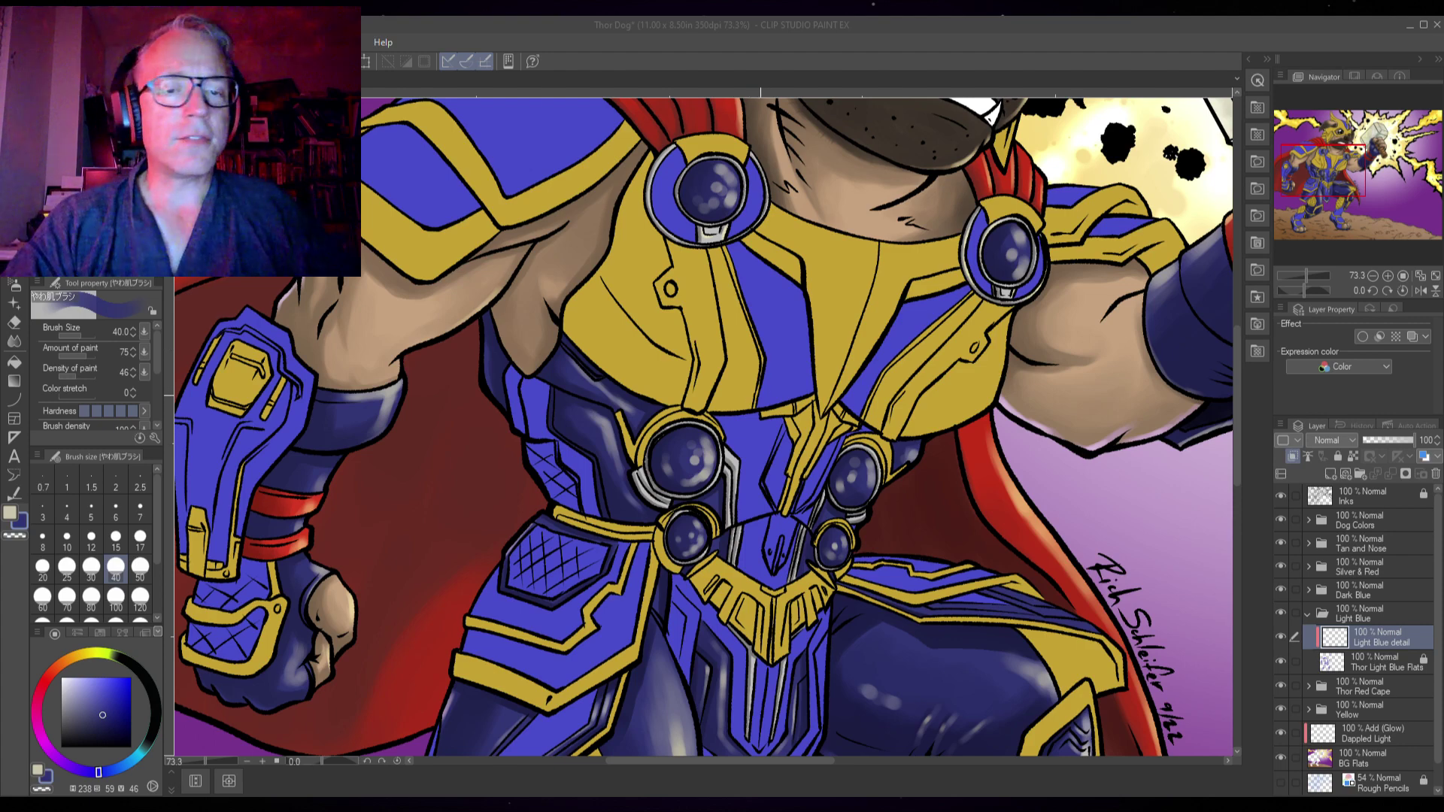
- Shade the blue ring around the left shoulder medallion with dark blue on the Light Blue detail layer, using brush size 40
{"action": "left_click", "coordinate": [793, 415]}
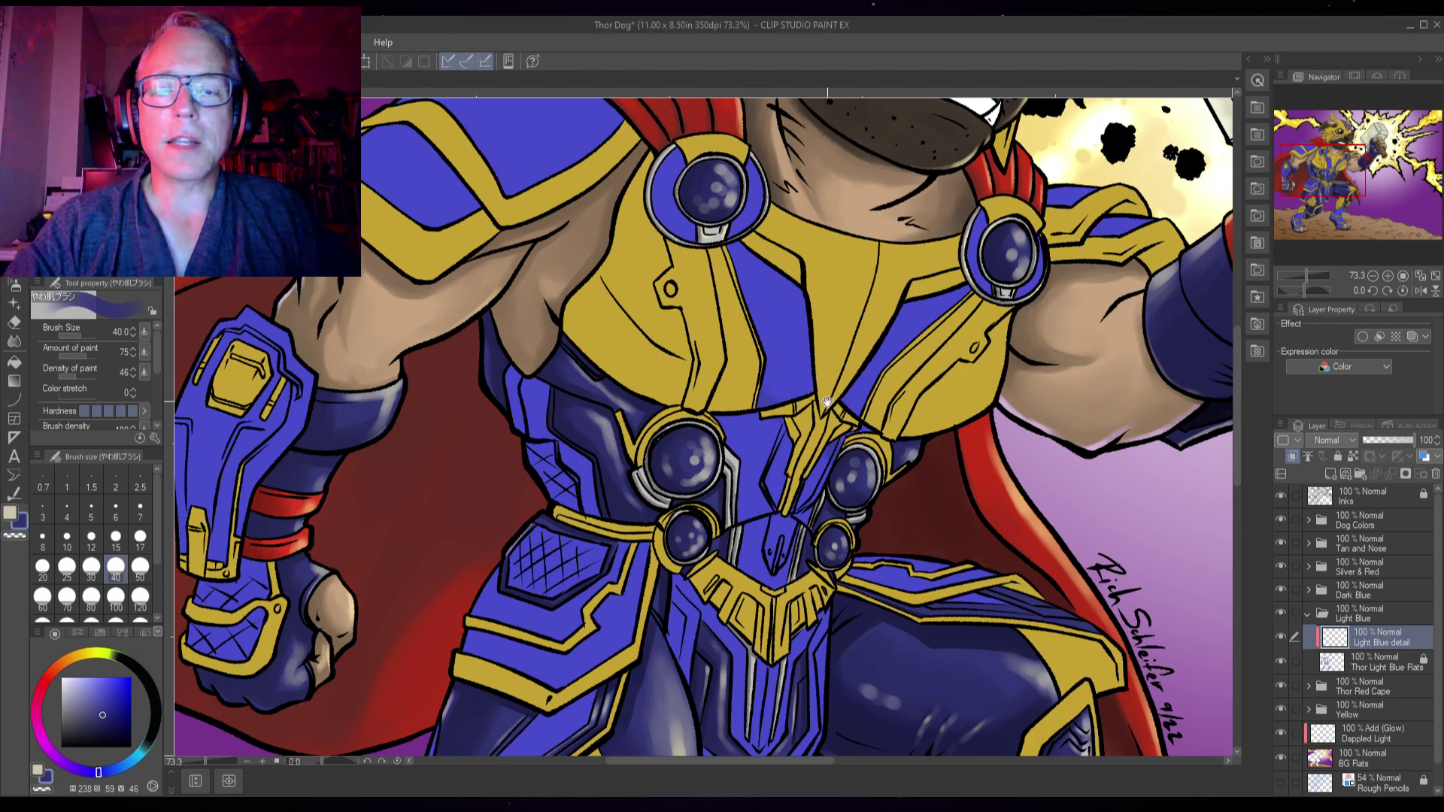
{"action": "left_click_drag", "start_coordinate": [827, 402], "coordinate": [841, 546]}
{"action": "scroll", "coordinate": [854, 442], "scroll_direction": "up", "scroll_amount": 2}
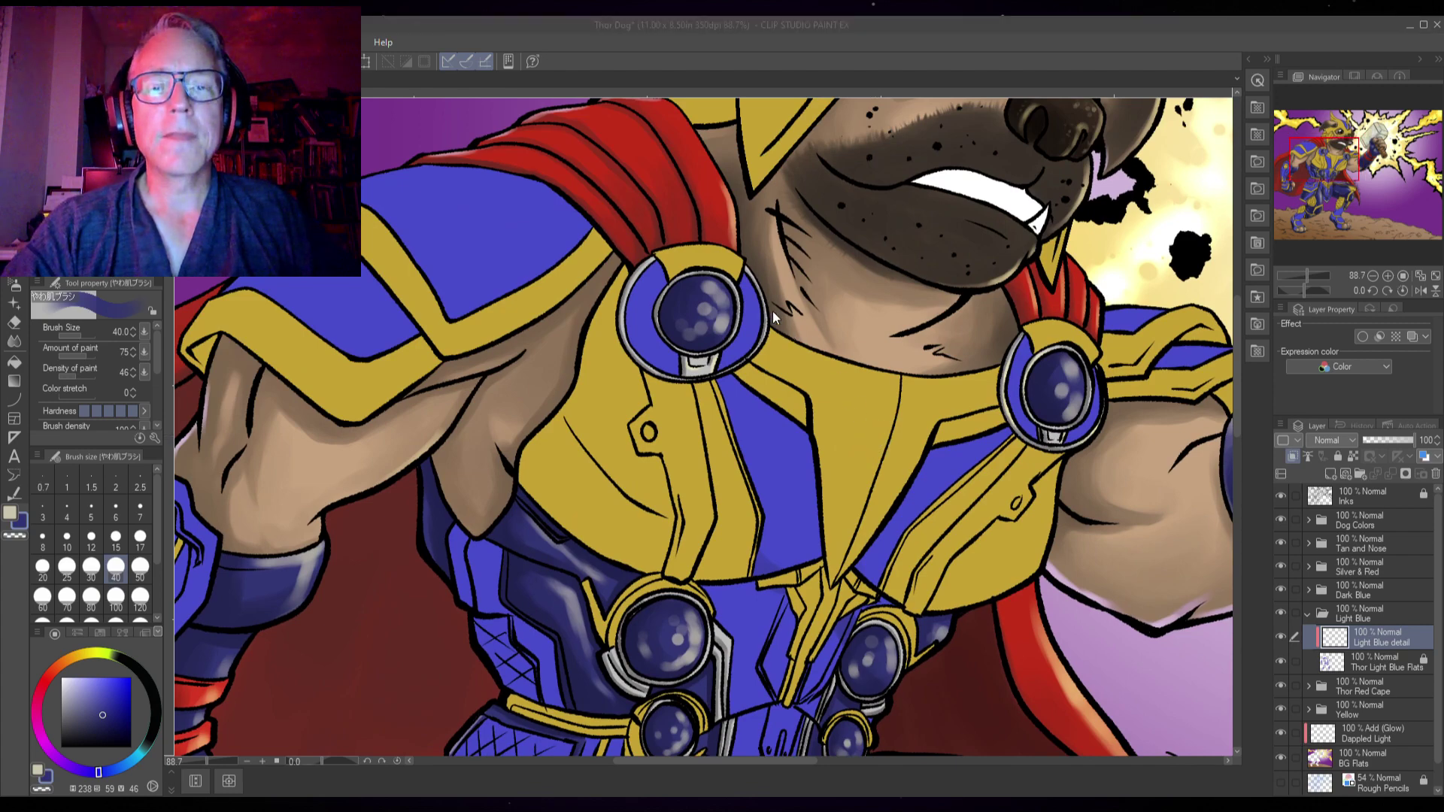
{"action": "left_click", "coordinate": [814, 323]}
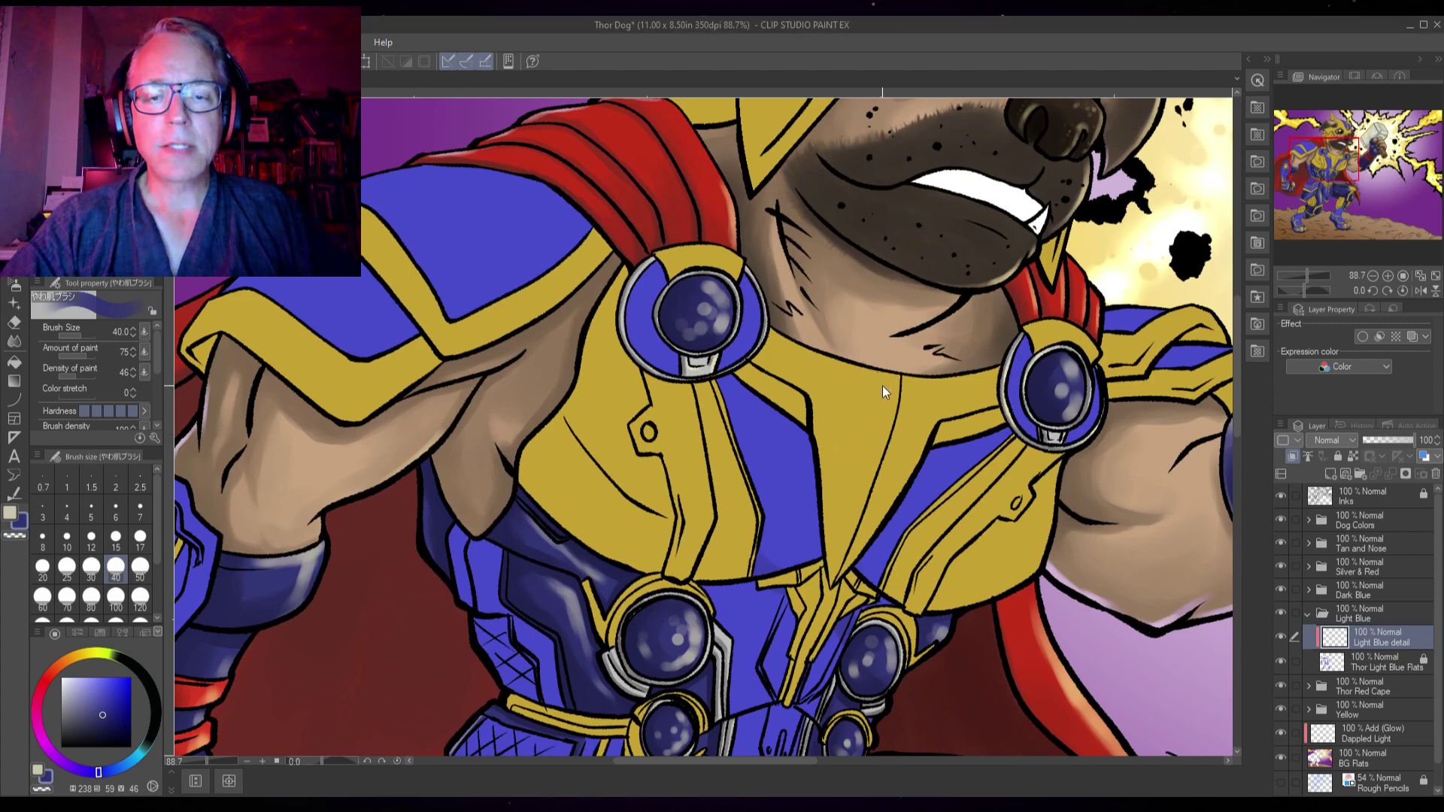
{"action": "left_click_drag", "start_coordinate": [780, 424], "coordinate": [922, 515]}
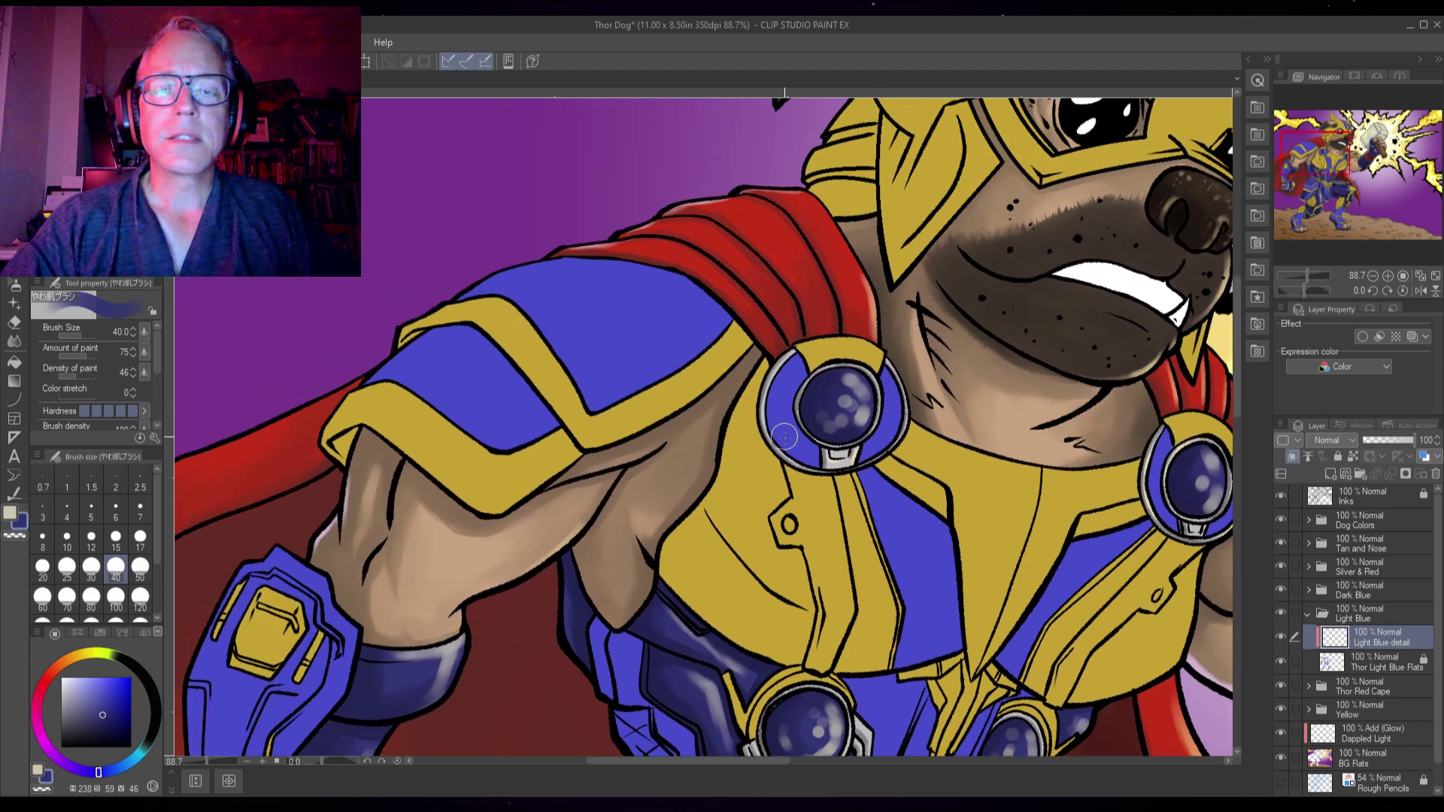
{"action": "scroll", "coordinate": [783, 436], "scroll_direction": "up", "scroll_amount": 2}
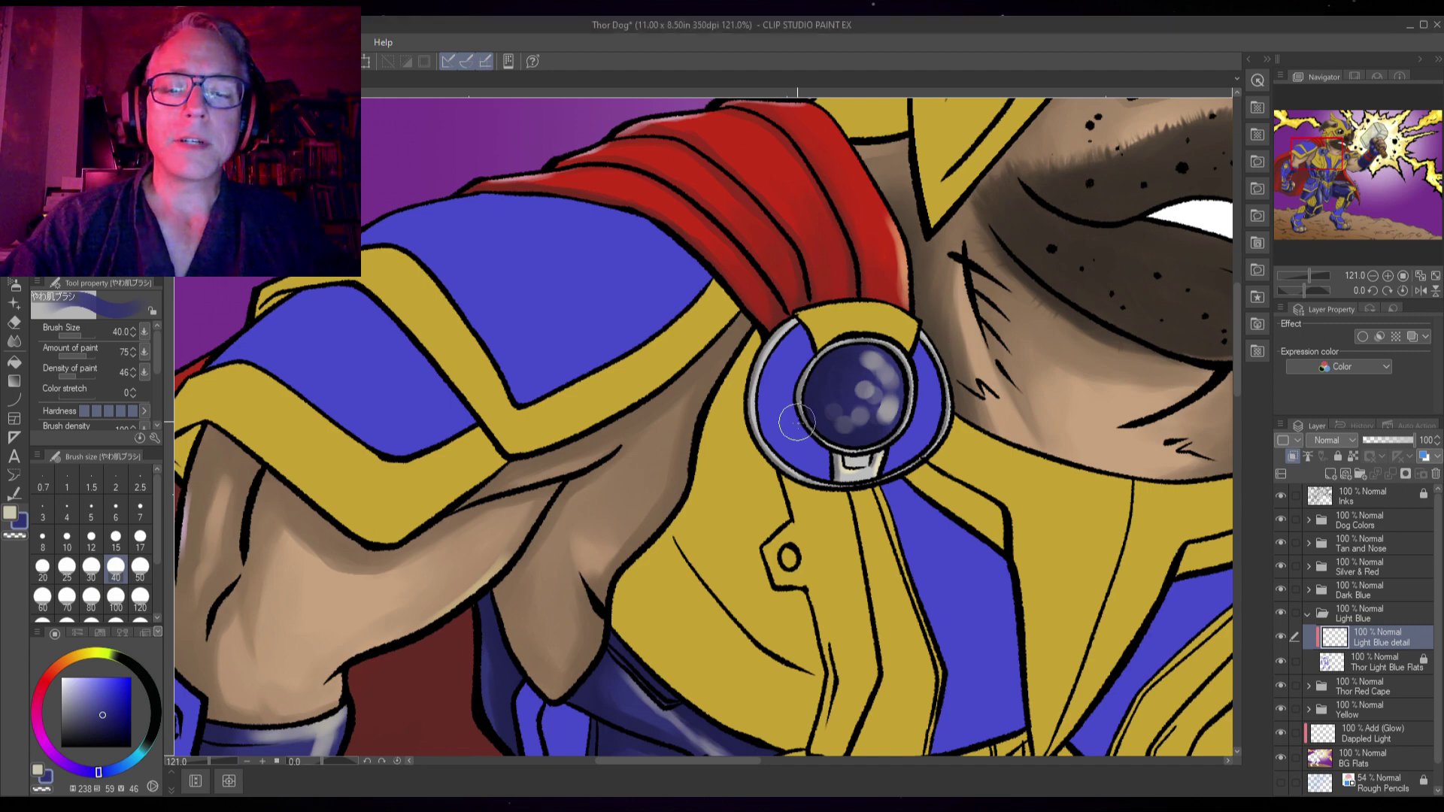
{"action": "scroll", "coordinate": [795, 416], "scroll_direction": "up", "scroll_amount": 2}
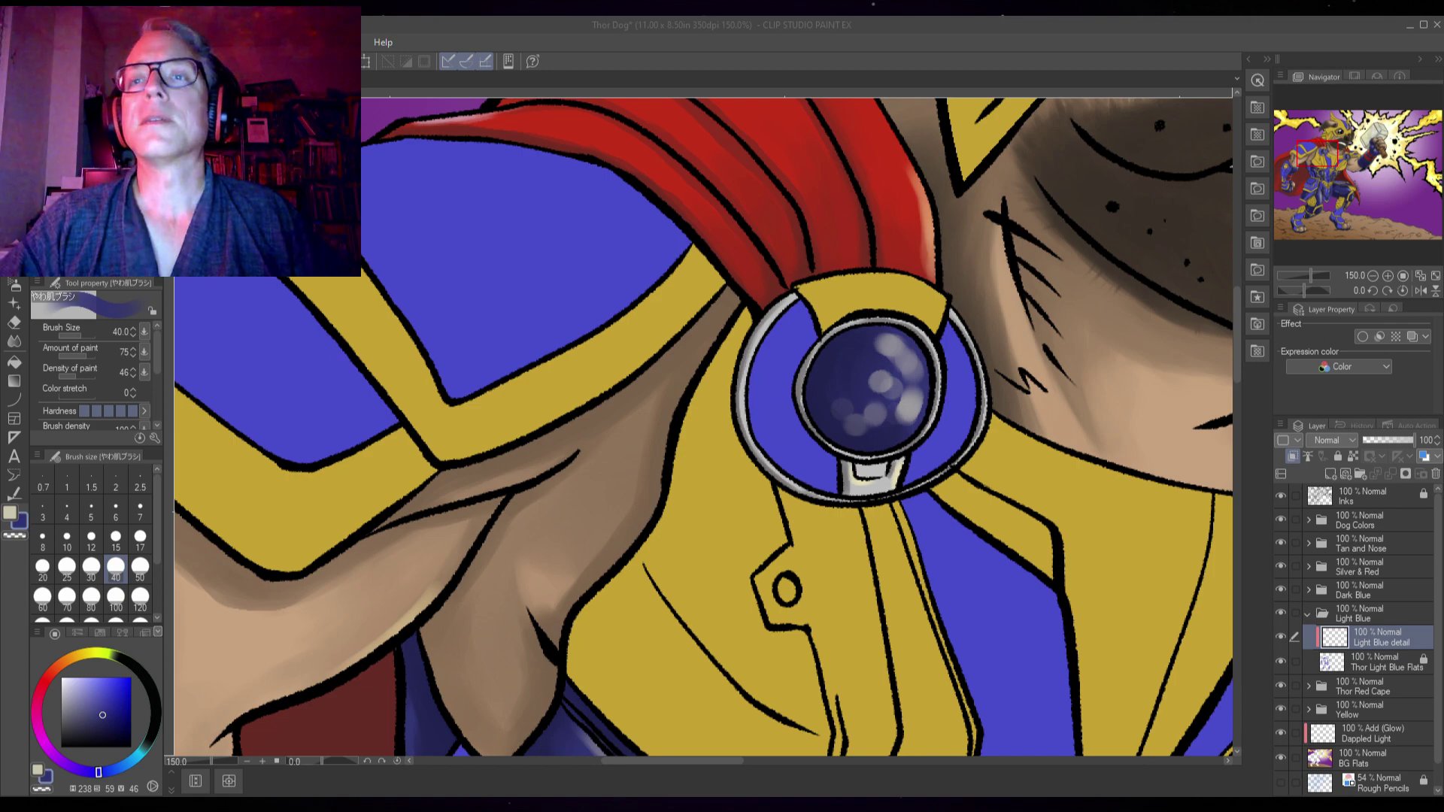
{"action": "scroll", "coordinate": [768, 425], "scroll_direction": "up", "scroll_amount": 2}
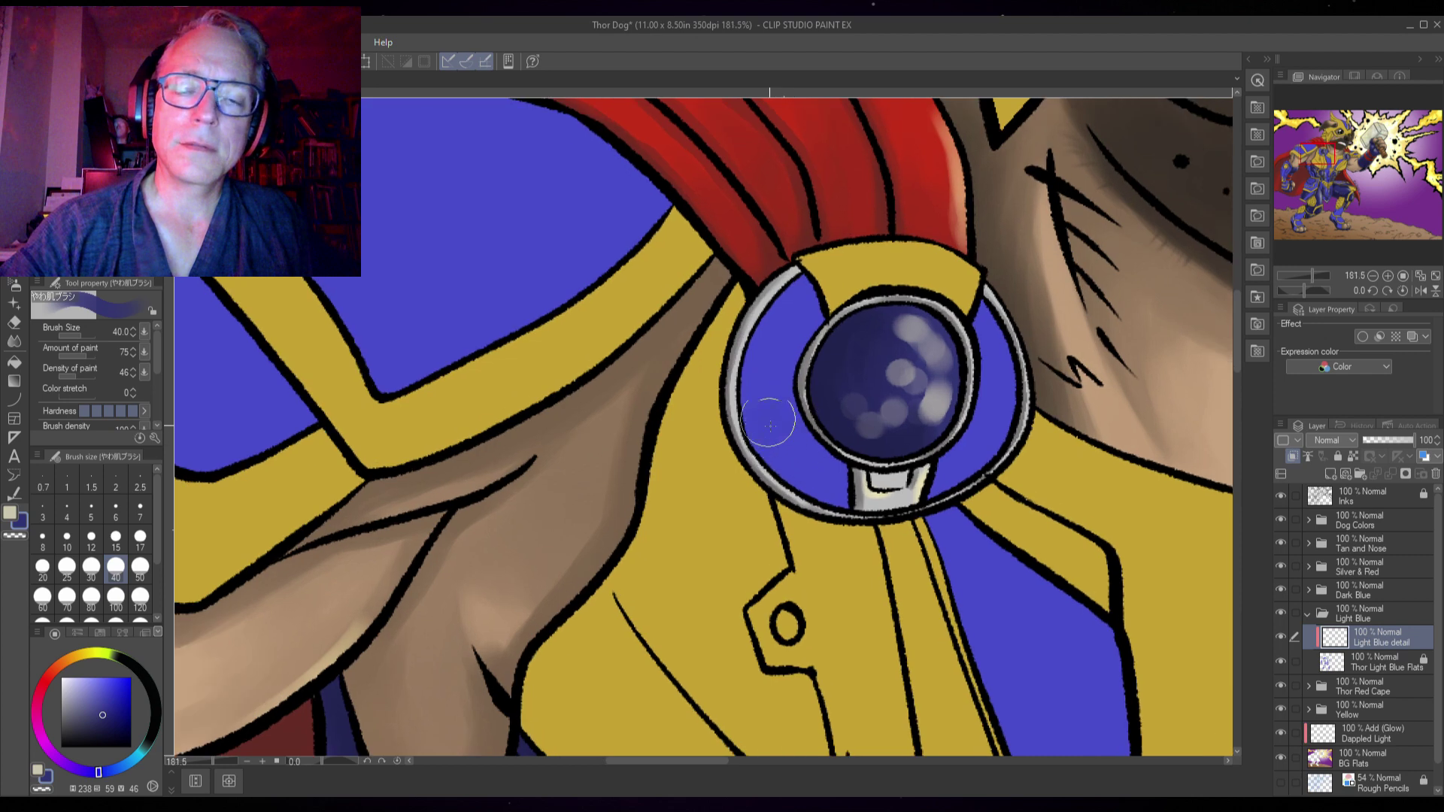
{"action": "mouse_move", "coordinate": [760, 406]}
{"action": "left_mouse_down"}
{"action": "mouse_move", "coordinate": [776, 443]}
{"action": "mouse_move", "coordinate": [770, 409]}
{"action": "mouse_move", "coordinate": [819, 469]}
{"action": "left_mouse_up"}
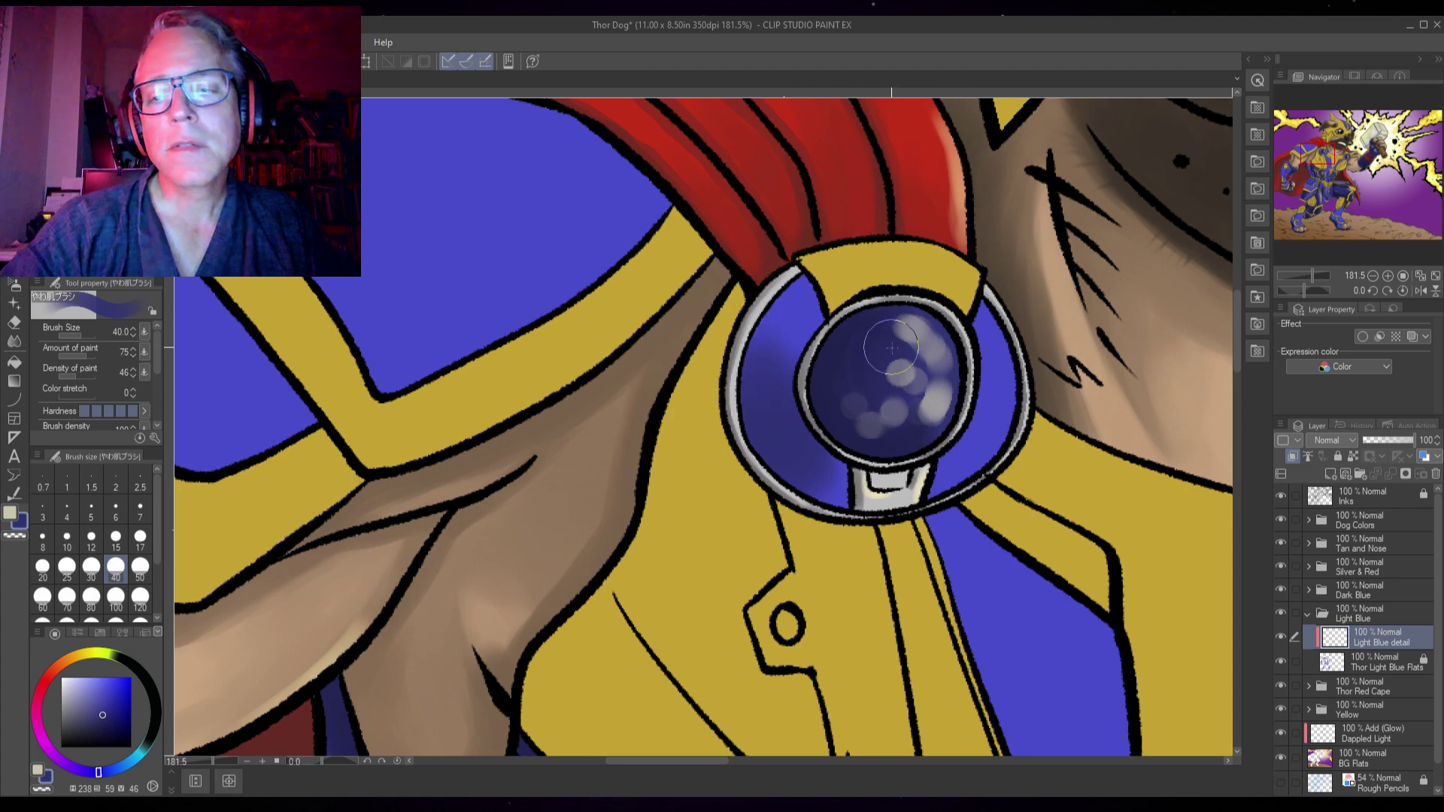
- Shade the blue ring of the right shoulder medallion with dark blue, using brush size 25
{"action": "scroll", "coordinate": [940, 485], "scroll_direction": "down", "scroll_amount": 2}
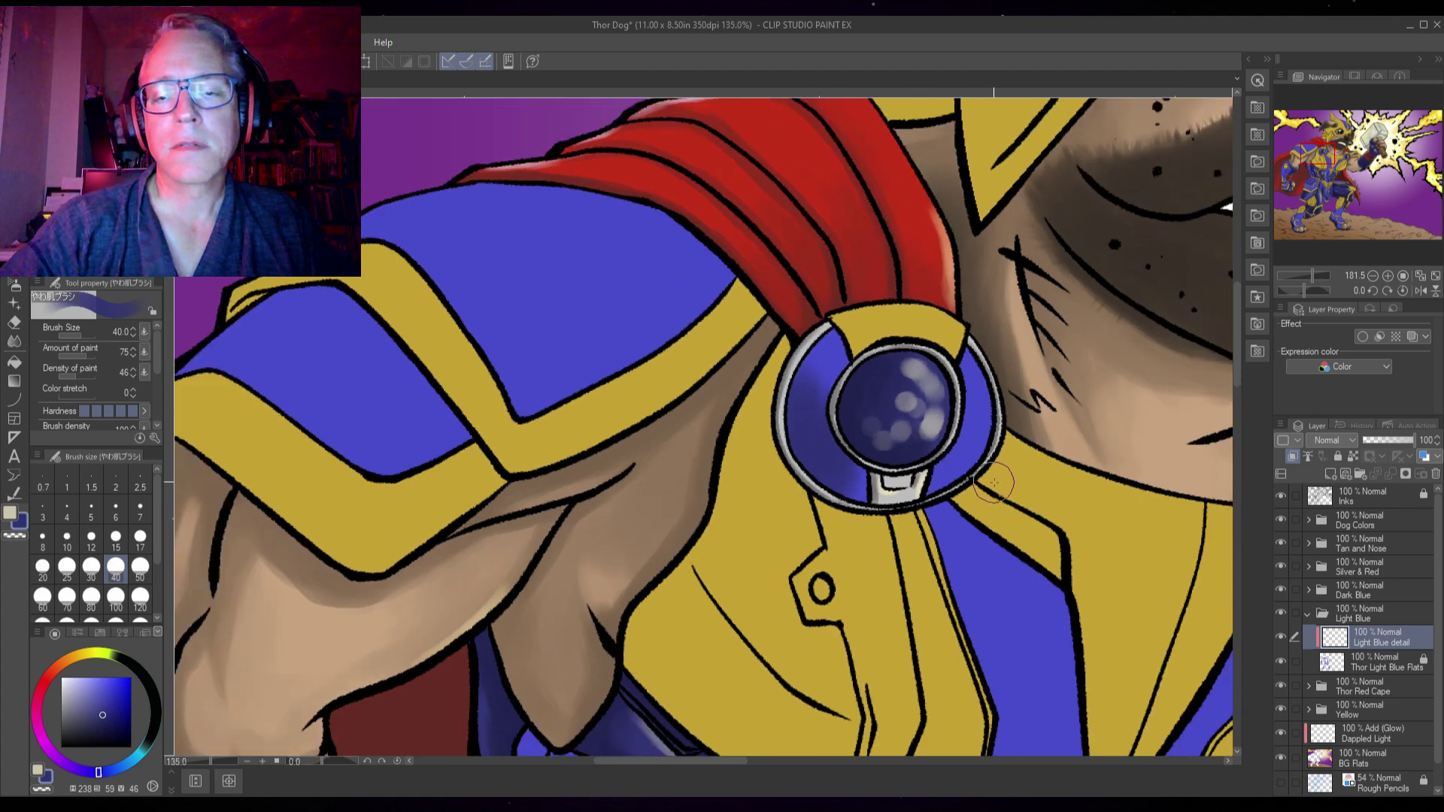
{"action": "scroll", "coordinate": [994, 482], "scroll_direction": "down", "scroll_amount": 2}
{"action": "left_click_drag", "start_coordinate": [999, 567], "coordinate": [900, 490]}
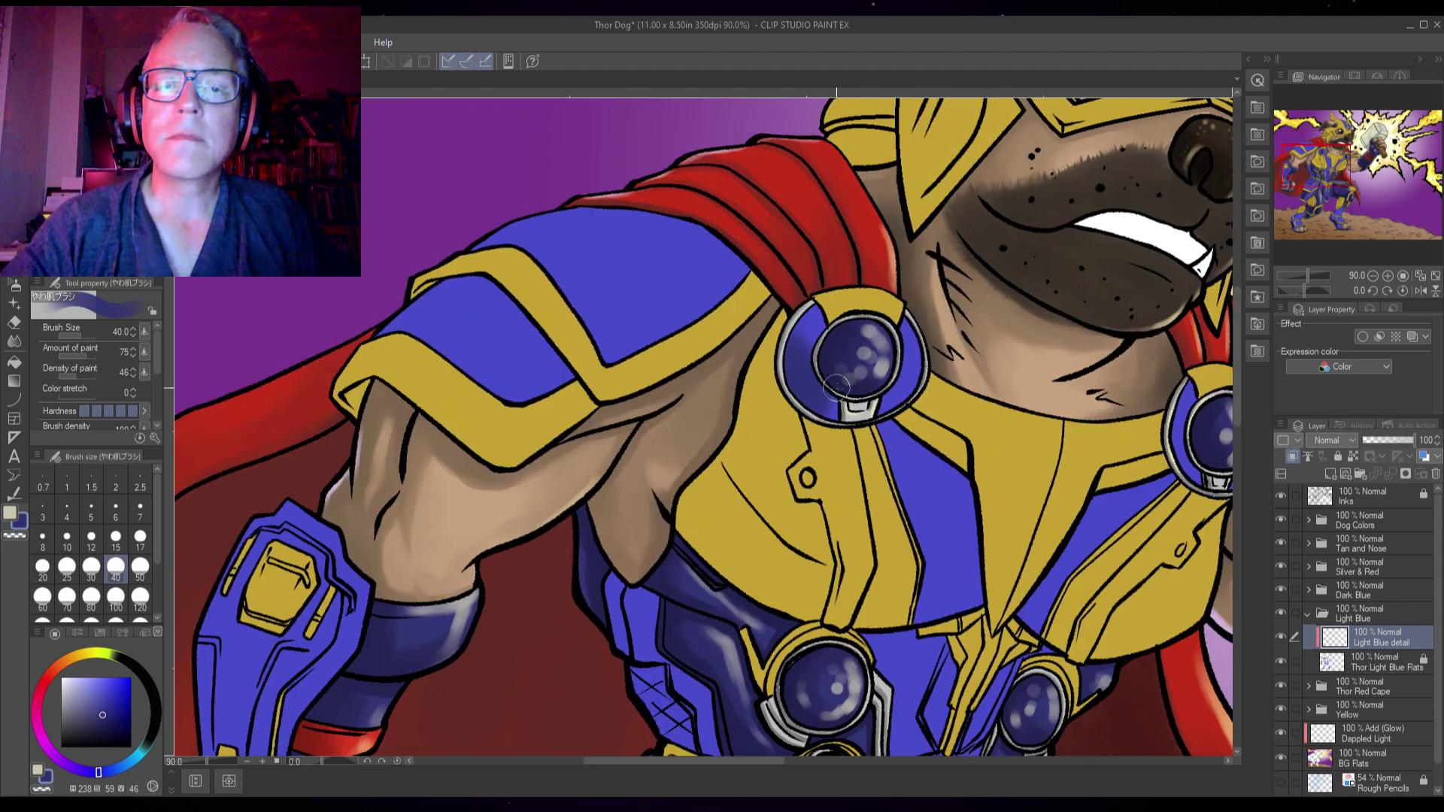
{"action": "scroll", "coordinate": [836, 385], "scroll_direction": "up", "scroll_amount": 2}
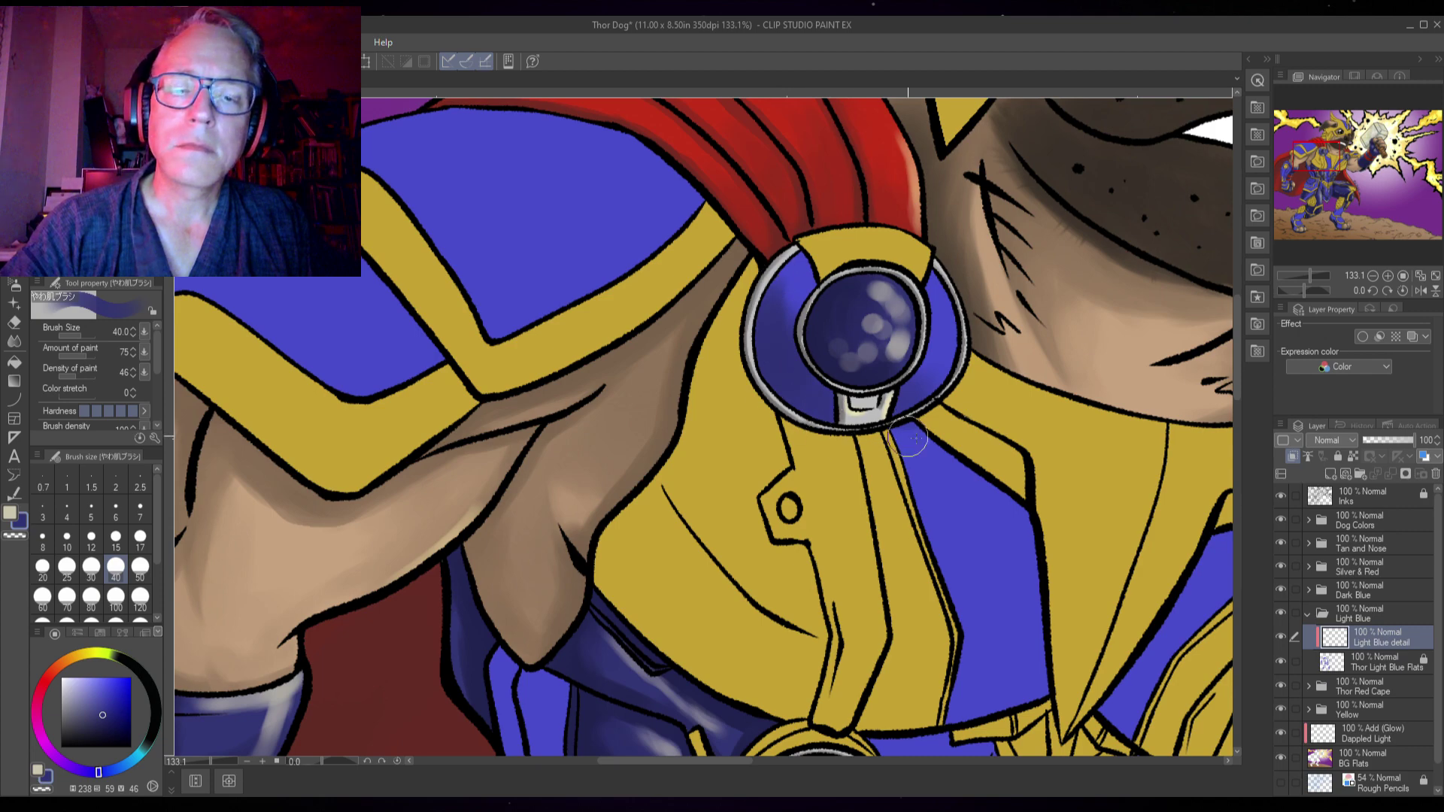
{"action": "scroll", "coordinate": [902, 587], "scroll_direction": "down", "scroll_amount": 4}
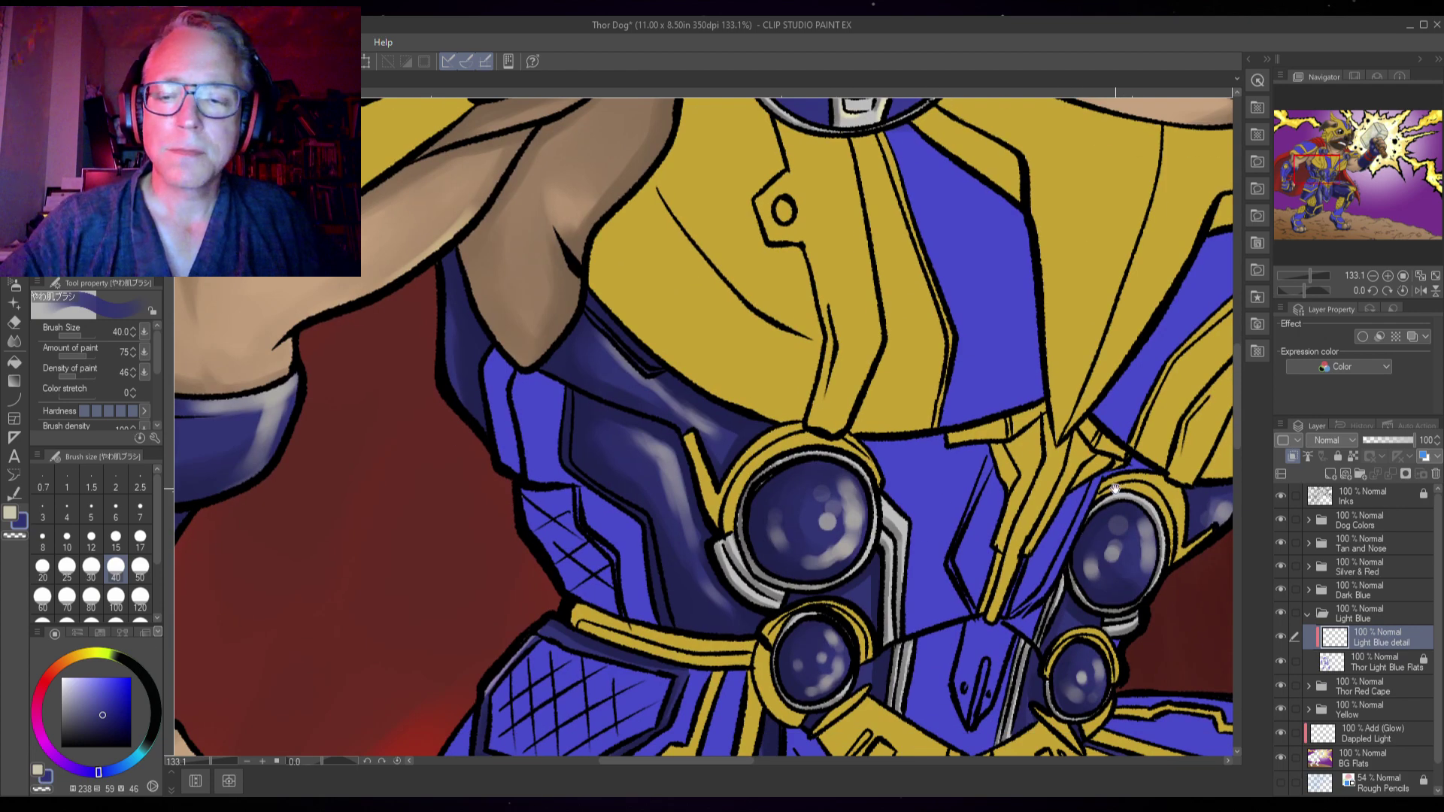
{"action": "scroll", "coordinate": [1115, 489], "scroll_direction": "up", "scroll_amount": 4}
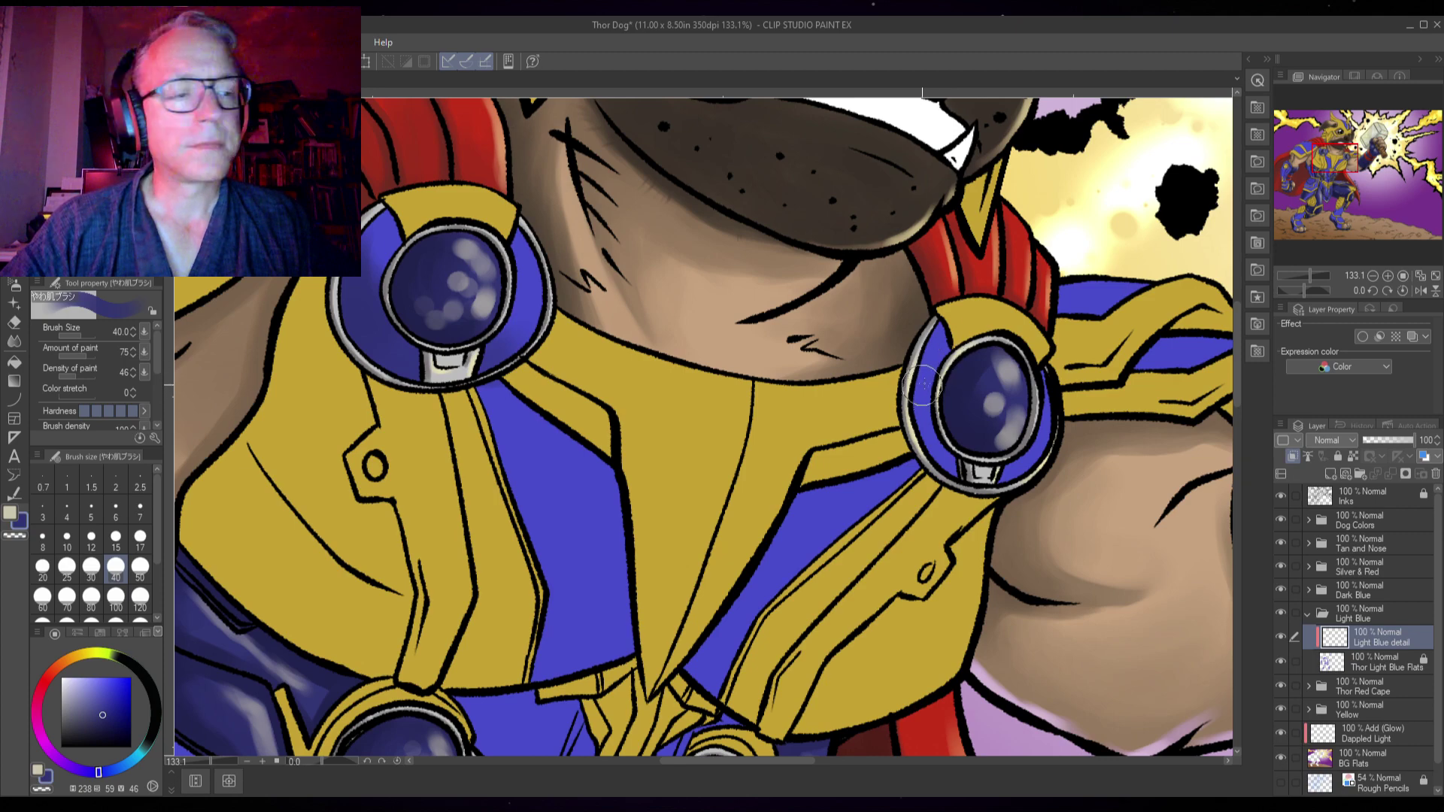
{"action": "scroll", "coordinate": [921, 387], "scroll_direction": "up", "scroll_amount": 1}
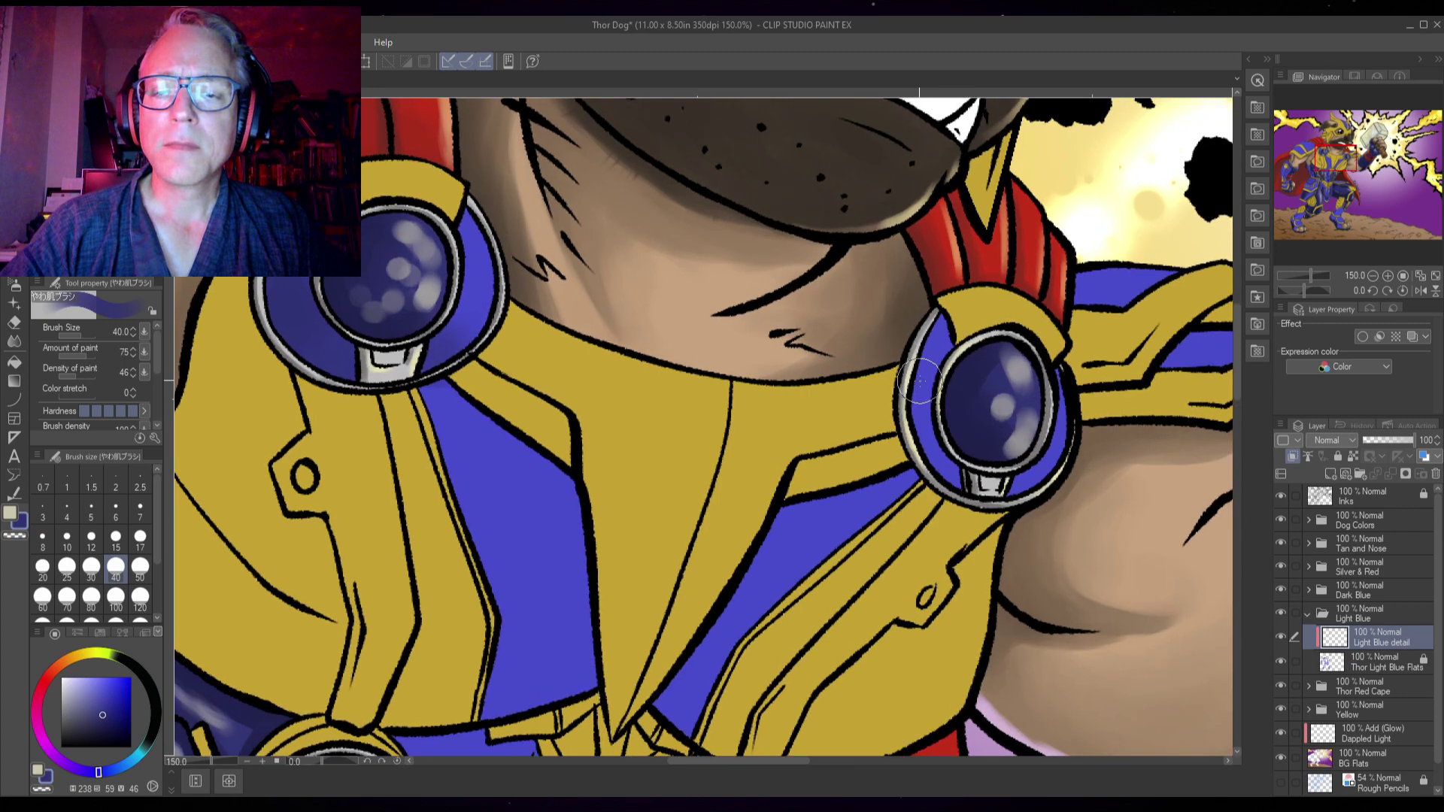
{"action": "key", "text": "bracketleft"}
{"action": "key", "text": "bracketleft"}
{"action": "key", "text": "bracketleft"}
{"action": "key", "text": "bracketleft"}
{"action": "key", "text": "bracketright"}
{"action": "key", "text": "bracketright"}
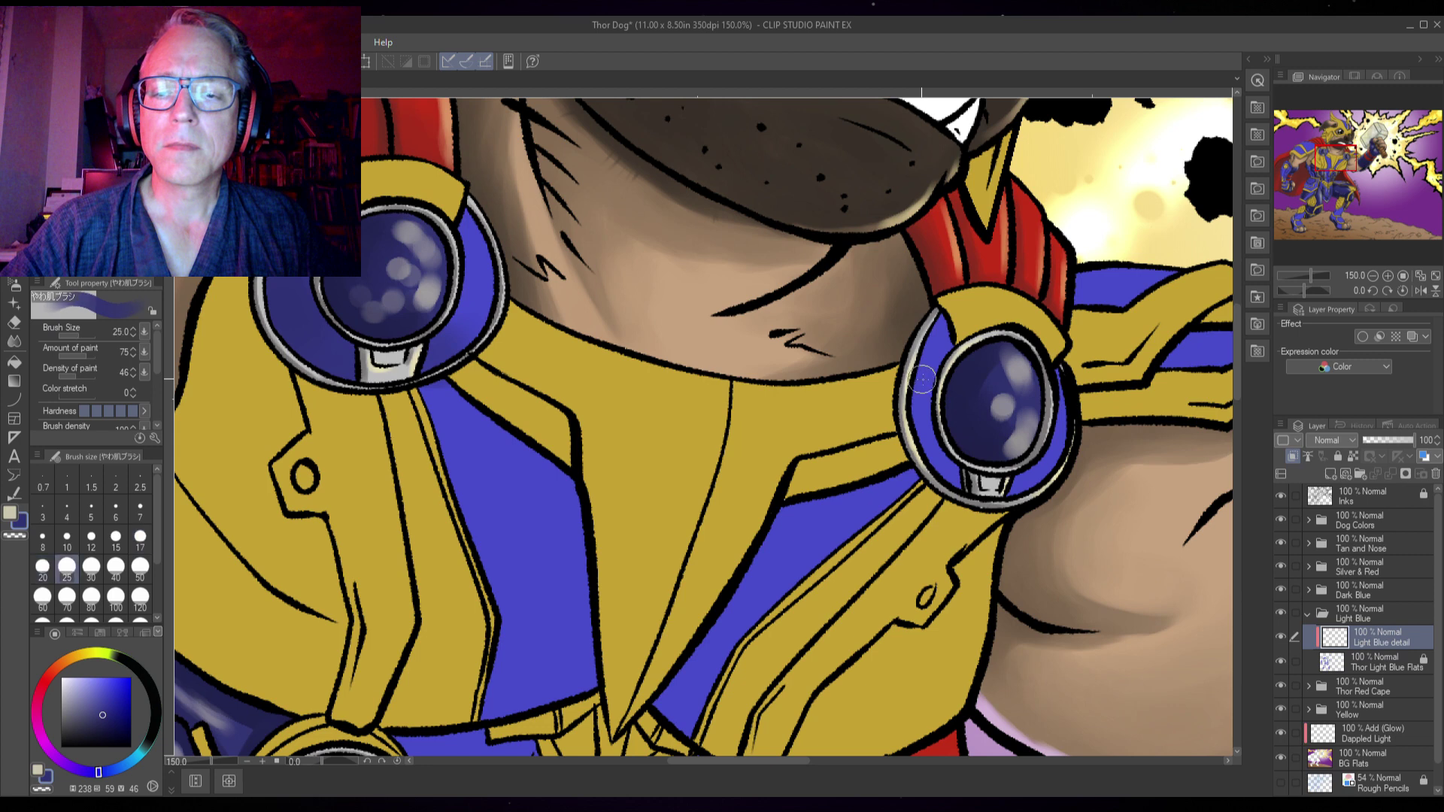
{"action": "mouse_move", "coordinate": [922, 357]}
{"action": "left_mouse_down"}
{"action": "mouse_move", "coordinate": [924, 449]}
{"action": "mouse_move", "coordinate": [915, 409]}
{"action": "mouse_move", "coordinate": [920, 374]}
{"action": "mouse_move", "coordinate": [932, 466]}
{"action": "mouse_move", "coordinate": [928, 436]}
{"action": "mouse_move", "coordinate": [957, 474]}
{"action": "left_mouse_up"}
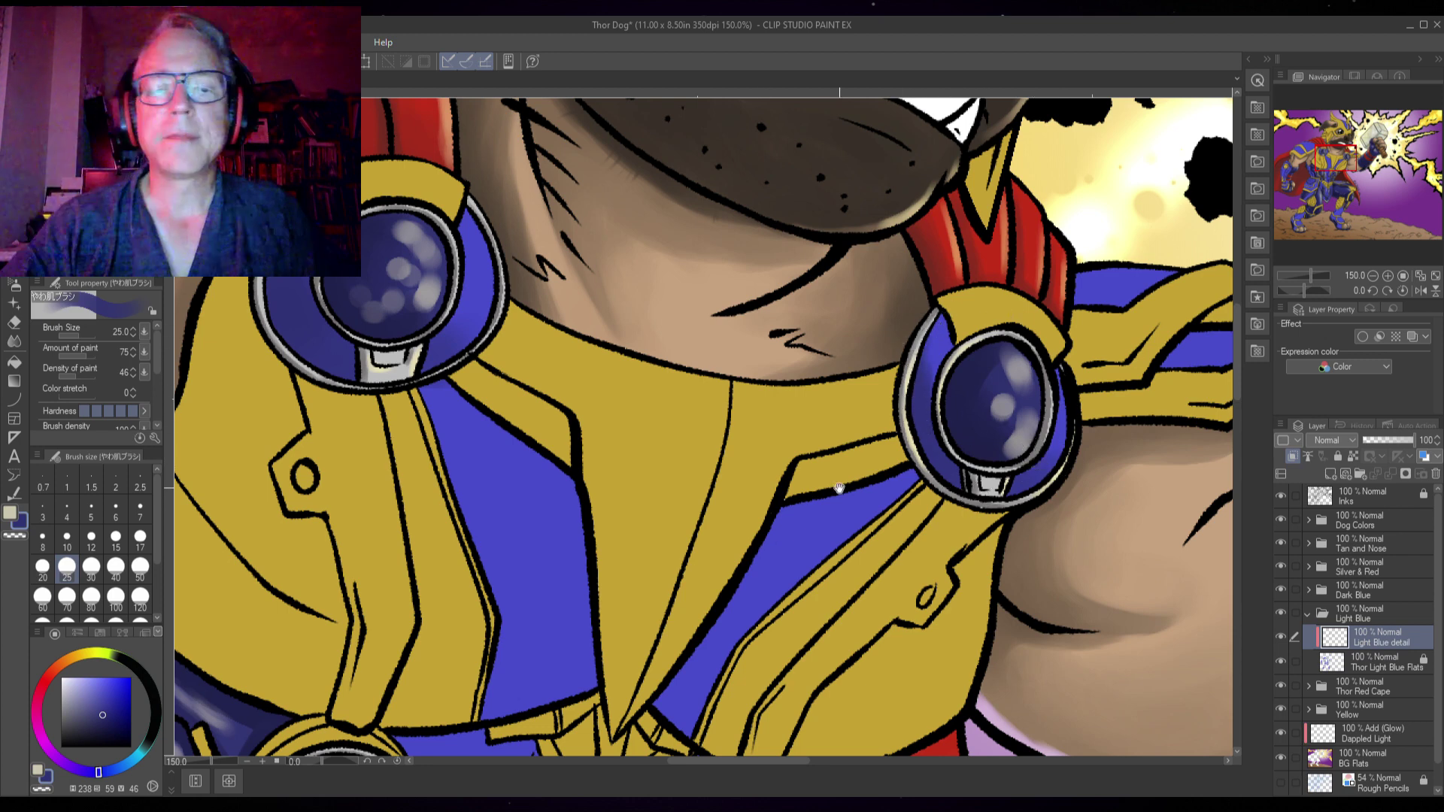
- Shade the blue areas between the gold bands of the right shoulder armor with dark blue
{"action": "left_click_drag", "start_coordinate": [839, 487], "coordinate": [610, 570]}
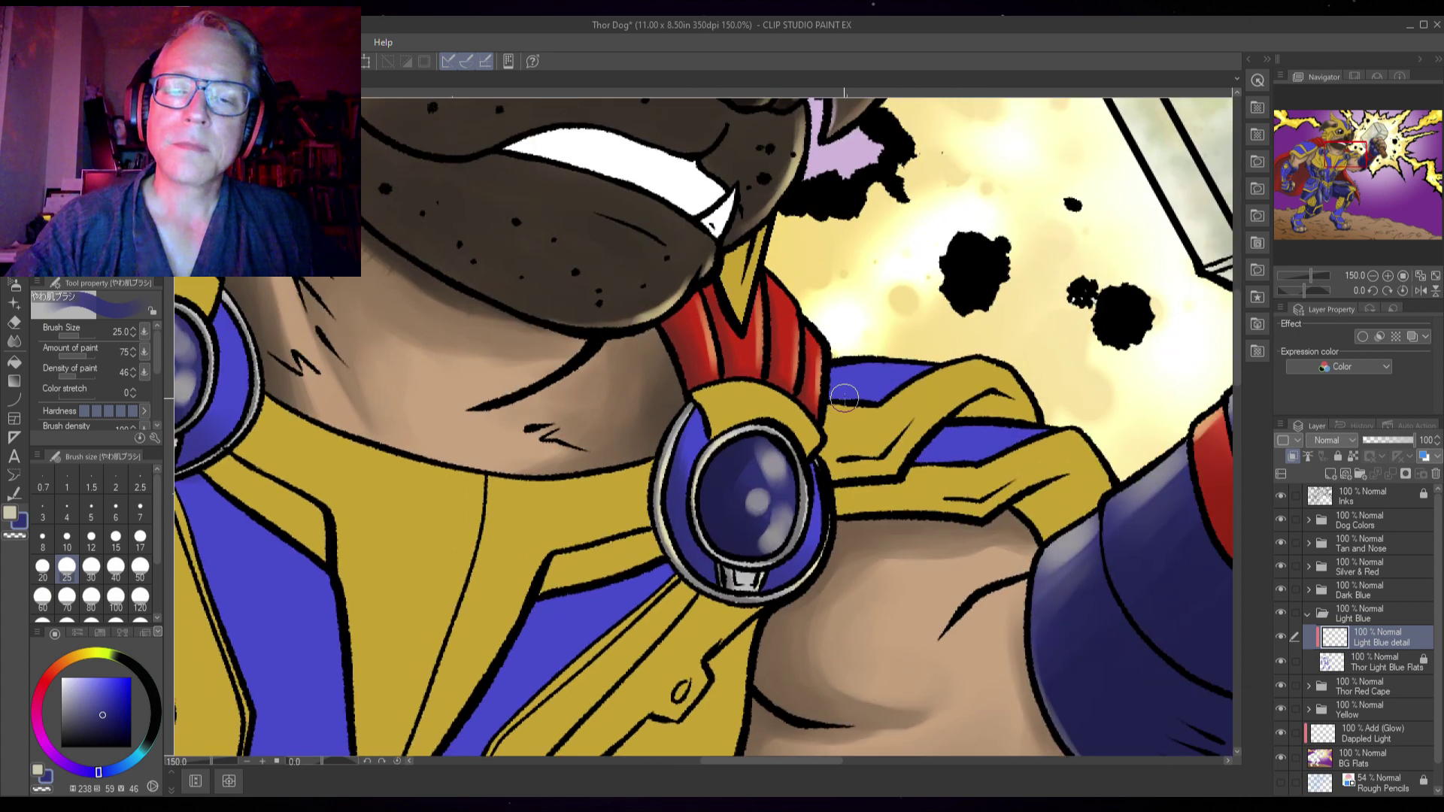
{"action": "scroll", "coordinate": [844, 398], "scroll_direction": "up", "scroll_amount": 1}
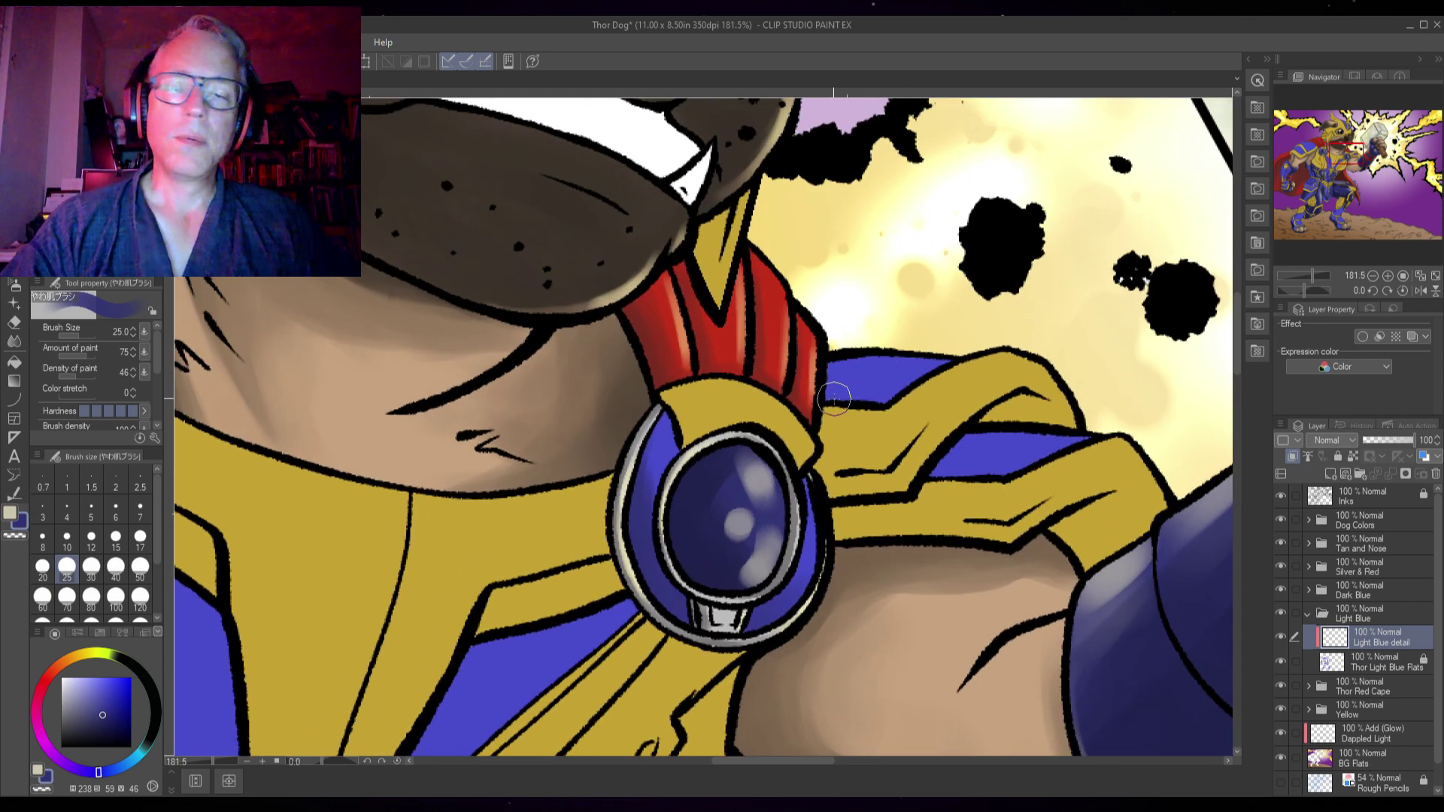
{"action": "left_click_drag", "start_coordinate": [822, 396], "coordinate": [930, 397]}
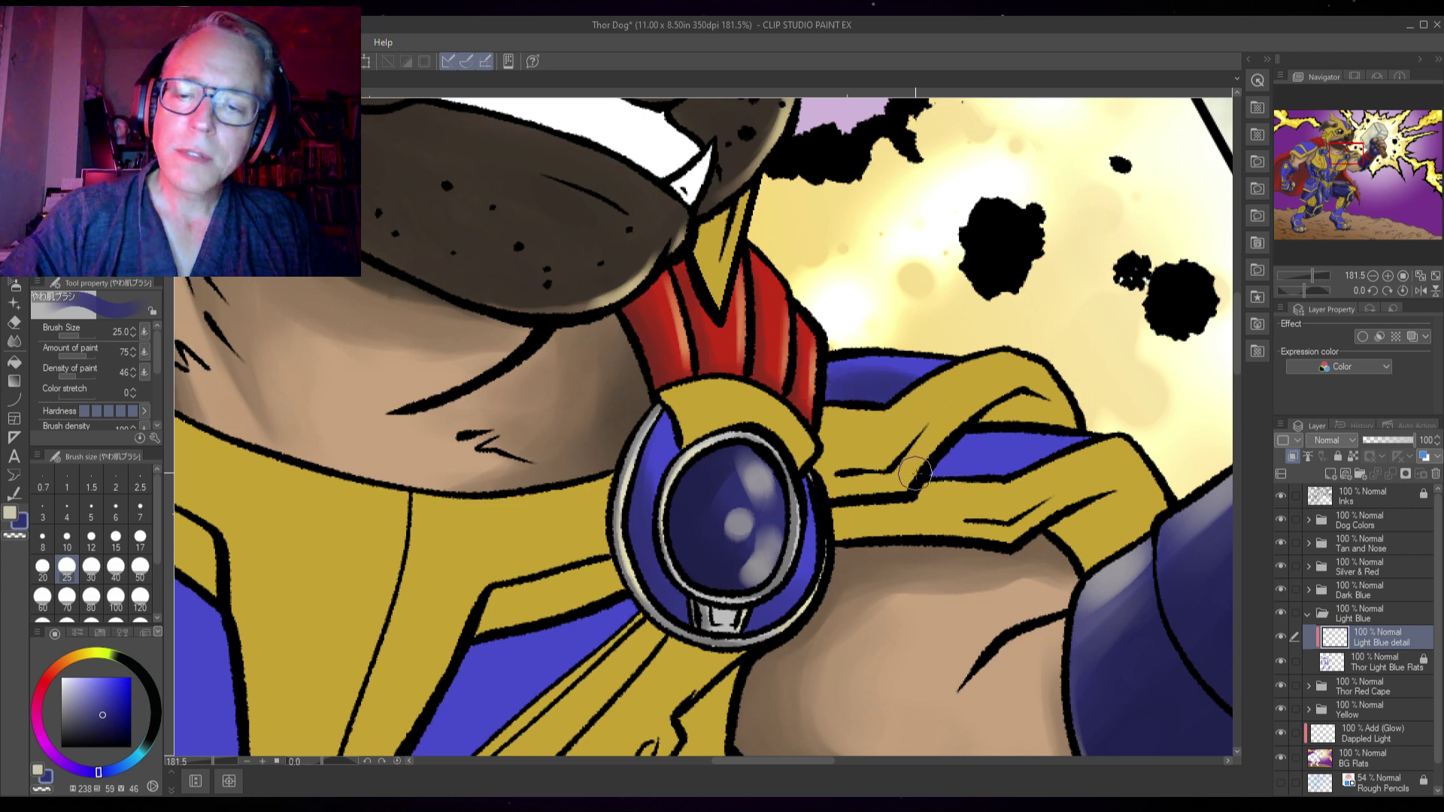
{"action": "mouse_move", "coordinate": [916, 474]}
{"action": "left_mouse_down"}
{"action": "mouse_move", "coordinate": [1066, 478]}
{"action": "mouse_move", "coordinate": [933, 457]}
{"action": "mouse_move", "coordinate": [1001, 416]}
{"action": "mouse_move", "coordinate": [934, 500]}
{"action": "mouse_move", "coordinate": [966, 454]}
{"action": "mouse_move", "coordinate": [946, 479]}
{"action": "left_mouse_up"}
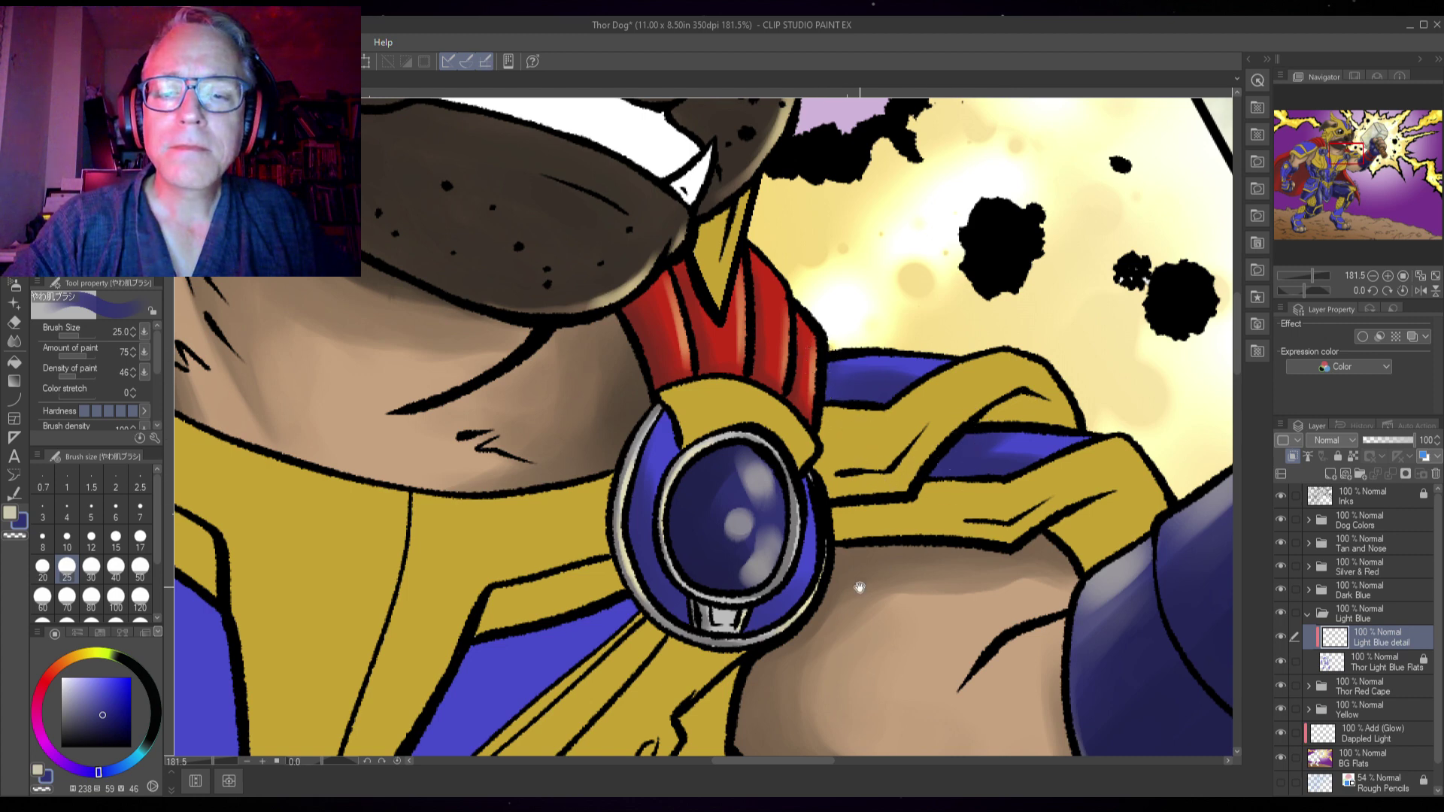
- Reduce the brush size to 10 for the narrow blue area beside the right medallion's gold clasp
{"action": "left_click_drag", "start_coordinate": [859, 587], "coordinate": [1085, 557]}
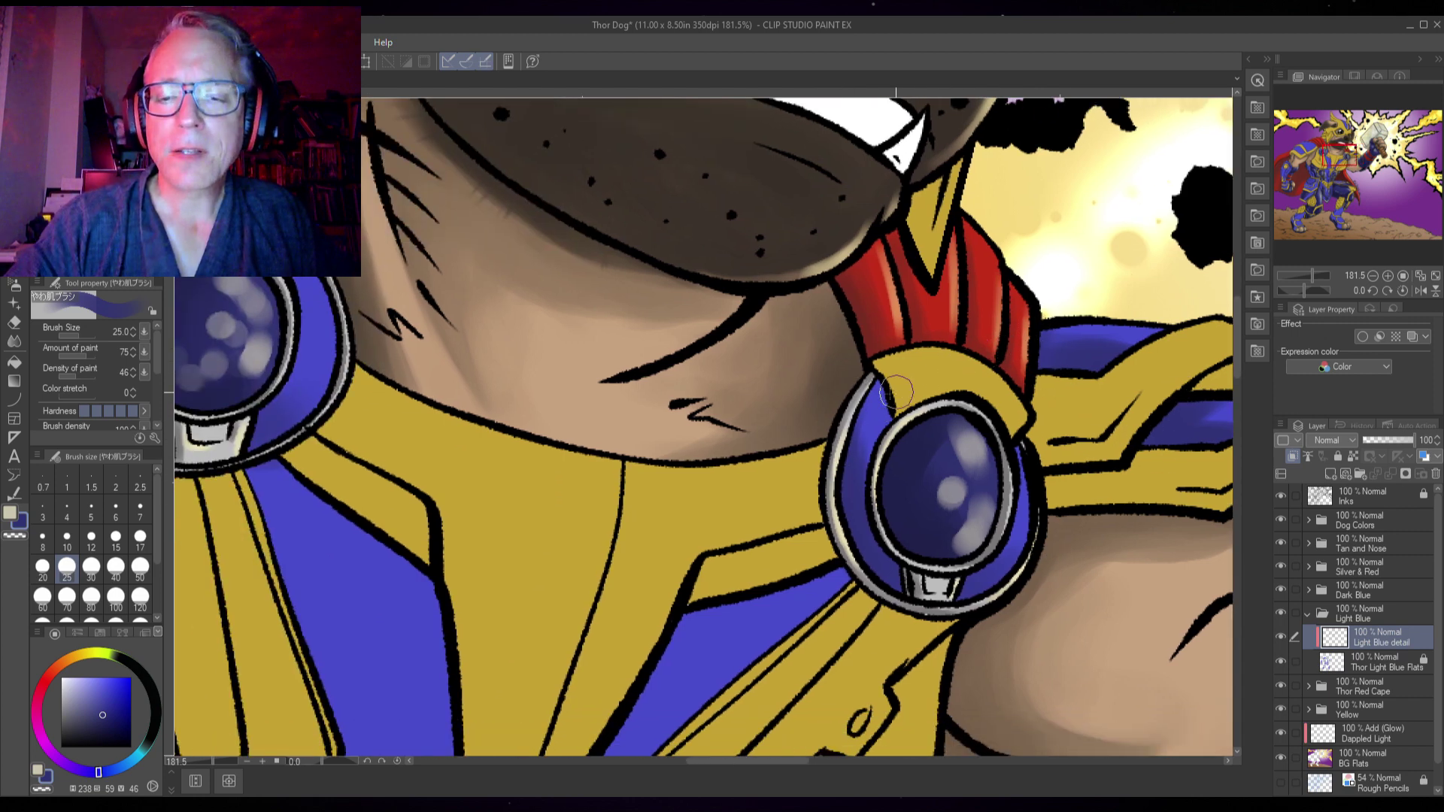
{"action": "key", "text": "bracketright"}
{"action": "key", "text": "bracketright"}
{"action": "key", "text": "bracketright"}
{"action": "key", "text": "bracketright"}
{"action": "key", "text": "bracketright"}
{"action": "key", "text": "bracketright"}
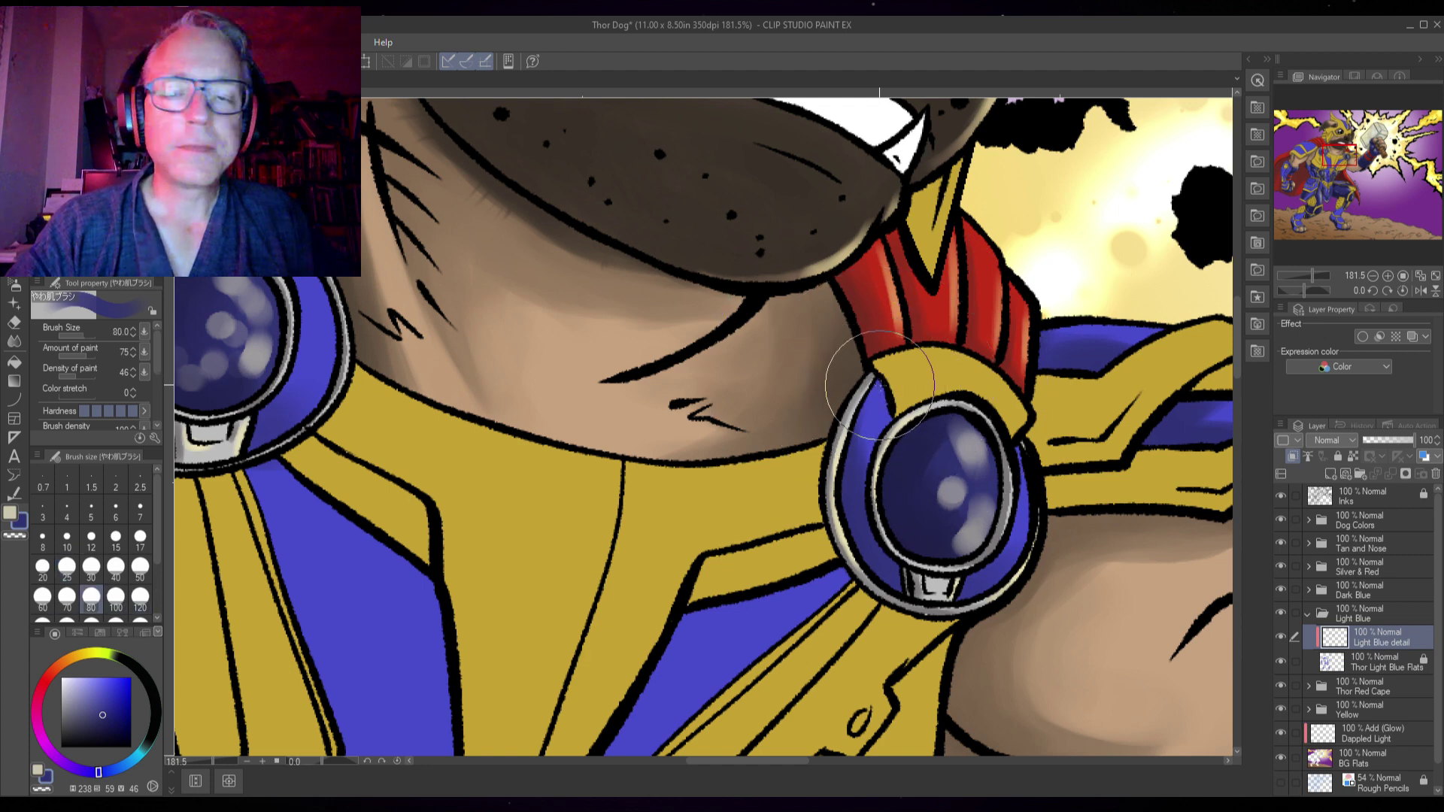
{"action": "key", "text": "bracketleft"}
{"action": "key", "text": "bracketleft"}
{"action": "key", "text": "bracketleft"}
{"action": "key", "text": "bracketleft"}
{"action": "key", "text": "bracketleft"}
{"action": "key", "text": "bracketleft"}
{"action": "key", "text": "bracketleft"}
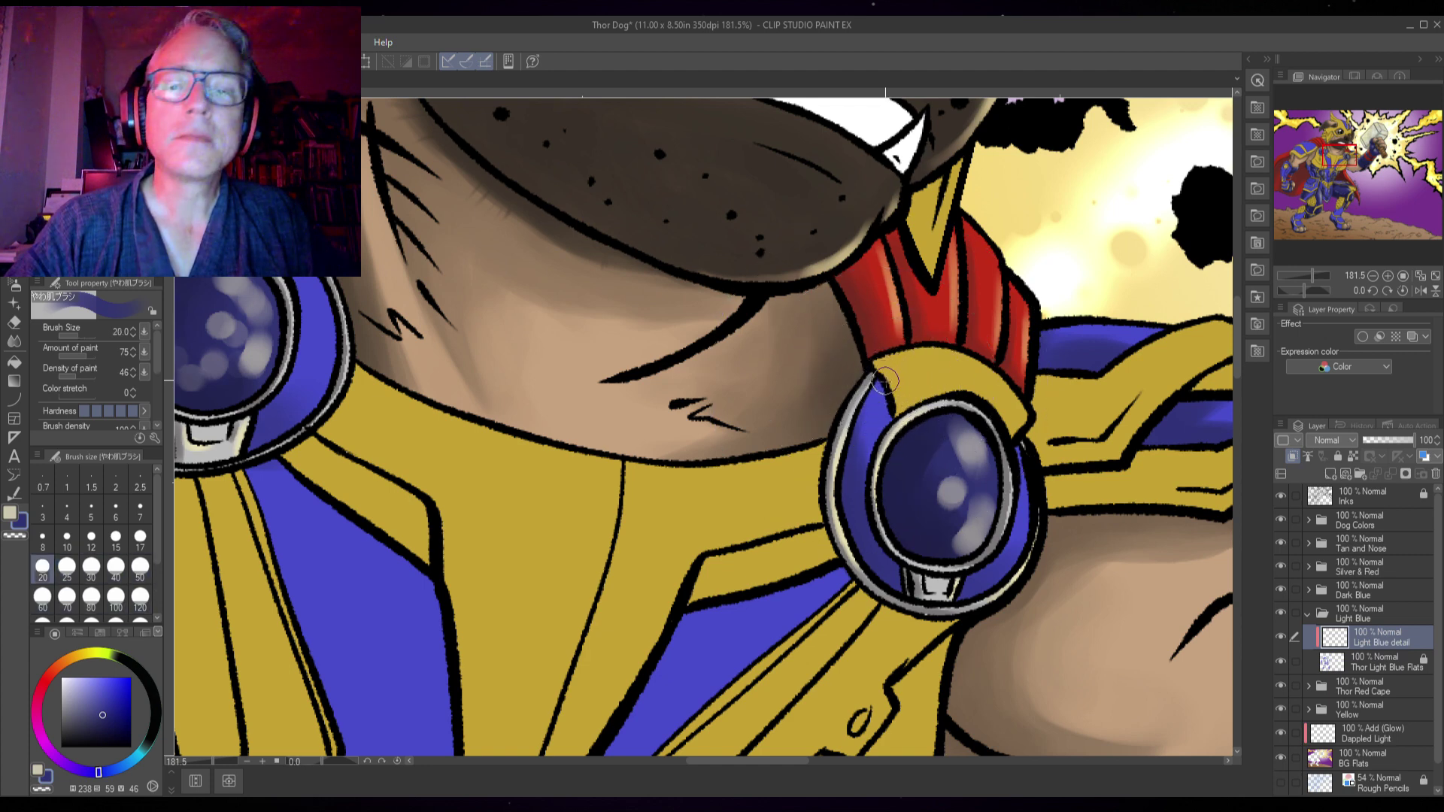
{"action": "key", "text": "bracketleft"}
{"action": "key", "text": "bracketleft"}
{"action": "key", "text": "bracketleft"}
{"action": "key", "text": "bracketleft"}
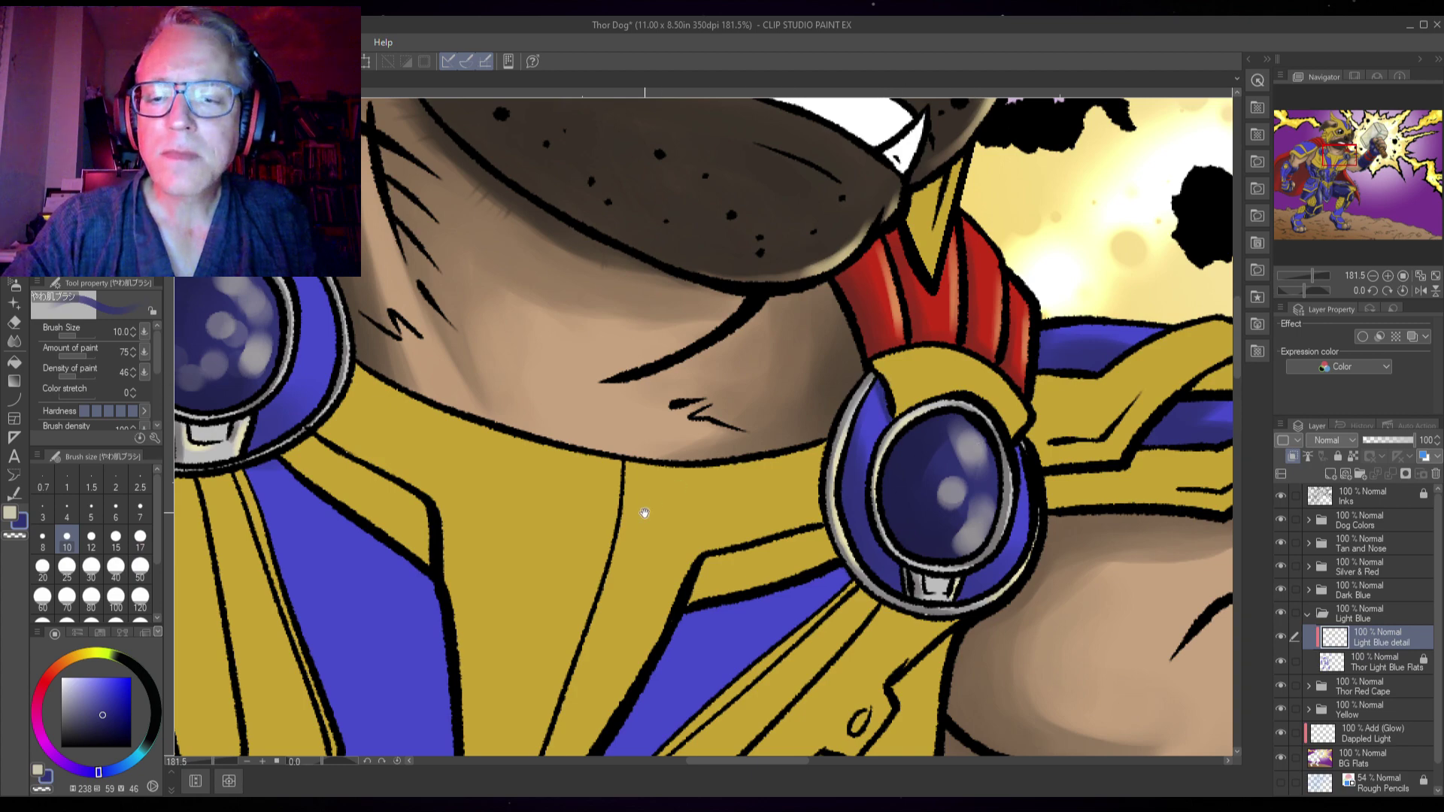
- Enlarge the brush to size 70 and shade the lower ends of both blue chest panels with dark blue
{"action": "left_click_drag", "start_coordinate": [644, 513], "coordinate": [314, 332]}
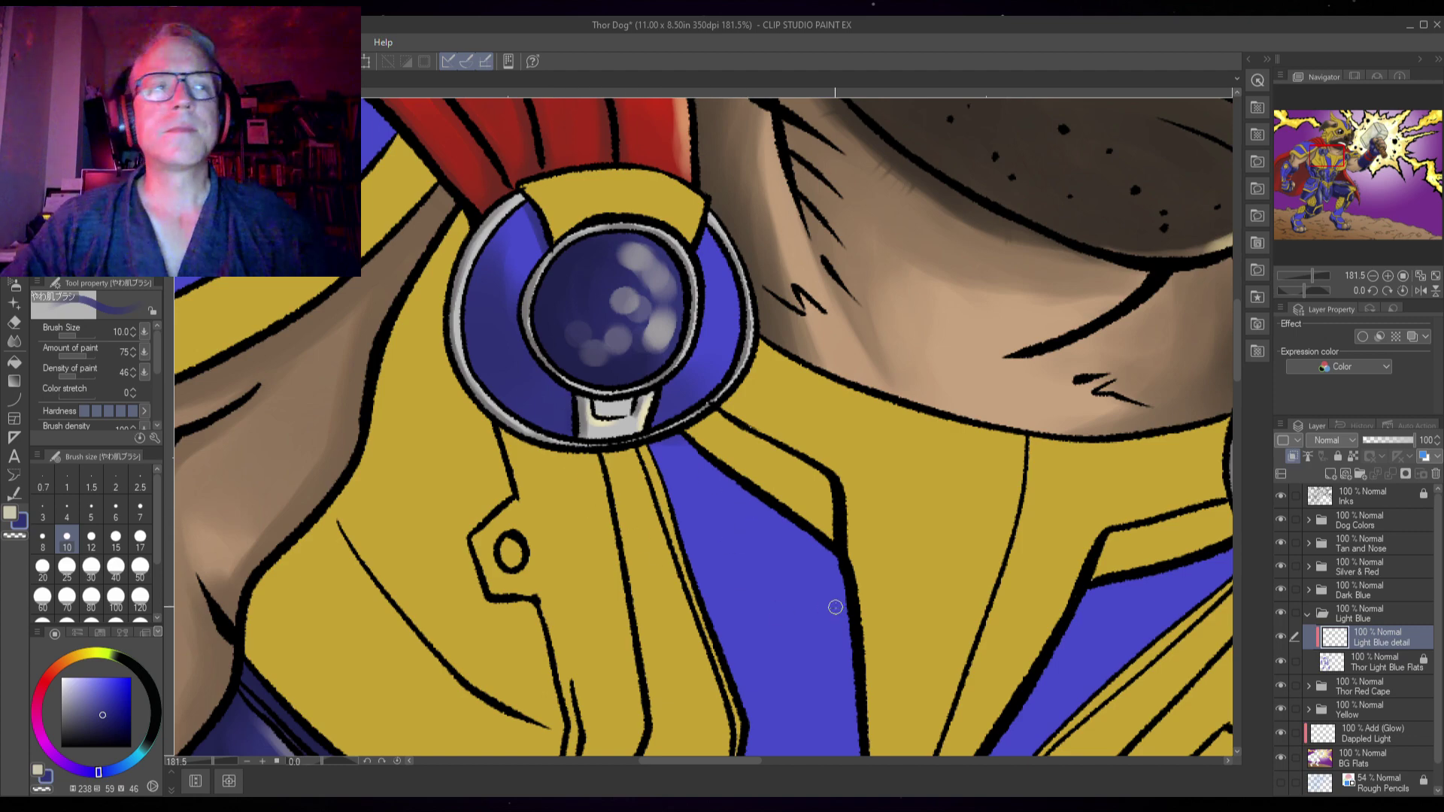
{"action": "left_click_drag", "start_coordinate": [942, 476], "coordinate": [827, 283]}
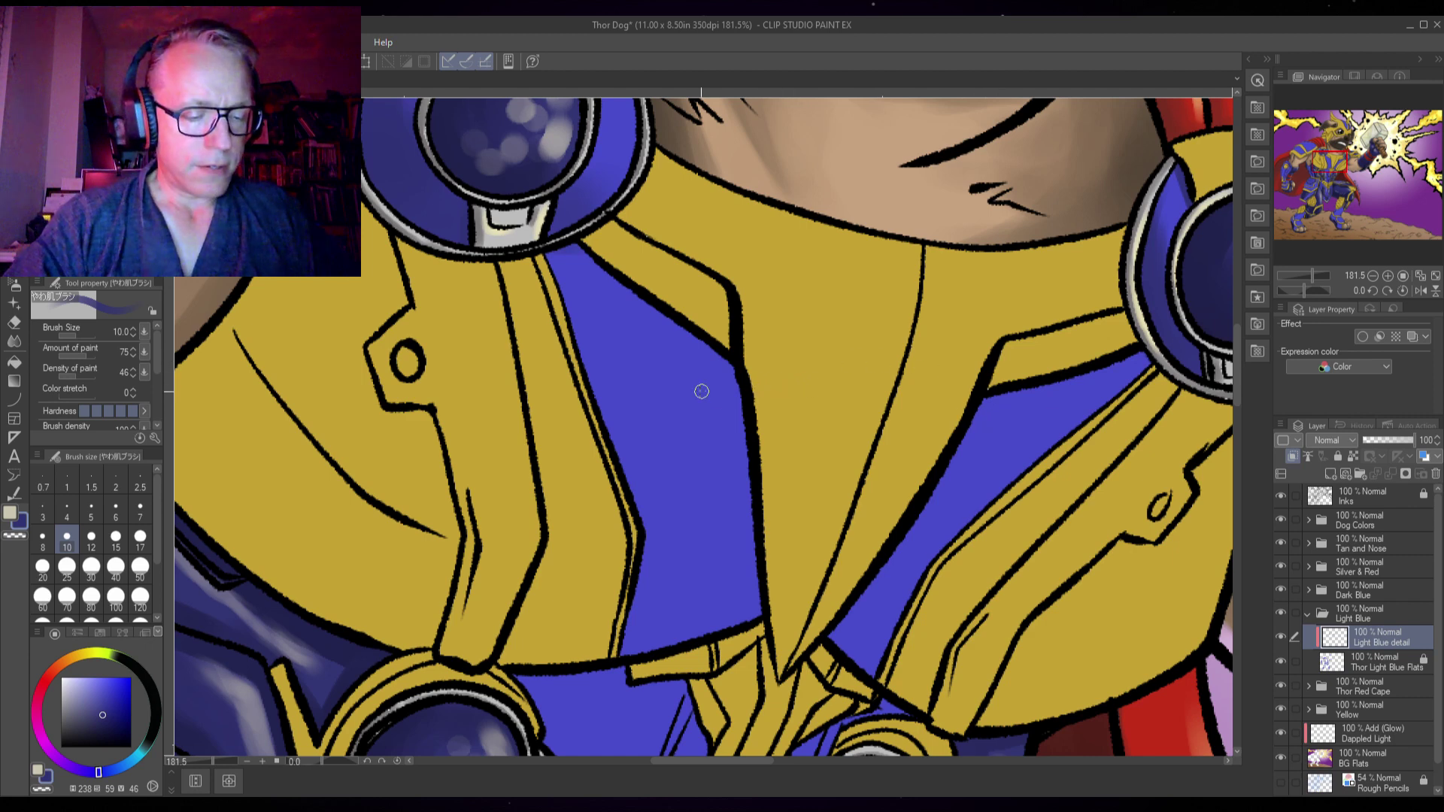
{"action": "key", "text": "c"}
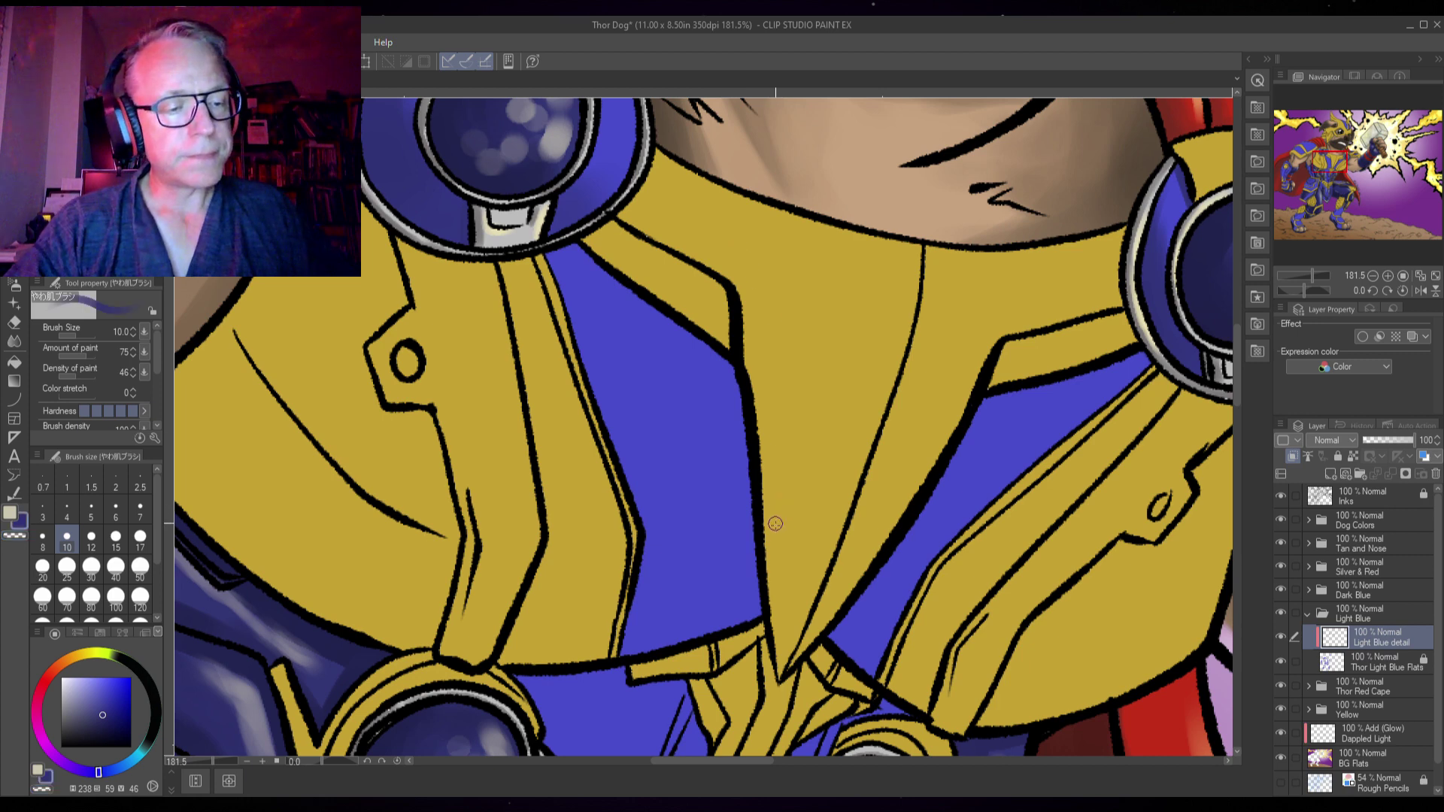
{"action": "key", "text": "bracketleft"}
{"action": "key", "text": "bracketleft"}
{"action": "key", "text": "bracketleft"}
{"action": "key", "text": "bracketleft"}
{"action": "key", "text": "bracketleft"}
{"action": "key", "text": "bracketleft"}
{"action": "key", "text": "bracketleft"}
{"action": "key", "text": "bracketleft"}
{"action": "key", "text": "bracketleft"}
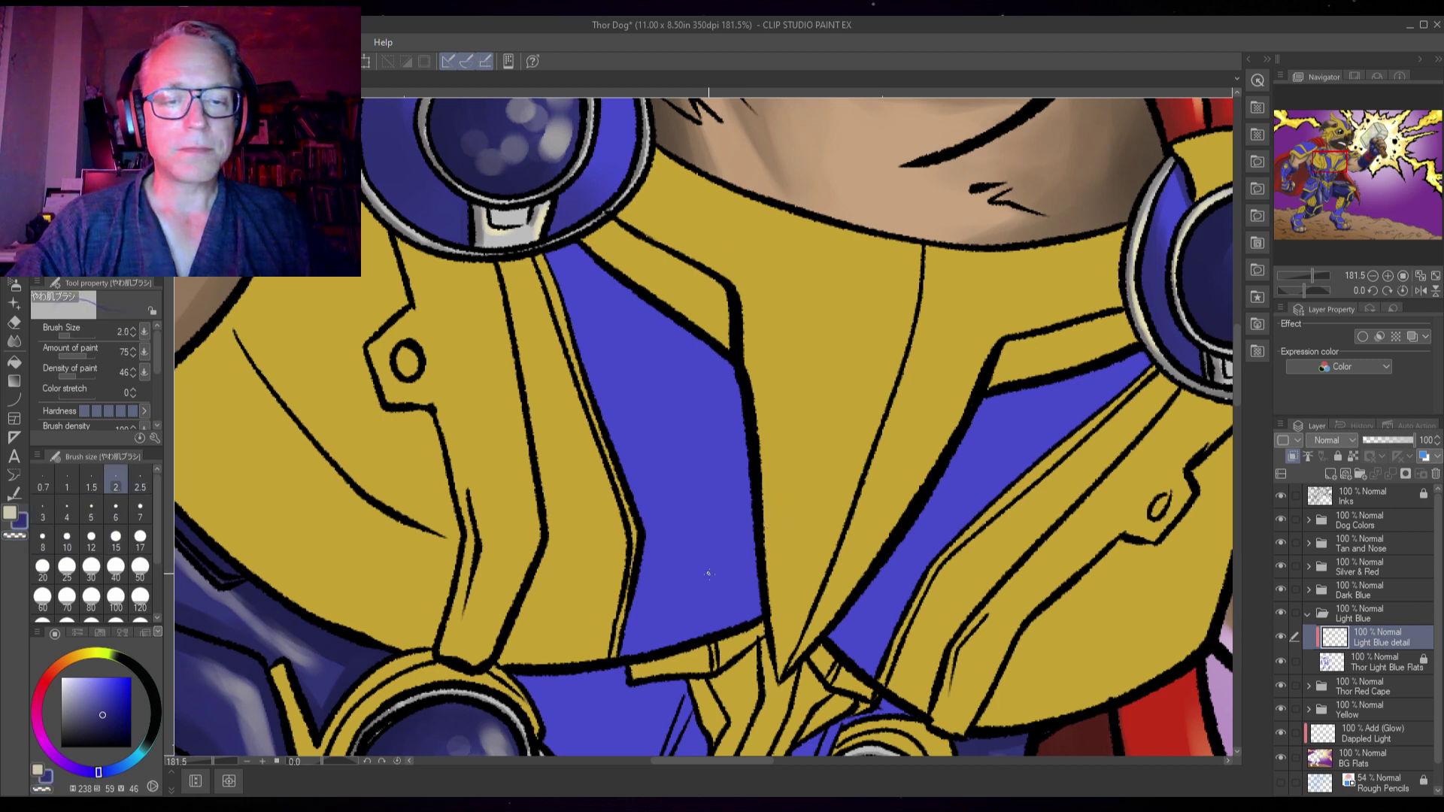
{"action": "key", "text": "bracketright"}
{"action": "key", "text": "bracketright"}
{"action": "key", "text": "bracketright"}
{"action": "key", "text": "bracketright"}
{"action": "key", "text": "bracketright"}
{"action": "key", "text": "bracketright"}
{"action": "key", "text": "bracketright"}
{"action": "key", "text": "bracketright"}
{"action": "key", "text": "bracketright"}
{"action": "key", "text": "bracketright"}
{"action": "key", "text": "bracketright"}
{"action": "key", "text": "bracketright"}
{"action": "key", "text": "bracketright"}
{"action": "key", "text": "bracketright"}
{"action": "key", "text": "bracketright"}
{"action": "key", "text": "bracketright"}
{"action": "key", "text": "bracketright"}
{"action": "key", "text": "bracketright"}
{"action": "key", "text": "bracketright"}
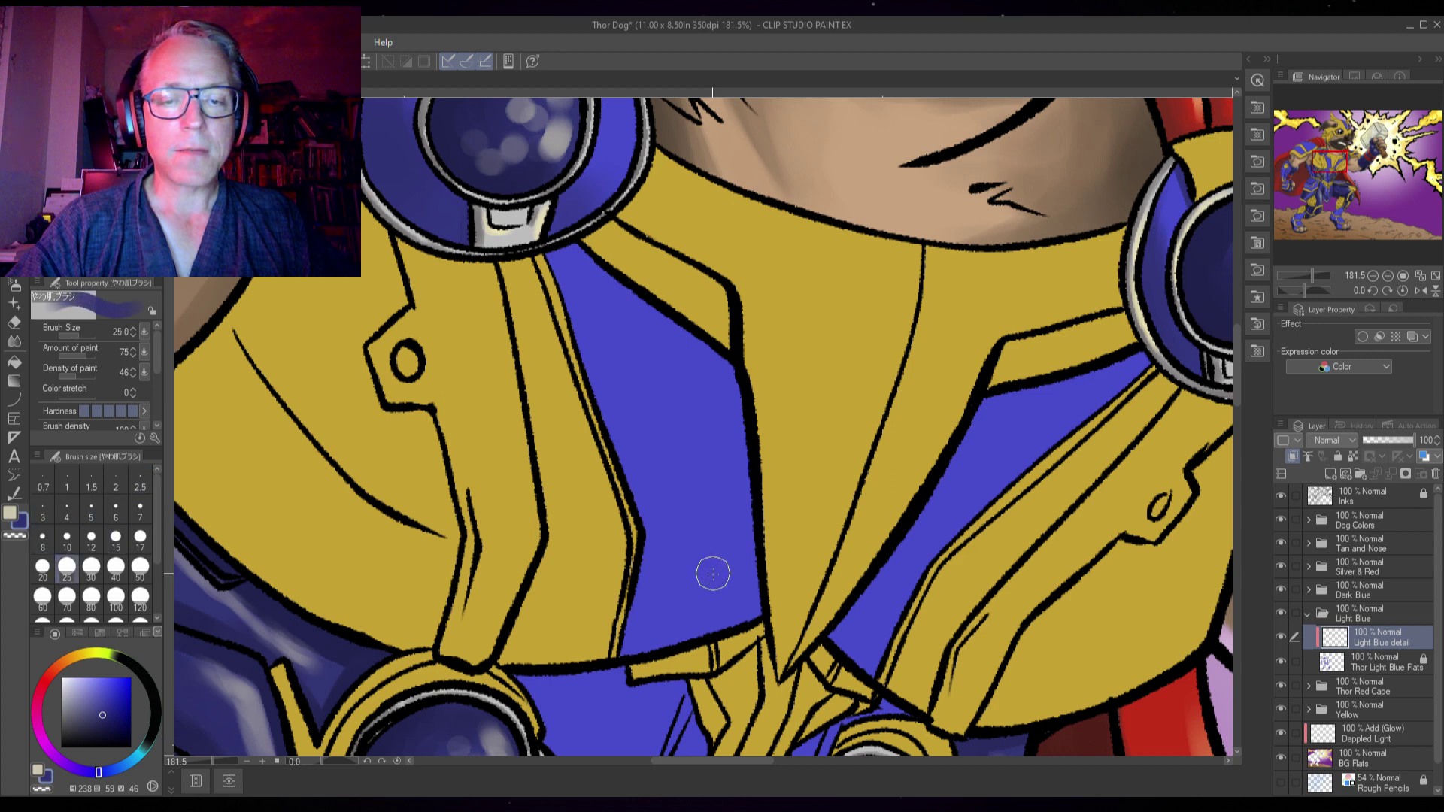
{"action": "mouse_move", "coordinate": [713, 575]}
{"action": "left_mouse_down"}
{"action": "mouse_move", "coordinate": [680, 590]}
{"action": "mouse_move", "coordinate": [796, 561]}
{"action": "mouse_move", "coordinate": [648, 649]}
{"action": "mouse_move", "coordinate": [636, 640]}
{"action": "mouse_move", "coordinate": [806, 567]}
{"action": "mouse_move", "coordinate": [625, 586]}
{"action": "mouse_move", "coordinate": [761, 571]}
{"action": "mouse_move", "coordinate": [913, 673]}
{"action": "mouse_move", "coordinate": [865, 635]}
{"action": "mouse_move", "coordinate": [874, 619]}
{"action": "mouse_move", "coordinate": [968, 658]}
{"action": "mouse_move", "coordinate": [883, 615]}
{"action": "mouse_move", "coordinate": [940, 642]}
{"action": "mouse_move", "coordinate": [894, 581]}
{"action": "mouse_move", "coordinate": [895, 625]}
{"action": "mouse_move", "coordinate": [925, 662]}
{"action": "mouse_move", "coordinate": [940, 565]}
{"action": "left_mouse_up"}
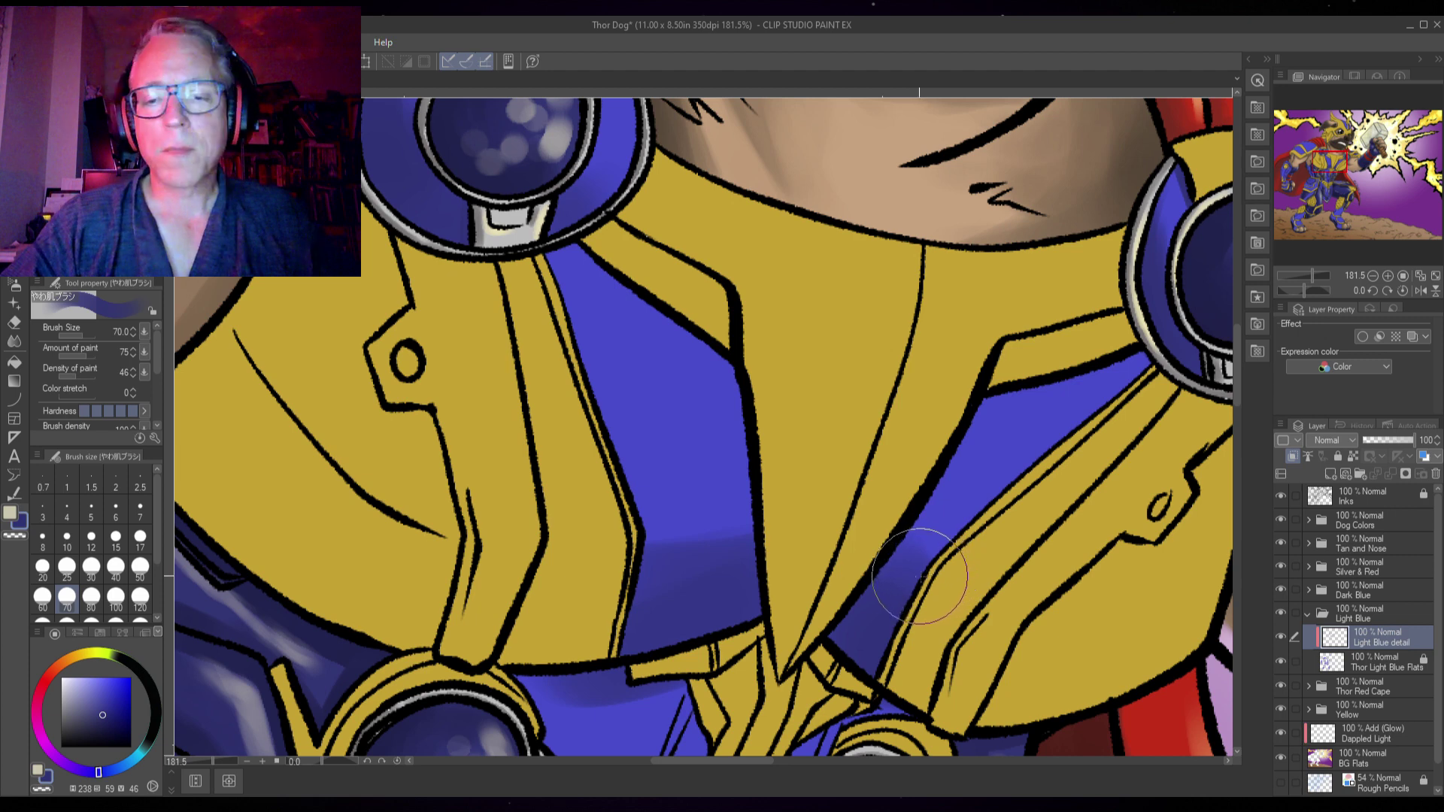
- Paint a shadow on the blue chest panel directly below the left medallion, redoing the first stroke with brush size 15
{"action": "key", "text": "bracketleft"}
{"action": "key", "text": "bracketleft"}
{"action": "key", "text": "bracketleft"}
{"action": "key", "text": "bracketleft"}
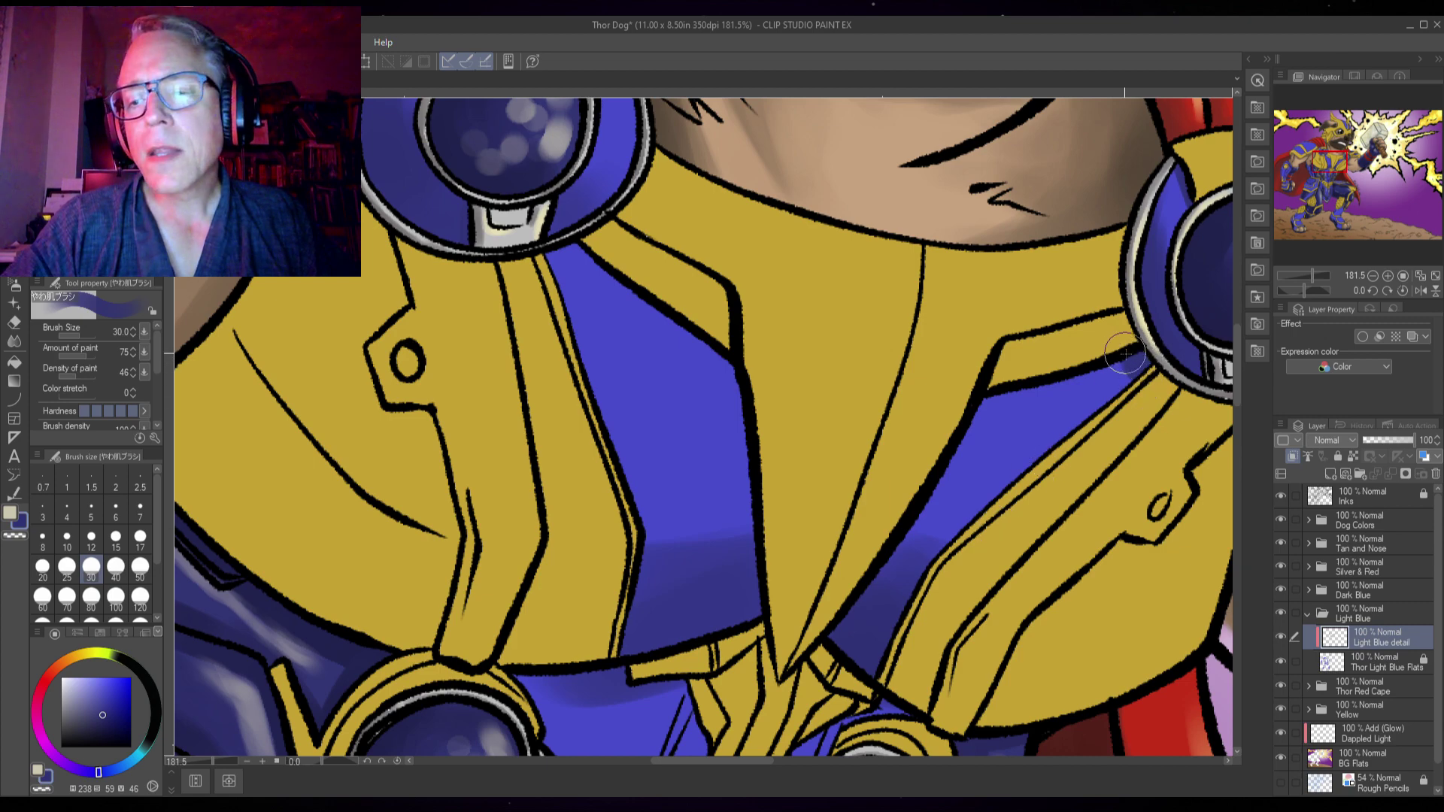
{"action": "left_click_drag", "start_coordinate": [799, 409], "coordinate": [999, 529]}
{"action": "mouse_move", "coordinate": [758, 367]}
{"action": "left_mouse_down"}
{"action": "mouse_move", "coordinate": [744, 374]}
{"action": "mouse_move", "coordinate": [795, 361]}
{"action": "left_mouse_up"}
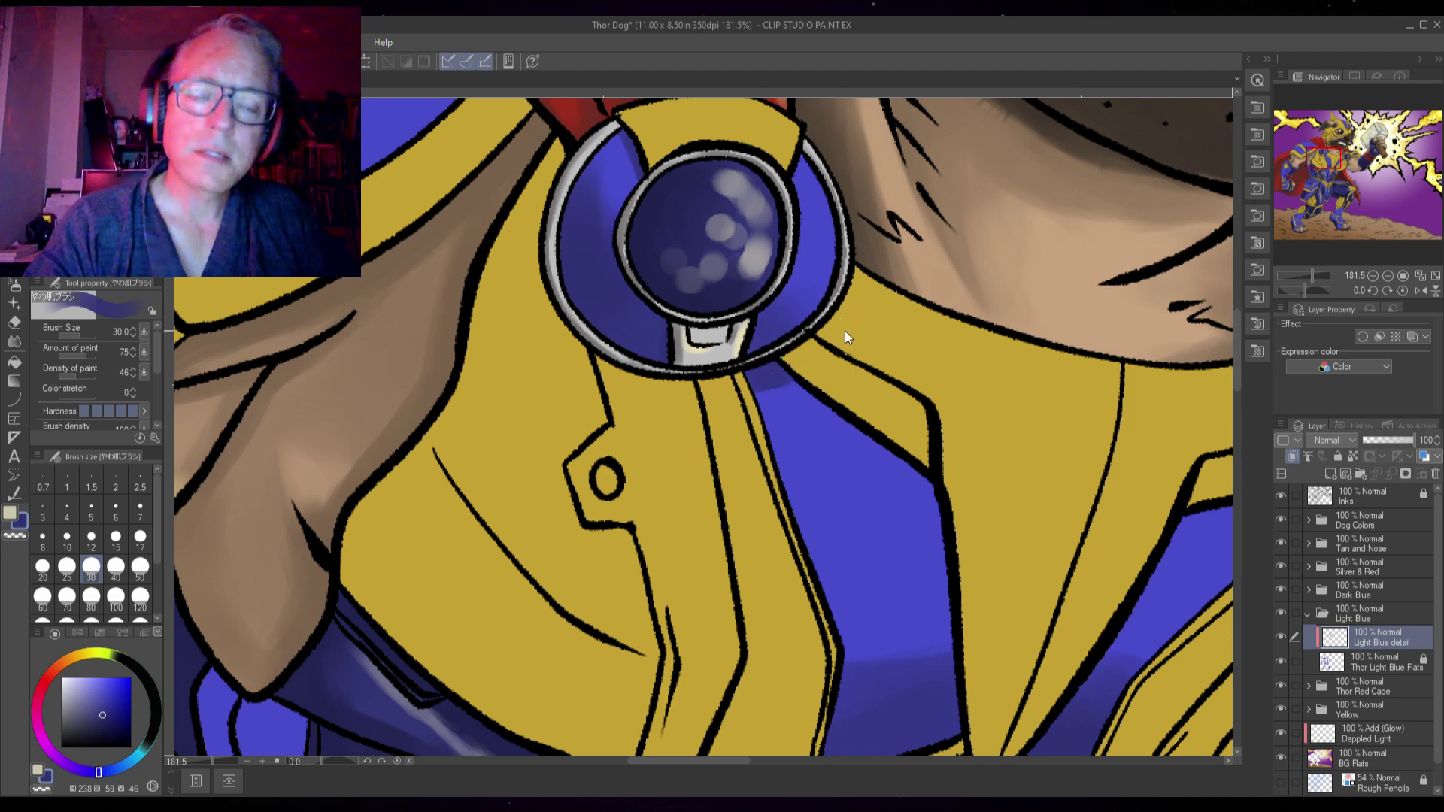
{"action": "key", "text": "ctrl+z"}
{"action": "key", "text": "bracketleft"}
{"action": "key", "text": "bracketleft"}
{"action": "key", "text": "bracketleft"}
{"action": "key", "text": "bracketleft"}
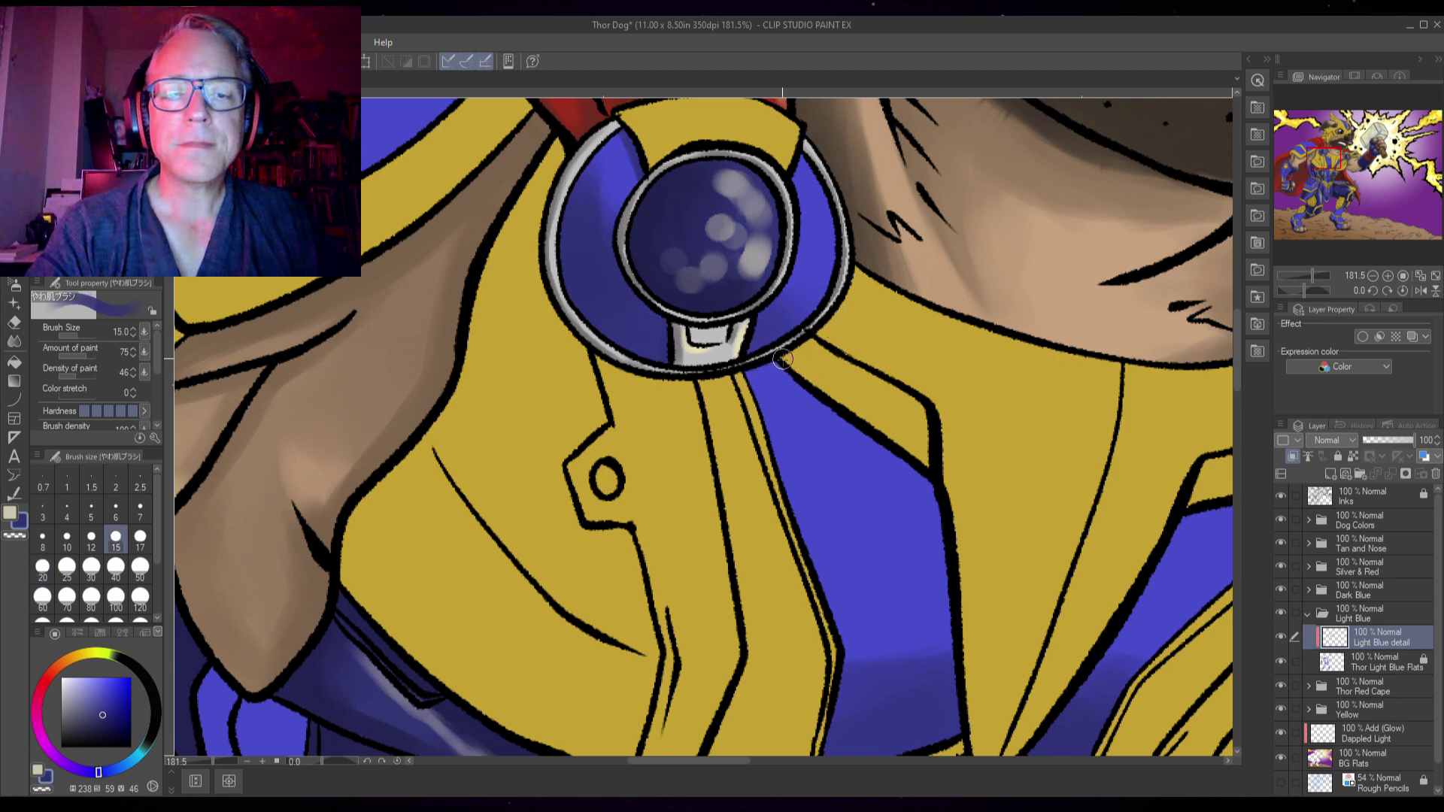
{"action": "left_click_drag", "start_coordinate": [782, 360], "coordinate": [720, 375]}
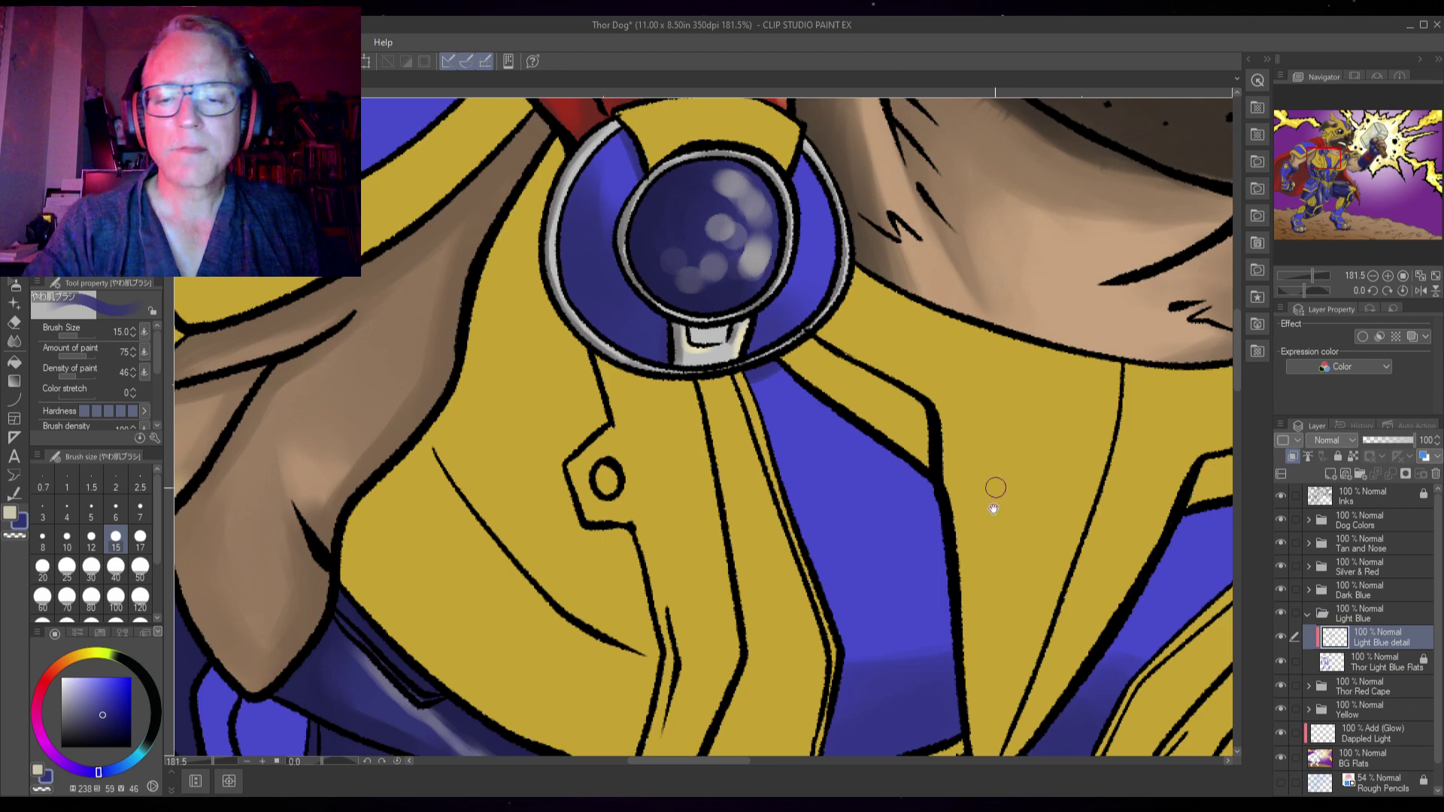
- Deepen and smooth the dark blue shading at the lower ends of the chest panels, settling on brush size 30
{"action": "left_click_drag", "start_coordinate": [1000, 574], "coordinate": [976, 348]}
{"action": "key", "text": "bracketright"}
{"action": "key", "text": "bracketright"}
{"action": "key", "text": "bracketright"}
{"action": "key", "text": "bracketright"}
{"action": "key", "text": "bracketright"}
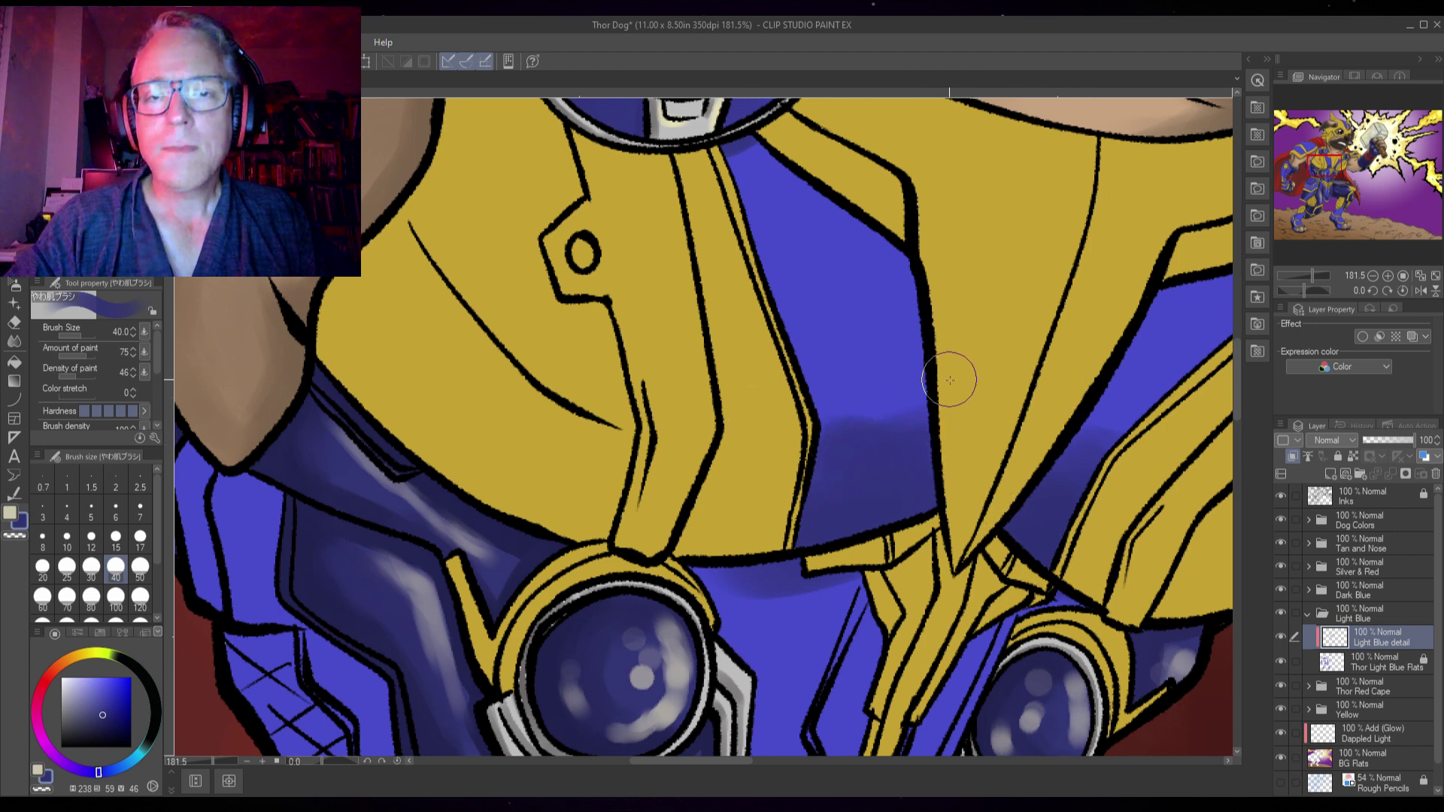
{"action": "left_click_drag", "start_coordinate": [925, 274], "coordinate": [786, 413]}
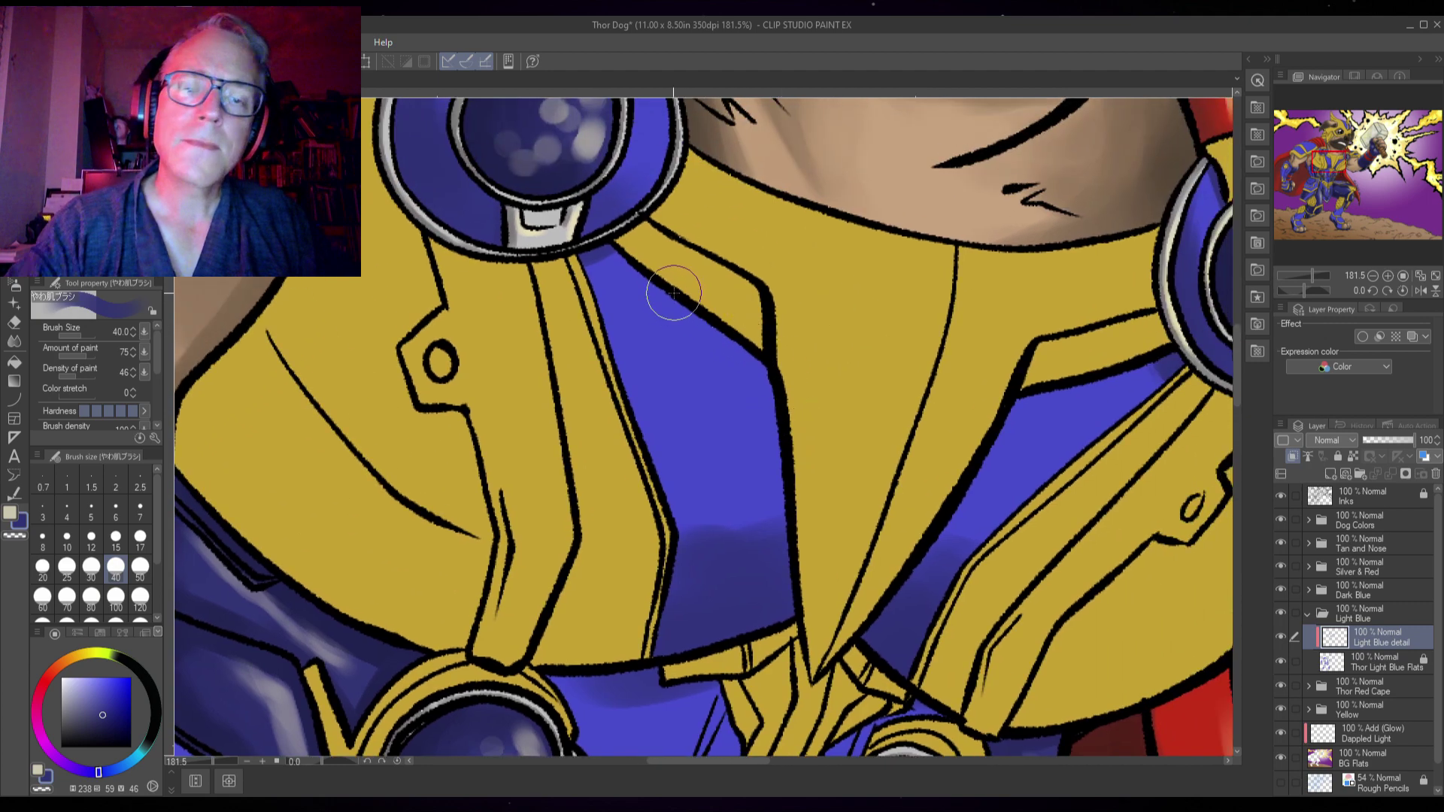
{"action": "key", "text": "bracketleft"}
{"action": "key", "text": "bracketleft"}
{"action": "key", "text": "bracketleft"}
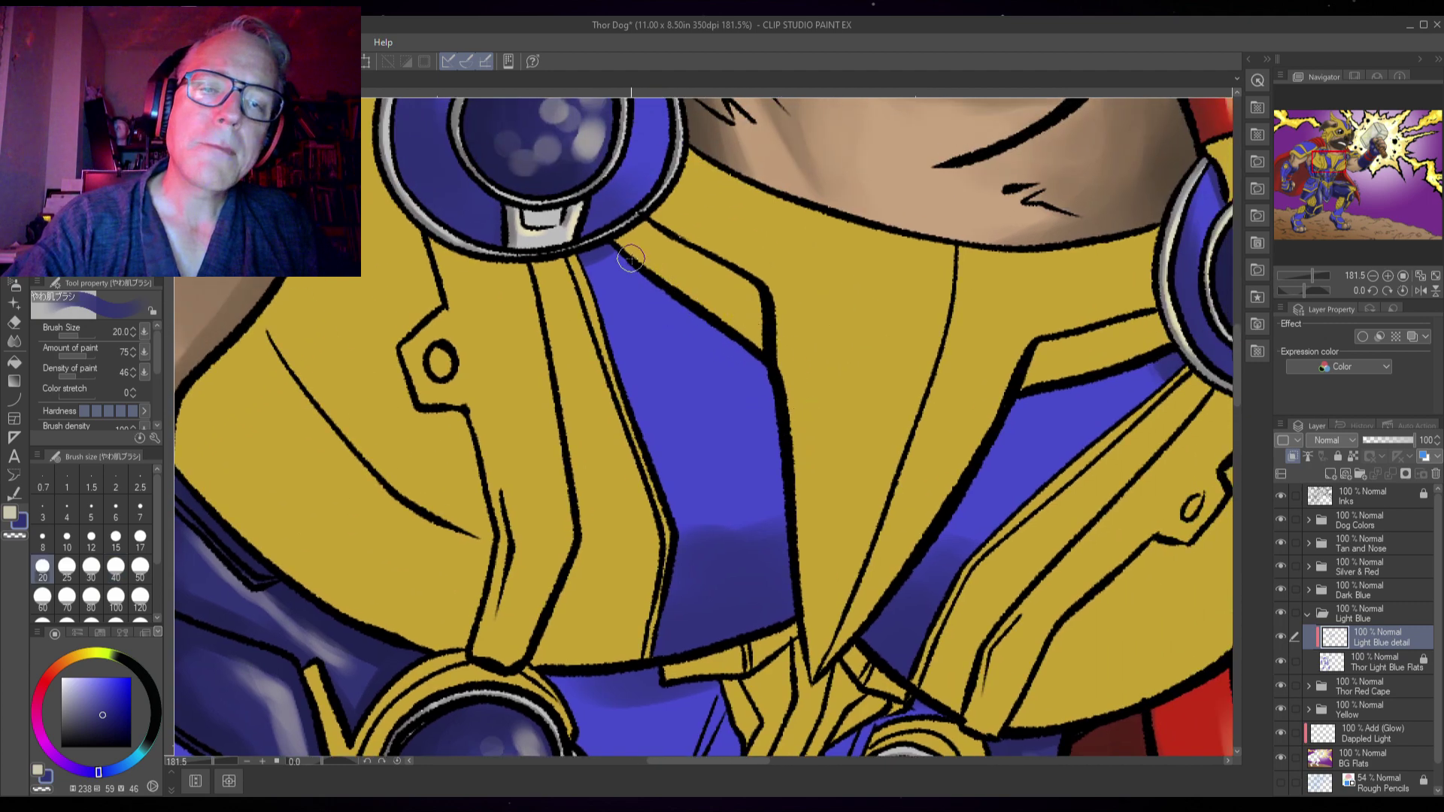
{"action": "key", "text": "bracketright"}
{"action": "key", "text": "bracketright"}
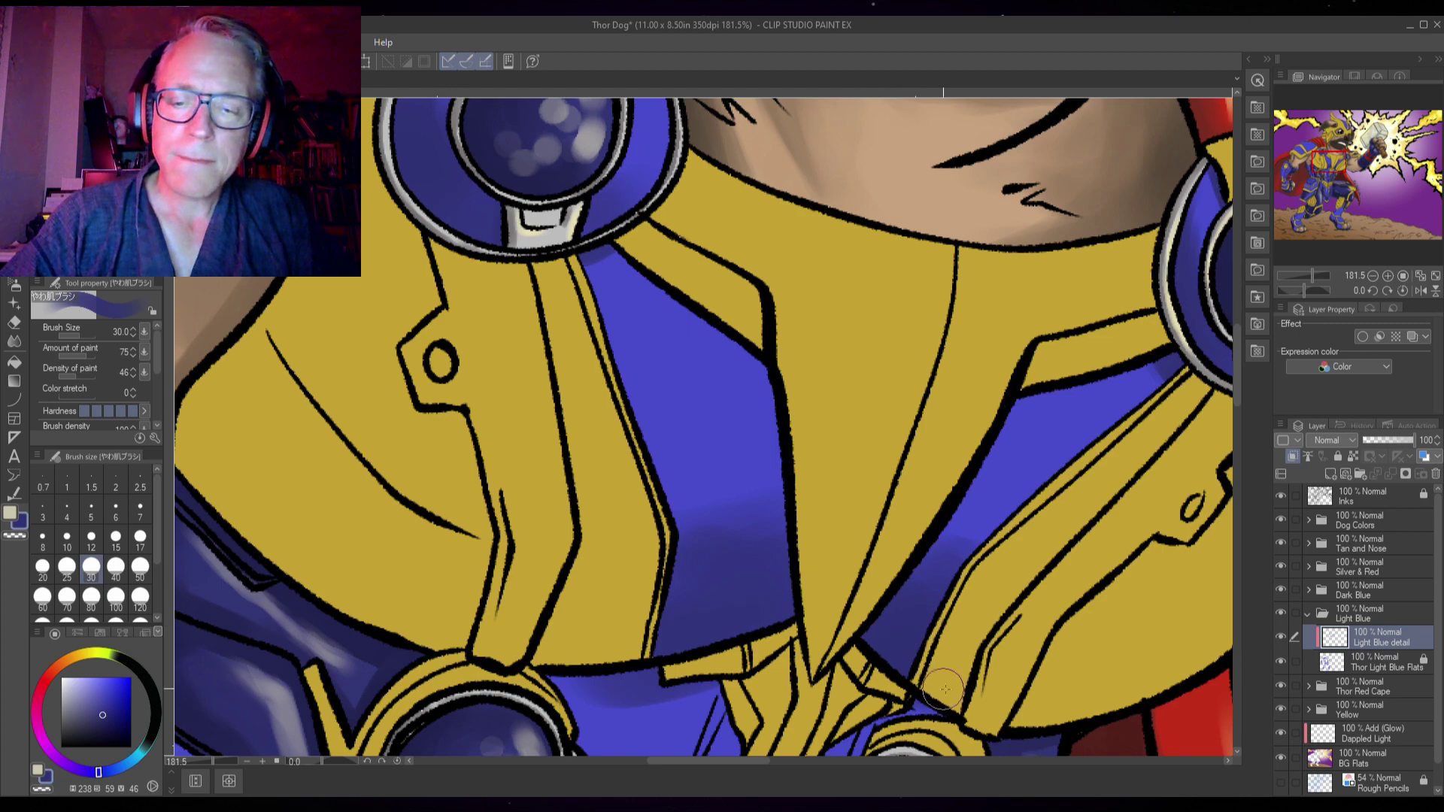
- Shade the top of the blue abdomen directly beneath the gold chest plate with dark blue at brush size 30
{"action": "left_click_drag", "start_coordinate": [787, 634], "coordinate": [872, 532]}
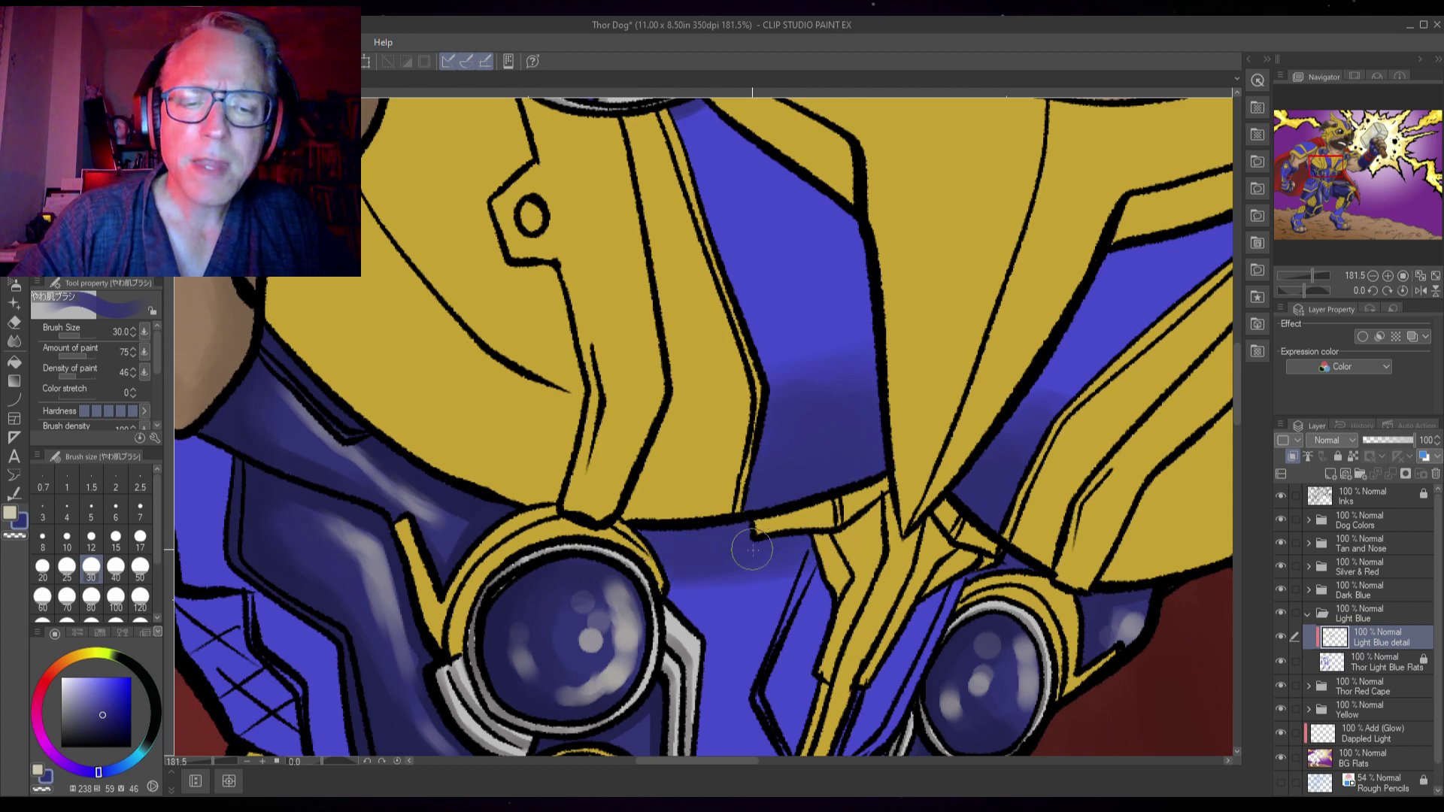
{"action": "left_click_drag", "start_coordinate": [807, 556], "coordinate": [838, 455]}
{"action": "left_click_drag", "start_coordinate": [929, 496], "coordinate": [899, 377]}
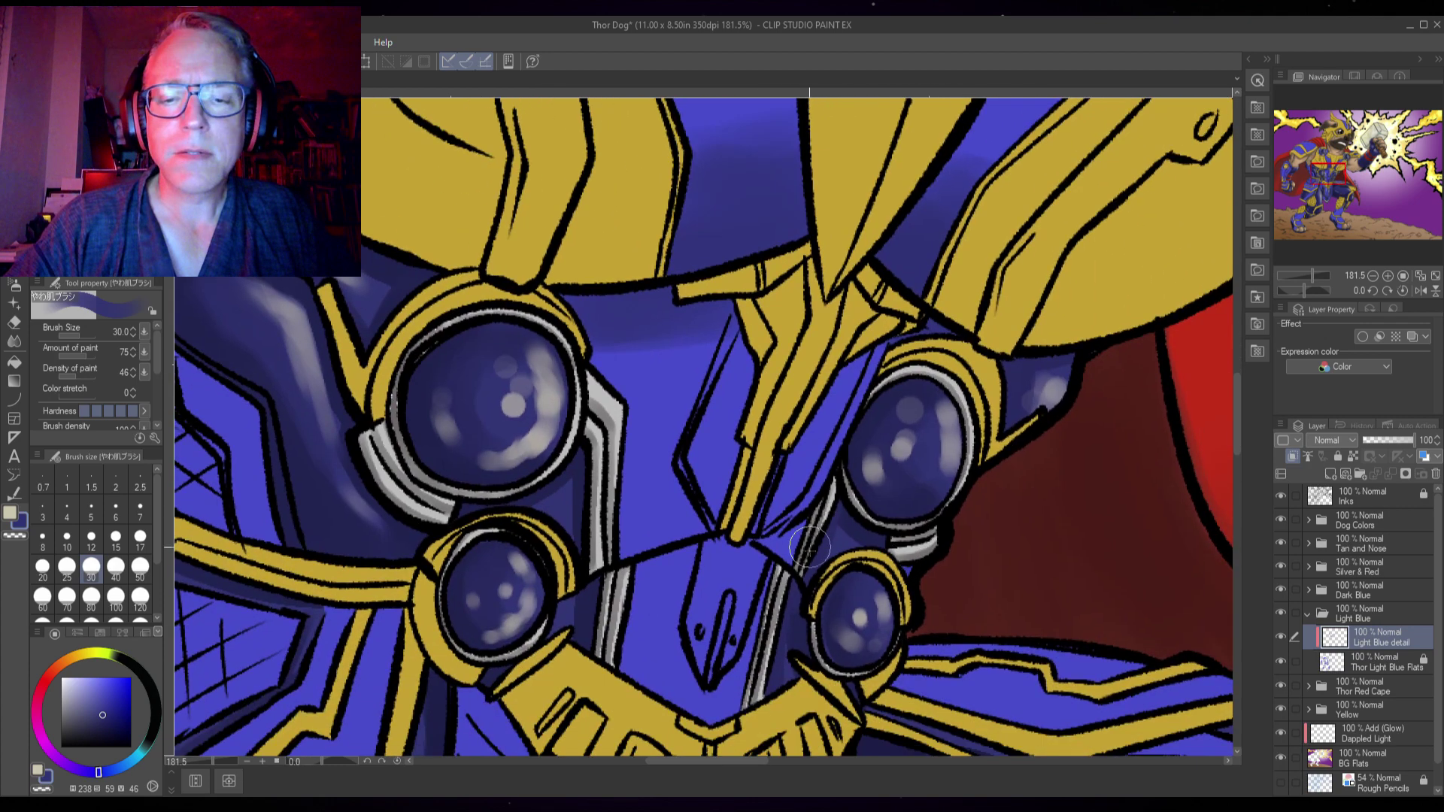
- Reduce the brush to size 15 and paint a shadow along the top of the blue panel below the curved waist seam
{"action": "key", "text": "bracketleft"}
{"action": "key", "text": "bracketleft"}
{"action": "key", "text": "bracketleft"}
{"action": "key", "text": "bracketleft"}
{"action": "key", "text": "bracketleft"}
{"action": "key", "text": "bracketleft"}
{"action": "key", "text": "bracketleft"}
{"action": "key", "text": "bracketleft"}
{"action": "key", "text": "bracketleft"}
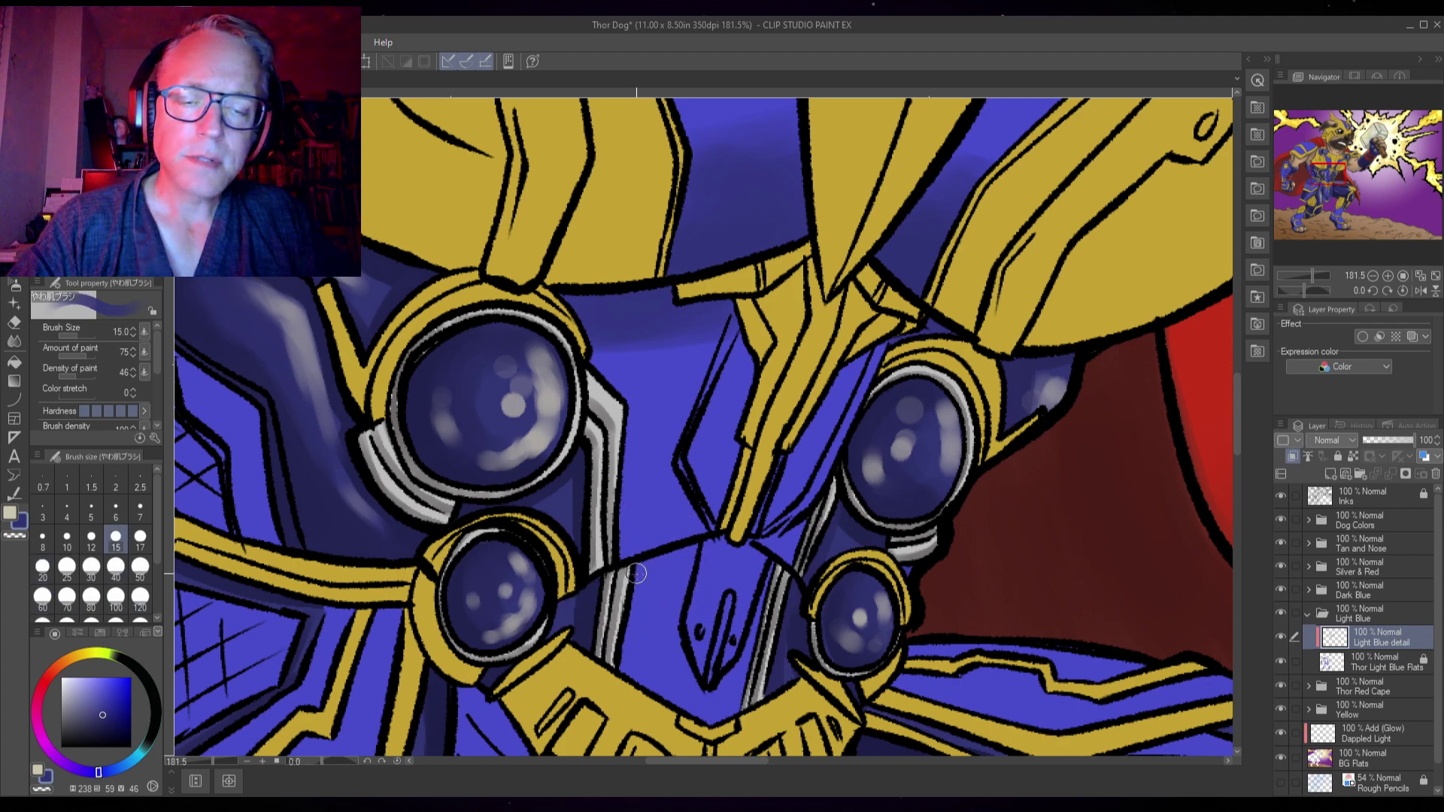
{"action": "mouse_move", "coordinate": [636, 573]}
{"action": "left_mouse_down"}
{"action": "mouse_move", "coordinate": [736, 540]}
{"action": "mouse_move", "coordinate": [756, 564]}
{"action": "mouse_move", "coordinate": [734, 540]}
{"action": "mouse_move", "coordinate": [789, 580]}
{"action": "left_mouse_up"}
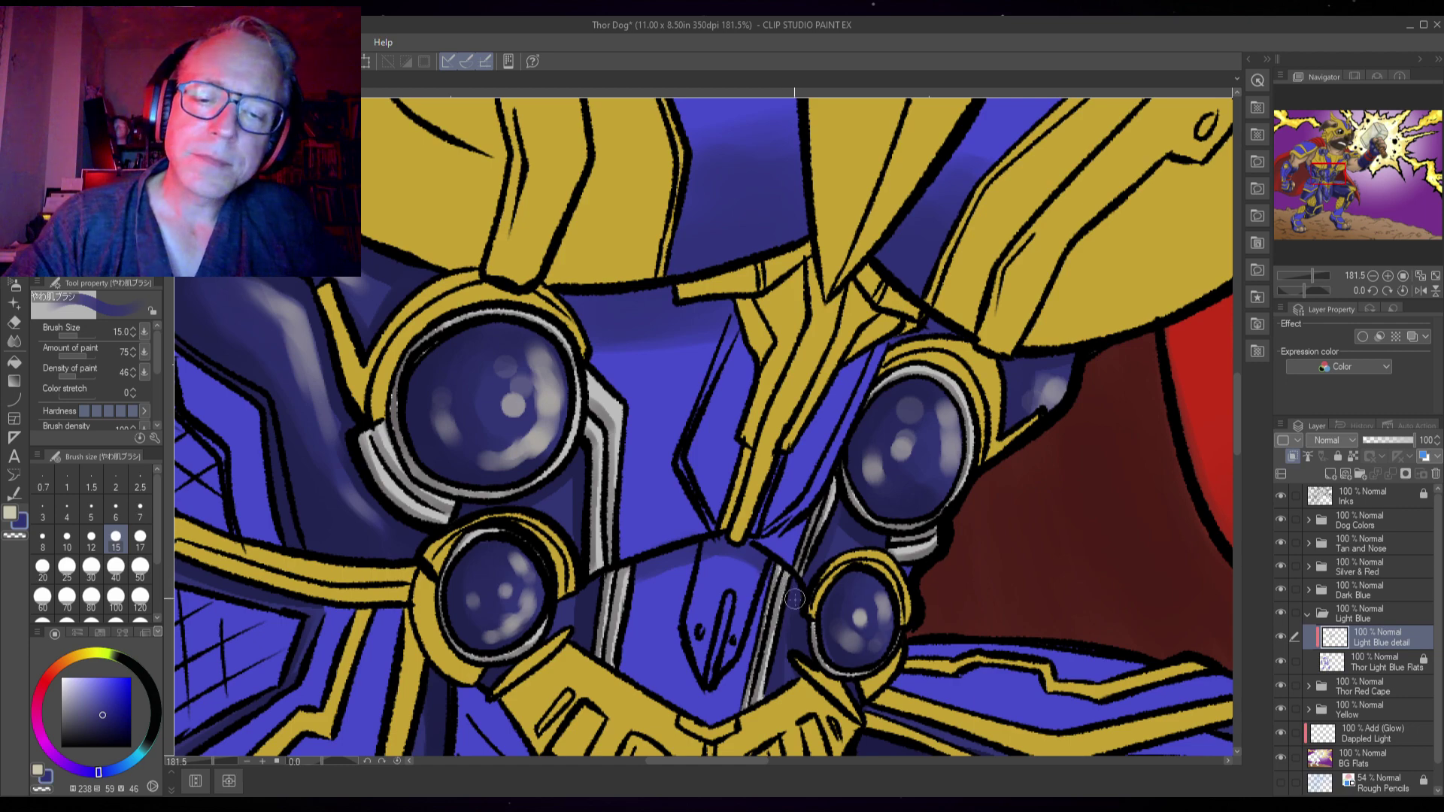
{"action": "key", "text": "space"}
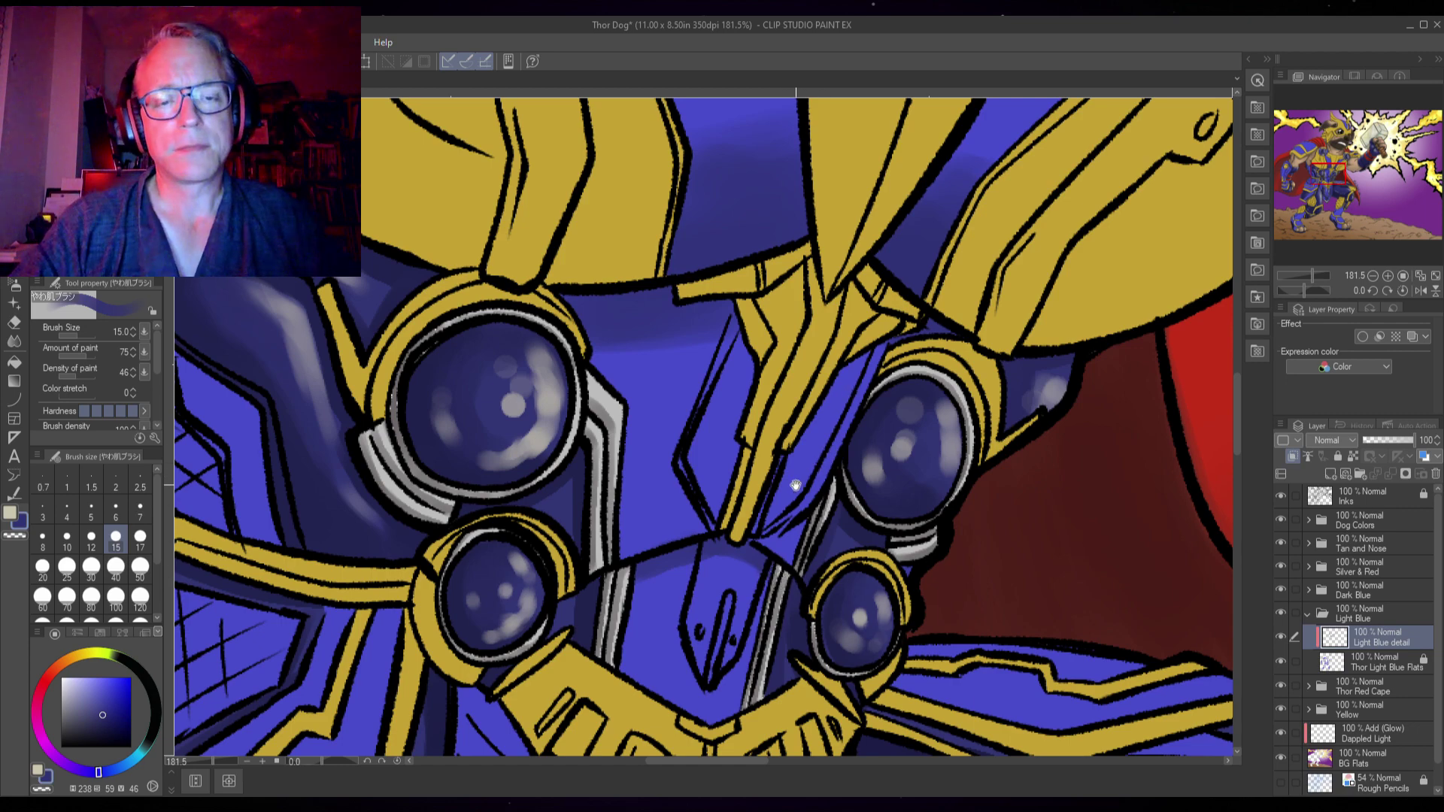
{"action": "mouse_move", "coordinate": [795, 485]}
{"action": "left_mouse_down"}
{"action": "mouse_move", "coordinate": [912, 467]}
{"action": "mouse_move", "coordinate": [897, 465]}
{"action": "left_mouse_up"}
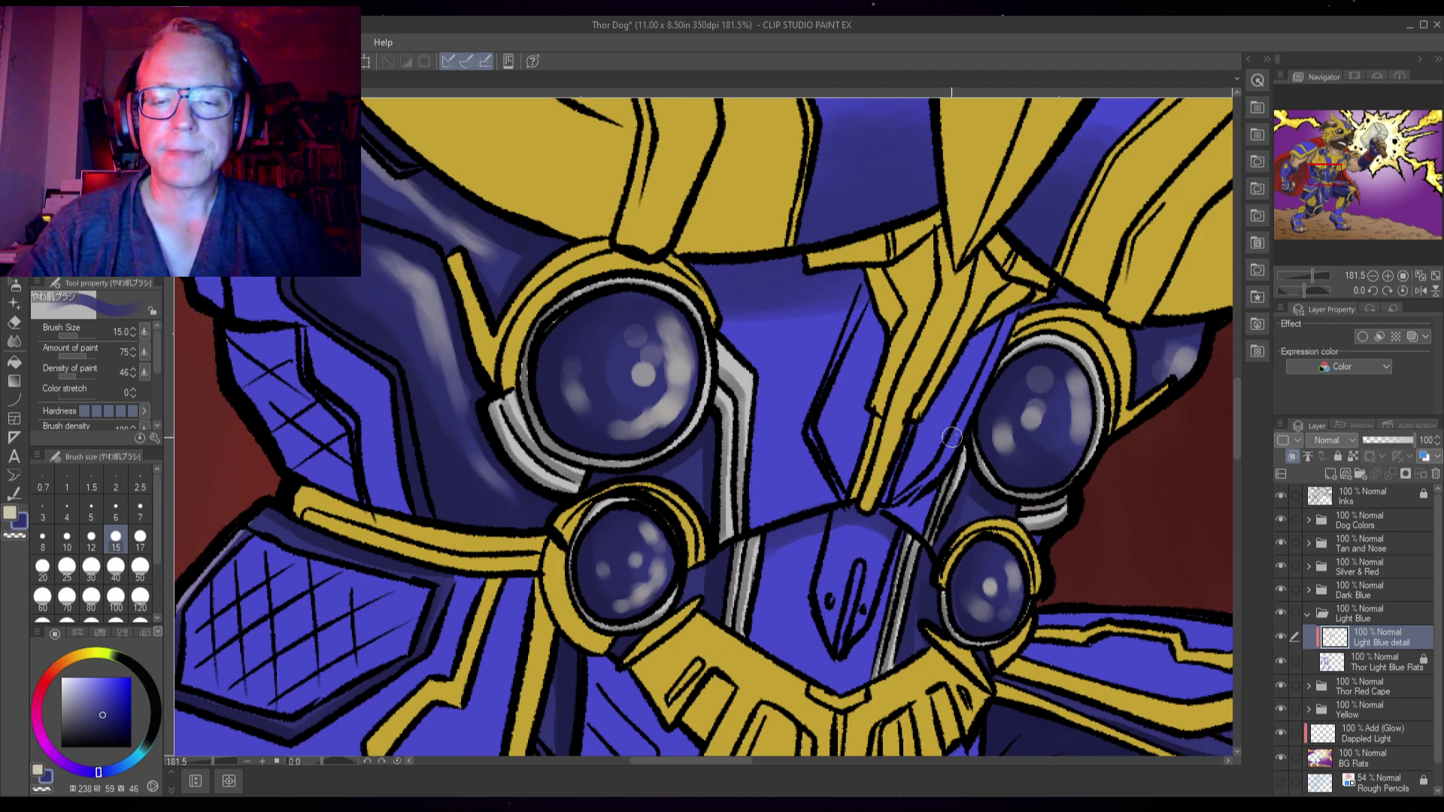
- Enlarge the brush to size 70 and shade the blue panels along the left side of the torso with dark blue
{"action": "mouse_move", "coordinate": [626, 437]}
{"action": "left_mouse_down"}
{"action": "mouse_move", "coordinate": [686, 530]}
{"action": "mouse_move", "coordinate": [784, 519]}
{"action": "left_mouse_up"}
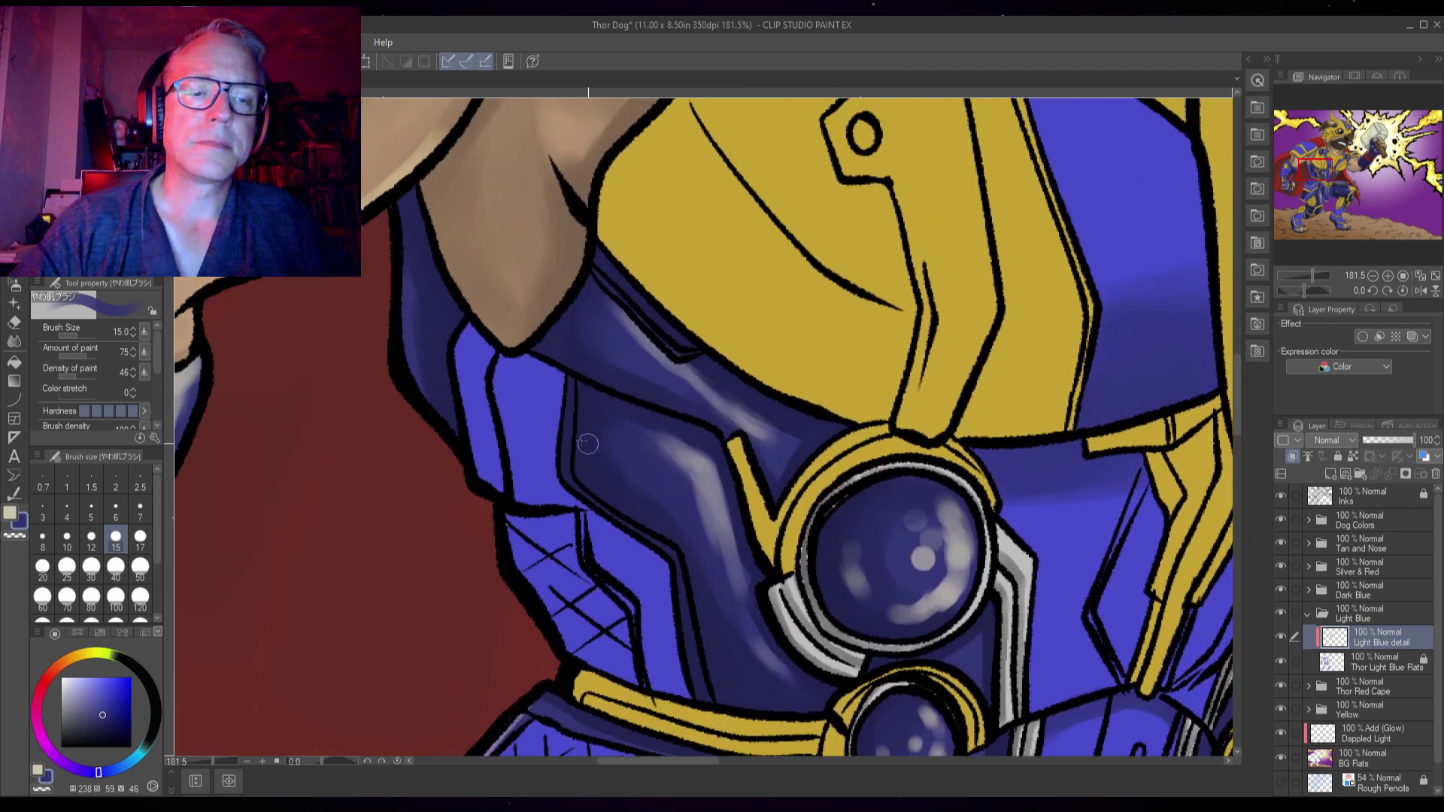
{"action": "scroll", "coordinate": [606, 431], "scroll_direction": "down", "scroll_amount": 2}
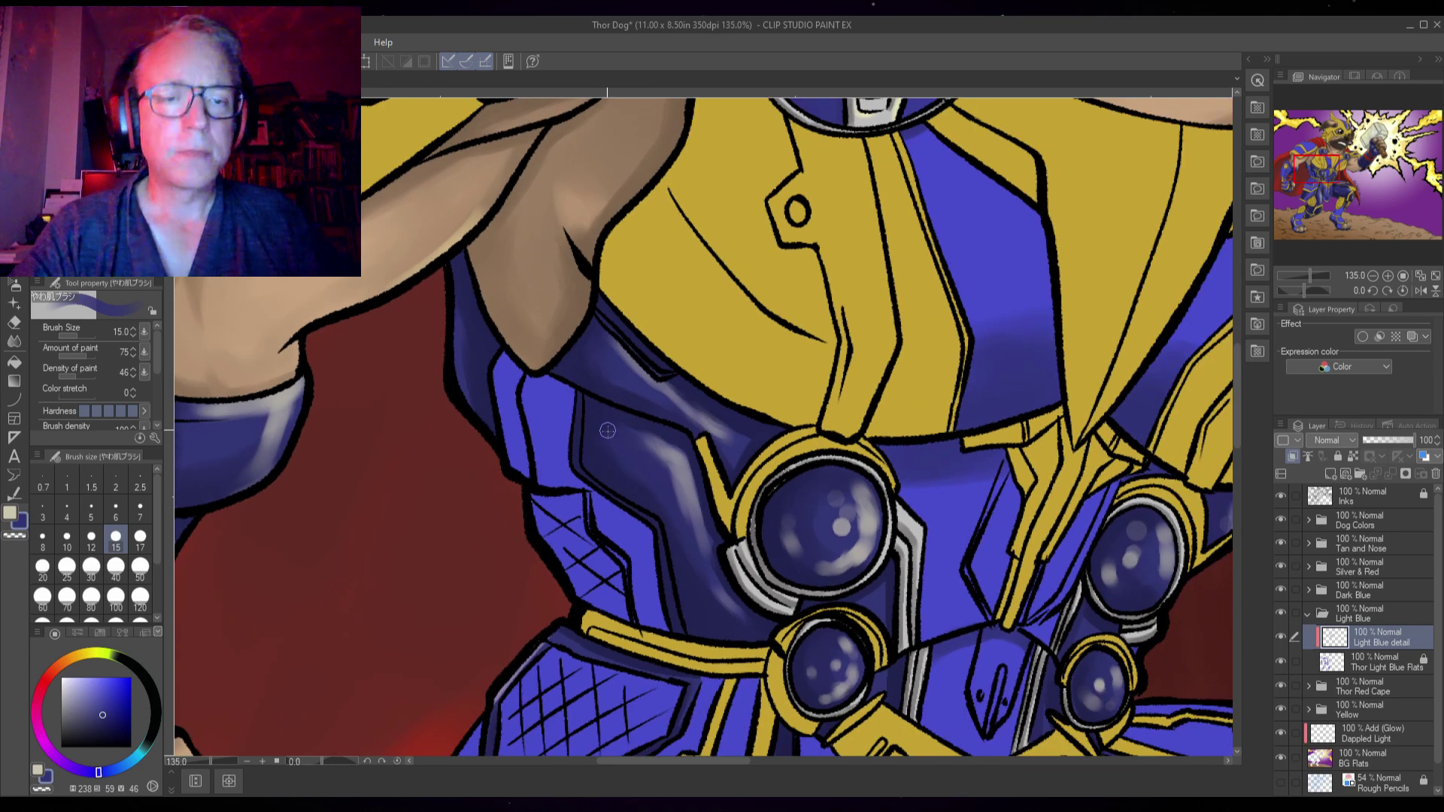
{"action": "key", "text": "bracketright"}
{"action": "key", "text": "bracketright"}
{"action": "key", "text": "bracketright"}
{"action": "key", "text": "bracketright"}
{"action": "key", "text": "bracketright"}
{"action": "key", "text": "bracketright"}
{"action": "key", "text": "bracketright"}
{"action": "key", "text": "bracketright"}
{"action": "key", "text": "bracketright"}
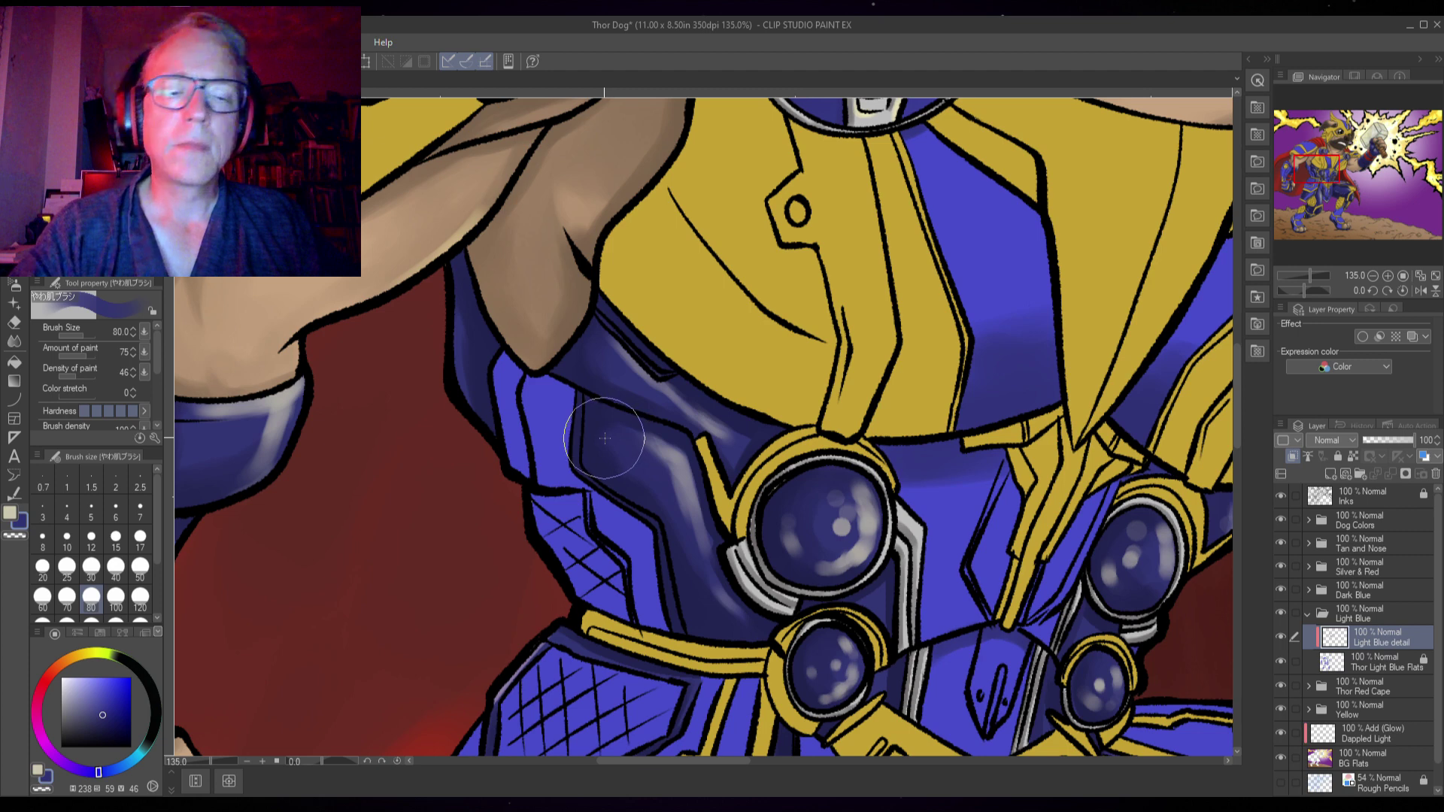
{"action": "key", "text": "bracketleft"}
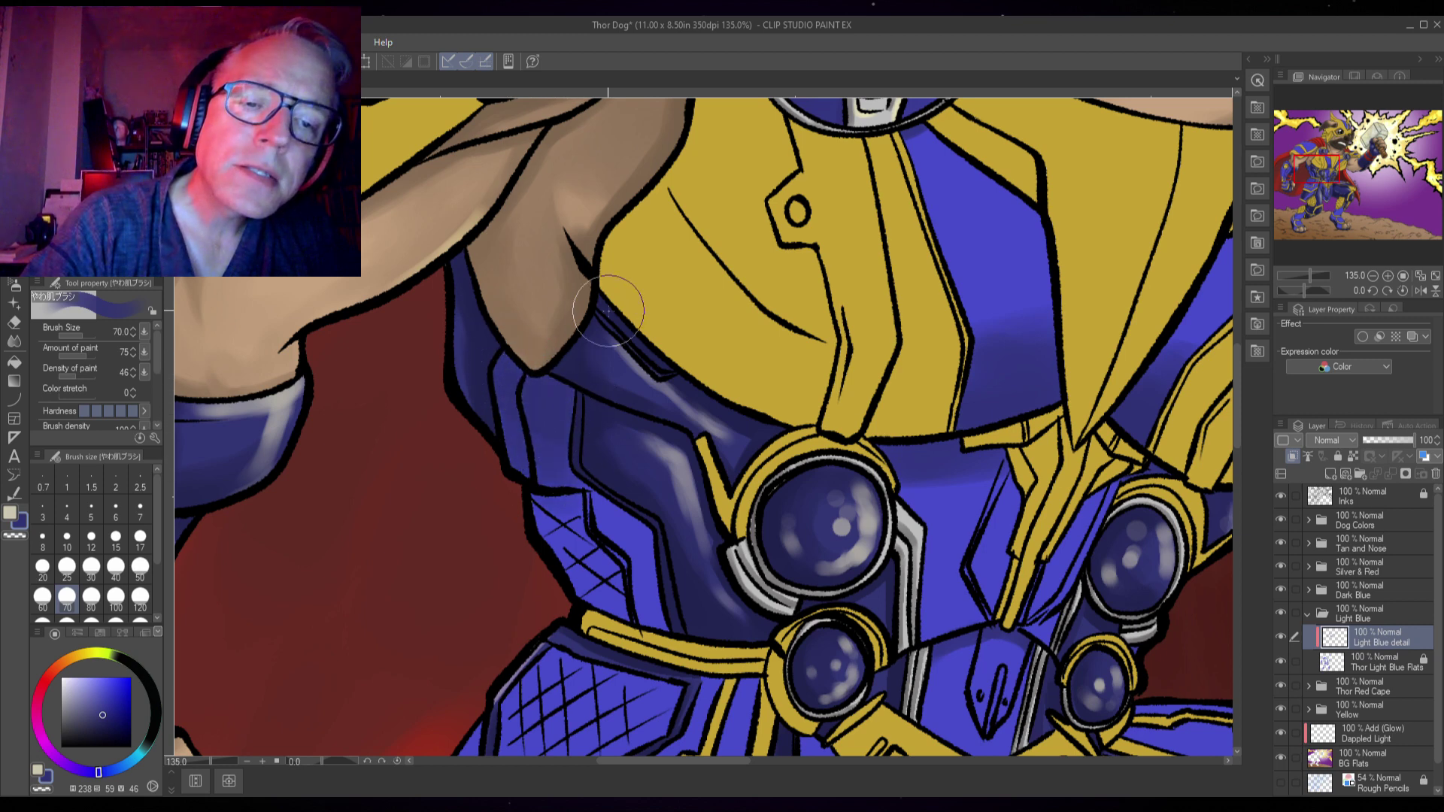
{"action": "left_click_drag", "start_coordinate": [554, 476], "coordinate": [636, 546]}
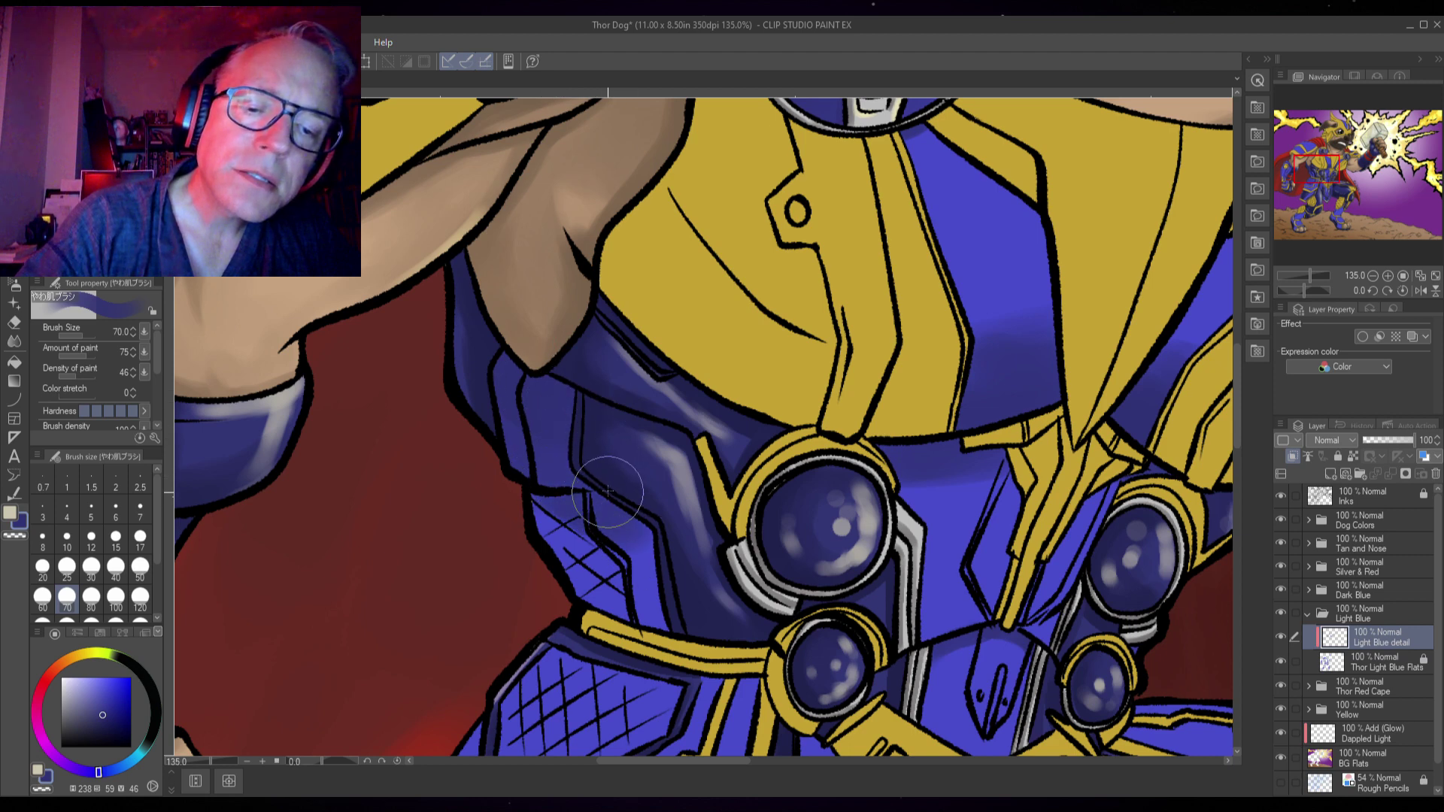
{"action": "left_click_drag", "start_coordinate": [607, 492], "coordinate": [670, 600]}
{"action": "mouse_move", "coordinate": [581, 521]}
{"action": "left_mouse_down"}
{"action": "mouse_move", "coordinate": [677, 615]}
{"action": "mouse_move", "coordinate": [651, 614]}
{"action": "mouse_move", "coordinate": [572, 478]}
{"action": "mouse_move", "coordinate": [597, 484]}
{"action": "mouse_move", "coordinate": [663, 592]}
{"action": "mouse_move", "coordinate": [575, 491]}
{"action": "mouse_move", "coordinate": [617, 485]}
{"action": "mouse_move", "coordinate": [610, 534]}
{"action": "mouse_move", "coordinate": [663, 609]}
{"action": "mouse_move", "coordinate": [642, 516]}
{"action": "mouse_move", "coordinate": [692, 637]}
{"action": "mouse_move", "coordinate": [625, 512]}
{"action": "mouse_move", "coordinate": [528, 498]}
{"action": "mouse_move", "coordinate": [573, 499]}
{"action": "mouse_move", "coordinate": [506, 471]}
{"action": "mouse_move", "coordinate": [588, 551]}
{"action": "mouse_move", "coordinate": [608, 519]}
{"action": "mouse_move", "coordinate": [552, 495]}
{"action": "mouse_move", "coordinate": [636, 541]}
{"action": "mouse_move", "coordinate": [666, 610]}
{"action": "mouse_move", "coordinate": [654, 599]}
{"action": "mouse_move", "coordinate": [725, 608]}
{"action": "left_mouse_up"}
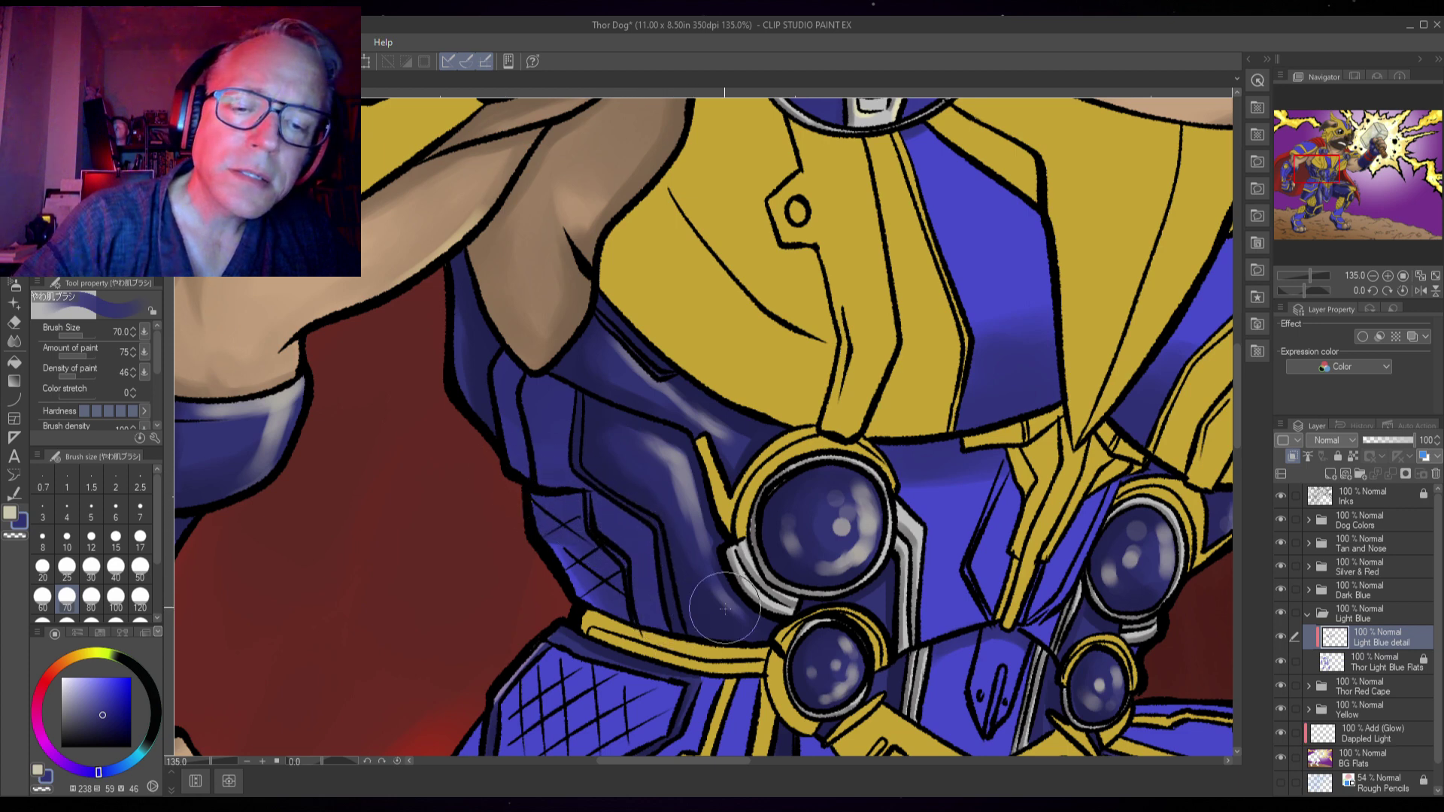
- Save the illustration with the torso shading
{"action": "mouse_move", "coordinate": [1082, 443]}
{"action": "left_mouse_down"}
{"action": "mouse_move", "coordinate": [1117, 475]}
{"action": "mouse_move", "coordinate": [895, 540]}
{"action": "mouse_move", "coordinate": [870, 527]}
{"action": "mouse_move", "coordinate": [919, 538]}
{"action": "left_mouse_up"}
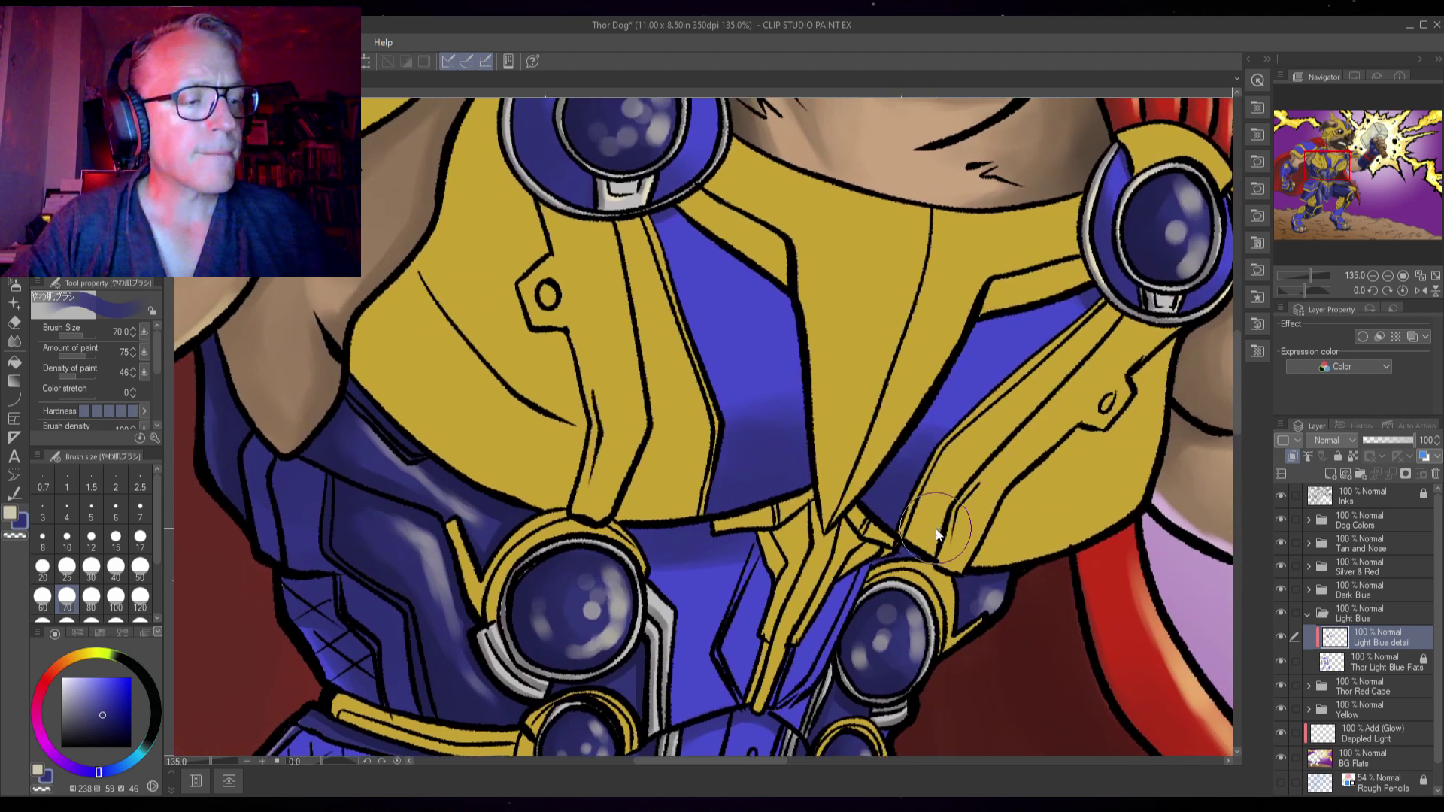
{"action": "key", "text": "ctrl+s"}
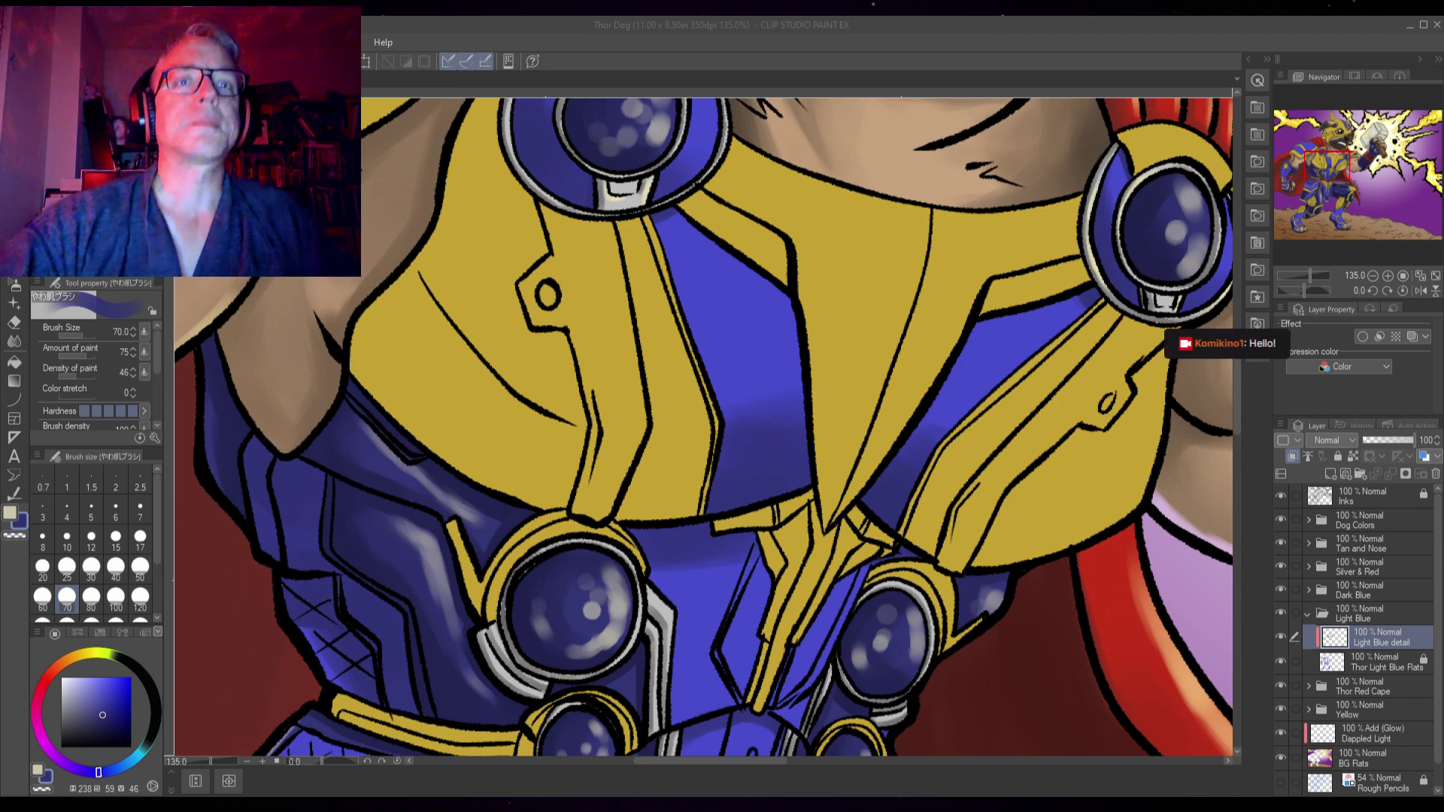
{"action": "left_click", "coordinate": [897, 585]}
- Shade the narrow blue areas beside the abdomen's gold centerpiece, reducing the brush to 25 and 12, and save the file
{"action": "key", "text": "space"}
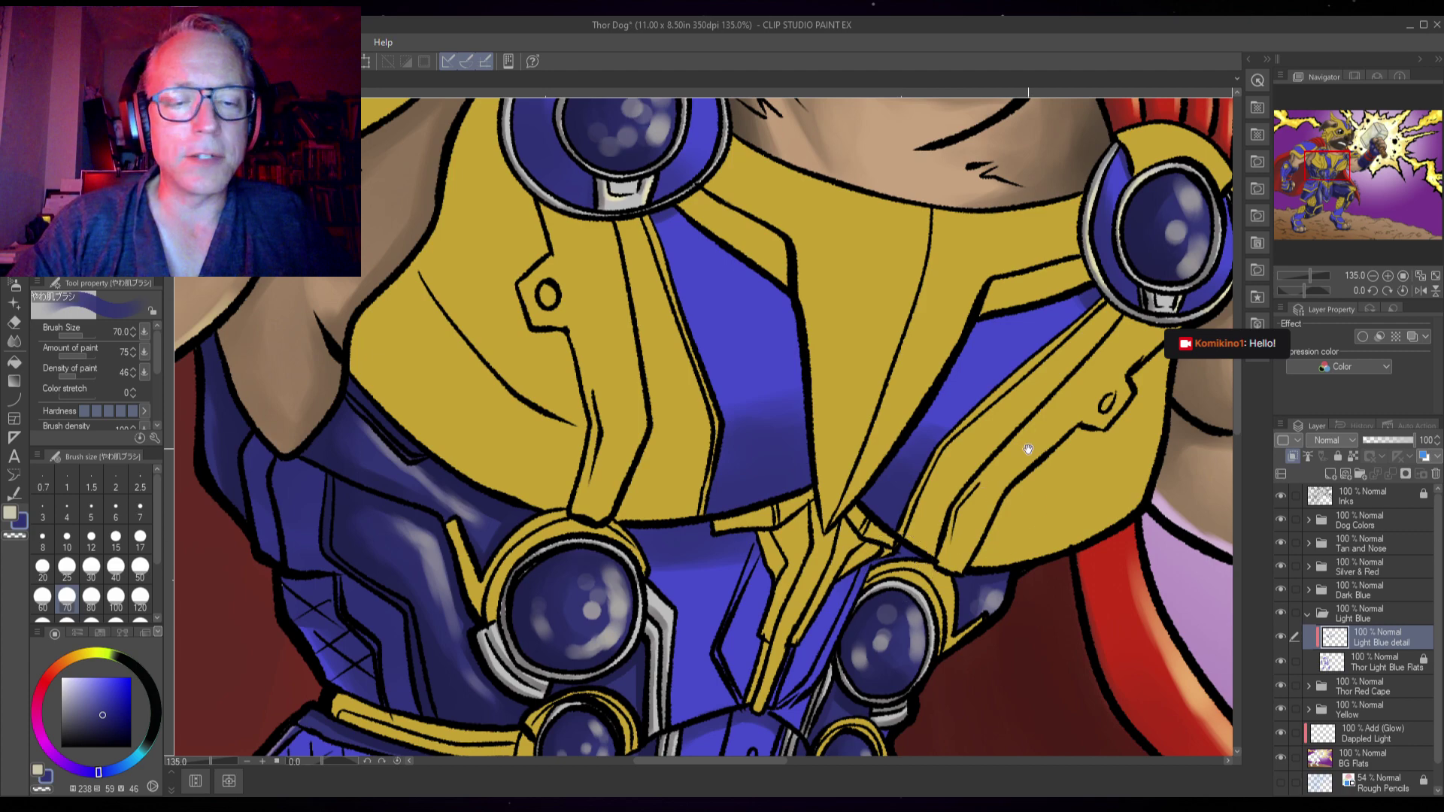
{"action": "left_click_drag", "start_coordinate": [1024, 475], "coordinate": [1049, 344]}
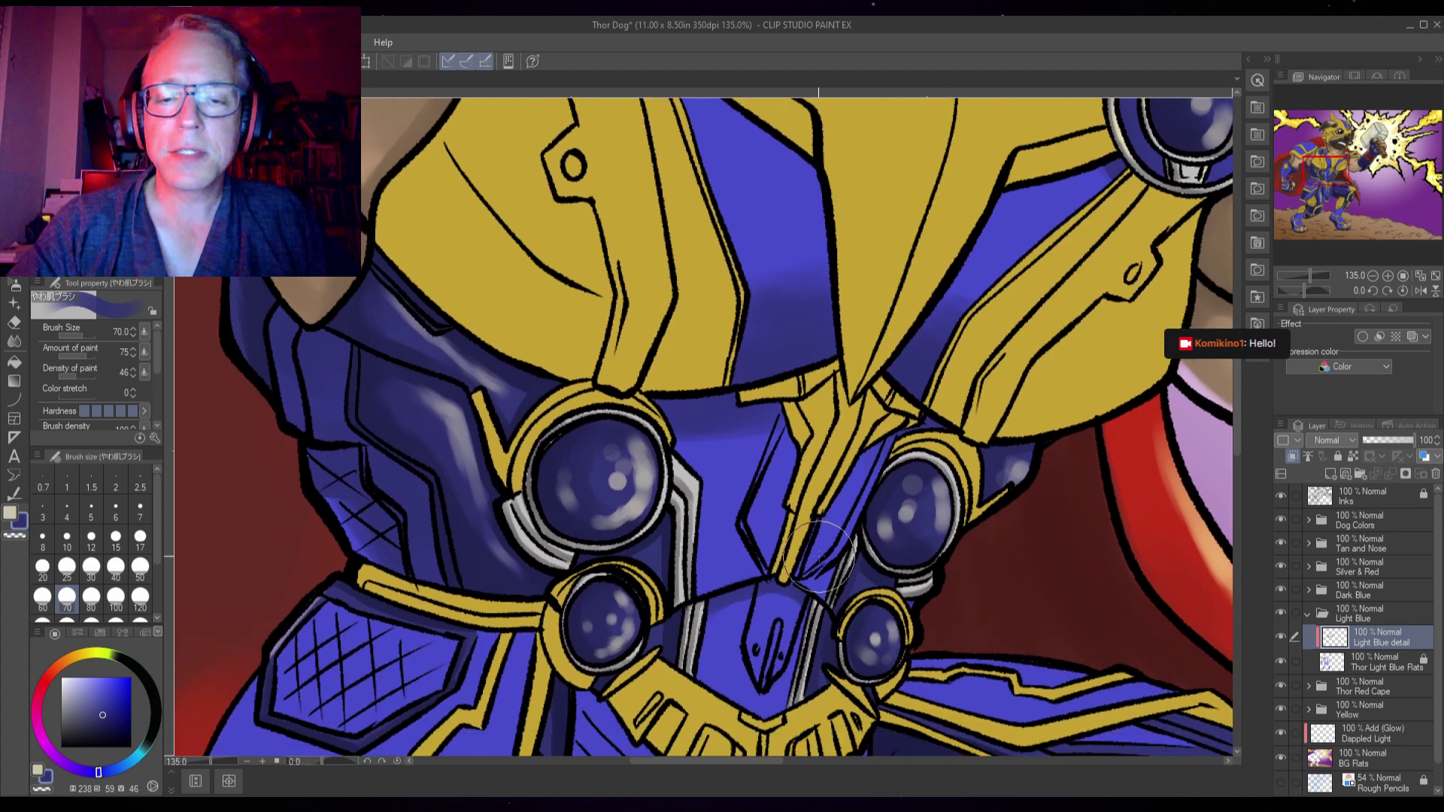
{"action": "key", "text": "bracketleft"}
{"action": "key", "text": "bracketleft"}
{"action": "key", "text": "bracketleft"}
{"action": "key", "text": "bracketleft"}
{"action": "key", "text": "bracketleft"}
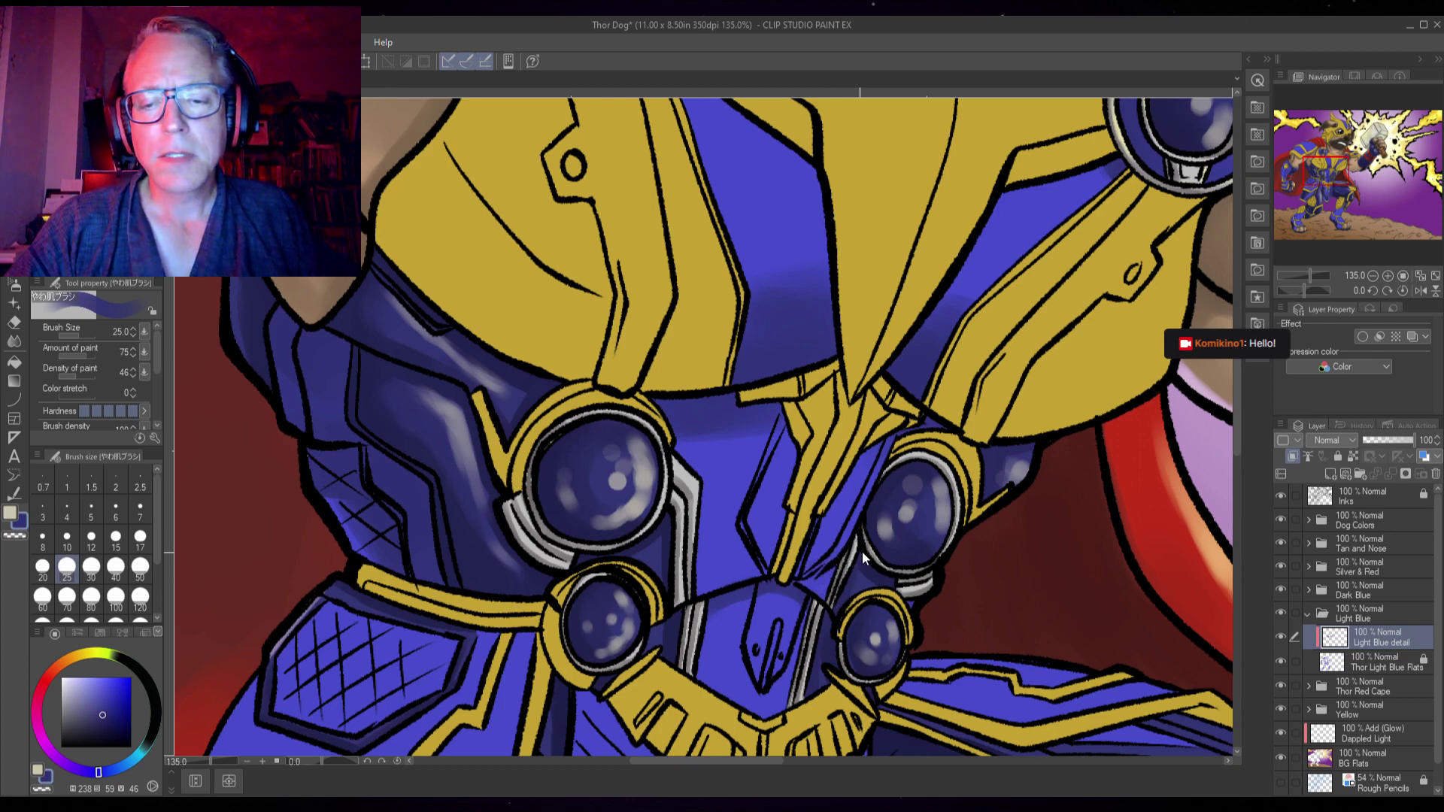
{"action": "key", "text": "bracketright"}
{"action": "key", "text": "bracketright"}
{"action": "key", "text": "bracketright"}
{"action": "key", "text": "bracketright"}
{"action": "key", "text": "bracketright"}
{"action": "key", "text": "bracketleft"}
{"action": "key", "text": "bracketleft"}
{"action": "key", "text": "bracketleft"}
{"action": "key", "text": "bracketleft"}
{"action": "key", "text": "bracketleft"}
{"action": "key", "text": "bracketleft"}
{"action": "key", "text": "bracketleft"}
{"action": "key", "text": "bracketleft"}
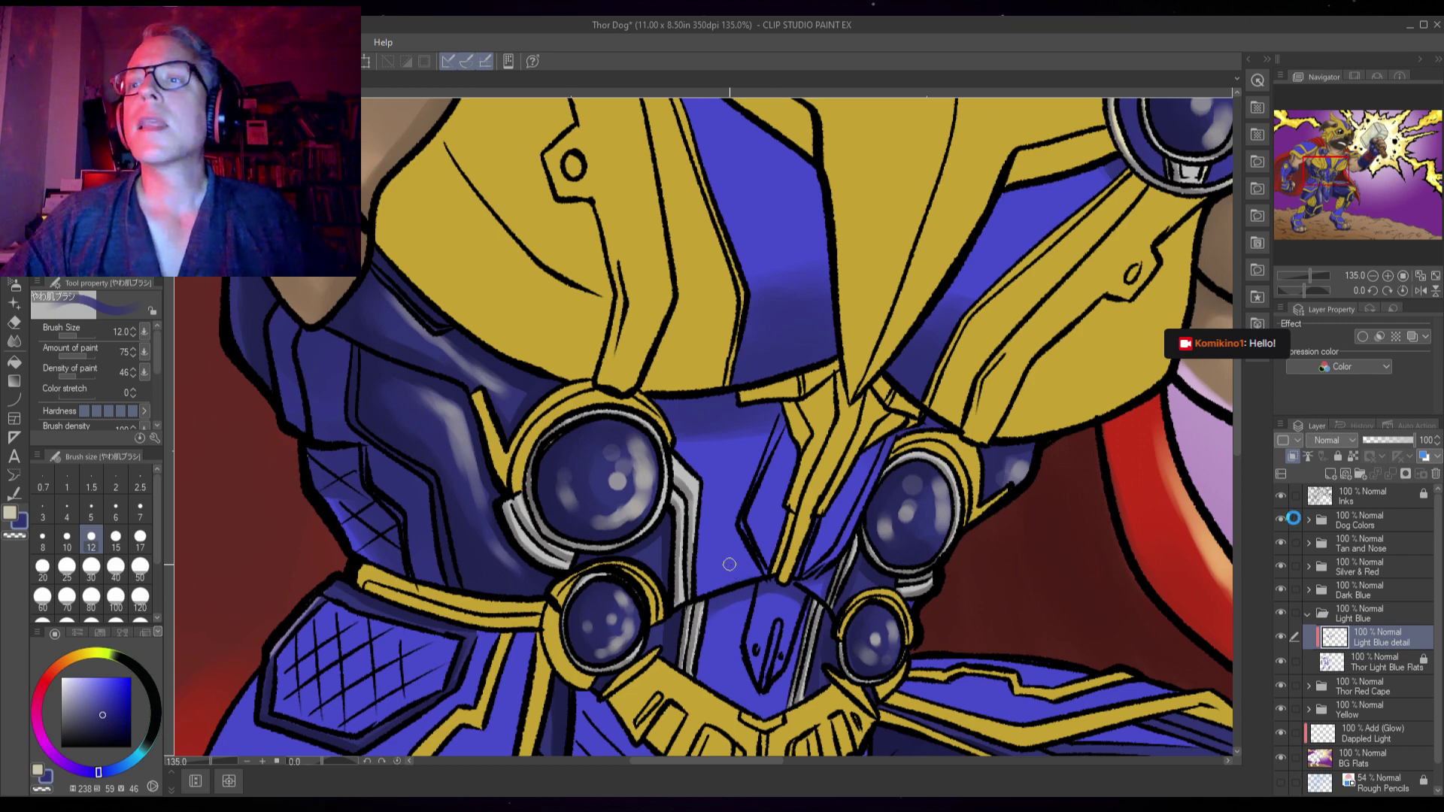
{"action": "key", "text": "ctrl+s"}
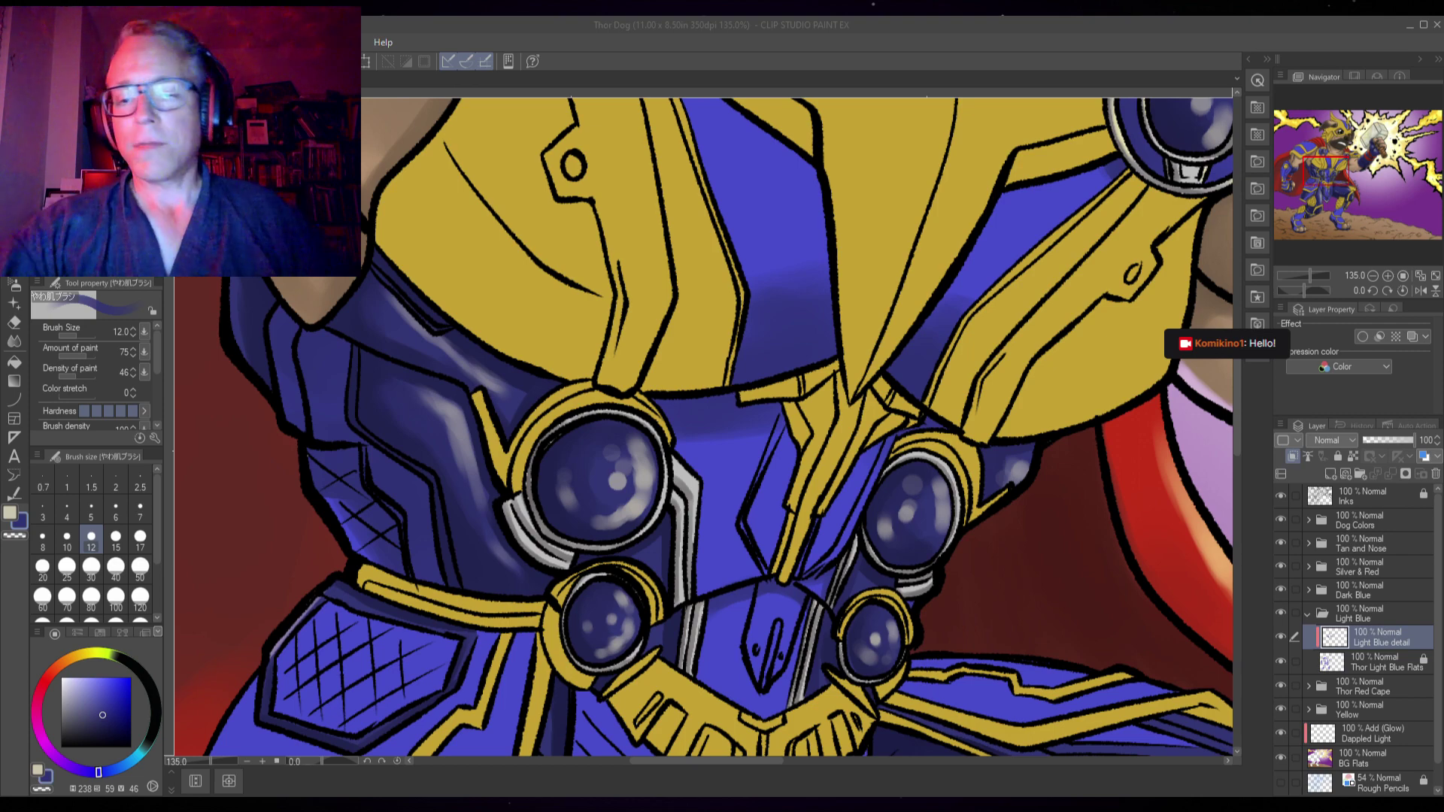
- Set the brush size to 12 and paint dark blue shadows on the blue areas directly under the gold belt
{"action": "scroll", "coordinate": [890, 451], "scroll_direction": "up", "scroll_amount": 3}
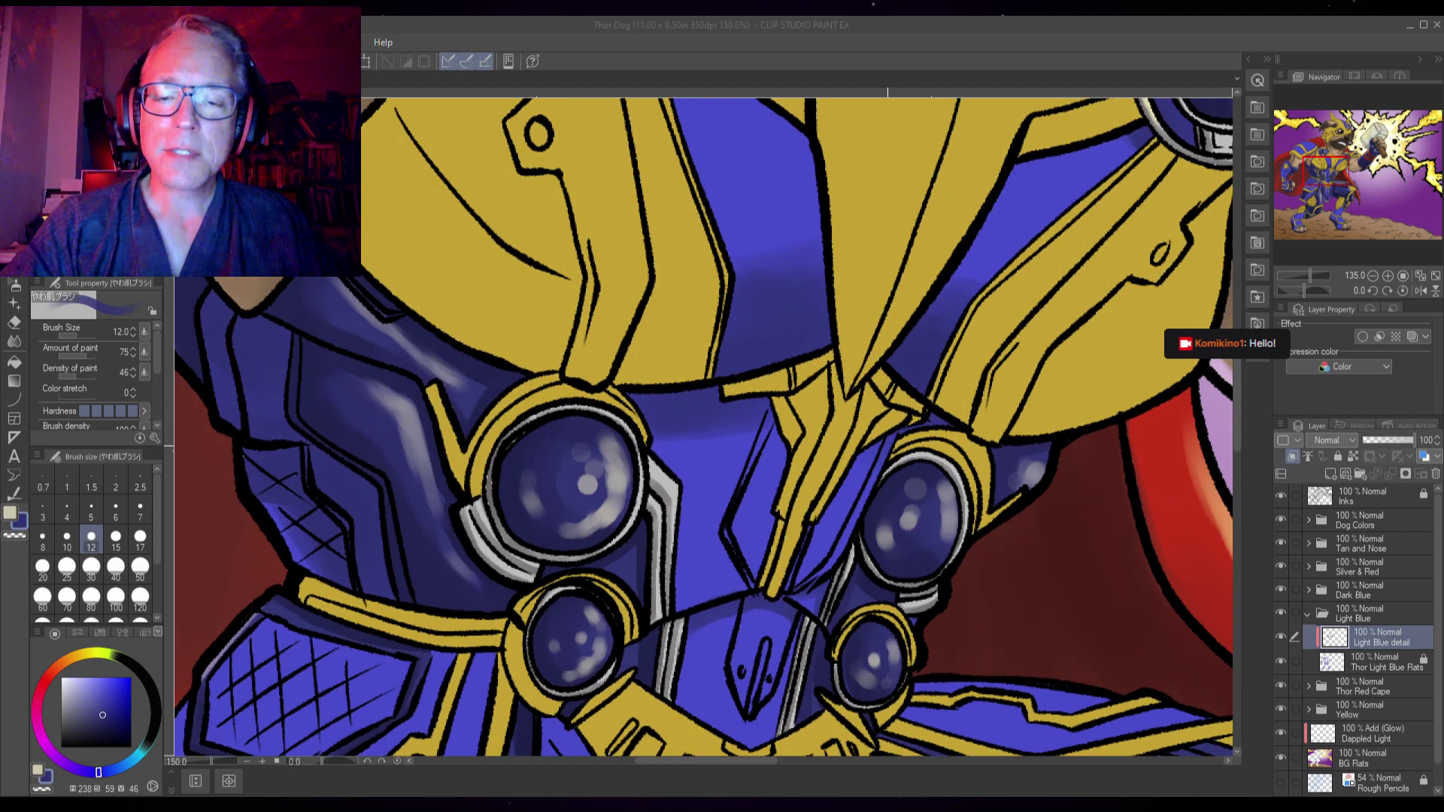
{"action": "left_click", "coordinate": [887, 450]}
{"action": "key", "text": "bracketright"}
{"action": "key", "text": "bracketright"}
{"action": "key", "text": "bracketright"}
{"action": "key", "text": "bracketright"}
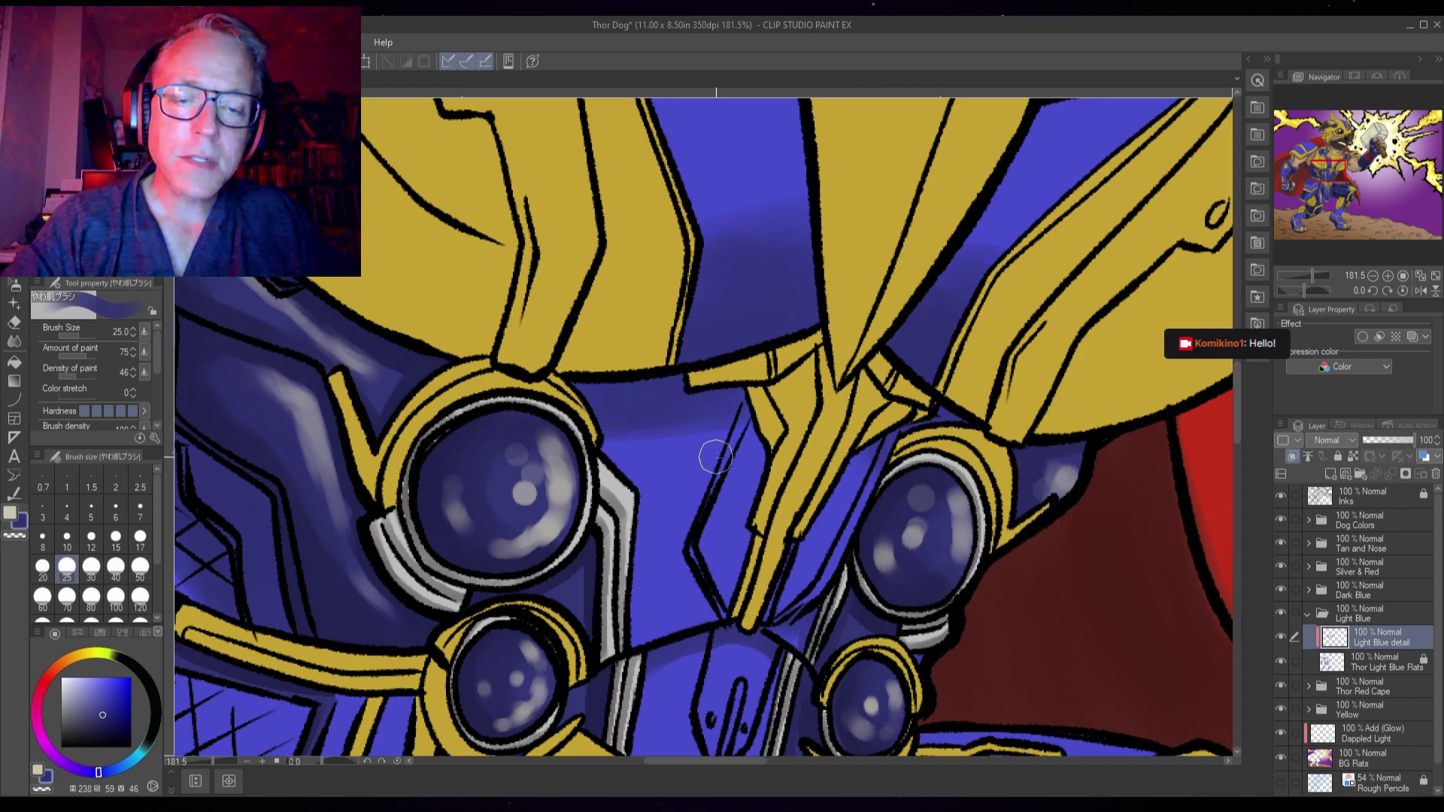
{"action": "key", "text": "bracketleft"}
{"action": "key", "text": "bracketleft"}
{"action": "key", "text": "bracketleft"}
{"action": "key", "text": "bracketleft"}
{"action": "key", "text": "bracketleft"}
{"action": "key", "text": "bracketright"}
{"action": "mouse_move", "coordinate": [797, 737]}
{"action": "left_mouse_down"}
{"action": "mouse_move", "coordinate": [940, 519]}
{"action": "mouse_move", "coordinate": [903, 496]}
{"action": "mouse_move", "coordinate": [875, 414]}
{"action": "left_mouse_up"}
{"action": "left_click_drag", "start_coordinate": [964, 542], "coordinate": [931, 377]}
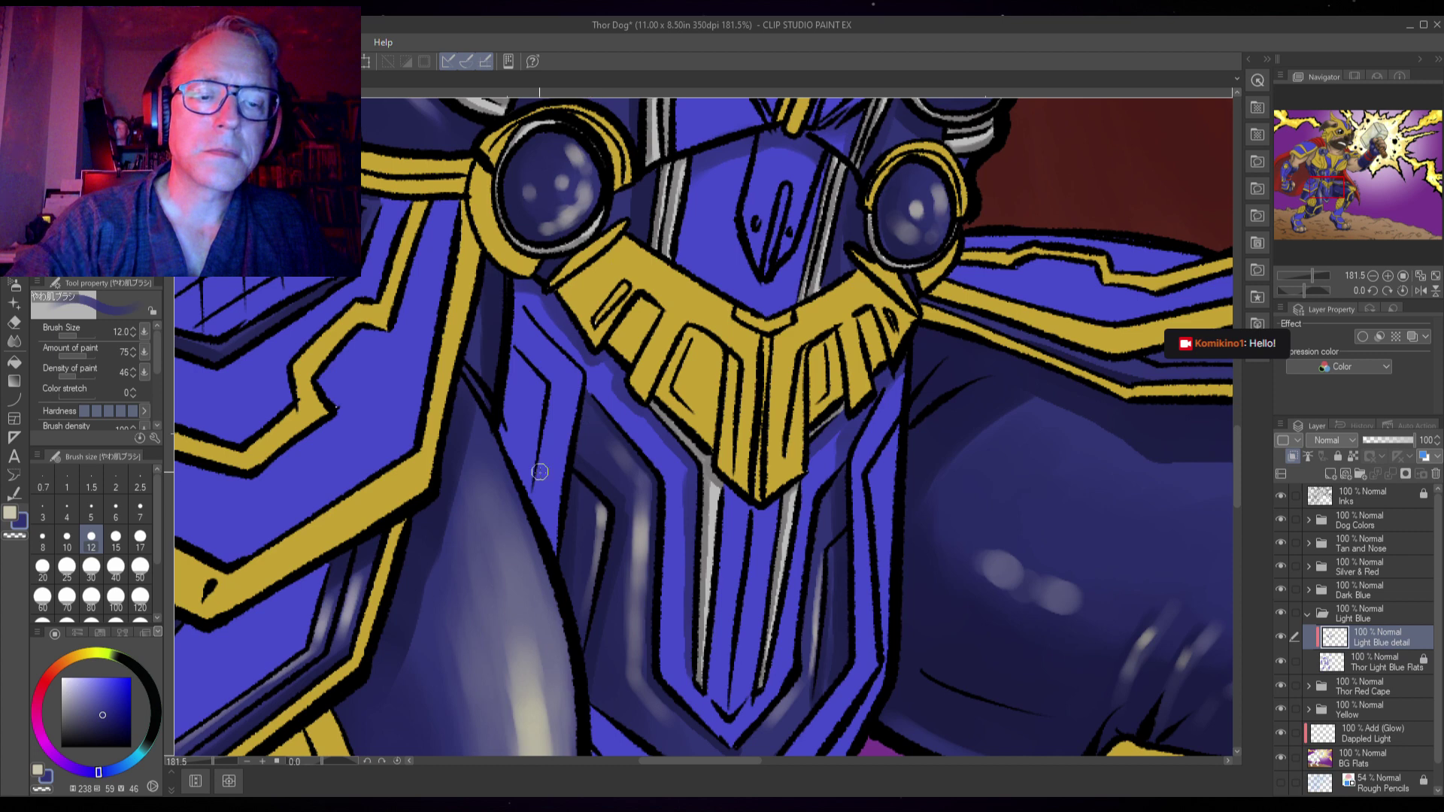
- Enlarge the brush to size 25 and shade the blue strips beside the loincloth below the gold belt
{"action": "key", "text": "bracketright"}
{"action": "key", "text": "bracketright"}
{"action": "key", "text": "bracketright"}
{"action": "key", "text": "bracketright"}
{"action": "key", "text": "bracketright"}
{"action": "key", "text": "bracketleft"}
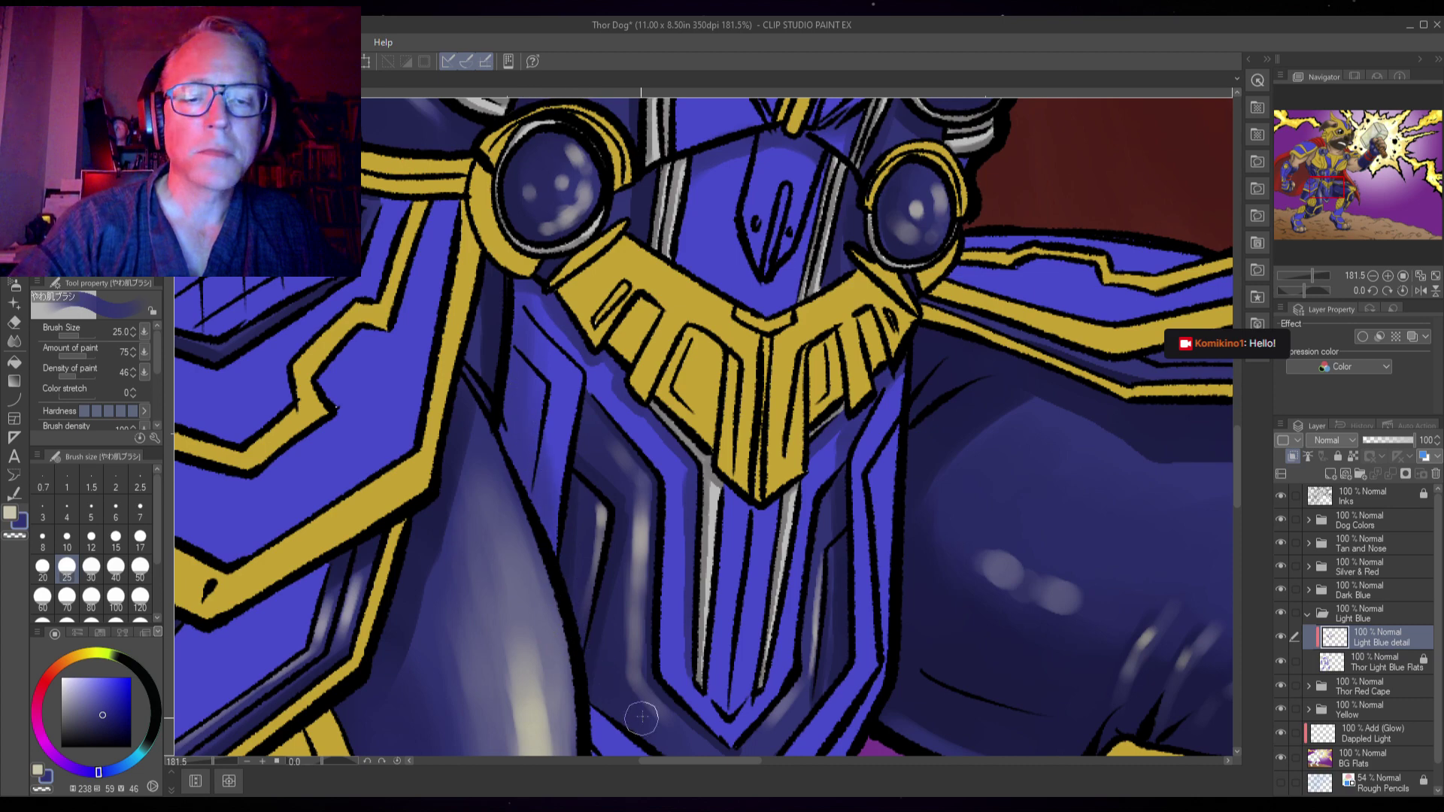
{"action": "scroll", "coordinate": [864, 519], "scroll_direction": "down", "scroll_amount": 5}
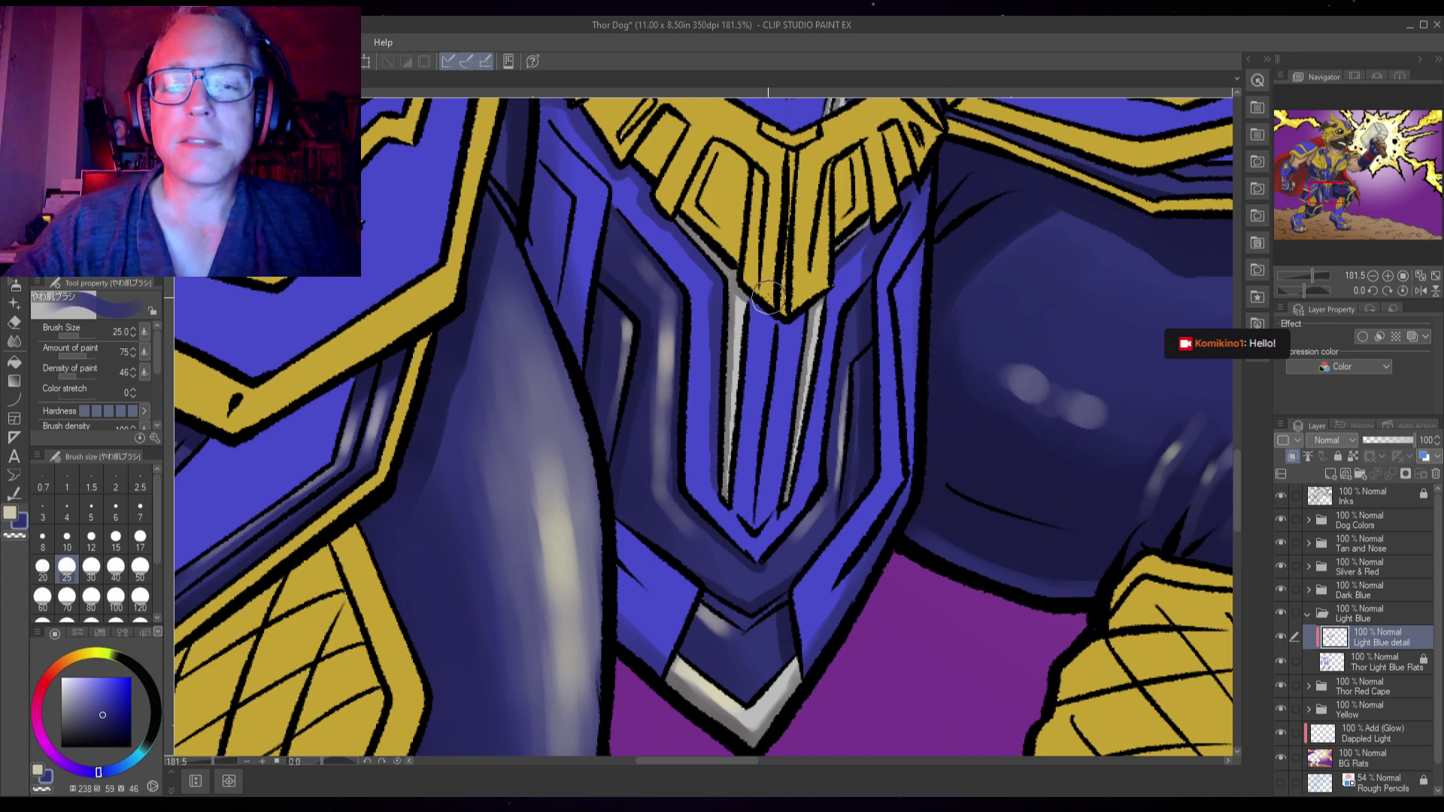
{"action": "scroll", "coordinate": [761, 300], "scroll_direction": "down", "scroll_amount": 1}
{"action": "scroll", "coordinate": [761, 303], "scroll_direction": "up", "scroll_amount": 3}
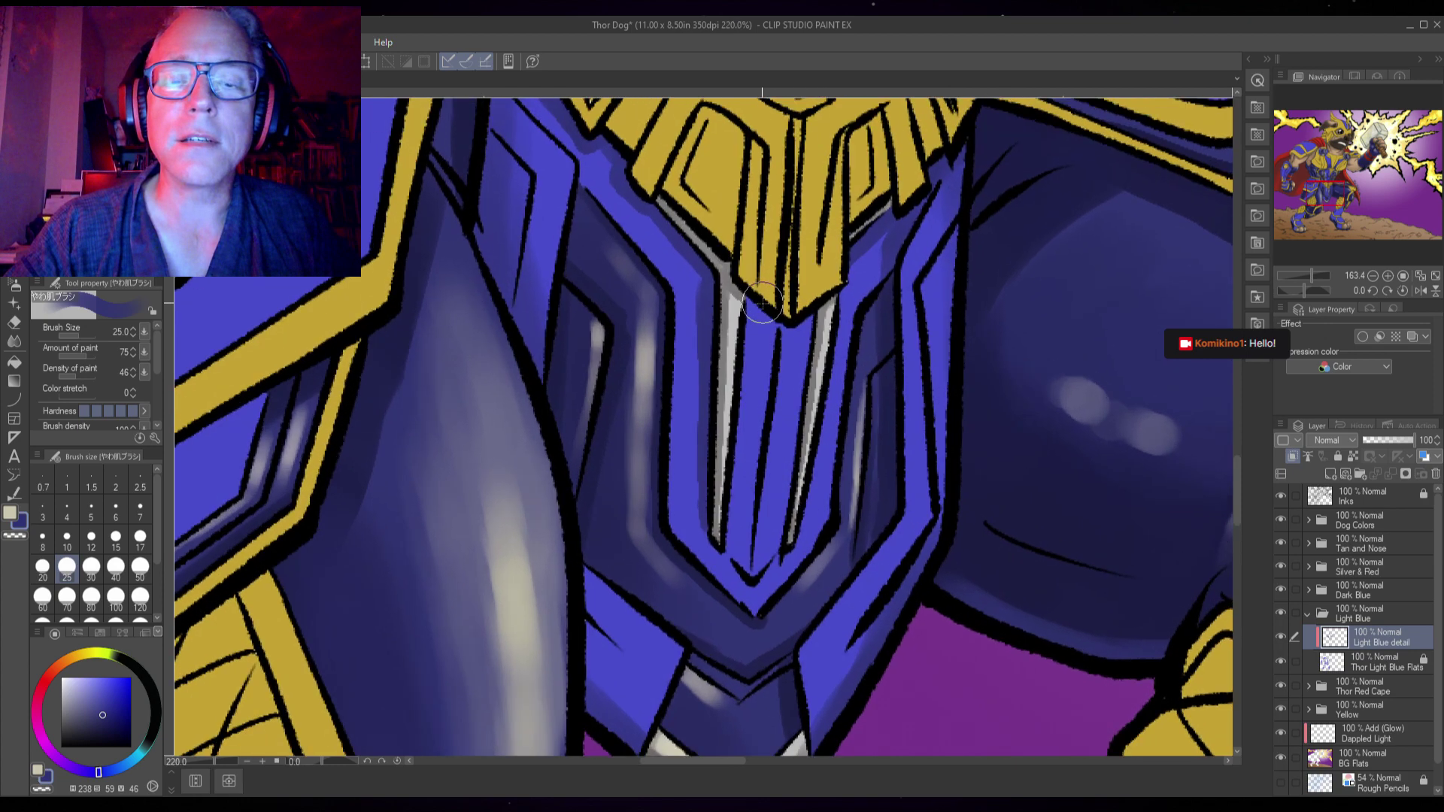
- Shade below the gold belt's tip and on the loincloth's lower blue side panels with brush size 15, and save the file
{"action": "key", "text": "bracketleft"}
{"action": "key", "text": "bracketleft"}
{"action": "key", "text": "bracketleft"}
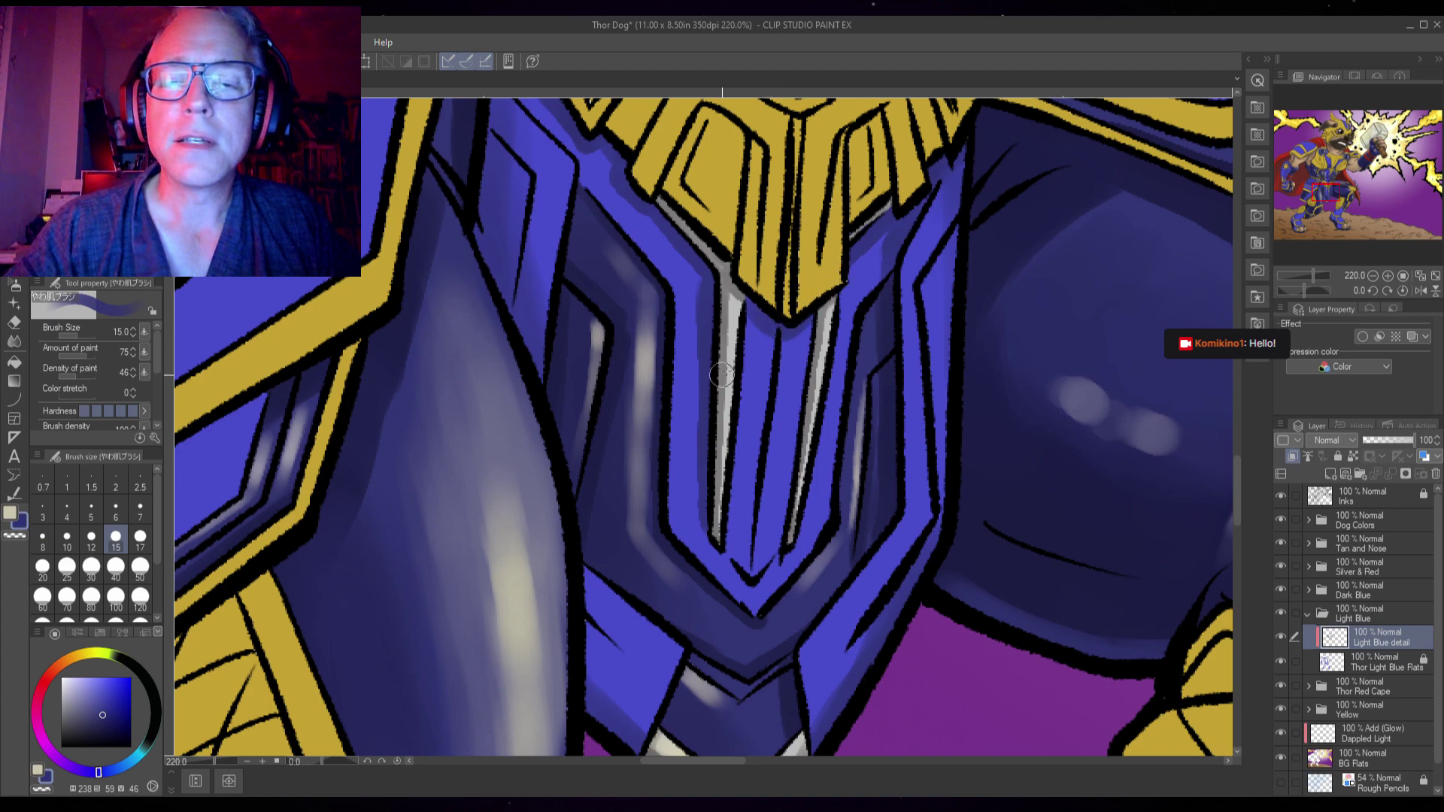
{"action": "scroll", "coordinate": [790, 202], "scroll_direction": "down", "scroll_amount": 3}
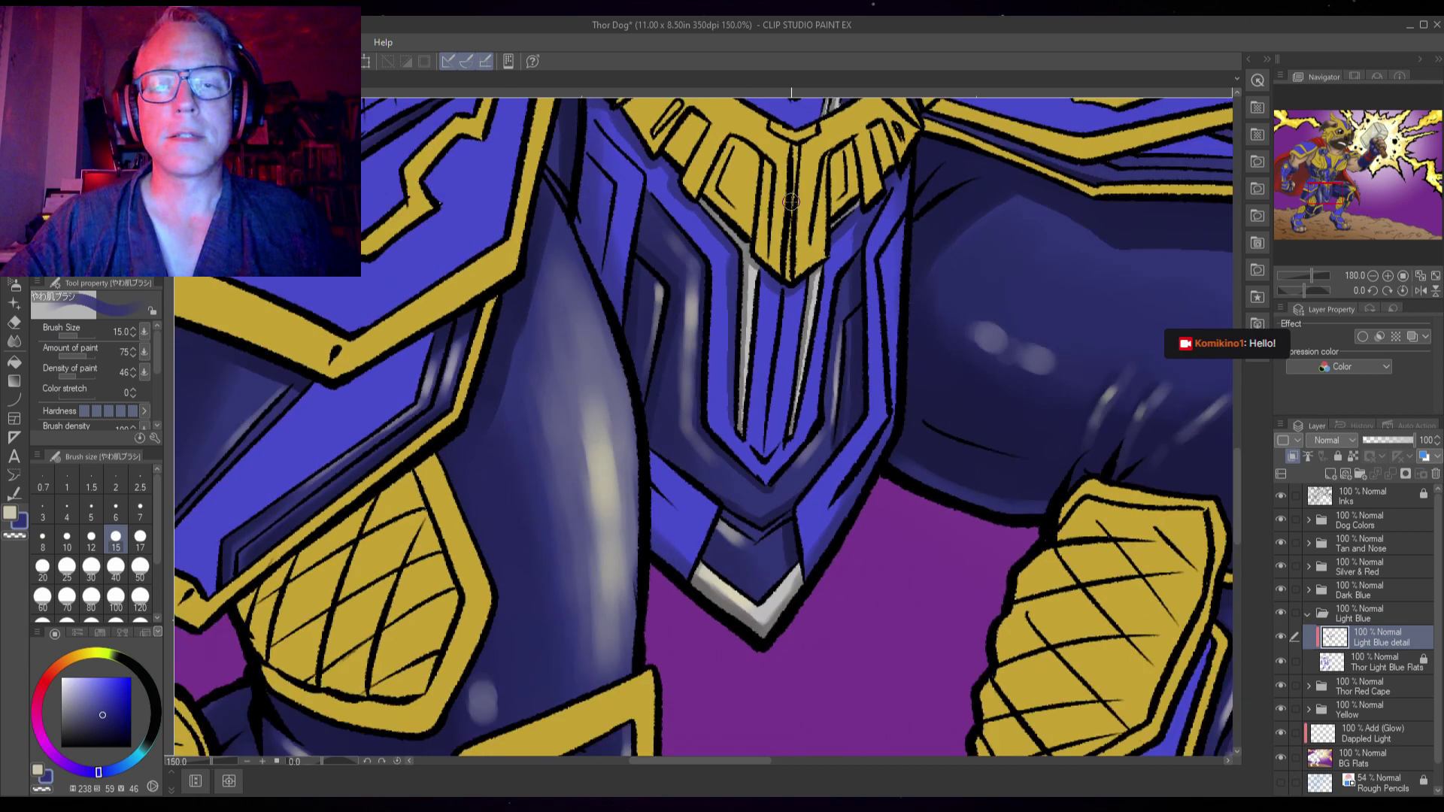
{"action": "key", "text": "ctrl+s"}
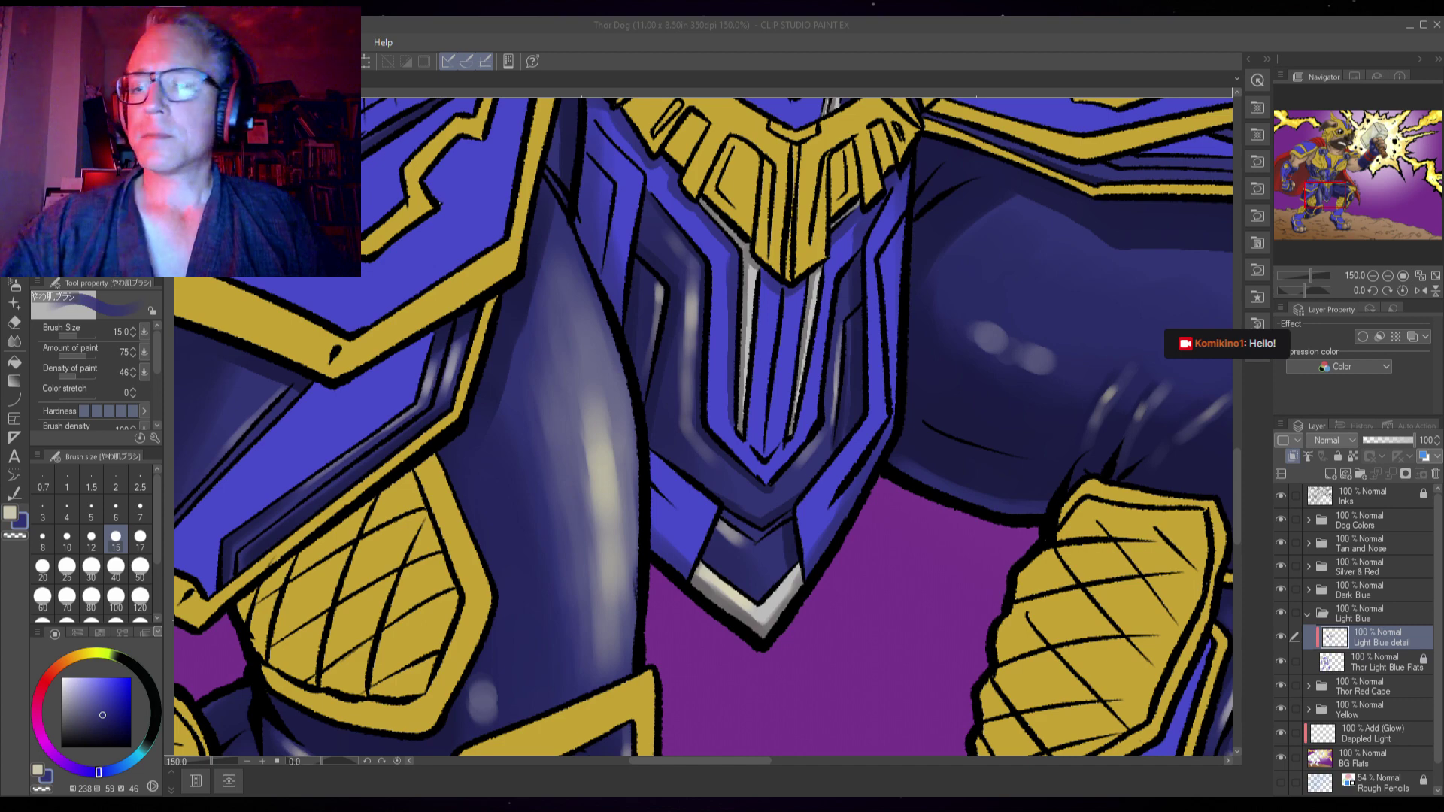
{"action": "left_click", "coordinate": [668, 554]}
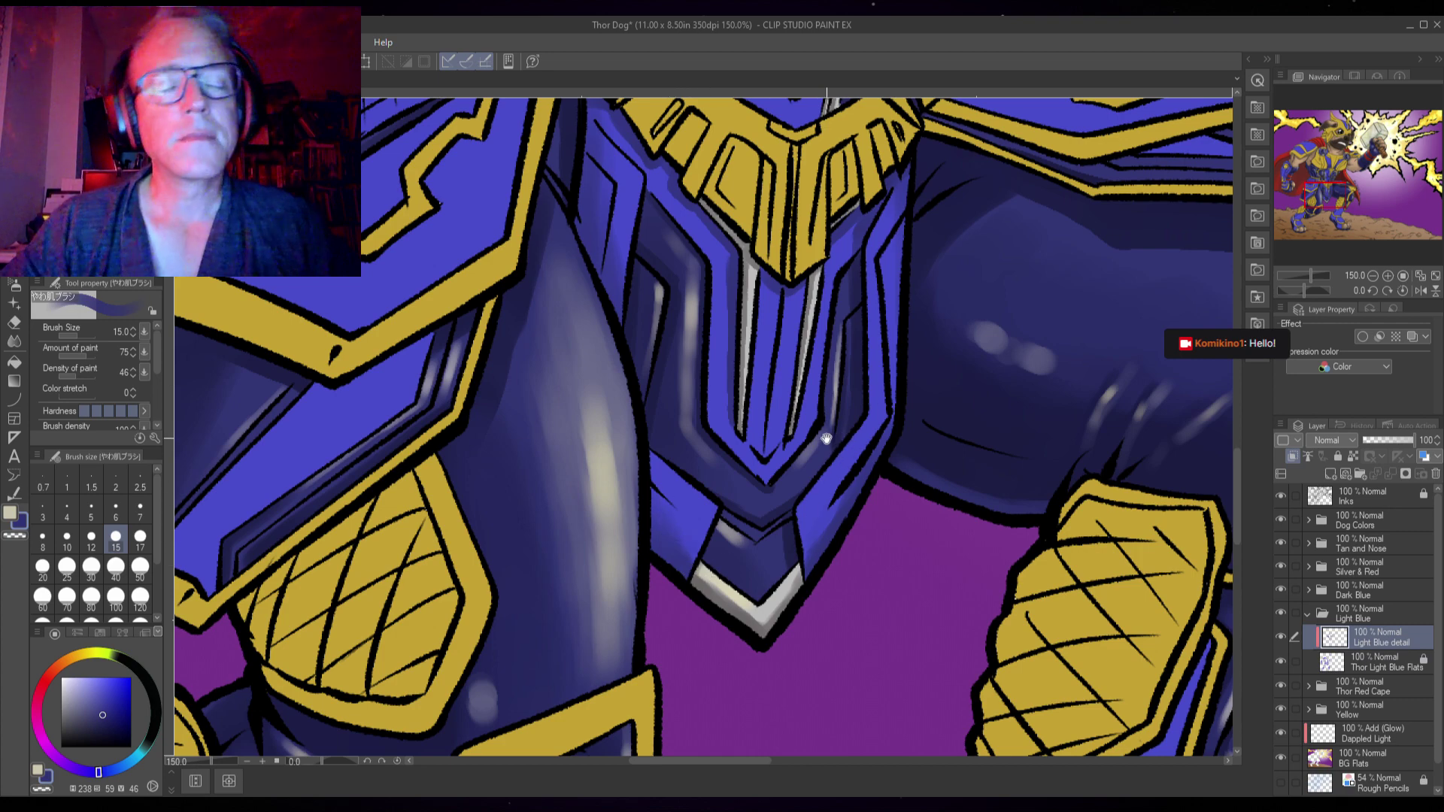
- Switch the brush color to pale beige over the loincloth area
{"action": "scroll", "coordinate": [842, 444], "scroll_direction": "up", "scroll_amount": 3}
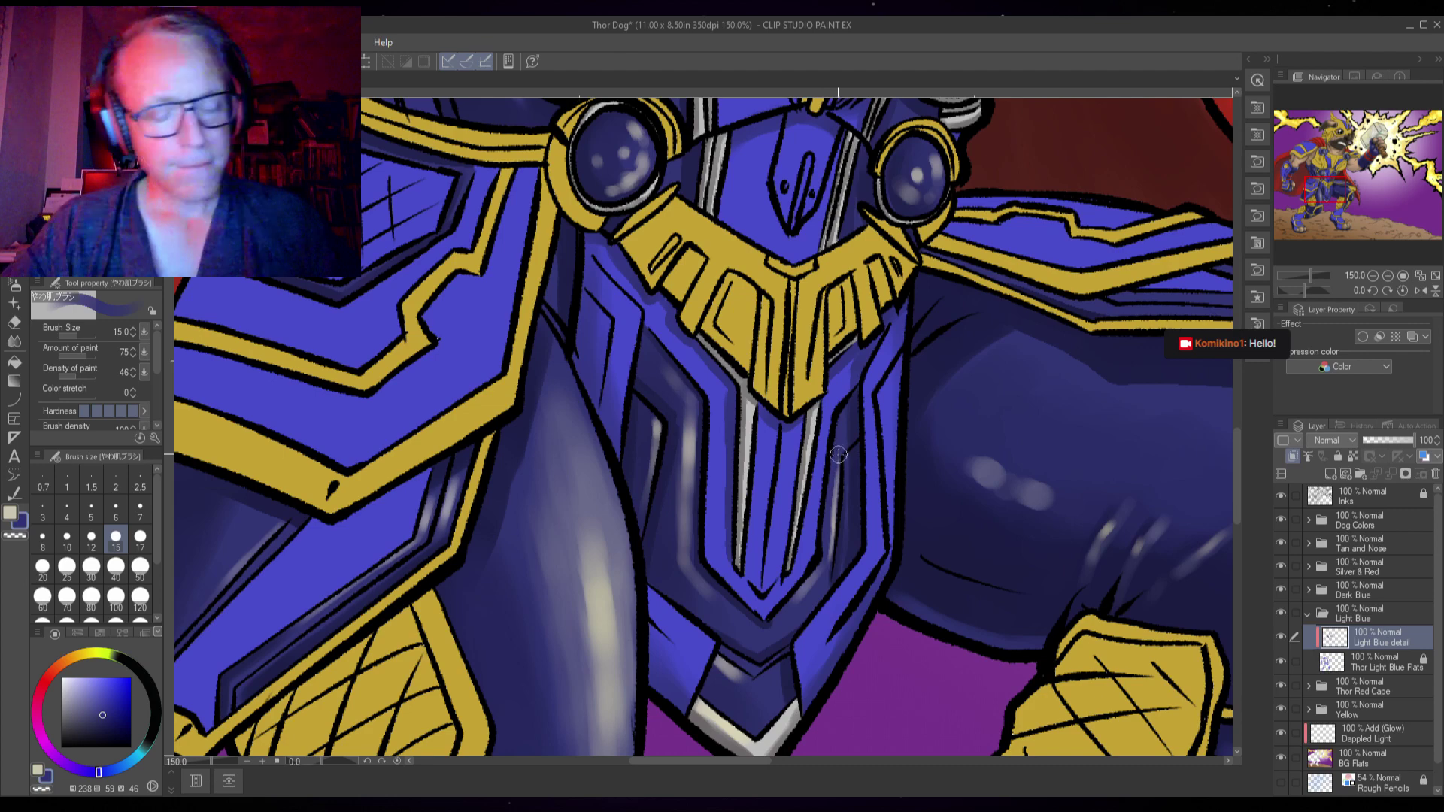
{"action": "left_click", "coordinate": [837, 455], "text": "alt"}
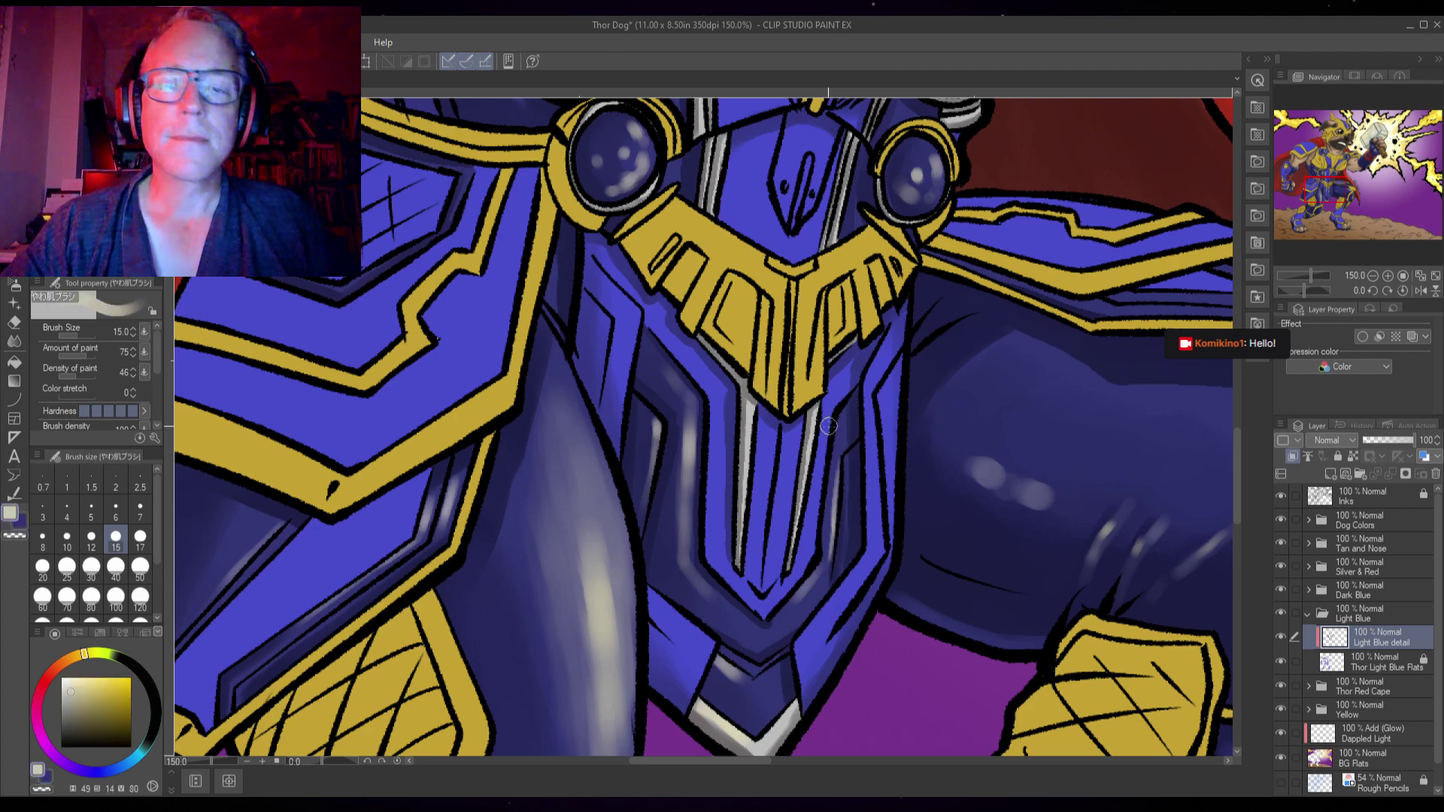
- Paint pale beige highlights down the loincloth's right outer edge with brush size 15 and beside the right silver stripe with size 12
{"action": "left_click_drag", "start_coordinate": [897, 415], "coordinate": [895, 430]}
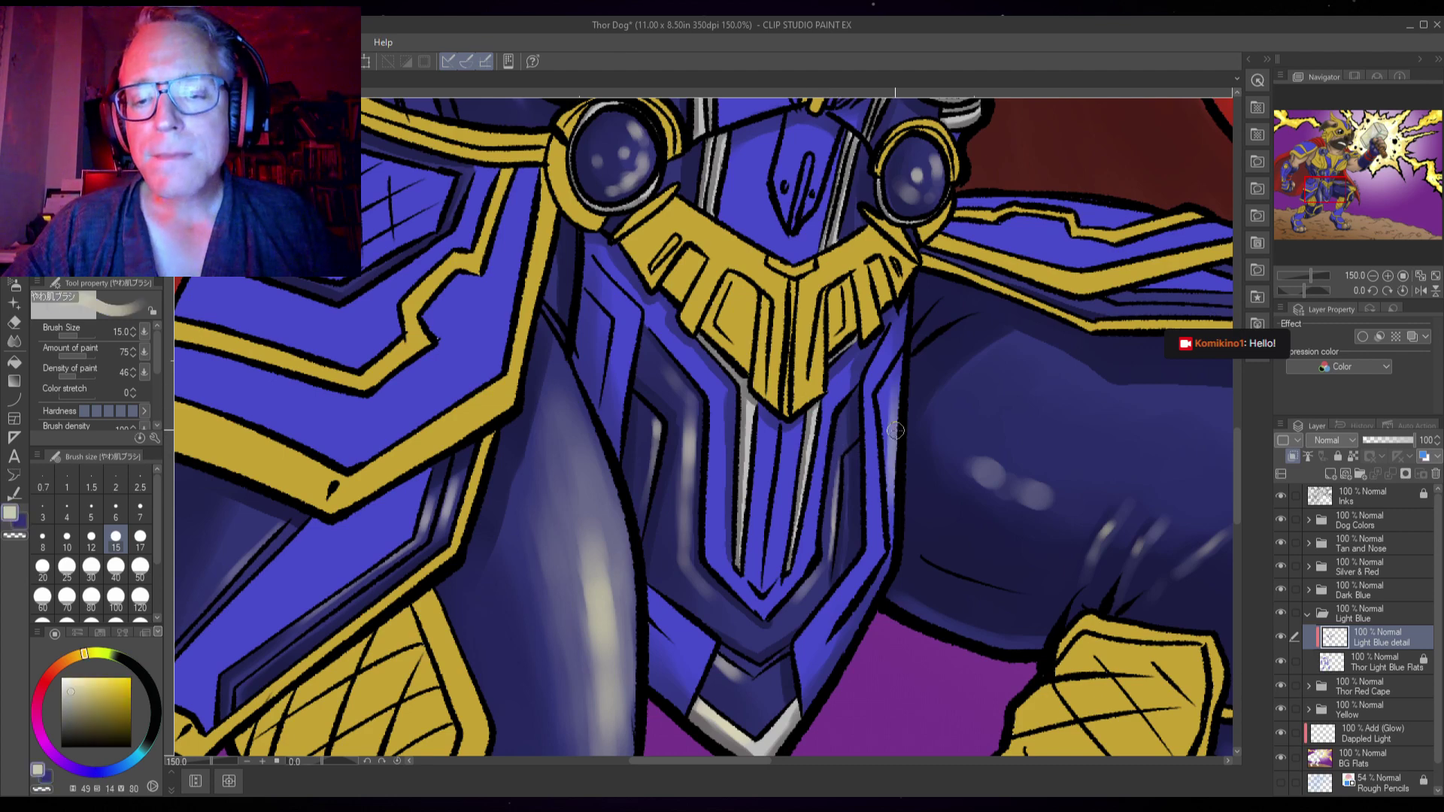
{"action": "key", "text": "bracketright"}
{"action": "key", "text": "bracketright"}
{"action": "key", "text": "bracketright"}
{"action": "key", "text": "bracketright"}
{"action": "key", "text": "bracketright"}
{"action": "key", "text": "bracketright"}
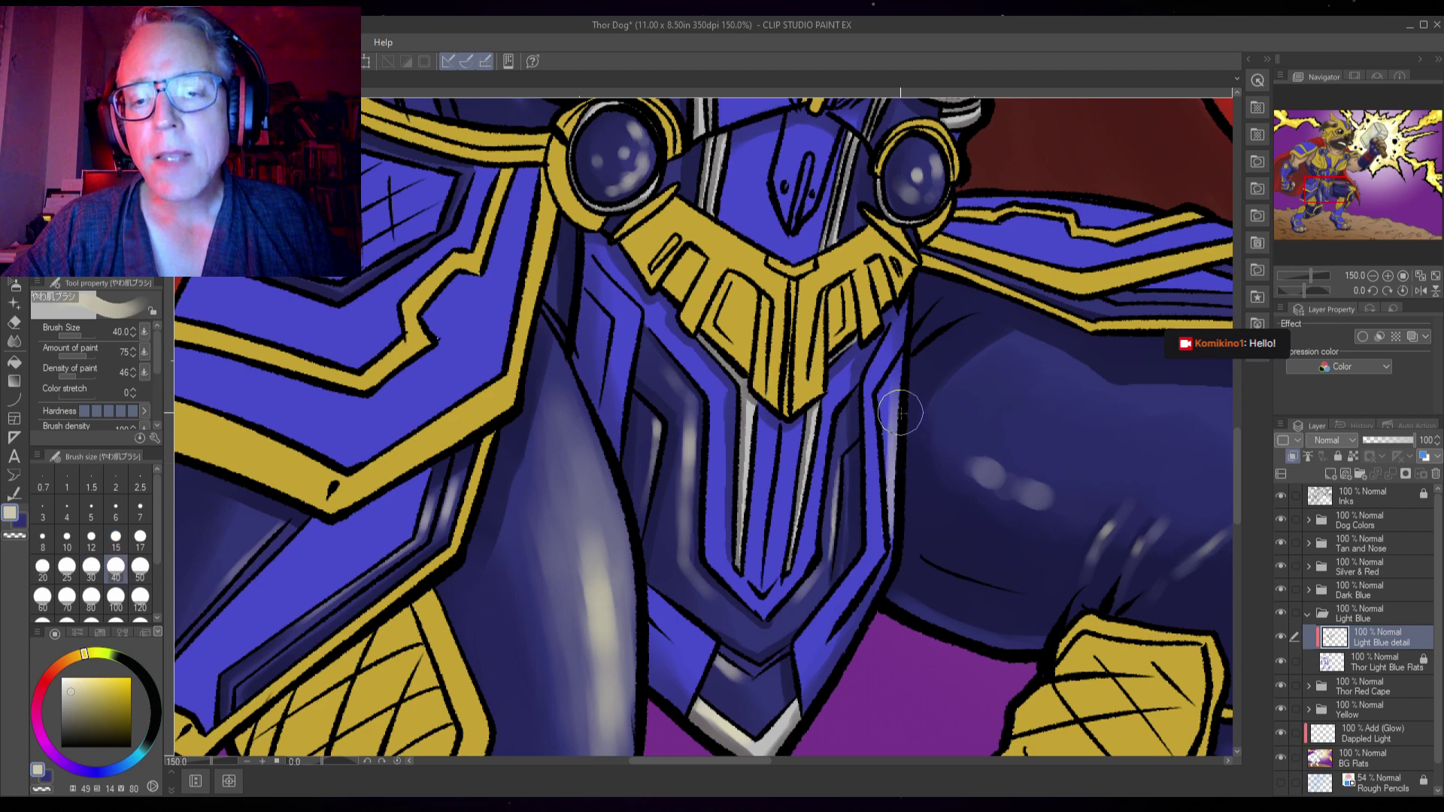
{"action": "key", "text": "bracketright"}
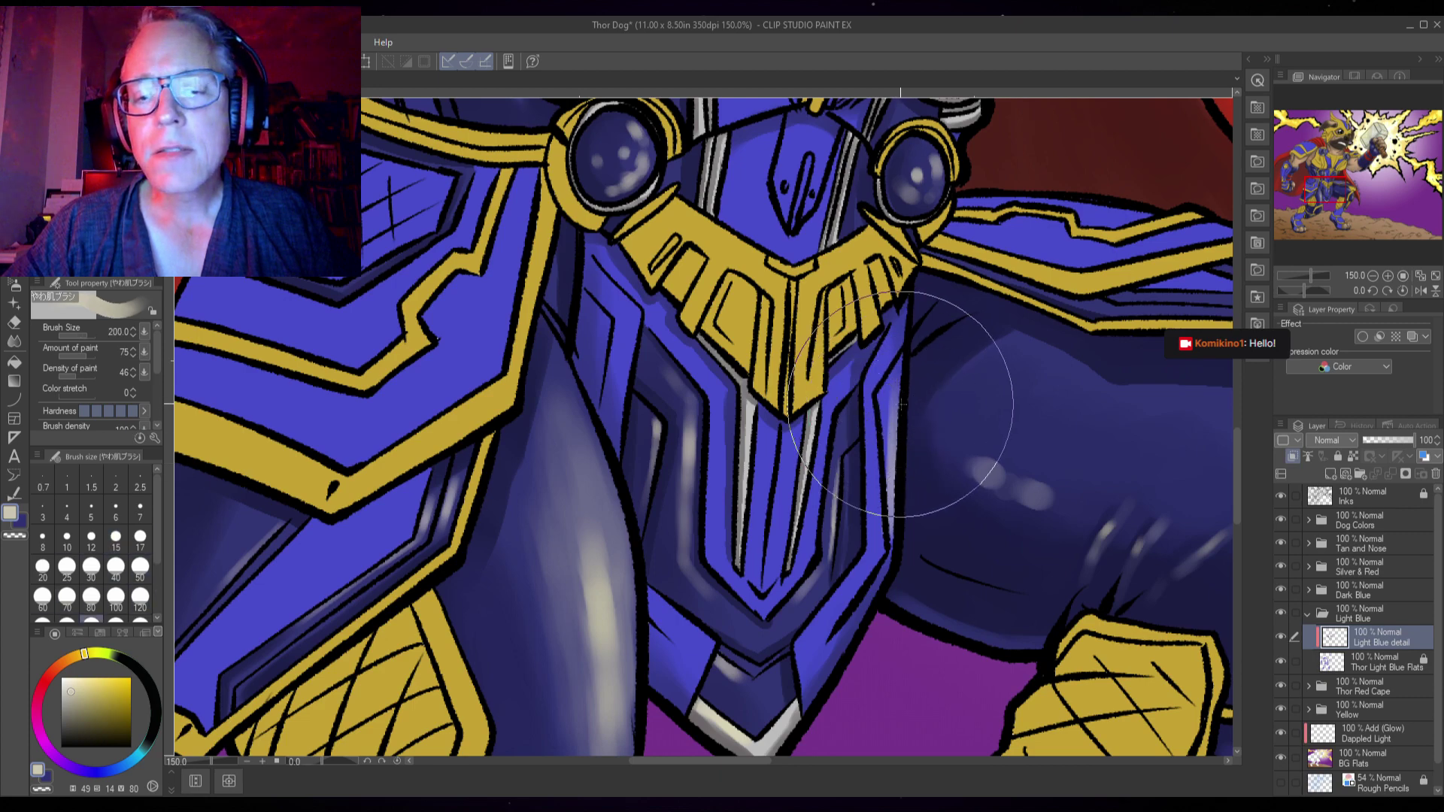
{"action": "key", "text": "bracketleft"}
{"action": "key", "text": "bracketleft"}
{"action": "key", "text": "bracketleft"}
{"action": "key", "text": "bracketleft"}
{"action": "key", "text": "bracketleft"}
{"action": "key", "text": "bracketleft"}
{"action": "key", "text": "bracketleft"}
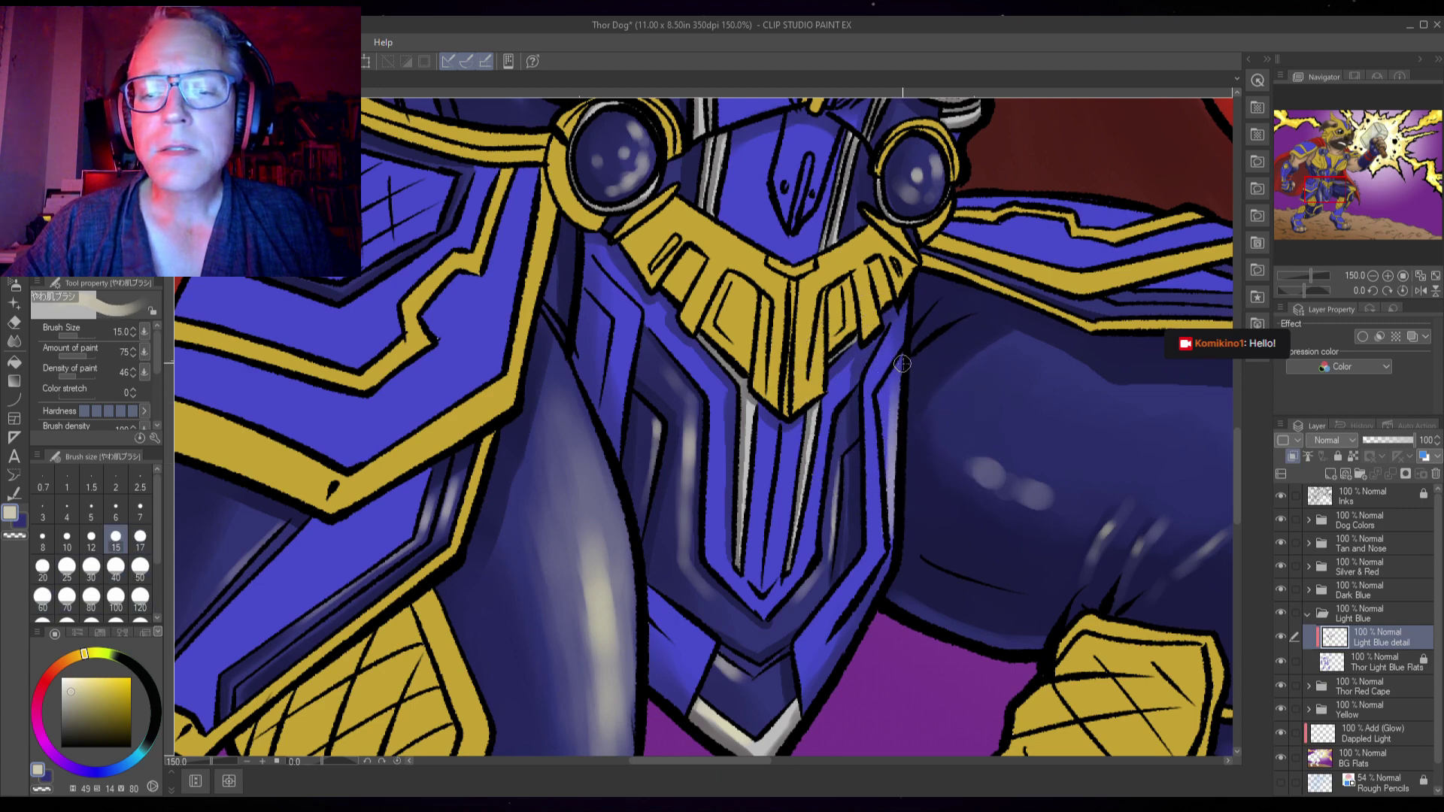
{"action": "key", "text": "bracketleft"}
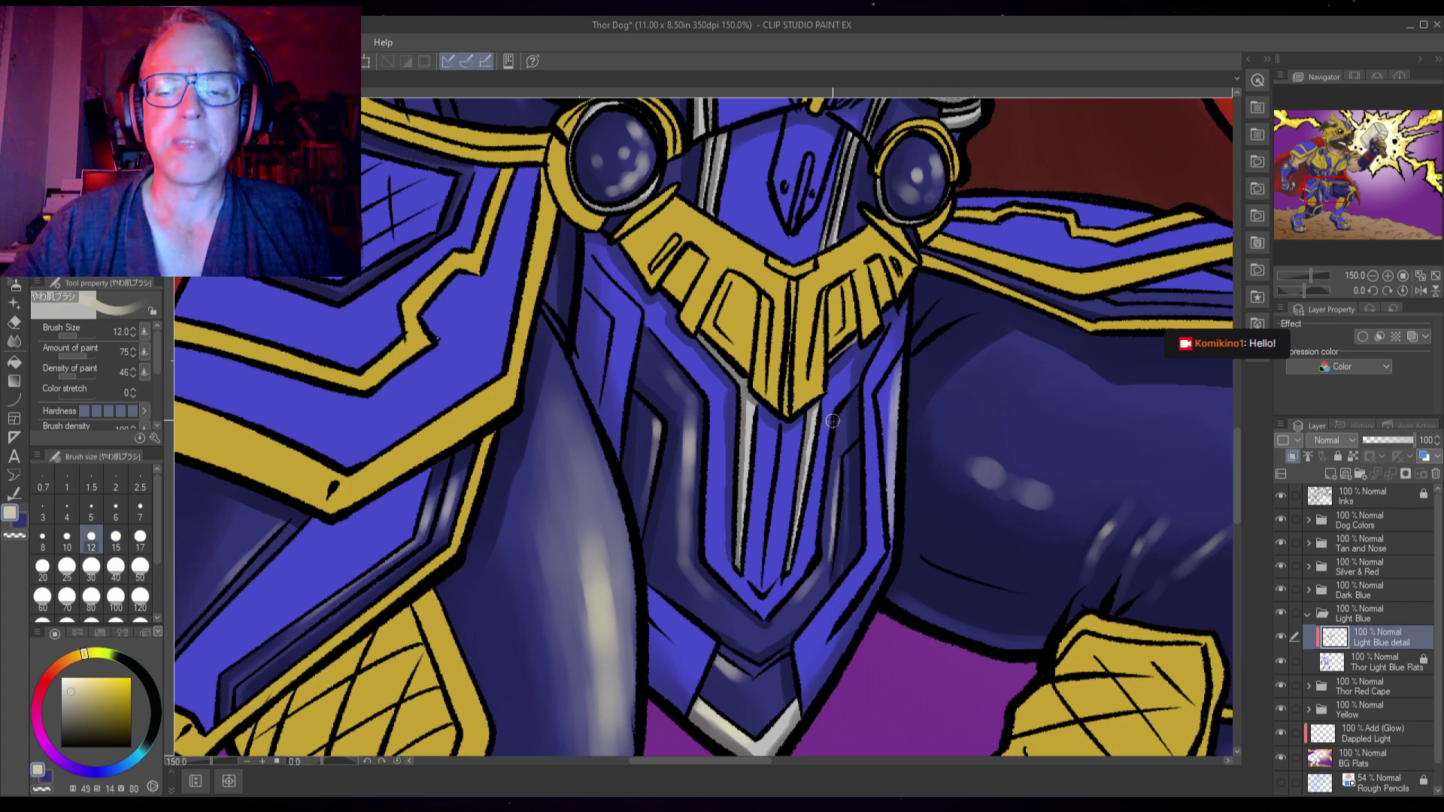
{"action": "left_click_drag", "start_coordinate": [833, 409], "coordinate": [816, 534]}
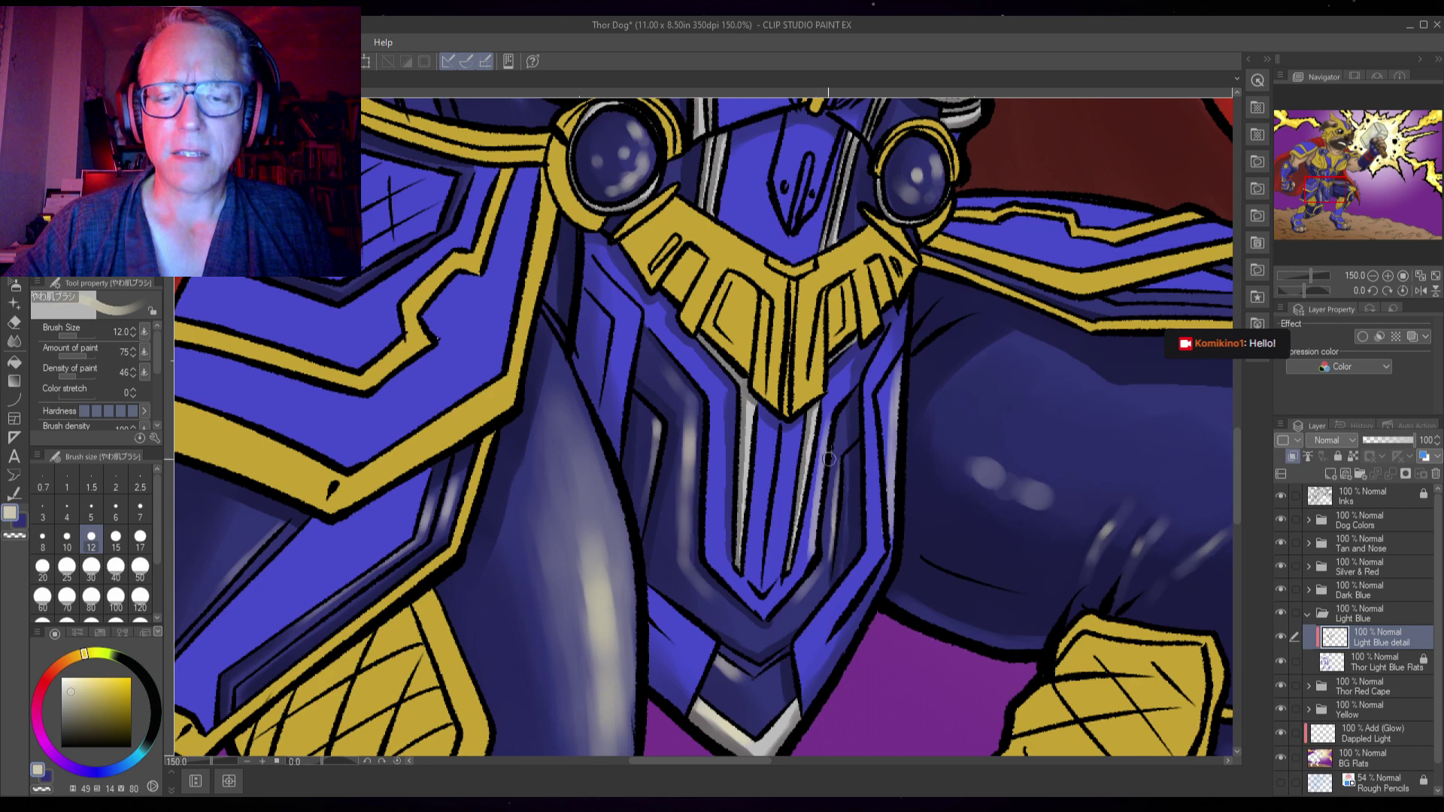
- Reduce the brush size to 6 and paint a thin pale highlight down the loincloth's central blue strip below the belt tip
{"action": "key", "text": "bracketleft"}
{"action": "key", "text": "bracketleft"}
{"action": "key", "text": "bracketleft"}
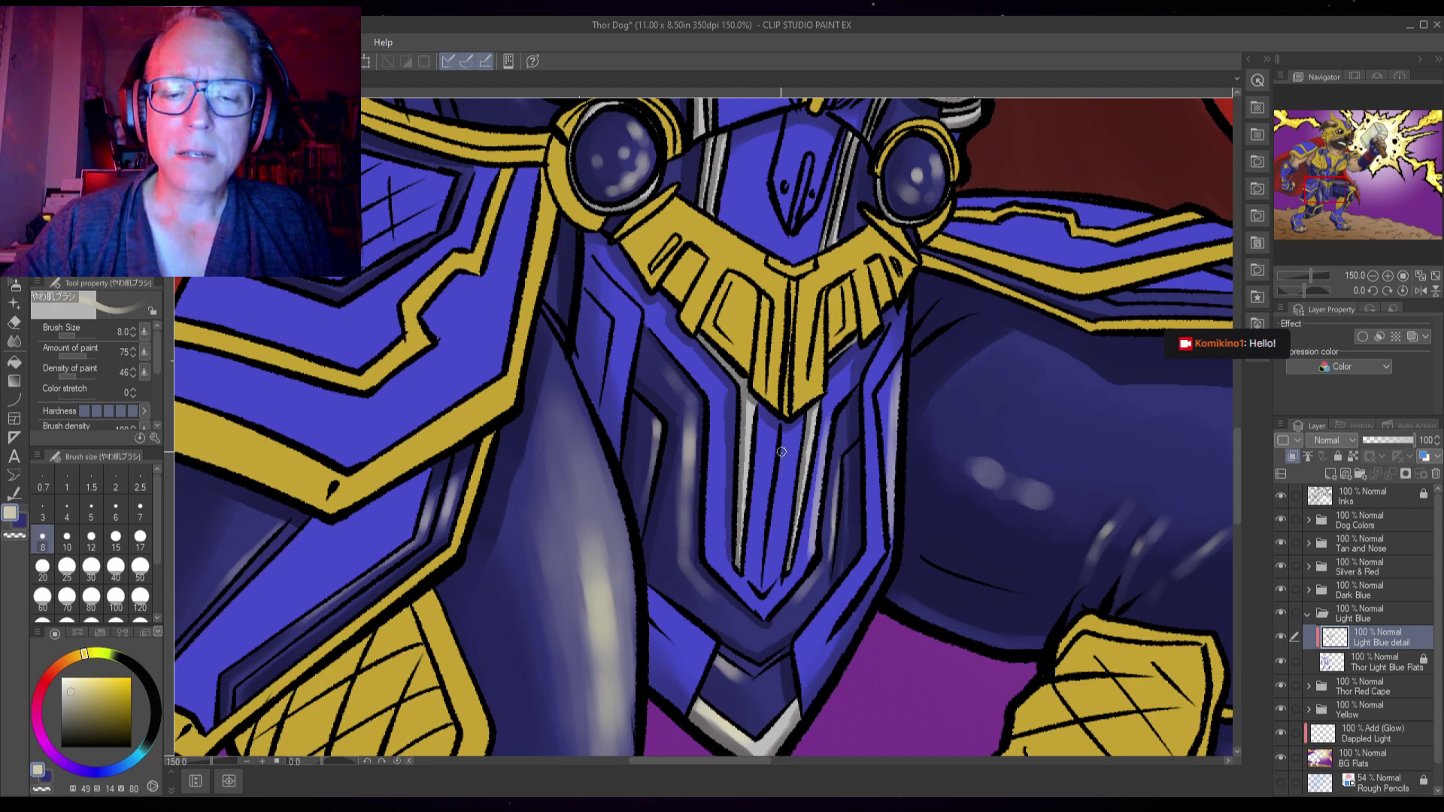
{"action": "scroll", "coordinate": [777, 447], "scroll_direction": "up", "scroll_amount": 2}
{"action": "scroll", "coordinate": [776, 447], "scroll_direction": "up", "scroll_amount": 1}
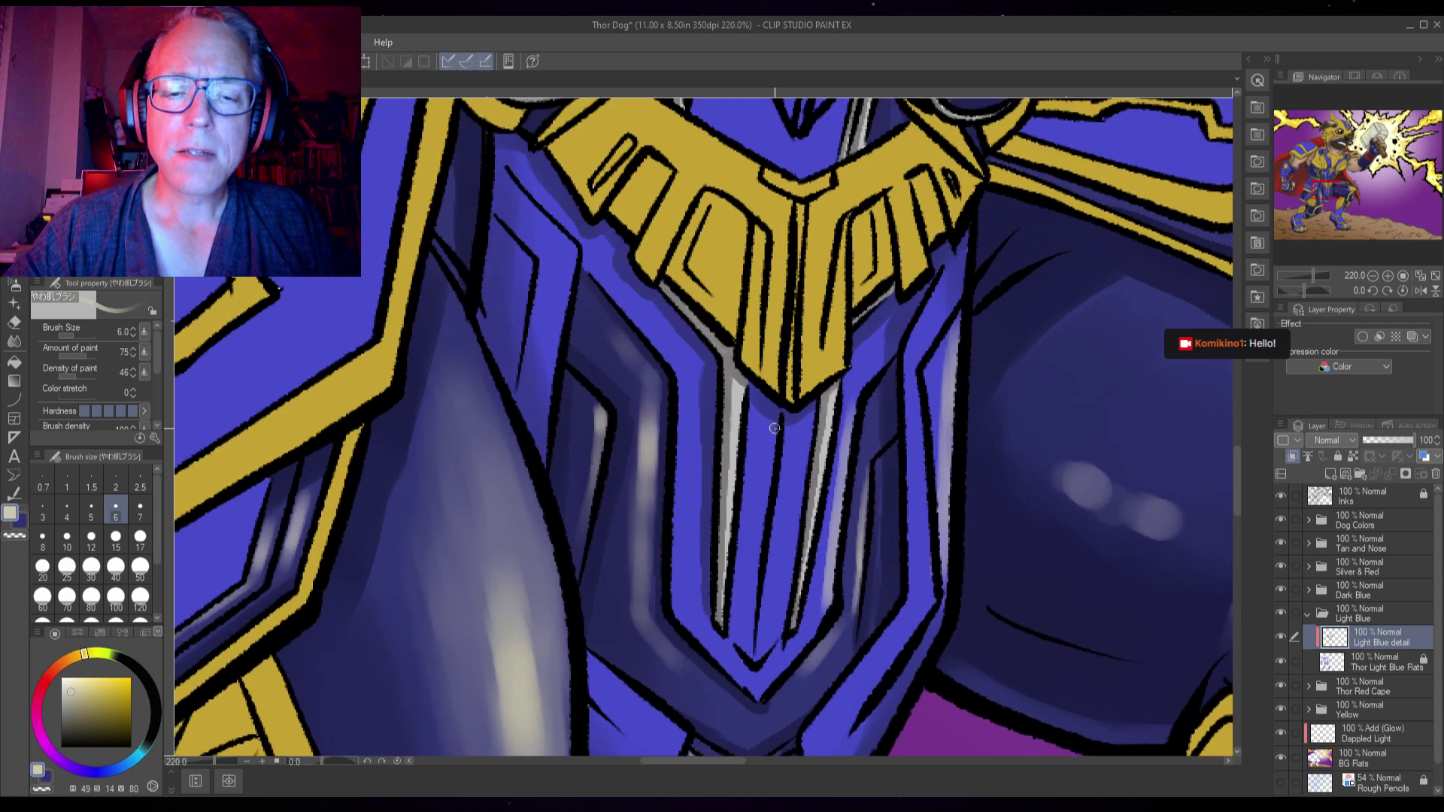
{"action": "left_click_drag", "start_coordinate": [774, 428], "coordinate": [767, 492]}
{"action": "left_click_drag", "start_coordinate": [758, 547], "coordinate": [752, 604]}
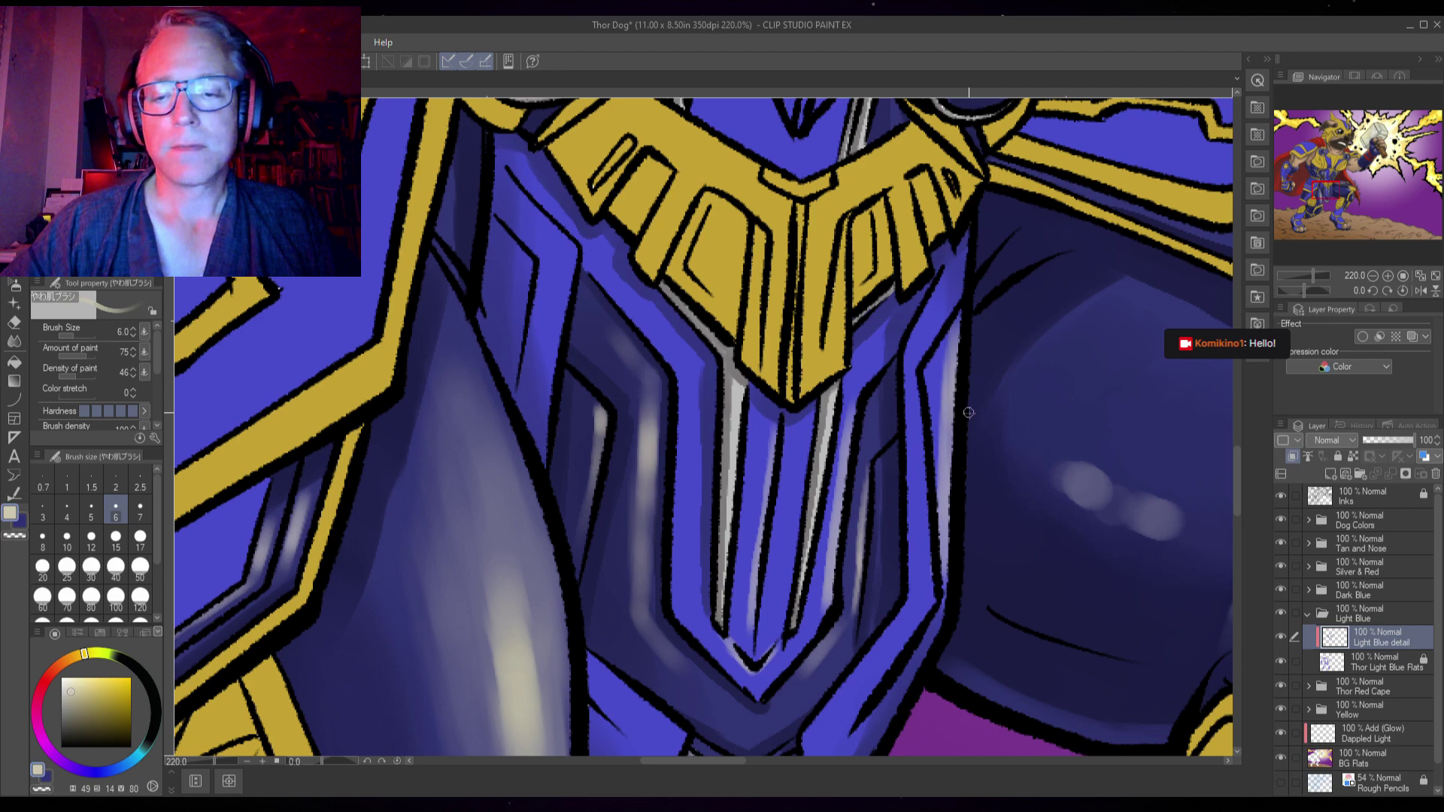
- Set the brush size to 5 and paint thin highlights along the outer and inner edges of the left blue side panel beneath the belt
{"action": "scroll", "coordinate": [966, 415], "scroll_direction": "down", "scroll_amount": 1}
{"action": "scroll", "coordinate": [966, 414], "scroll_direction": "down", "scroll_amount": 1}
{"action": "key", "text": "bracketright"}
{"action": "key", "text": "bracketright"}
{"action": "key", "text": "bracketright"}
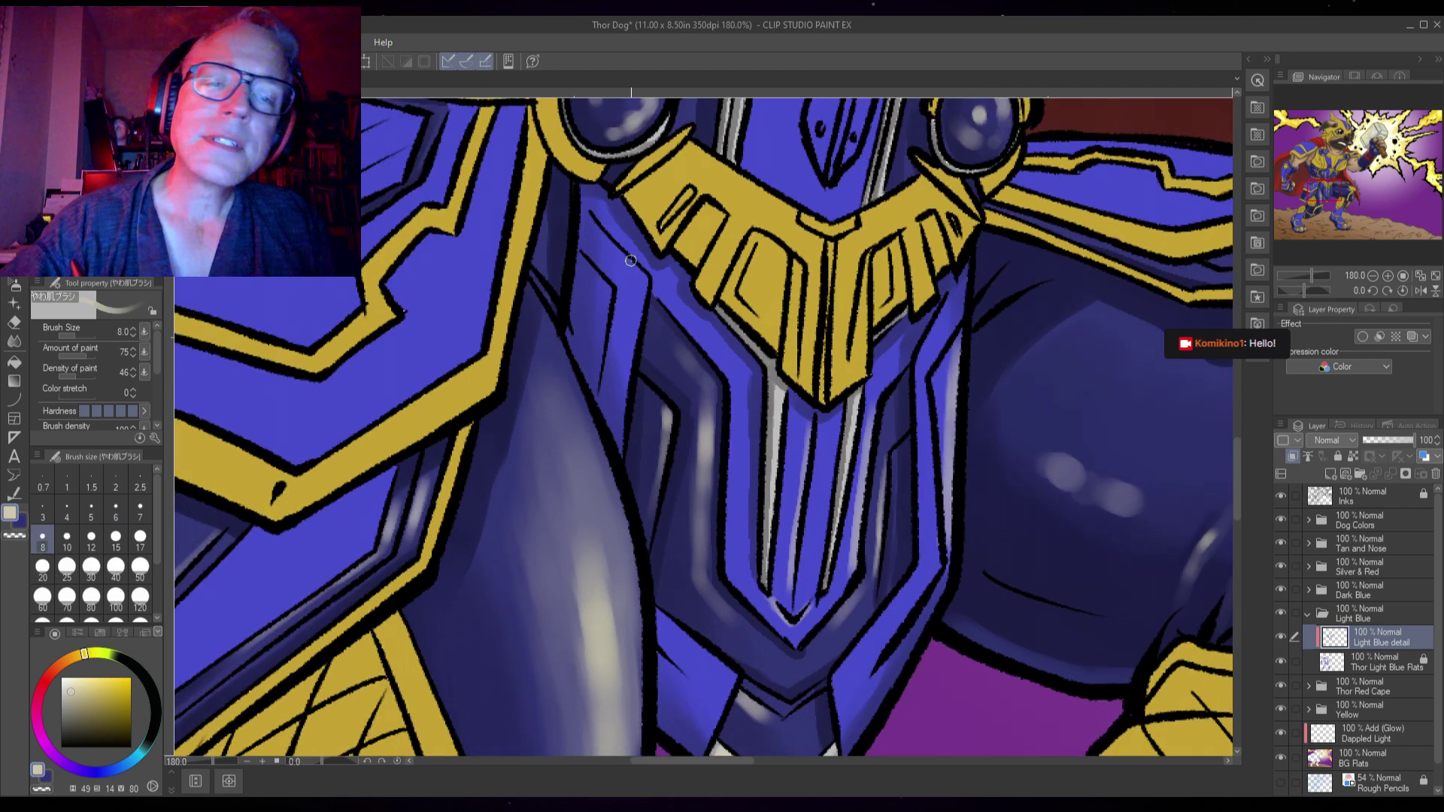
{"action": "scroll", "coordinate": [631, 260], "scroll_direction": "up", "scroll_amount": 2}
{"action": "key", "text": "bracketleft"}
{"action": "key", "text": "bracketleft"}
{"action": "key", "text": "bracketleft"}
{"action": "key", "text": "bracketleft"}
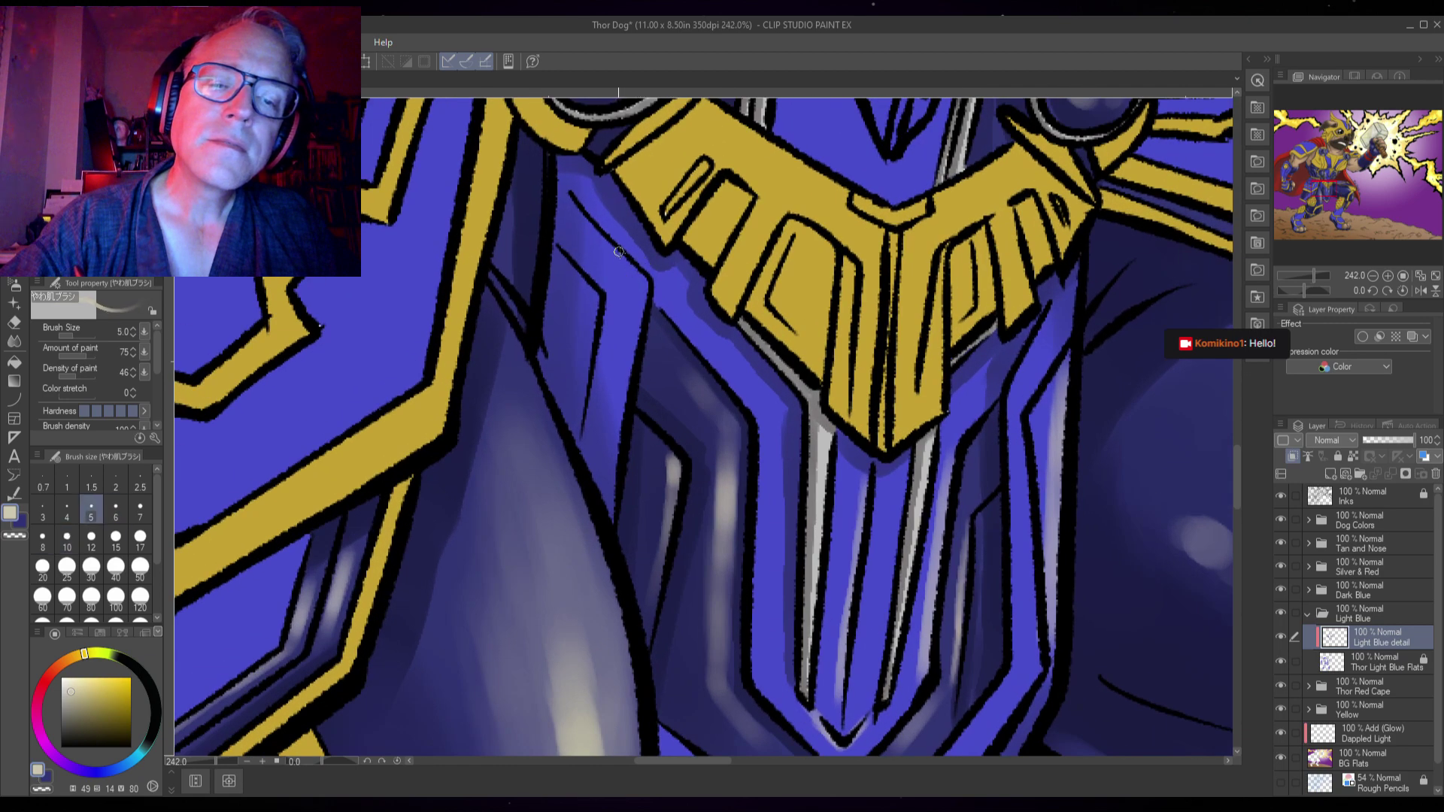
{"action": "left_click_drag", "start_coordinate": [639, 275], "coordinate": [625, 422]}
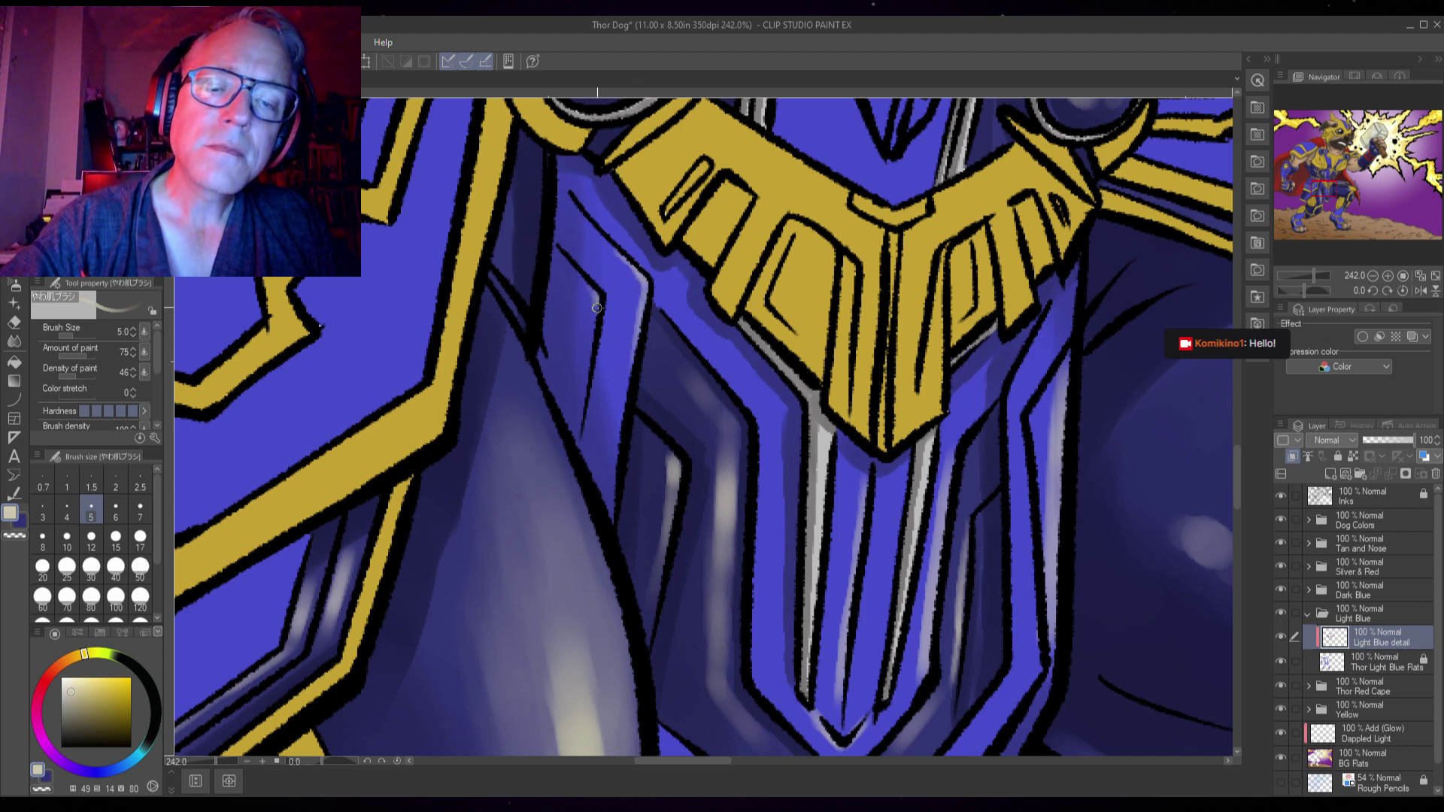
{"action": "left_click_drag", "start_coordinate": [598, 293], "coordinate": [578, 412]}
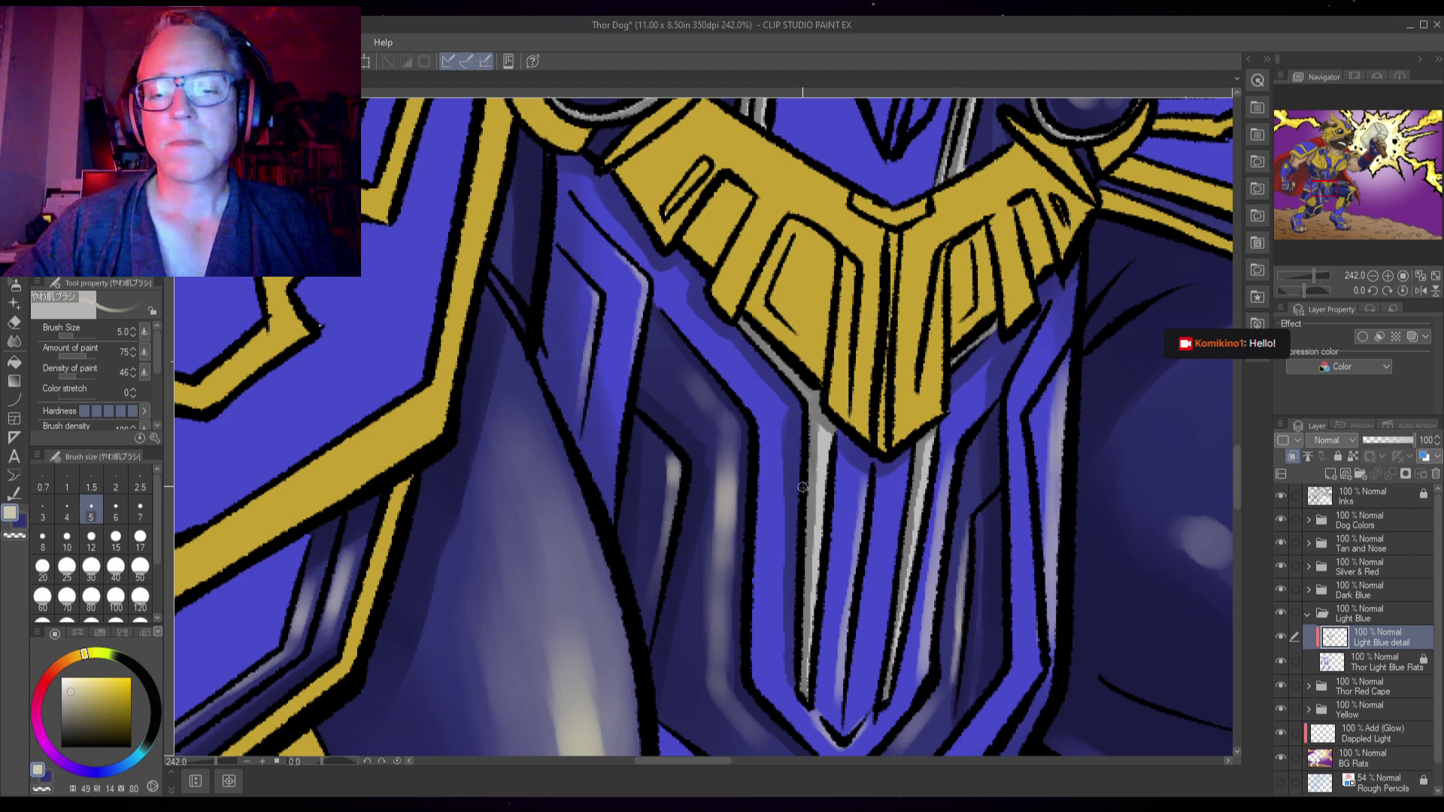
- Enlarge the brush to size 30 and paint broad soft highlights across the loincloth's left, central and right blue strips
{"action": "key", "text": "bracketright"}
{"action": "key", "text": "bracketright"}
{"action": "key", "text": "bracketright"}
{"action": "key", "text": "bracketright"}
{"action": "key", "text": "bracketright"}
{"action": "key", "text": "bracketright"}
{"action": "key", "text": "bracketright"}
{"action": "key", "text": "bracketright"}
{"action": "key", "text": "bracketright"}
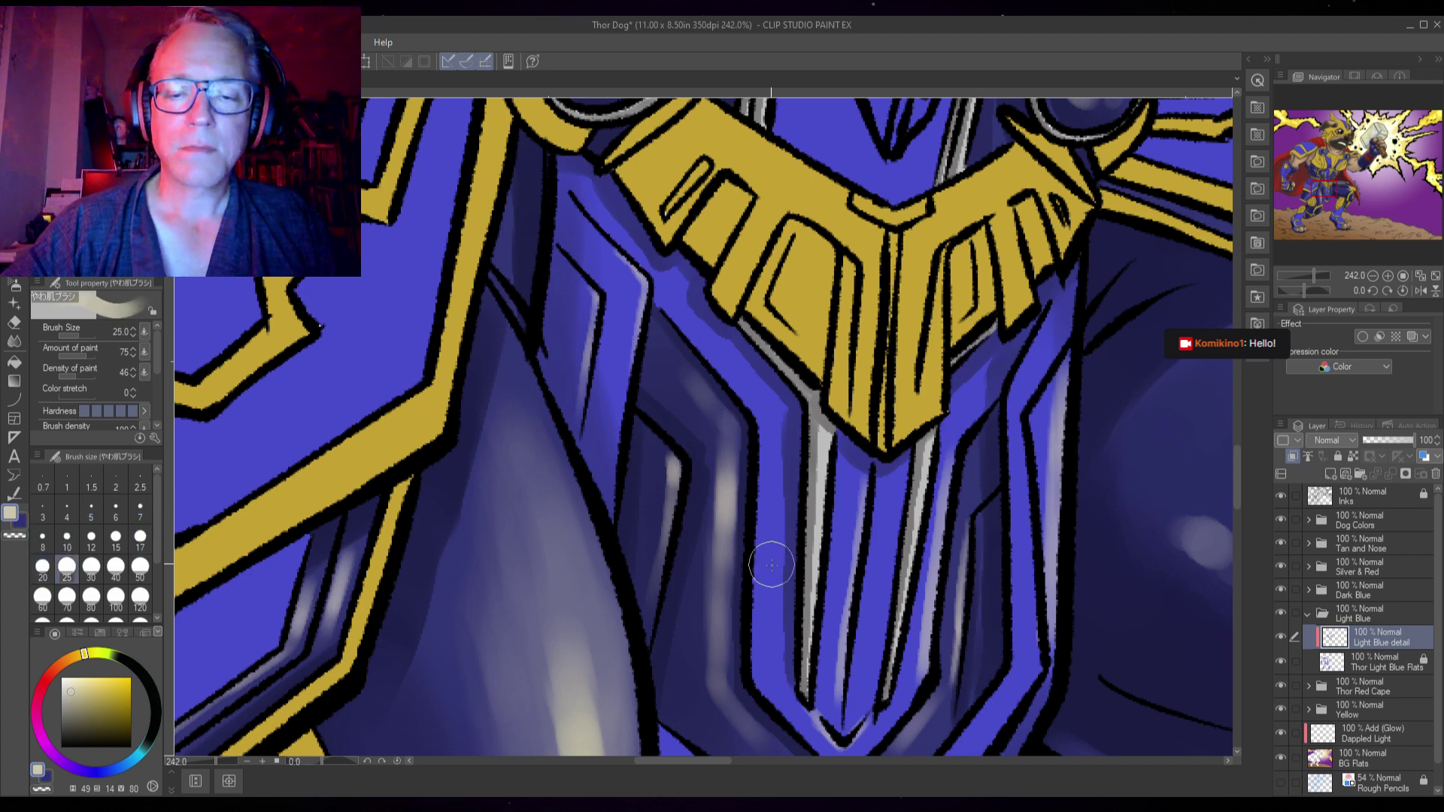
{"action": "key", "text": "bracketright"}
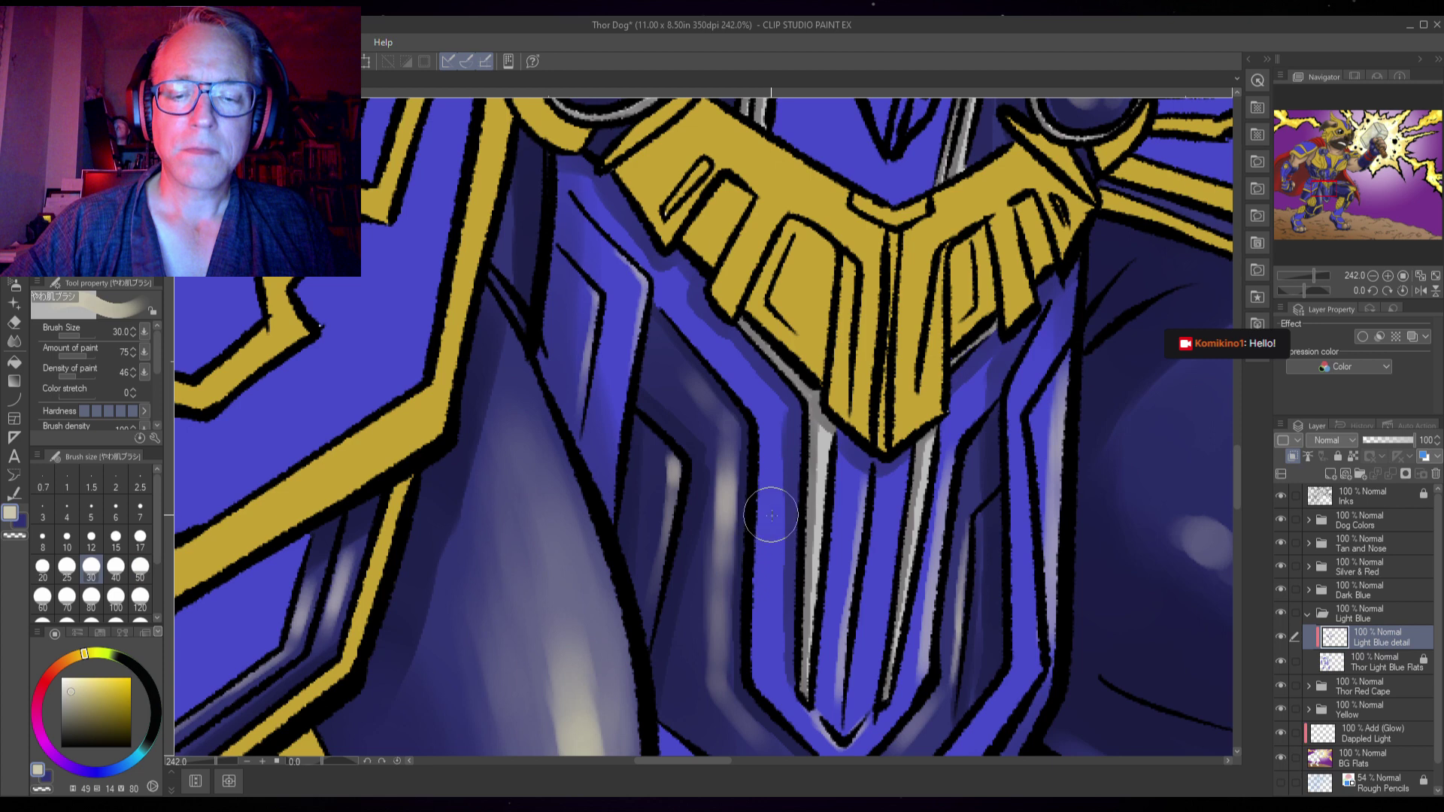
{"action": "mouse_move", "coordinate": [771, 515]}
{"action": "left_mouse_down"}
{"action": "mouse_move", "coordinate": [767, 634]}
{"action": "mouse_move", "coordinate": [761, 501]}
{"action": "mouse_move", "coordinate": [763, 606]}
{"action": "mouse_move", "coordinate": [779, 528]}
{"action": "mouse_move", "coordinate": [800, 625]}
{"action": "mouse_move", "coordinate": [842, 525]}
{"action": "mouse_move", "coordinate": [847, 612]}
{"action": "mouse_move", "coordinate": [860, 614]}
{"action": "mouse_move", "coordinate": [913, 513]}
{"action": "mouse_move", "coordinate": [925, 559]}
{"action": "mouse_move", "coordinate": [939, 502]}
{"action": "mouse_move", "coordinate": [924, 584]}
{"action": "mouse_move", "coordinate": [952, 484]}
{"action": "mouse_move", "coordinate": [929, 578]}
{"action": "mouse_move", "coordinate": [957, 496]}
{"action": "left_mouse_up"}
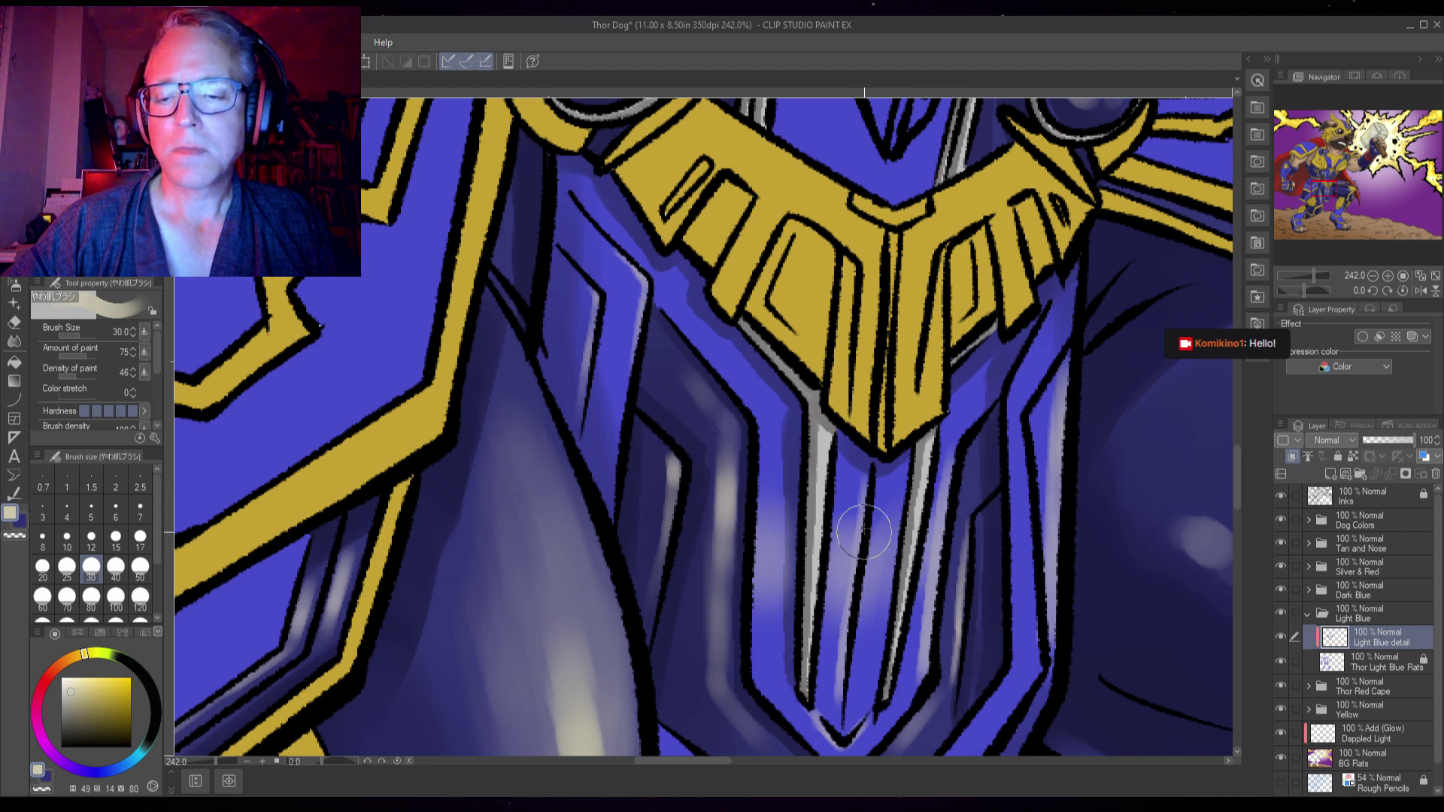
{"action": "left_click_drag", "start_coordinate": [843, 611], "coordinate": [899, 483]}
{"action": "left_click_drag", "start_coordinate": [781, 529], "coordinate": [780, 651]}
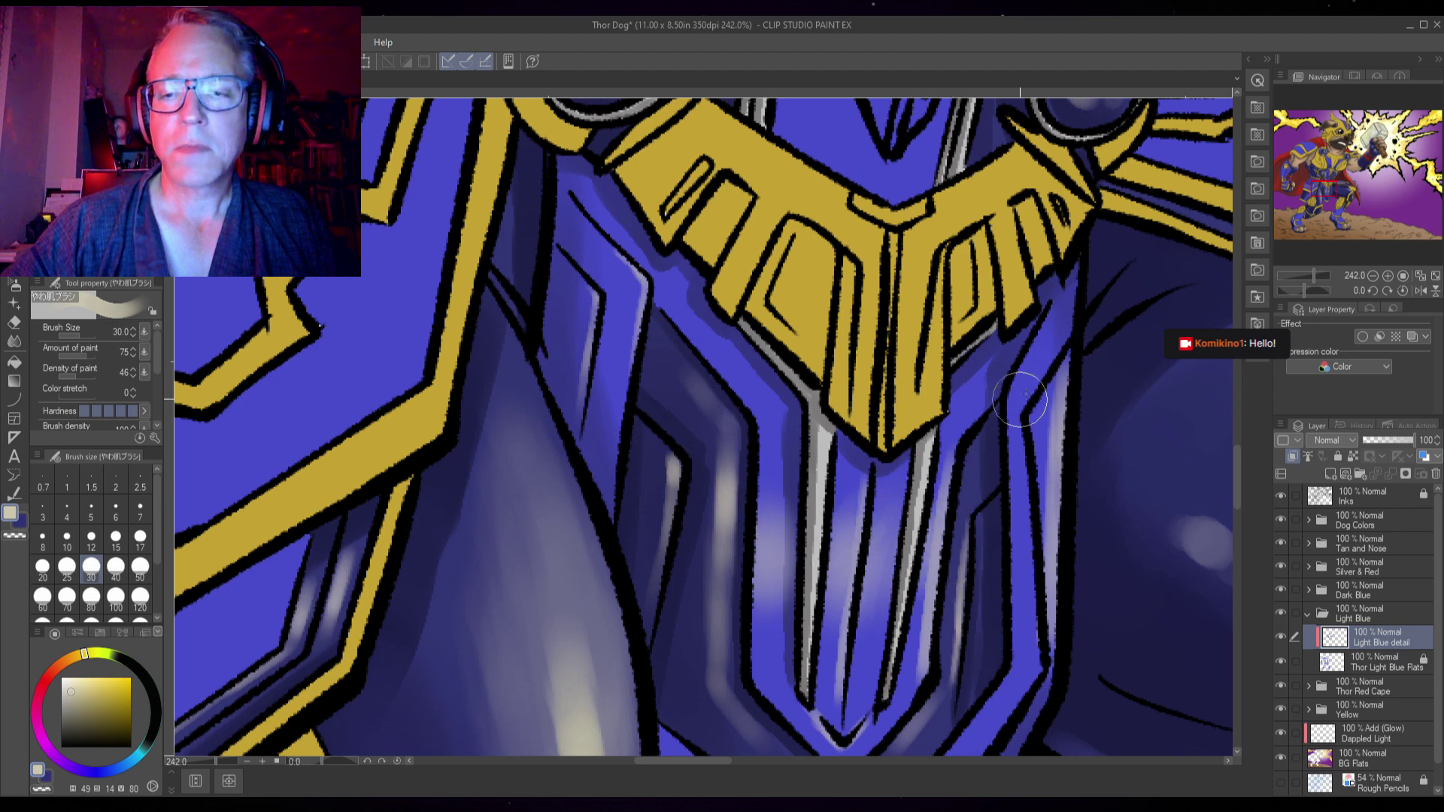
{"action": "mouse_move", "coordinate": [1020, 400]}
{"action": "left_mouse_down"}
{"action": "mouse_move", "coordinate": [1052, 486]}
{"action": "mouse_move", "coordinate": [1049, 517]}
{"action": "mouse_move", "coordinate": [1020, 535]}
{"action": "mouse_move", "coordinate": [1028, 485]}
{"action": "mouse_move", "coordinate": [1027, 541]}
{"action": "mouse_move", "coordinate": [1025, 467]}
{"action": "mouse_move", "coordinate": [1037, 575]}
{"action": "mouse_move", "coordinate": [1036, 456]}
{"action": "mouse_move", "coordinate": [1049, 612]}
{"action": "mouse_move", "coordinate": [1035, 527]}
{"action": "left_mouse_up"}
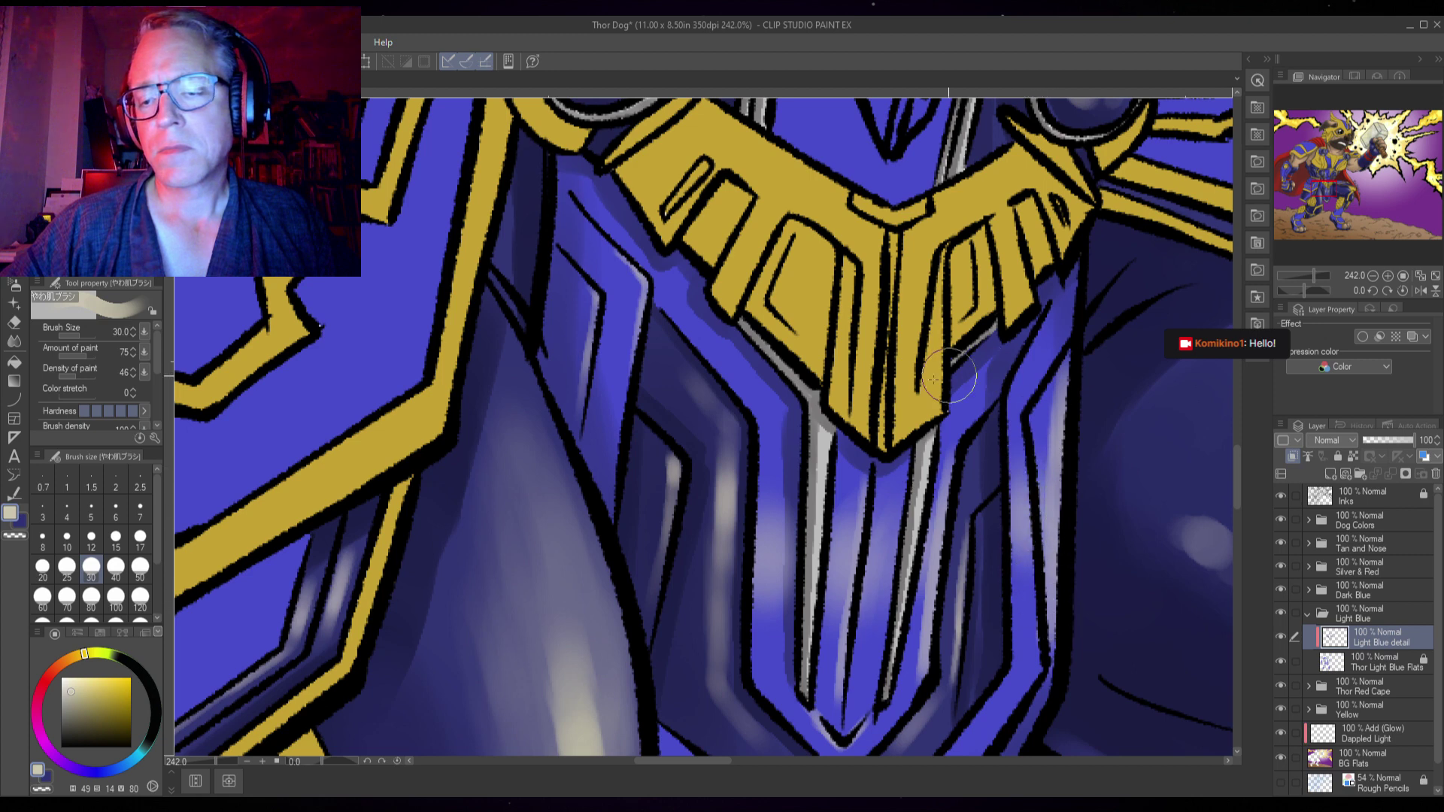
- Add soft pale highlights to the lower part of the left blue side panel with brush sizes 25 and 15
{"action": "key", "text": "bracketleft"}
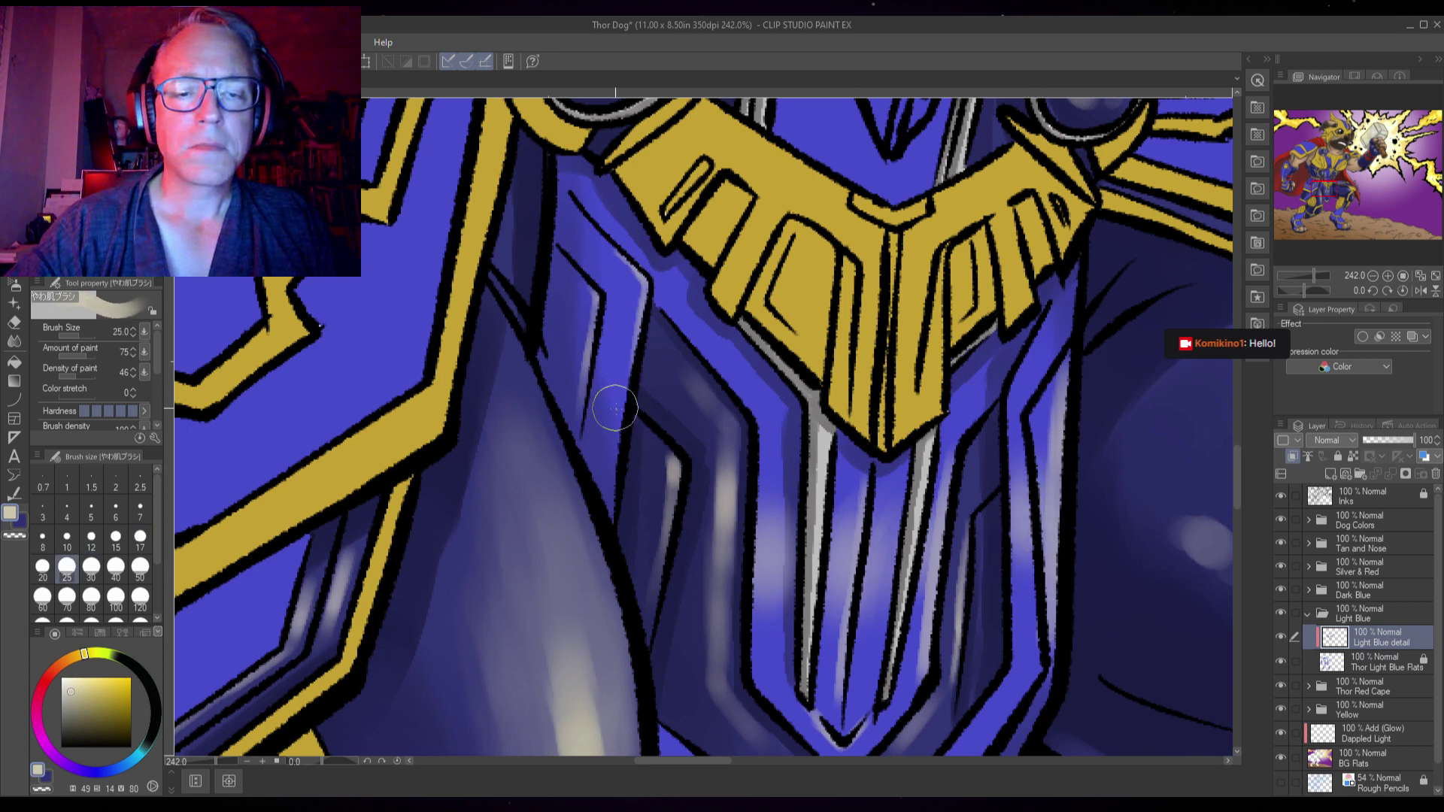
{"action": "left_click_drag", "start_coordinate": [621, 367], "coordinate": [609, 496]}
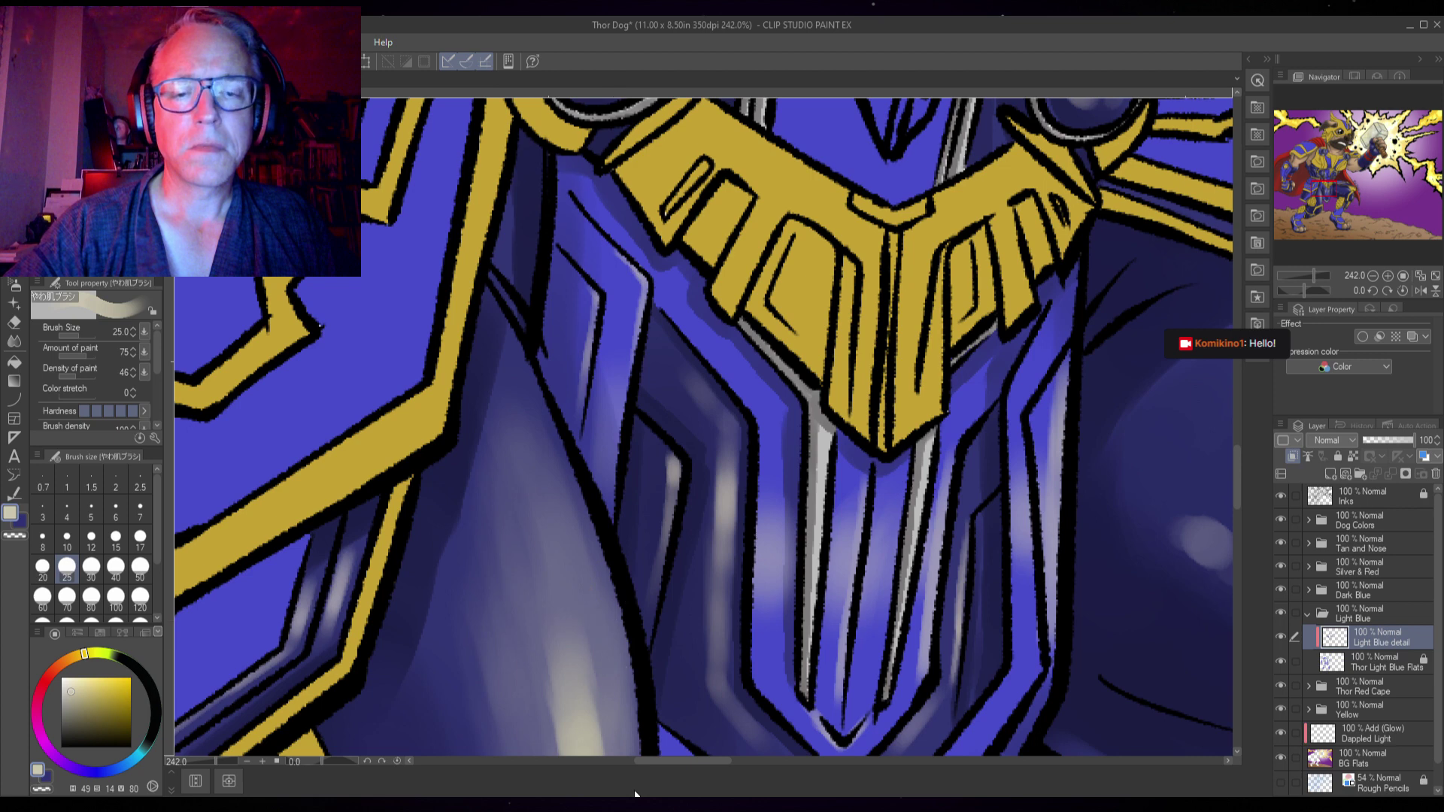
{"action": "key", "text": "bracketleft"}
{"action": "key", "text": "bracketleft"}
{"action": "key", "text": "bracketleft"}
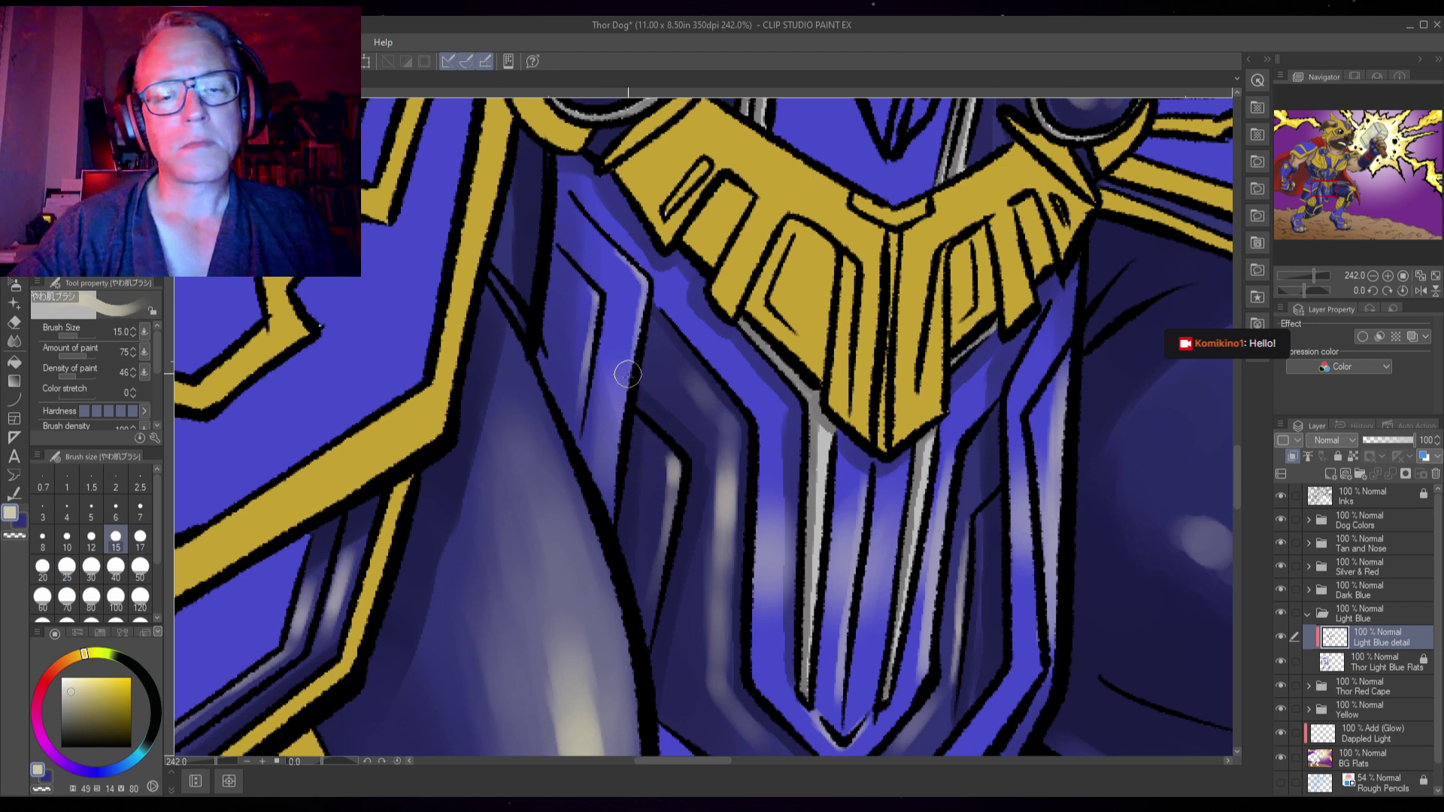
{"action": "left_click_drag", "start_coordinate": [627, 378], "coordinate": [611, 476]}
- Pick the dark blue shadow color from the loincloth and shade the central strip's right edge beside the silver stripe with brush size 8
{"action": "left_click_drag", "start_coordinate": [924, 605], "coordinate": [863, 591]}
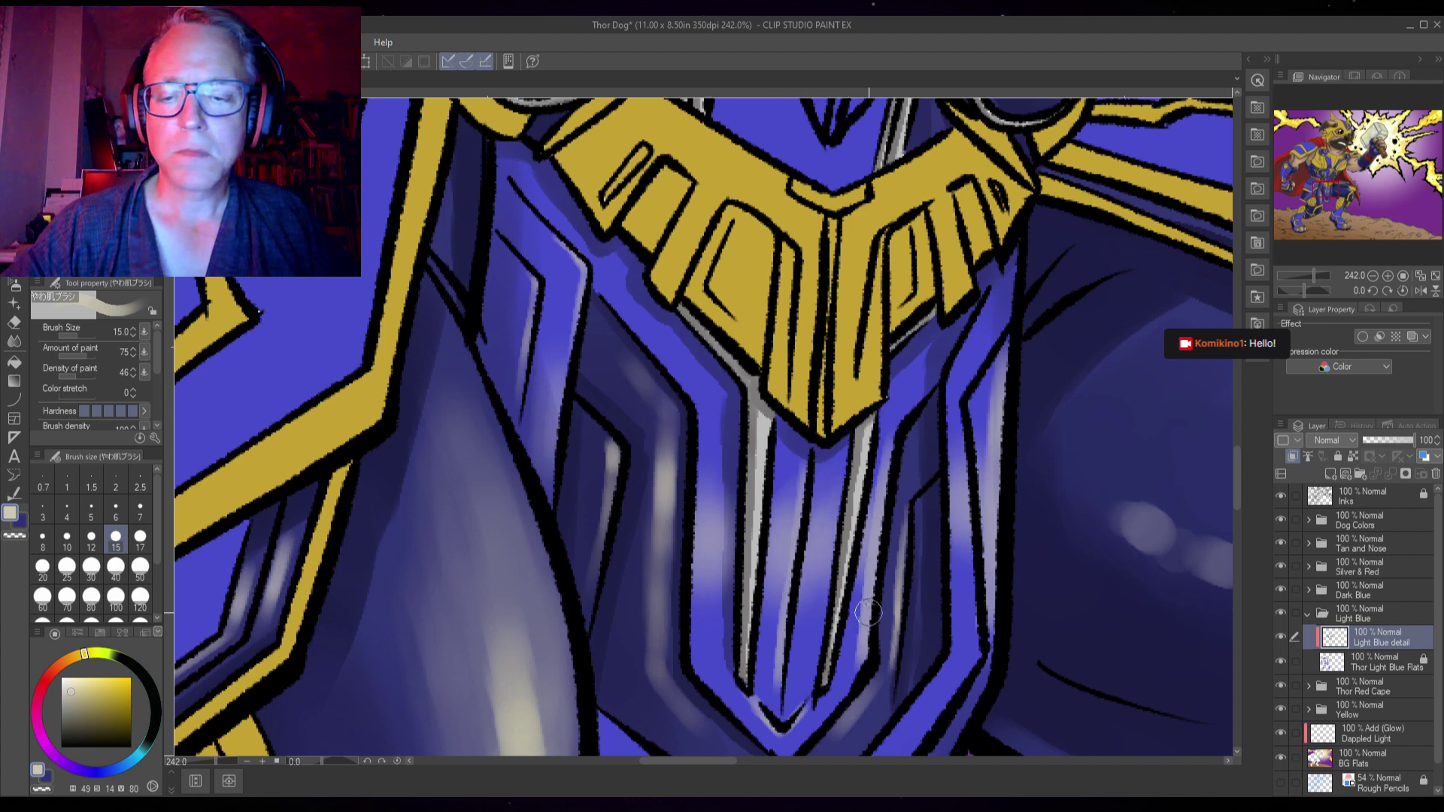
{"action": "left_click", "coordinate": [741, 504], "text": "alt"}
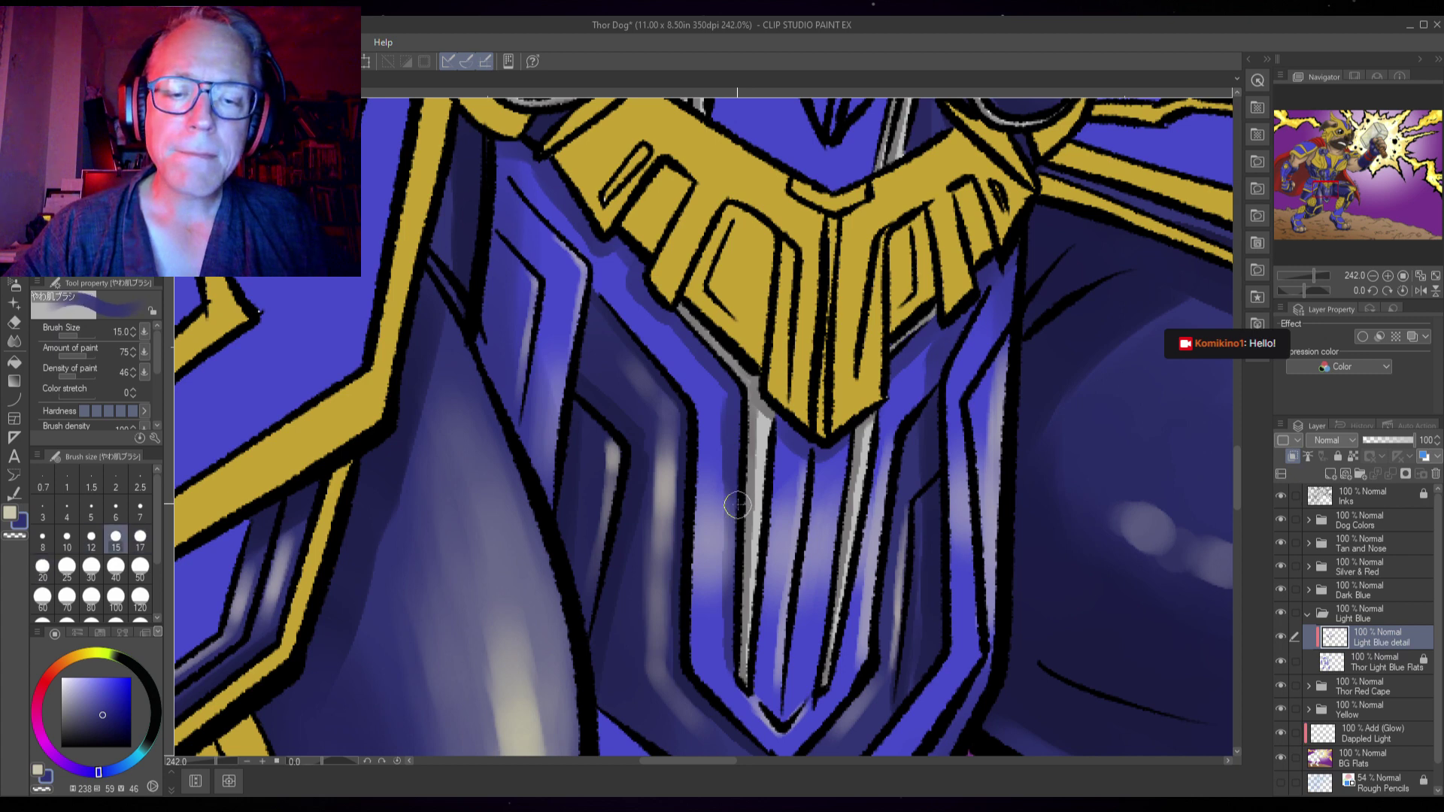
{"action": "key", "text": "bracketleft"}
{"action": "key", "text": "bracketleft"}
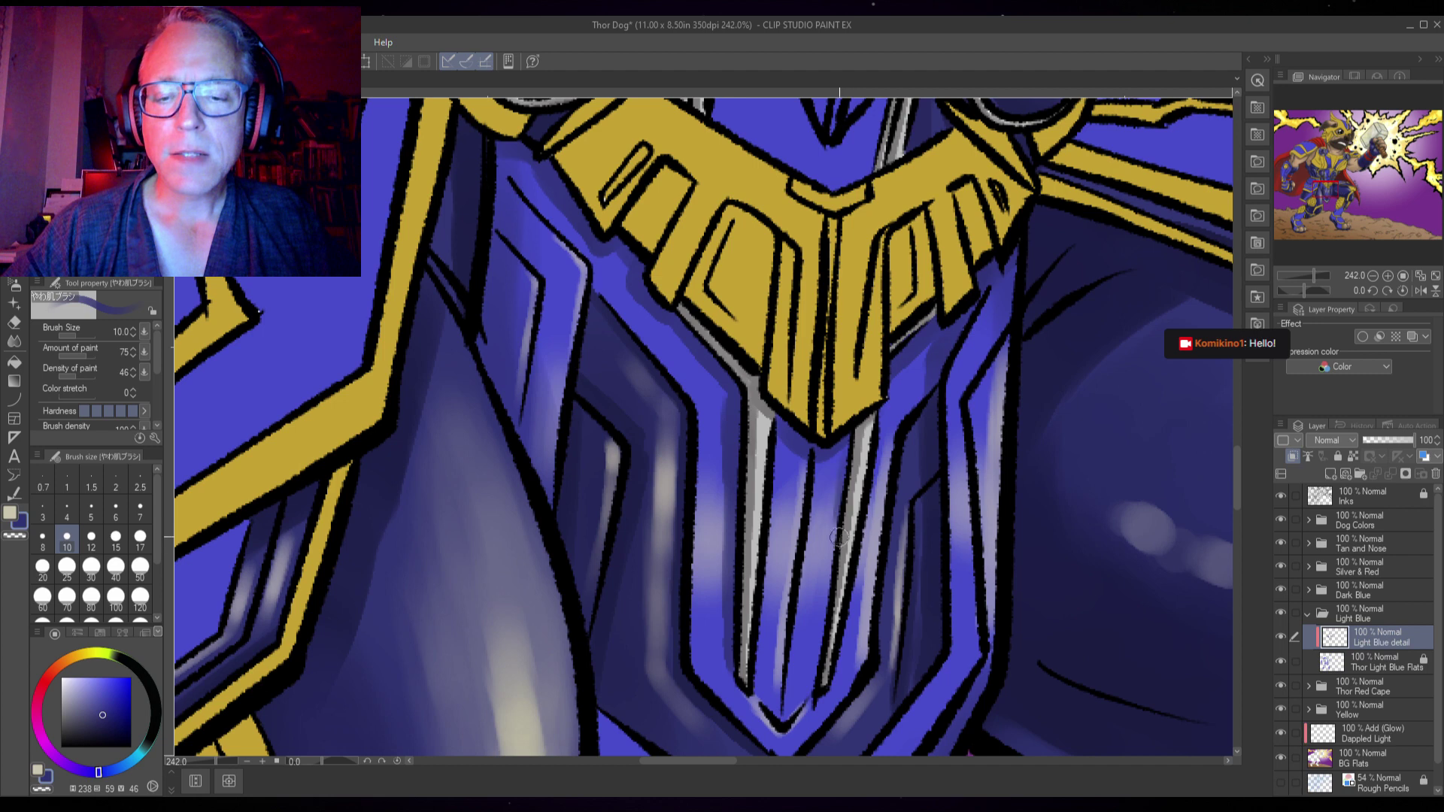
{"action": "key", "text": "bracketleft"}
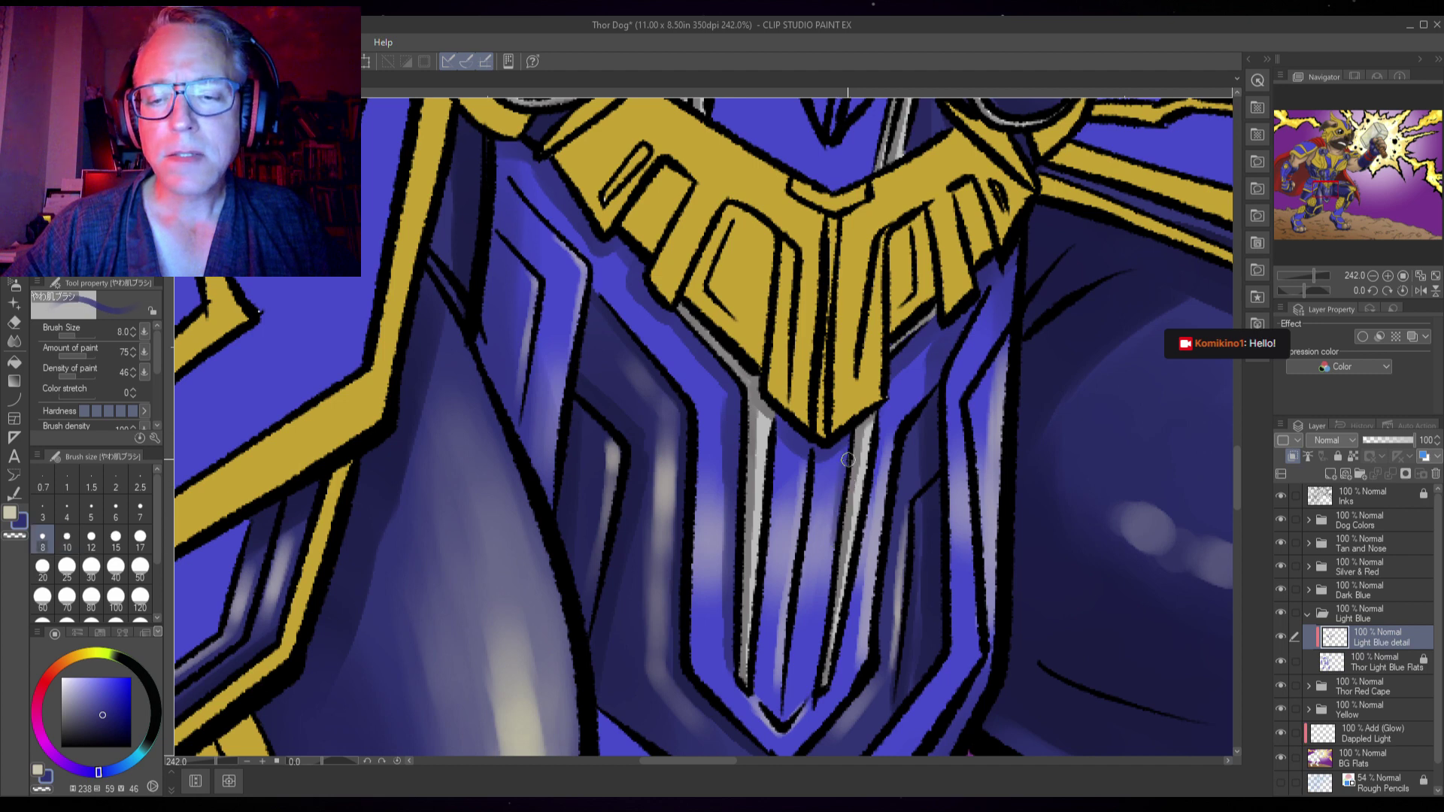
{"action": "left_click_drag", "start_coordinate": [838, 531], "coordinate": [827, 625]}
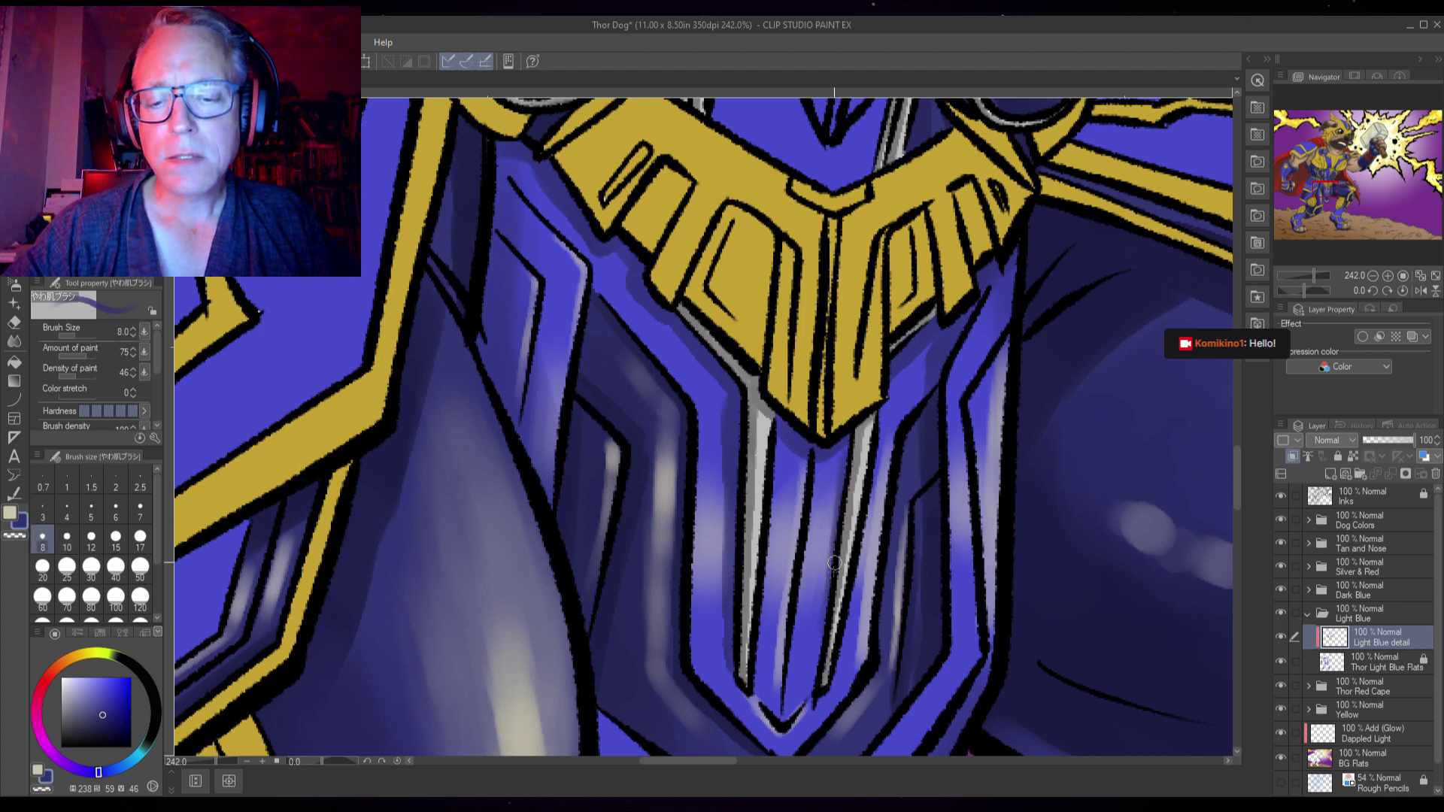
{"action": "left_click_drag", "start_coordinate": [834, 565], "coordinate": [818, 653]}
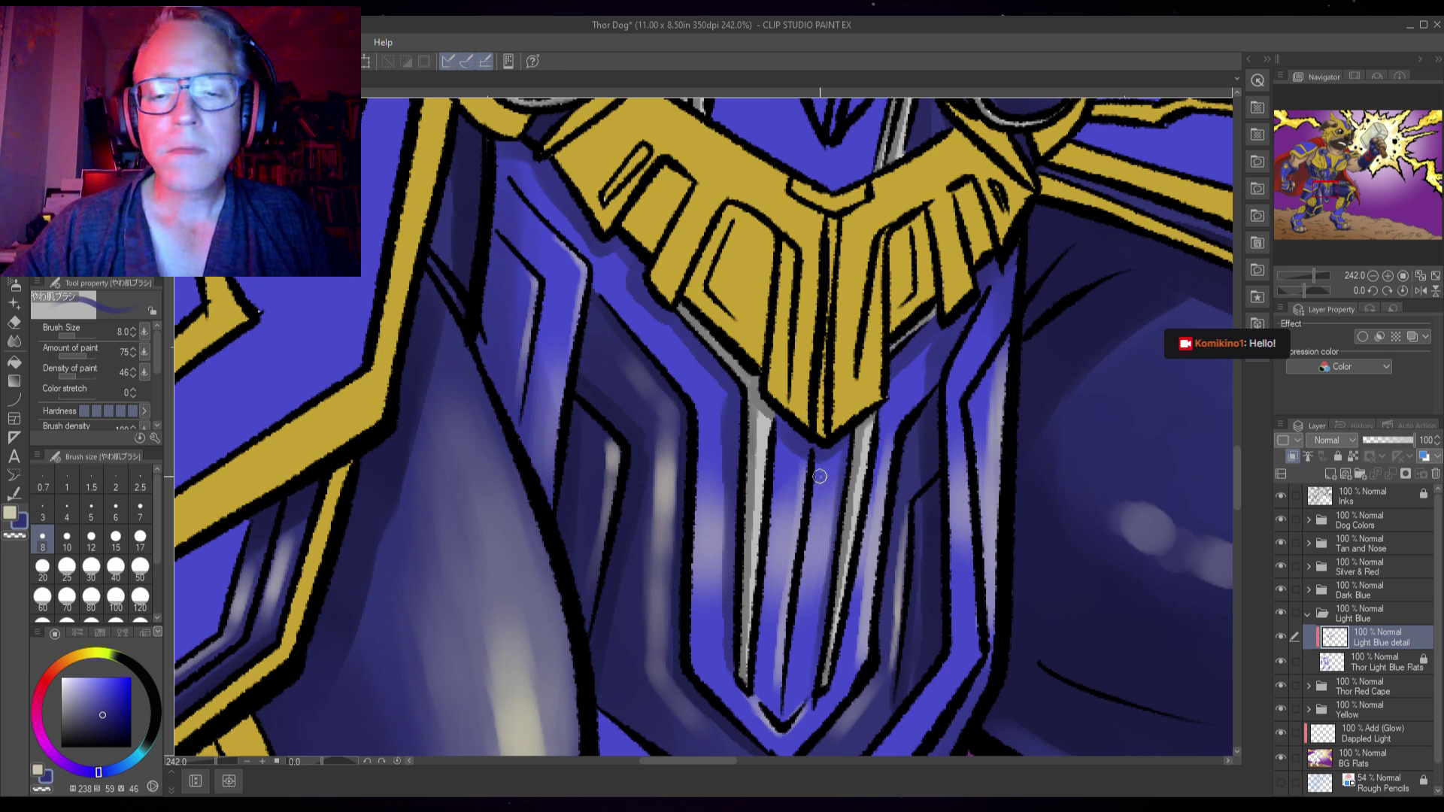
- Reduce the brush size to 5 and paint dark blue shading along the loincloth's center line down to its tip
{"action": "key", "text": "bracketleft"}
{"action": "key", "text": "bracketleft"}
{"action": "key", "text": "bracketleft"}
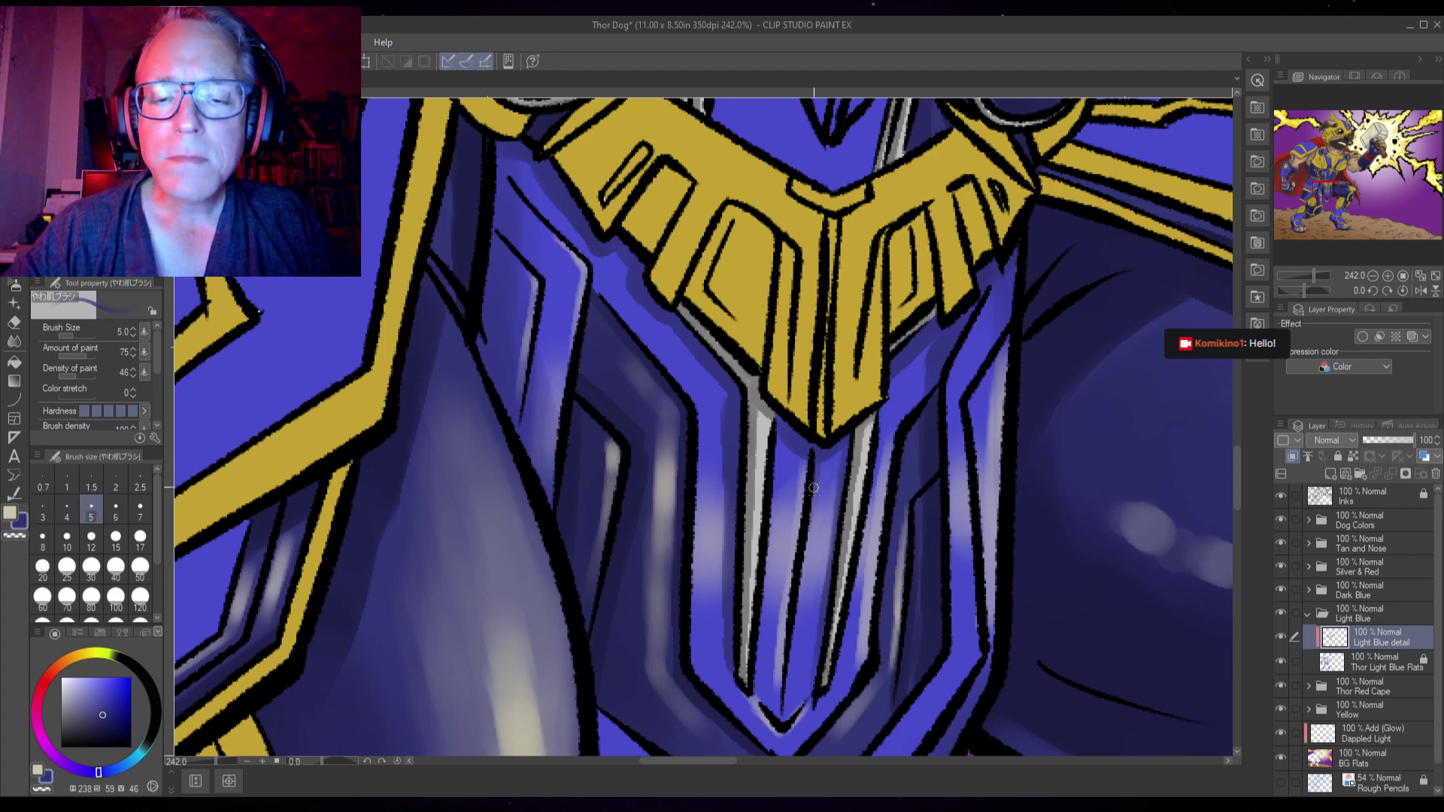
{"action": "left_click_drag", "start_coordinate": [813, 487], "coordinate": [798, 585]}
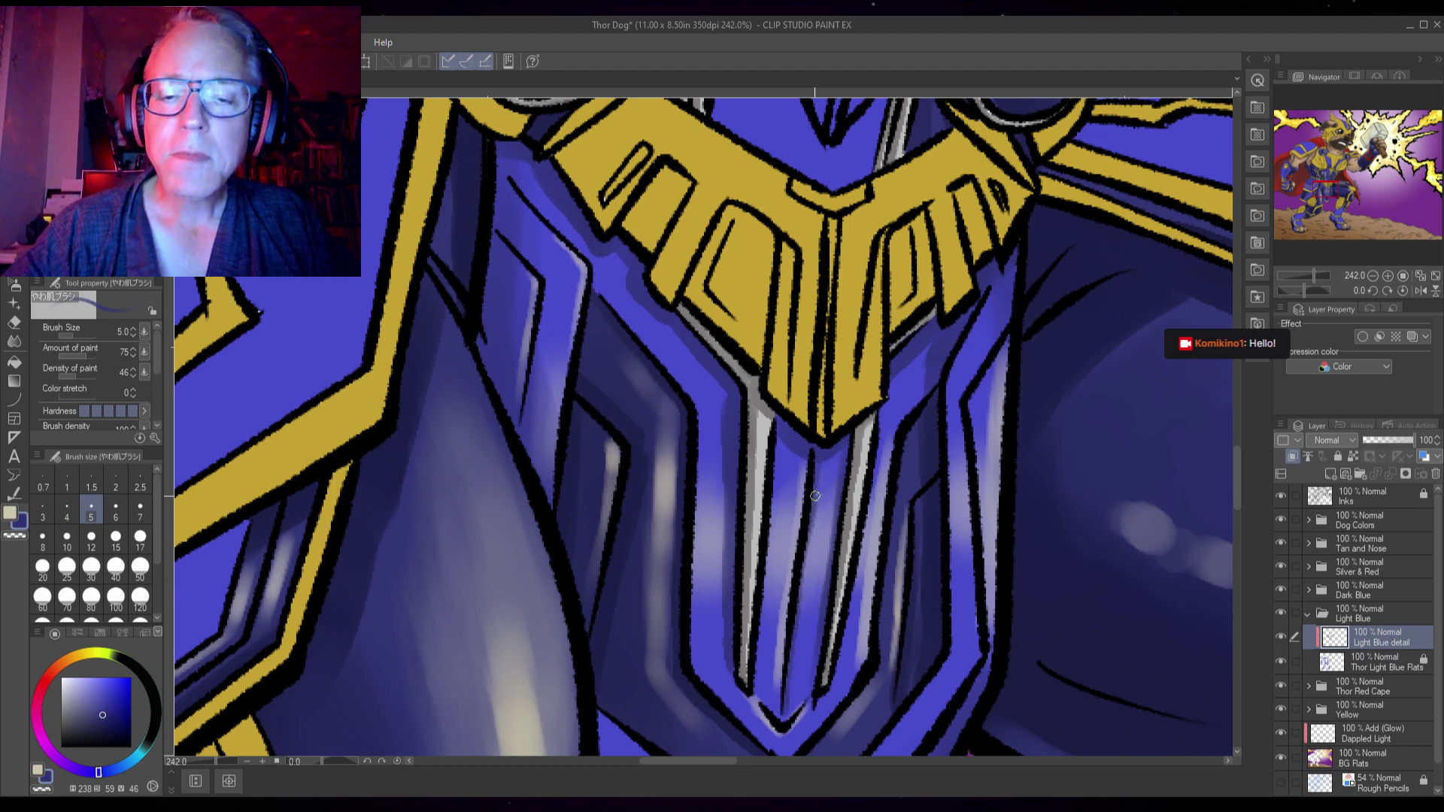
{"action": "left_click_drag", "start_coordinate": [805, 531], "coordinate": [791, 611]}
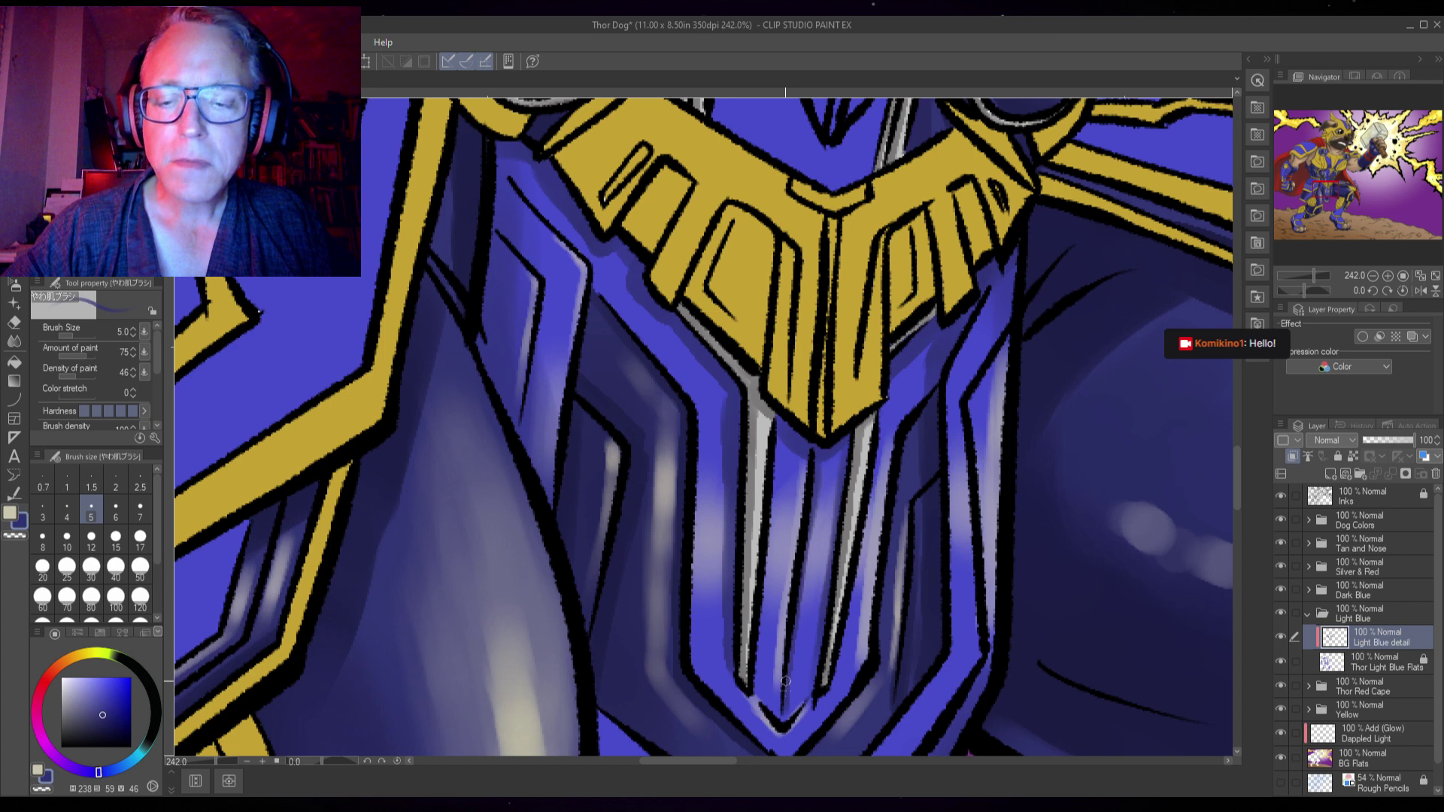
{"action": "left_click_drag", "start_coordinate": [788, 673], "coordinate": [787, 740]}
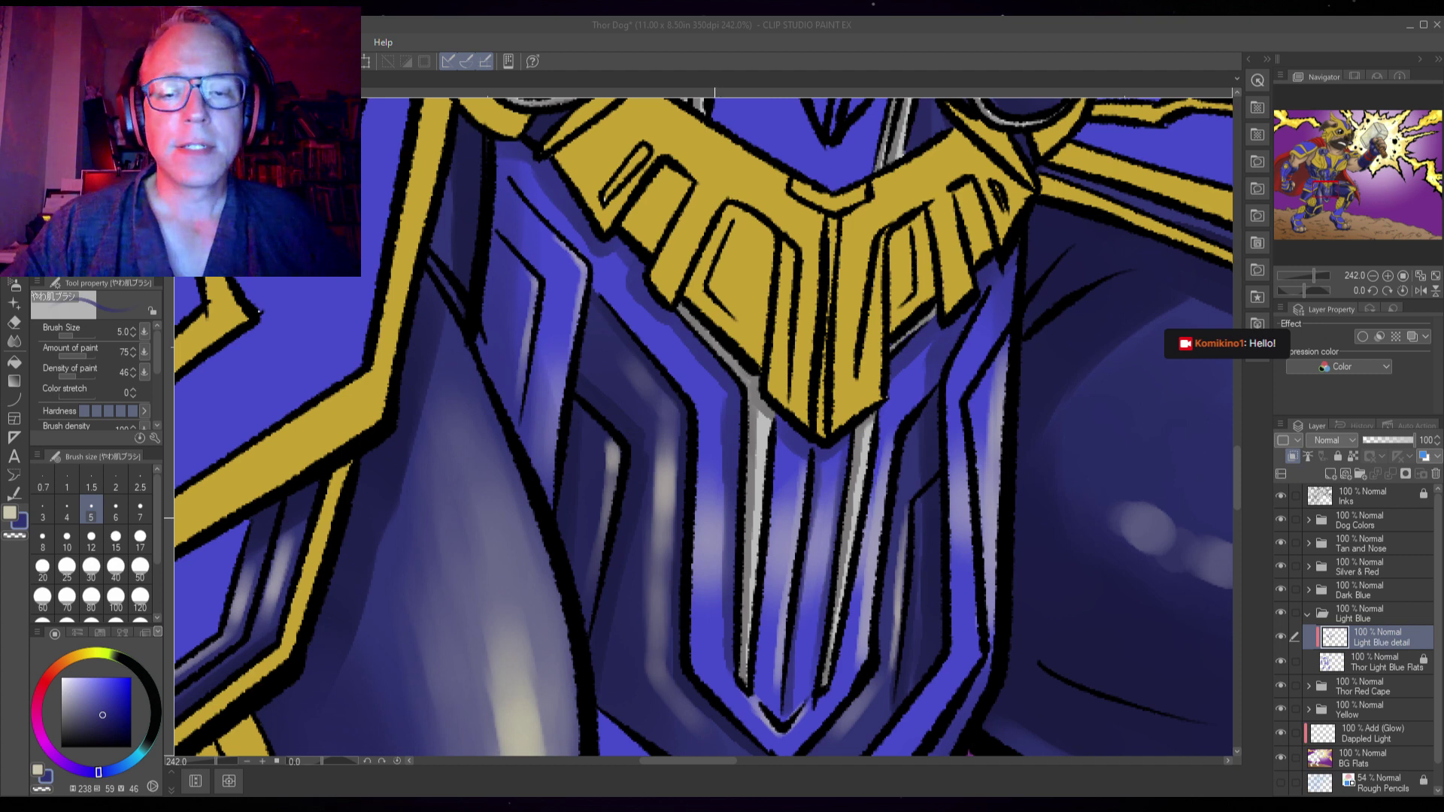
- Paint thin dark blue shading down the outer edge of the loincloth's left blue strip
{"action": "left_click", "coordinate": [701, 475]}
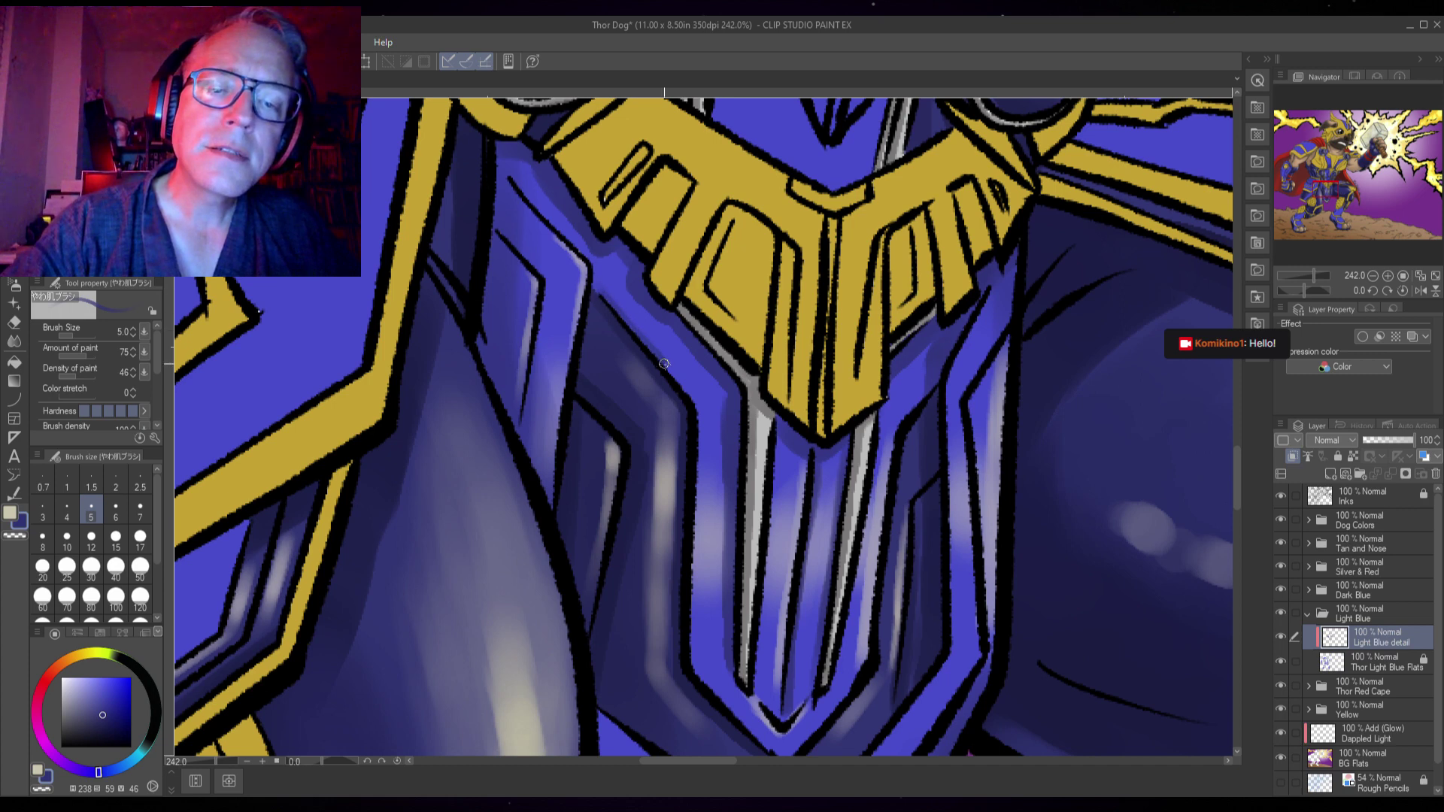
{"action": "left_click_drag", "start_coordinate": [700, 421], "coordinate": [694, 553]}
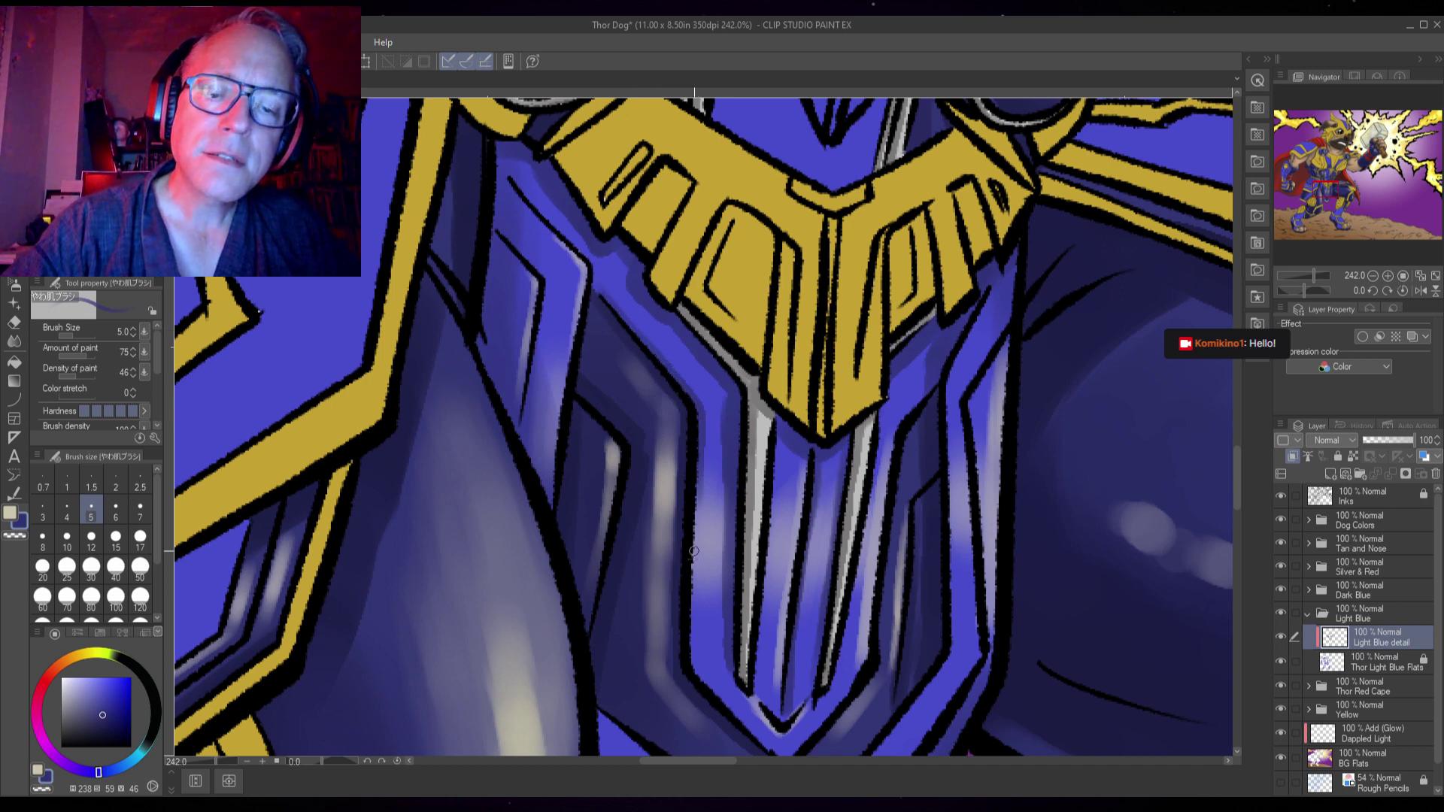
{"action": "left_click_drag", "start_coordinate": [696, 492], "coordinate": [690, 600]}
{"action": "left_click_drag", "start_coordinate": [696, 512], "coordinate": [692, 629]}
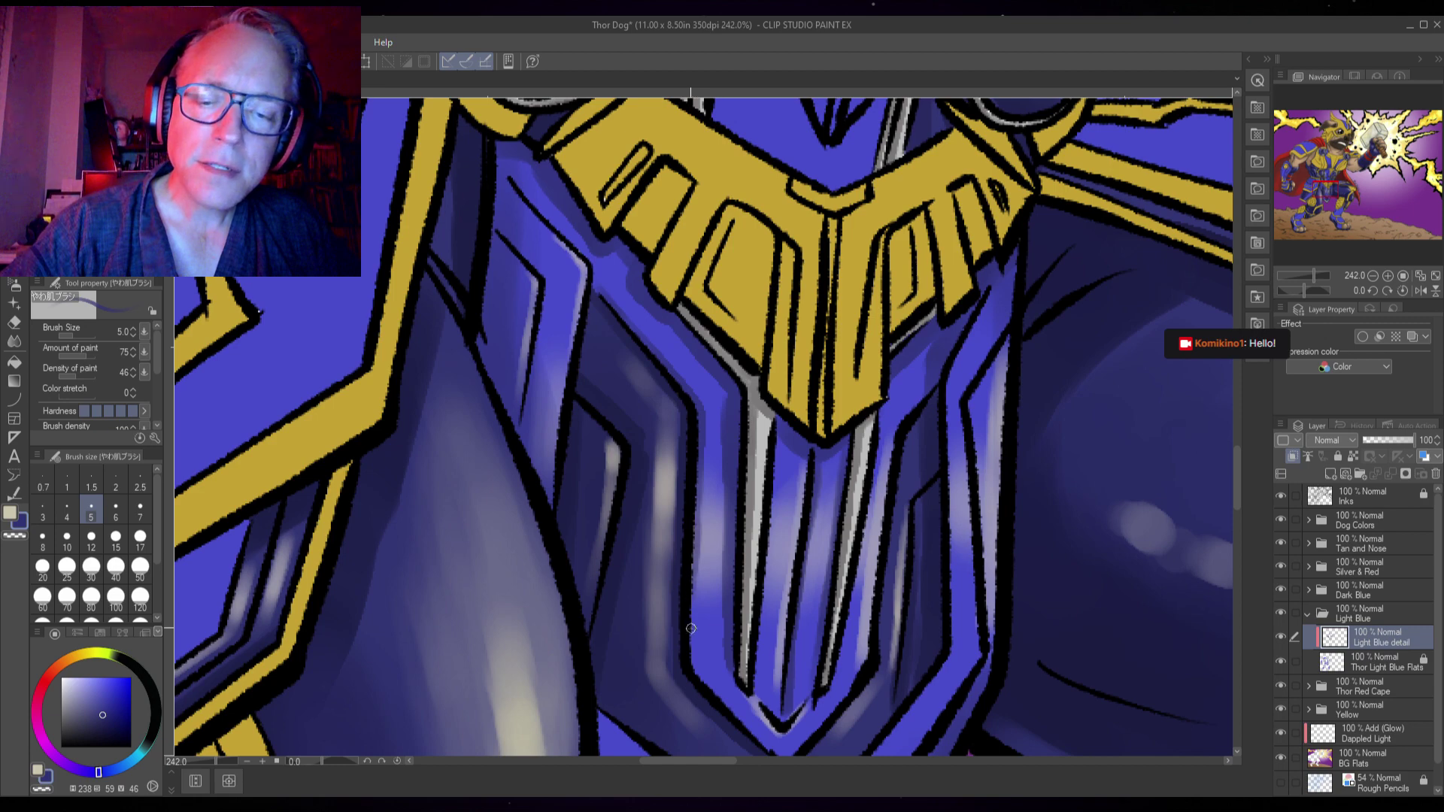
{"action": "left_click_drag", "start_coordinate": [694, 542], "coordinate": [692, 653]}
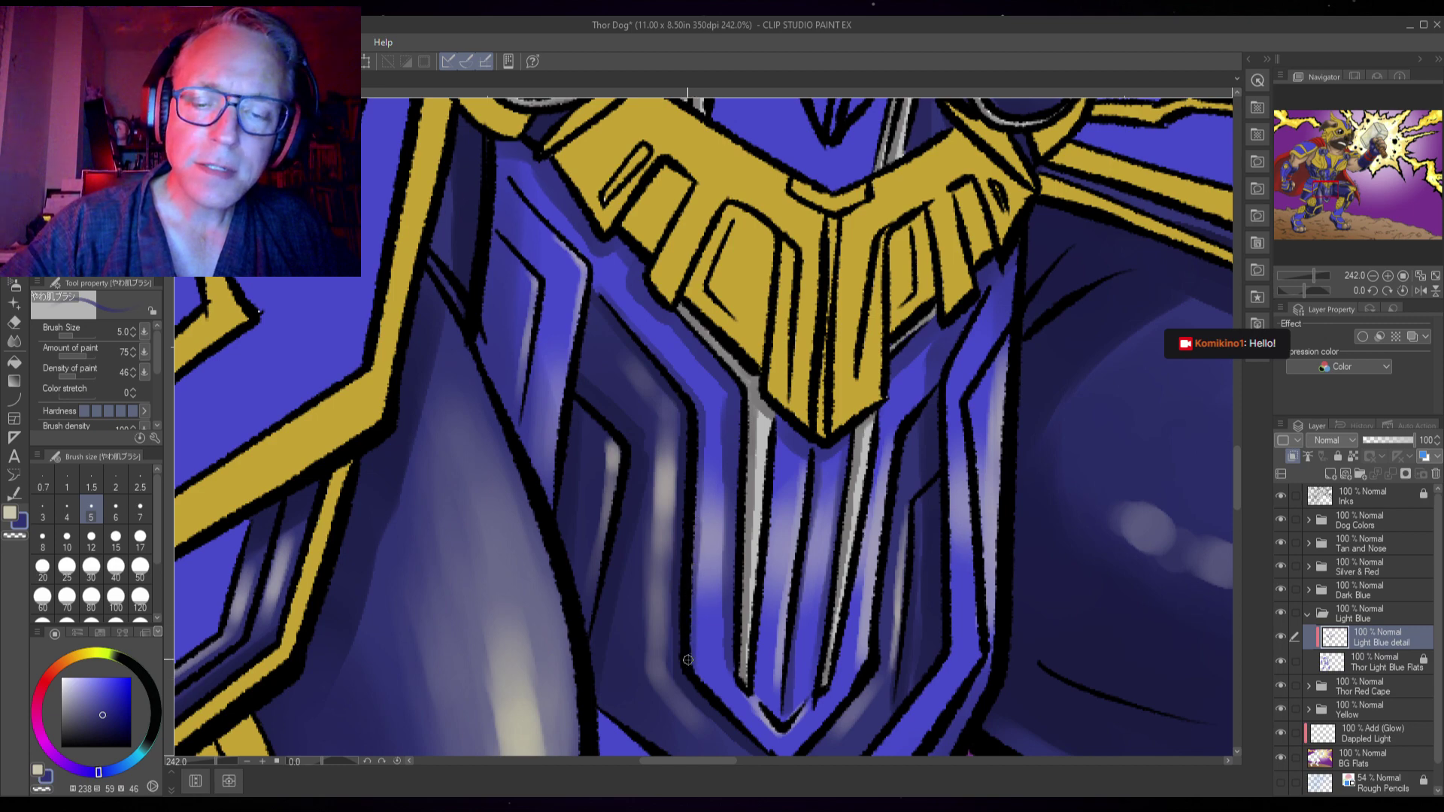
- Paint dark blue shading on the lower right blue band of the loincloth with brush size 5
{"action": "left_click_drag", "start_coordinate": [760, 566], "coordinate": [681, 376]}
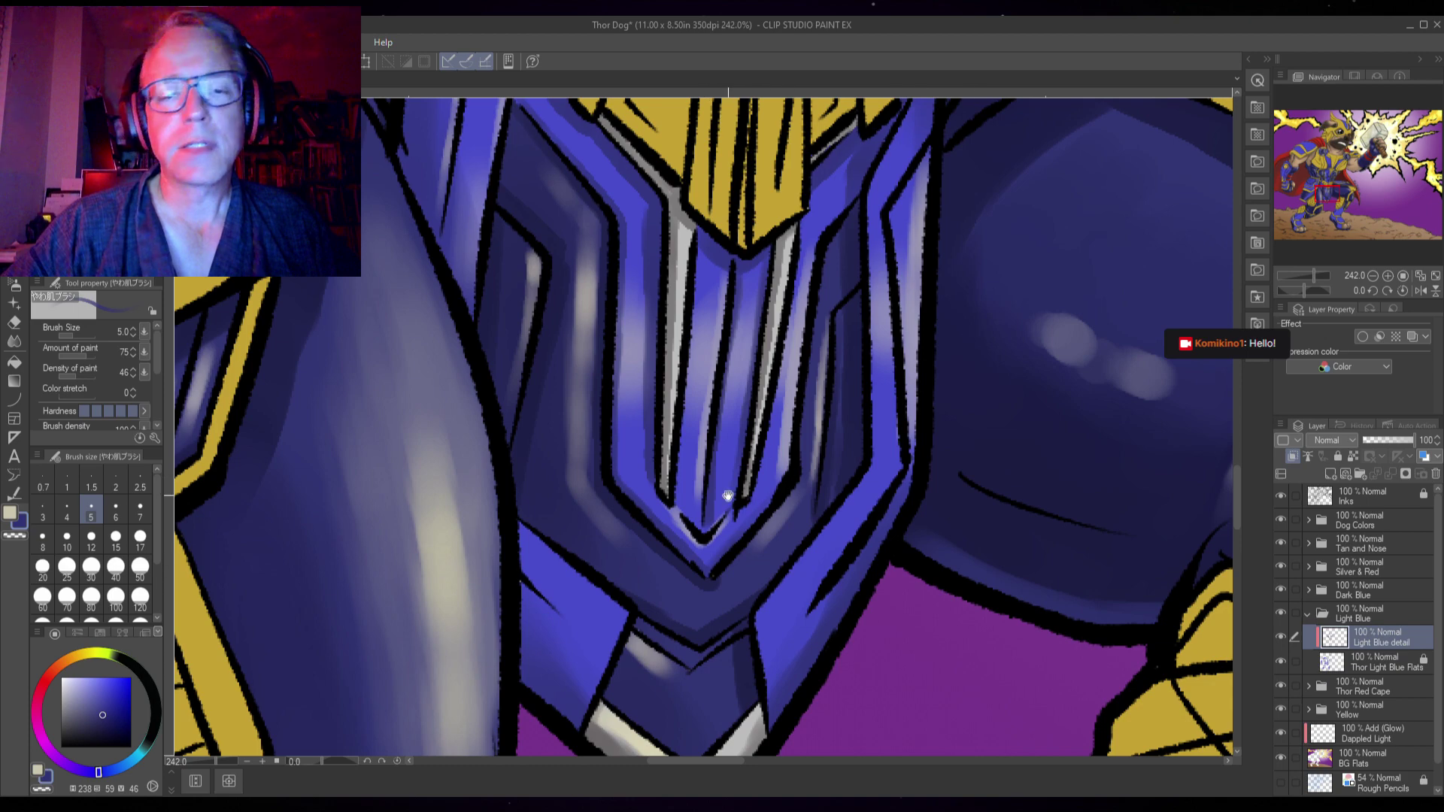
{"action": "left_click_drag", "start_coordinate": [728, 496], "coordinate": [824, 416]}
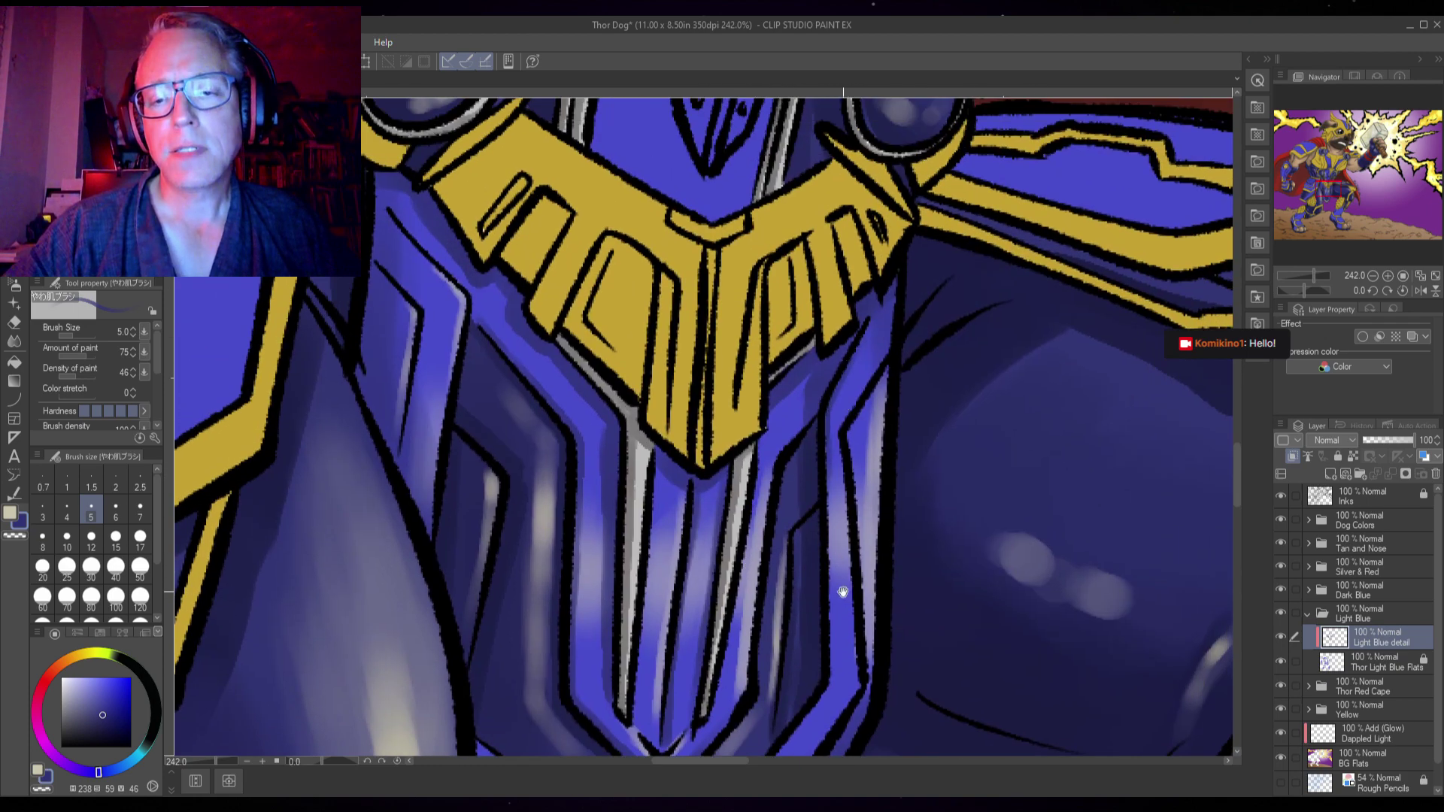
{"action": "left_click_drag", "start_coordinate": [841, 589], "coordinate": [827, 331]}
{"action": "left_click_drag", "start_coordinate": [822, 268], "coordinate": [826, 362]}
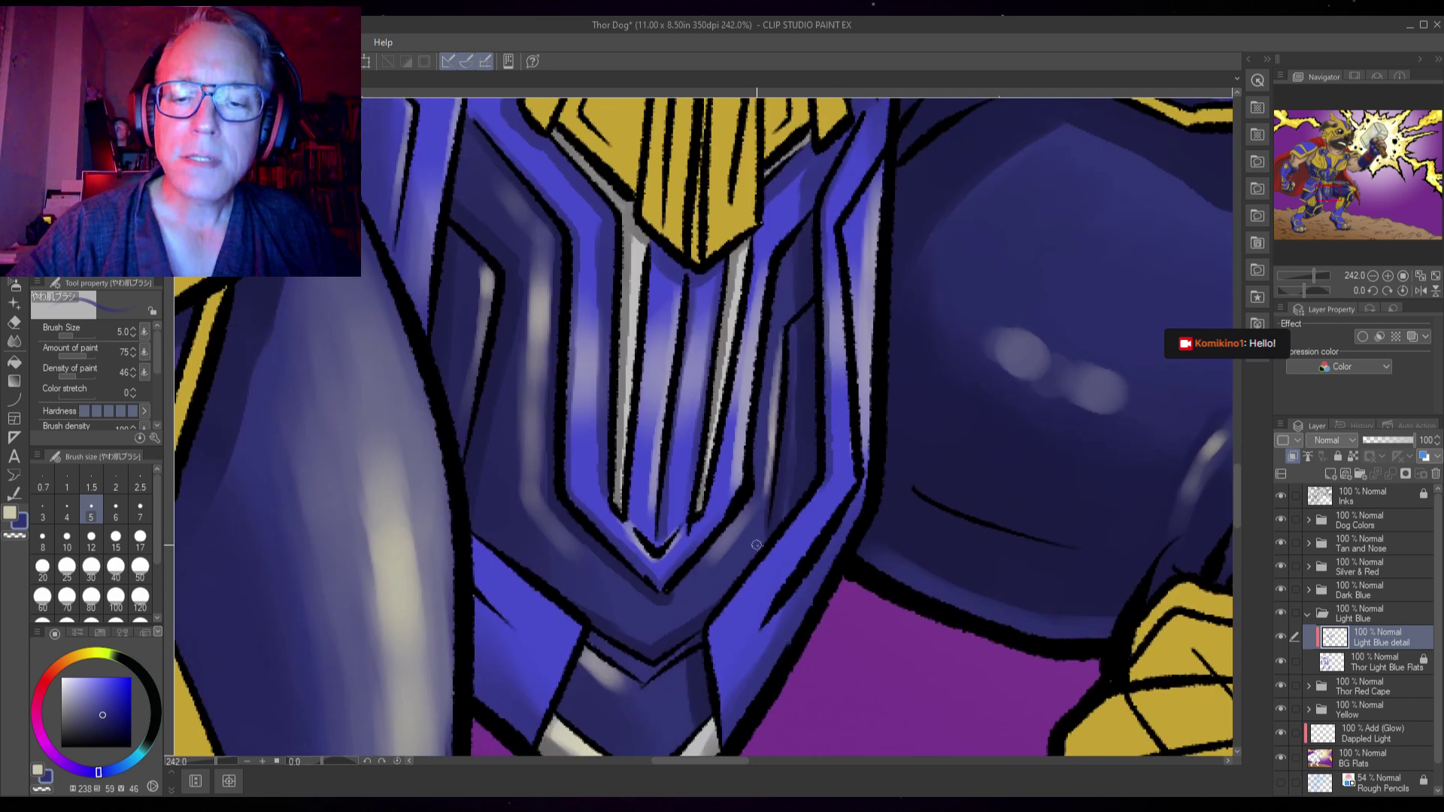
{"action": "left_click_drag", "start_coordinate": [710, 632], "coordinate": [729, 733]}
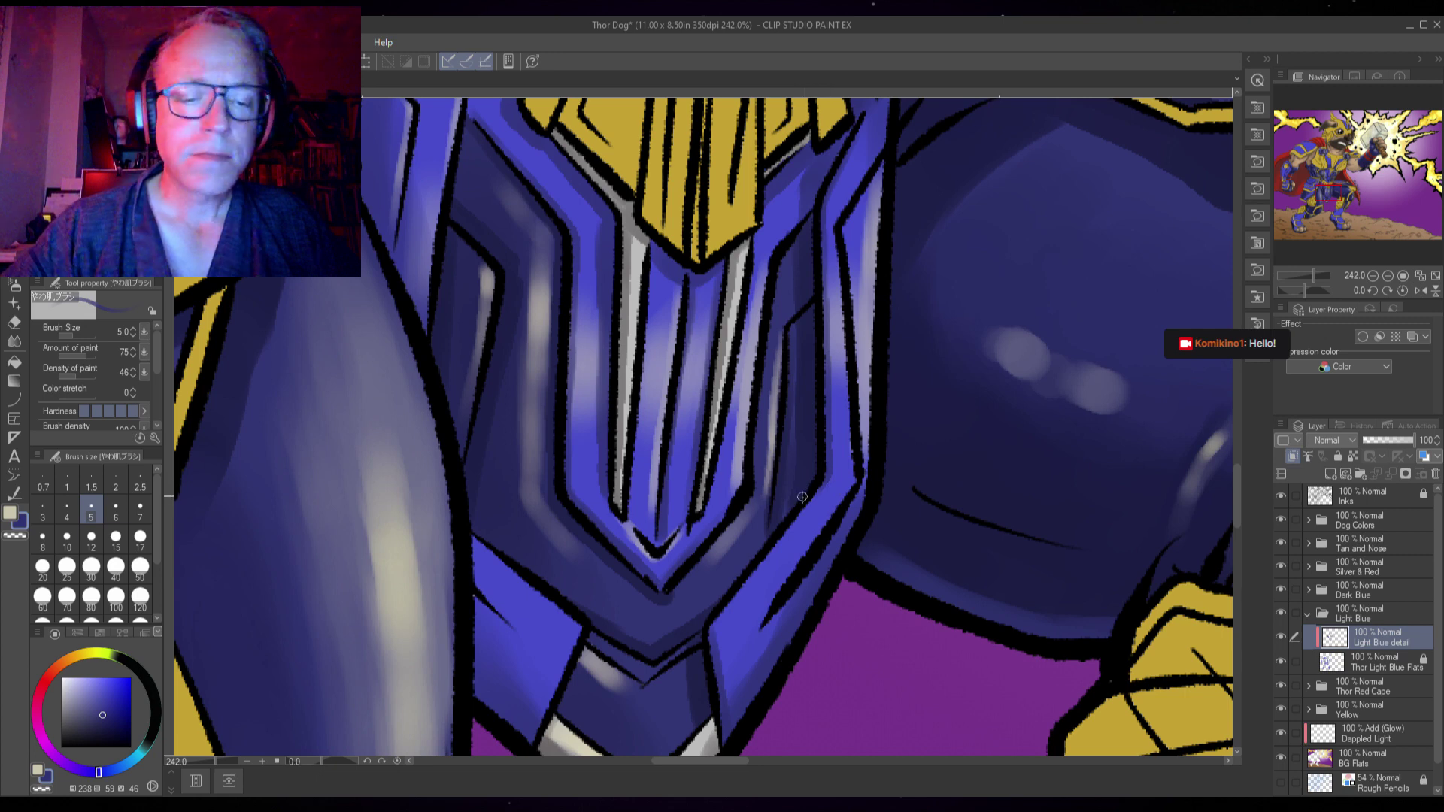
- Switch to the pale highlight color and add thin highlights along the edges of the loincloth's lower right and left blue bands
{"action": "key", "text": "x"}
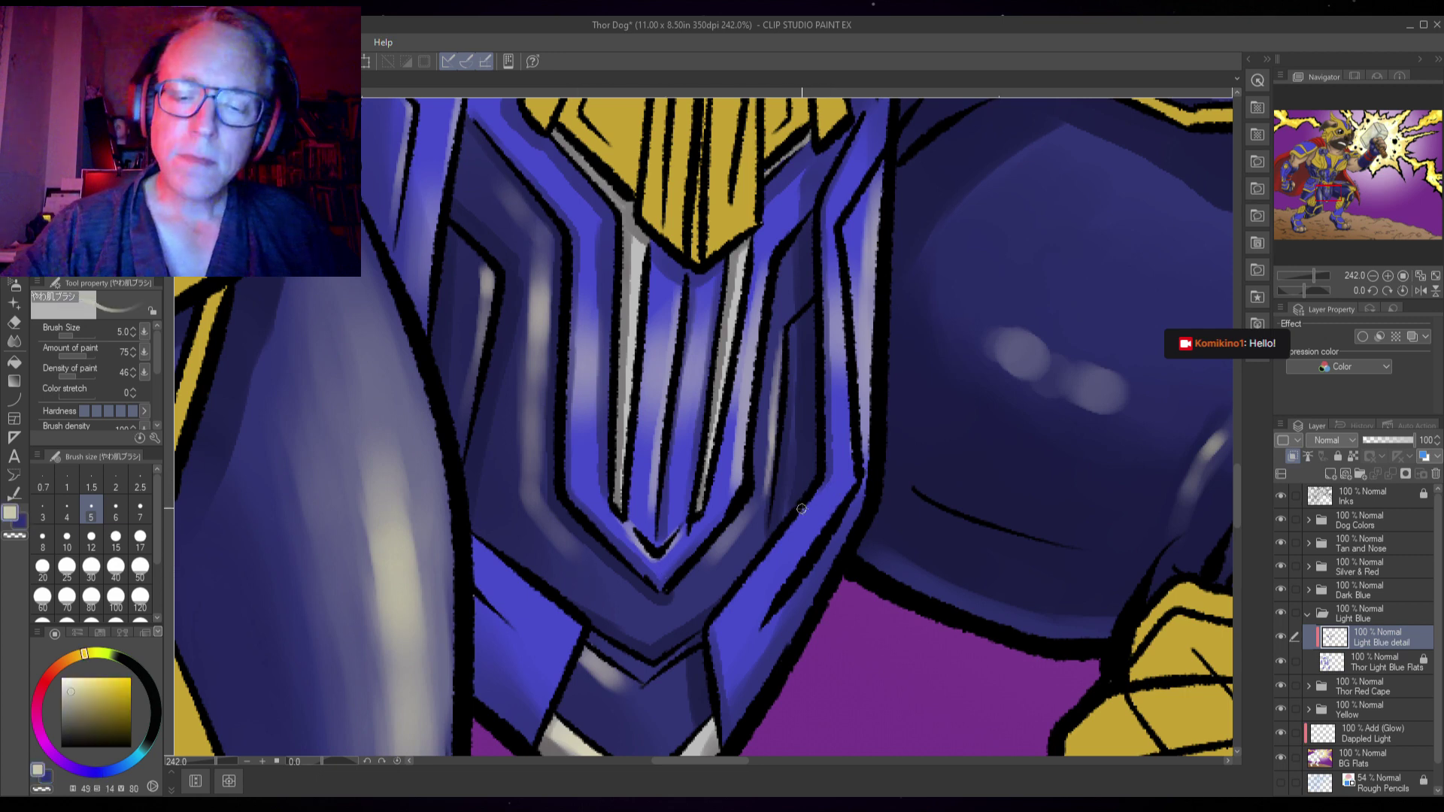
{"action": "left_click_drag", "start_coordinate": [826, 479], "coordinate": [788, 540]}
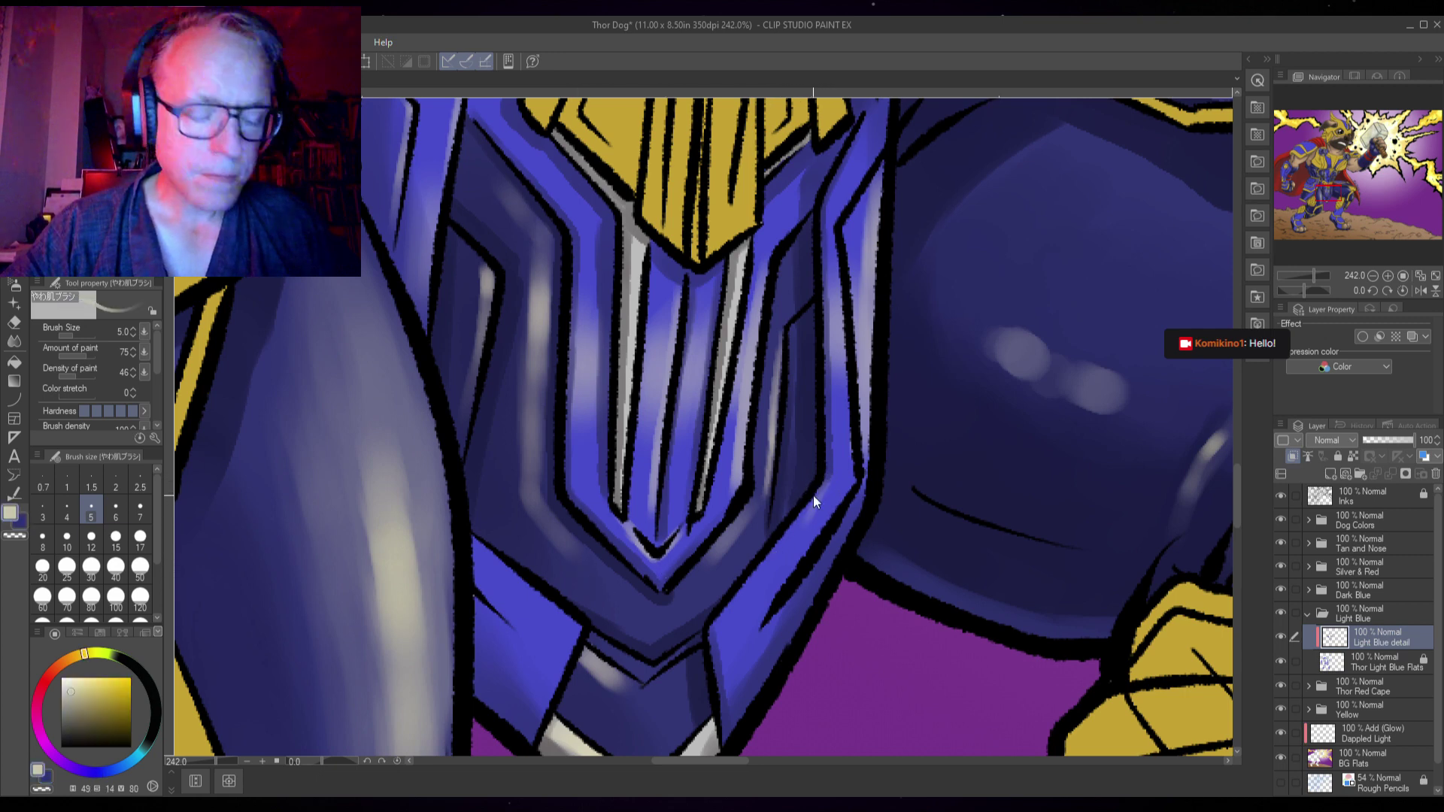
{"action": "mouse_move", "coordinate": [786, 535]}
{"action": "left_mouse_down"}
{"action": "mouse_move", "coordinate": [748, 586]}
{"action": "mouse_move", "coordinate": [766, 570]}
{"action": "left_mouse_up"}
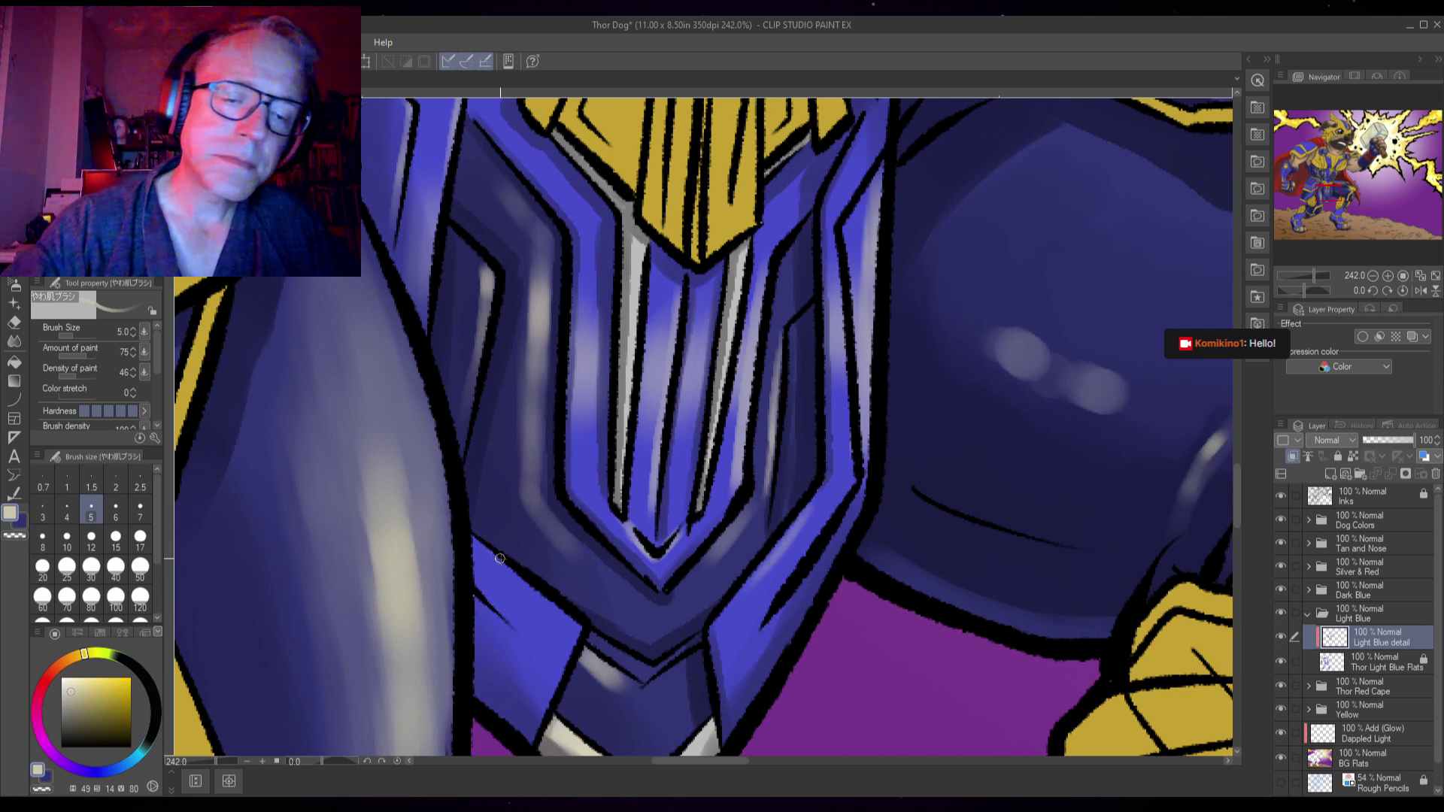
{"action": "mouse_move", "coordinate": [492, 555]}
{"action": "left_mouse_down"}
{"action": "mouse_move", "coordinate": [566, 615]}
{"action": "mouse_move", "coordinate": [565, 657]}
{"action": "left_mouse_up"}
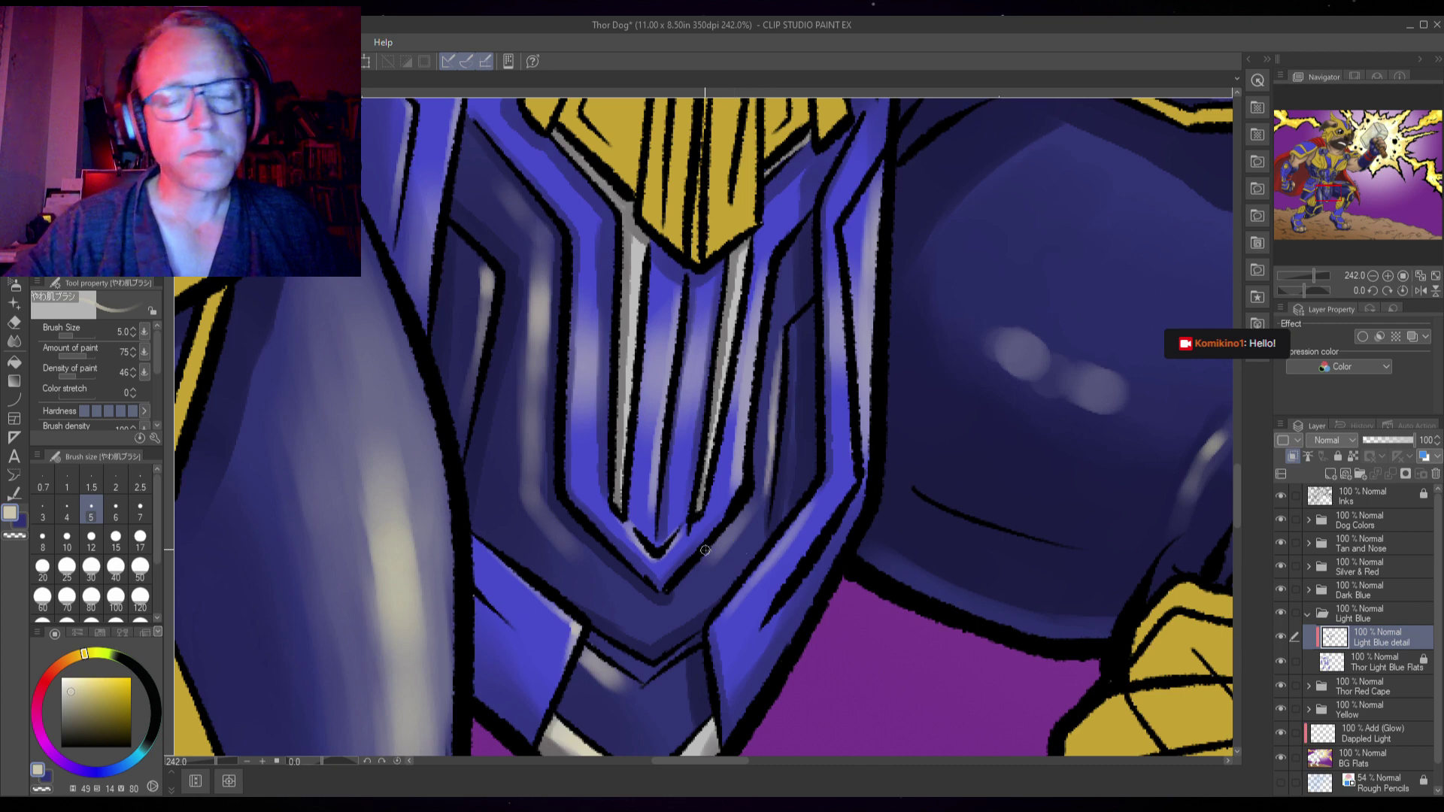
- Pick the base blue on the Thor Light Blue Flats layer, lock that layer, and return to the Light Blue detail layer
{"action": "left_click", "coordinate": [1394, 669]}
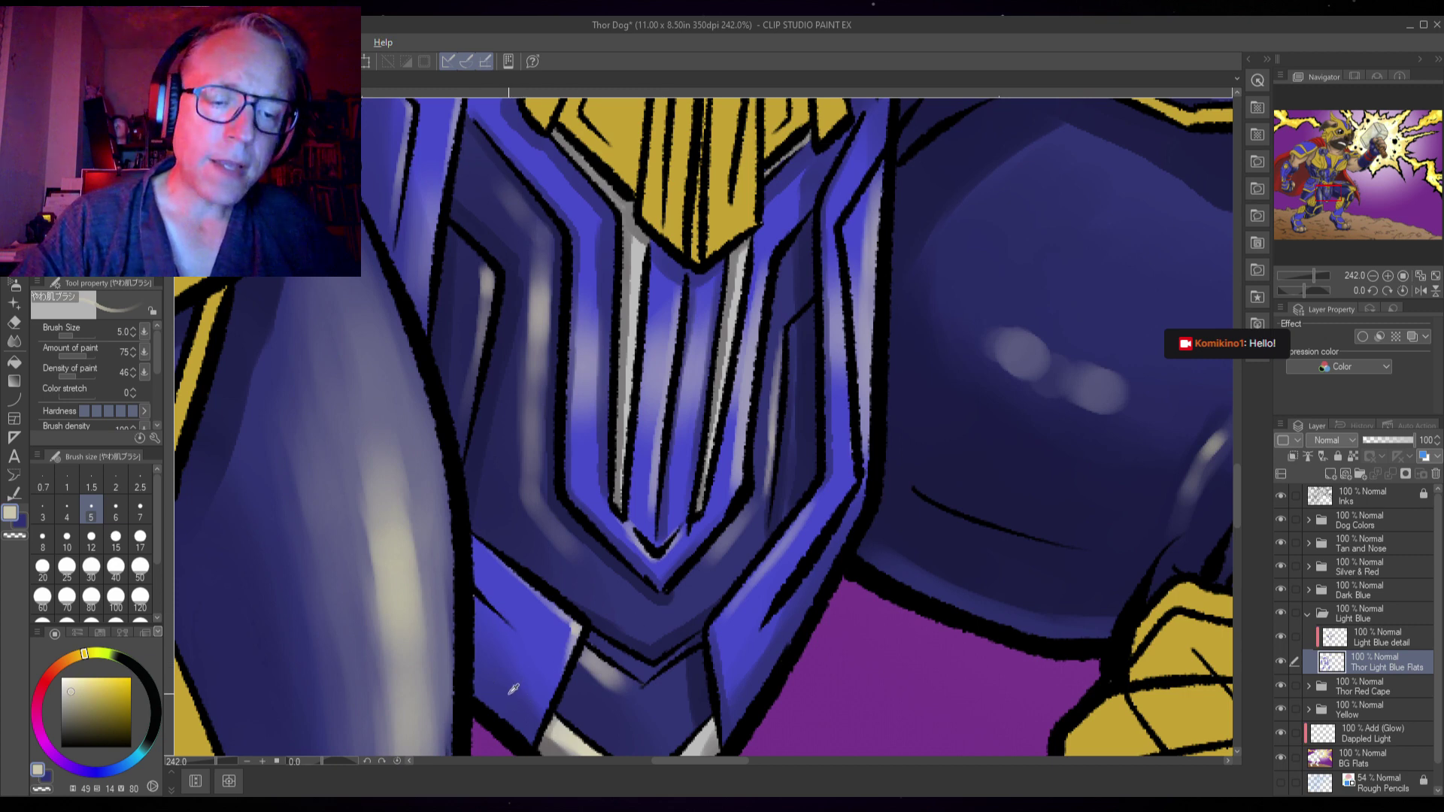
{"action": "left_click", "coordinate": [557, 627], "text": "alt"}
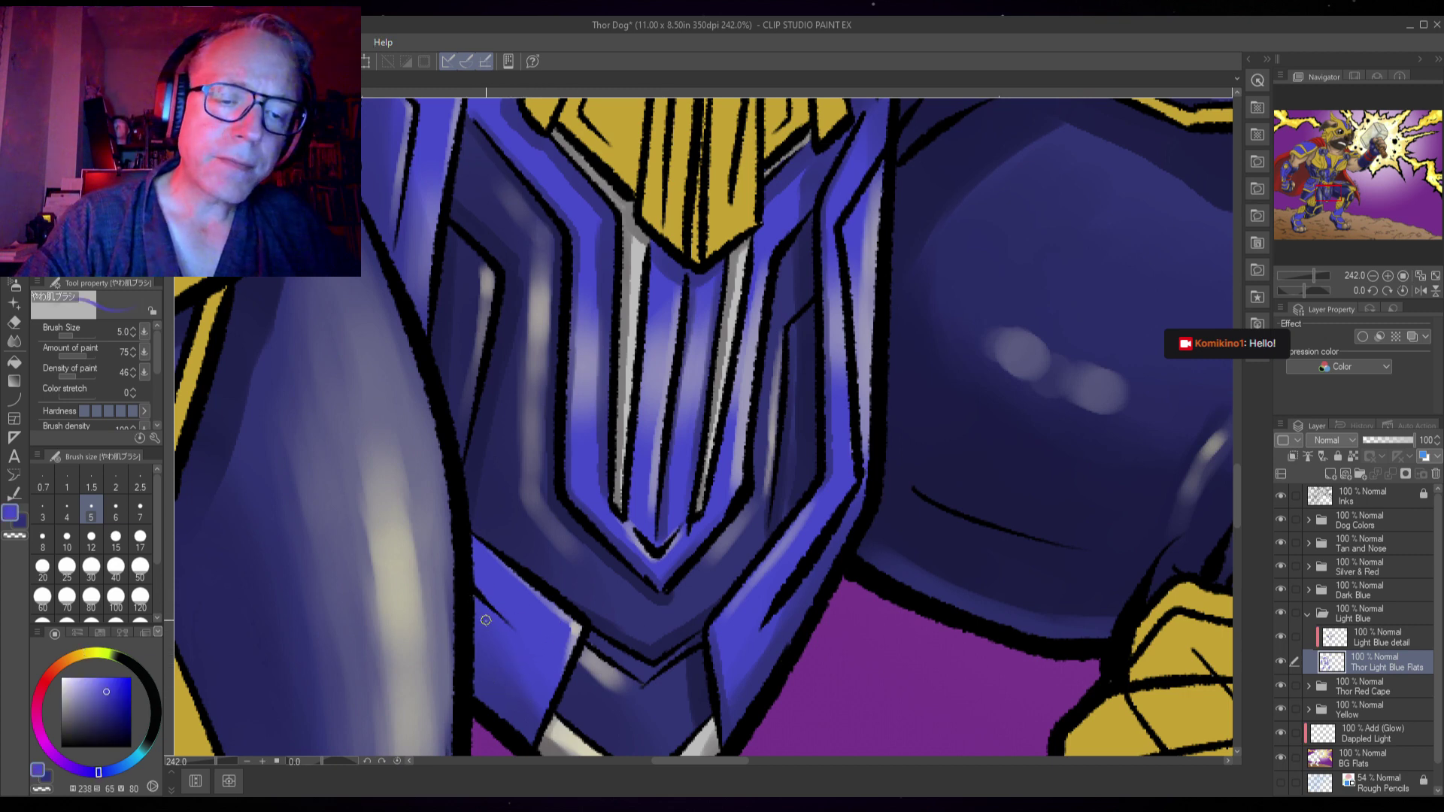
{"action": "left_click", "coordinate": [1337, 456]}
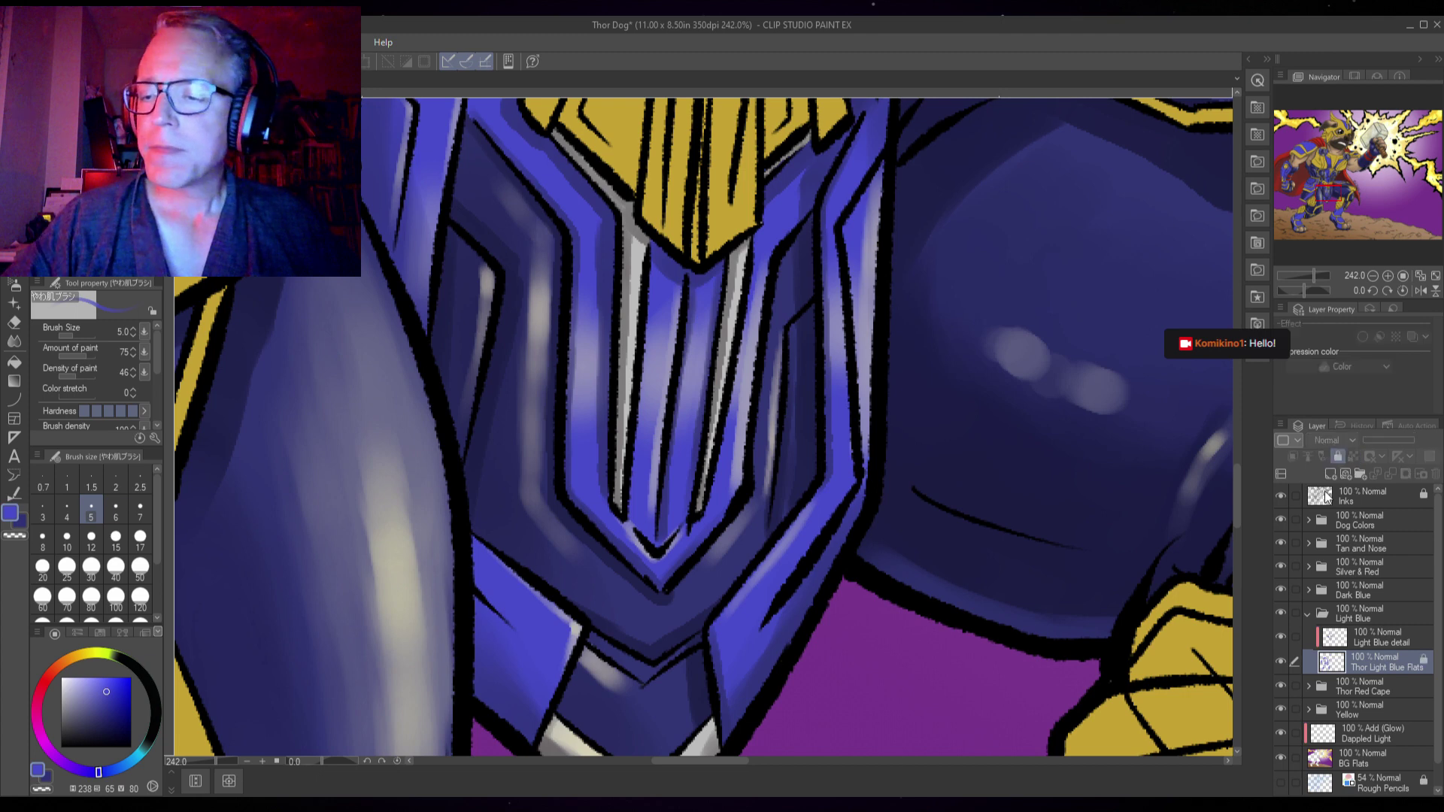
{"action": "left_click", "coordinate": [1390, 640]}
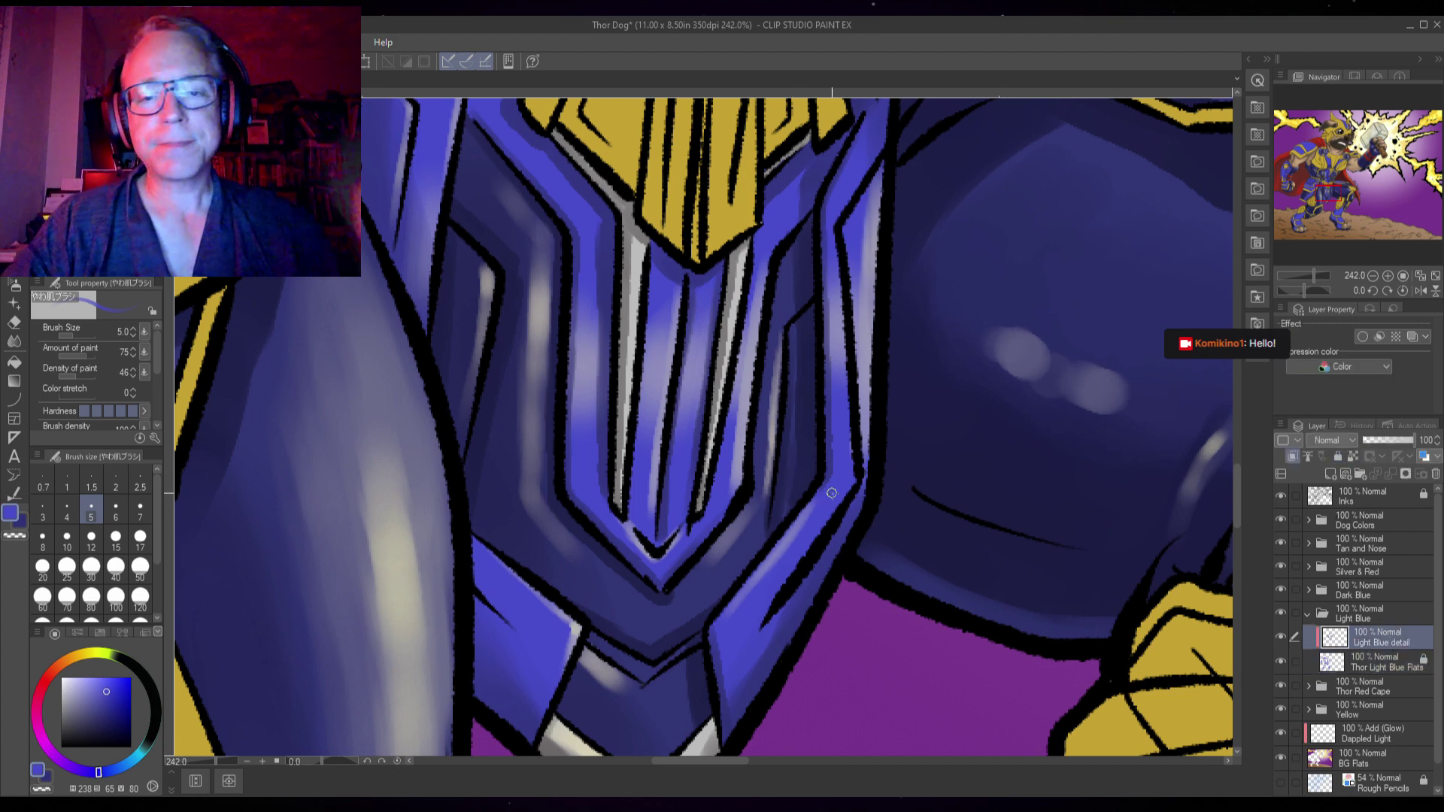
- Shade the upper blue area of the hip strap beside the belt with the dark blue shadow color at brush size 30
{"action": "scroll", "coordinate": [831, 490], "scroll_direction": "down", "scroll_amount": 6}
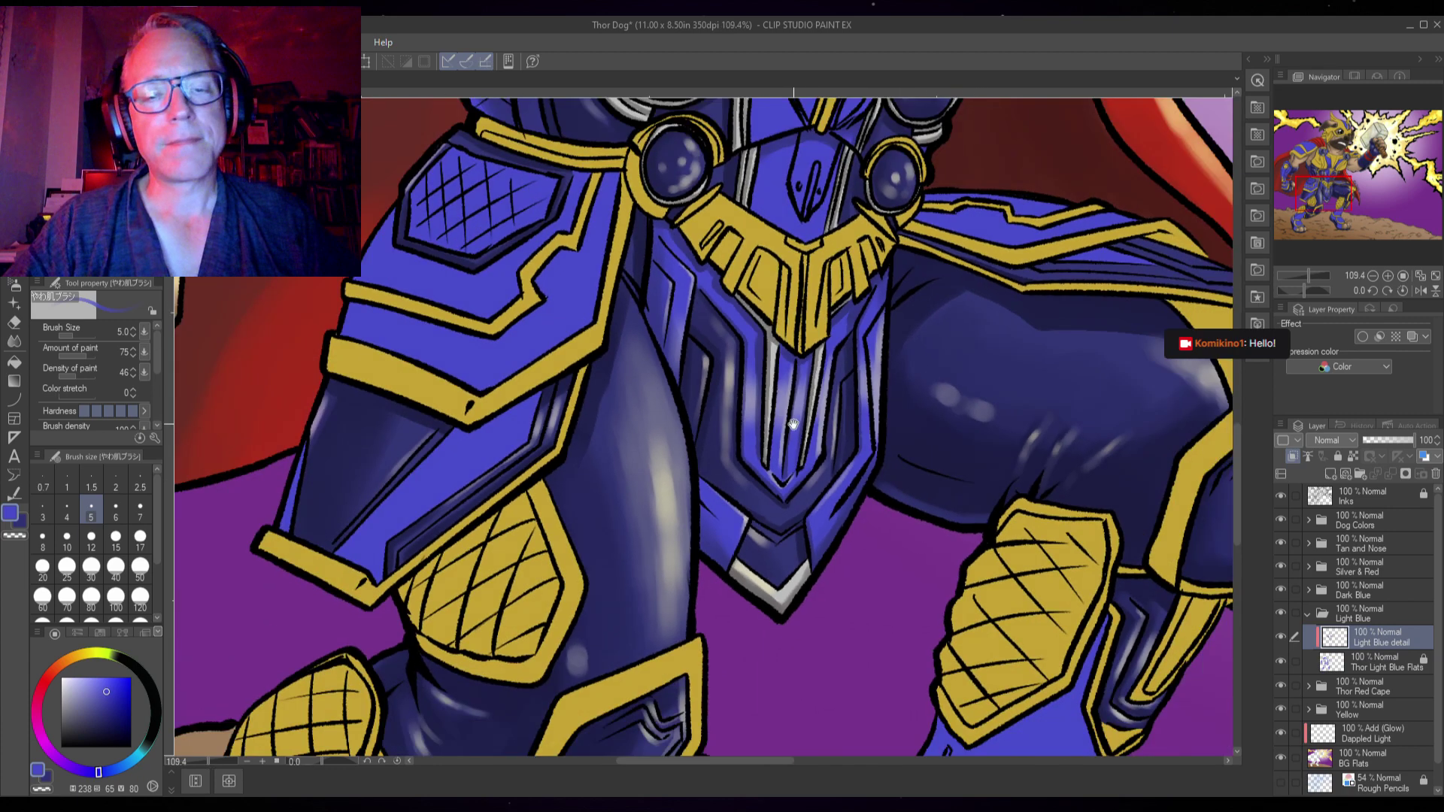
{"action": "left_click_drag", "start_coordinate": [793, 424], "coordinate": [600, 529]}
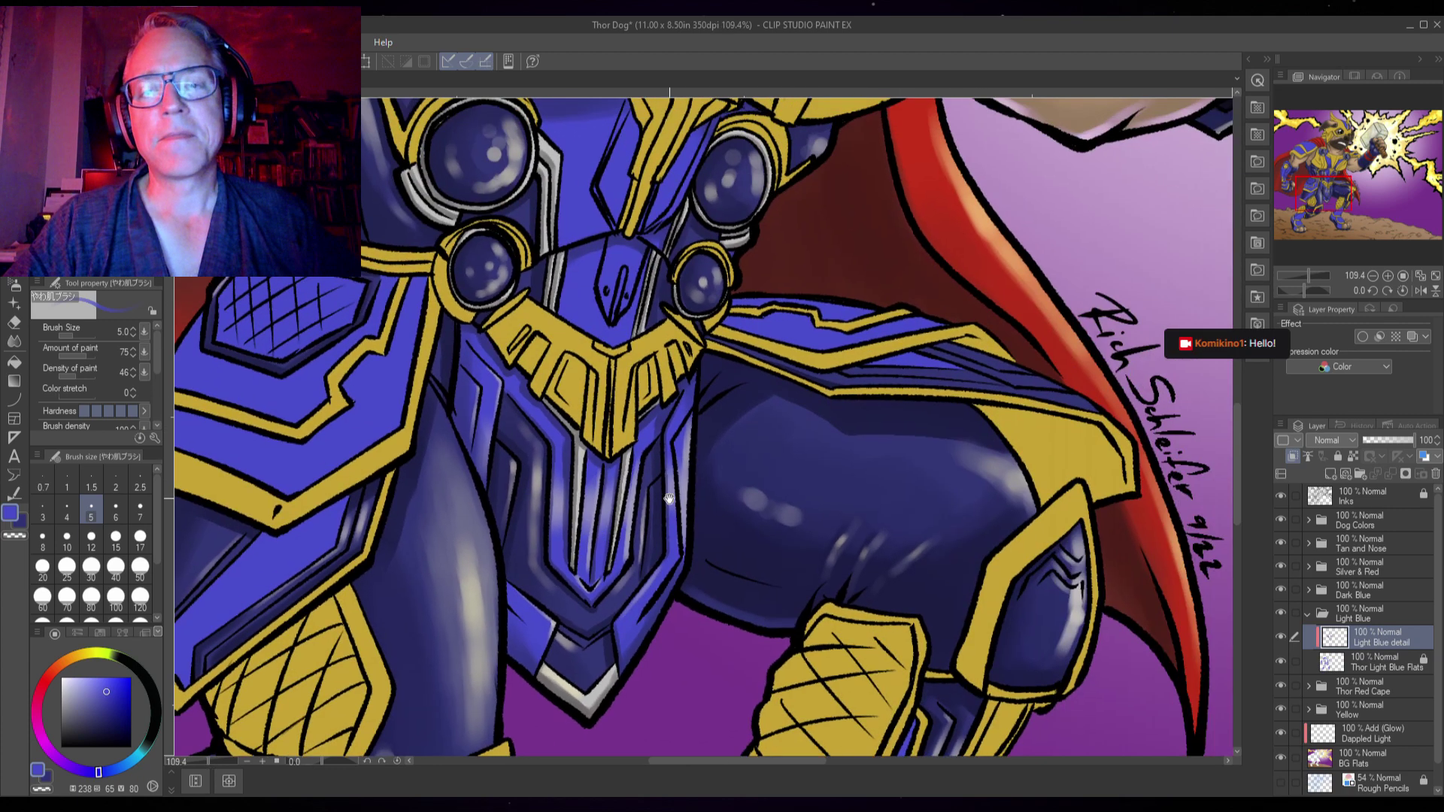
{"action": "mouse_move", "coordinate": [1060, 389]}
{"action": "left_mouse_down"}
{"action": "mouse_move", "coordinate": [1013, 359]}
{"action": "mouse_move", "coordinate": [877, 451]}
{"action": "left_mouse_up"}
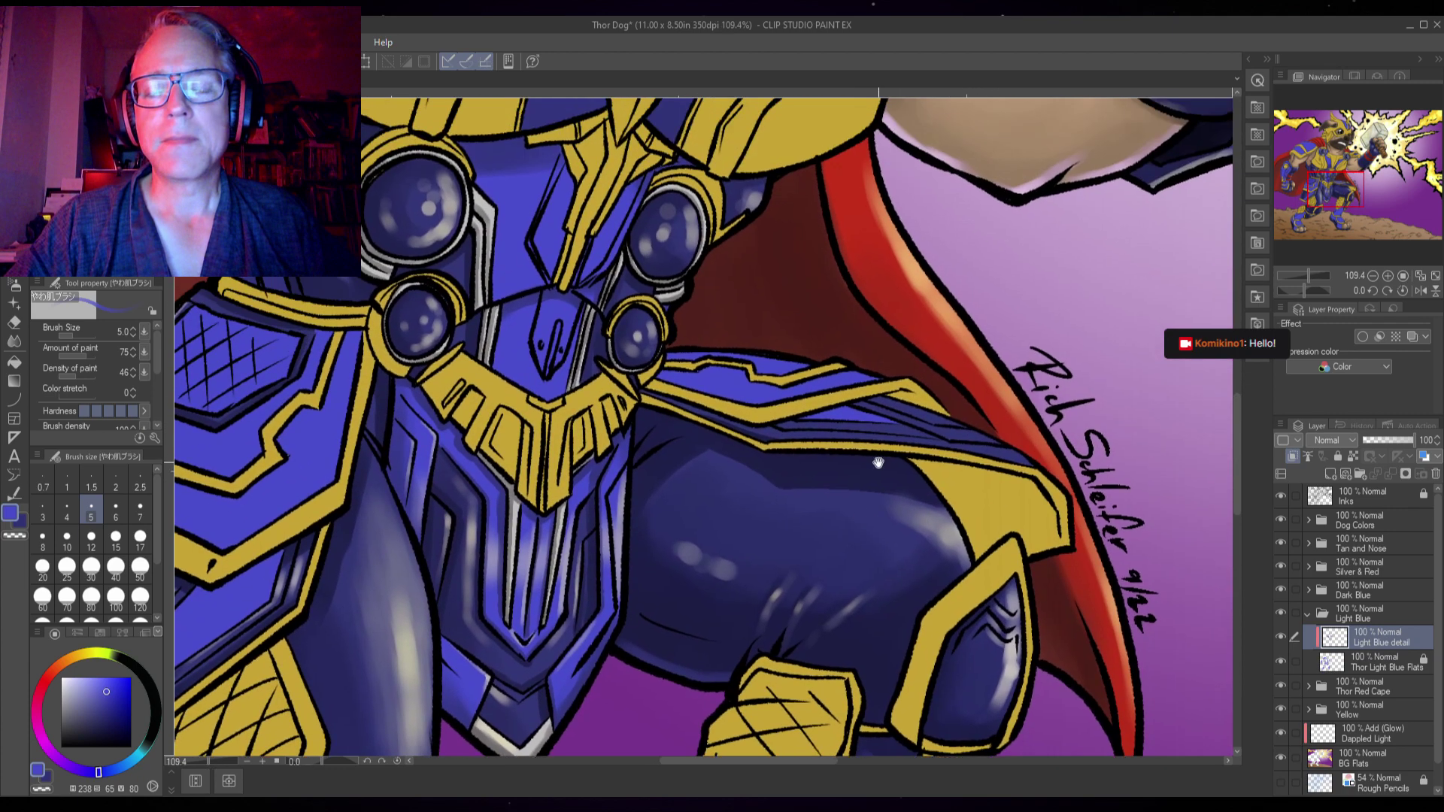
{"action": "left_click_drag", "start_coordinate": [670, 563], "coordinate": [614, 542]}
{"action": "mouse_move", "coordinate": [819, 413]}
{"action": "left_mouse_down"}
{"action": "mouse_move", "coordinate": [991, 418]}
{"action": "mouse_move", "coordinate": [872, 365]}
{"action": "left_mouse_up"}
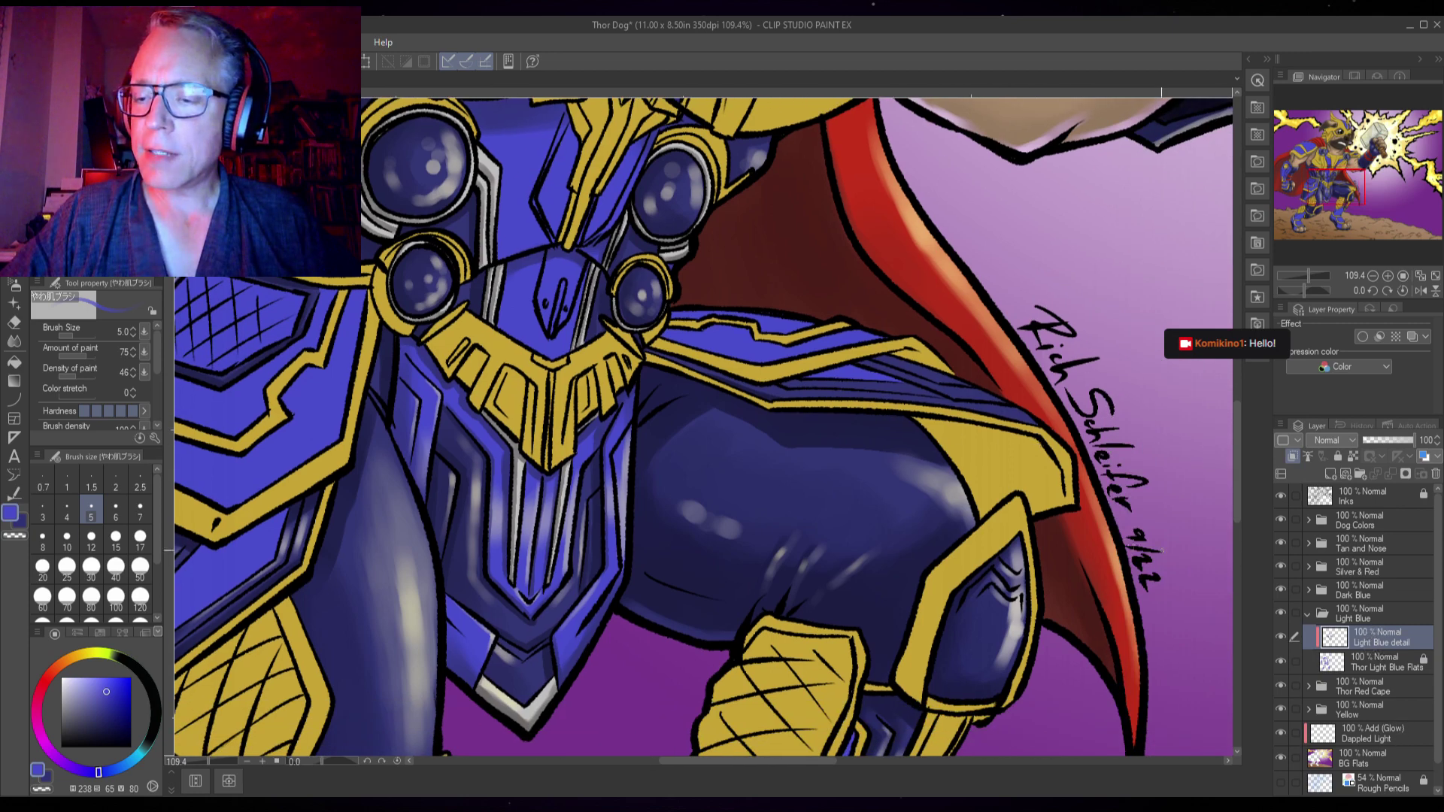
{"action": "left_click_drag", "start_coordinate": [787, 435], "coordinate": [835, 497]}
{"action": "scroll", "coordinate": [742, 408], "scroll_direction": "up", "scroll_amount": 1}
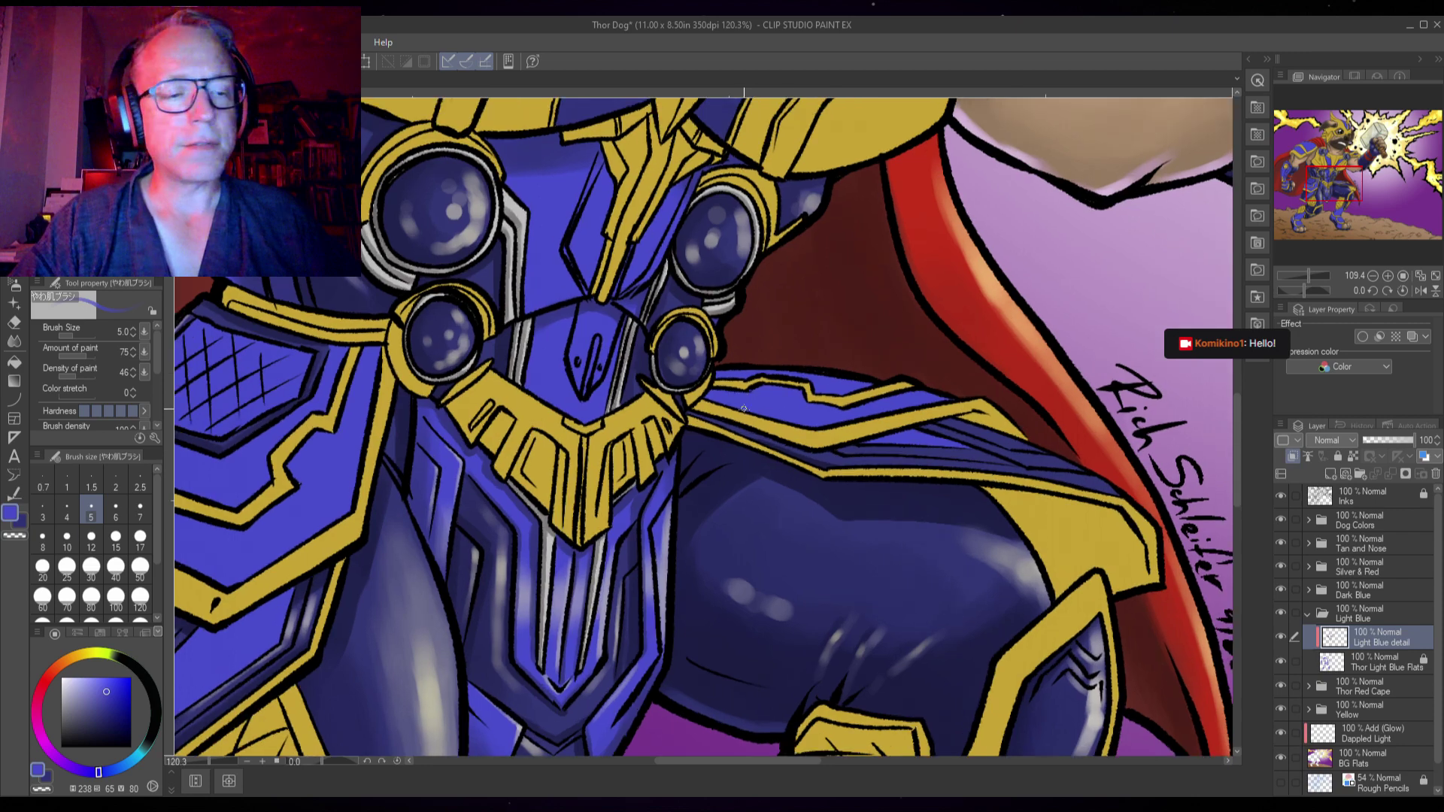
{"action": "scroll", "coordinate": [743, 408], "scroll_direction": "up", "scroll_amount": 4}
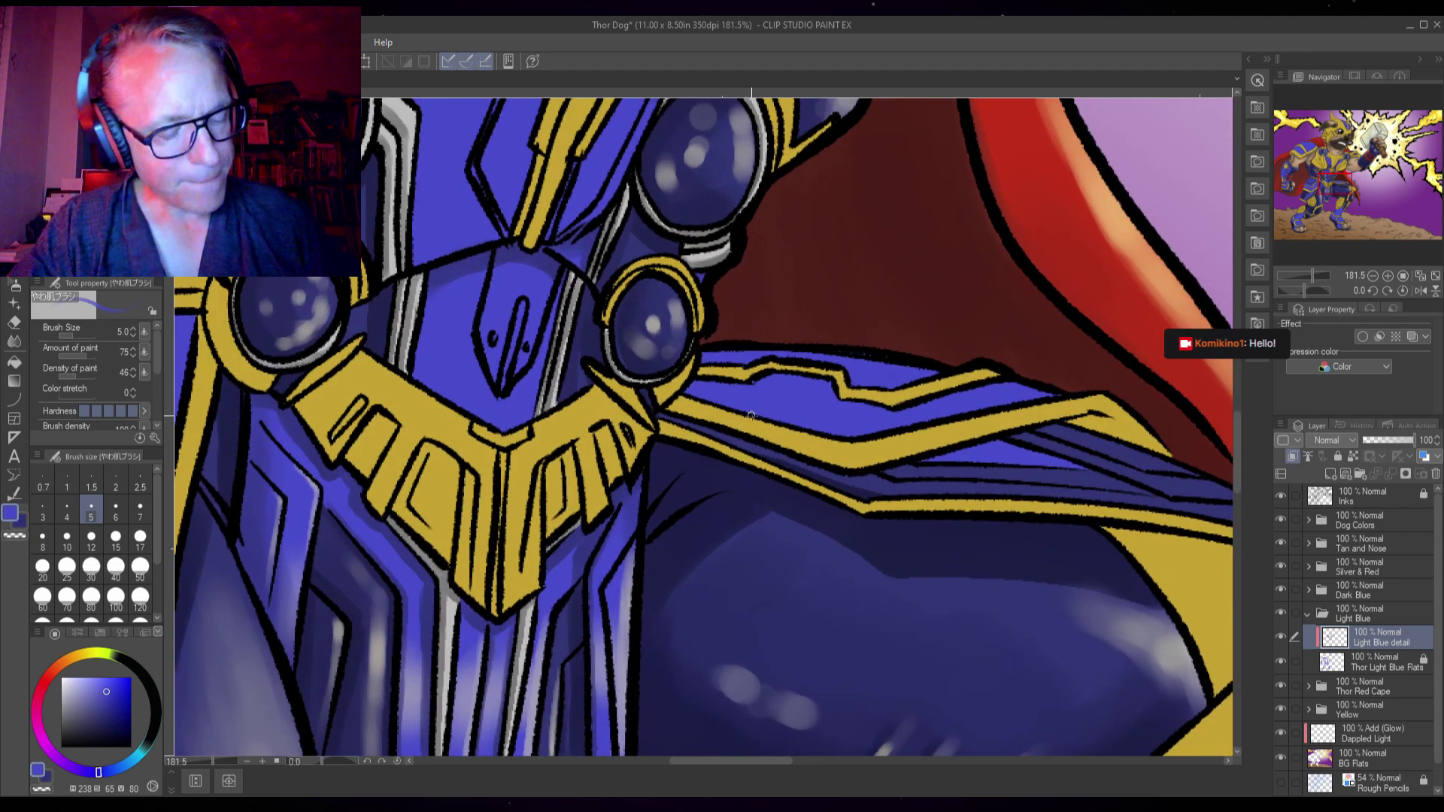
{"action": "left_click", "coordinate": [748, 410], "text": "alt"}
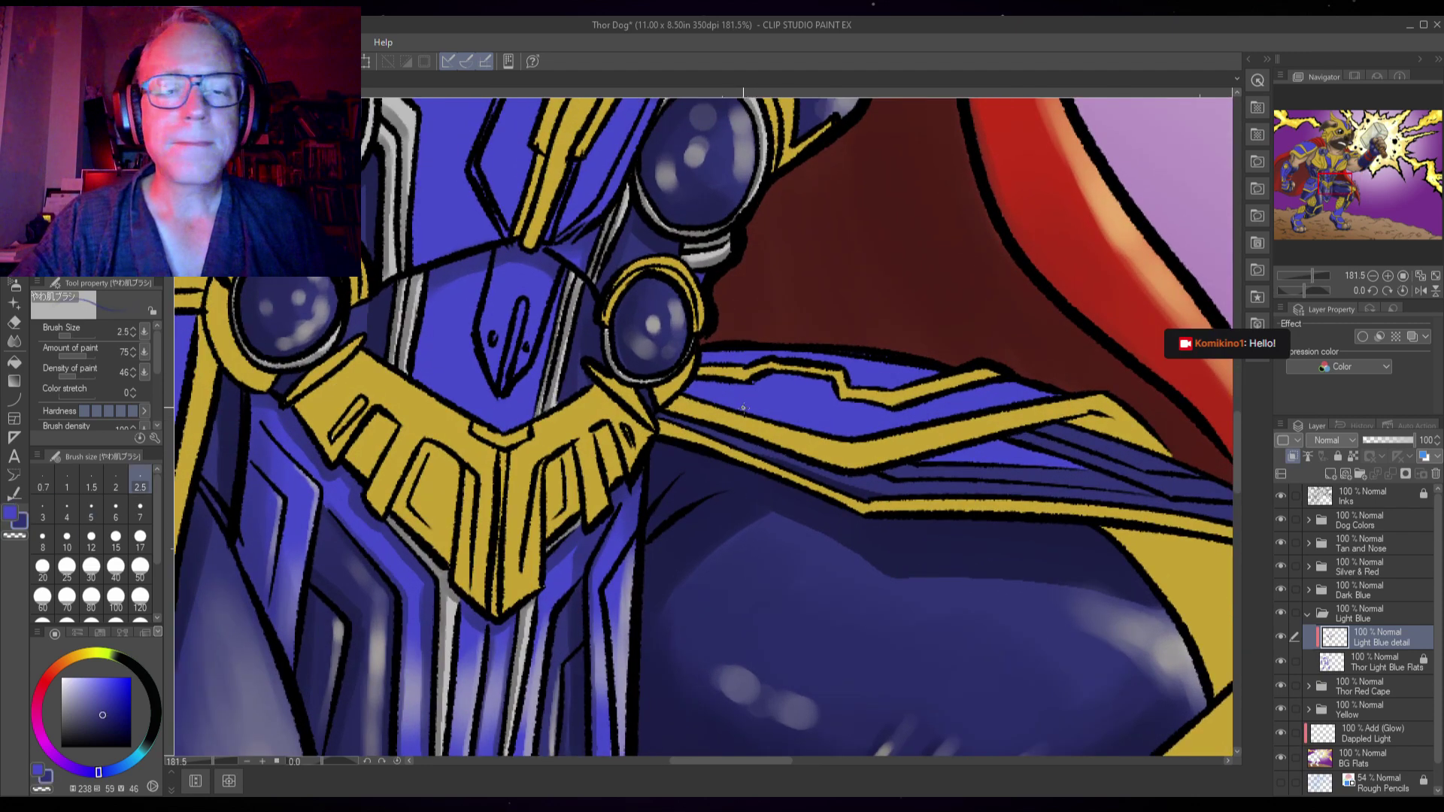
{"action": "key", "text": "bracketleft"}
{"action": "key", "text": "bracketright"}
{"action": "key", "text": "bracketright"}
{"action": "key", "text": "bracketright"}
{"action": "key", "text": "bracketright"}
{"action": "key", "text": "bracketright"}
{"action": "key", "text": "bracketright"}
{"action": "key", "text": "bracketright"}
{"action": "key", "text": "bracketright"}
{"action": "key", "text": "bracketright"}
{"action": "key", "text": "bracketright"}
{"action": "key", "text": "bracketright"}
{"action": "key", "text": "bracketright"}
{"action": "key", "text": "bracketright"}
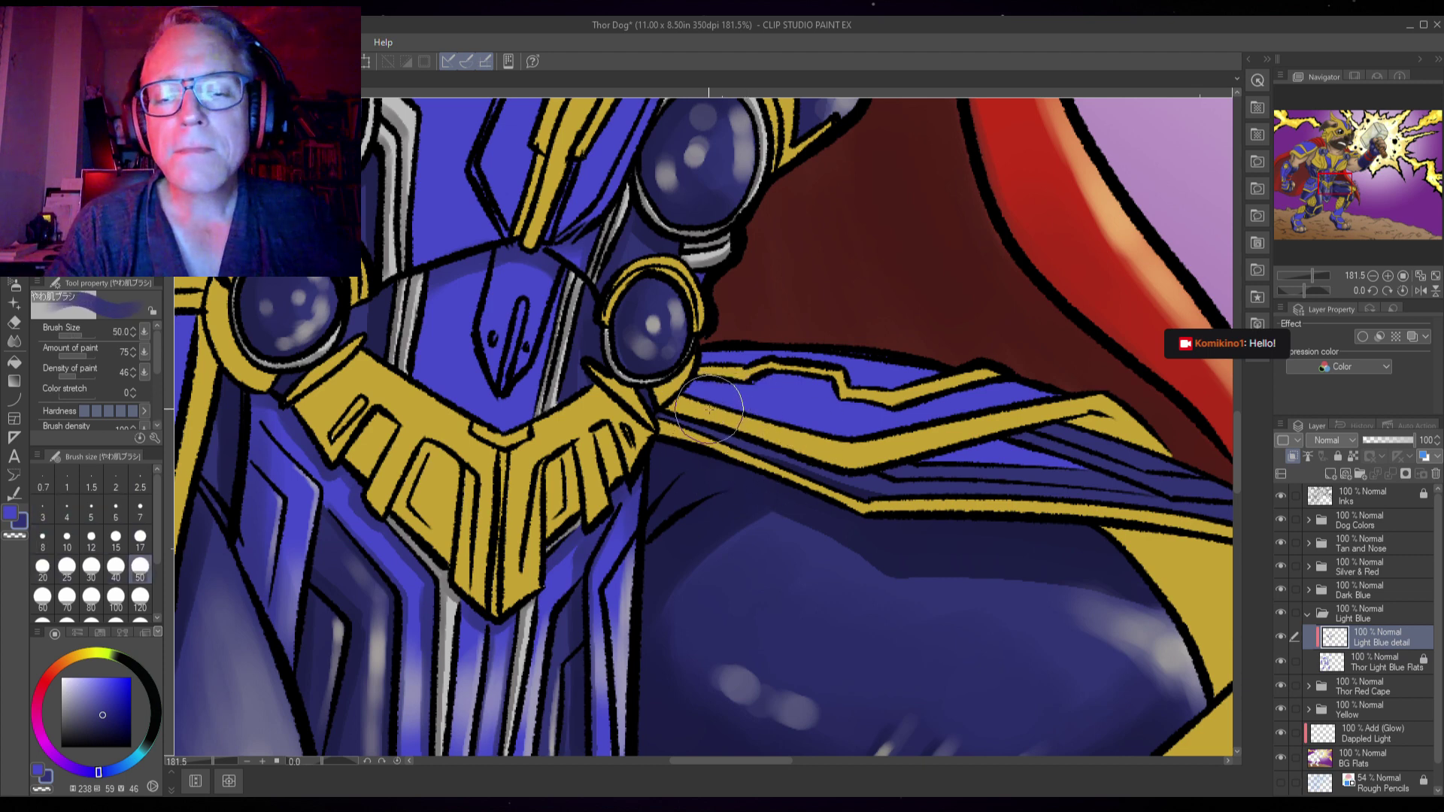
{"action": "key", "text": "bracketleft"}
{"action": "key", "text": "bracketleft"}
{"action": "key", "text": "bracketleft"}
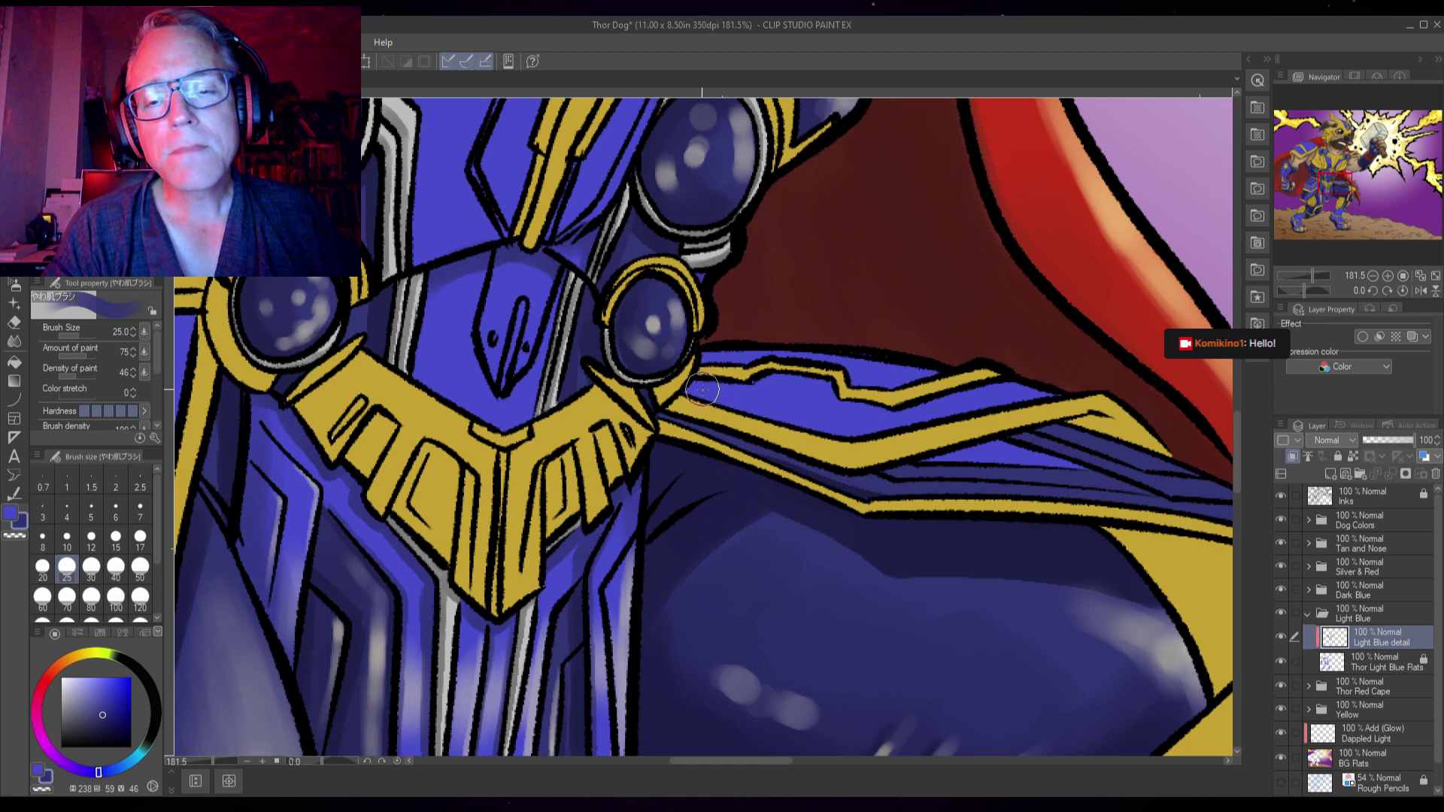
{"action": "key", "text": "bracketright"}
{"action": "mouse_move", "coordinate": [704, 390]}
{"action": "left_mouse_down"}
{"action": "mouse_move", "coordinate": [880, 436]}
{"action": "mouse_move", "coordinate": [701, 392]}
{"action": "mouse_move", "coordinate": [957, 427]}
{"action": "mouse_move", "coordinate": [788, 391]}
{"action": "mouse_move", "coordinate": [889, 420]}
{"action": "mouse_move", "coordinate": [751, 429]}
{"action": "mouse_move", "coordinate": [981, 414]}
{"action": "mouse_move", "coordinate": [872, 387]}
{"action": "mouse_move", "coordinate": [680, 380]}
{"action": "mouse_move", "coordinate": [936, 404]}
{"action": "mouse_move", "coordinate": [714, 396]}
{"action": "left_mouse_up"}
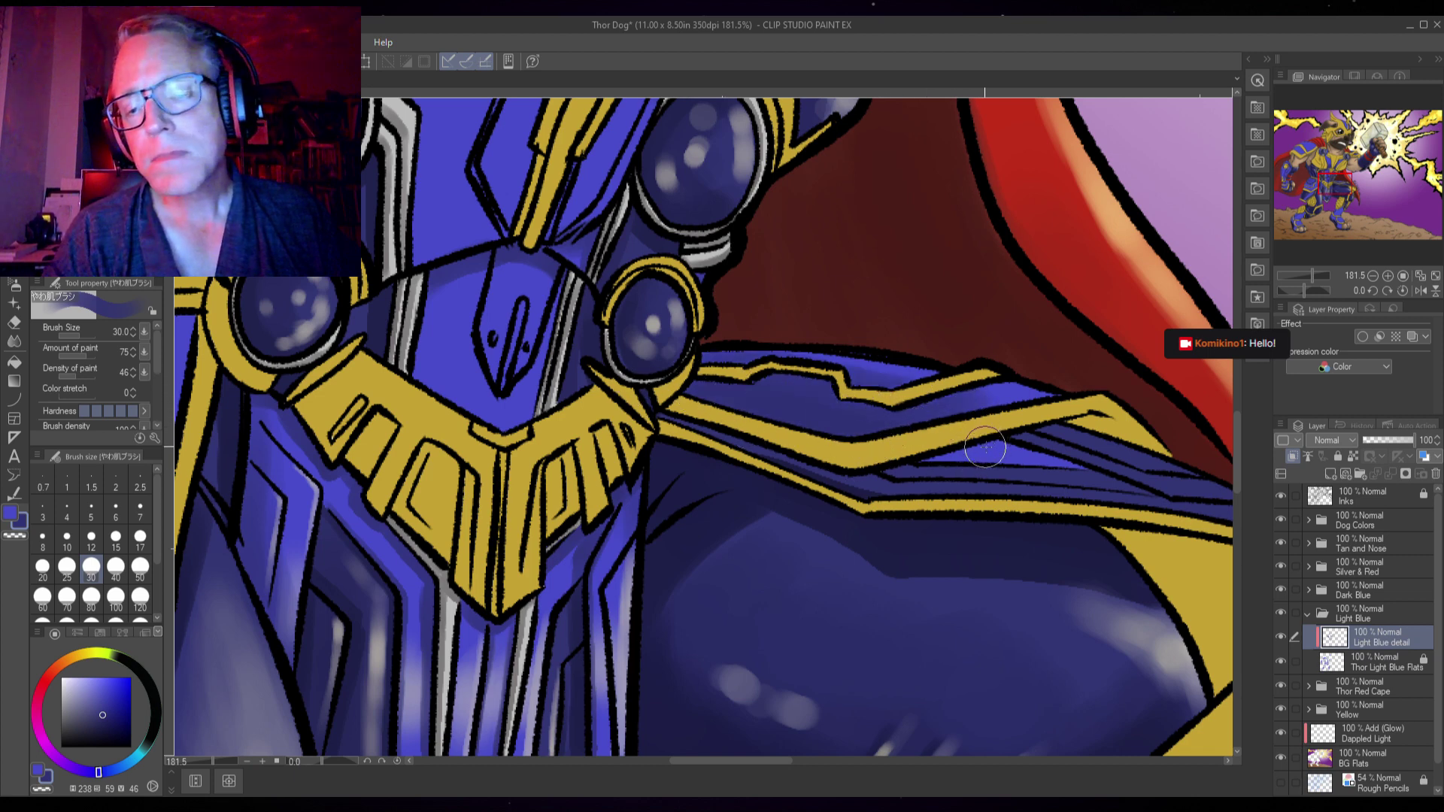
- Reduce the brush size to 15 and shade the narrow blue section below the hip strap's gold band in dark blue
{"action": "key", "text": "bracketleft"}
{"action": "key", "text": "bracketleft"}
{"action": "key", "text": "bracketleft"}
{"action": "key", "text": "bracketleft"}
{"action": "mouse_move", "coordinate": [987, 444]}
{"action": "left_mouse_down"}
{"action": "mouse_move", "coordinate": [926, 464]}
{"action": "mouse_move", "coordinate": [958, 448]}
{"action": "mouse_move", "coordinate": [933, 464]}
{"action": "mouse_move", "coordinate": [1118, 472]}
{"action": "left_mouse_up"}
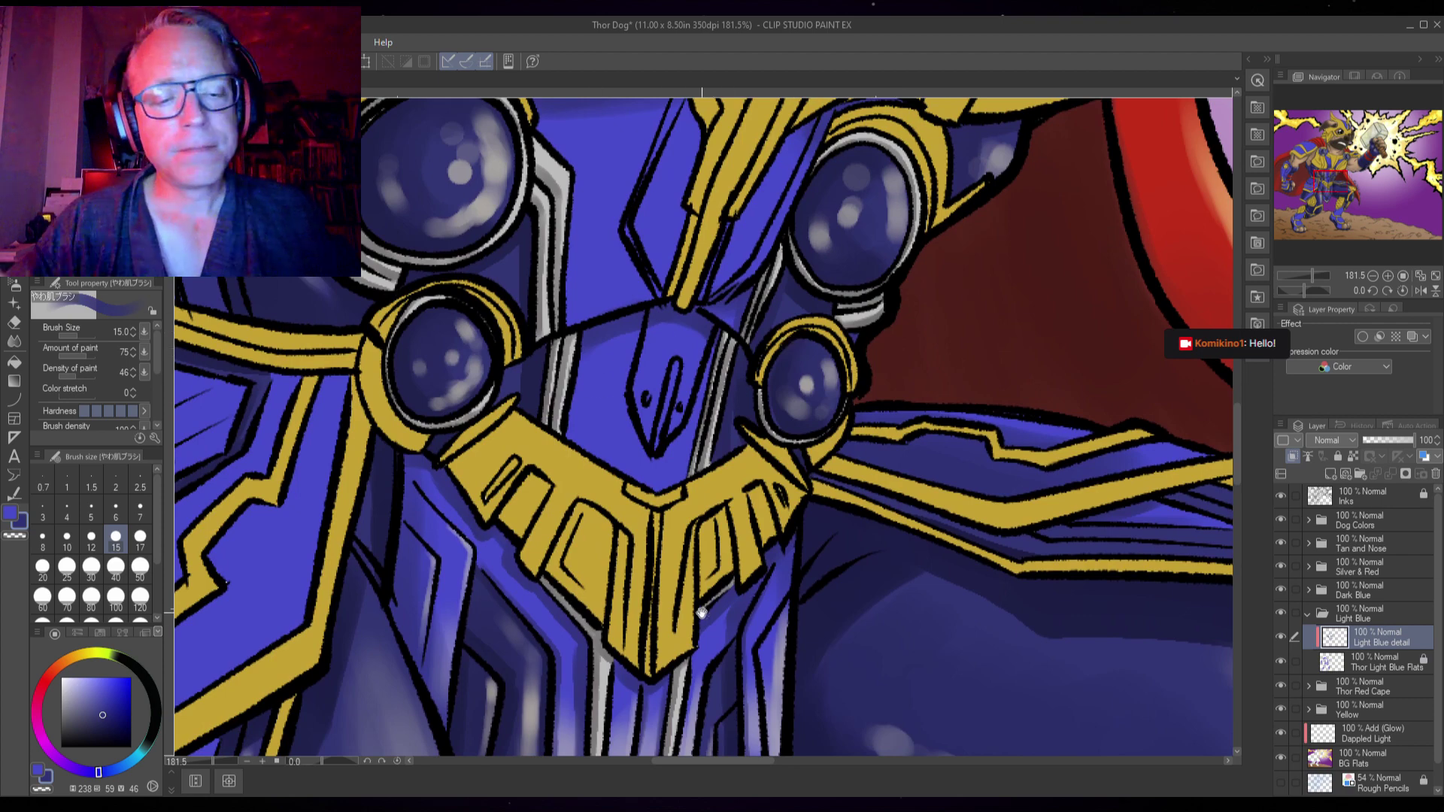
- Pick the pale beige highlight color from the thigh and adjust it to a lighter cream
{"action": "scroll", "coordinate": [752, 383], "scroll_direction": "down", "scroll_amount": 4}
{"action": "left_click", "coordinate": [707, 426], "text": "alt"}
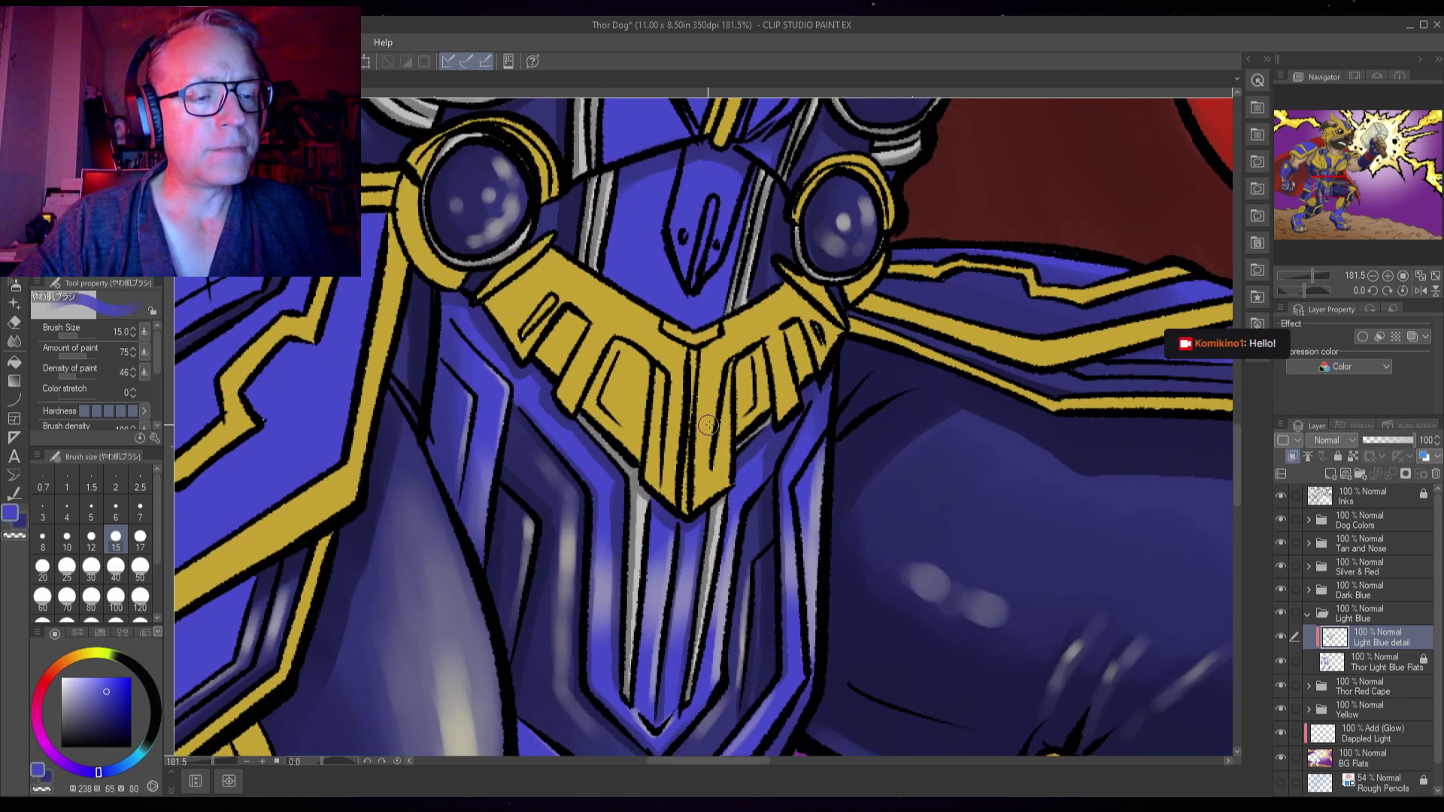
{"action": "left_click", "coordinate": [464, 732], "text": "alt"}
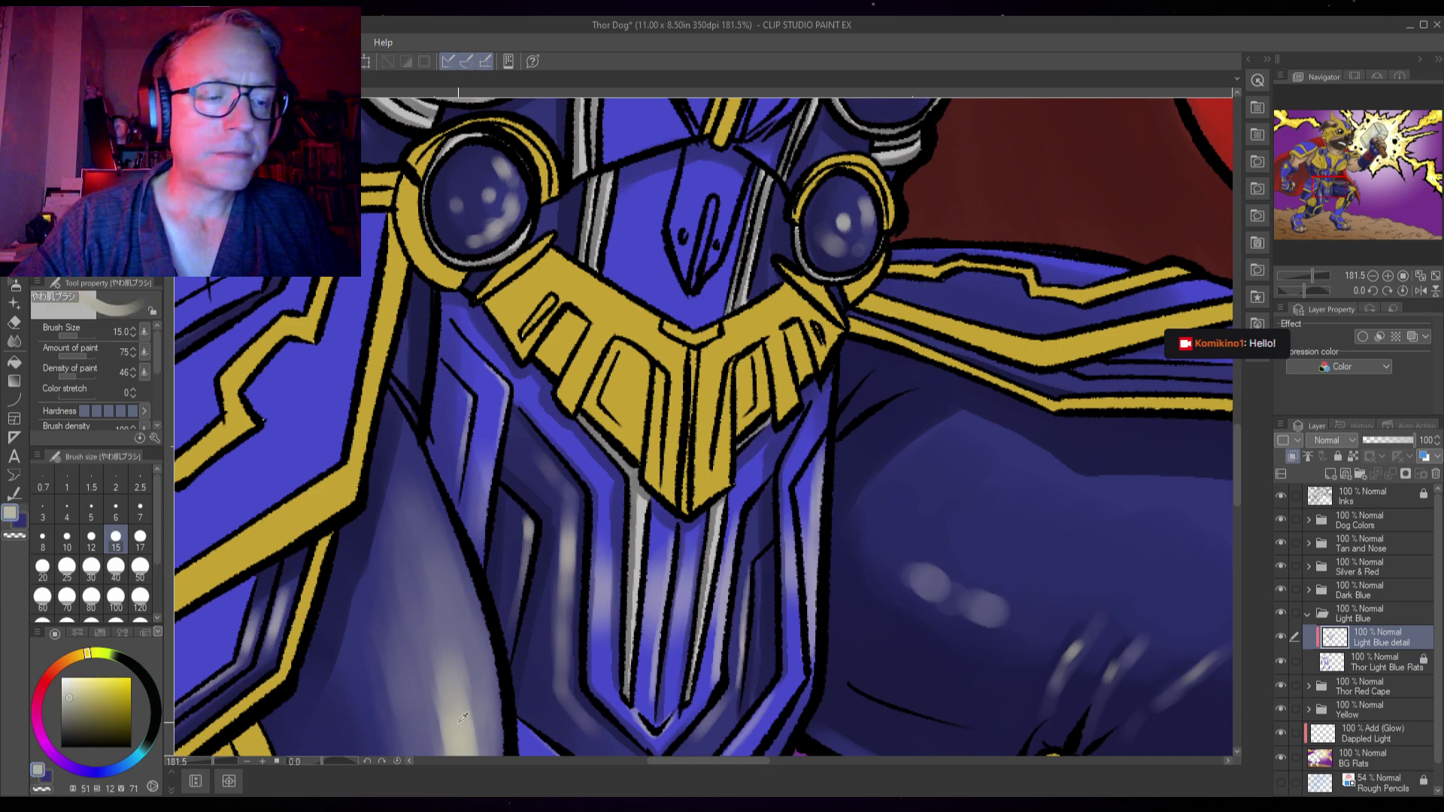
{"action": "left_click_drag", "start_coordinate": [73, 695], "coordinate": [76, 687]}
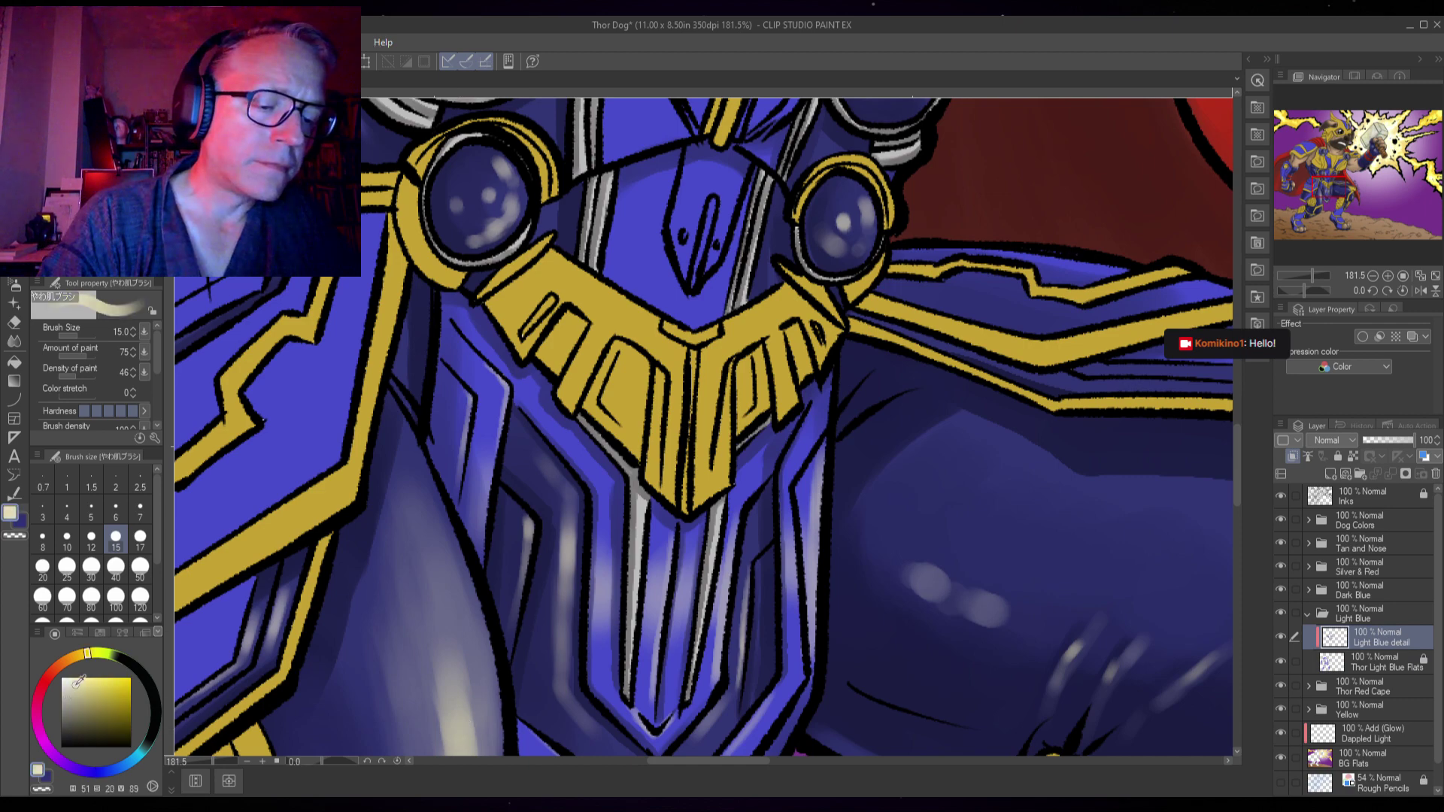
- Paint soft pale highlights on the blue abdomen plate above the gold belt with brush size 25
{"action": "scroll", "coordinate": [692, 449], "scroll_direction": "up", "scroll_amount": 6}
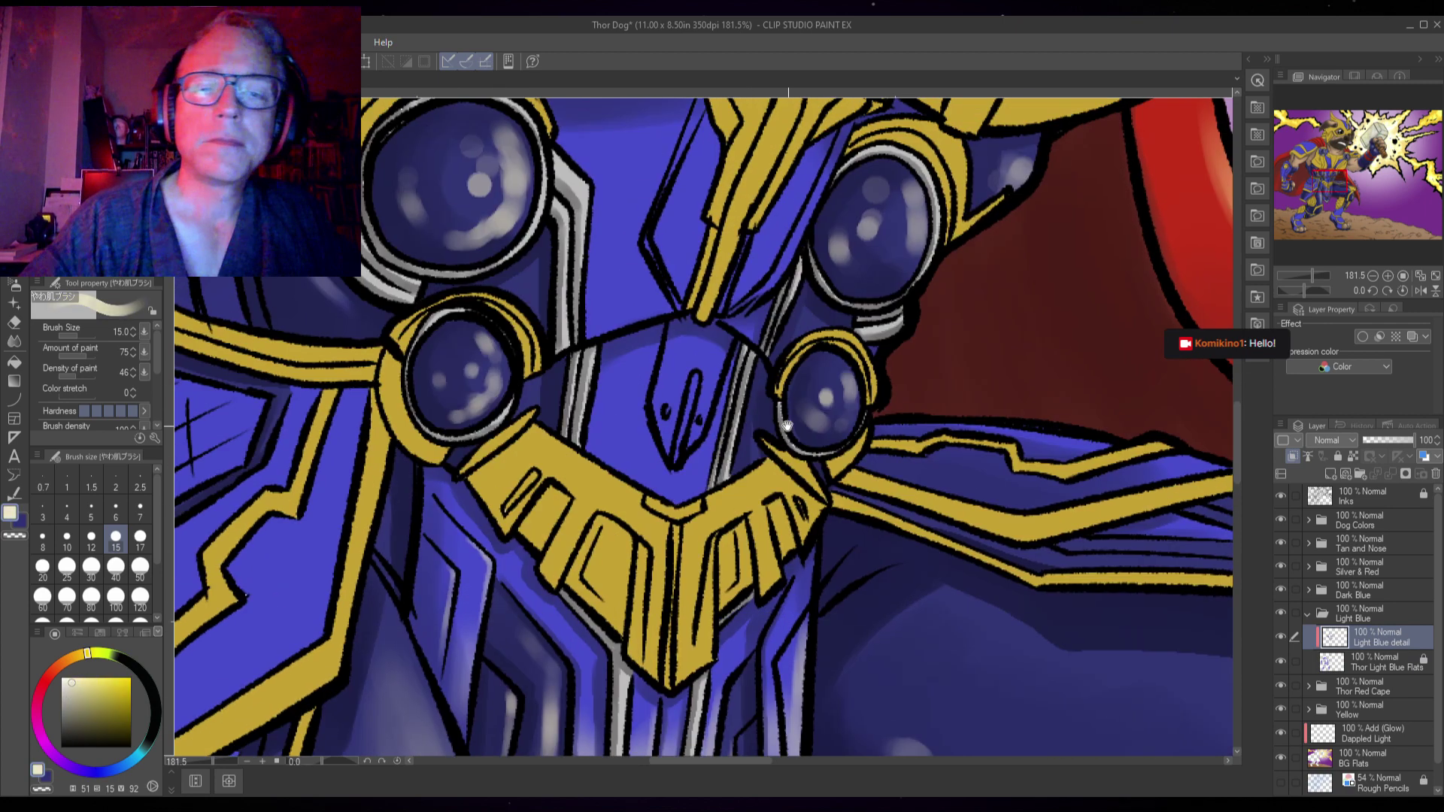
{"action": "key", "text": "bracketright"}
{"action": "key", "text": "bracketright"}
{"action": "key", "text": "bracketright"}
{"action": "key", "text": "bracketright"}
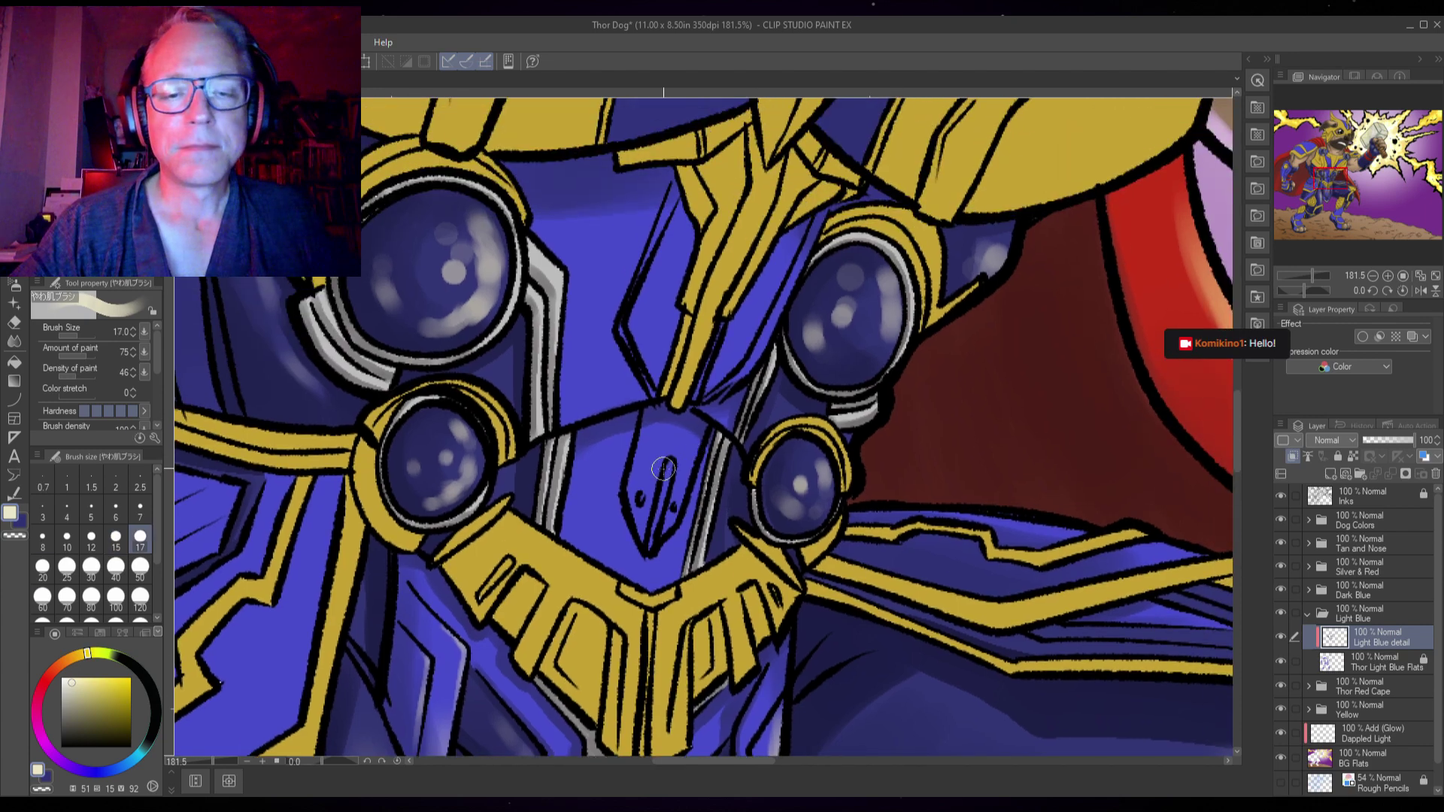
{"action": "key", "text": "bracketleft"}
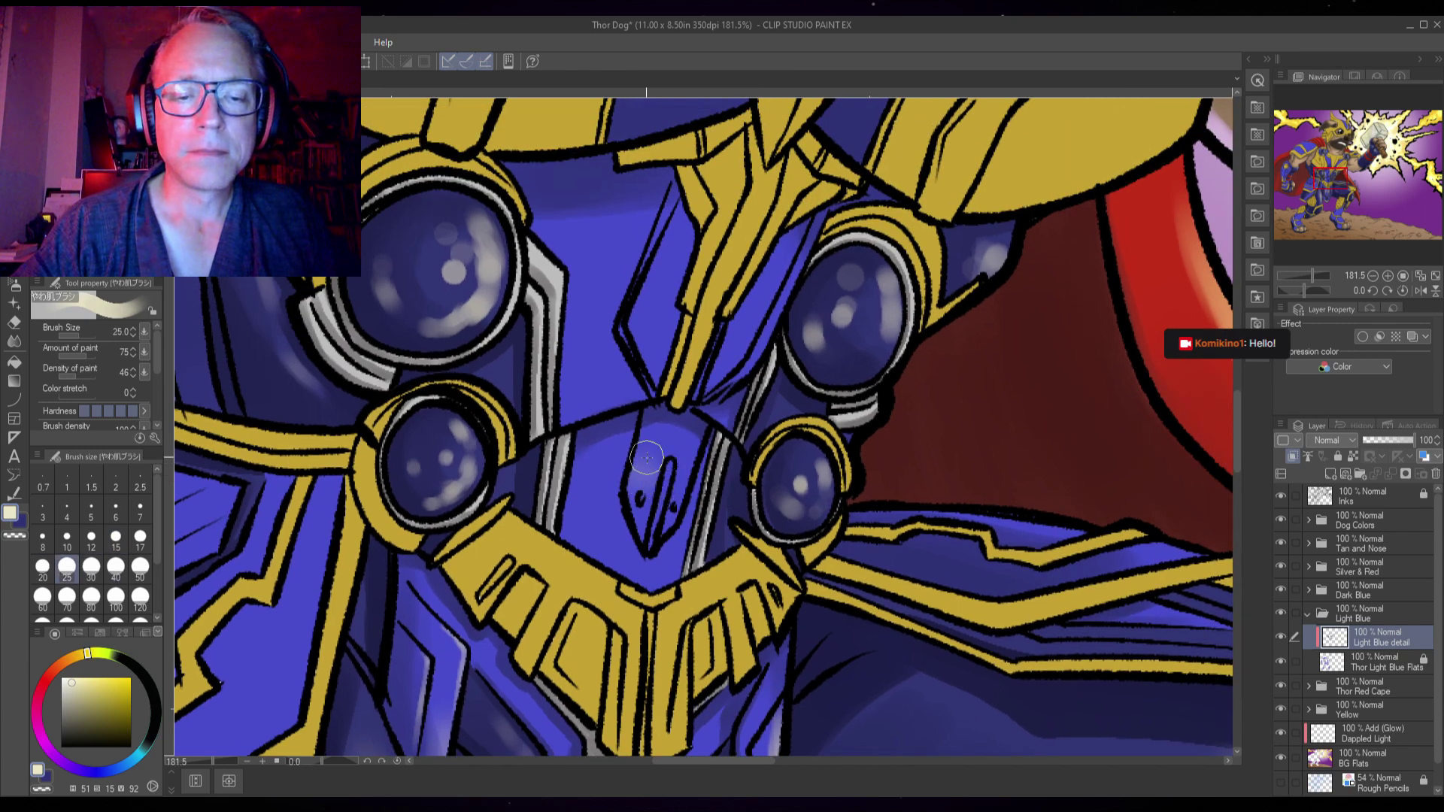
{"action": "mouse_move", "coordinate": [642, 482]}
{"action": "left_mouse_down"}
{"action": "mouse_move", "coordinate": [670, 470]}
{"action": "mouse_move", "coordinate": [677, 510]}
{"action": "mouse_move", "coordinate": [687, 470]}
{"action": "mouse_move", "coordinate": [688, 515]}
{"action": "mouse_move", "coordinate": [658, 473]}
{"action": "mouse_move", "coordinate": [640, 502]}
{"action": "mouse_move", "coordinate": [612, 501]}
{"action": "mouse_move", "coordinate": [602, 476]}
{"action": "mouse_move", "coordinate": [576, 510]}
{"action": "mouse_move", "coordinate": [563, 545]}
{"action": "mouse_move", "coordinate": [578, 609]}
{"action": "mouse_move", "coordinate": [578, 467]}
{"action": "mouse_move", "coordinate": [570, 562]}
{"action": "mouse_move", "coordinate": [621, 457]}
{"action": "mouse_move", "coordinate": [618, 474]}
{"action": "mouse_move", "coordinate": [572, 504]}
{"action": "mouse_move", "coordinate": [565, 540]}
{"action": "mouse_move", "coordinate": [595, 458]}
{"action": "mouse_move", "coordinate": [630, 560]}
{"action": "left_mouse_up"}
{"action": "left_click_drag", "start_coordinate": [605, 503], "coordinate": [606, 555]}
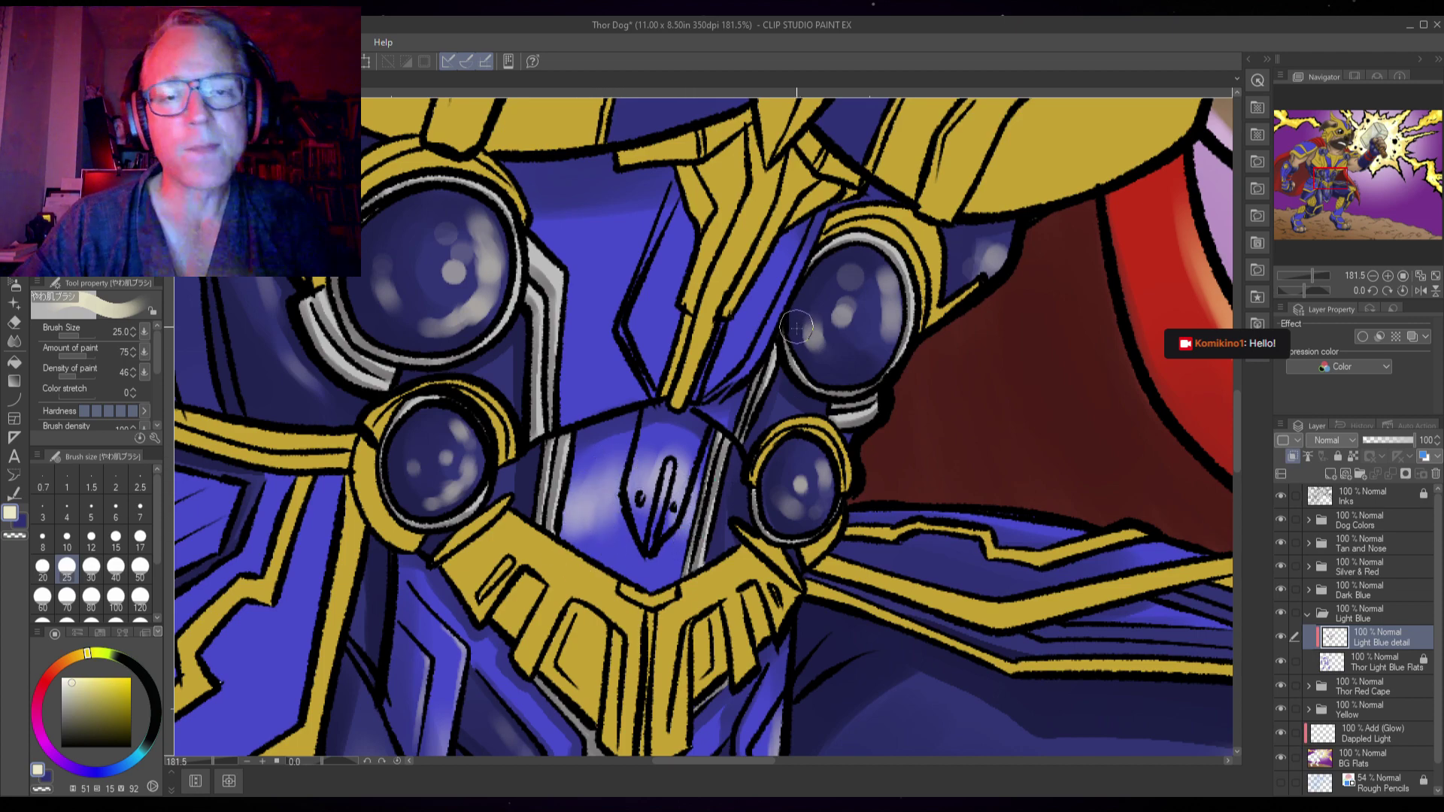
{"action": "left_click_drag", "start_coordinate": [760, 309], "coordinate": [718, 425]}
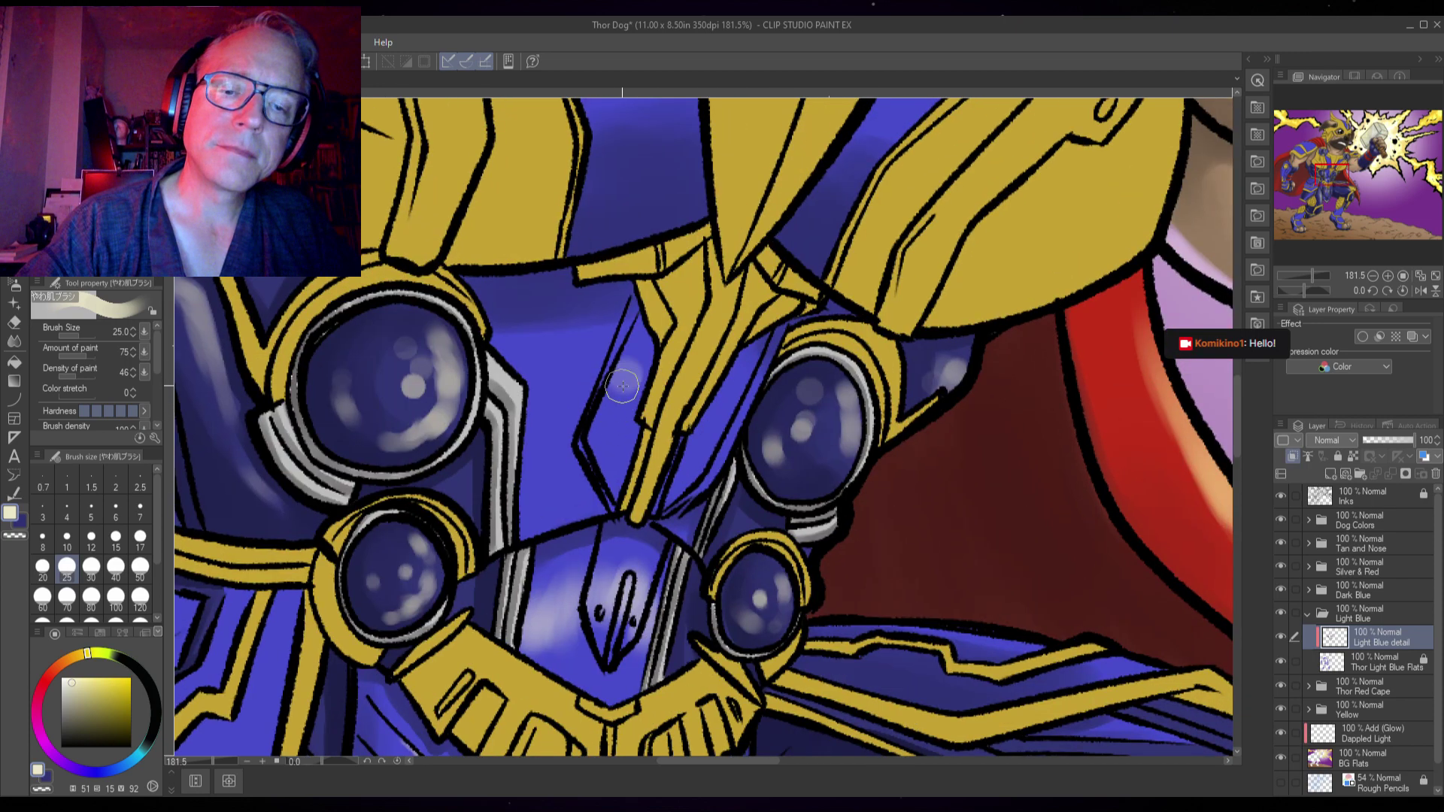
{"action": "mouse_move", "coordinate": [622, 386]}
{"action": "left_mouse_down"}
{"action": "mouse_move", "coordinate": [633, 362]}
{"action": "mouse_move", "coordinate": [602, 432]}
{"action": "left_mouse_up"}
{"action": "key", "text": "ctrl+z"}
{"action": "key", "text": "ctrl+z"}
{"action": "key", "text": "ctrl+z"}
{"action": "key", "text": "ctrl+z"}
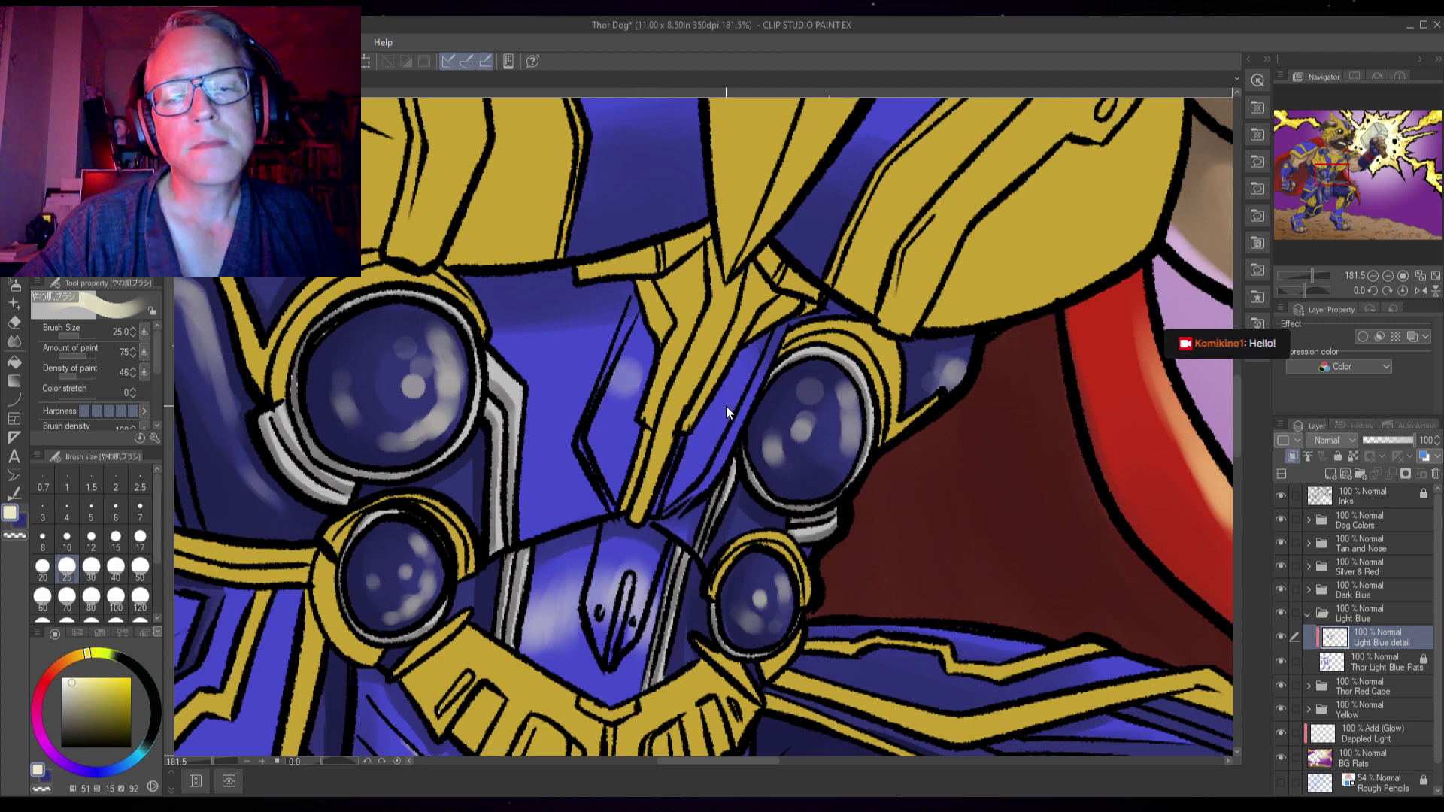
- Reduce the brush size to 12 and paint pale highlights on the blue chest panels on both sides of the gold centerpiece
{"action": "key", "text": "bracketleft"}
{"action": "key", "text": "bracketleft"}
{"action": "key", "text": "bracketleft"}
{"action": "key", "text": "bracketleft"}
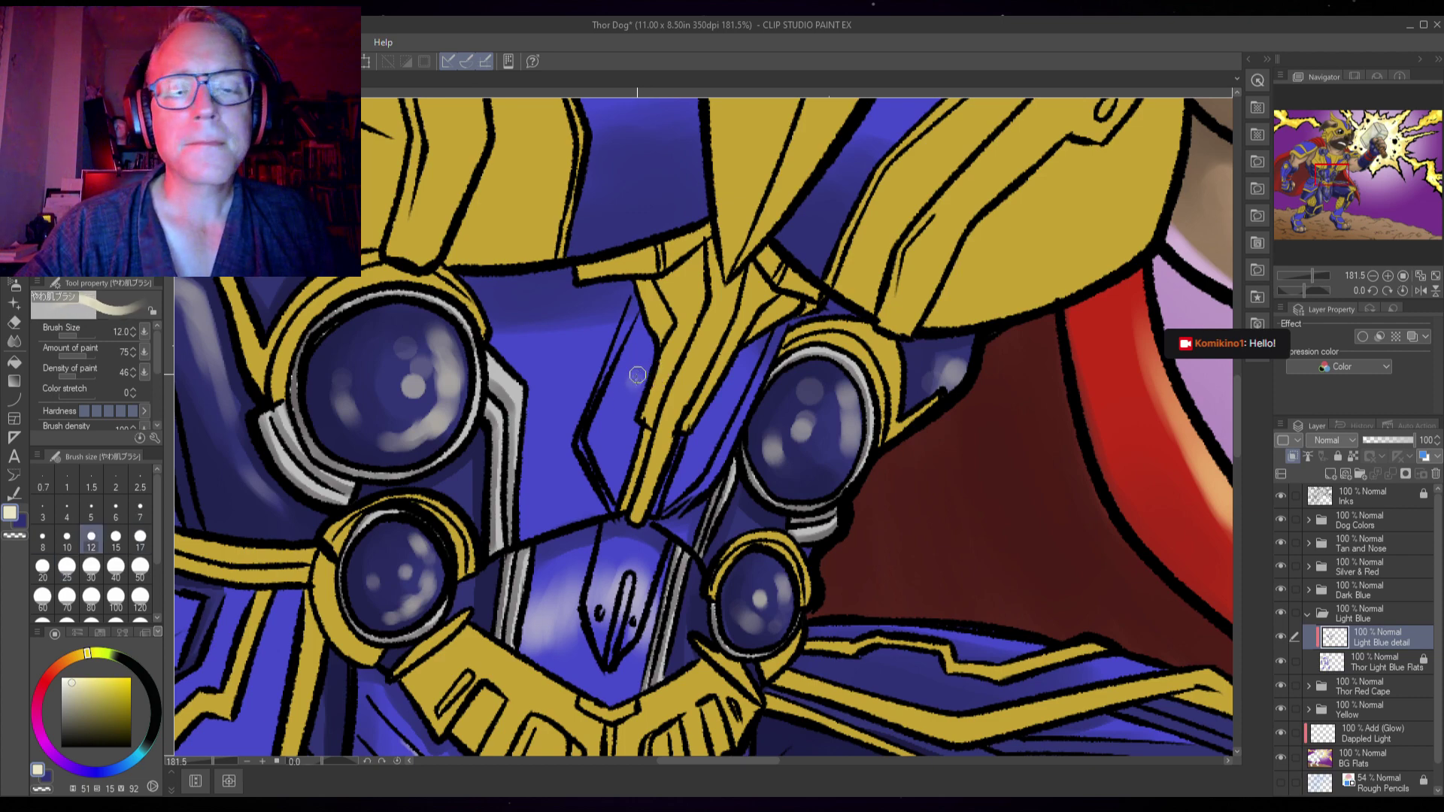
{"action": "left_click_drag", "start_coordinate": [638, 373], "coordinate": [626, 406]}
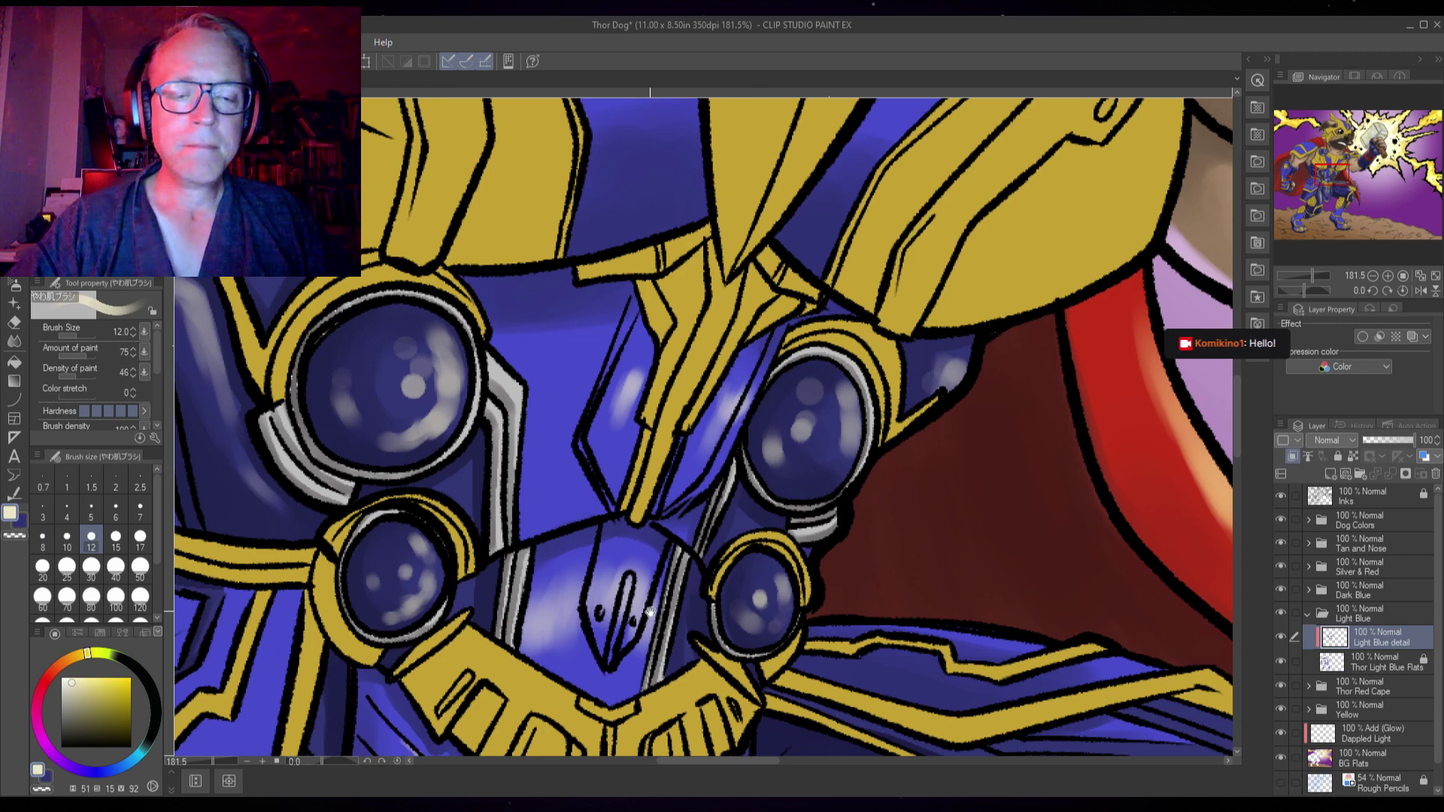
- Switch to dark blue and shade the edge of the blue abdomen plate beside the silver strip with brush size 8
{"action": "left_click_drag", "start_coordinate": [650, 611], "coordinate": [655, 557]}
{"action": "left_click", "coordinate": [664, 491], "text": "alt"}
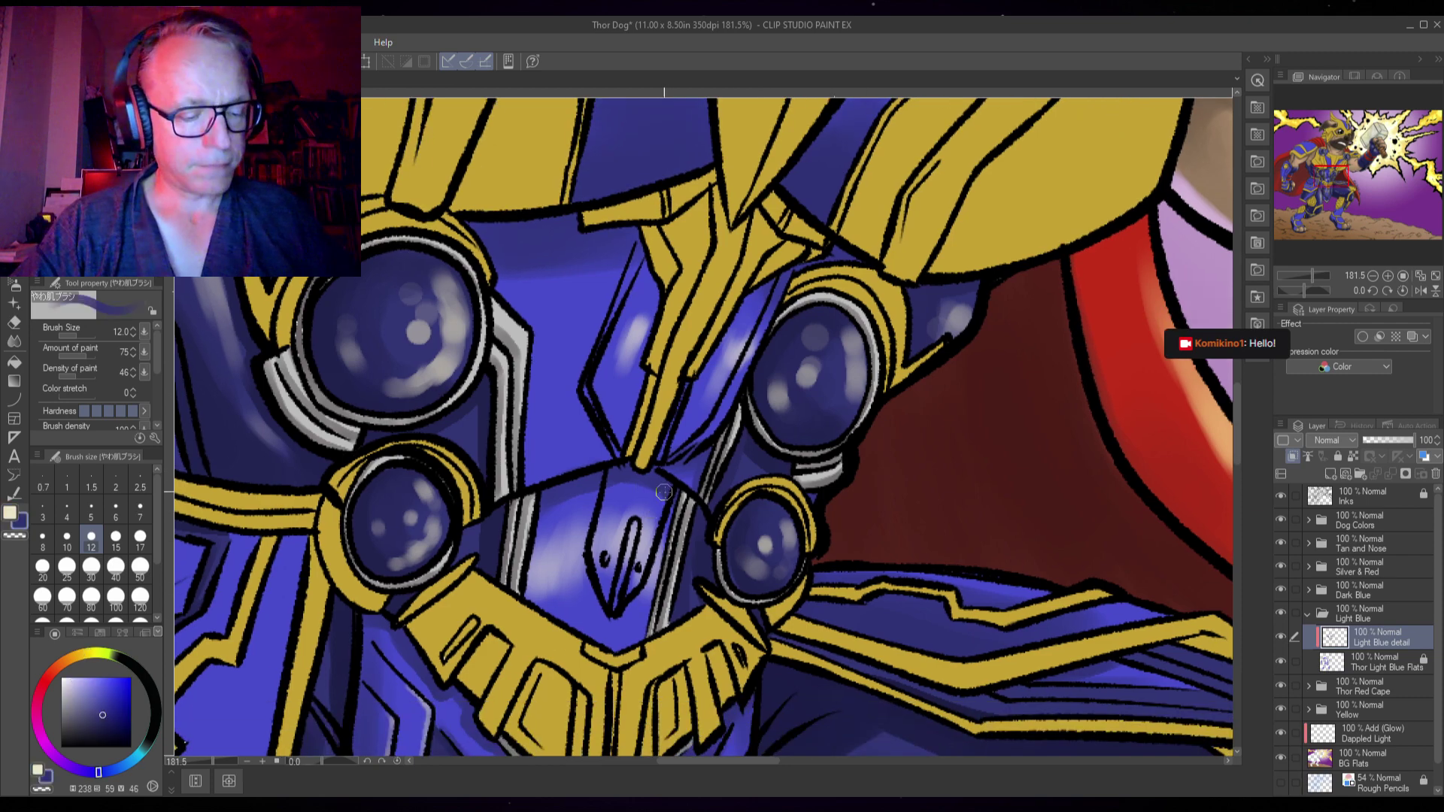
{"action": "key", "text": "bracketleft"}
{"action": "key", "text": "bracketleft"}
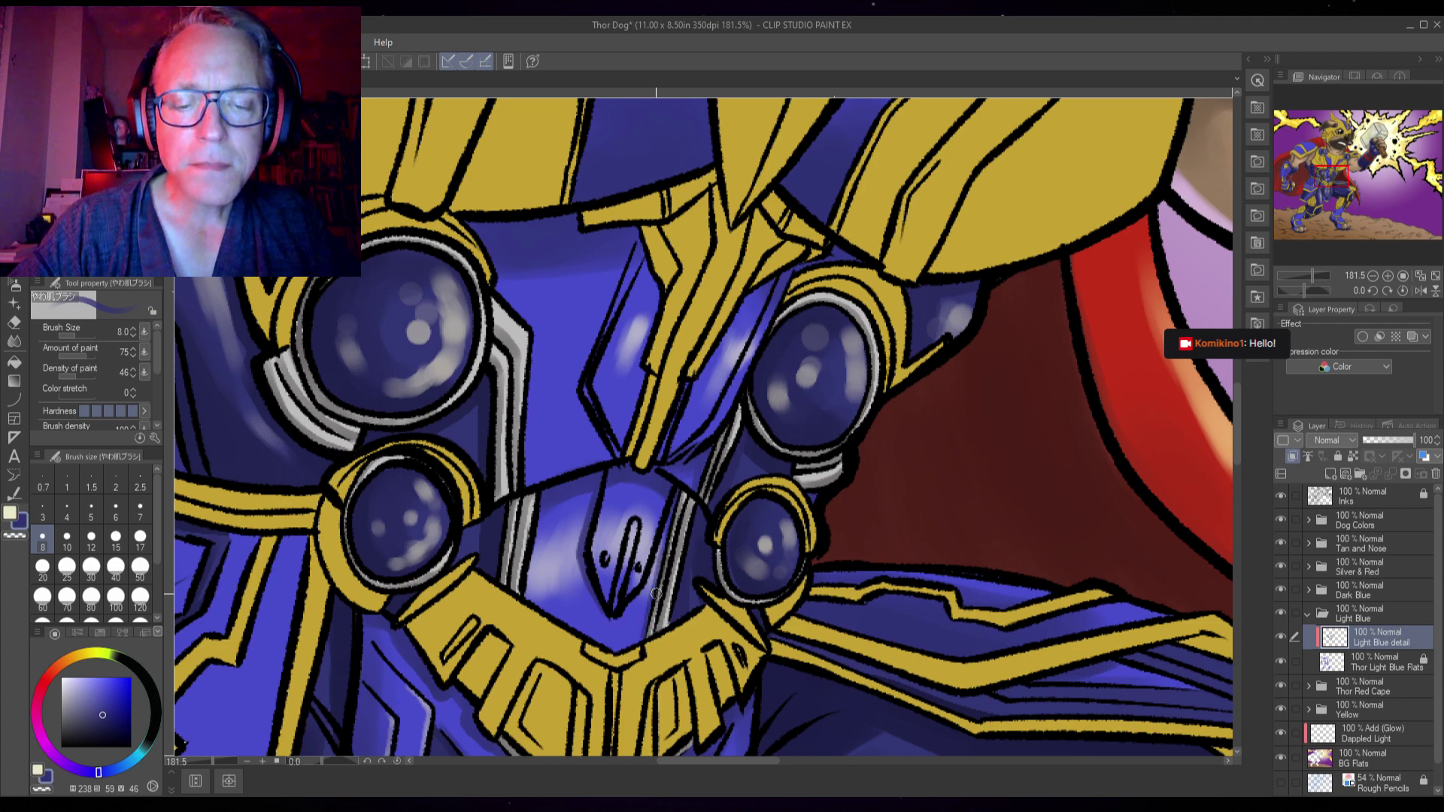
- Shade the blue chest area beside the gold centerpiece in dark blue, using larger brush sizes between 20 and 40
{"action": "key", "text": "]"}
{"action": "key", "text": "]"}
{"action": "key", "text": "]"}
{"action": "key", "text": "]"}
{"action": "key", "text": "]"}
{"action": "key", "text": "]"}
{"action": "key", "text": "]"}
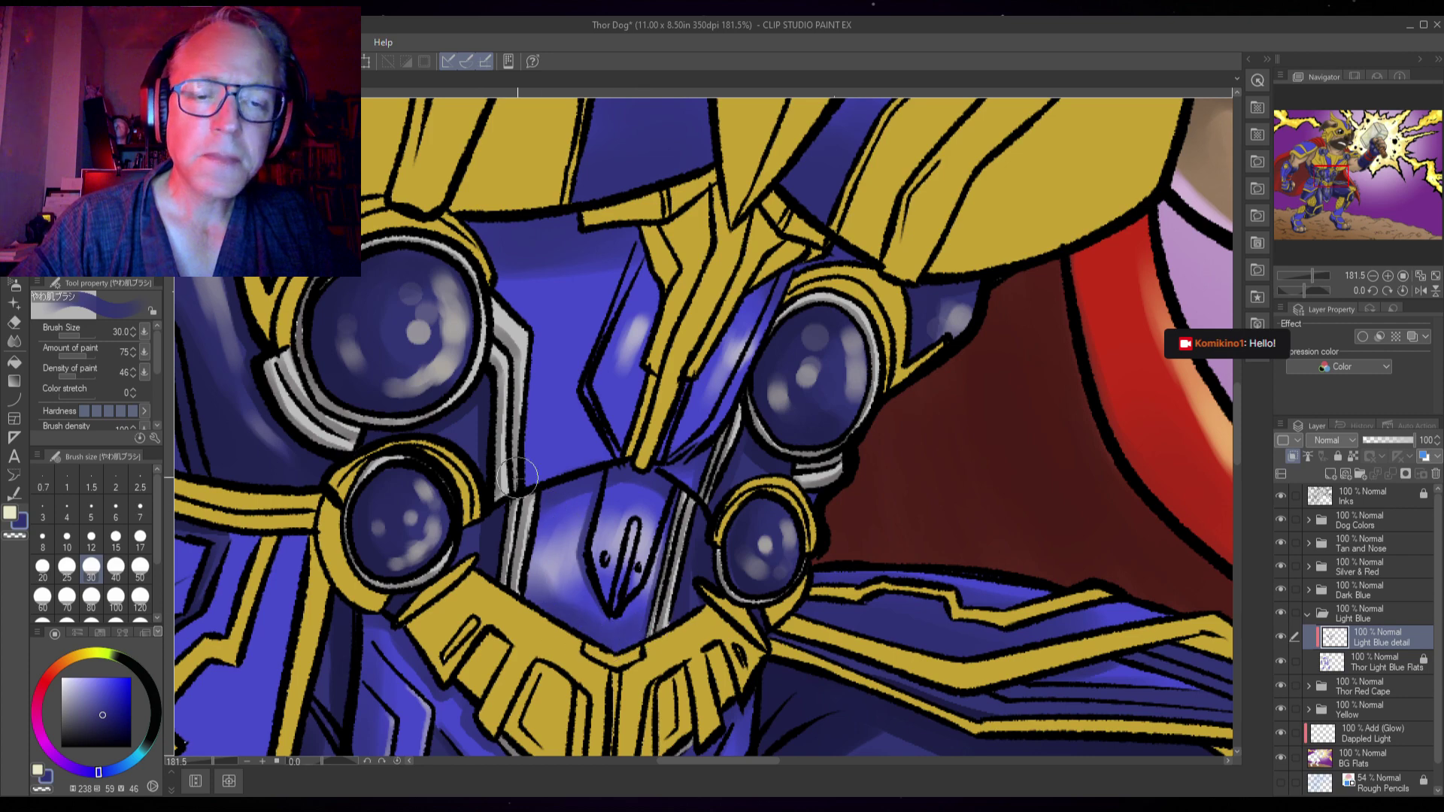
{"action": "key", "text": "bracketright"}
{"action": "key", "text": "bracketleft"}
{"action": "key", "text": "bracketleft"}
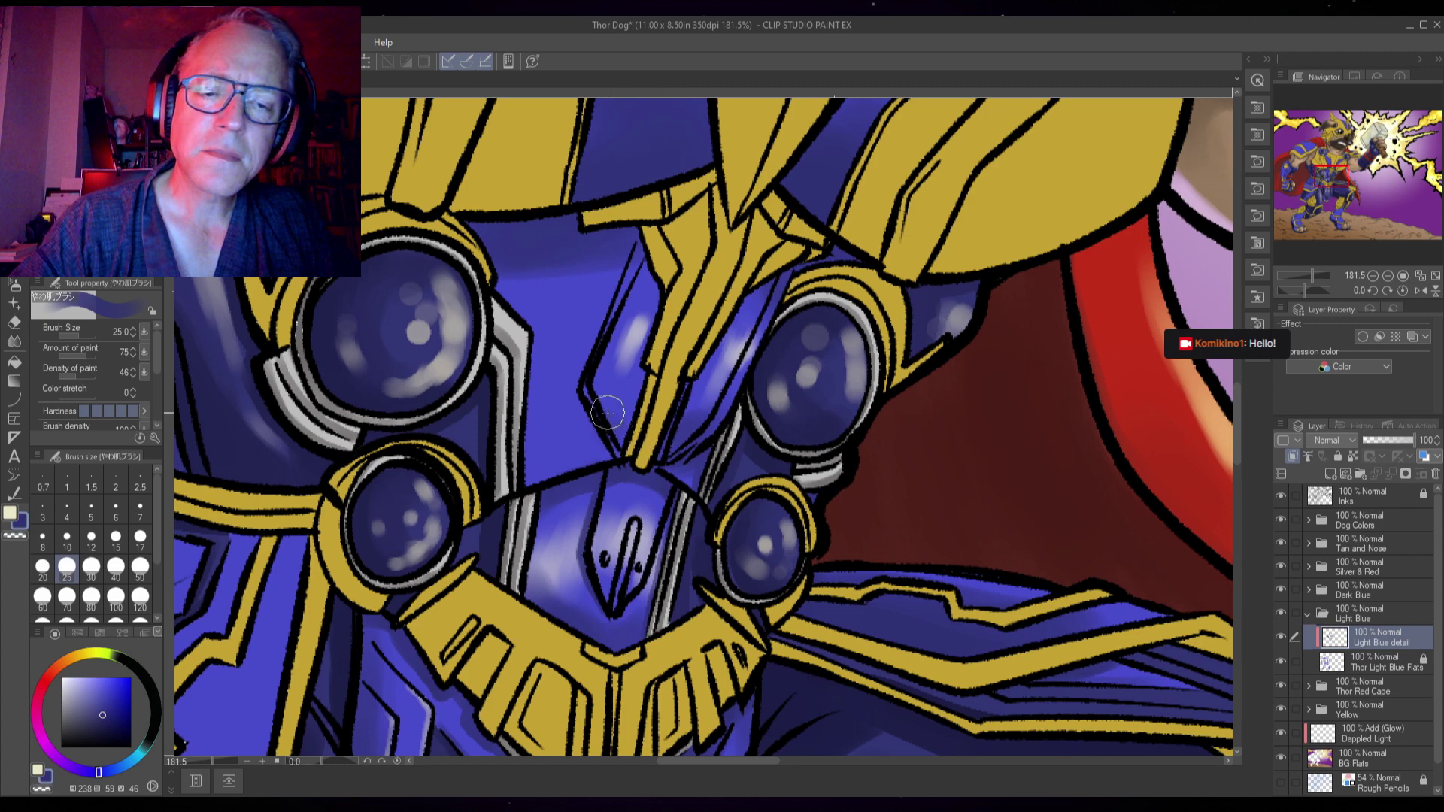
{"action": "key", "text": "bracketright"}
{"action": "key", "text": "bracketright"}
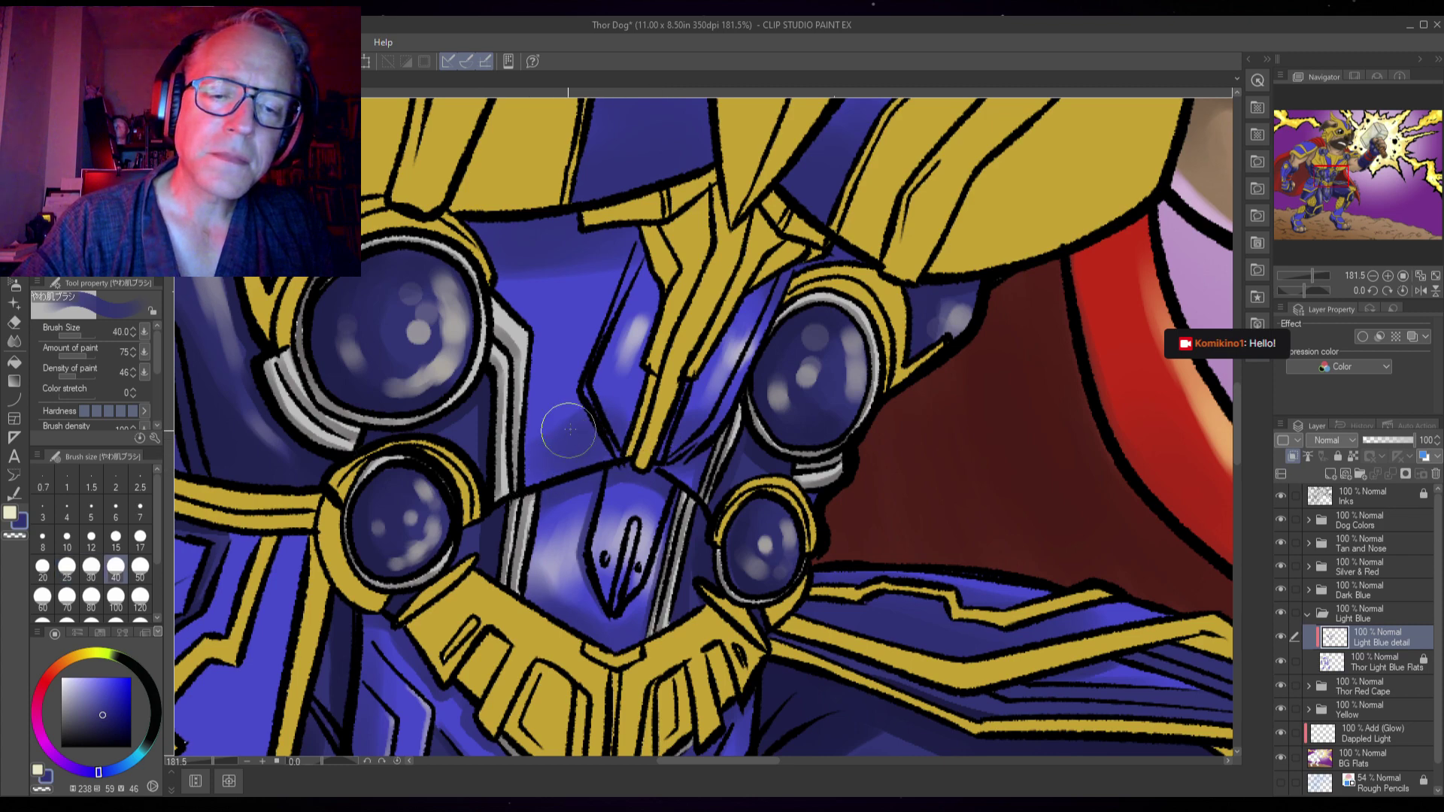
{"action": "key", "text": "bracketleft"}
{"action": "key", "text": "bracketleft"}
{"action": "key", "text": "bracketleft"}
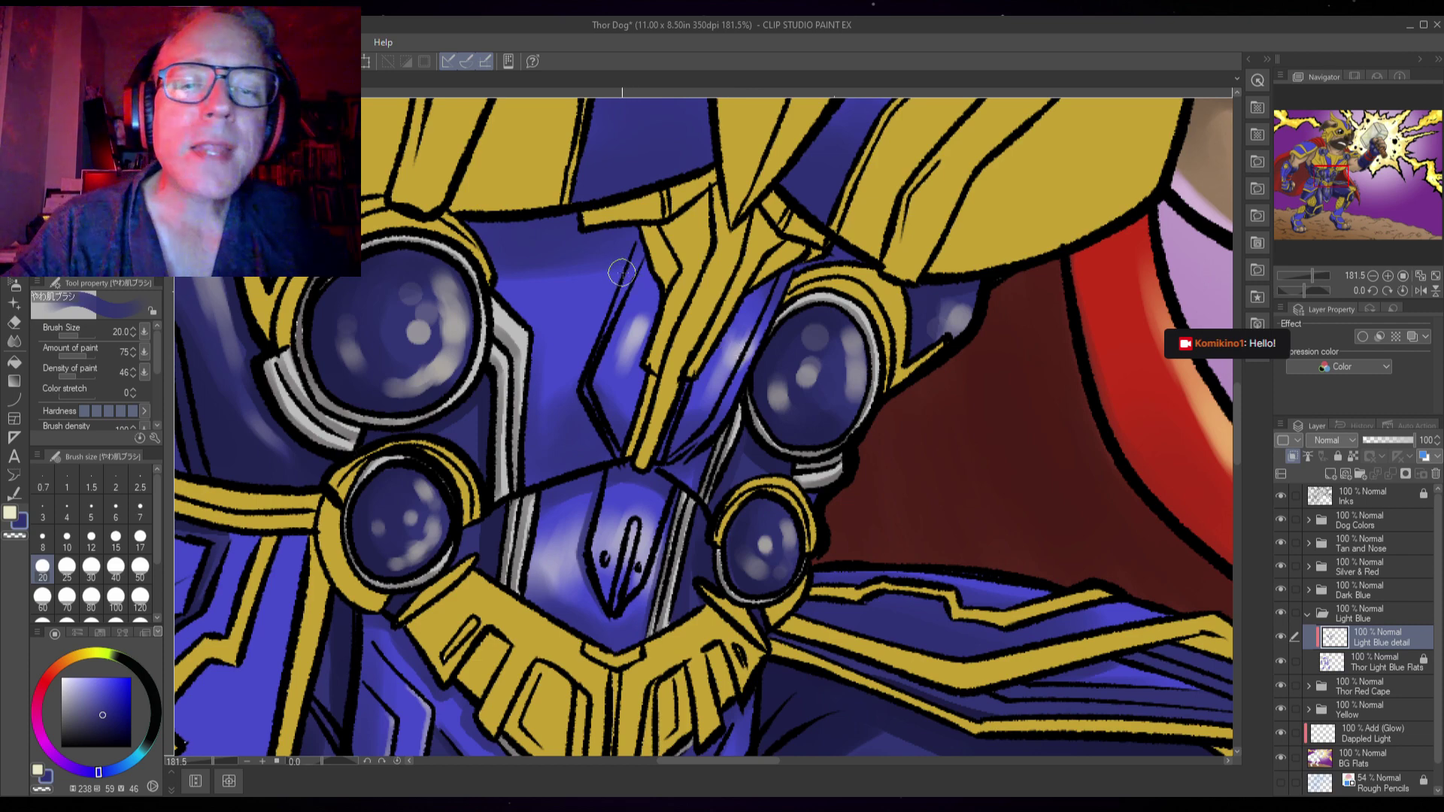
- Reduce the brush size to 8 and then 6, and refine the dark blue shading along the chest panel's inner line
{"action": "key", "text": "bracketleft"}
{"action": "key", "text": "bracketleft"}
{"action": "key", "text": "bracketleft"}
{"action": "key", "text": "bracketleft"}
{"action": "key", "text": "bracketleft"}
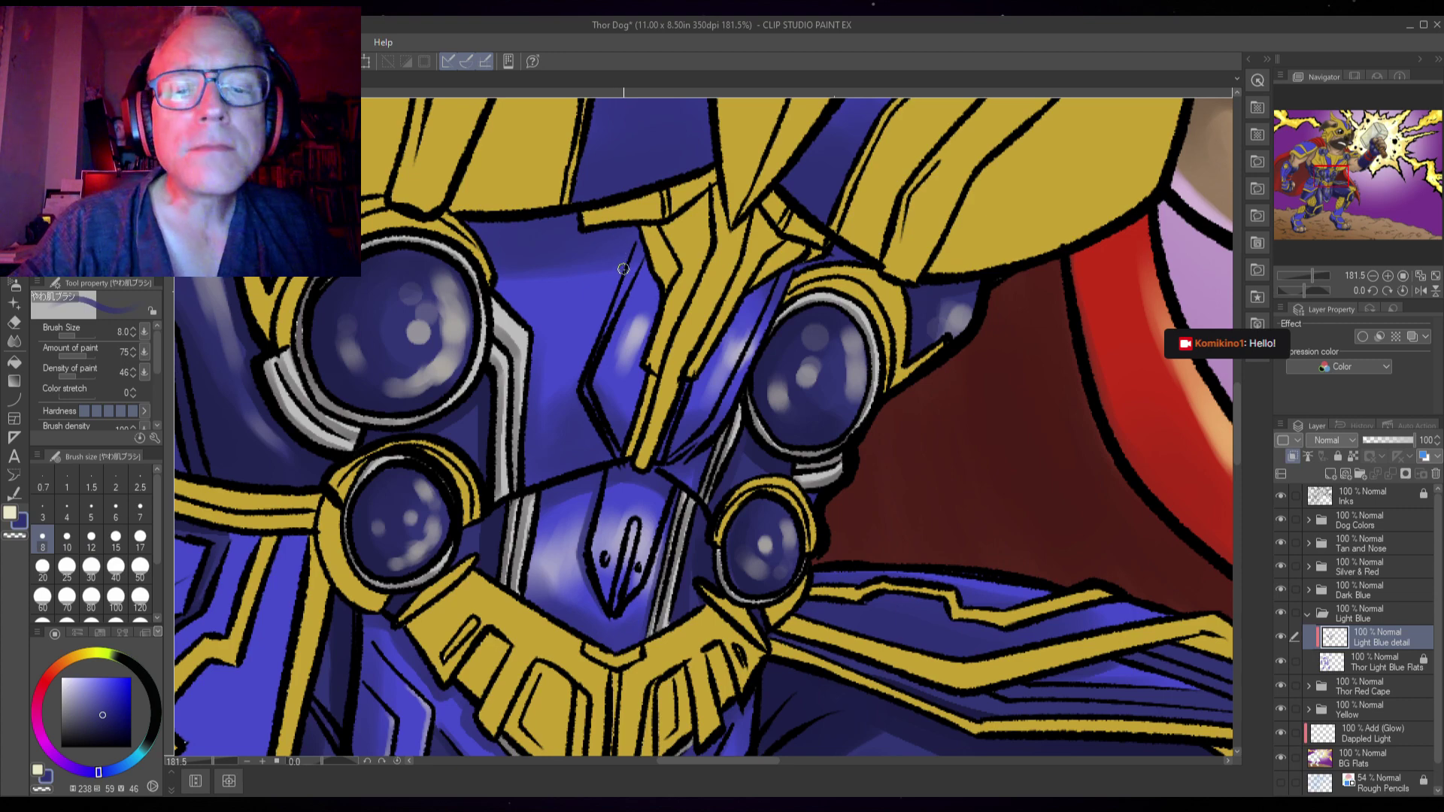
{"action": "key", "text": "bracketleft"}
{"action": "key", "text": "bracketleft"}
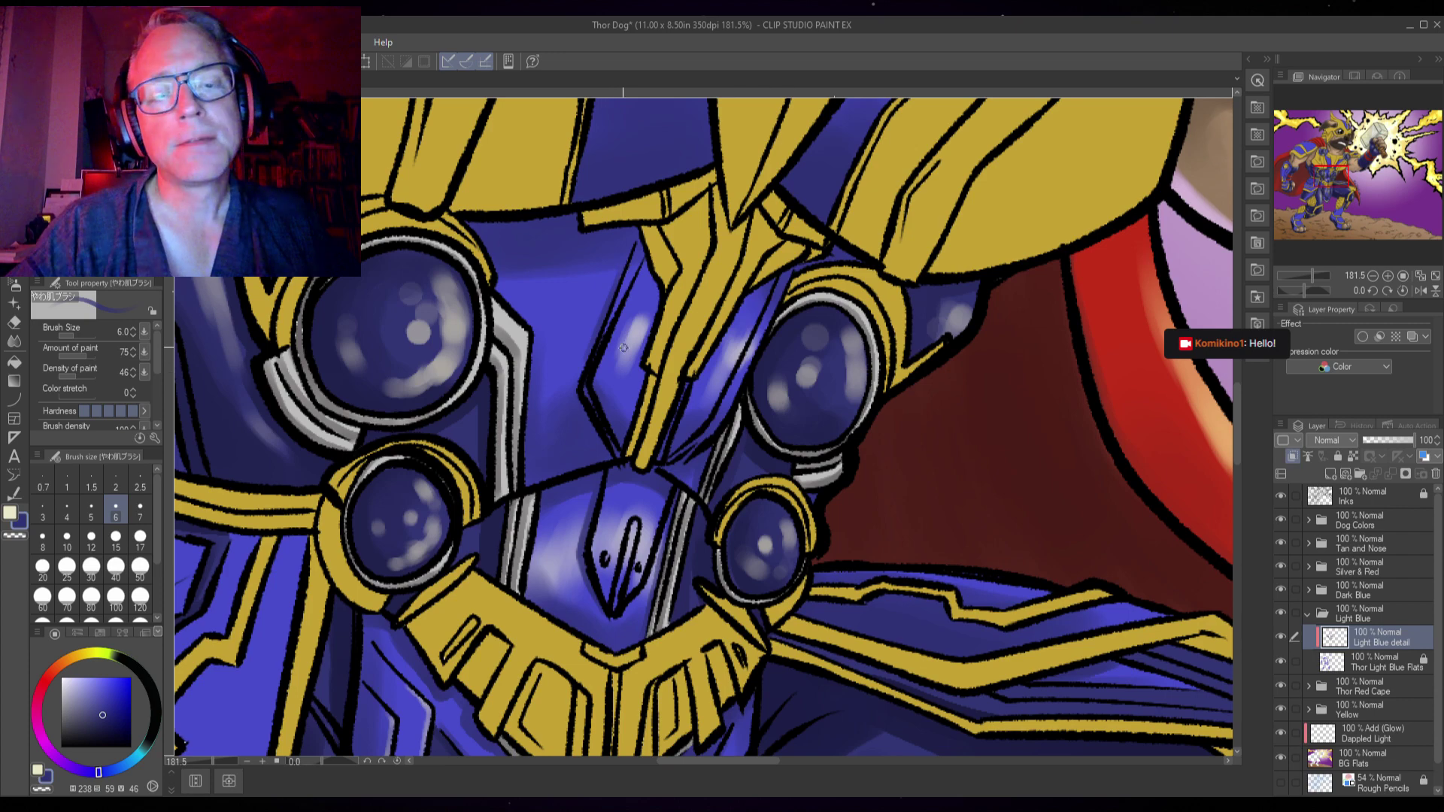
- Switch to the cream color and paint soft highlights on the blue chest area beside the gold centerpiece with brush sizes 30 and 25
{"action": "key", "text": "x"}
{"action": "key", "text": "bracketright"}
{"action": "key", "text": "bracketright"}
{"action": "key", "text": "bracketright"}
{"action": "key", "text": "bracketright"}
{"action": "key", "text": "bracketright"}
{"action": "key", "text": "bracketright"}
{"action": "key", "text": "bracketright"}
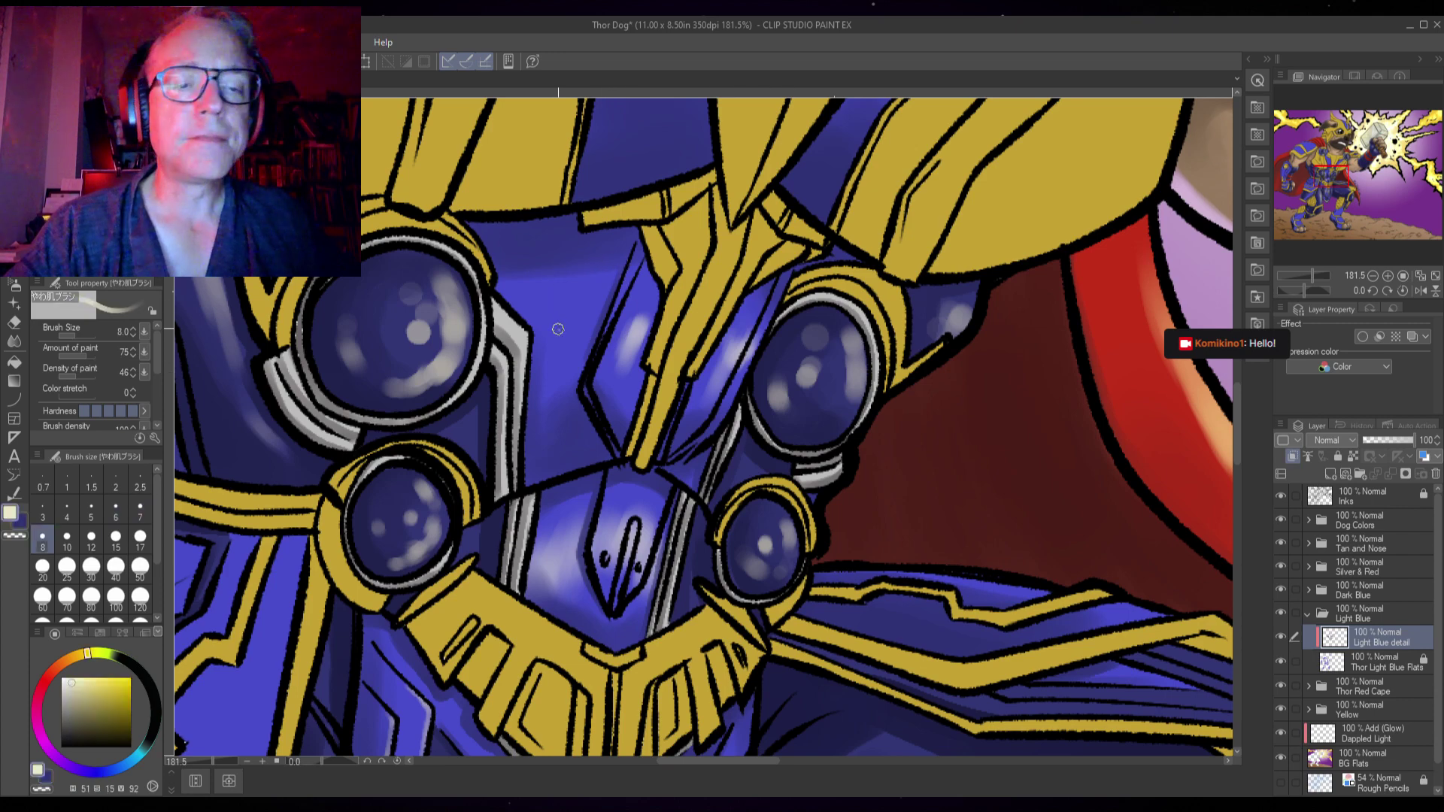
{"action": "key", "text": "bracketright"}
{"action": "key", "text": "bracketright"}
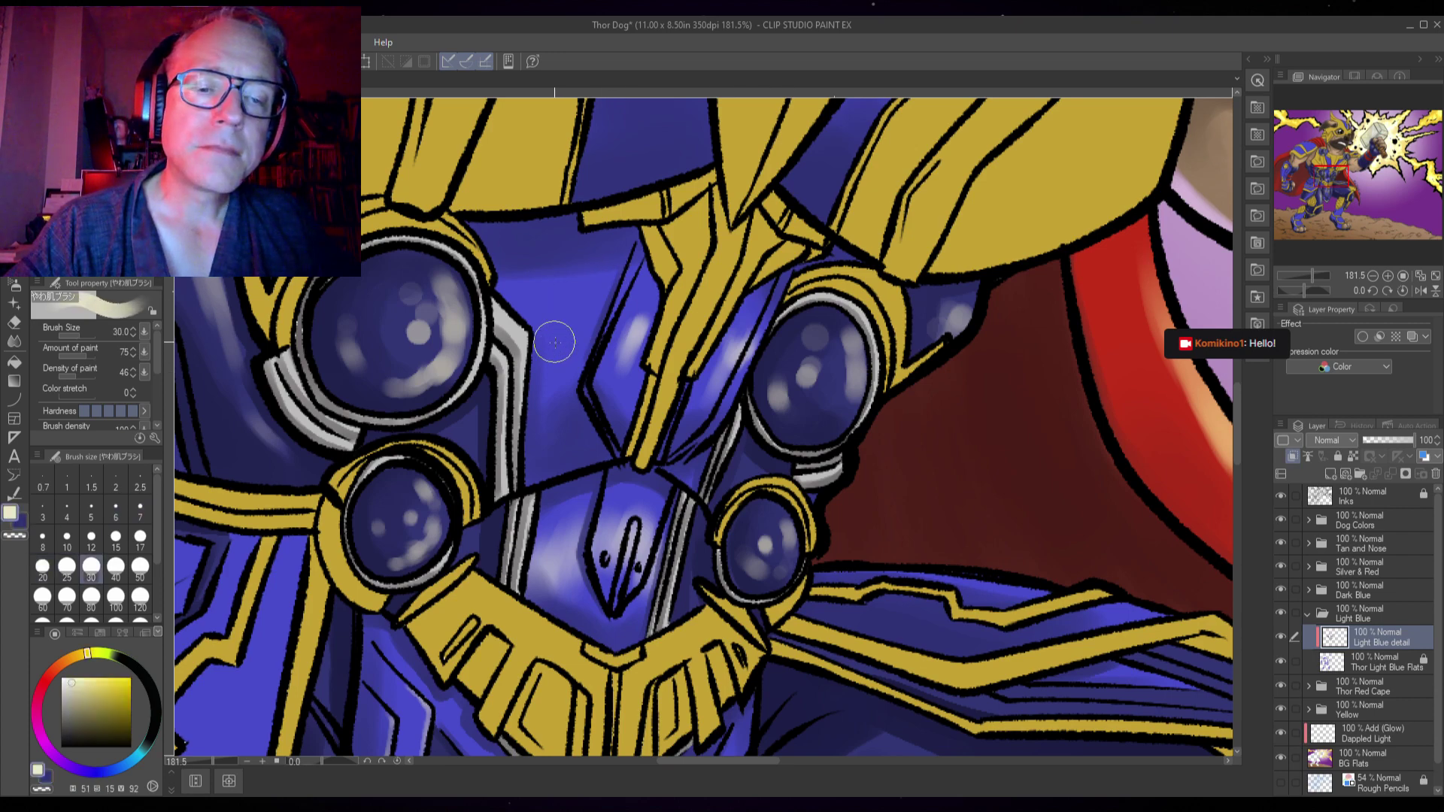
{"action": "mouse_move", "coordinate": [552, 339]}
{"action": "left_mouse_down"}
{"action": "mouse_move", "coordinate": [558, 367]}
{"action": "mouse_move", "coordinate": [590, 301]}
{"action": "mouse_move", "coordinate": [546, 335]}
{"action": "mouse_move", "coordinate": [547, 299]}
{"action": "mouse_move", "coordinate": [530, 304]}
{"action": "mouse_move", "coordinate": [570, 312]}
{"action": "mouse_move", "coordinate": [576, 338]}
{"action": "mouse_move", "coordinate": [611, 267]}
{"action": "mouse_move", "coordinate": [551, 373]}
{"action": "mouse_move", "coordinate": [546, 338]}
{"action": "mouse_move", "coordinate": [681, 346]}
{"action": "left_mouse_up"}
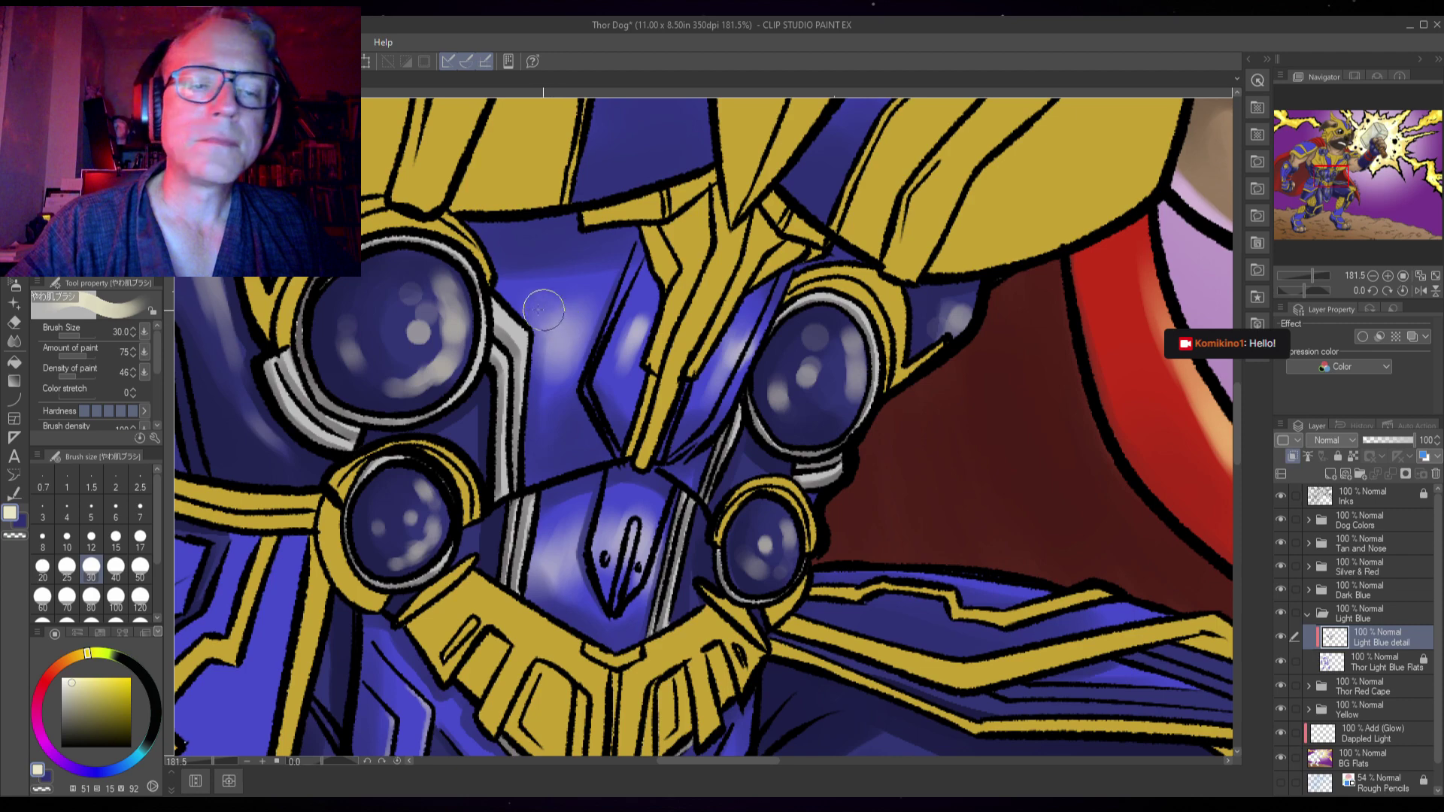
{"action": "key", "text": "bracketleft"}
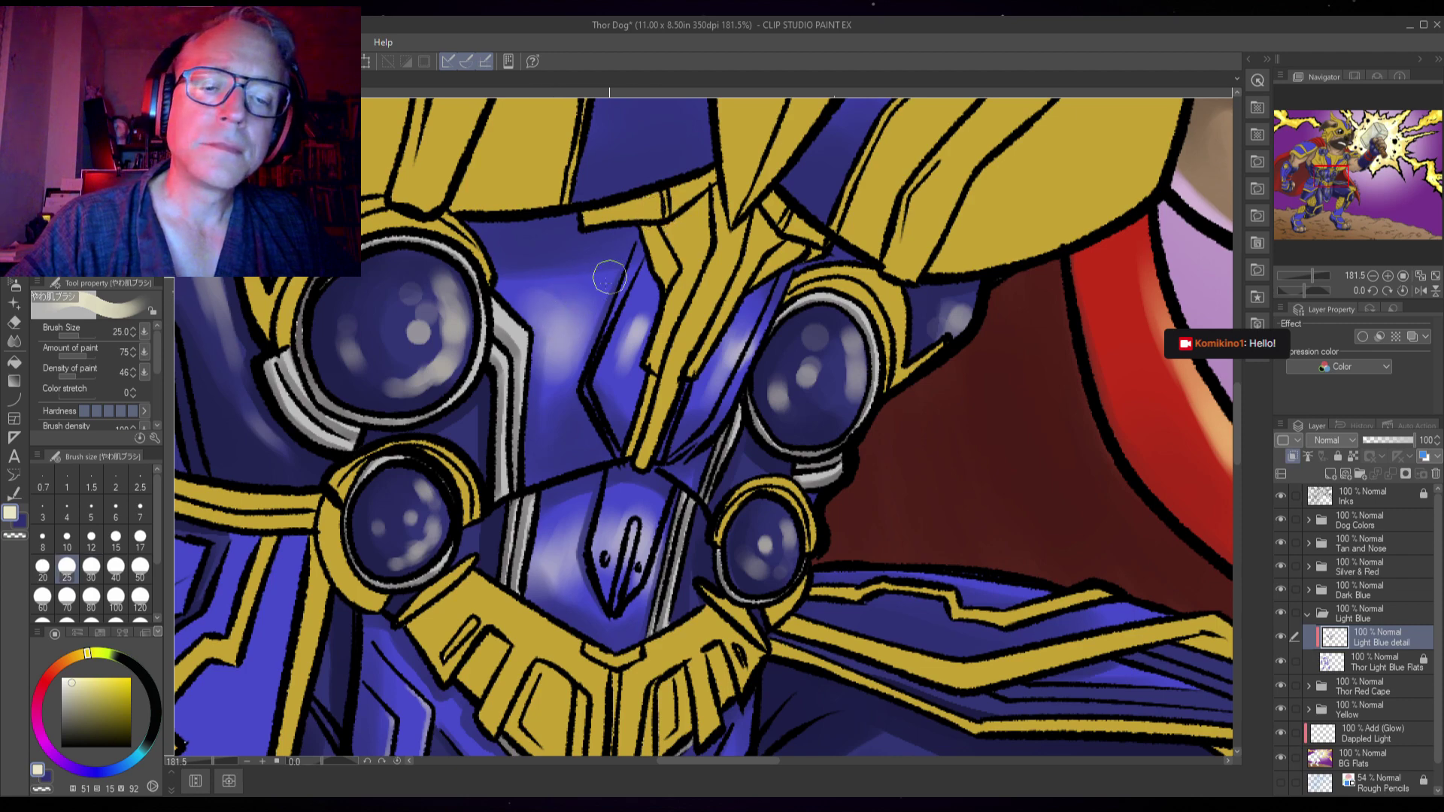
{"action": "left_click", "coordinate": [565, 331], "text": "alt"}
- Shade the small slotted plate on the abdomen and the nearby narrow blue strip in dark blue with brush sizes 10 and 7
{"action": "key", "text": "bracketleft"}
{"action": "key", "text": "bracketleft"}
{"action": "key", "text": "bracketleft"}
{"action": "key", "text": "bracketleft"}
{"action": "key", "text": "bracketleft"}
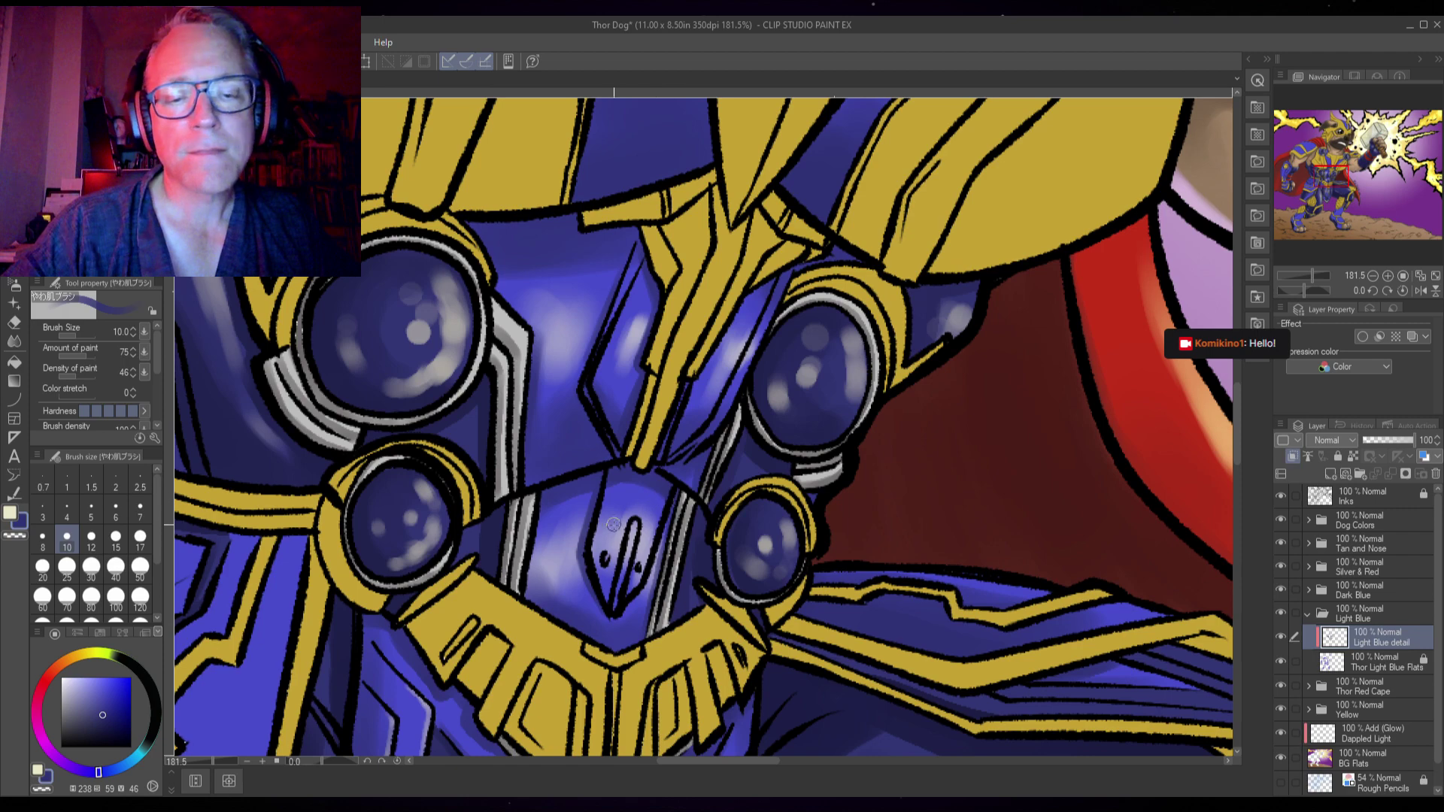
{"action": "key", "text": "bracketleft"}
{"action": "key", "text": "bracketleft"}
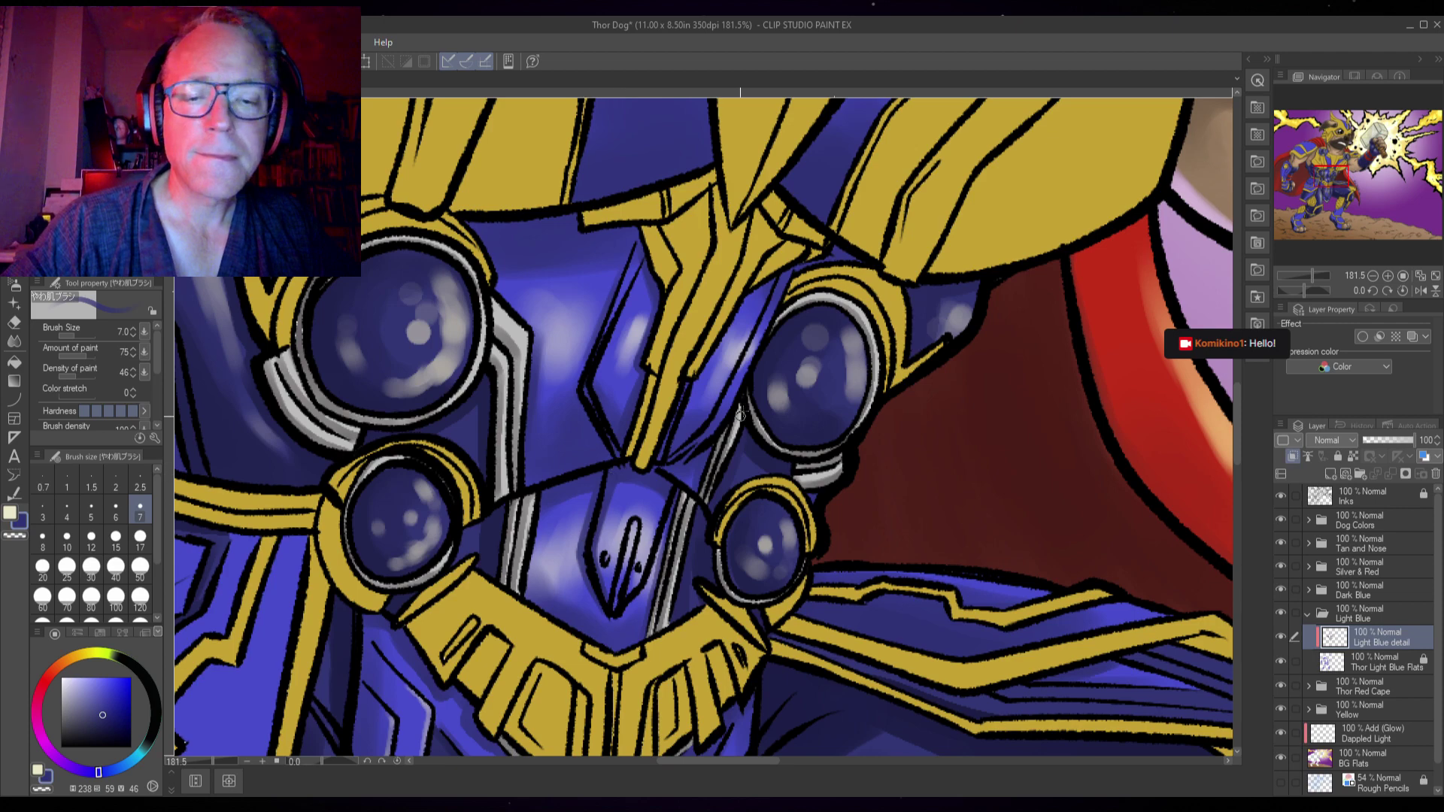
{"action": "key", "text": "bracketright"}
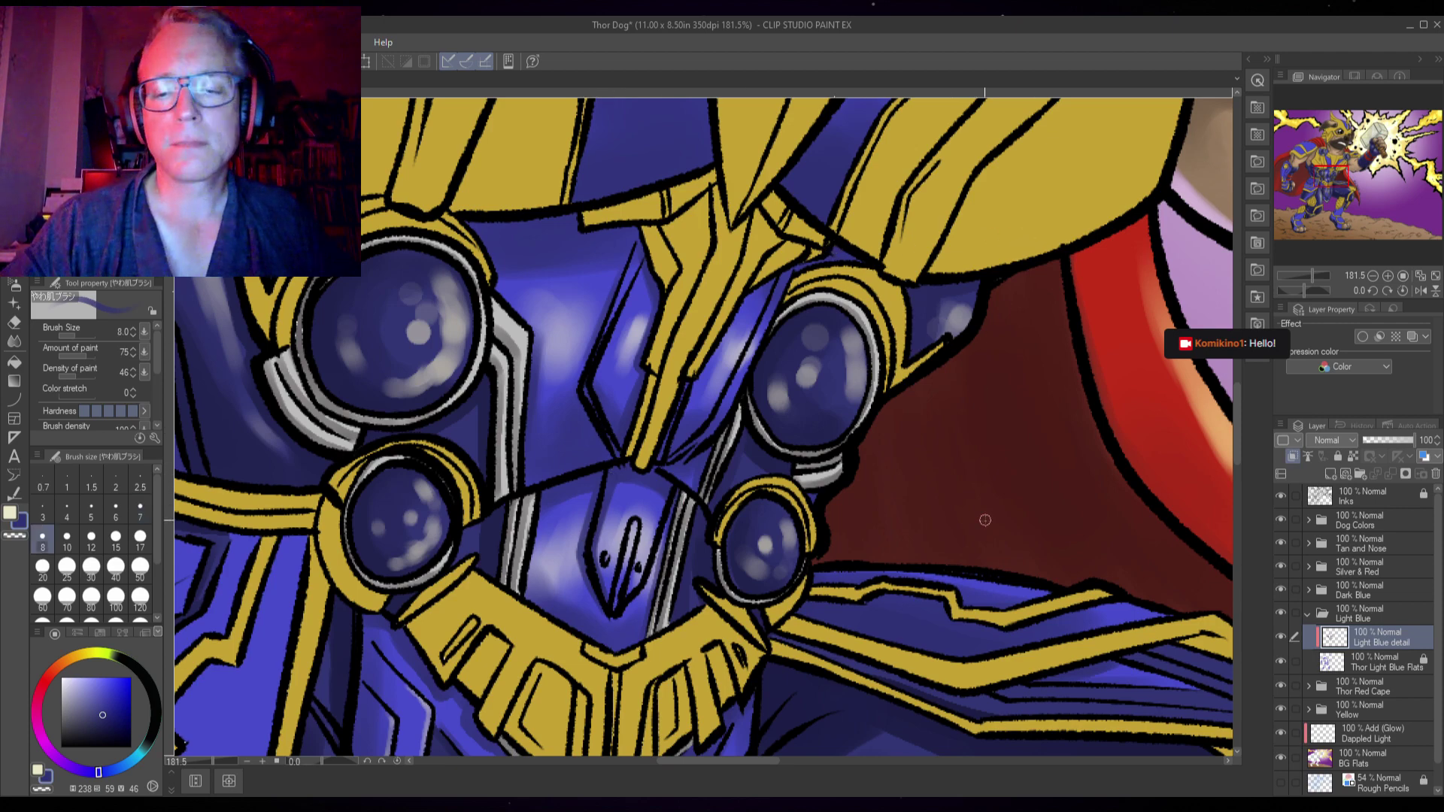
- Paint cream highlights on the blue ring around the dog's far shoulder disc with brush size 25
{"action": "left_click_drag", "start_coordinate": [1000, 489], "coordinate": [883, 303]}
{"action": "left_click_drag", "start_coordinate": [1188, 400], "coordinate": [1100, 290]}
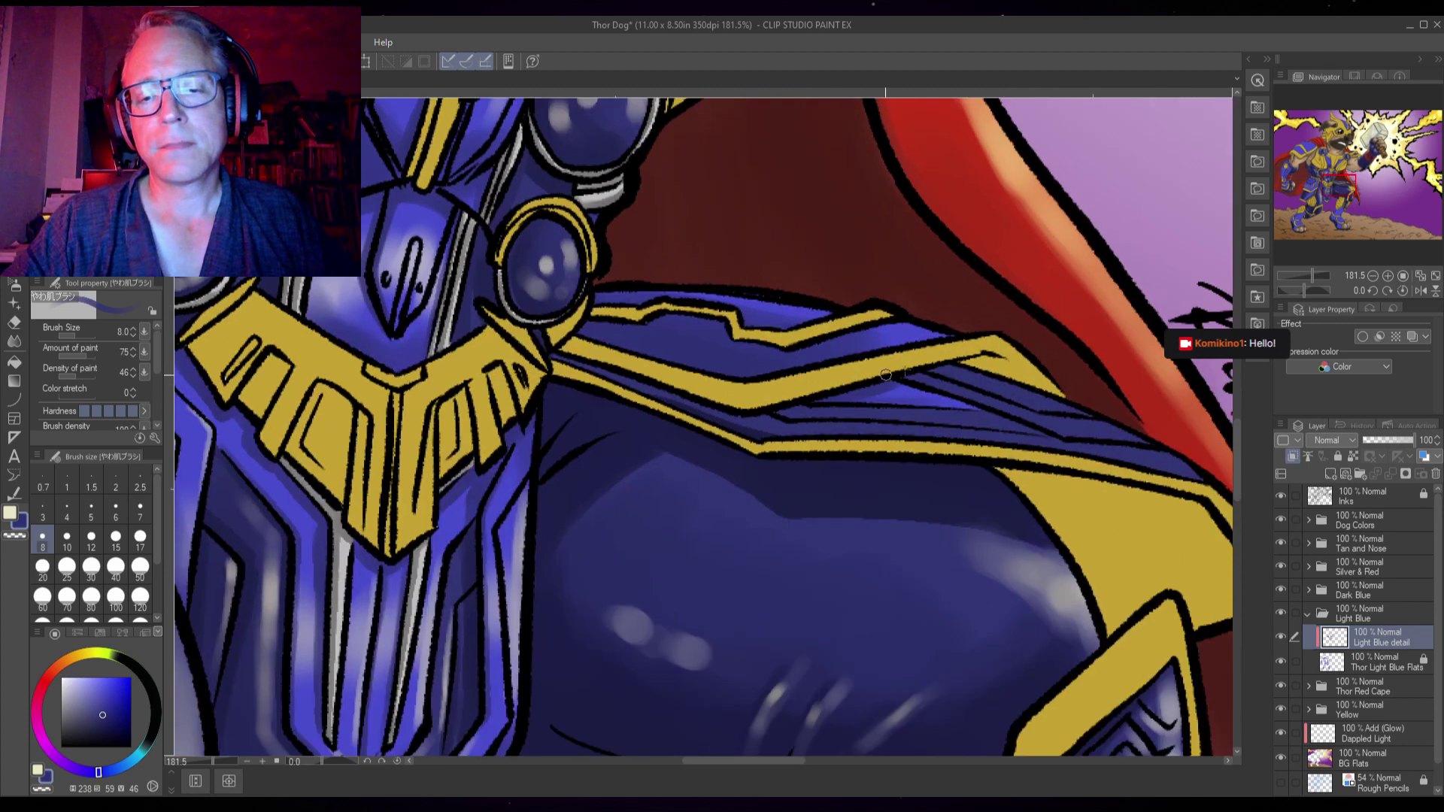
{"action": "scroll", "coordinate": [1036, 388], "scroll_direction": "down", "scroll_amount": 2}
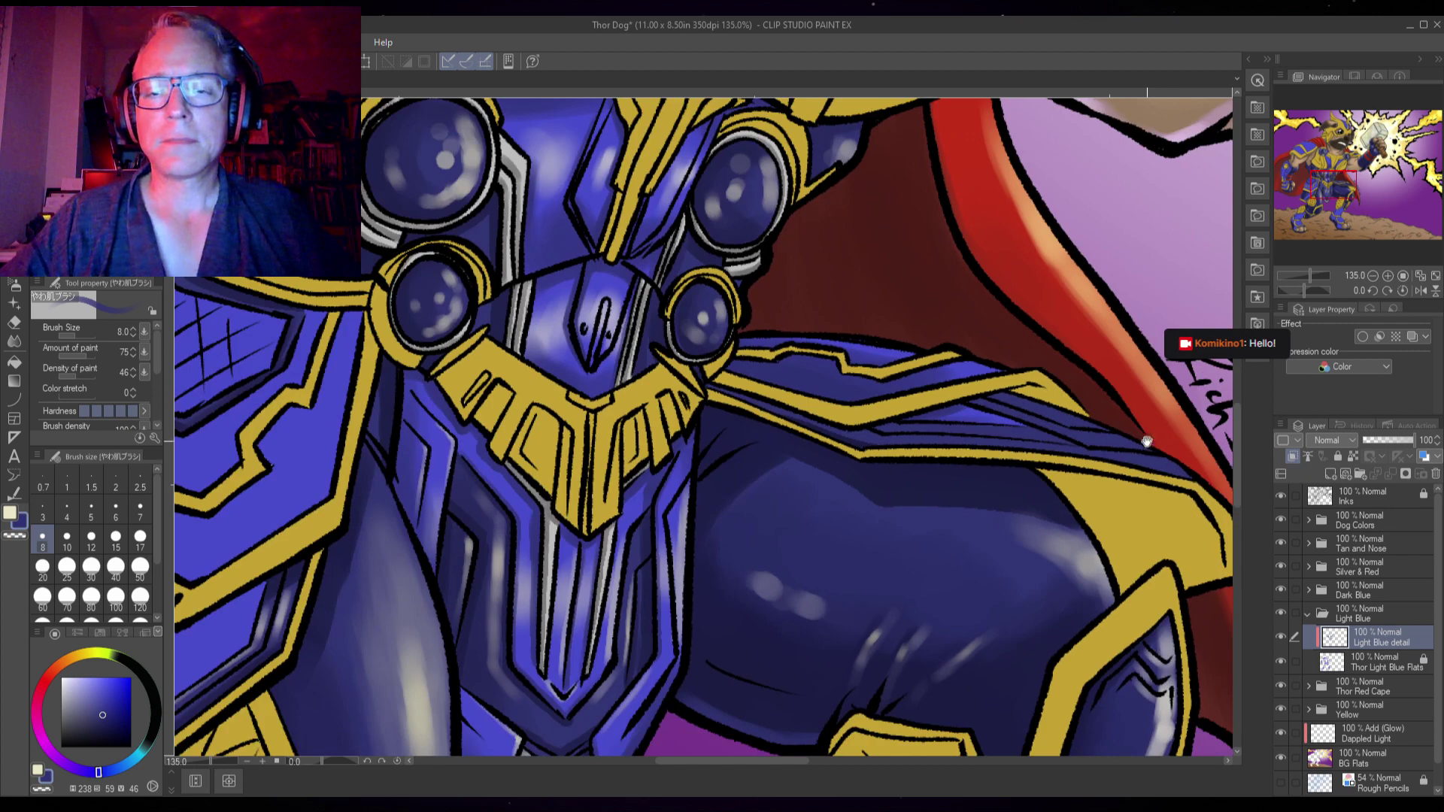
{"action": "scroll", "coordinate": [1037, 444], "scroll_direction": "down", "scroll_amount": 3}
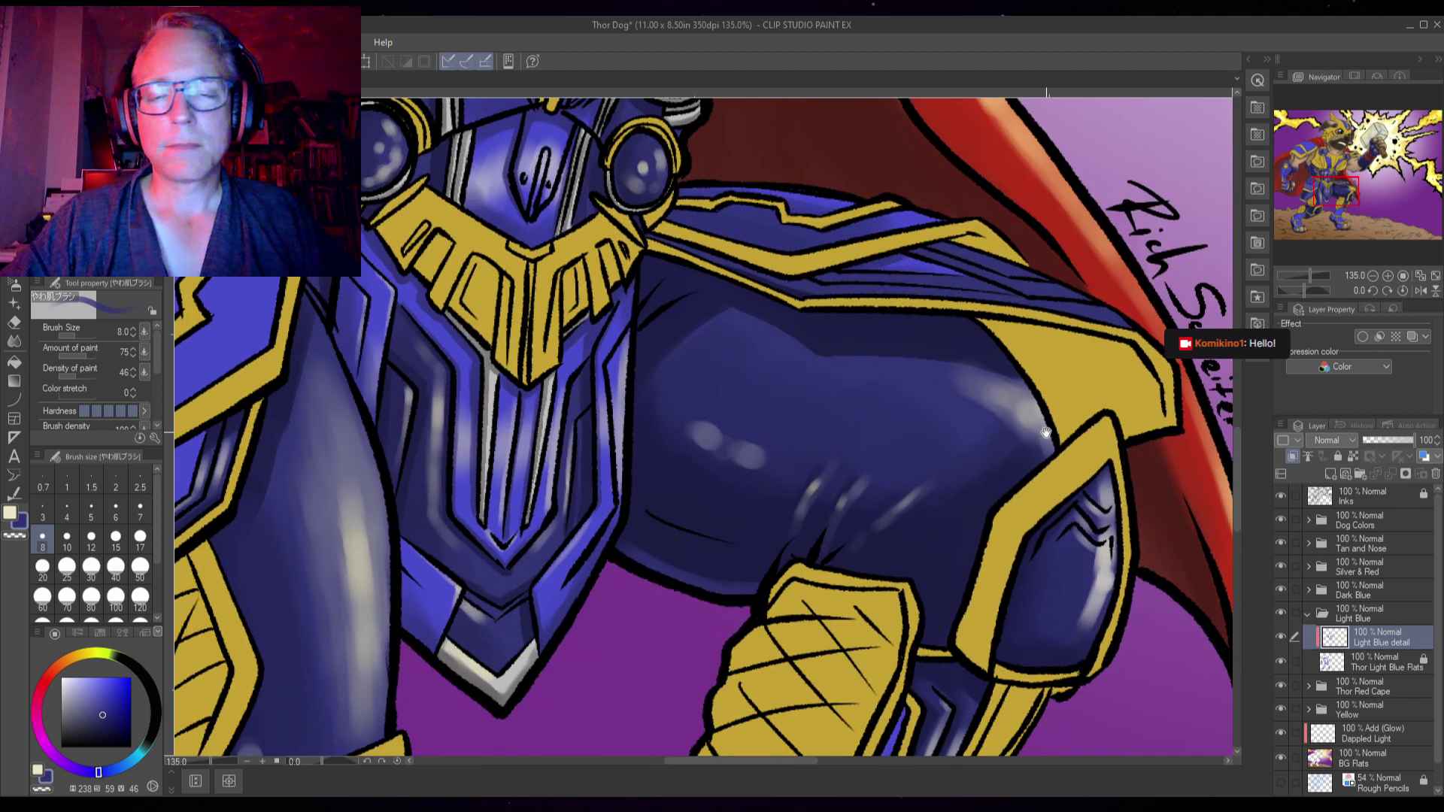
{"action": "left_click_drag", "start_coordinate": [780, 414], "coordinate": [839, 606]}
{"action": "left_click_drag", "start_coordinate": [871, 380], "coordinate": [876, 600]}
{"action": "left_click_drag", "start_coordinate": [876, 485], "coordinate": [751, 591]}
{"action": "left_click_drag", "start_coordinate": [780, 505], "coordinate": [813, 563]}
{"action": "scroll", "coordinate": [813, 564], "scroll_direction": "up", "scroll_amount": 2}
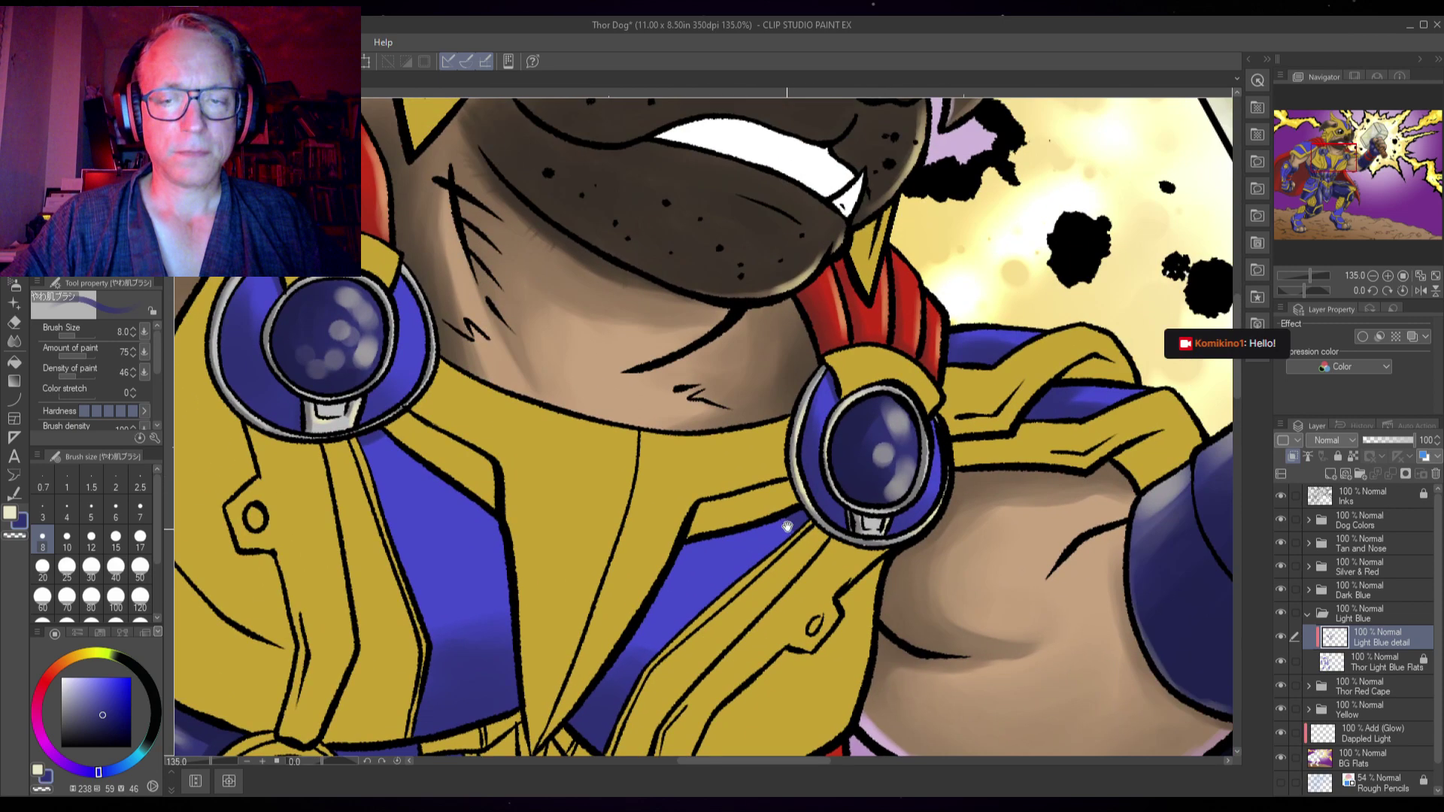
{"action": "key", "text": "x"}
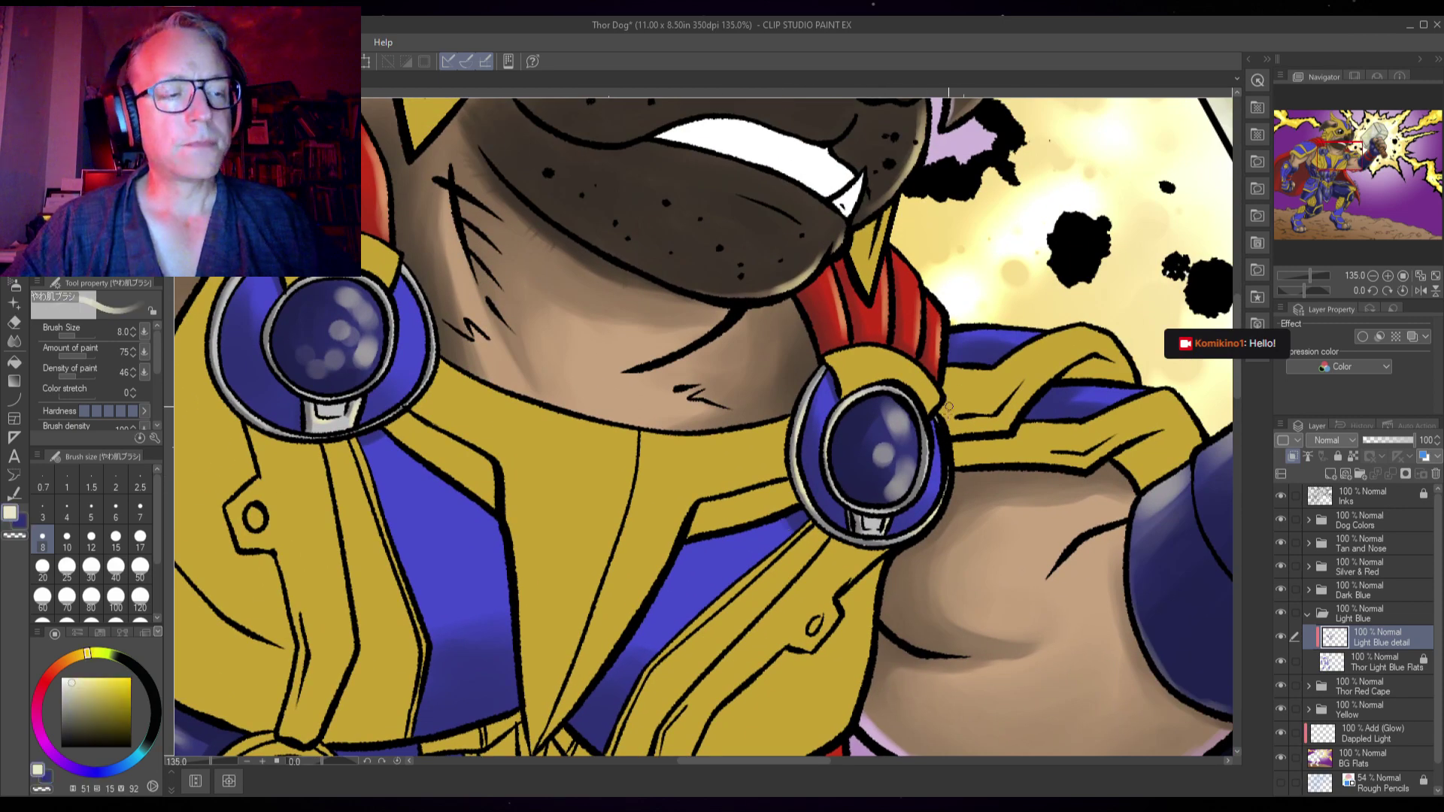
{"action": "key", "text": "]"}
{"action": "key", "text": "]"}
{"action": "key", "text": "]"}
{"action": "key", "text": "]"}
{"action": "key", "text": "]"}
{"action": "key", "text": "]"}
{"action": "left_click_drag", "start_coordinate": [936, 468], "coordinate": [936, 439]}
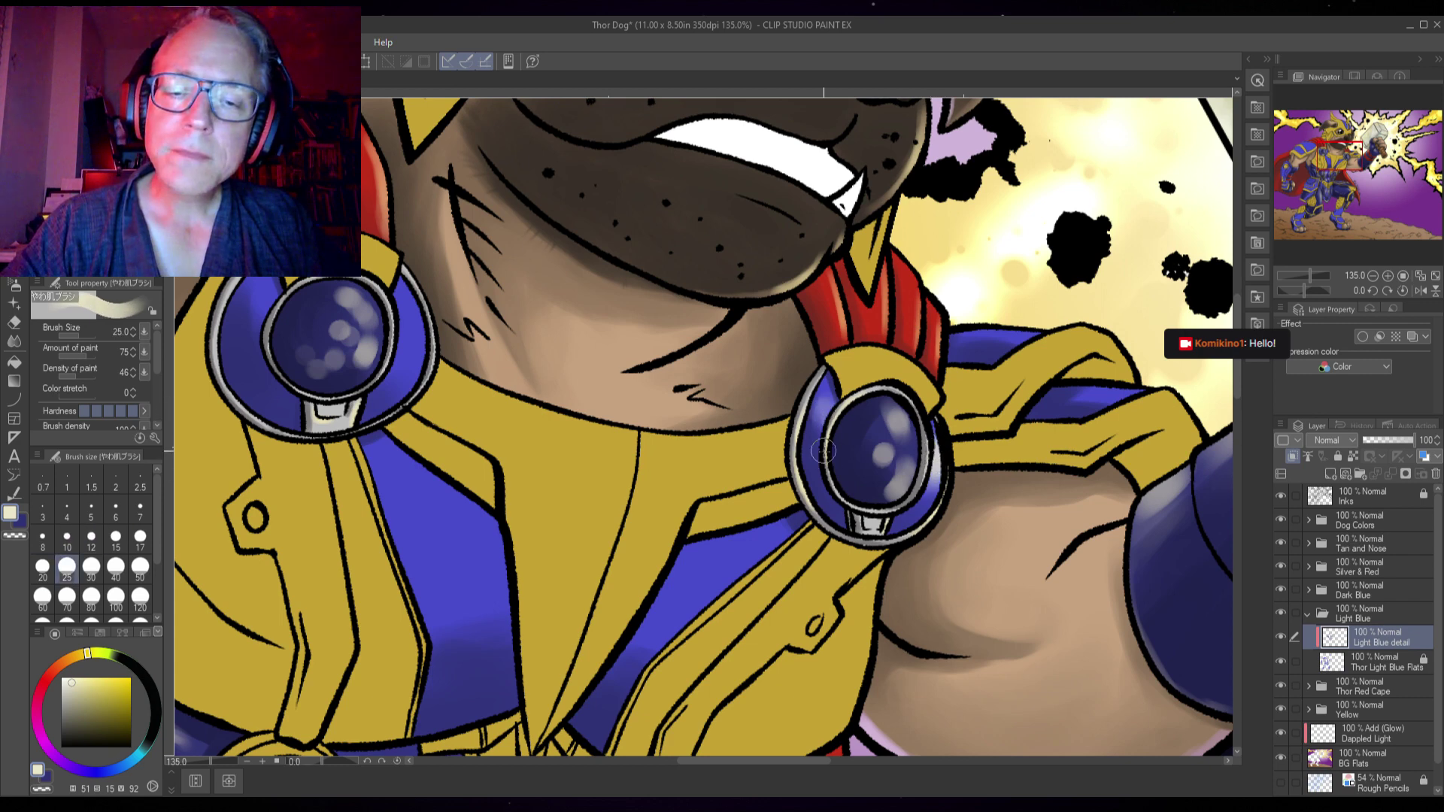
- Paint cream highlights around the blue ring of the near shoulder disc, with brush size 25 and then 17
{"action": "mouse_move", "coordinate": [406, 326]}
{"action": "left_mouse_down"}
{"action": "mouse_move", "coordinate": [403, 362]}
{"action": "mouse_move", "coordinate": [405, 305]}
{"action": "left_mouse_up"}
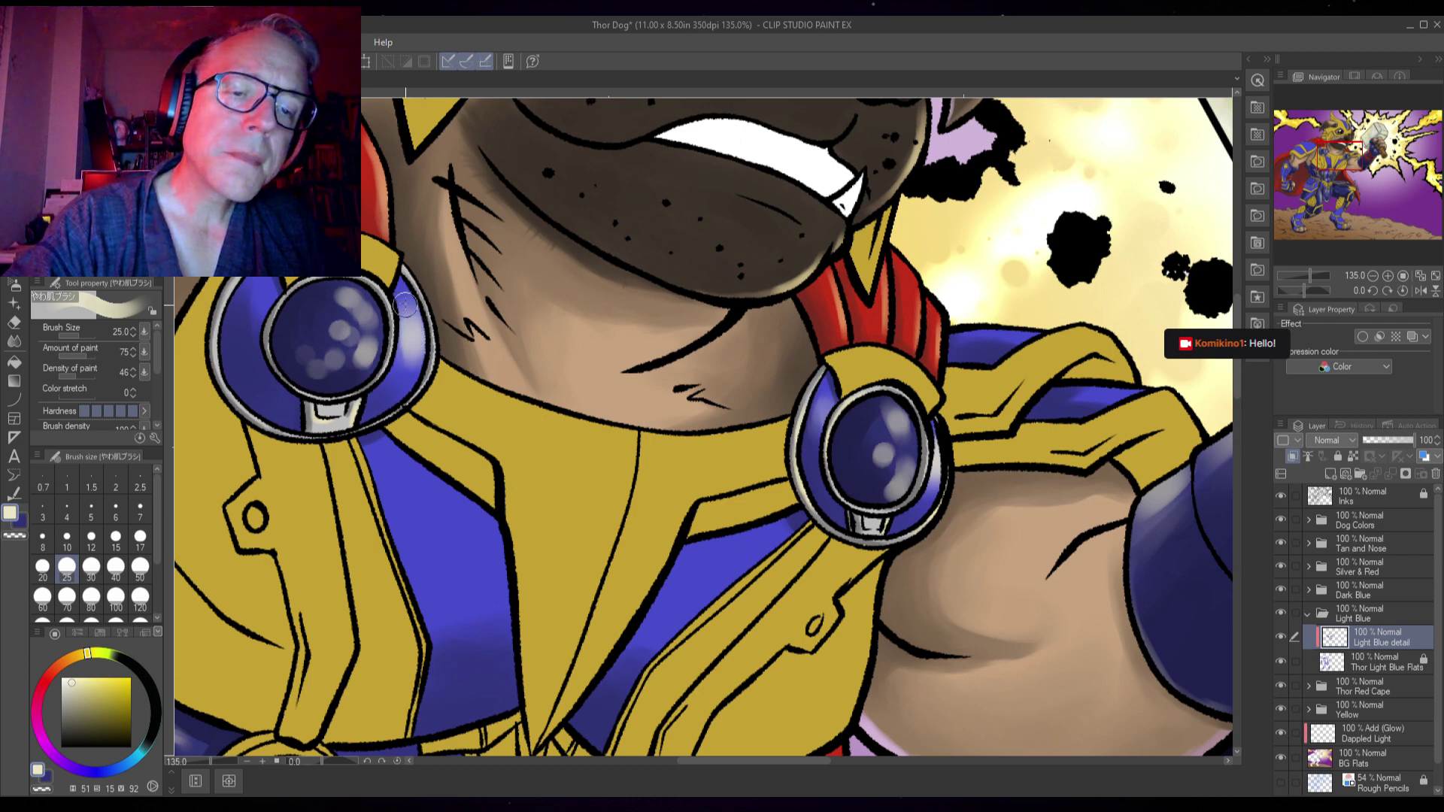
{"action": "left_click_drag", "start_coordinate": [397, 377], "coordinate": [419, 361]}
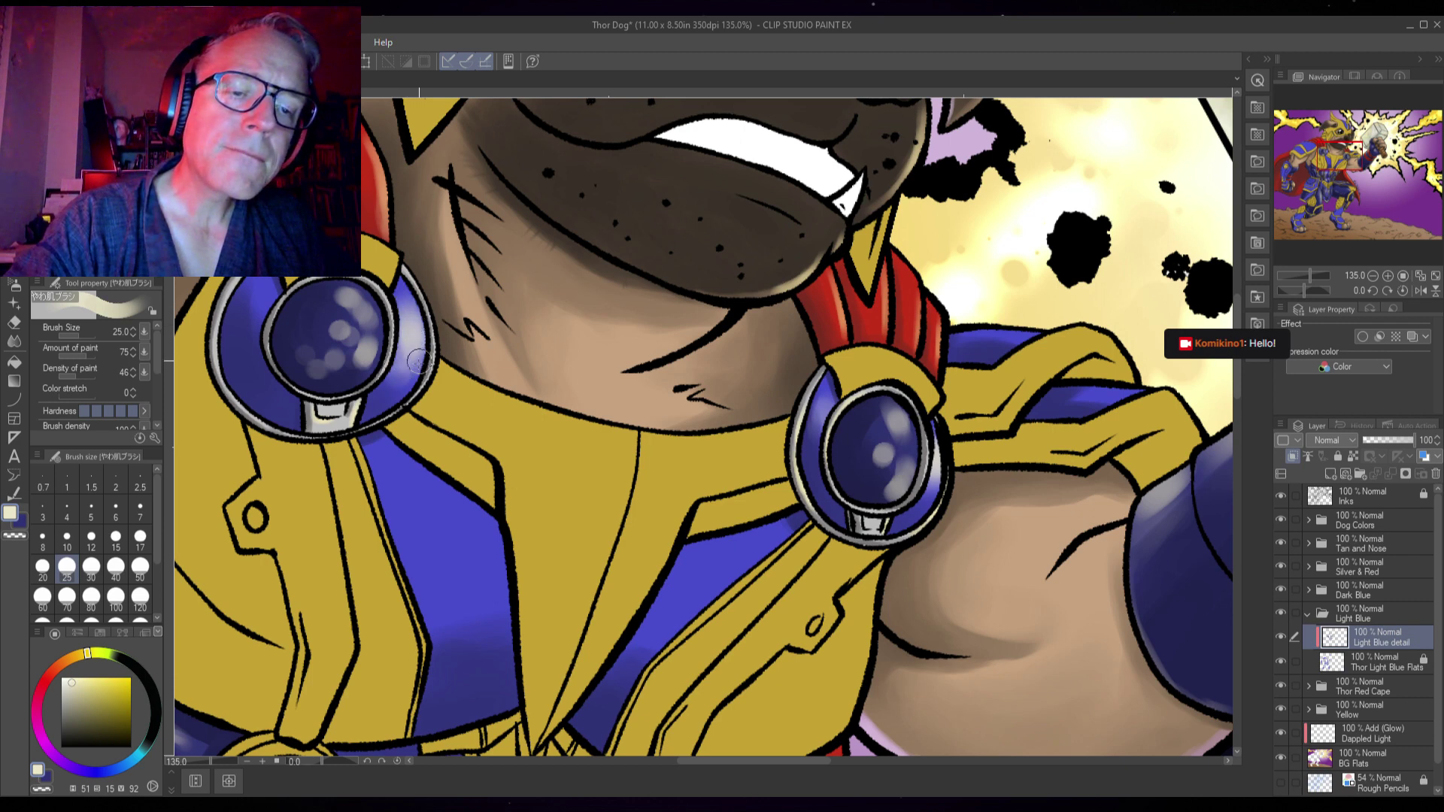
{"action": "key", "text": "bracketleft"}
{"action": "key", "text": "bracketleft"}
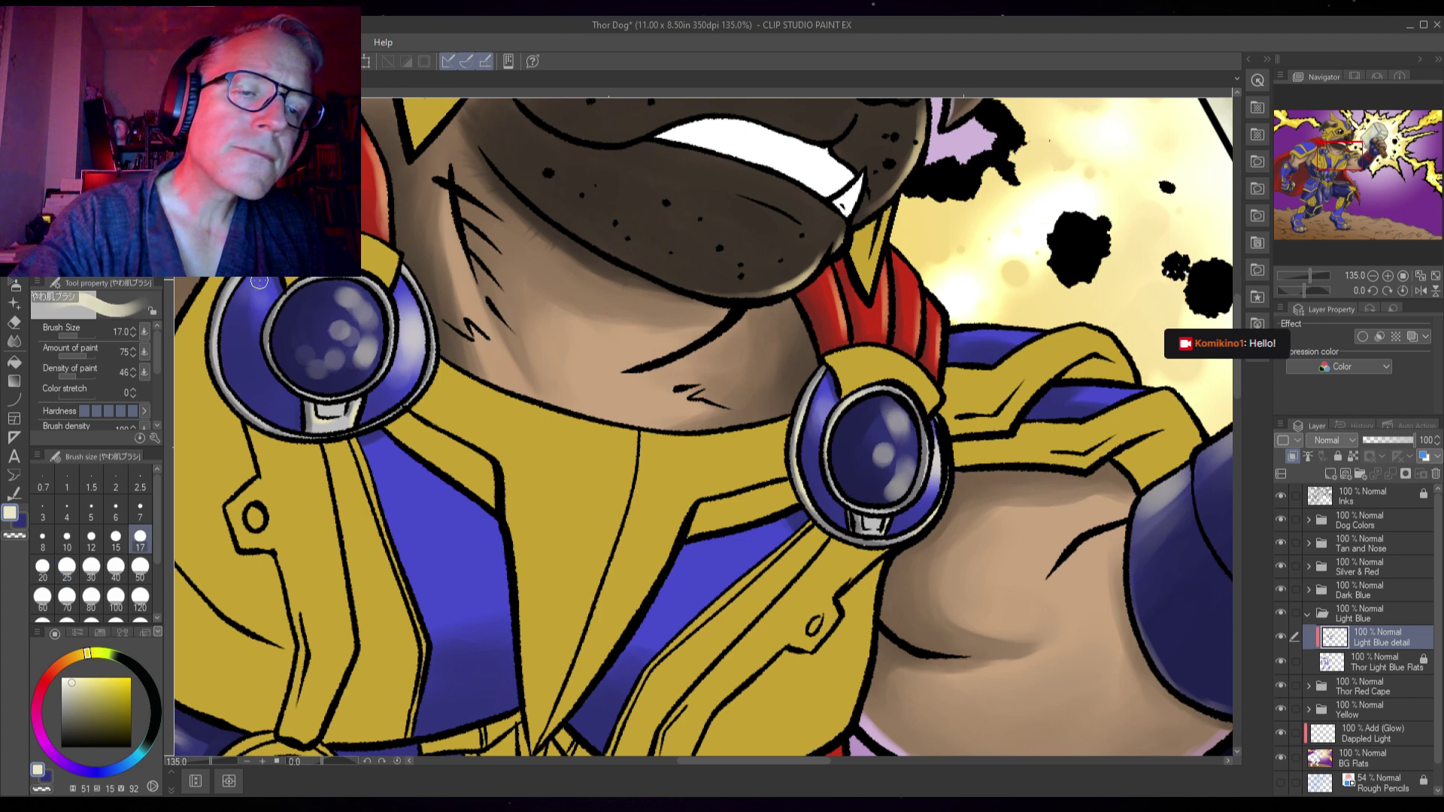
{"action": "left_click_drag", "start_coordinate": [249, 341], "coordinate": [250, 349]}
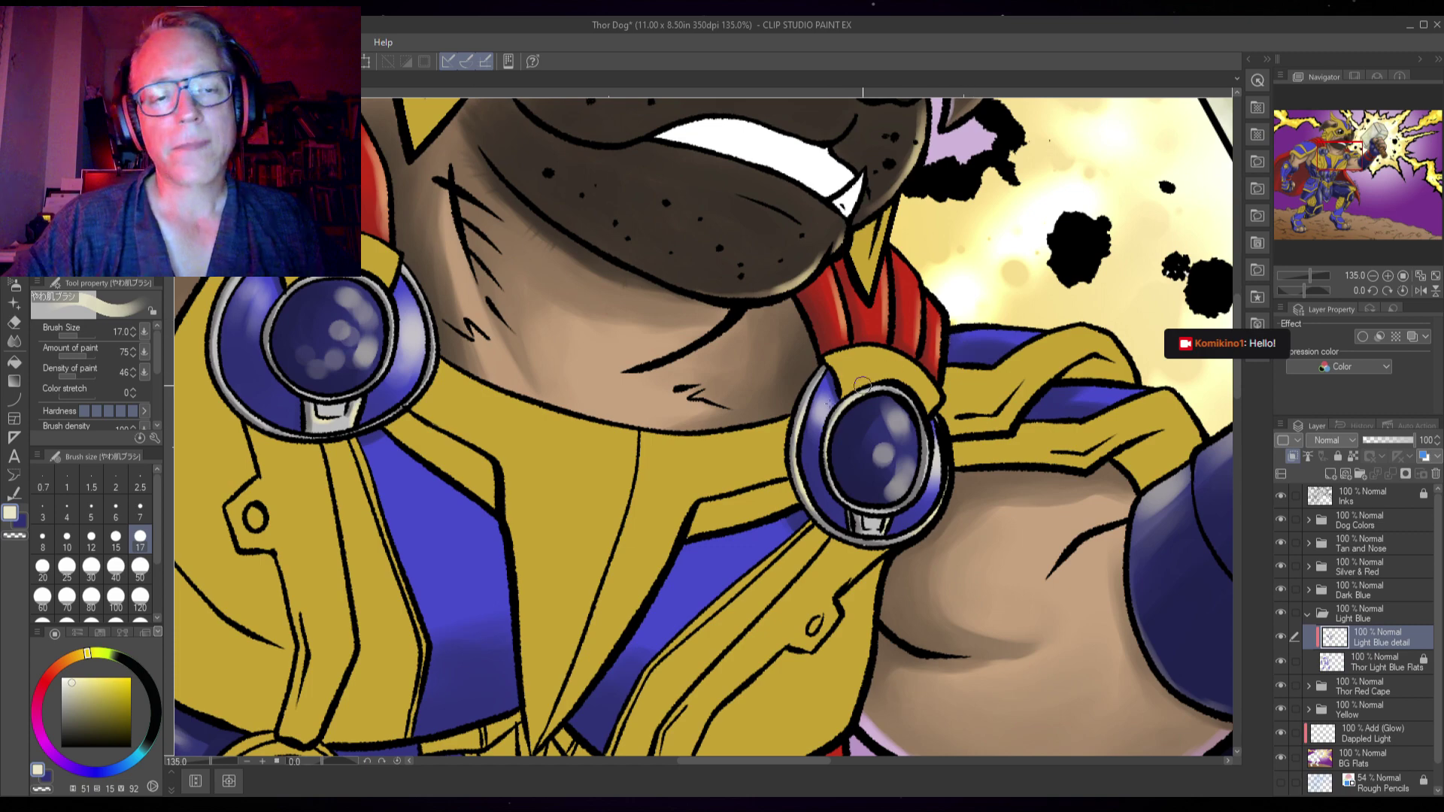
- Increase the brush size to 50 and paint a soft cream highlight on the narrow blue chest panel below the far shoulder disc
{"action": "left_click_drag", "start_coordinate": [973, 564], "coordinate": [941, 396]}
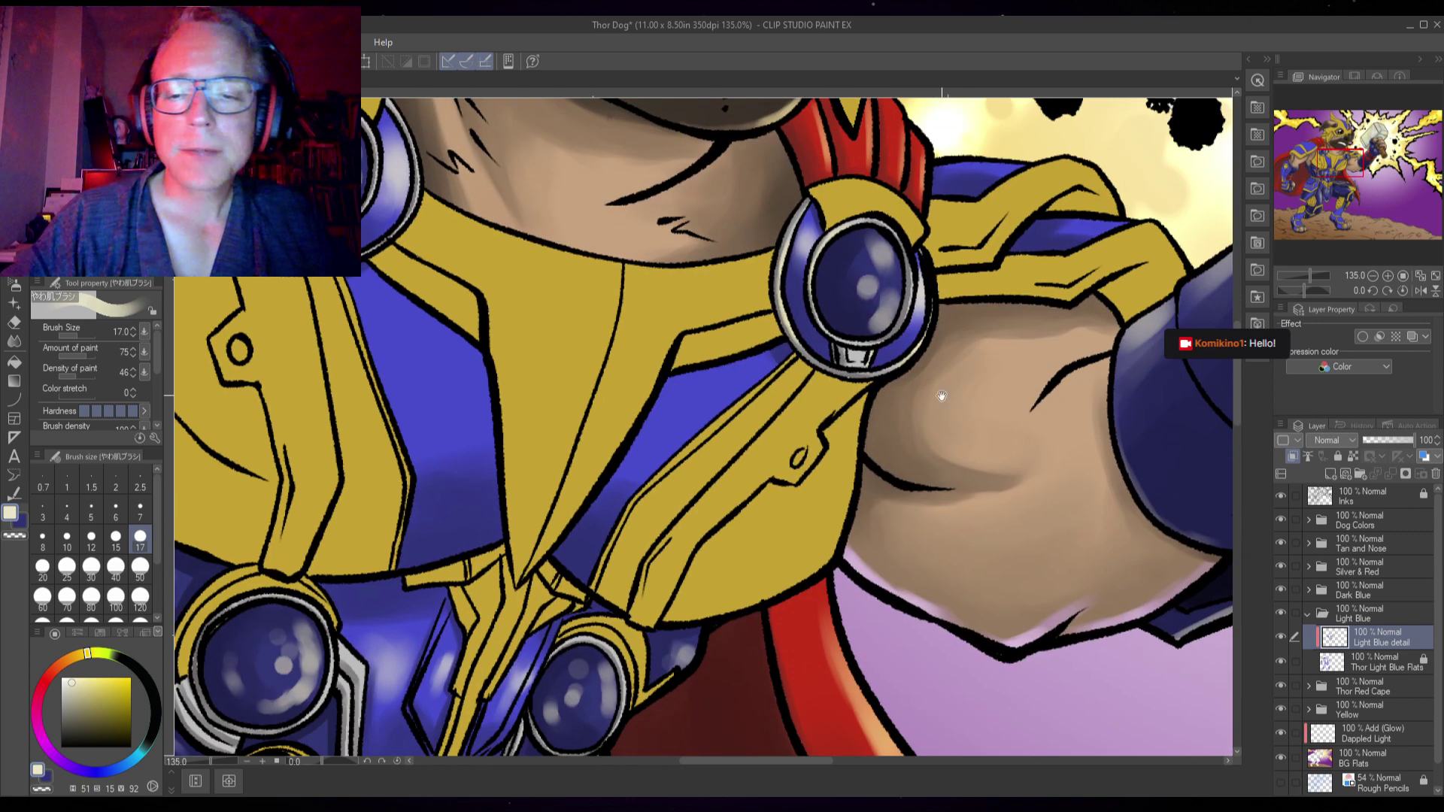
{"action": "left_click_drag", "start_coordinate": [954, 525], "coordinate": [941, 354]}
{"action": "mouse_move", "coordinate": [811, 290]}
{"action": "left_mouse_down"}
{"action": "mouse_move", "coordinate": [899, 448]}
{"action": "mouse_move", "coordinate": [960, 456]}
{"action": "left_mouse_up"}
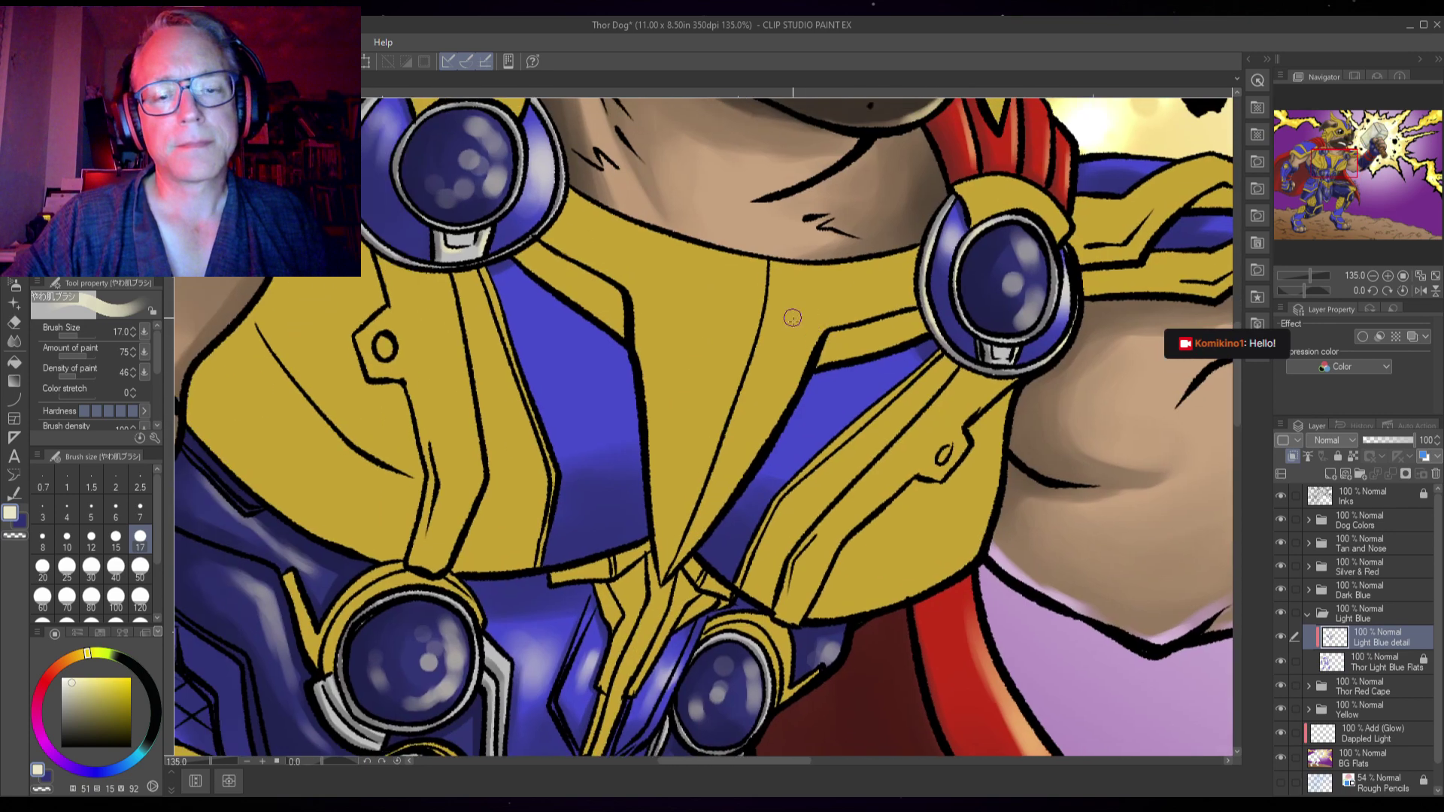
{"action": "key", "text": "bracketright"}
{"action": "key", "text": "bracketright"}
{"action": "key", "text": "bracketright"}
{"action": "key", "text": "bracketright"}
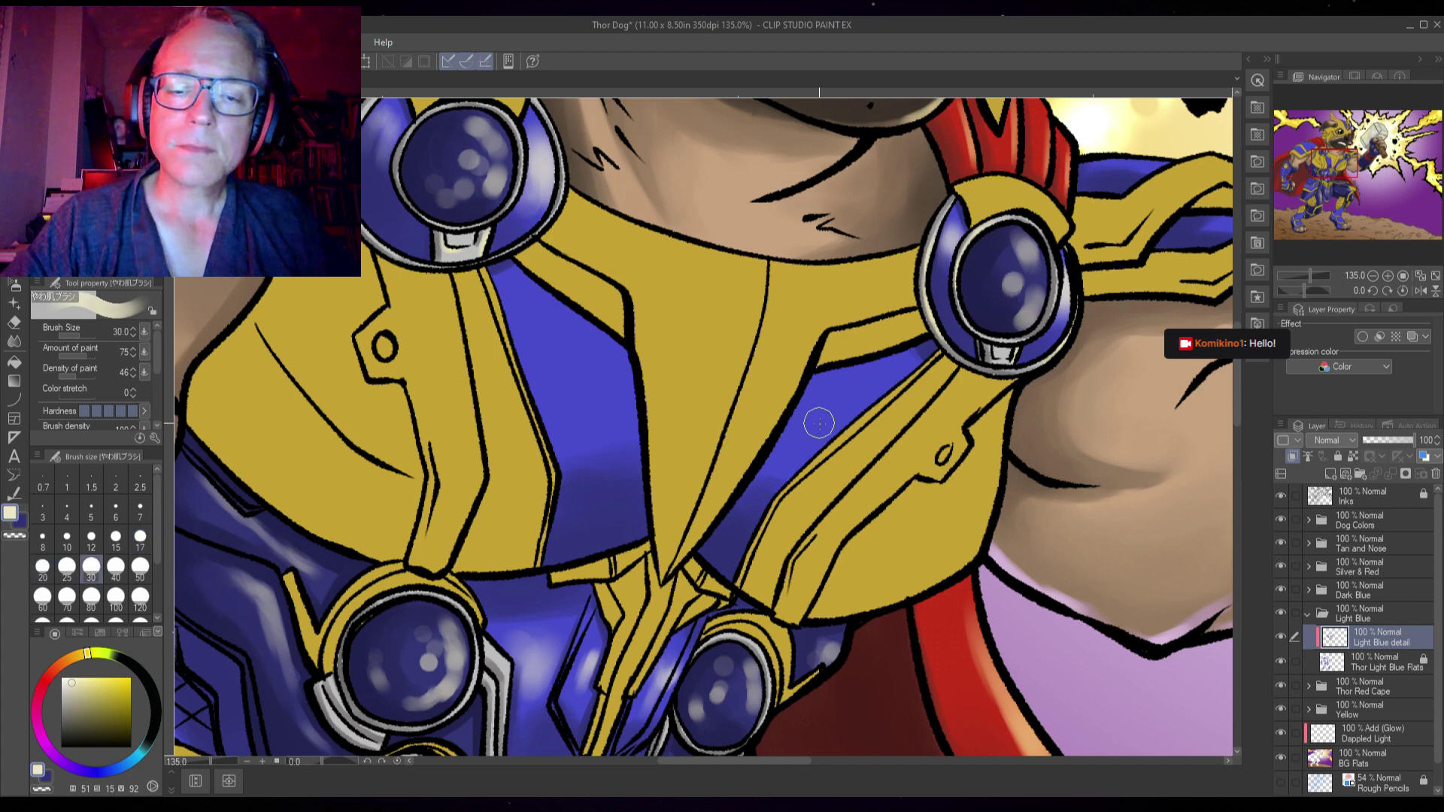
{"action": "key", "text": "bracketright"}
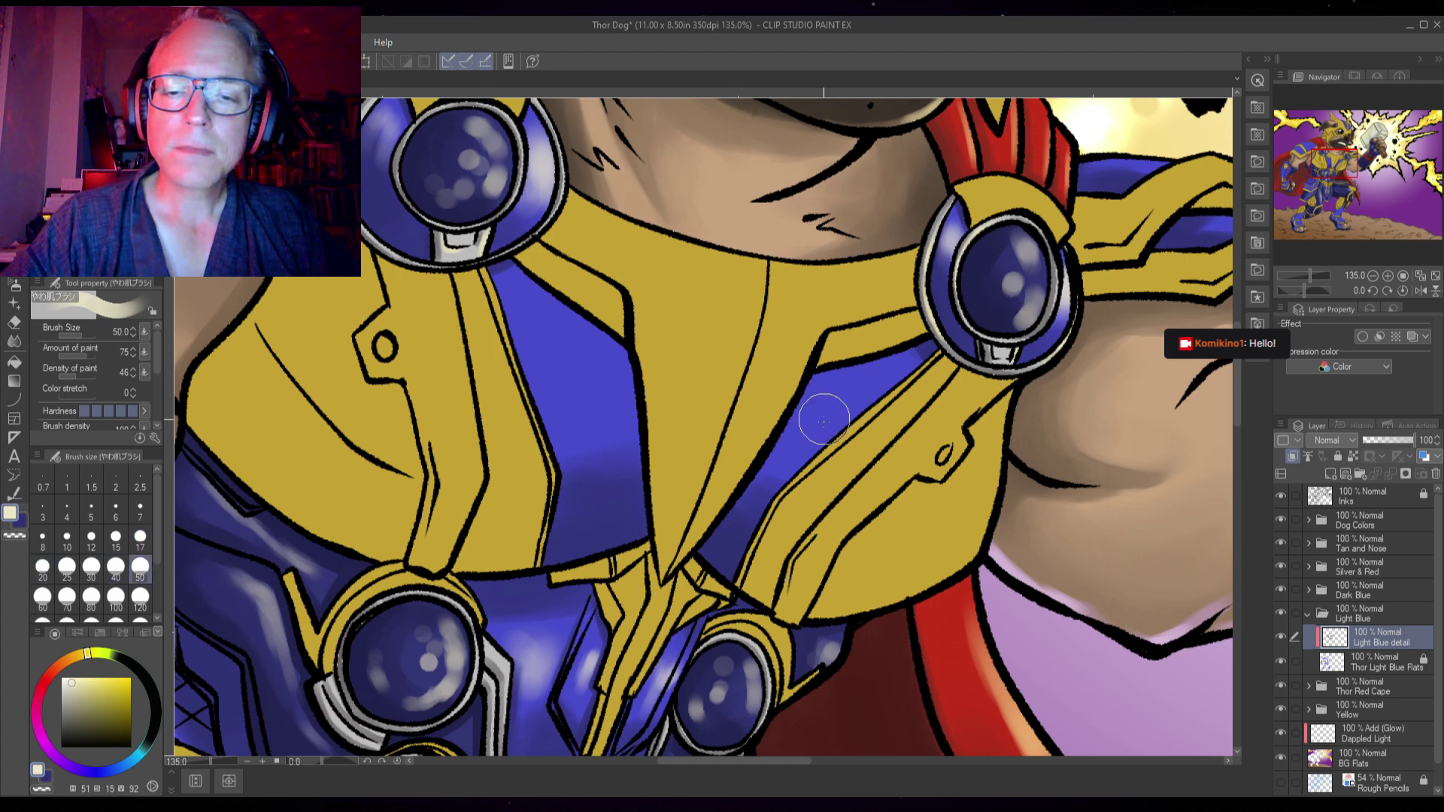
{"action": "mouse_move", "coordinate": [868, 404]}
{"action": "left_mouse_down"}
{"action": "mouse_move", "coordinate": [803, 426]}
{"action": "mouse_move", "coordinate": [831, 400]}
{"action": "mouse_move", "coordinate": [817, 408]}
{"action": "mouse_move", "coordinate": [890, 392]}
{"action": "mouse_move", "coordinate": [852, 416]}
{"action": "mouse_move", "coordinate": [888, 397]}
{"action": "left_mouse_up"}
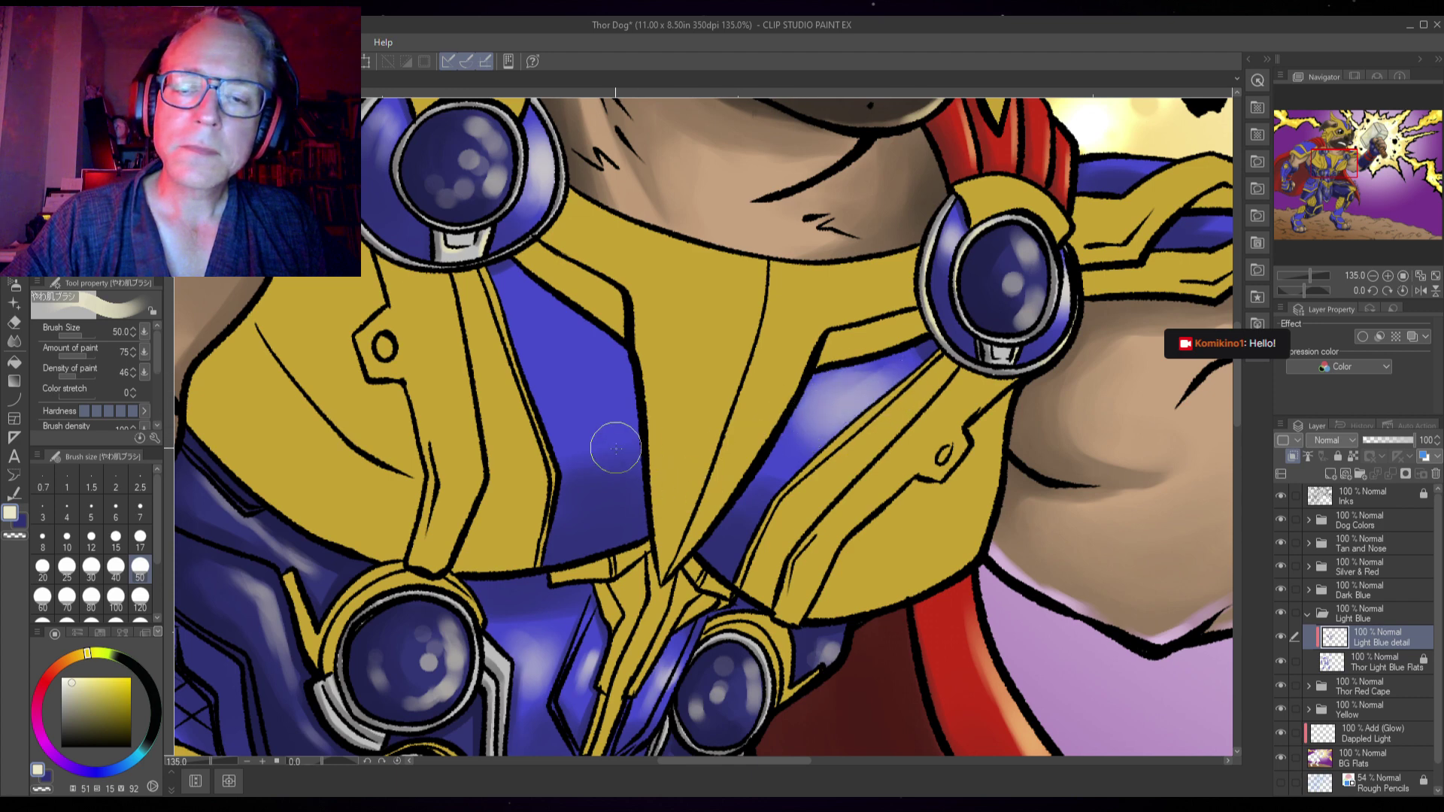
- Paint soft cream highlights on the larger blue chest panel and build up the narrow one with brush size 60
{"action": "key", "text": "bracketright"}
{"action": "mouse_move", "coordinate": [584, 354]}
{"action": "left_mouse_down"}
{"action": "mouse_move", "coordinate": [617, 394]}
{"action": "mouse_move", "coordinate": [616, 366]}
{"action": "mouse_move", "coordinate": [625, 398]}
{"action": "mouse_move", "coordinate": [590, 331]}
{"action": "mouse_move", "coordinate": [585, 403]}
{"action": "mouse_move", "coordinate": [557, 338]}
{"action": "mouse_move", "coordinate": [561, 378]}
{"action": "mouse_move", "coordinate": [536, 334]}
{"action": "mouse_move", "coordinate": [554, 408]}
{"action": "mouse_move", "coordinate": [521, 339]}
{"action": "mouse_move", "coordinate": [531, 381]}
{"action": "mouse_move", "coordinate": [572, 429]}
{"action": "mouse_move", "coordinate": [564, 383]}
{"action": "mouse_move", "coordinate": [587, 386]}
{"action": "mouse_move", "coordinate": [547, 315]}
{"action": "mouse_move", "coordinate": [567, 310]}
{"action": "mouse_move", "coordinate": [630, 396]}
{"action": "mouse_move", "coordinate": [610, 347]}
{"action": "mouse_move", "coordinate": [618, 416]}
{"action": "mouse_move", "coordinate": [560, 421]}
{"action": "mouse_move", "coordinate": [602, 416]}
{"action": "mouse_move", "coordinate": [555, 436]}
{"action": "mouse_move", "coordinate": [620, 422]}
{"action": "mouse_move", "coordinate": [608, 434]}
{"action": "mouse_move", "coordinate": [603, 380]}
{"action": "mouse_move", "coordinate": [555, 347]}
{"action": "mouse_move", "coordinate": [519, 370]}
{"action": "mouse_move", "coordinate": [585, 314]}
{"action": "mouse_move", "coordinate": [508, 365]}
{"action": "mouse_move", "coordinate": [575, 297]}
{"action": "left_mouse_up"}
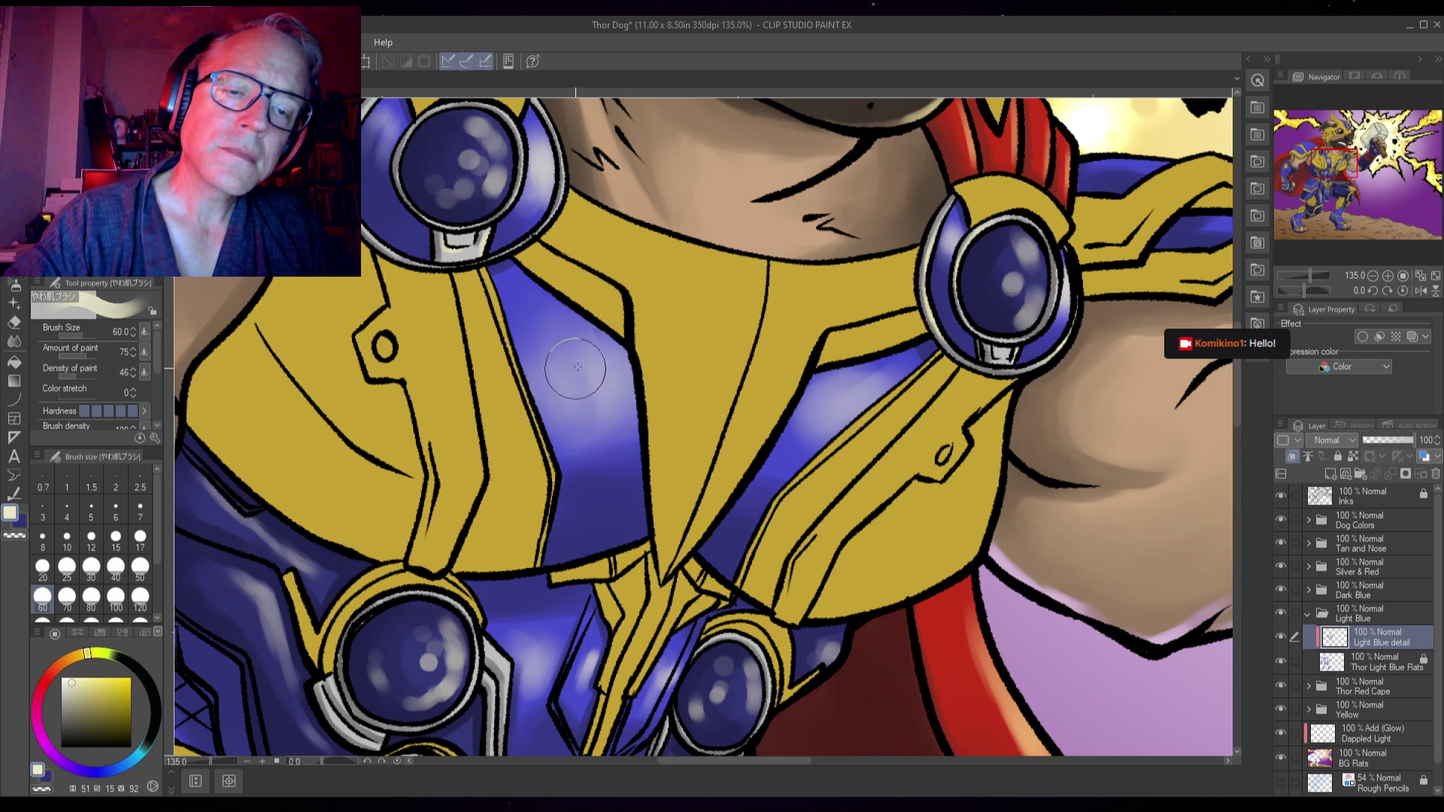
{"action": "mouse_move", "coordinate": [574, 369]}
{"action": "left_mouse_down"}
{"action": "mouse_move", "coordinate": [548, 367]}
{"action": "mouse_move", "coordinate": [600, 318]}
{"action": "mouse_move", "coordinate": [613, 342]}
{"action": "mouse_move", "coordinate": [564, 428]}
{"action": "mouse_move", "coordinate": [564, 380]}
{"action": "mouse_move", "coordinate": [585, 397]}
{"action": "left_mouse_up"}
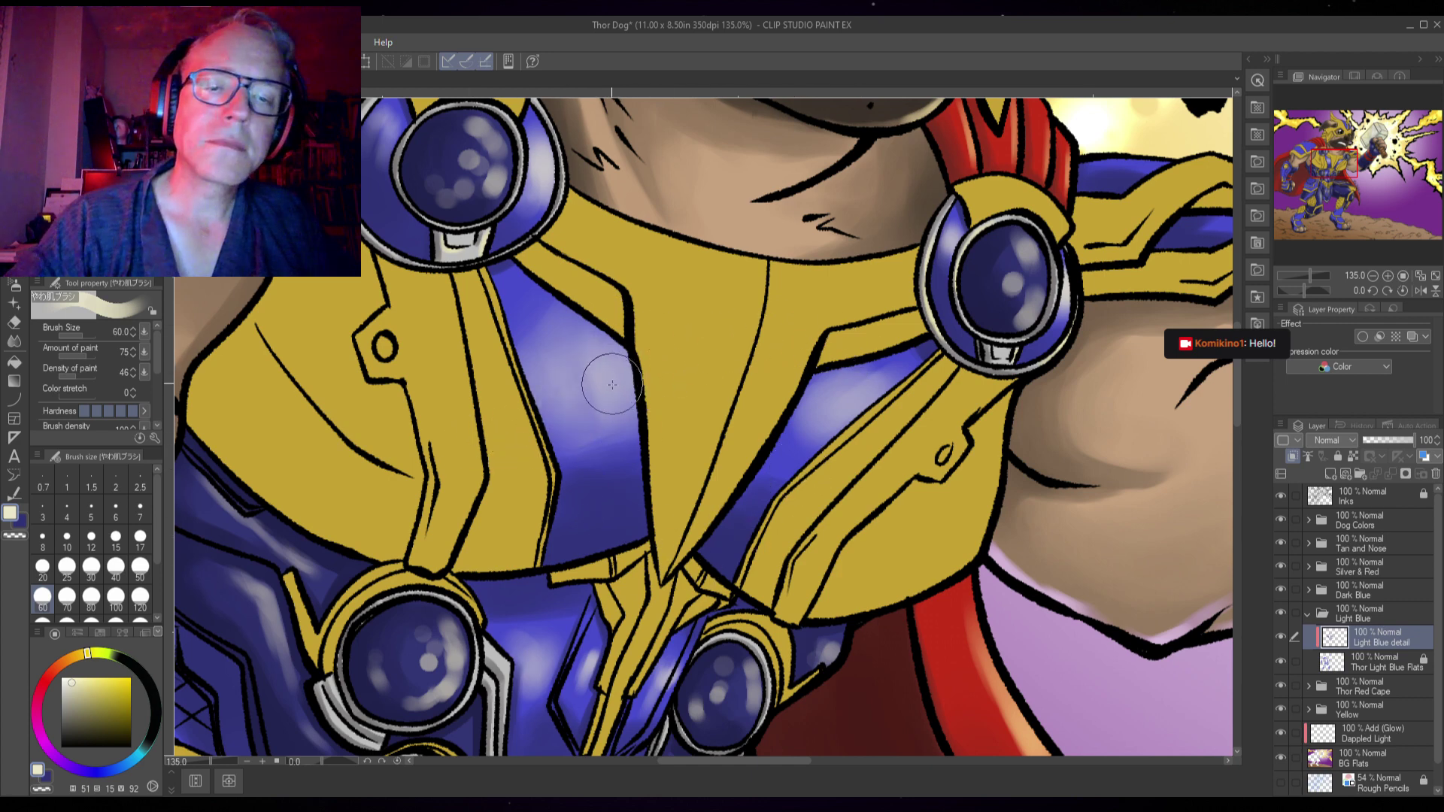
{"action": "mouse_move", "coordinate": [581, 372]}
{"action": "left_mouse_down"}
{"action": "mouse_move", "coordinate": [519, 328]}
{"action": "mouse_move", "coordinate": [564, 398]}
{"action": "mouse_move", "coordinate": [510, 320]}
{"action": "left_mouse_up"}
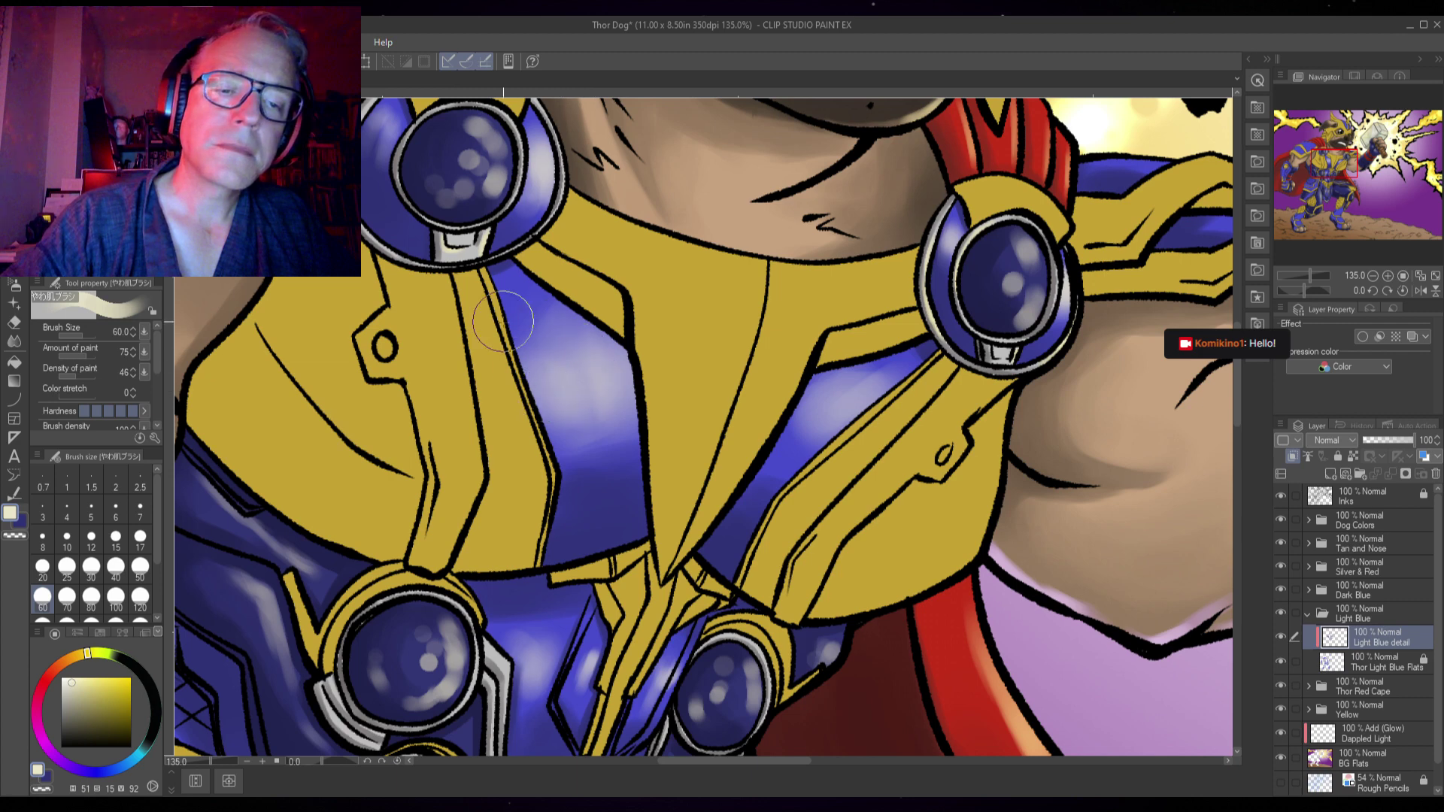
{"action": "mouse_move", "coordinate": [846, 366]}
{"action": "left_mouse_down"}
{"action": "mouse_move", "coordinate": [824, 409]}
{"action": "mouse_move", "coordinate": [814, 374]}
{"action": "mouse_move", "coordinate": [822, 387]}
{"action": "mouse_move", "coordinate": [866, 359]}
{"action": "mouse_move", "coordinate": [819, 440]}
{"action": "left_mouse_up"}
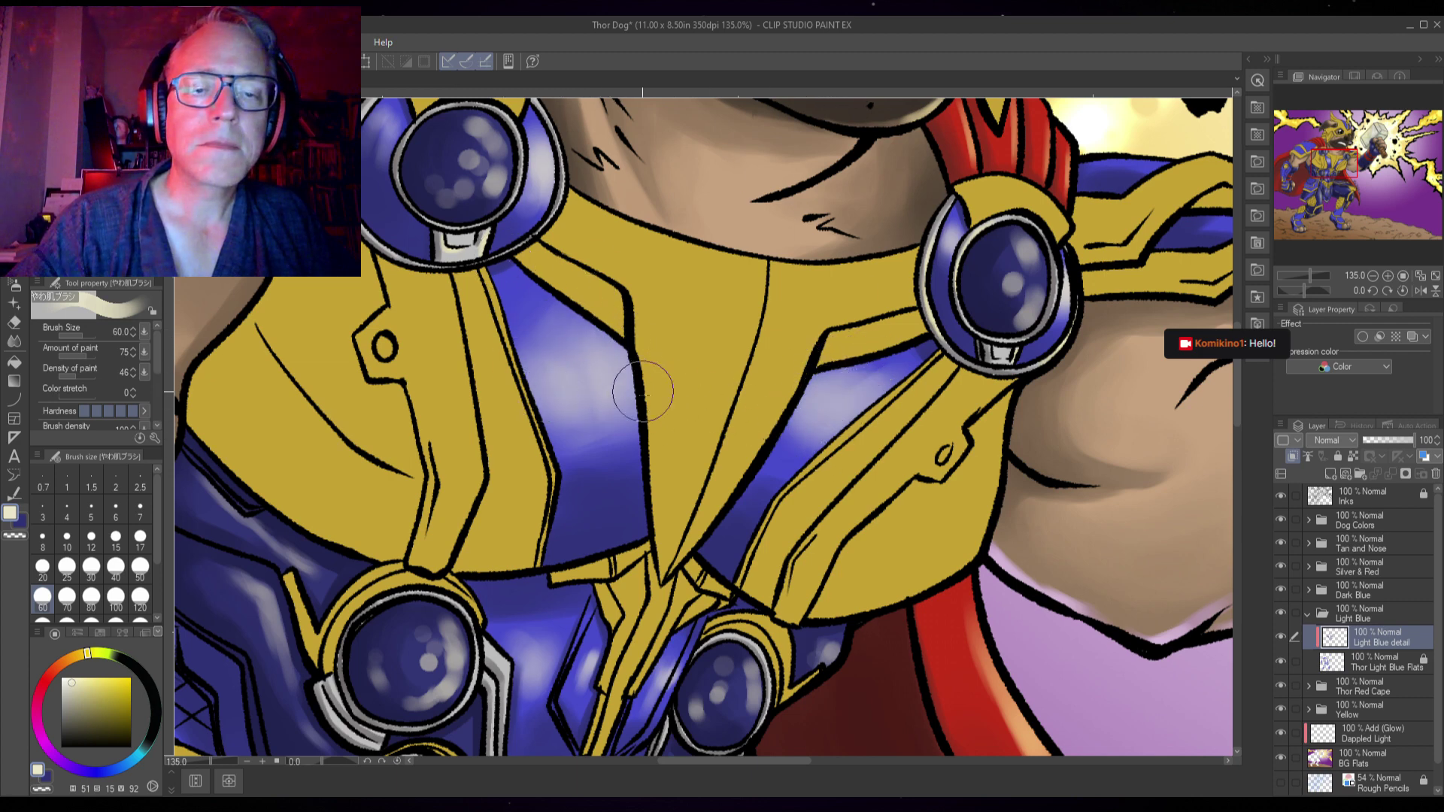
- Paint thin cream highlights on the two blue strips of the shoulder strap beside the raised arm, with brush size 10 and then 8
{"action": "key", "text": "space"}
{"action": "left_click_drag", "start_coordinate": [732, 473], "coordinate": [864, 477]}
{"action": "left_click_drag", "start_coordinate": [834, 293], "coordinate": [886, 467]}
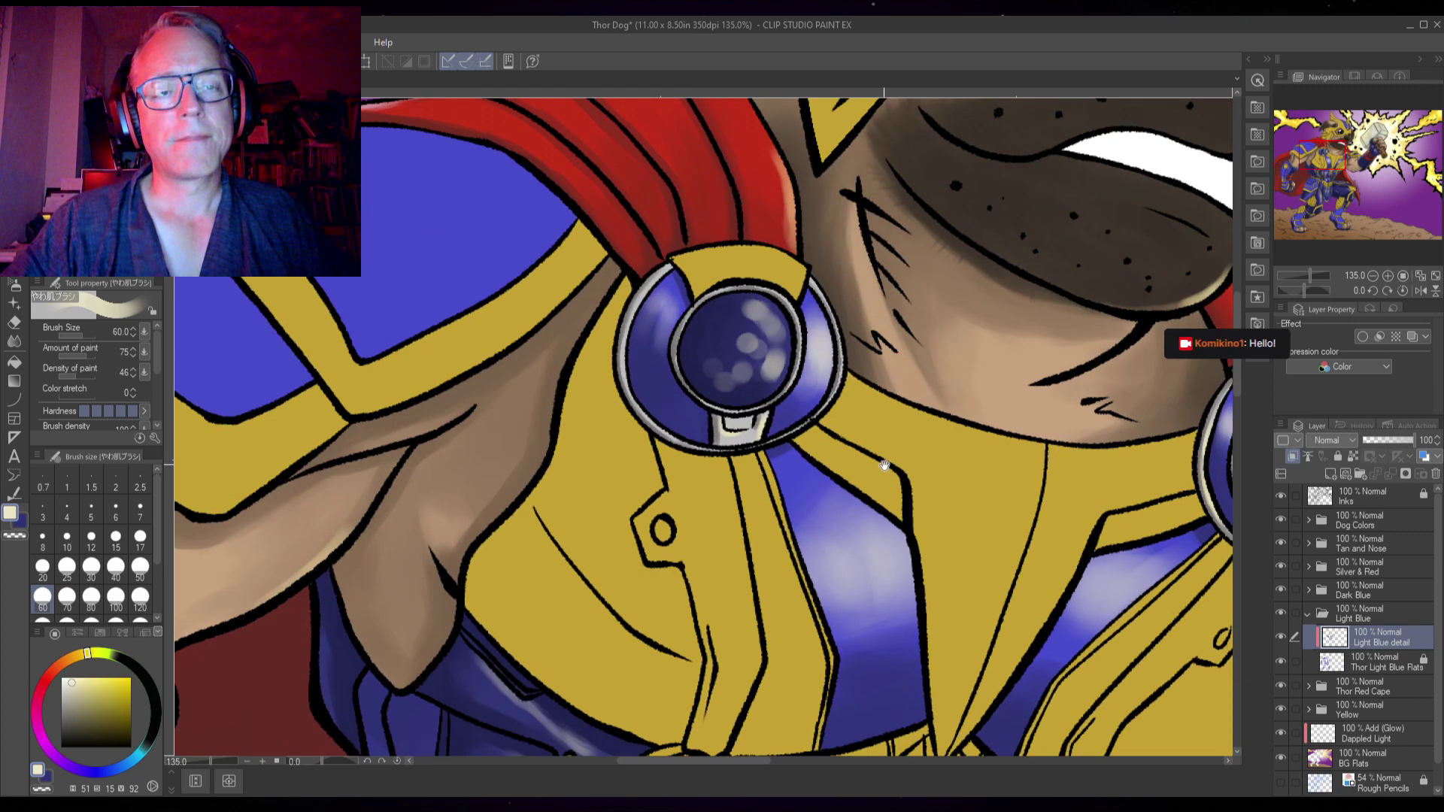
{"action": "left_click_drag", "start_coordinate": [784, 485], "coordinate": [571, 476]}
{"action": "left_click_drag", "start_coordinate": [877, 483], "coordinate": [620, 496]}
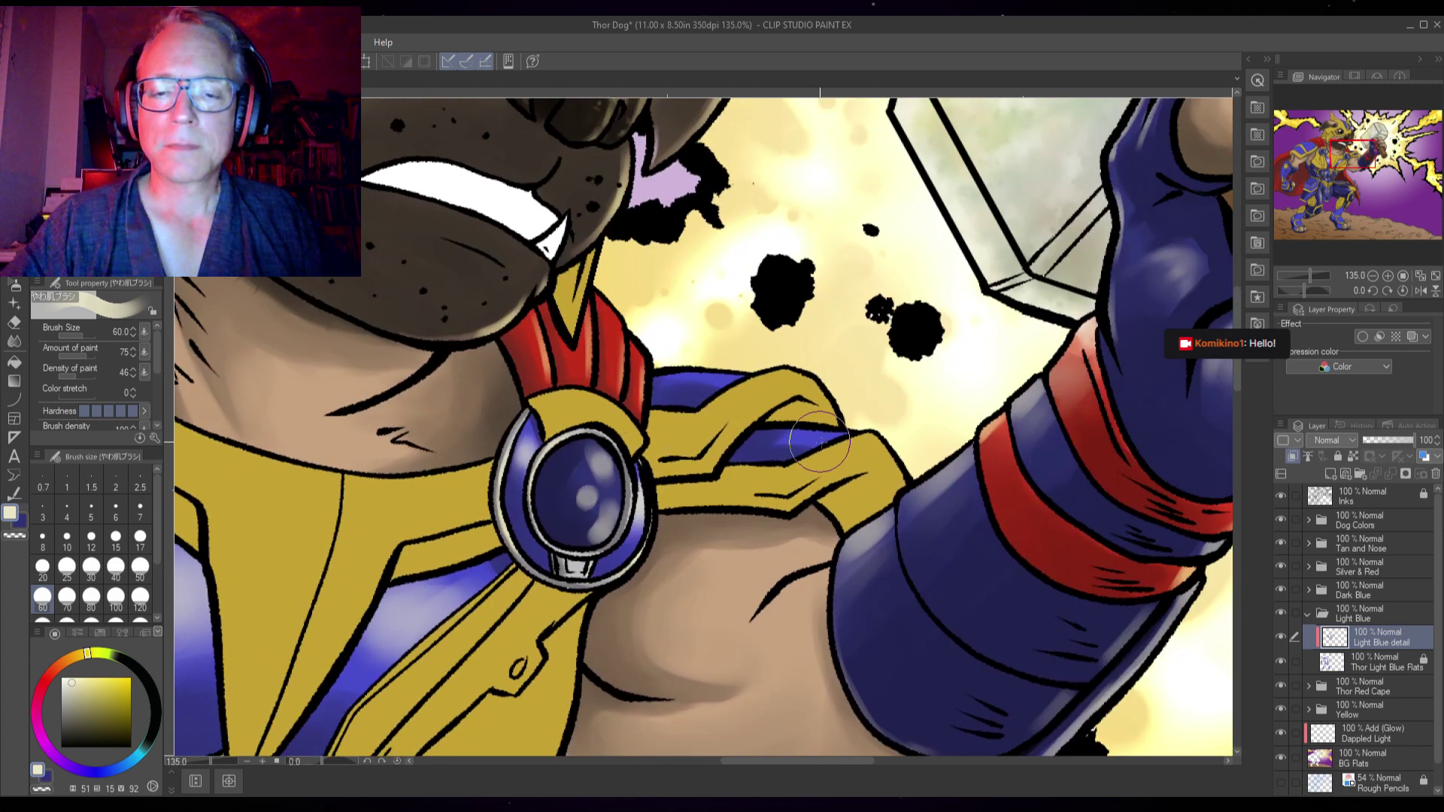
{"action": "scroll", "coordinate": [823, 437], "scroll_direction": "up", "scroll_amount": 3}
{"action": "key", "text": "bracketleft"}
{"action": "key", "text": "bracketleft"}
{"action": "key", "text": "bracketleft"}
{"action": "key", "text": "bracketleft"}
{"action": "key", "text": "bracketleft"}
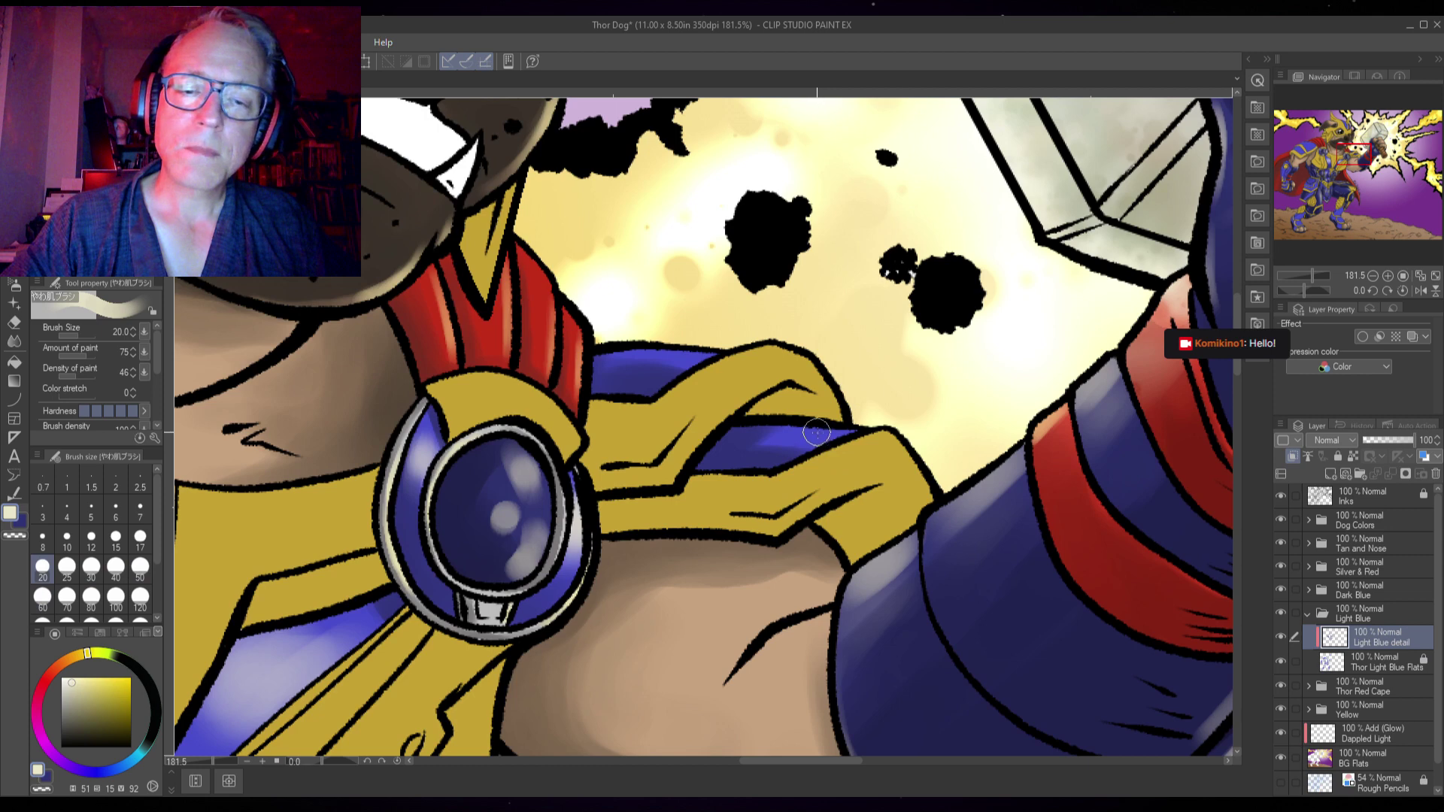
{"action": "key", "text": "bracketleft"}
{"action": "key", "text": "bracketleft"}
{"action": "key", "text": "bracketleft"}
{"action": "key", "text": "bracketleft"}
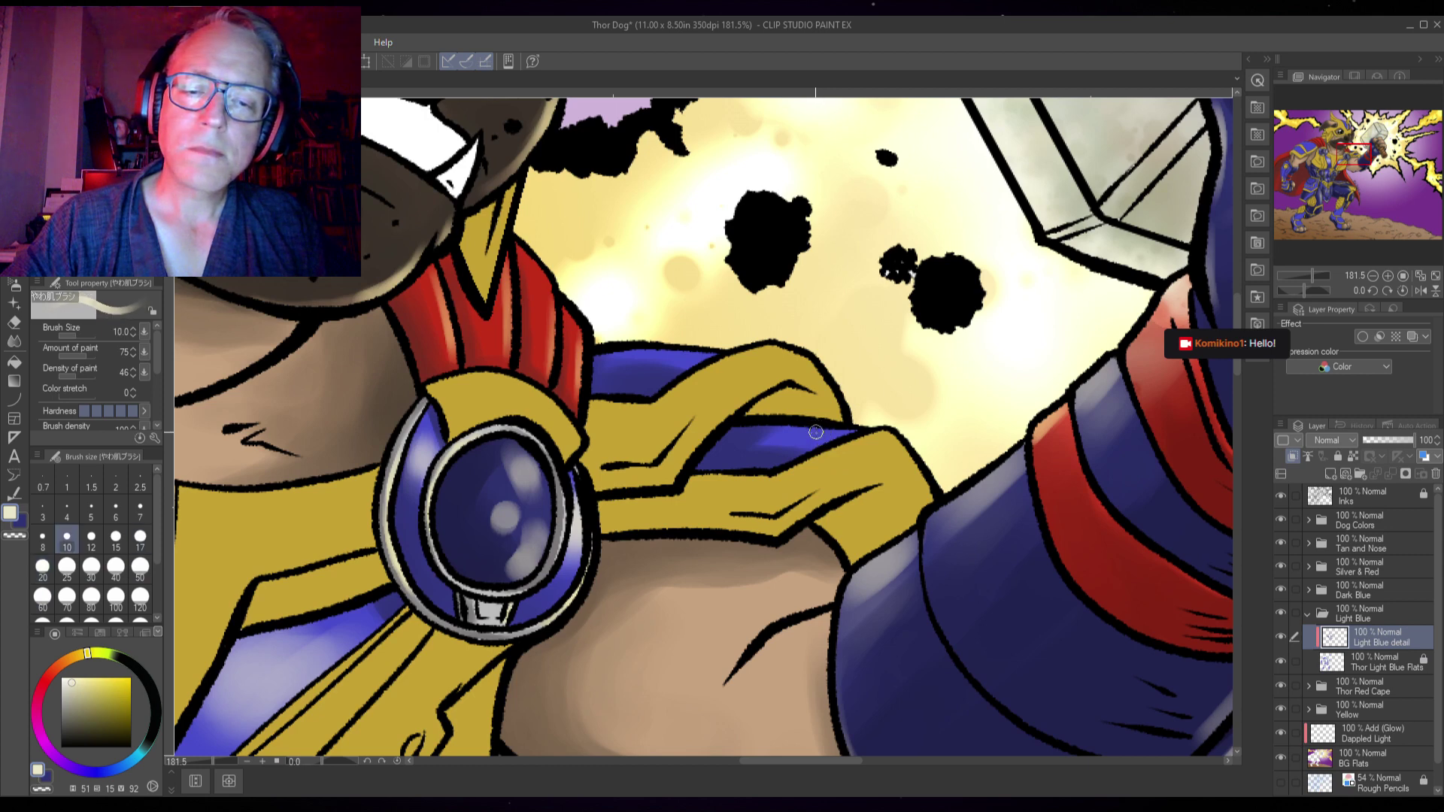
{"action": "left_click_drag", "start_coordinate": [811, 434], "coordinate": [893, 423]}
{"action": "key", "text": "bracketleft"}
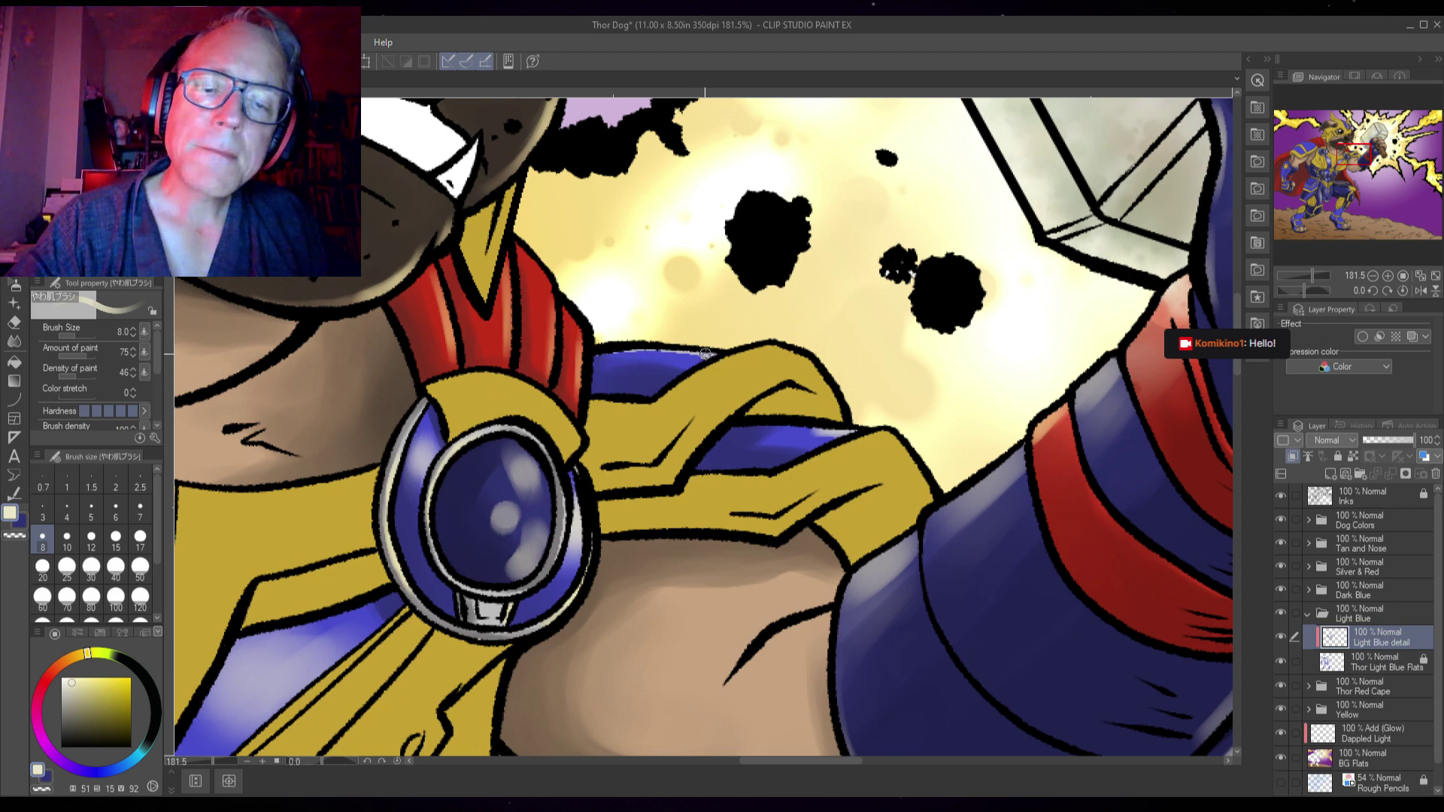
{"action": "left_click_drag", "start_coordinate": [705, 354], "coordinate": [638, 348]}
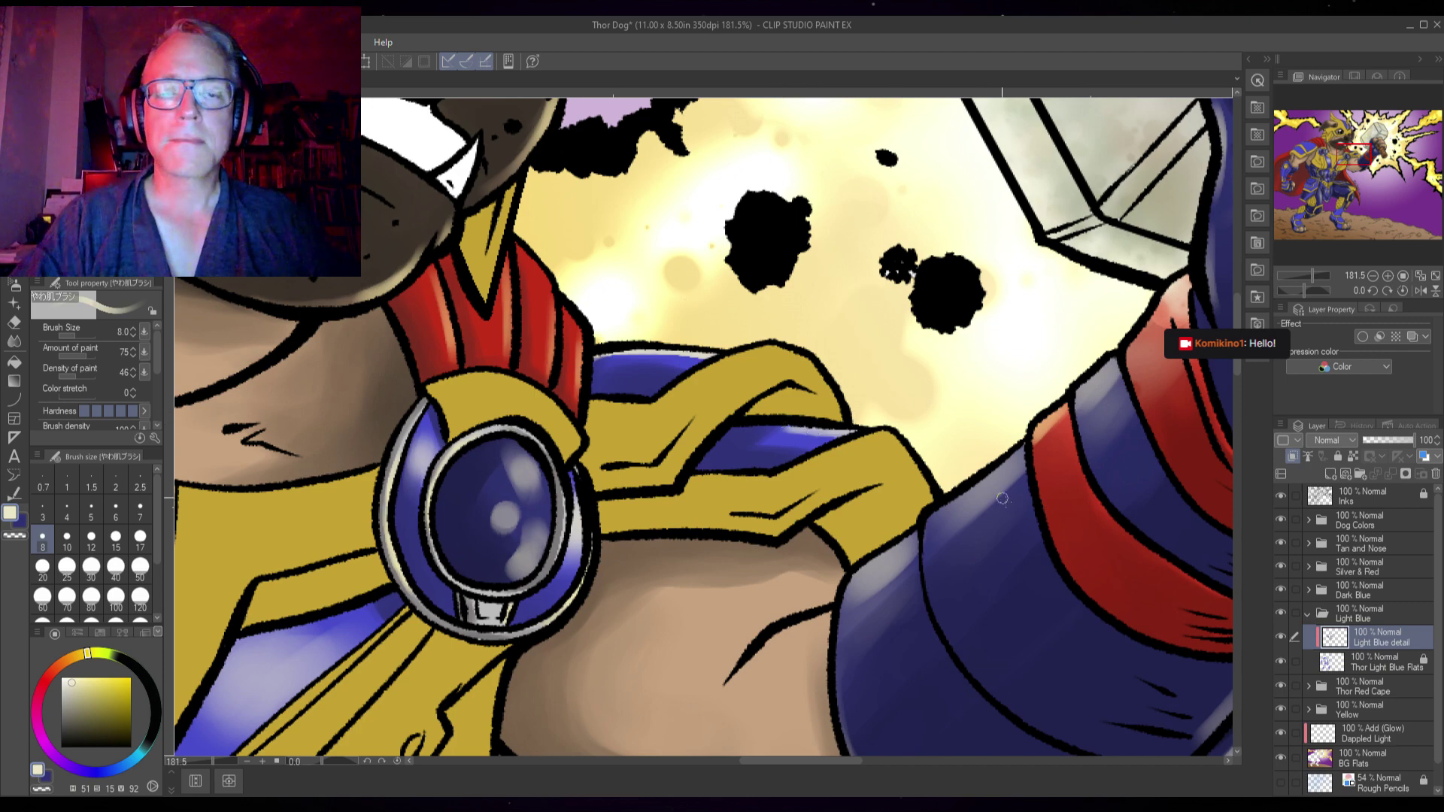
- Save the illustration
{"action": "scroll", "coordinate": [1022, 496], "scroll_direction": "down", "scroll_amount": 3}
{"action": "left_click_drag", "start_coordinate": [1079, 568], "coordinate": [885, 455]}
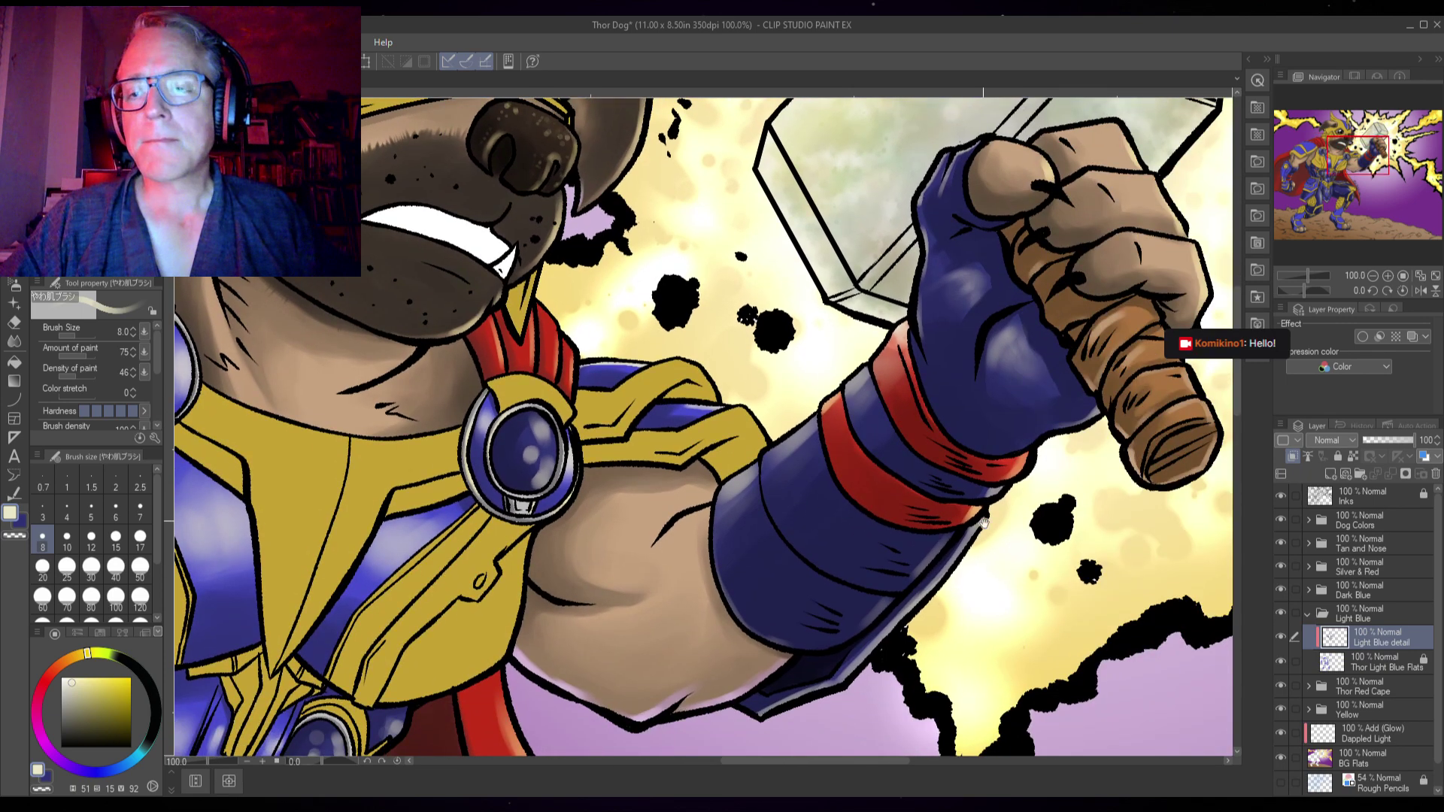
{"action": "mouse_move", "coordinate": [793, 528]}
{"action": "left_mouse_down"}
{"action": "mouse_move", "coordinate": [808, 479]}
{"action": "mouse_move", "coordinate": [1019, 411]}
{"action": "left_mouse_up"}
{"action": "mouse_move", "coordinate": [911, 466]}
{"action": "left_mouse_down"}
{"action": "mouse_move", "coordinate": [1093, 416]}
{"action": "mouse_move", "coordinate": [1005, 341]}
{"action": "left_mouse_up"}
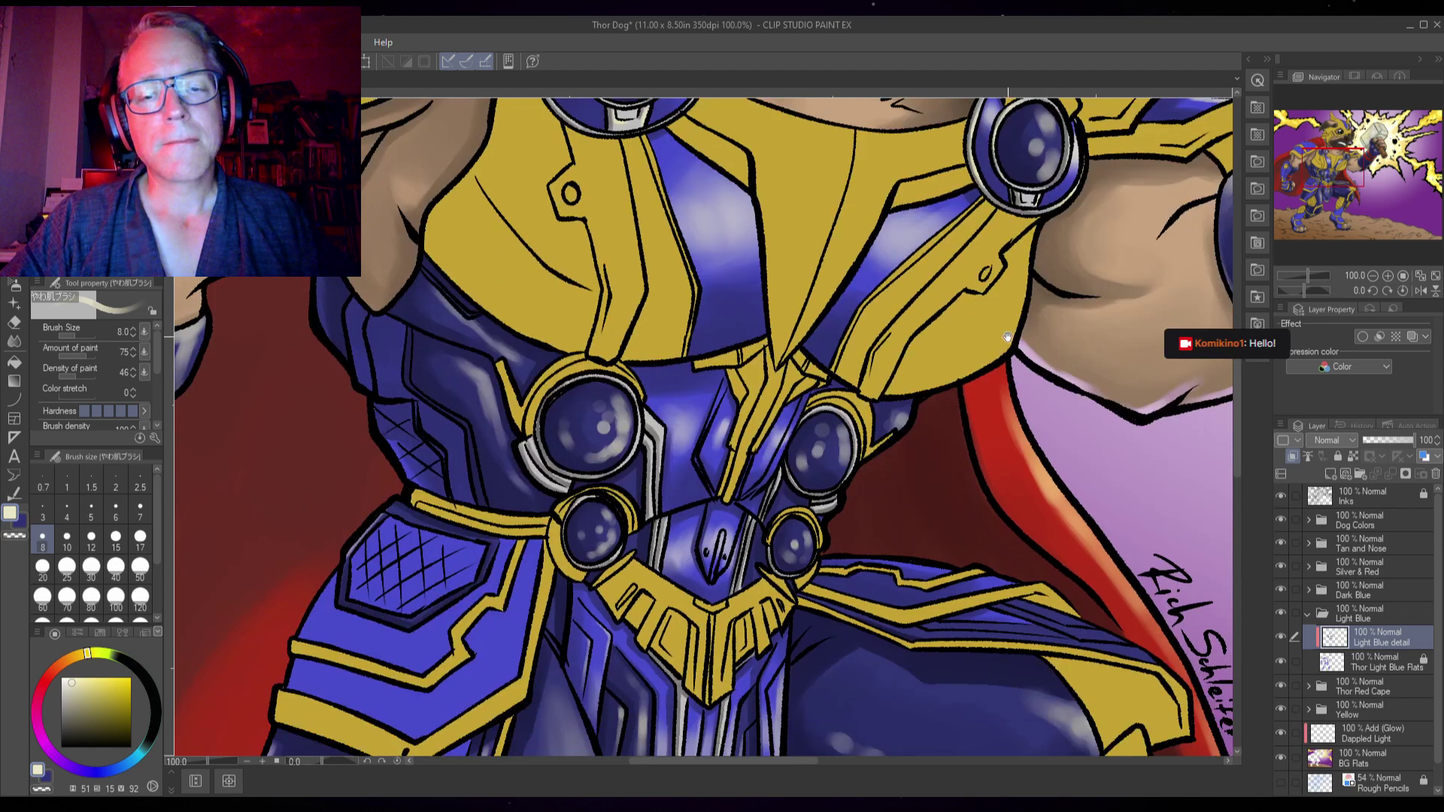
{"action": "left_click_drag", "start_coordinate": [993, 469], "coordinate": [986, 519]}
{"action": "left_click_drag", "start_coordinate": [969, 463], "coordinate": [1010, 514]}
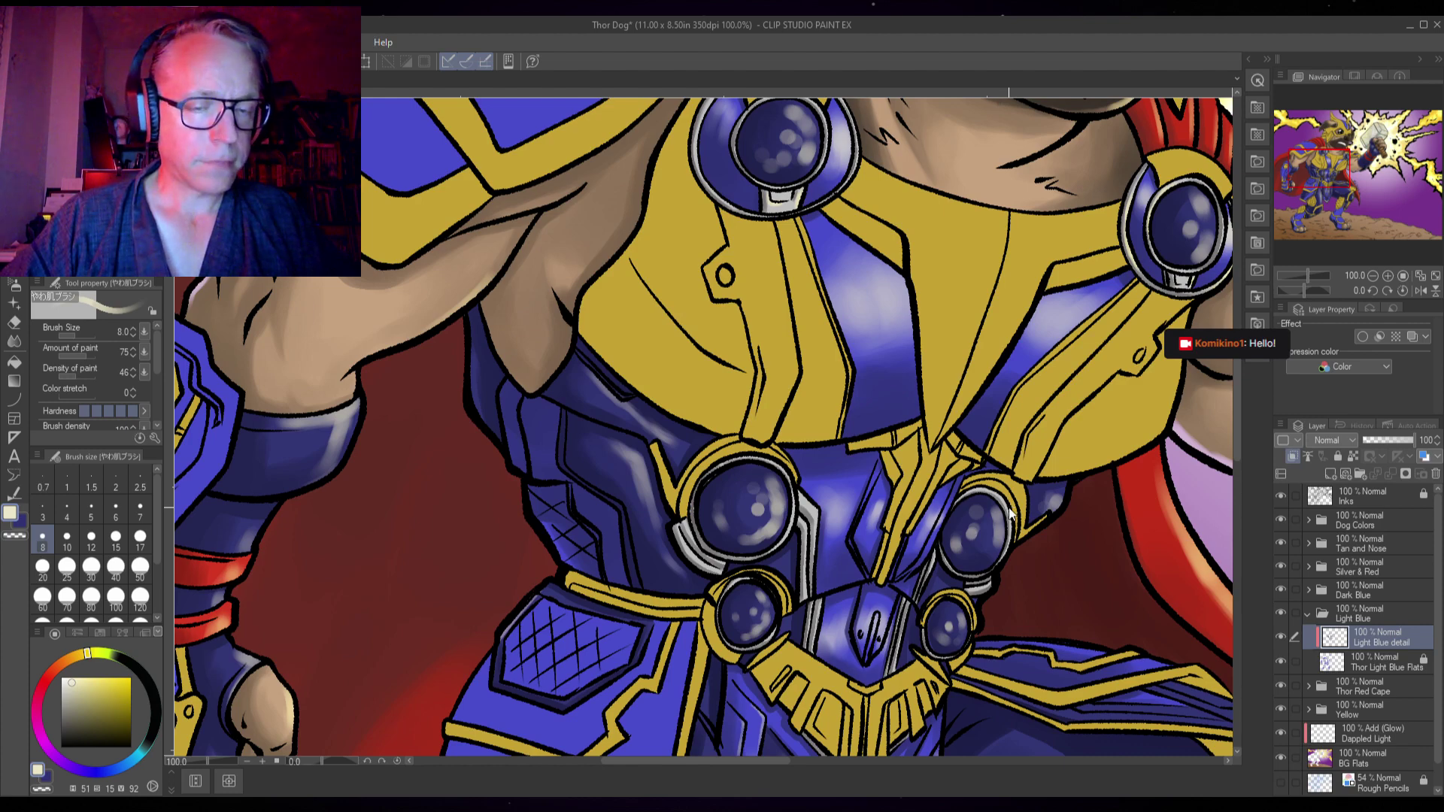
{"action": "key", "text": "ctrl+s"}
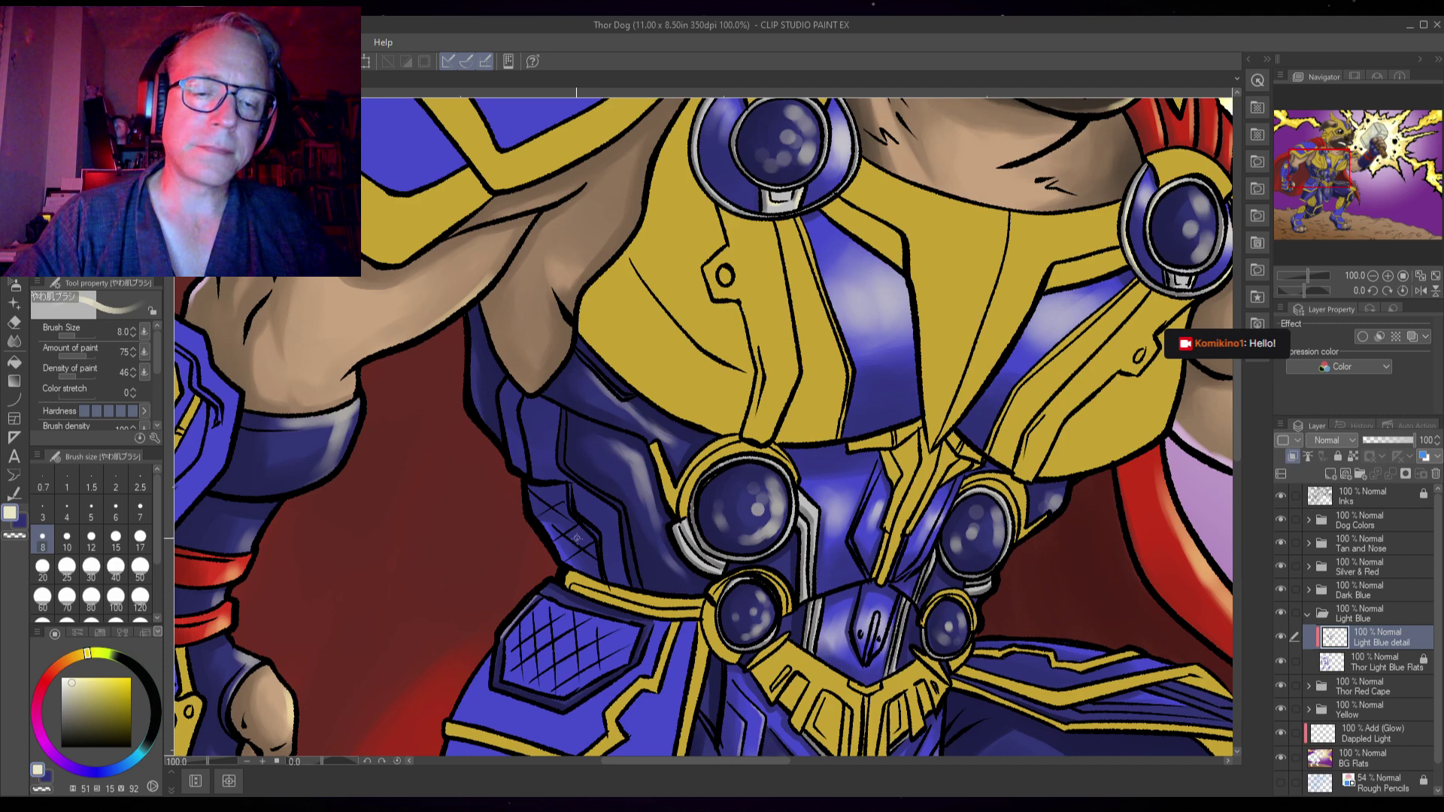
- Sample dark blue from the costume and shade the cross-hatched panel on the side of the waist with brush size 25
{"action": "scroll", "coordinate": [576, 539], "scroll_direction": "up", "scroll_amount": 3}
{"action": "left_click", "coordinate": [560, 526], "text": "alt"}
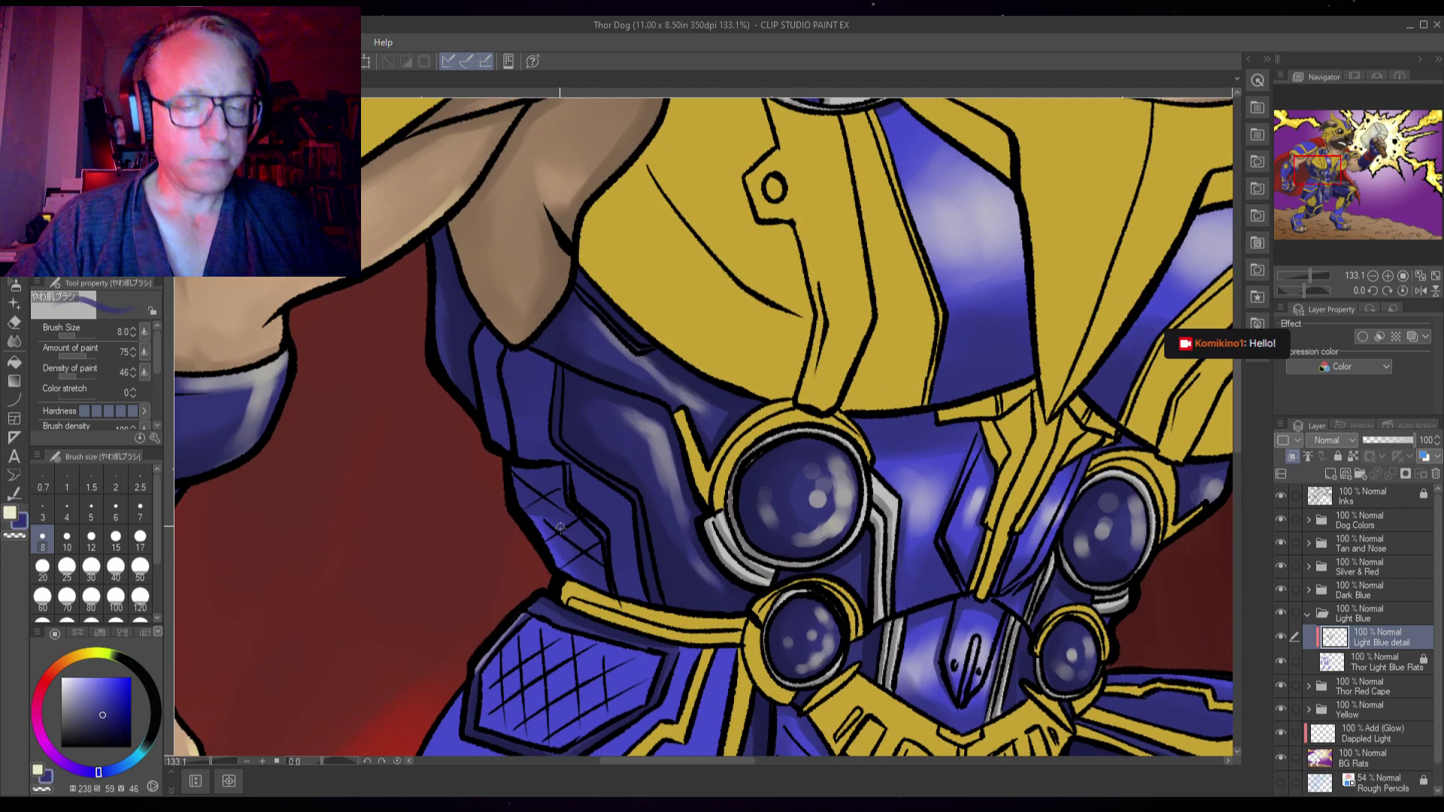
{"action": "key", "text": "bracketright"}
{"action": "key", "text": "bracketright"}
{"action": "key", "text": "bracketright"}
{"action": "key", "text": "bracketright"}
{"action": "key", "text": "bracketright"}
{"action": "key", "text": "bracketright"}
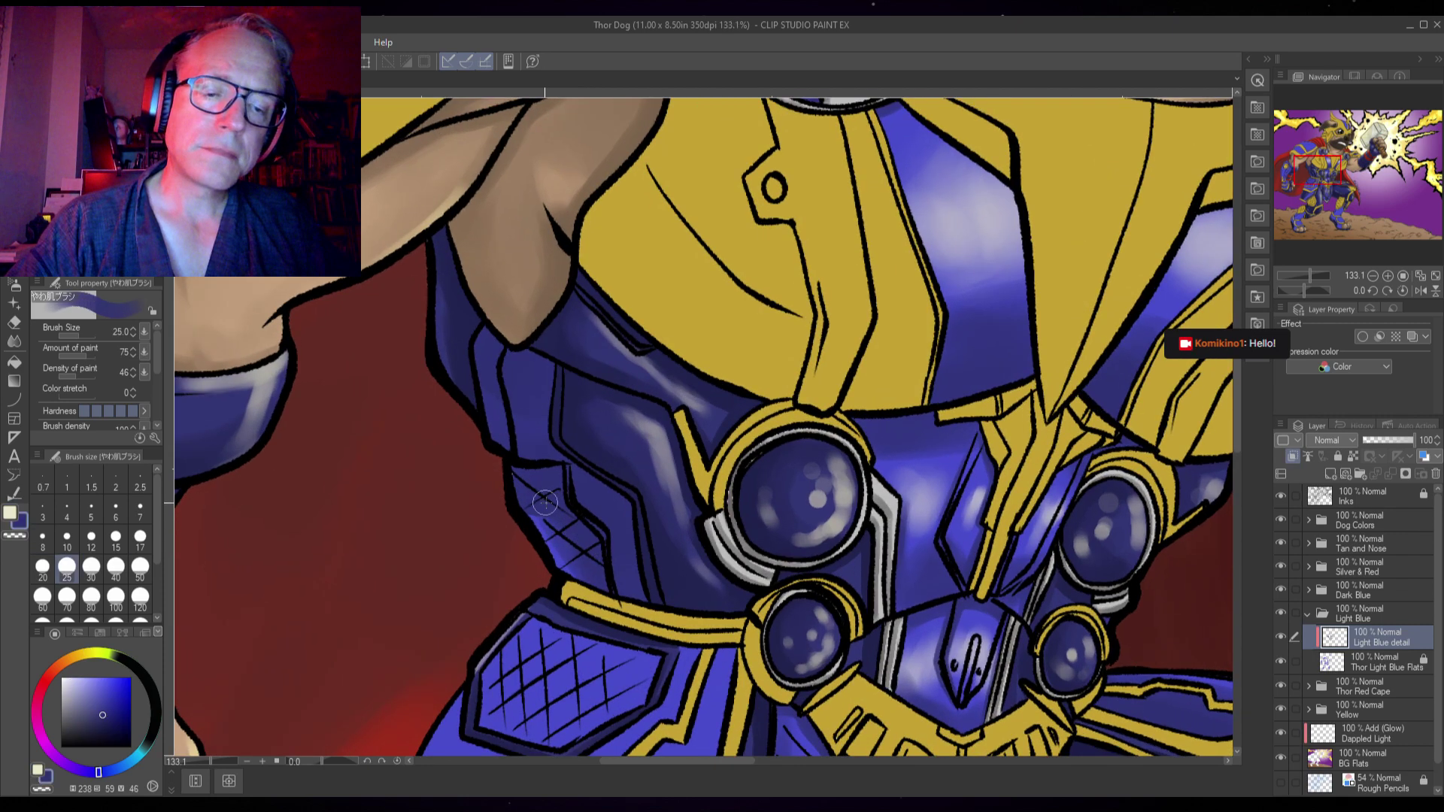
{"action": "mouse_move", "coordinate": [545, 502]}
{"action": "left_mouse_down"}
{"action": "mouse_move", "coordinate": [571, 557]}
{"action": "mouse_move", "coordinate": [530, 497]}
{"action": "left_mouse_up"}
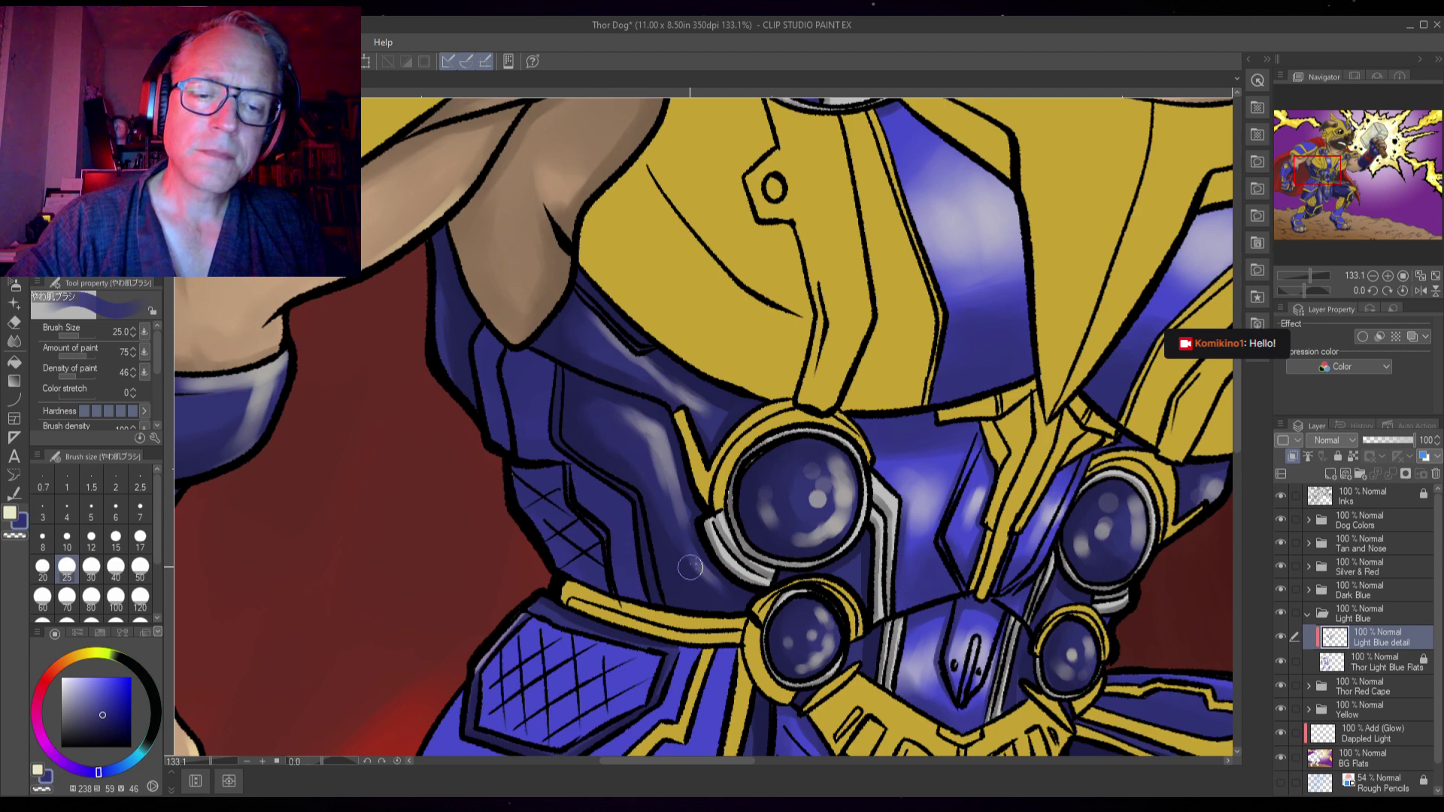
{"action": "left_click_drag", "start_coordinate": [983, 576], "coordinate": [843, 470]}
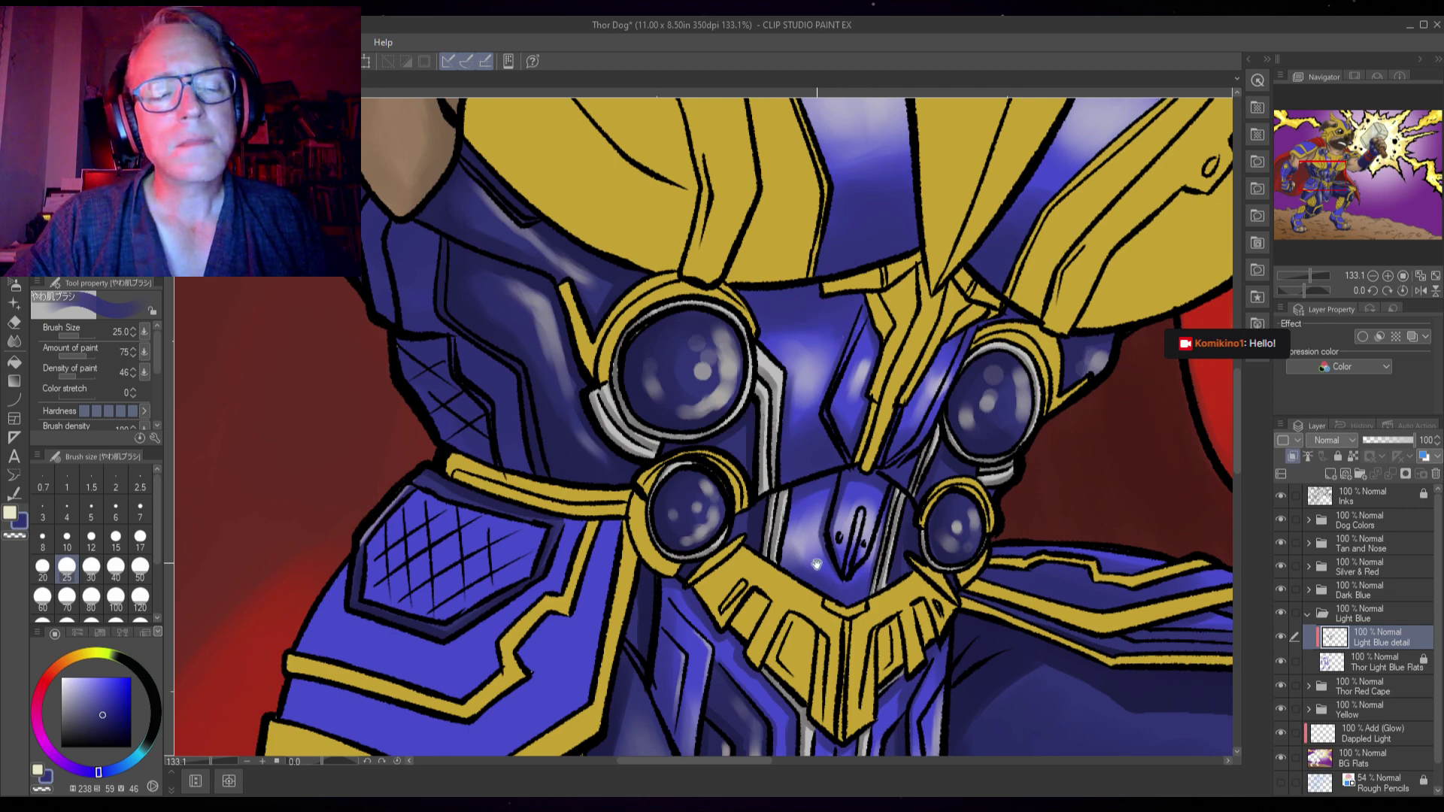
{"action": "left_click_drag", "start_coordinate": [816, 564], "coordinate": [882, 622]}
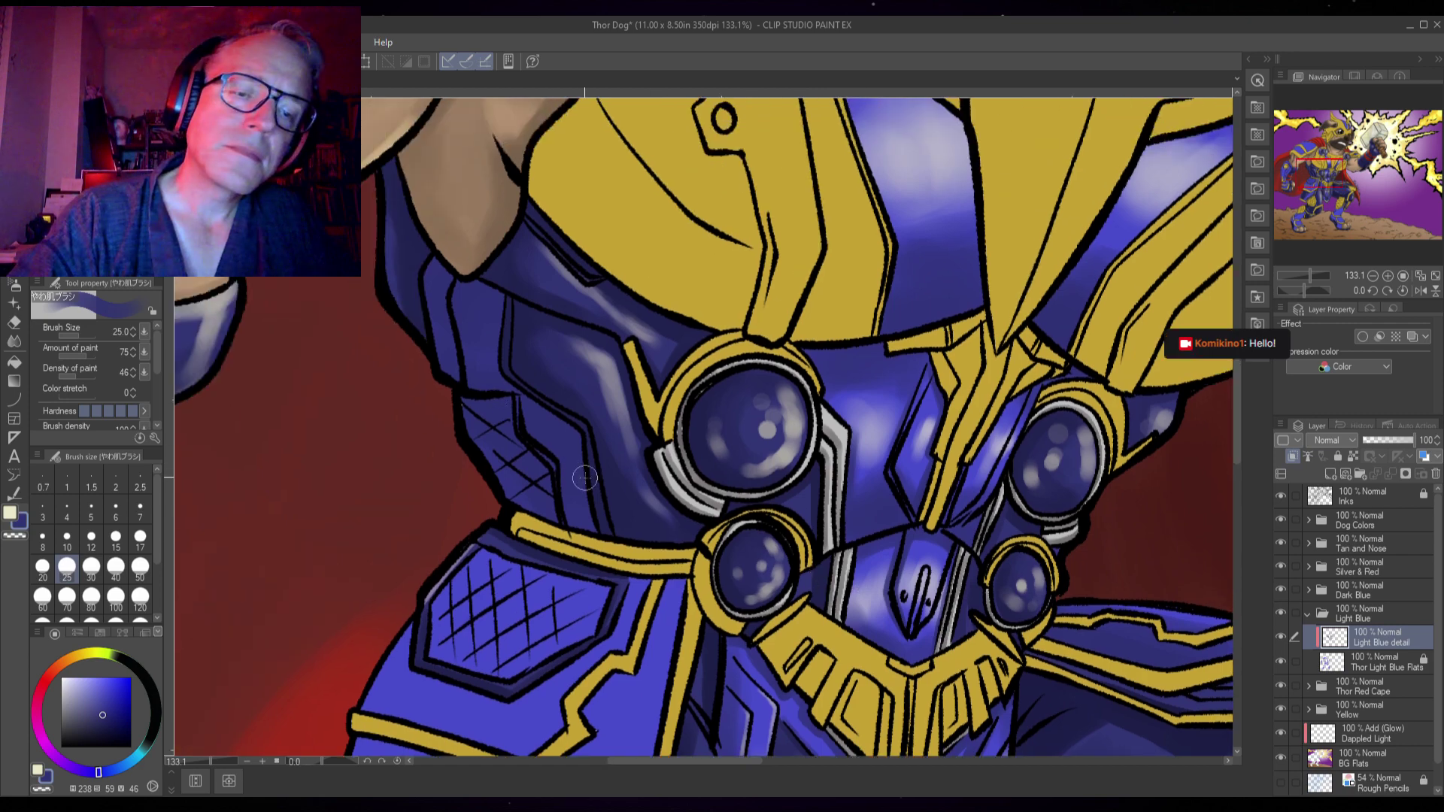
- Choose a darker blue and deepen the shadows around the cross-hatched waist panel with brush size 15 and then 17
{"action": "left_click", "coordinate": [107, 720]}
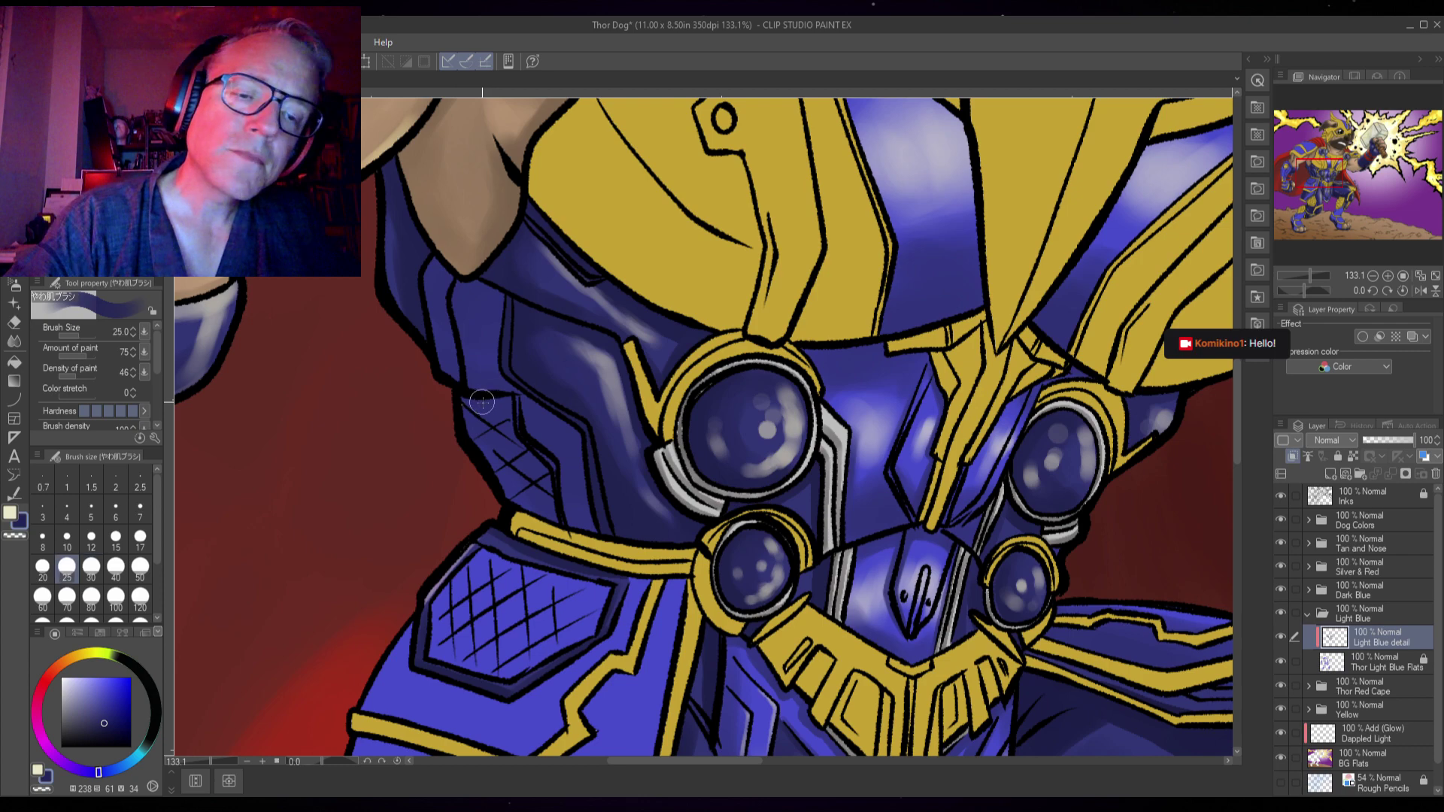
{"action": "key", "text": "bracketleft"}
{"action": "key", "text": "bracketleft"}
{"action": "key", "text": "bracketleft"}
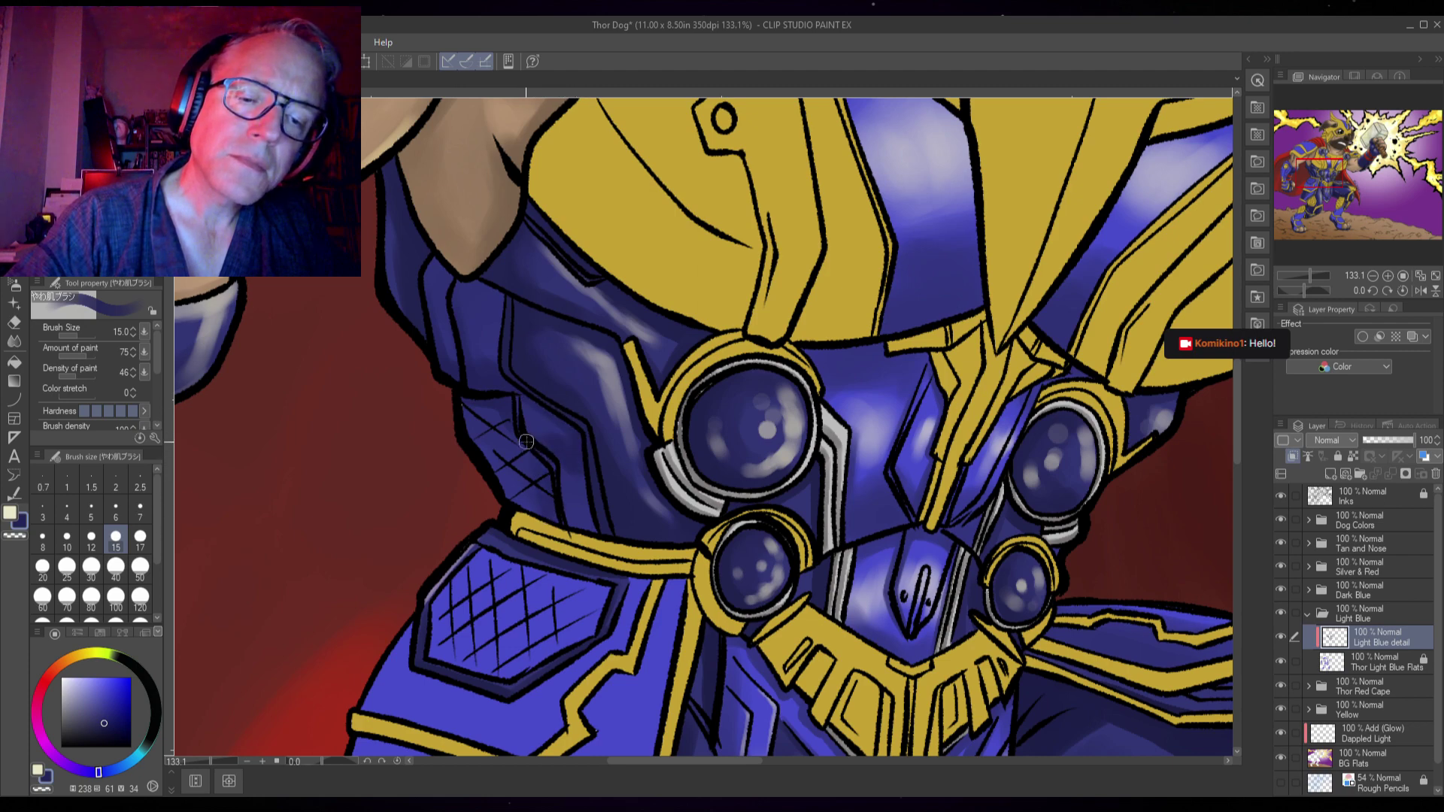
{"action": "key", "text": "bracketright"}
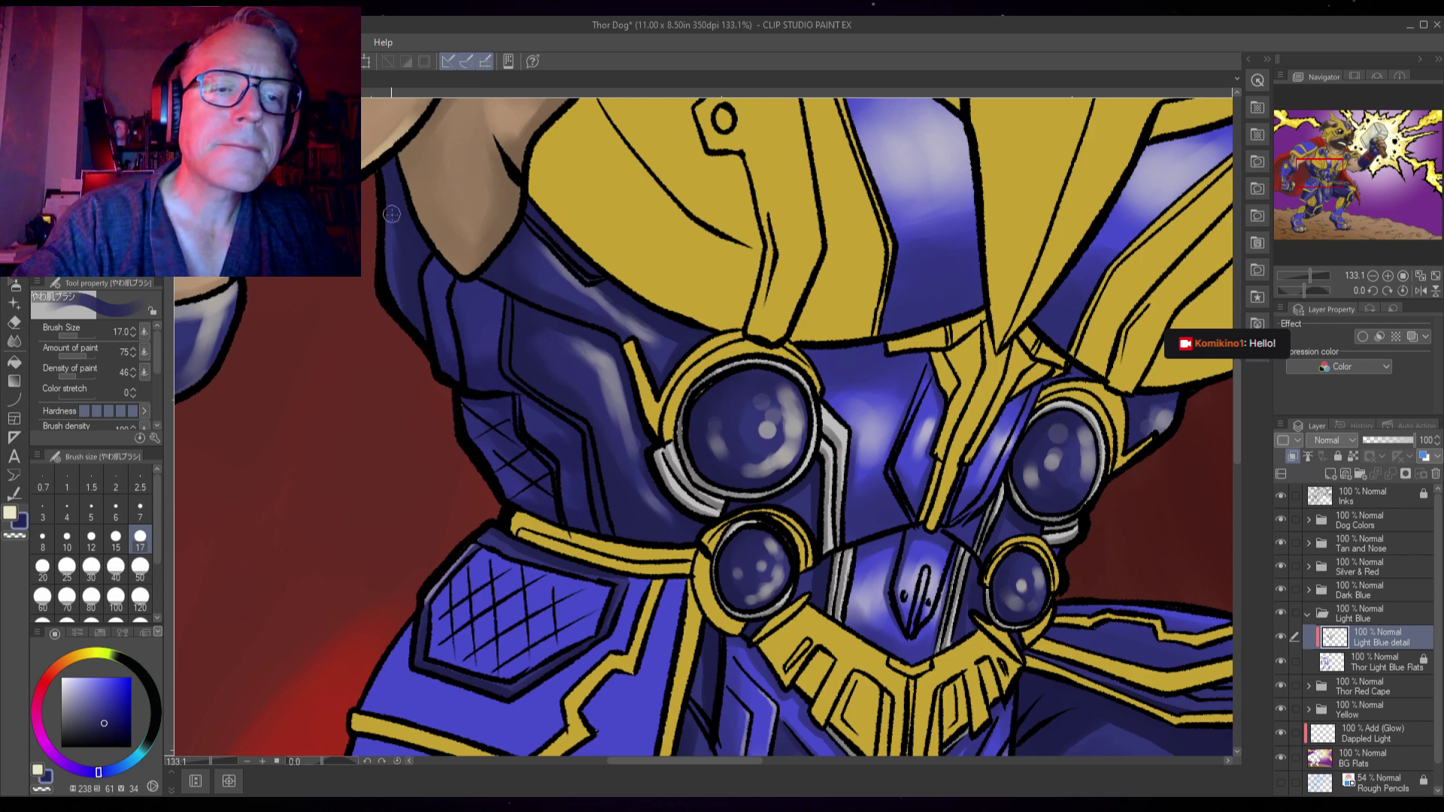
- Save the illustration and paint dark blue shading on the lower hip armor beneath its wide gold band with brush size 17
{"action": "left_click_drag", "start_coordinate": [701, 605], "coordinate": [775, 311]}
{"action": "left_click_drag", "start_coordinate": [869, 382], "coordinate": [707, 490]}
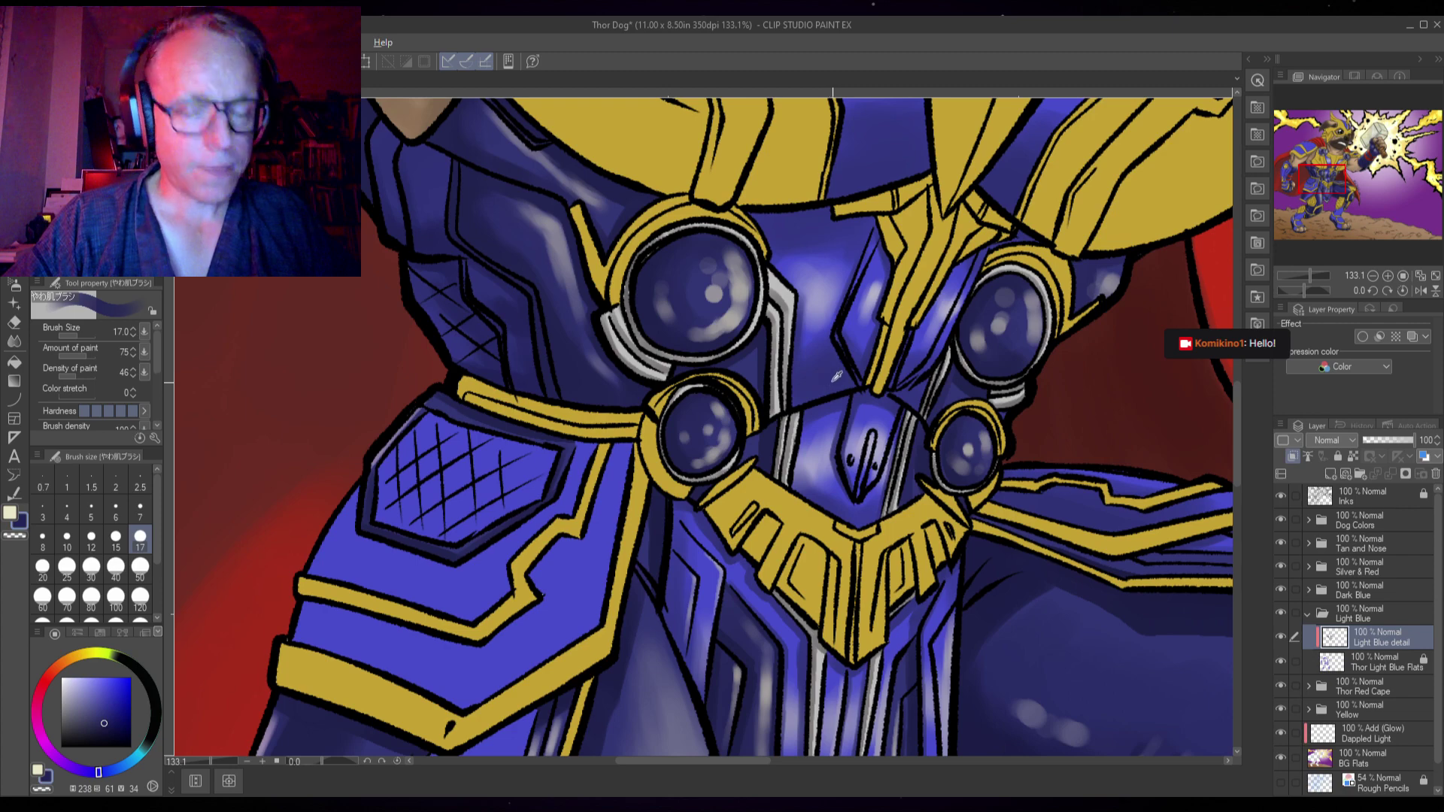
{"action": "left_click_drag", "start_coordinate": [820, 500], "coordinate": [803, 407]}
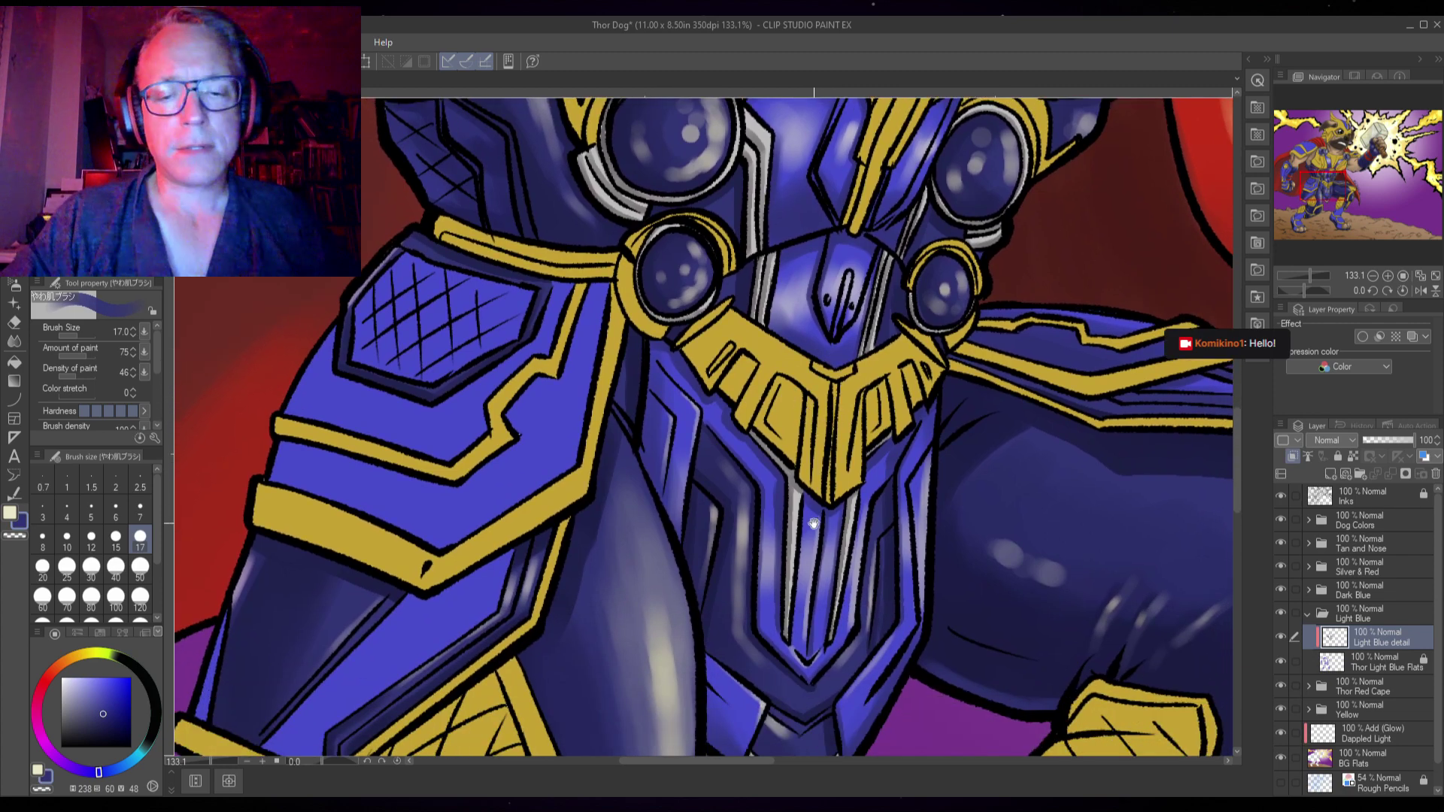
{"action": "left_click_drag", "start_coordinate": [813, 524], "coordinate": [755, 440]}
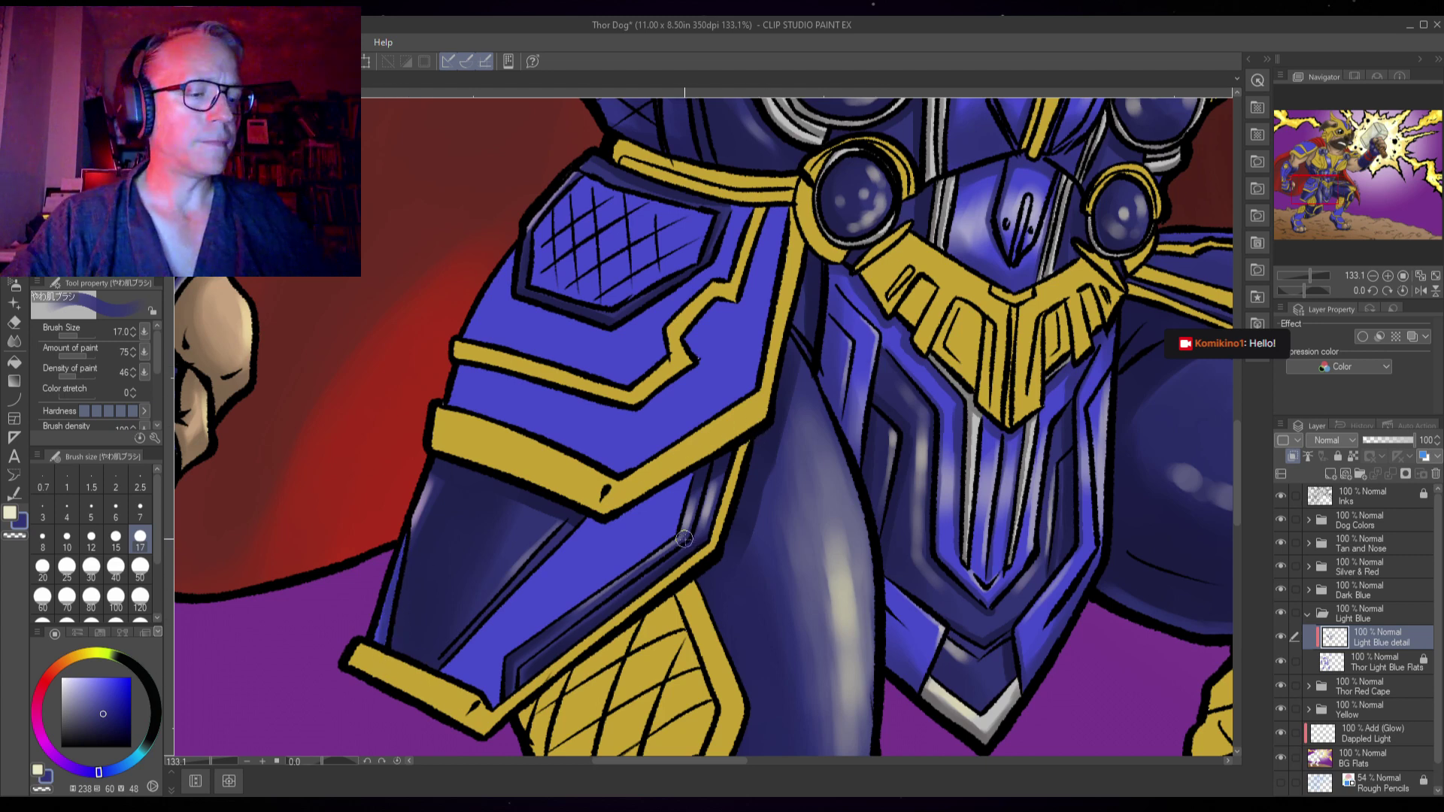
{"action": "key", "text": "ctrl+s"}
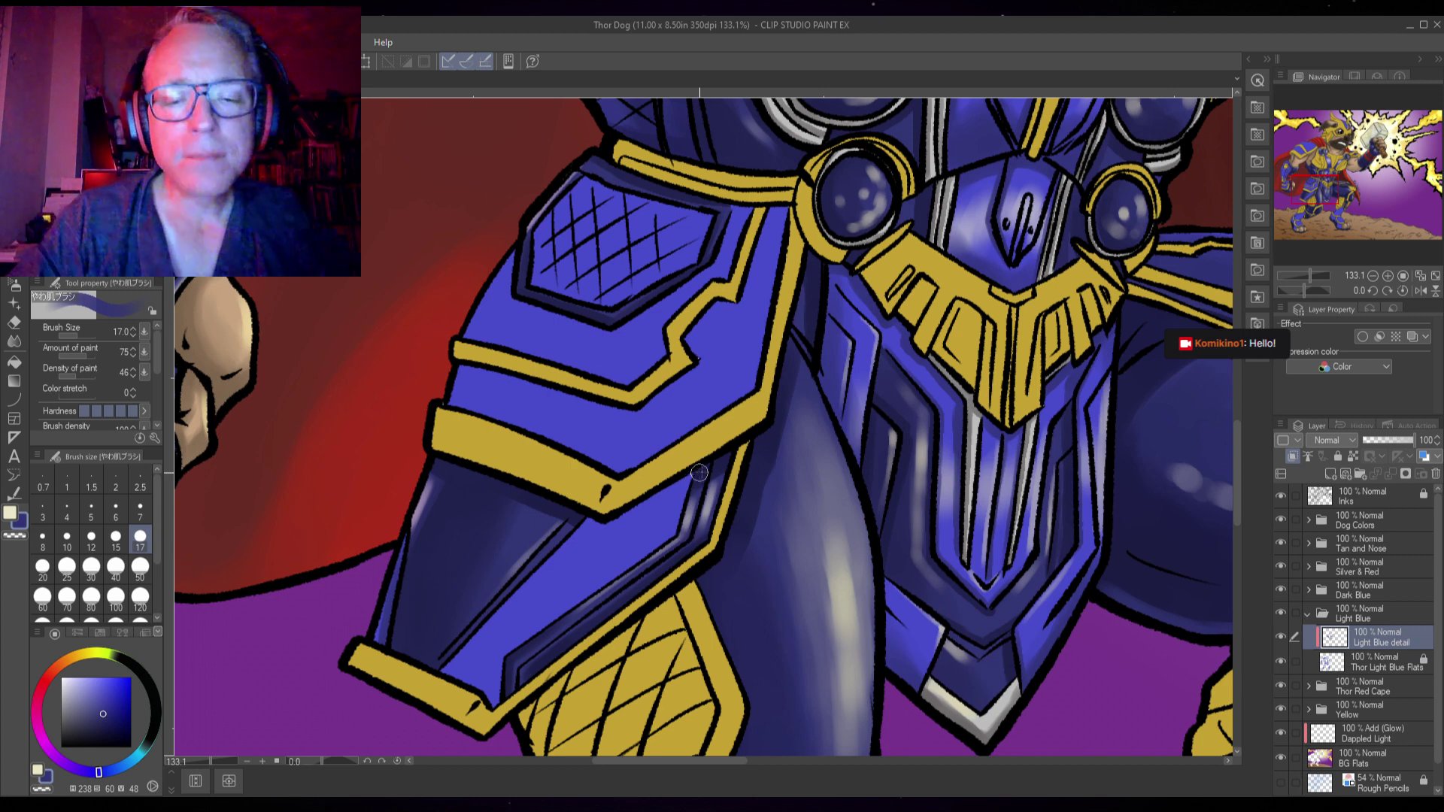
{"action": "left_click_drag", "start_coordinate": [709, 470], "coordinate": [640, 508]}
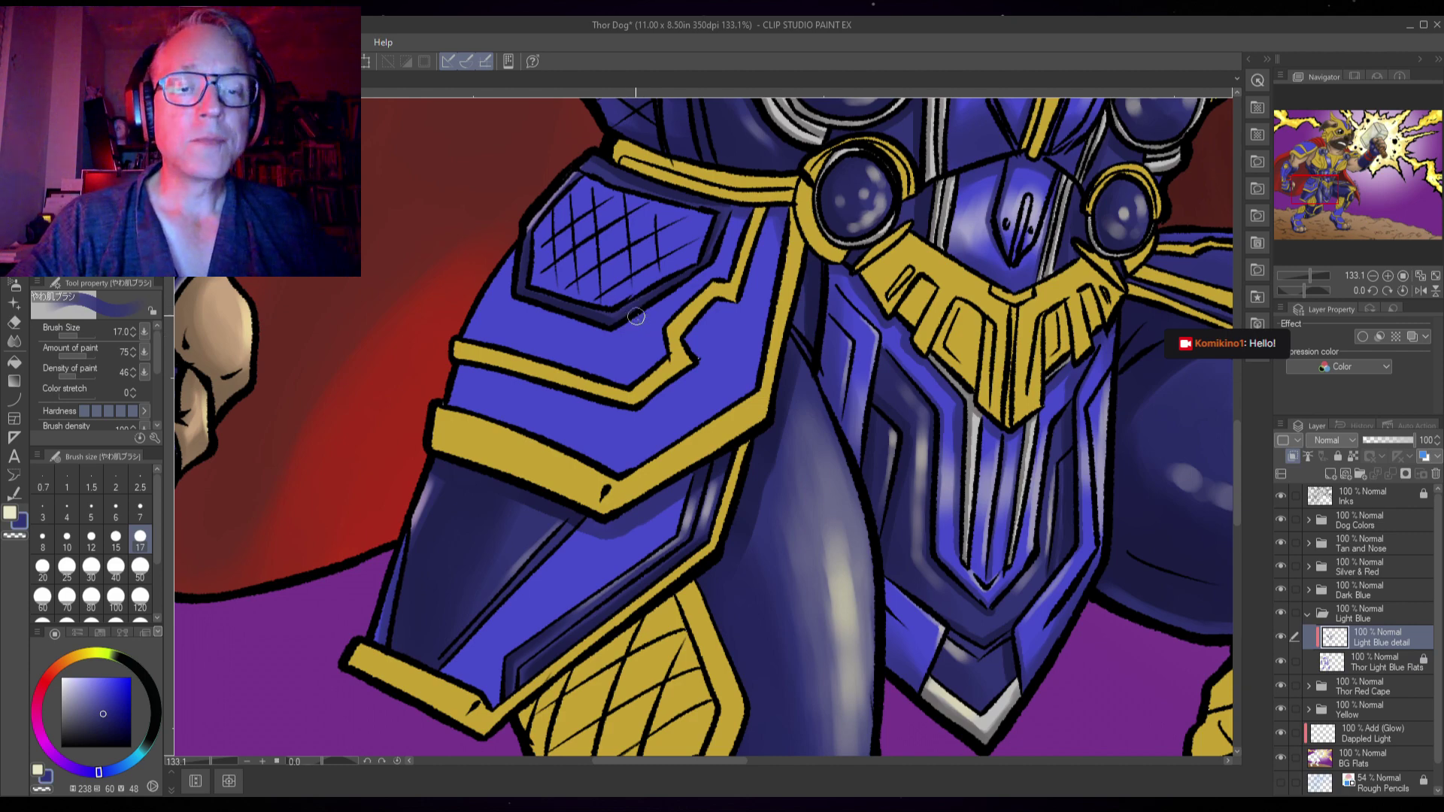
- Shade the cross-hatched hip panel and the surrounding upper hip armor in dark blue with brush size increased to 40
{"action": "left_click_drag", "start_coordinate": [690, 329], "coordinate": [674, 403]}
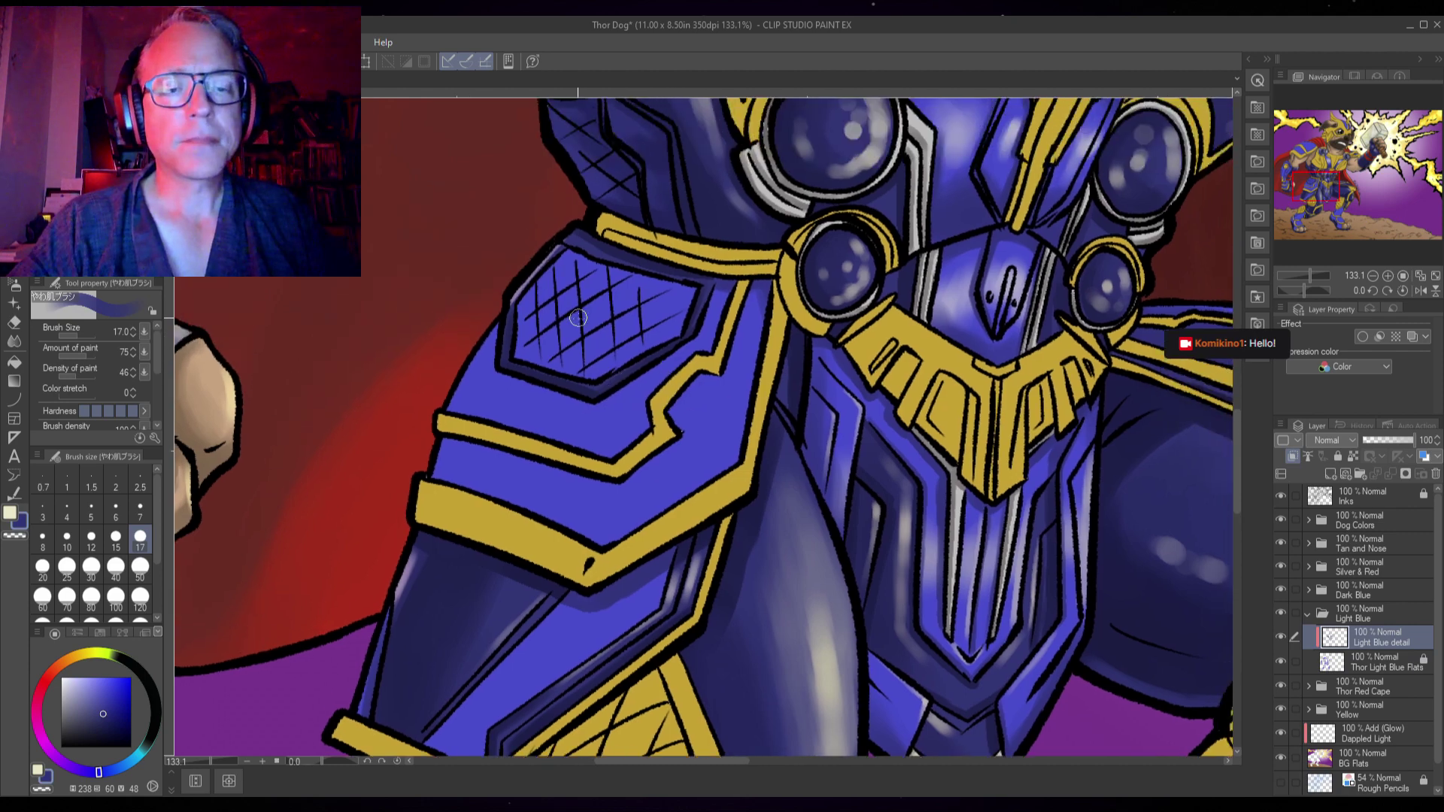
{"action": "key", "text": "]"}
{"action": "key", "text": "]"}
{"action": "key", "text": "]"}
{"action": "key", "text": "bracketright"}
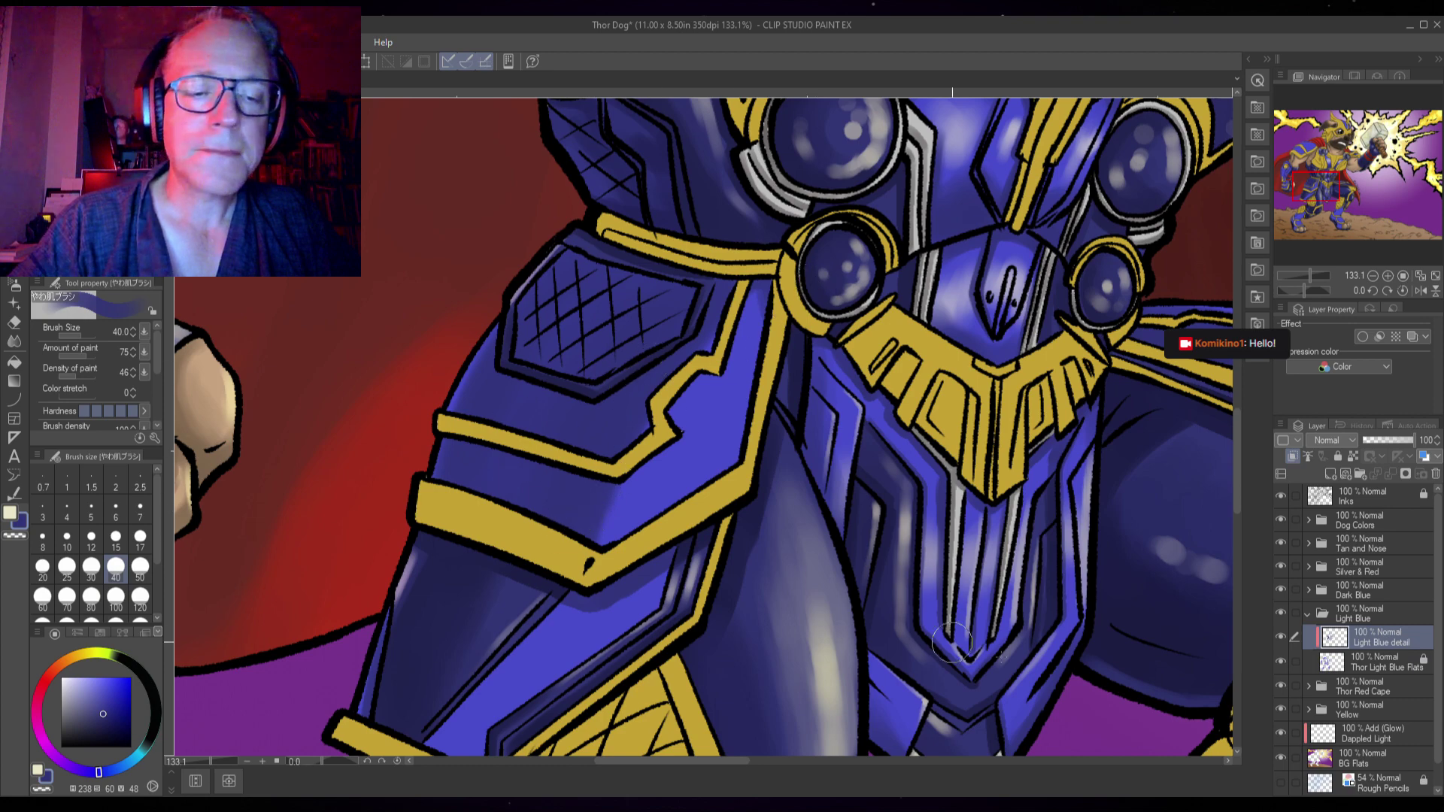
- Unlock the Thor Light Blue Flats layer and touch up the flat blue beside the notched gold hip trim with brush size 8, using the sampled blue
{"action": "left_click", "coordinate": [1385, 665]}
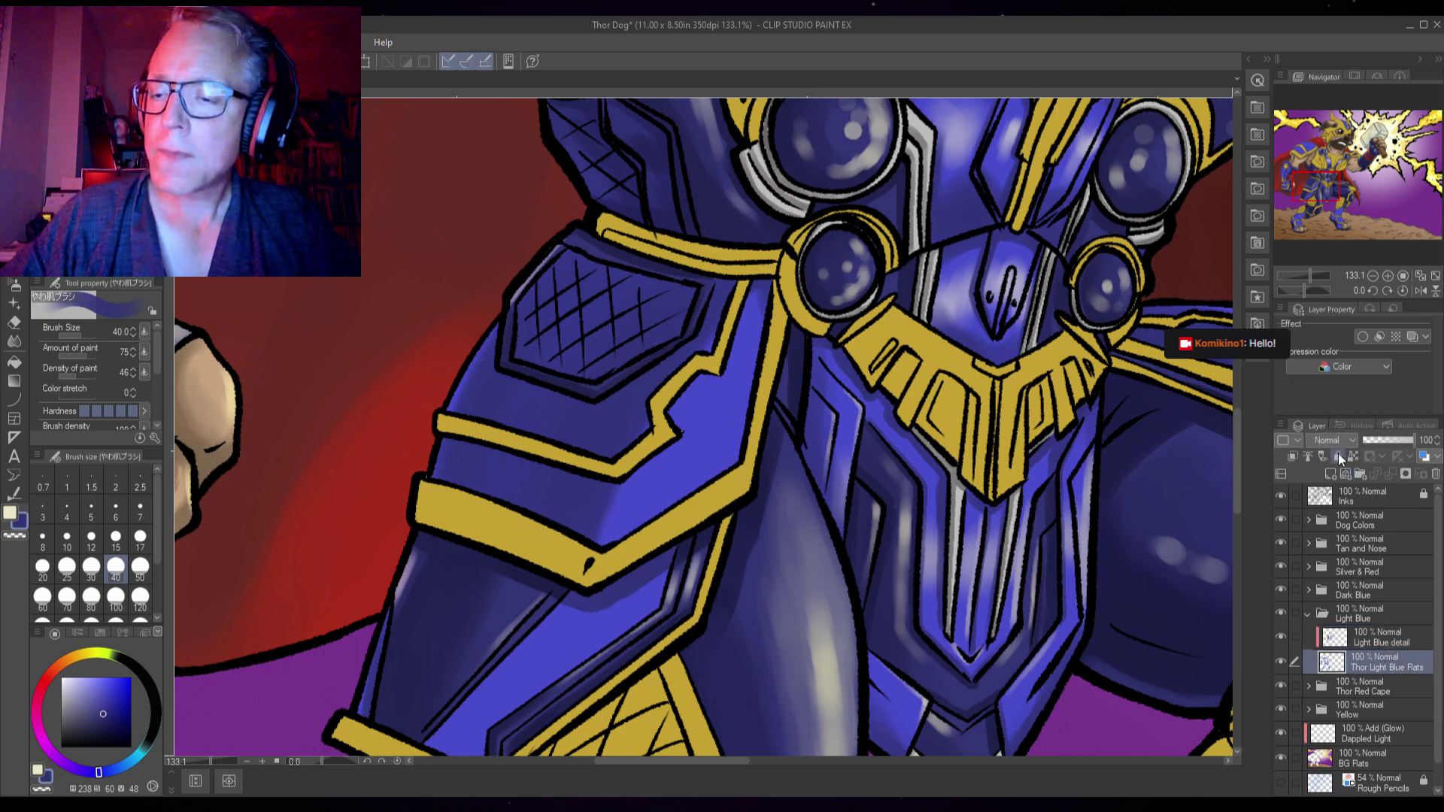
{"action": "left_click", "coordinate": [699, 429], "text": "alt"}
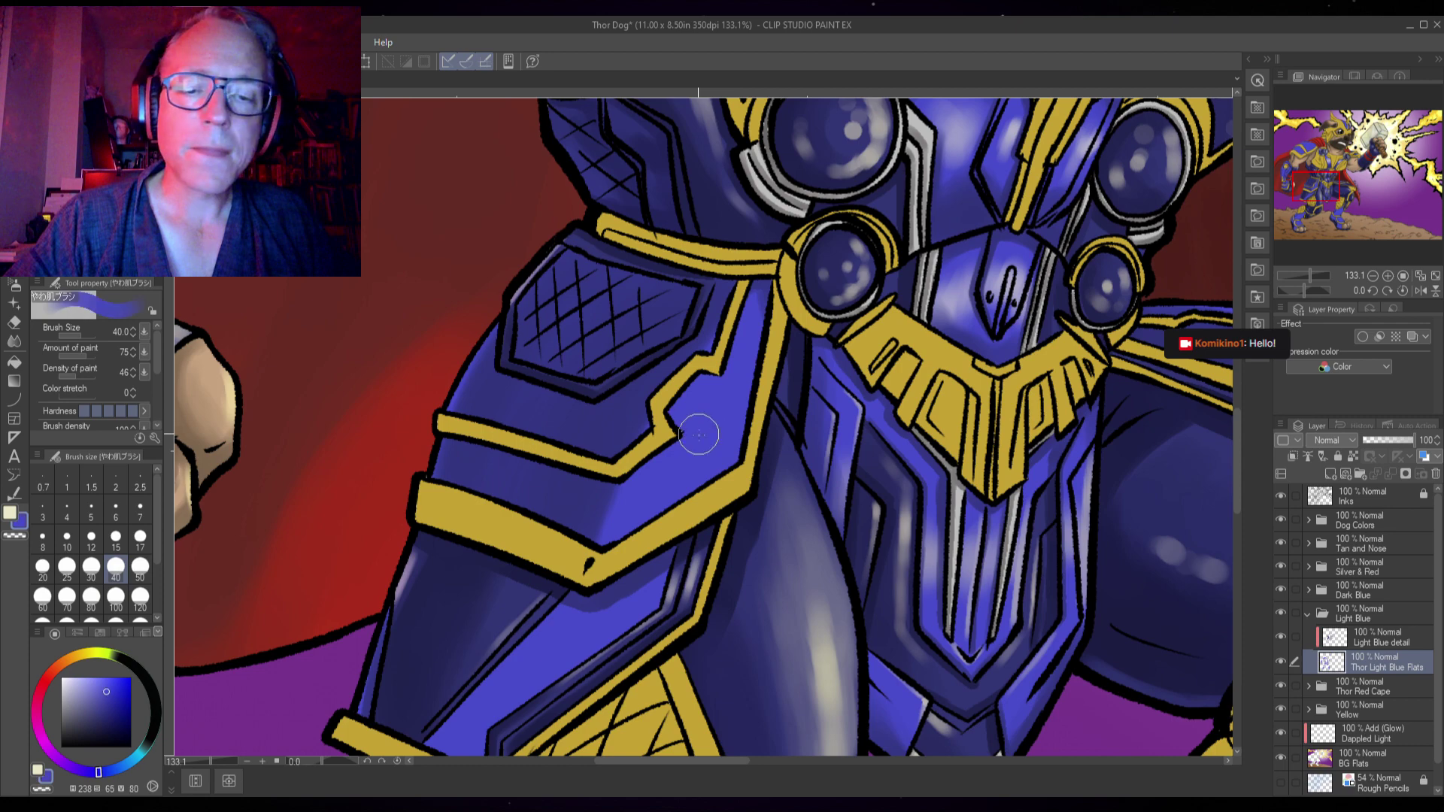
{"action": "key", "text": "bracketleft"}
{"action": "key", "text": "bracketleft"}
{"action": "key", "text": "bracketleft"}
{"action": "key", "text": "bracketleft"}
{"action": "key", "text": "bracketleft"}
{"action": "key", "text": "bracketleft"}
{"action": "key", "text": "bracketleft"}
{"action": "key", "text": "bracketleft"}
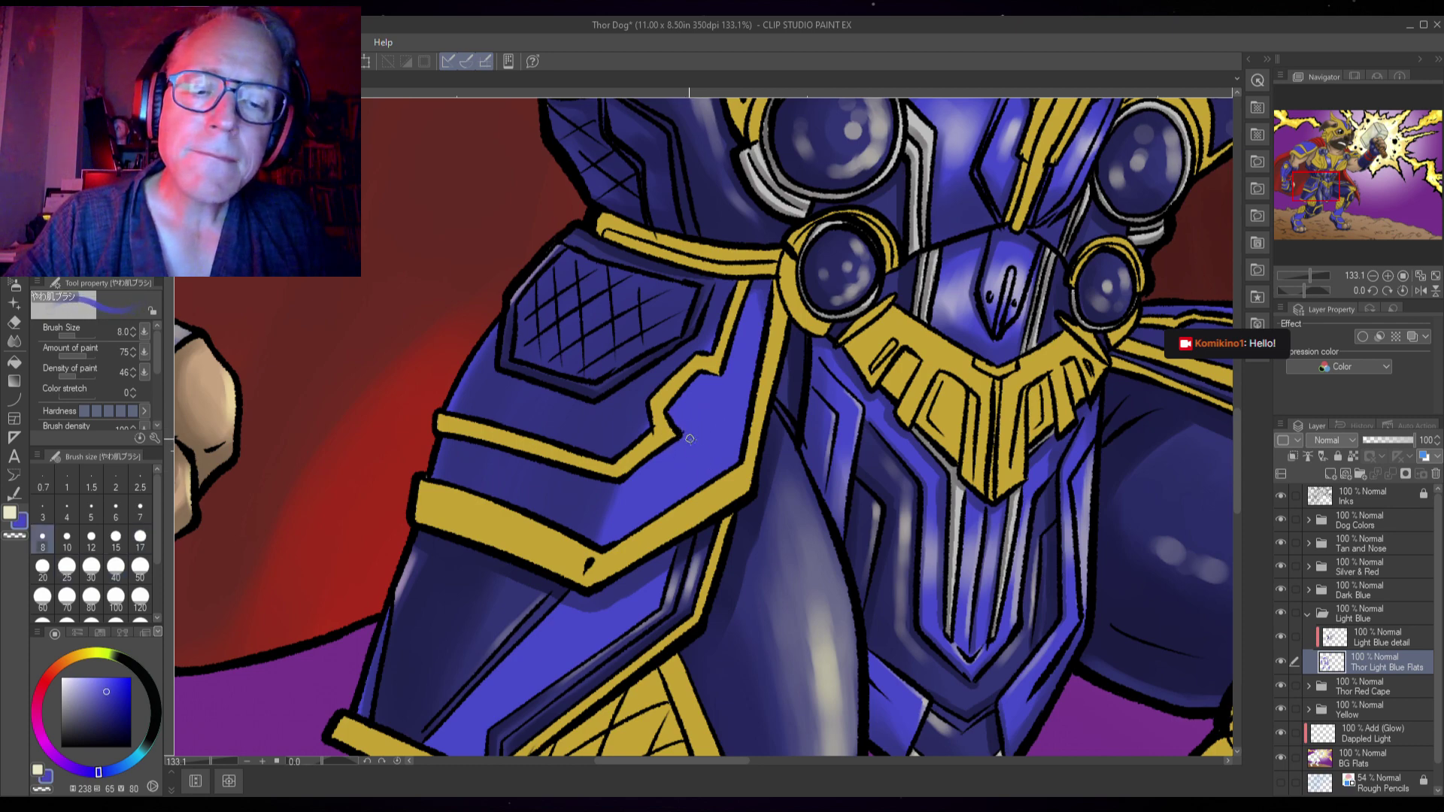
{"action": "left_click_drag", "start_coordinate": [1090, 519], "coordinate": [1024, 367]}
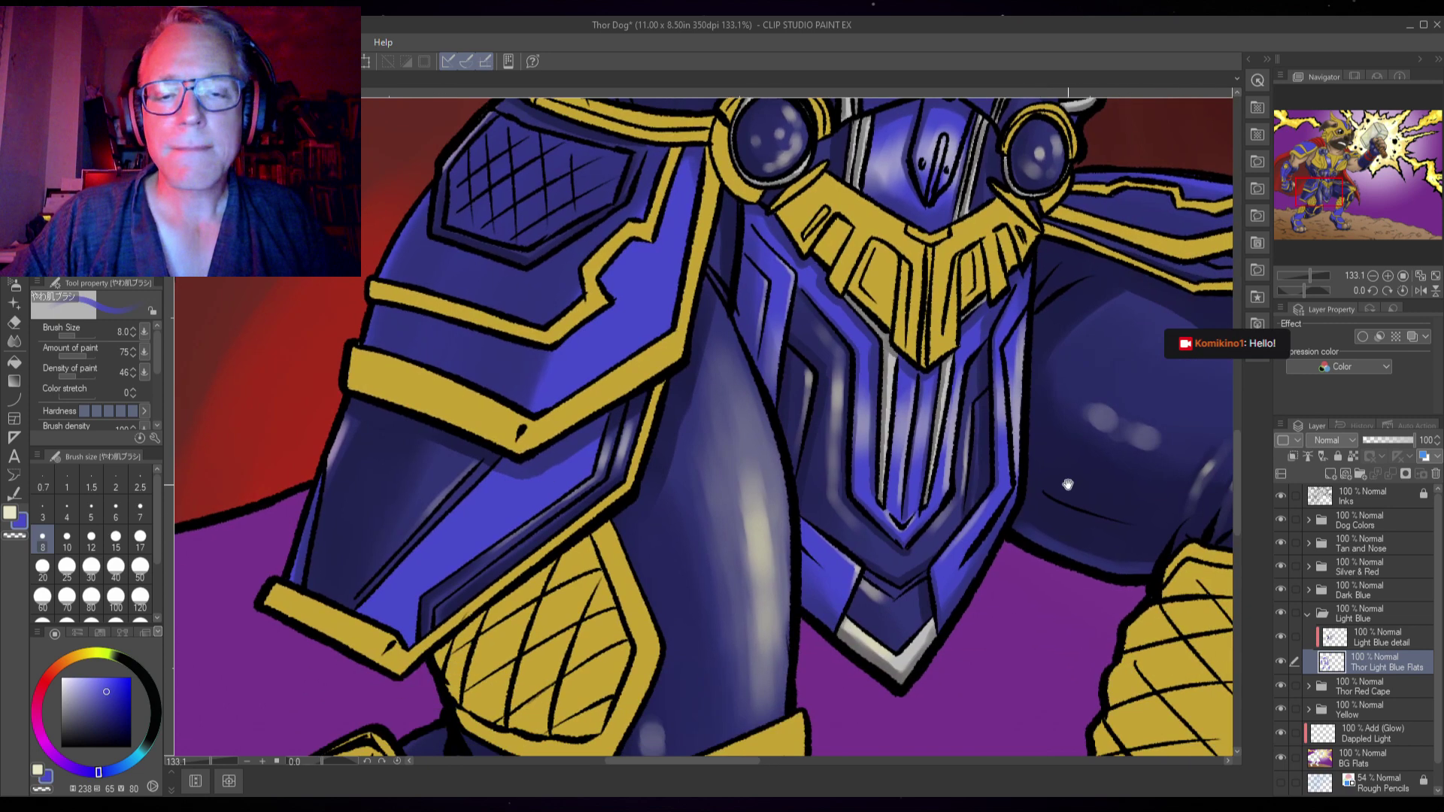
{"action": "left_click_drag", "start_coordinate": [1071, 481], "coordinate": [950, 513]}
{"action": "left_click_drag", "start_coordinate": [975, 444], "coordinate": [951, 627]}
{"action": "left_click_drag", "start_coordinate": [936, 556], "coordinate": [972, 453]}
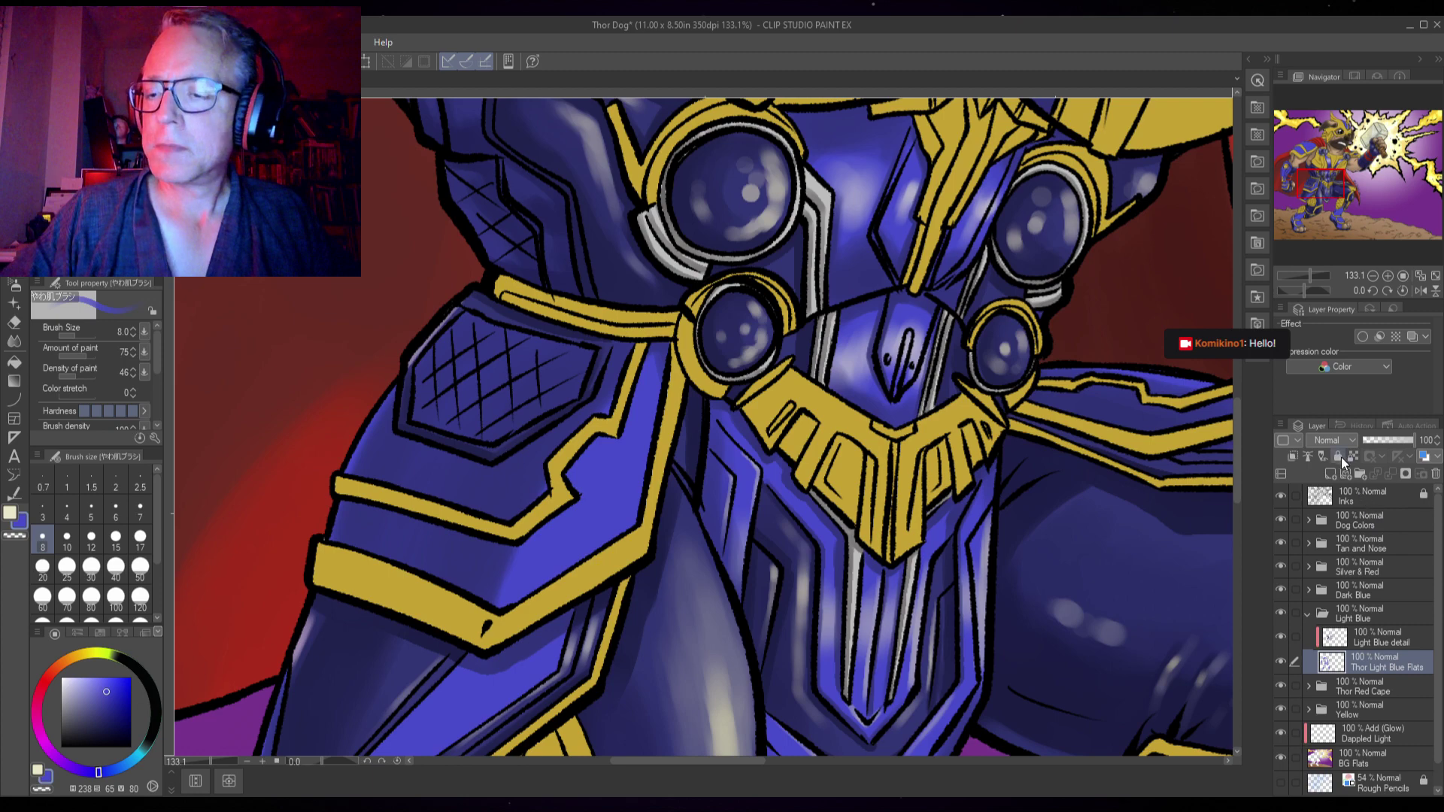
- On the Light Blue detail layer, paint sampled dark blue shadows beneath the hip armor's gold belt and trim with brush size 25, then 12
{"action": "left_click", "coordinate": [1367, 645]}
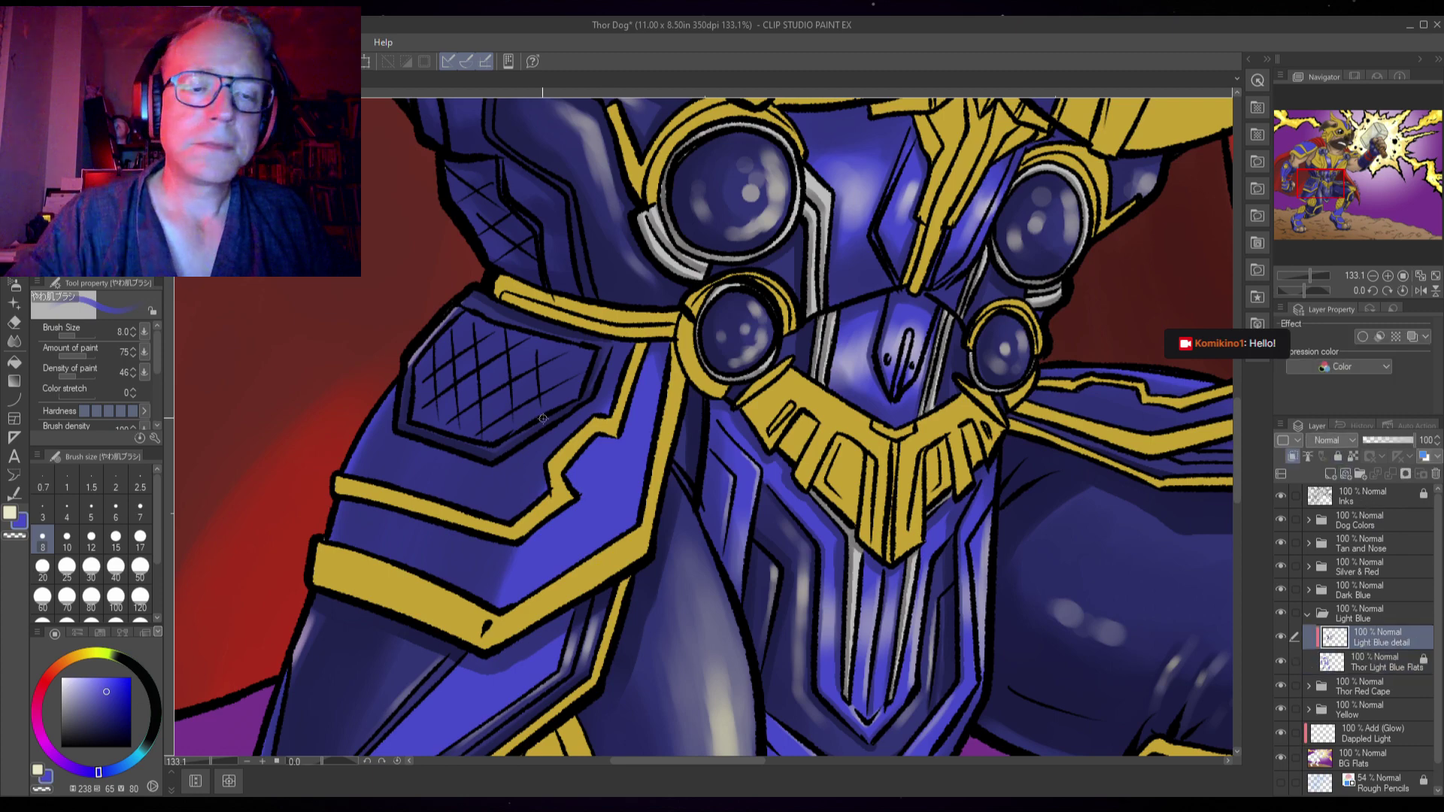
{"action": "key", "text": "bracketright"}
{"action": "key", "text": "bracketright"}
{"action": "key", "text": "bracketright"}
{"action": "key", "text": "bracketright"}
{"action": "key", "text": "bracketright"}
{"action": "key", "text": "bracketright"}
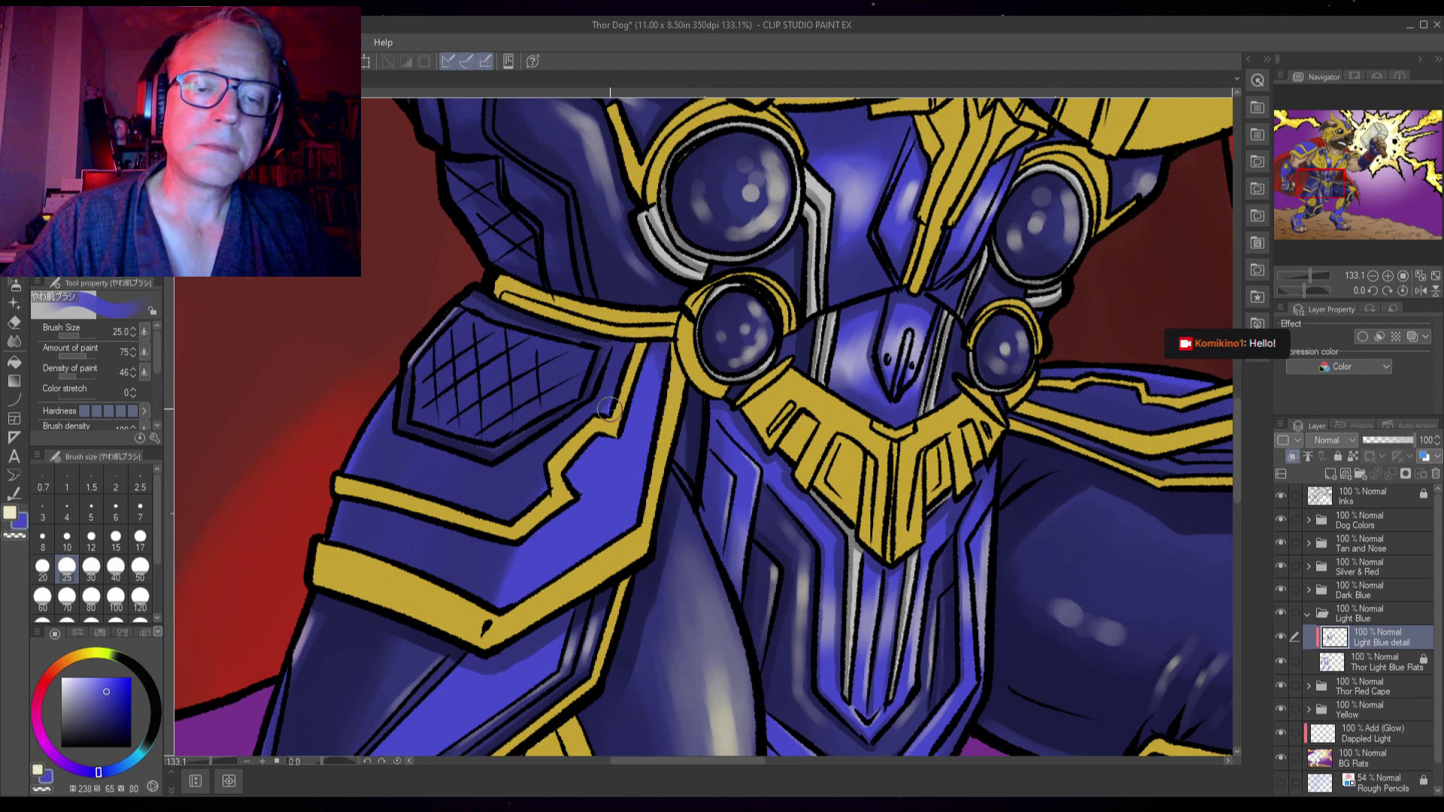
{"action": "left_click", "coordinate": [489, 569], "text": "alt"}
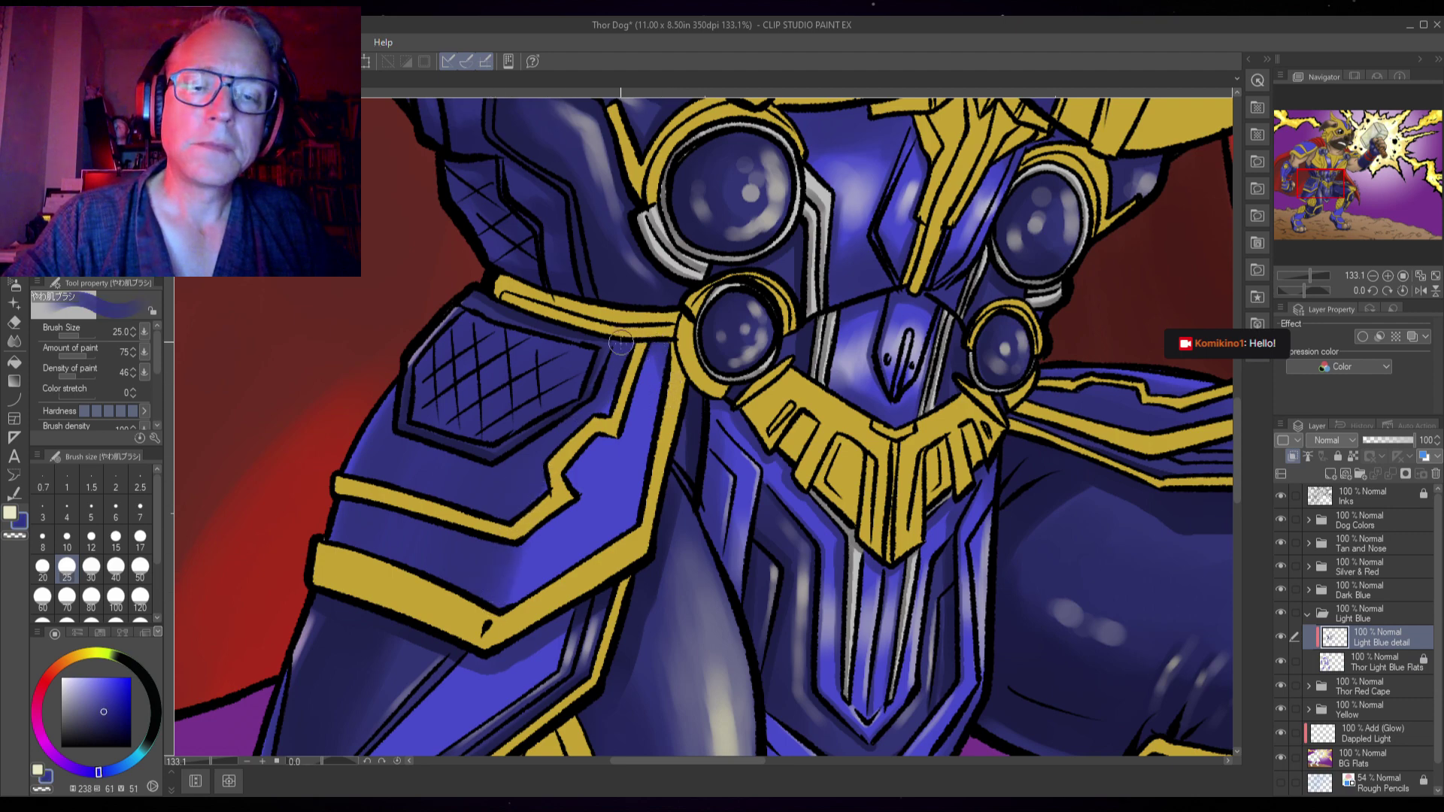
{"action": "left_click", "coordinate": [561, 328], "text": "alt"}
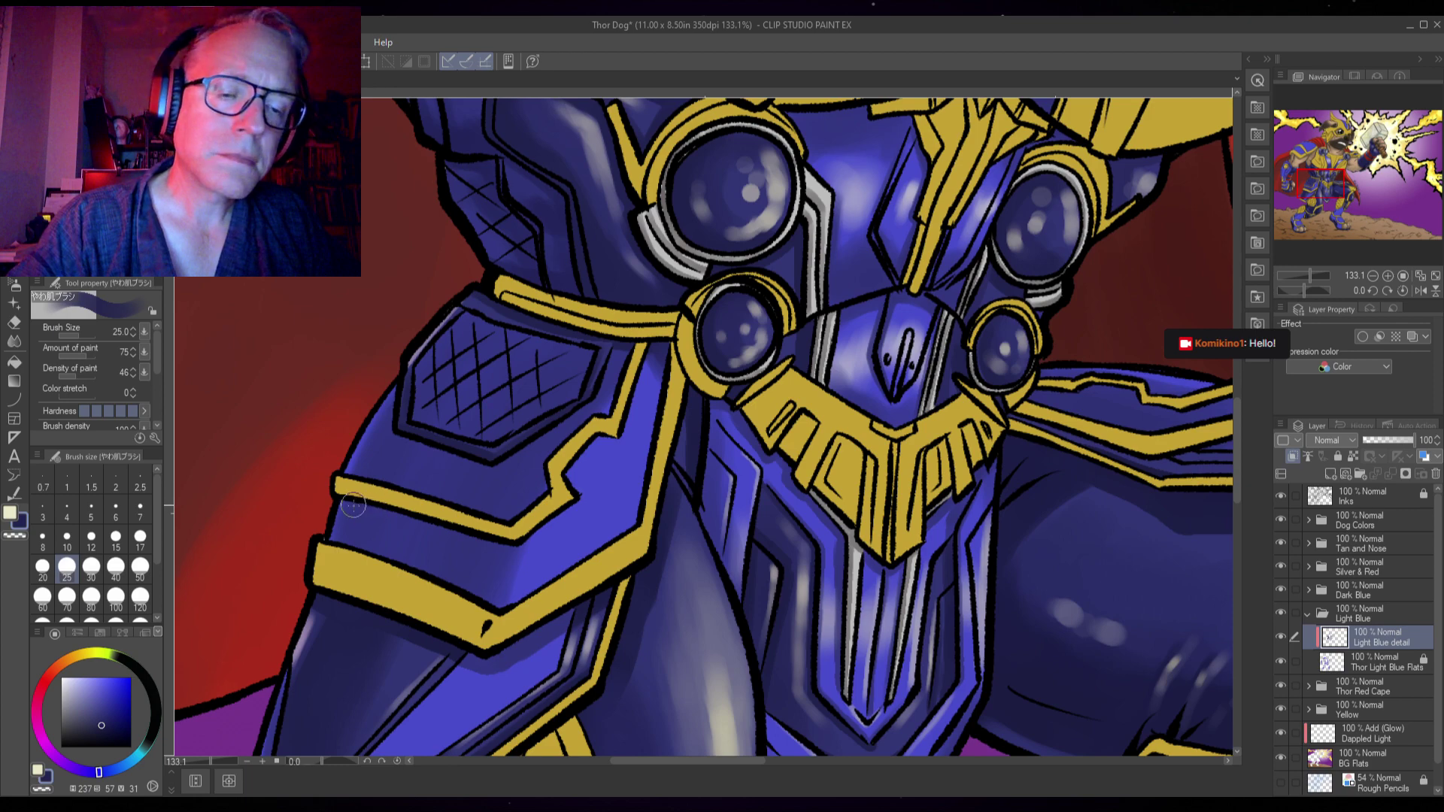
{"action": "key", "text": "bracketleft"}
{"action": "key", "text": "bracketleft"}
{"action": "key", "text": "bracketleft"}
{"action": "key", "text": "bracketleft"}
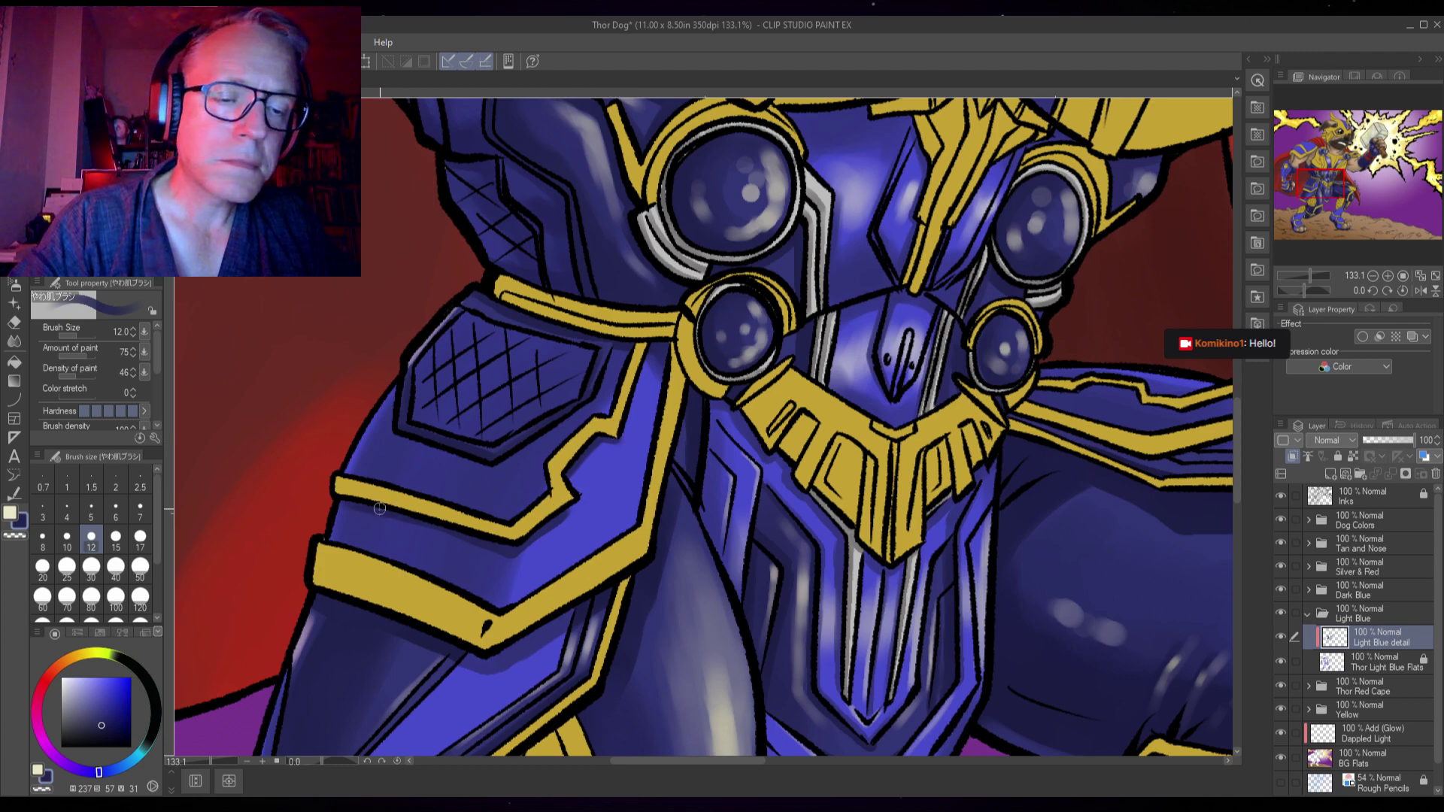
- Paint fine dark blue shadows along the crossing lines of the hatched hip panel with brush size 5
{"action": "scroll", "coordinate": [467, 365], "scroll_direction": "up", "scroll_amount": 2}
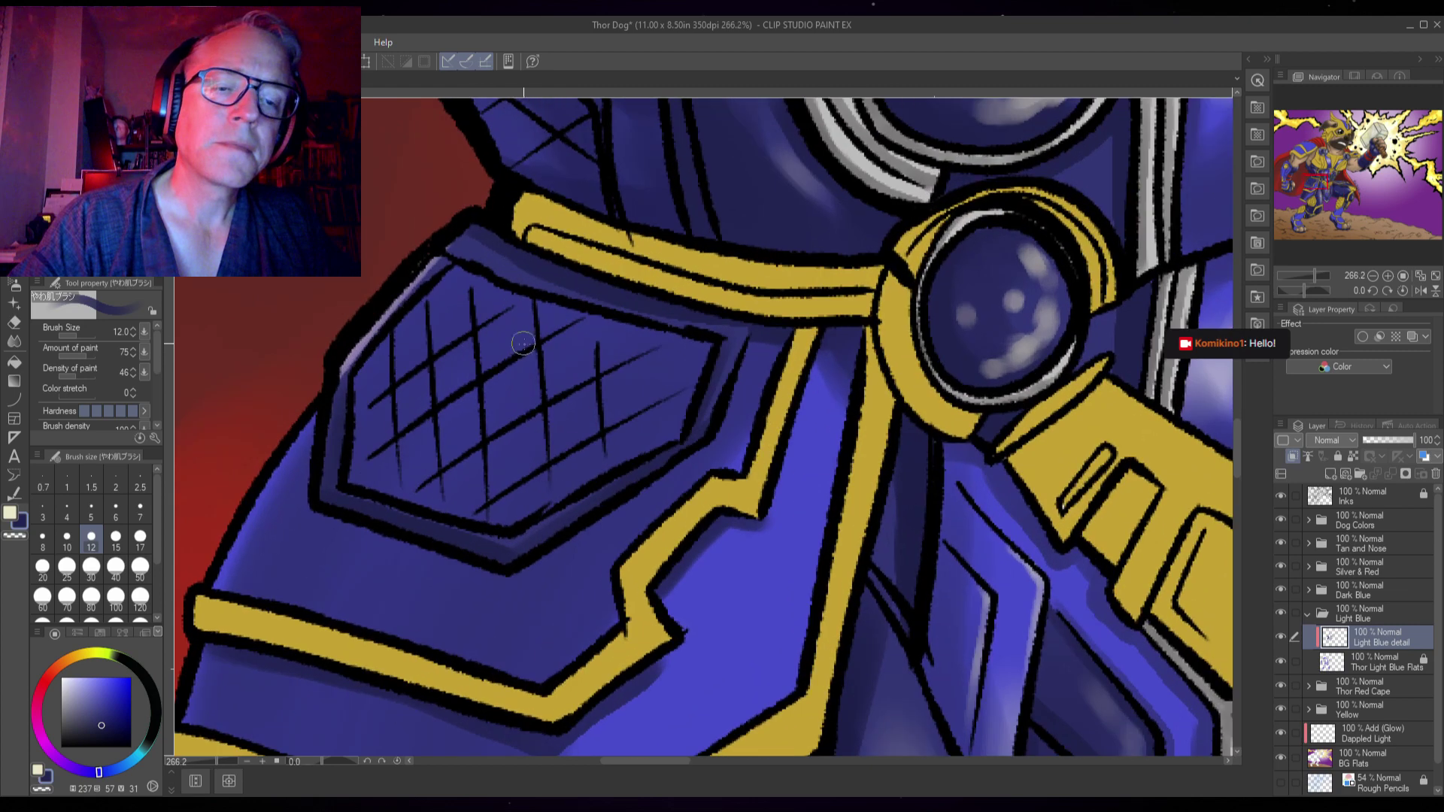
{"action": "key", "text": "bracketleft"}
{"action": "key", "text": "bracketleft"}
{"action": "key", "text": "bracketleft"}
{"action": "key", "text": "bracketleft"}
{"action": "key", "text": "bracketleft"}
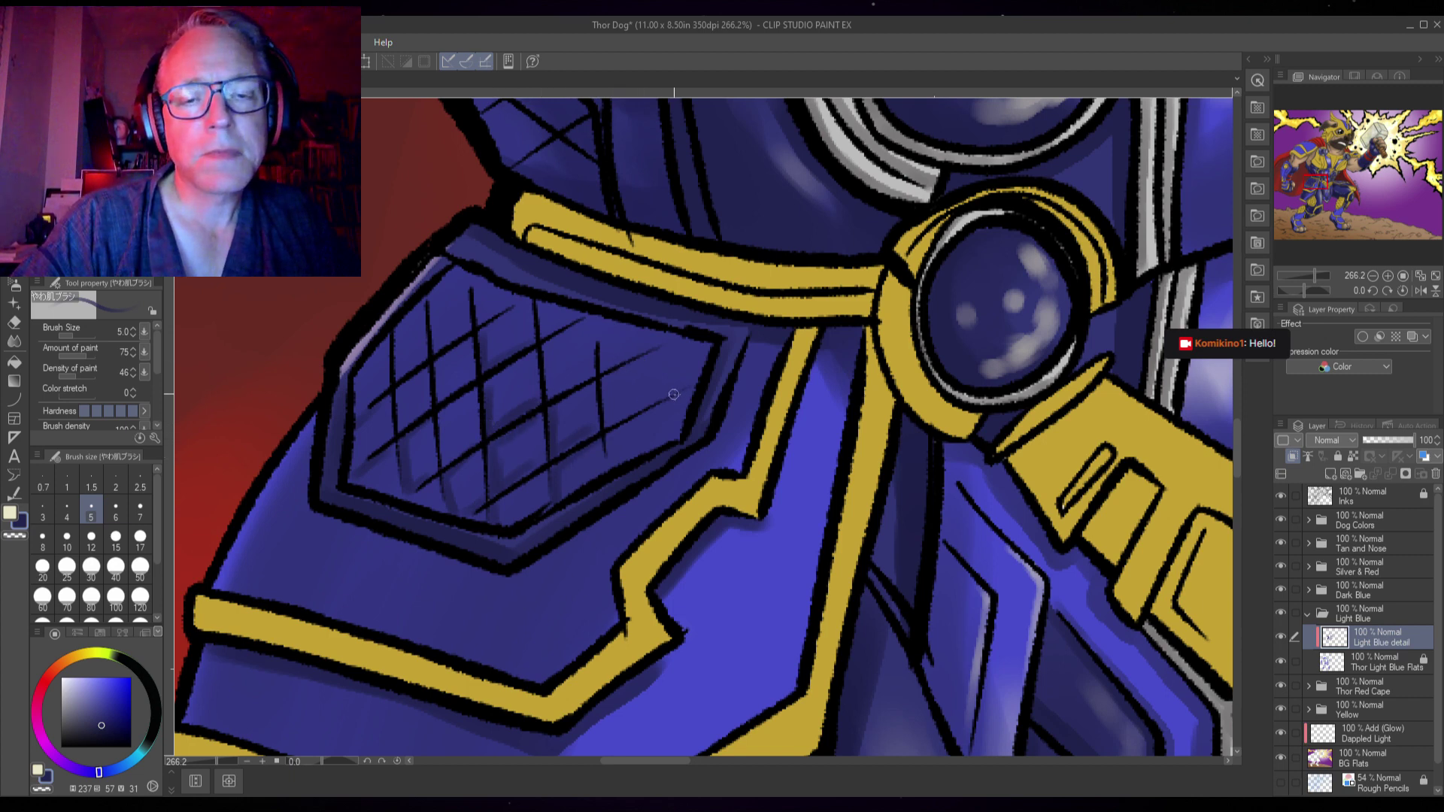
{"action": "left_click_drag", "start_coordinate": [674, 394], "coordinate": [615, 439]}
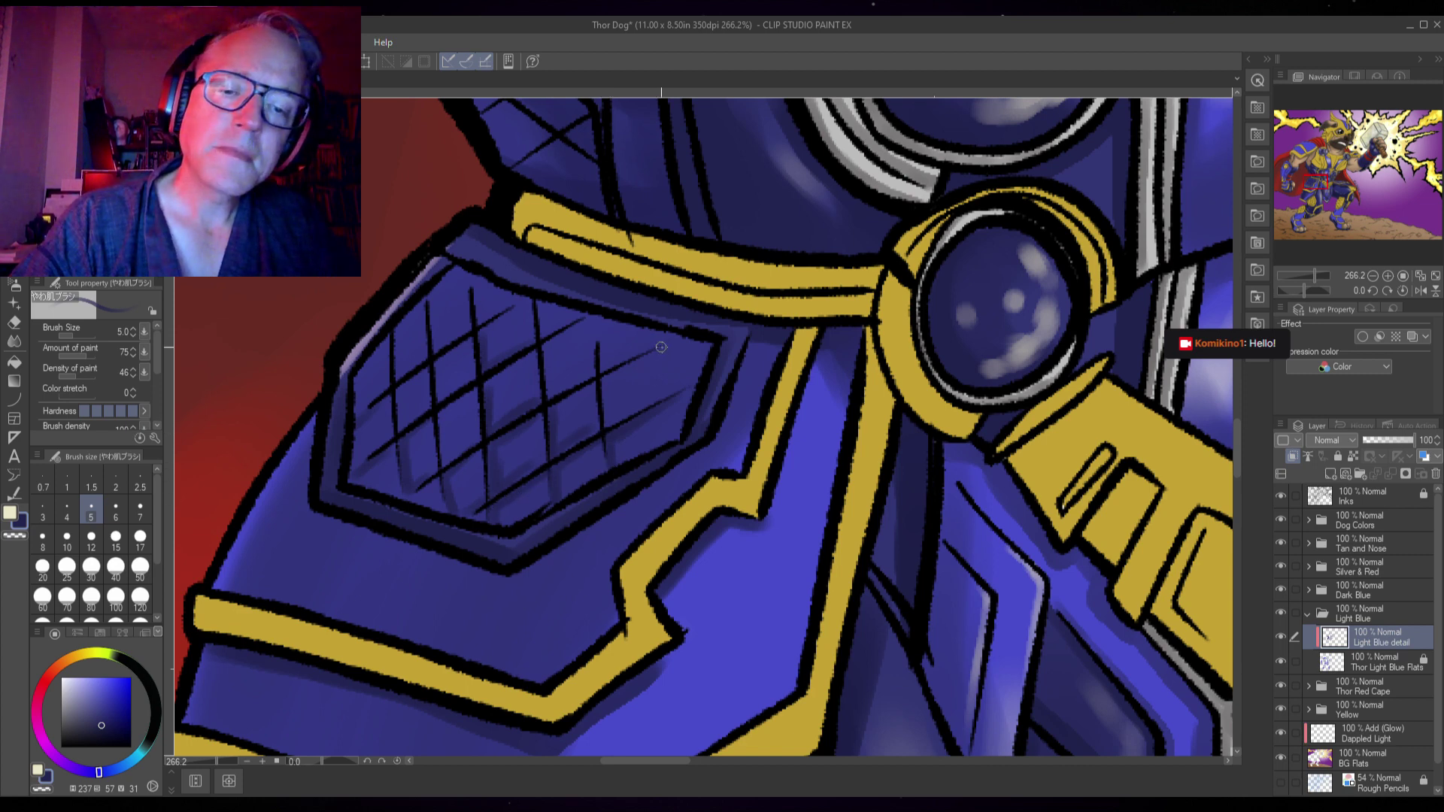
{"action": "left_click_drag", "start_coordinate": [661, 347], "coordinate": [593, 383]}
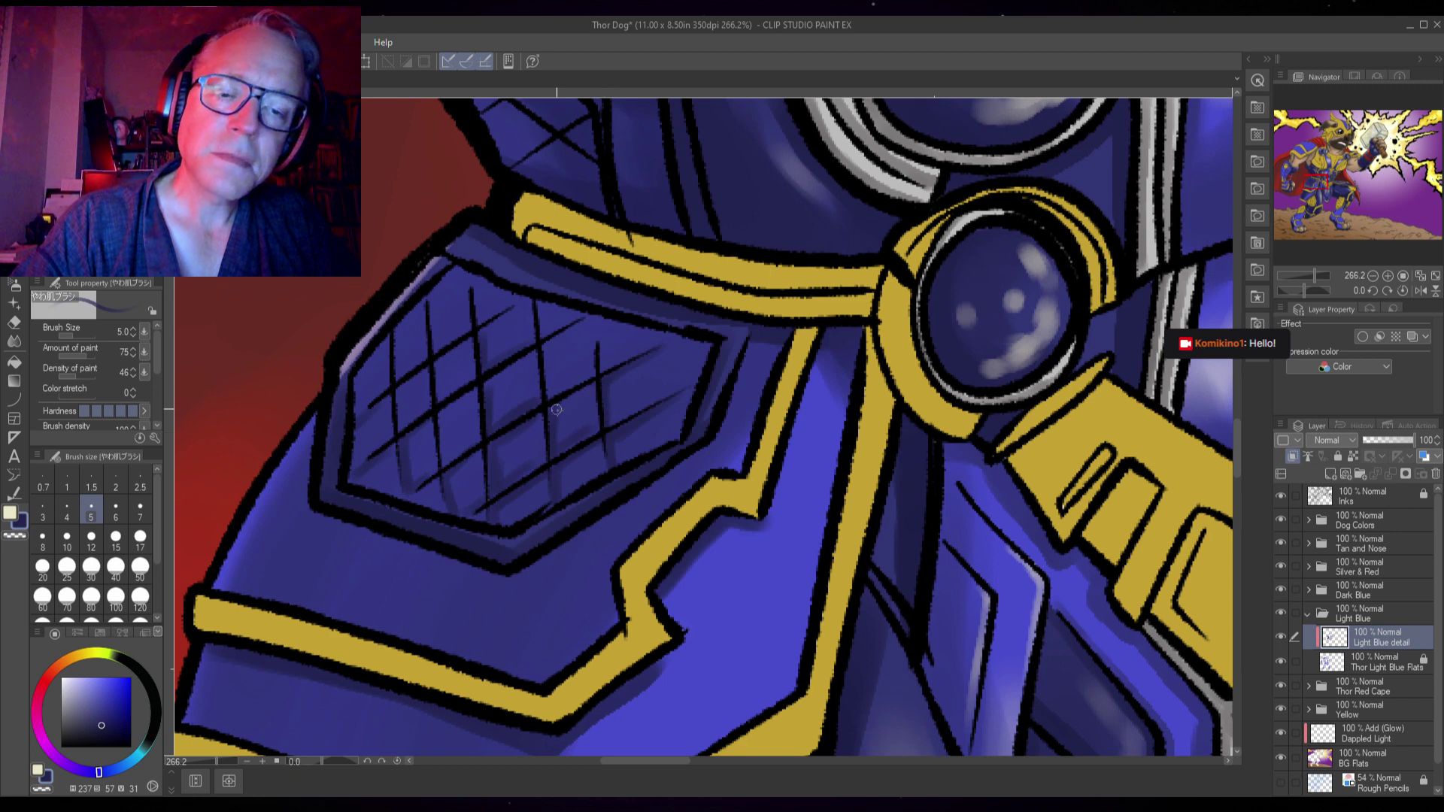
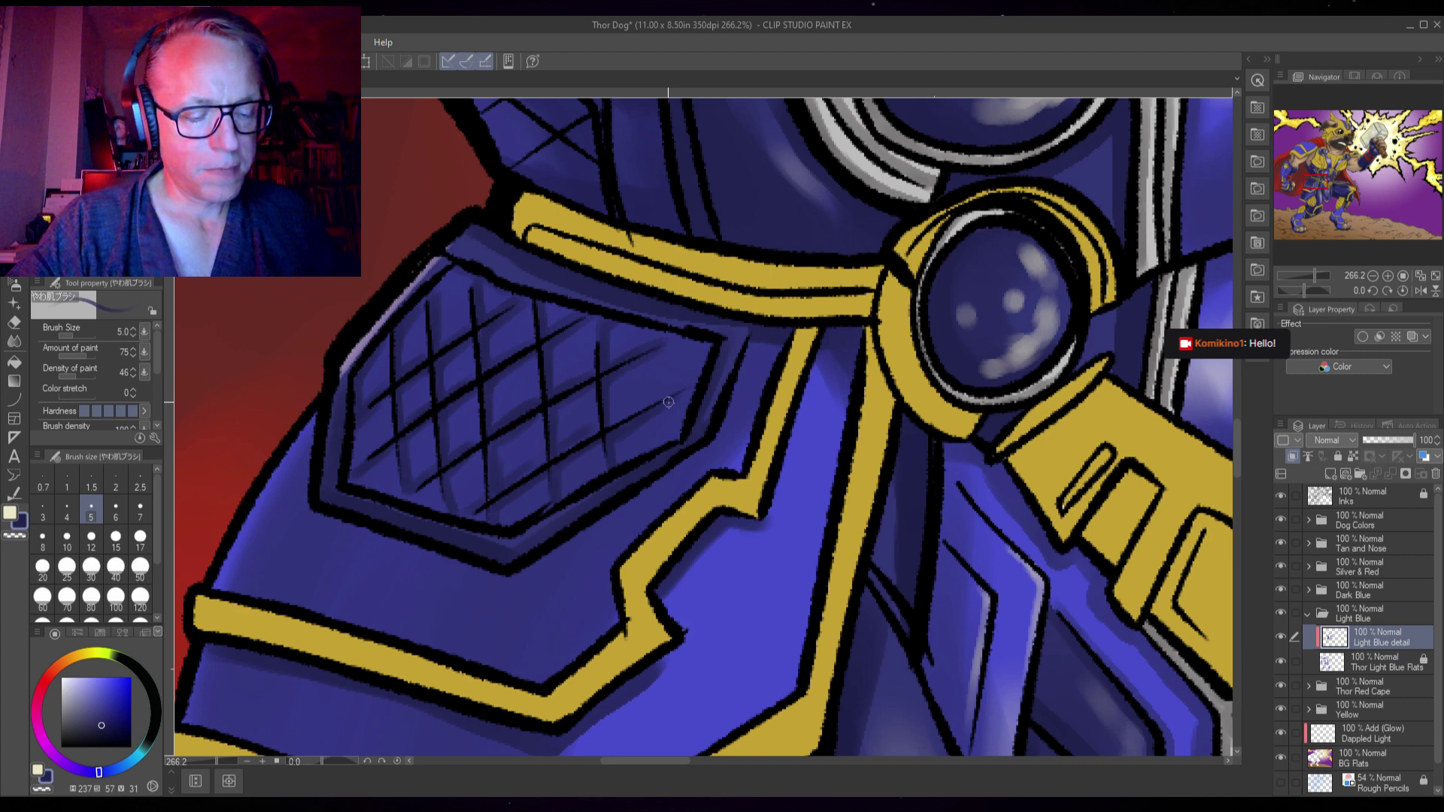
- Paint thin pale cream highlights inside the diamonds of the cross-hatched hip panel with brush size 5
{"action": "key", "text": "x"}
{"action": "left_click_drag", "start_coordinate": [676, 398], "coordinate": [675, 431]}
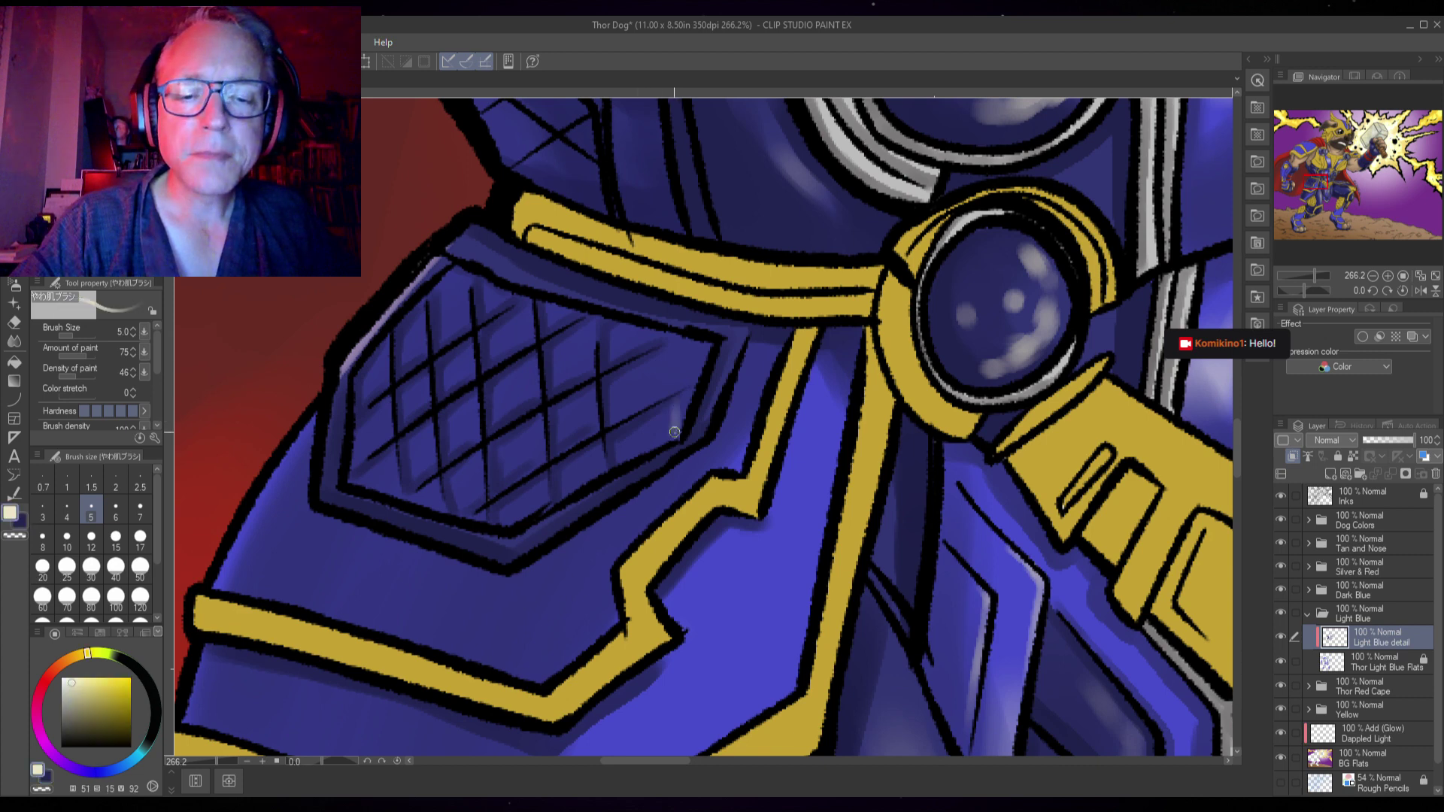
{"action": "left_click_drag", "start_coordinate": [592, 385], "coordinate": [594, 439]}
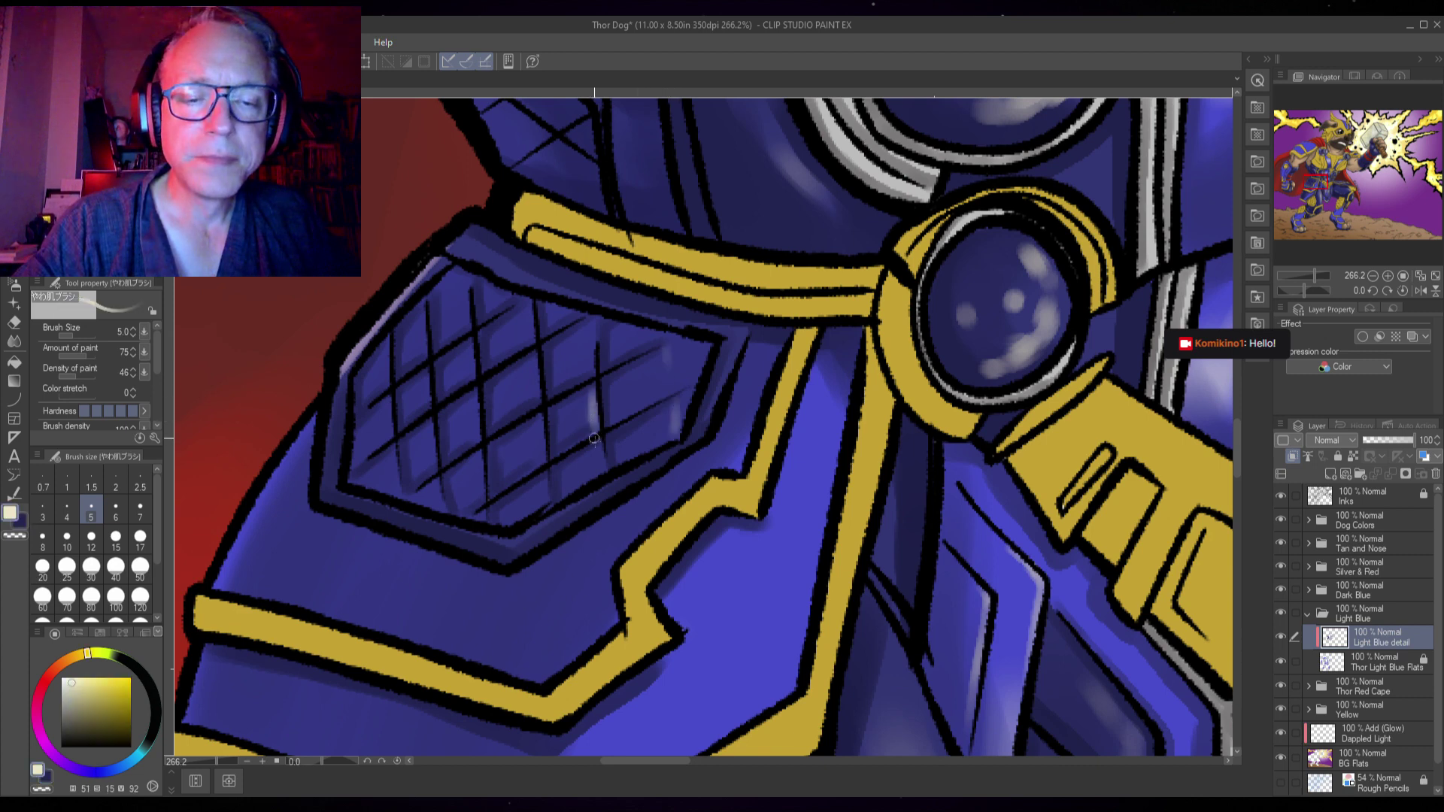
{"action": "left_click_drag", "start_coordinate": [543, 481], "coordinate": [548, 512]}
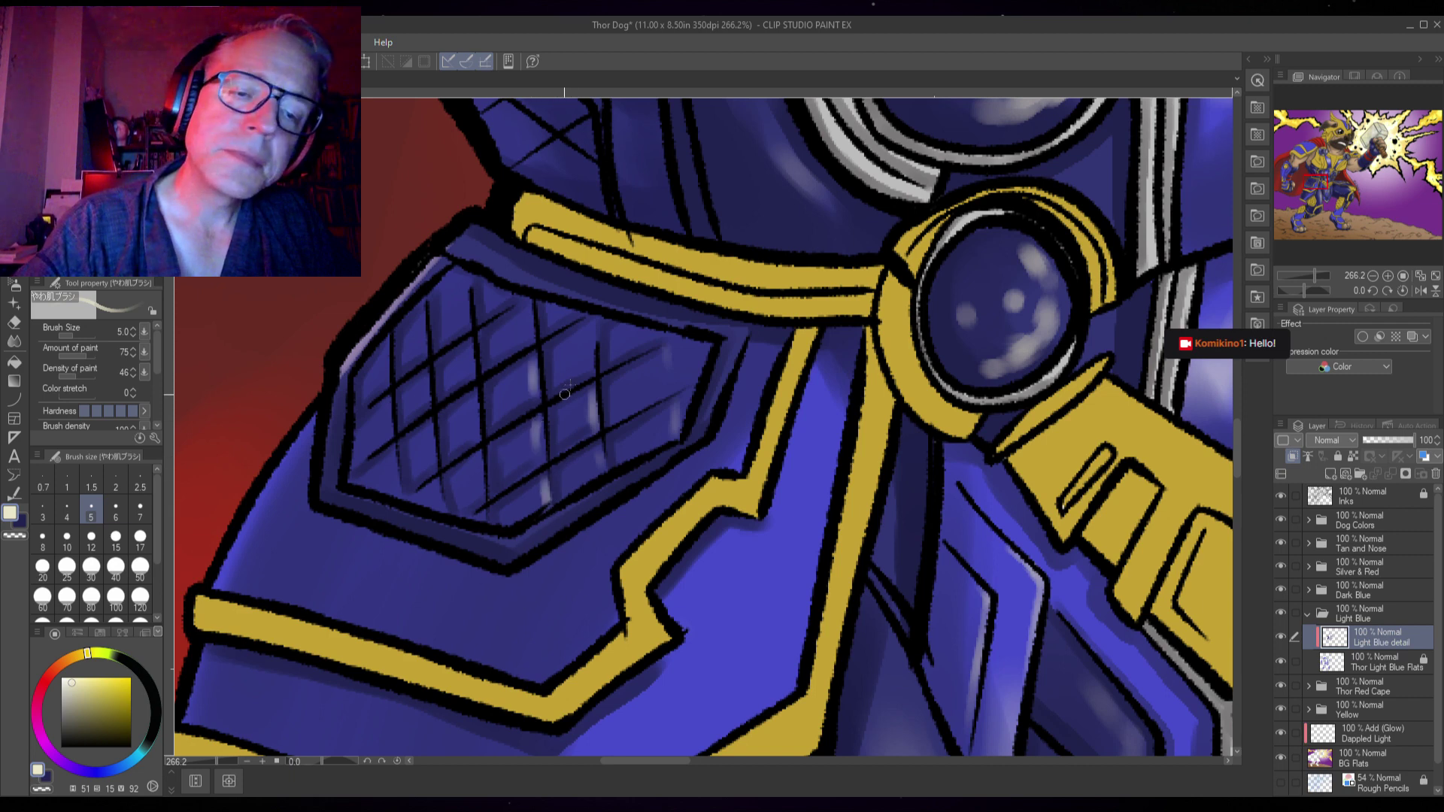
{"action": "left_click_drag", "start_coordinate": [589, 331], "coordinate": [587, 380]}
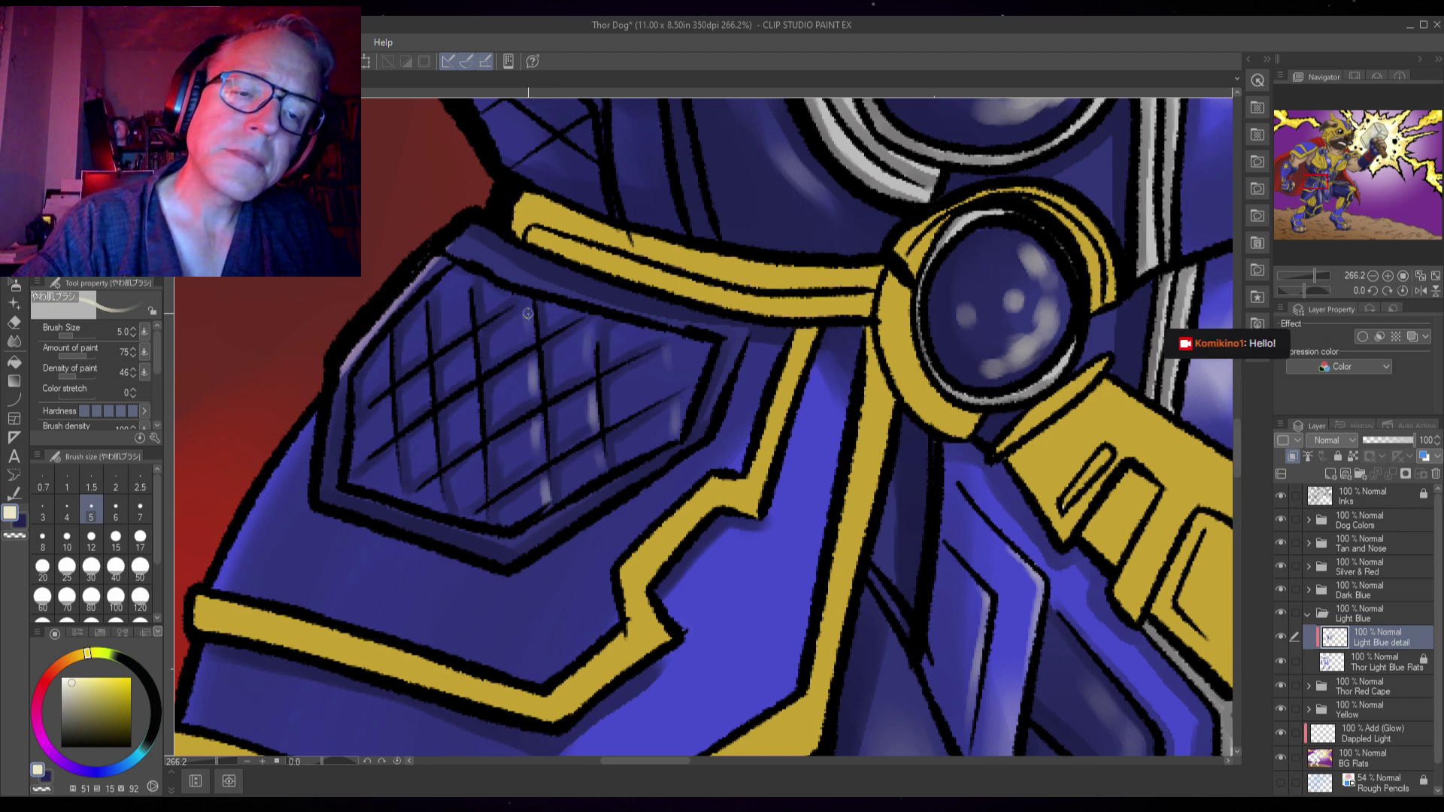
{"action": "left_click_drag", "start_coordinate": [463, 289], "coordinate": [469, 338]}
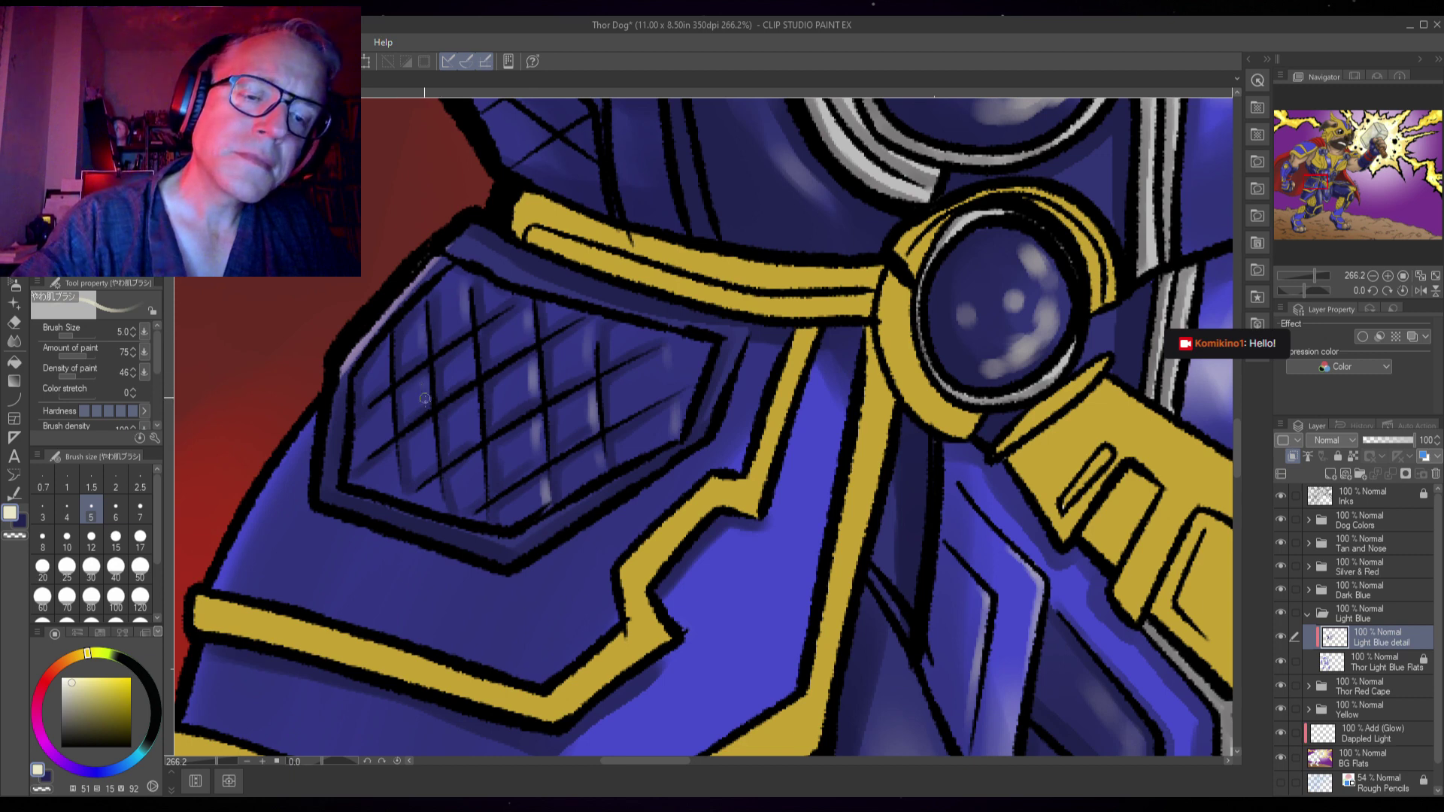
{"action": "left_click_drag", "start_coordinate": [388, 409], "coordinate": [390, 443]}
{"action": "left_click_drag", "start_coordinate": [386, 345], "coordinate": [389, 382]}
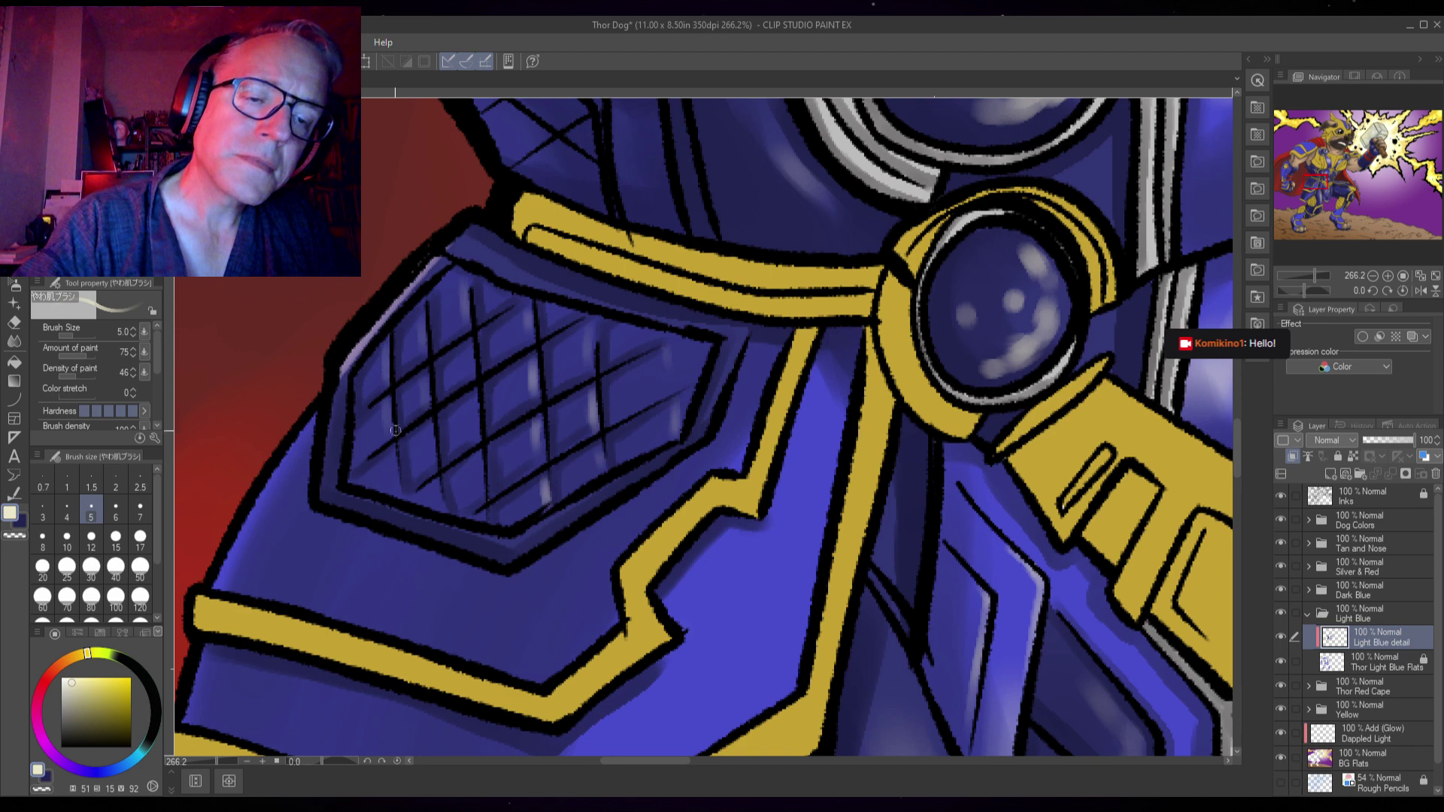
{"action": "left_click_drag", "start_coordinate": [394, 481], "coordinate": [399, 507]}
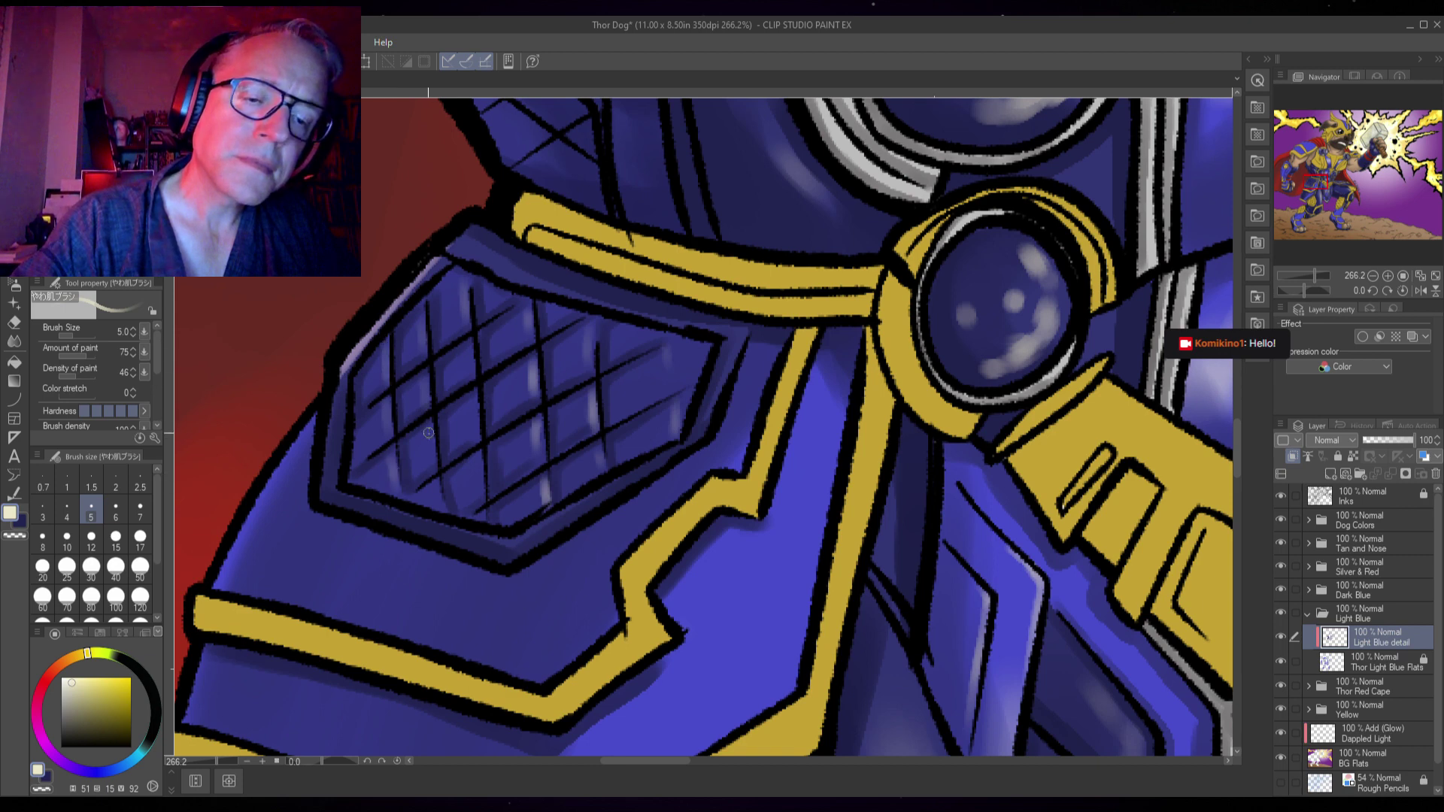
{"action": "left_click_drag", "start_coordinate": [428, 435], "coordinate": [431, 466]}
{"action": "left_click_drag", "start_coordinate": [472, 402], "coordinate": [483, 499]}
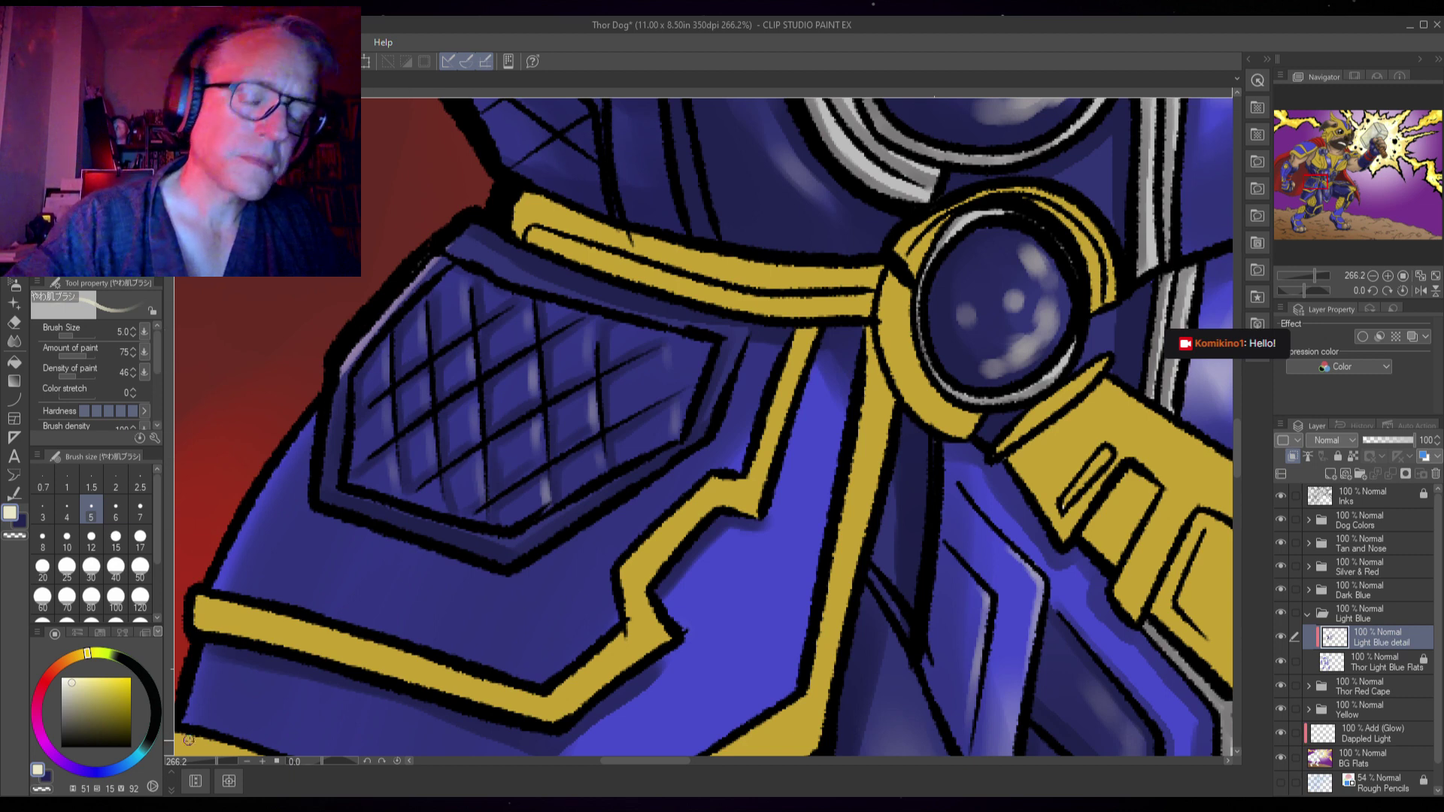
- Sample the dark blue of the side waist panels, lock the Thor Light Blue Flats layer and return to the Light Blue detail layer
{"action": "scroll", "coordinate": [190, 741], "scroll_direction": "down", "scroll_amount": 2}
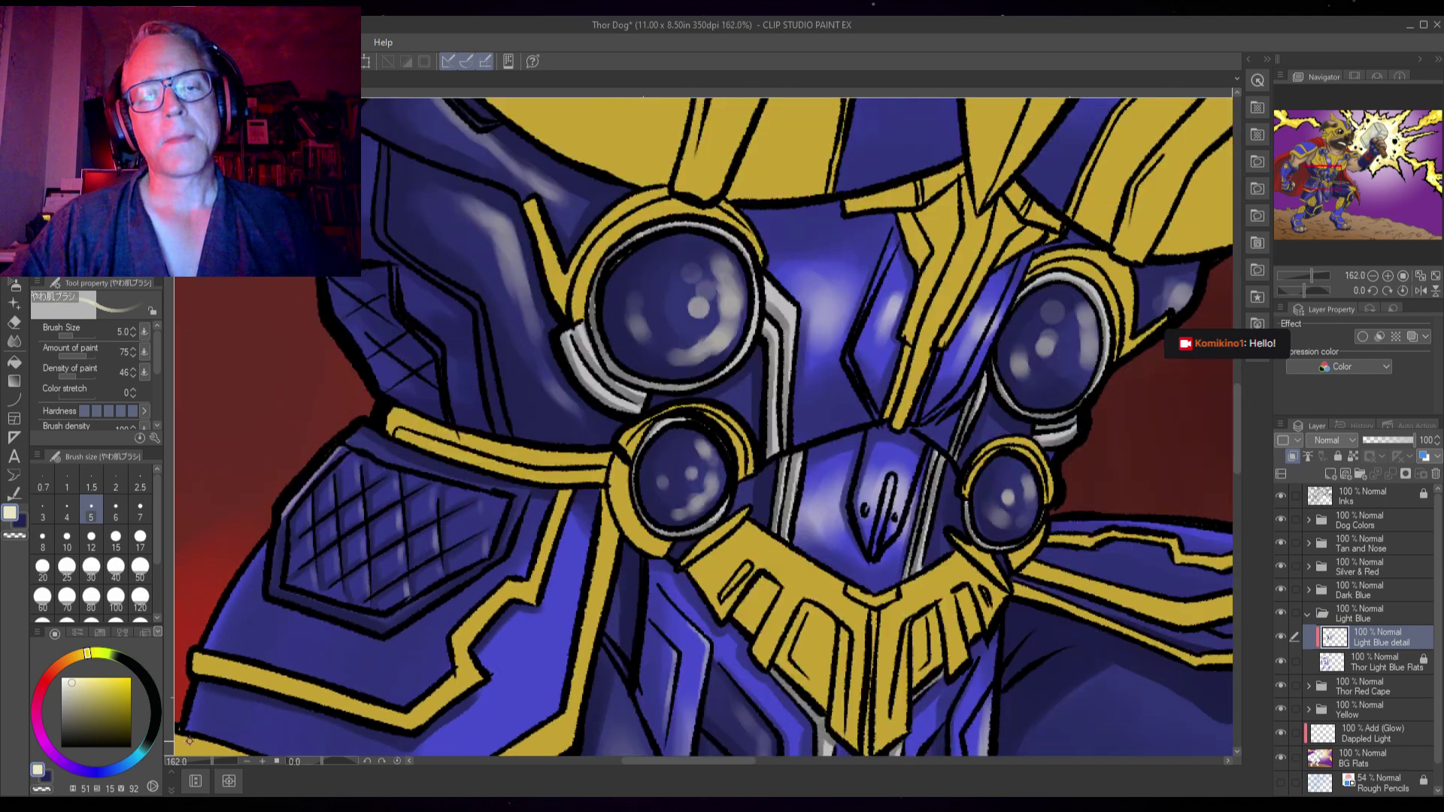
{"action": "left_click_drag", "start_coordinate": [416, 405], "coordinate": [638, 502]}
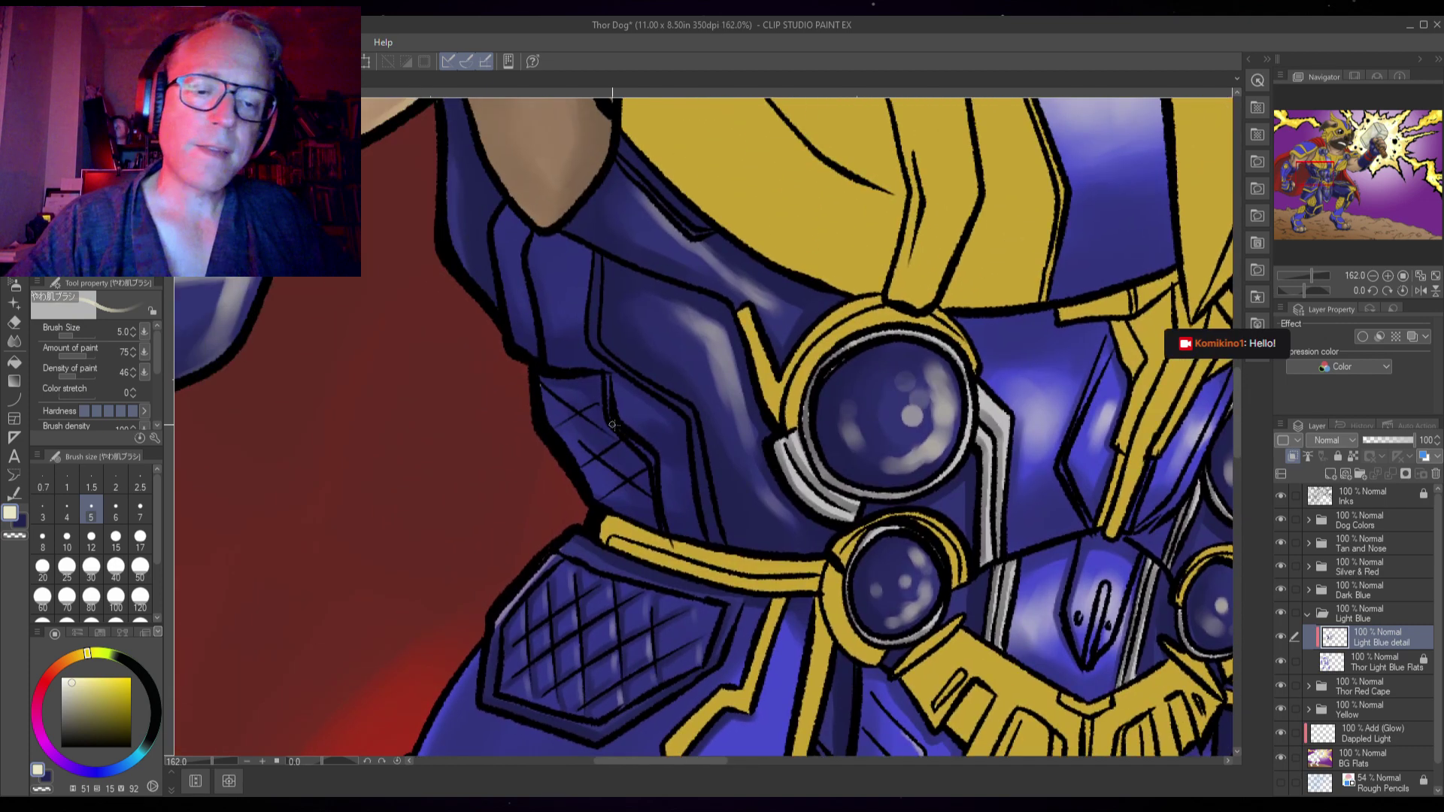
{"action": "scroll", "coordinate": [641, 406], "scroll_direction": "up", "scroll_amount": 6}
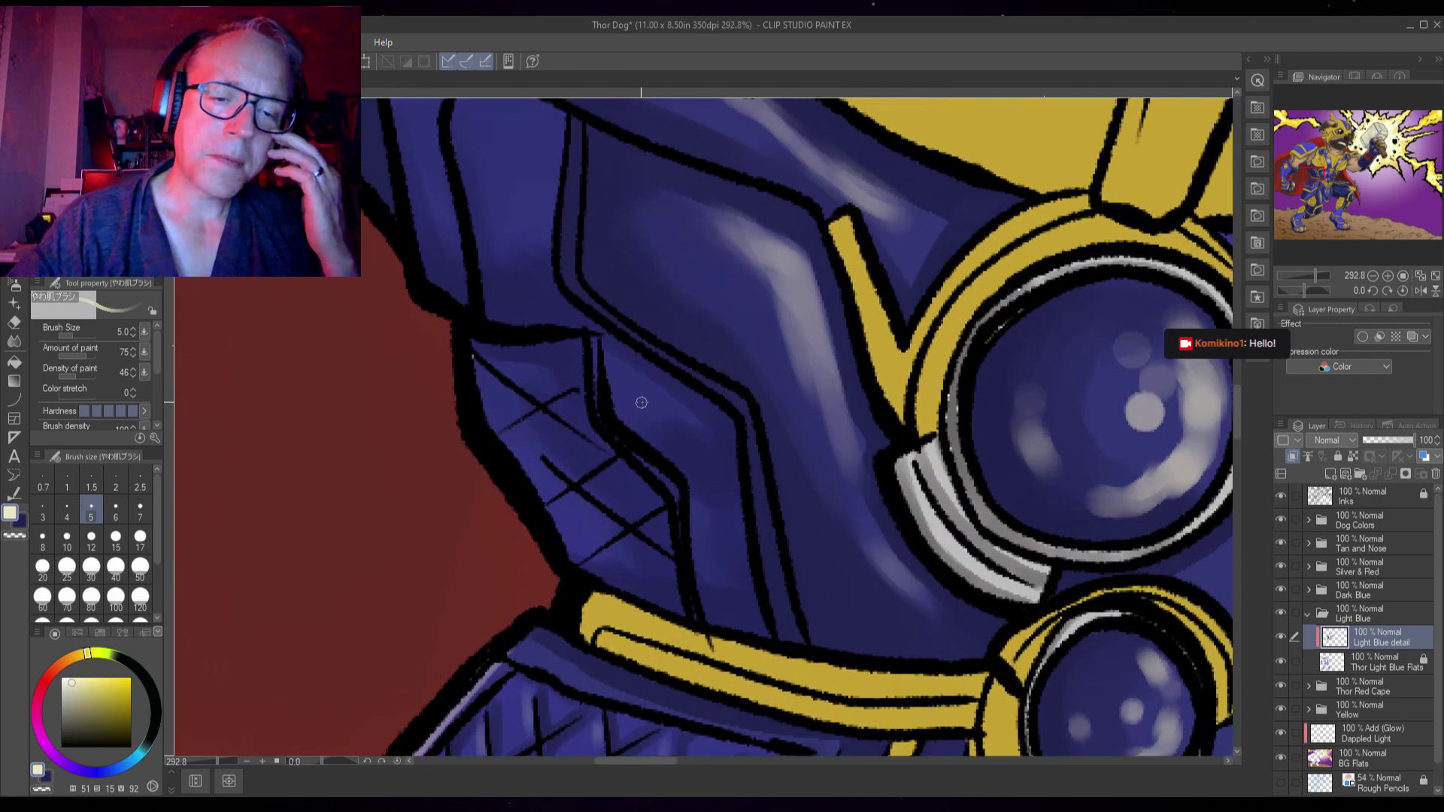
{"action": "left_click", "coordinate": [641, 401], "text": "alt"}
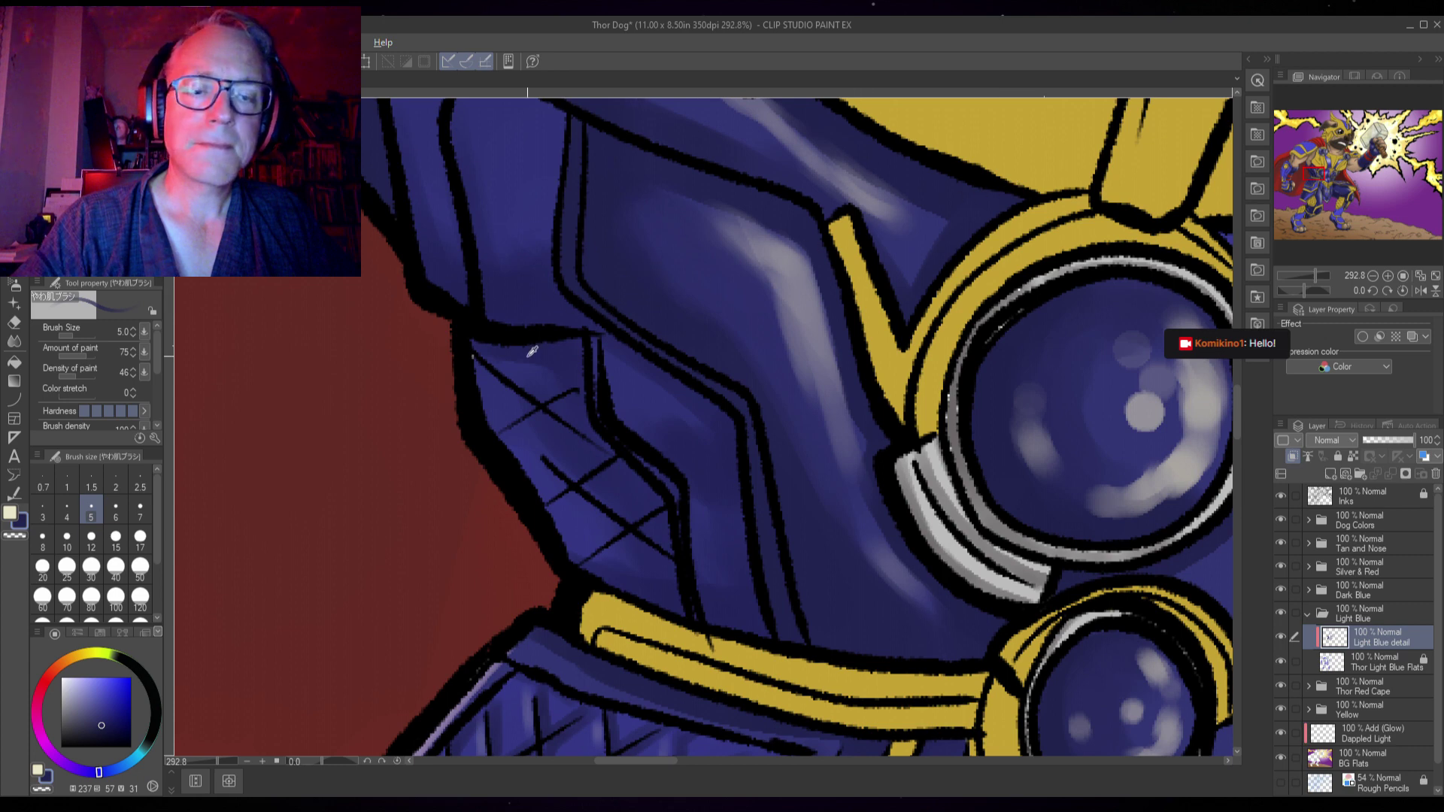
{"action": "left_click", "coordinate": [1388, 657]}
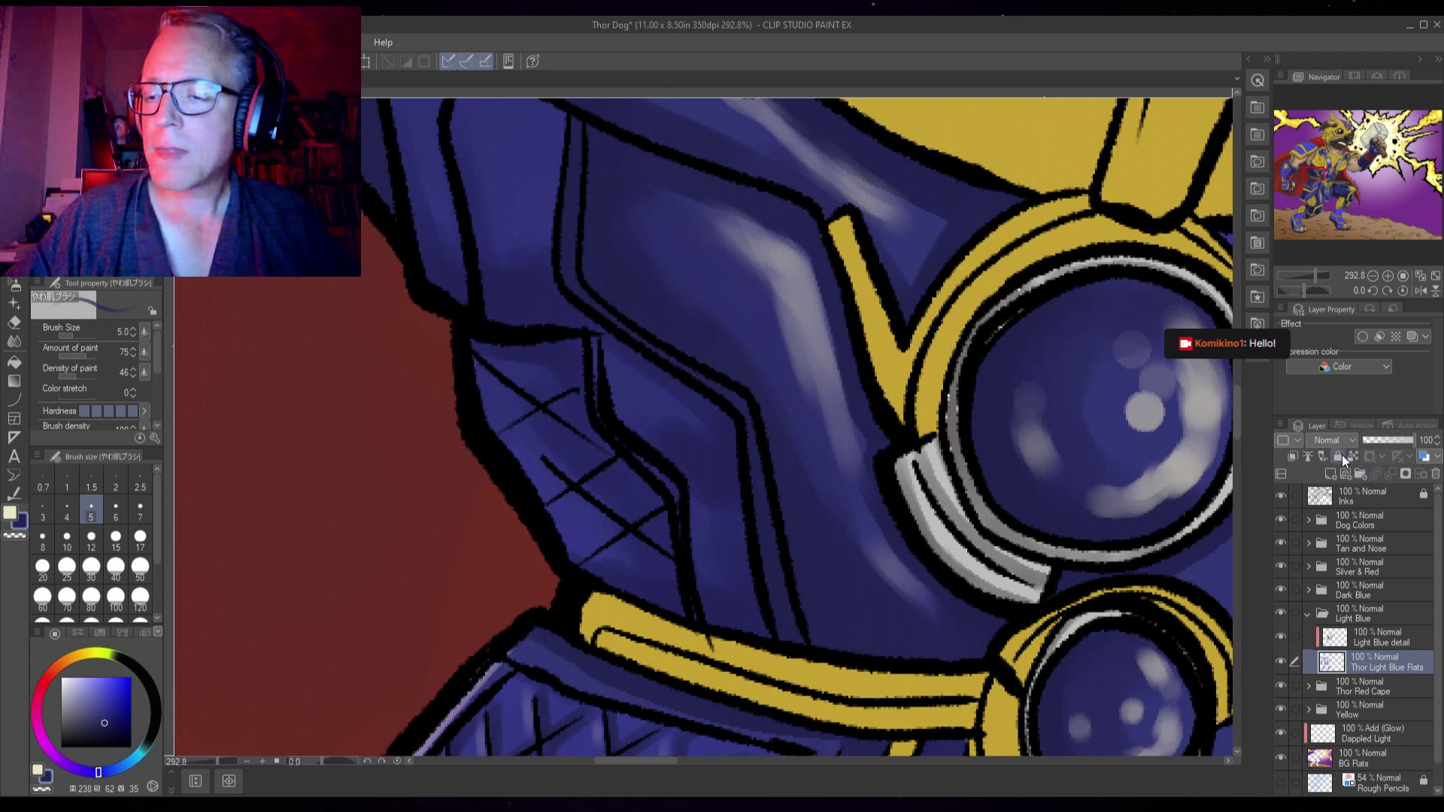
{"action": "left_click", "coordinate": [1338, 456]}
{"action": "left_click", "coordinate": [1355, 633]}
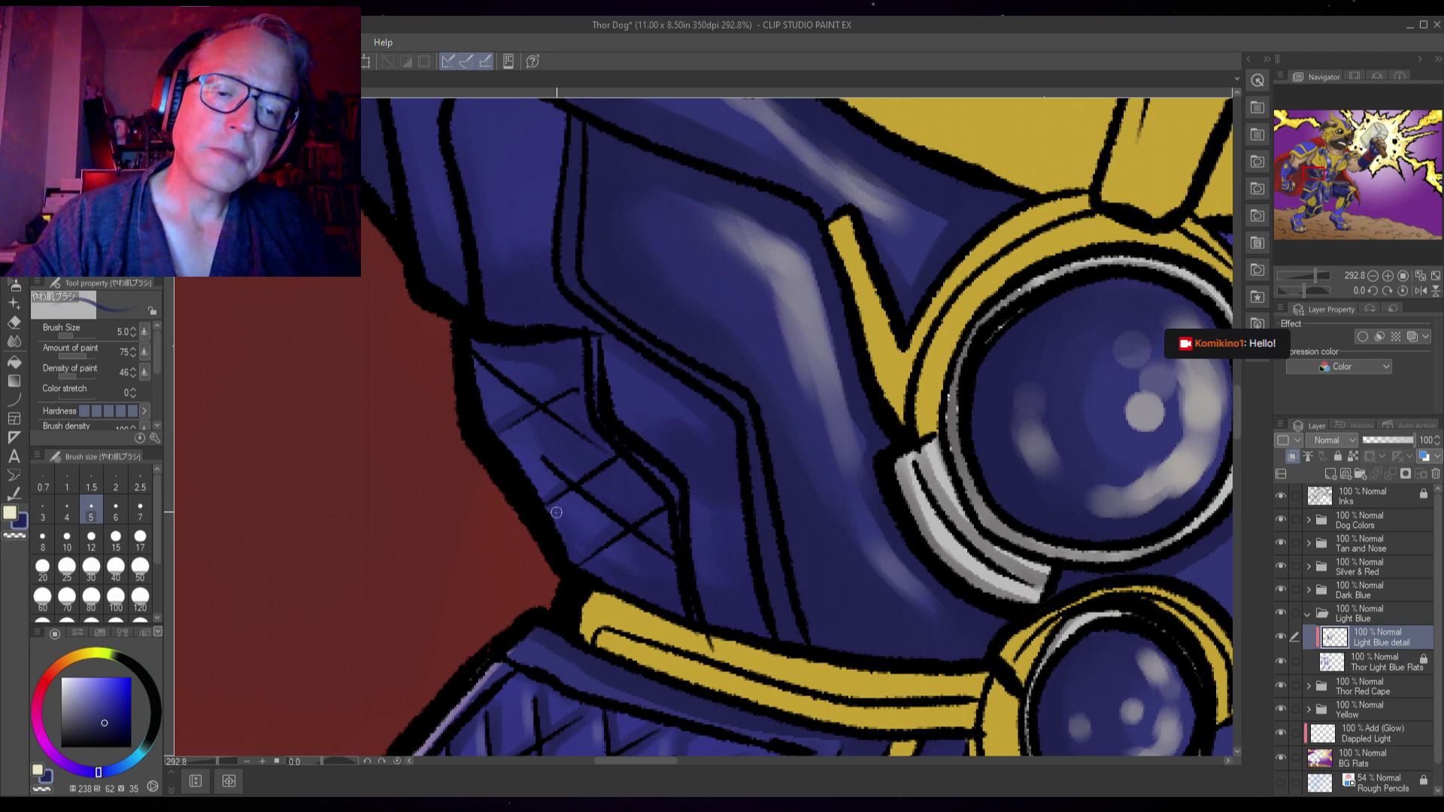
- Shade the bright blue strip of the lowest hip armor plate beside its diagonal double line with sampled blue at brush size 25
{"action": "scroll", "coordinate": [848, 529], "scroll_direction": "down", "scroll_amount": 4}
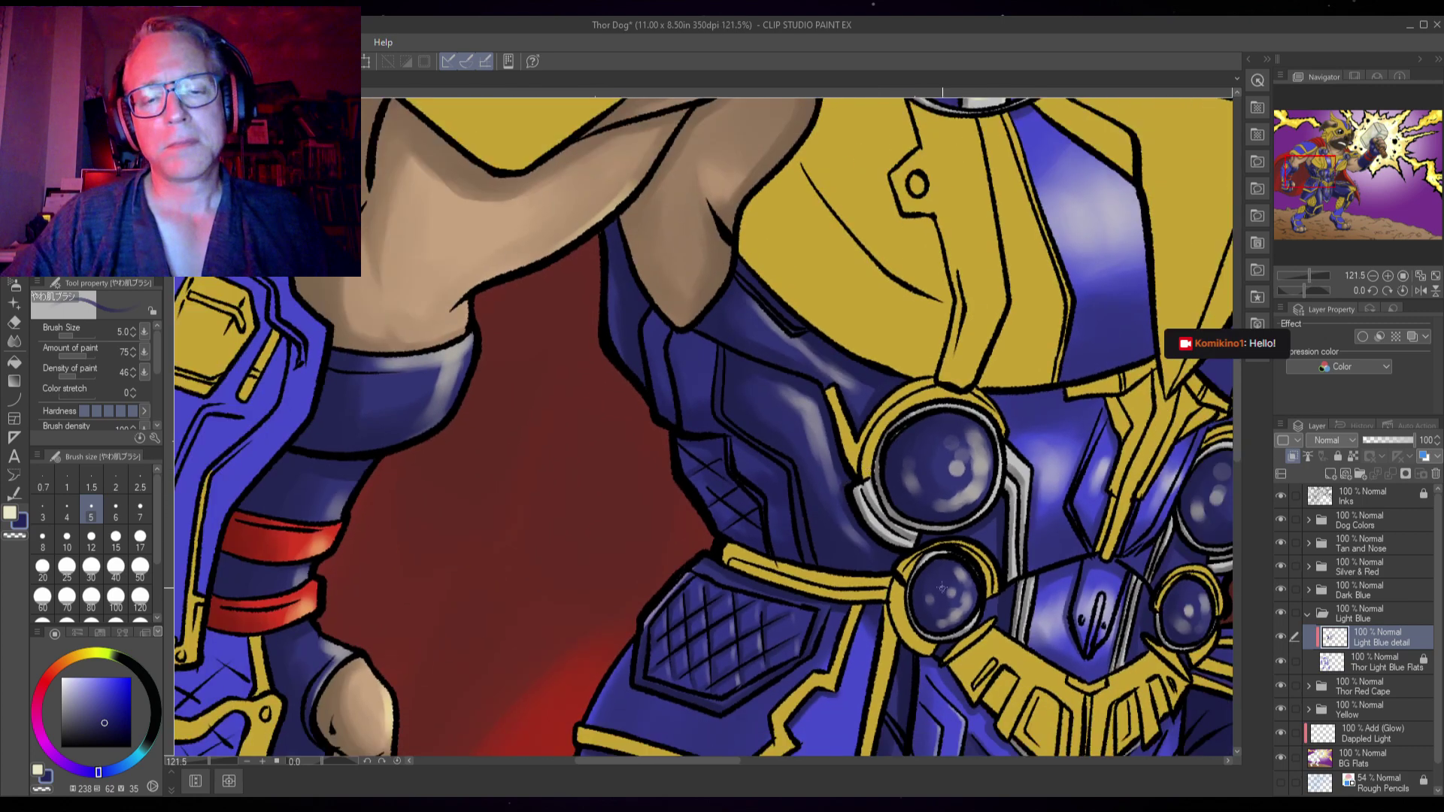
{"action": "left_click_drag", "start_coordinate": [966, 681], "coordinate": [658, 482]}
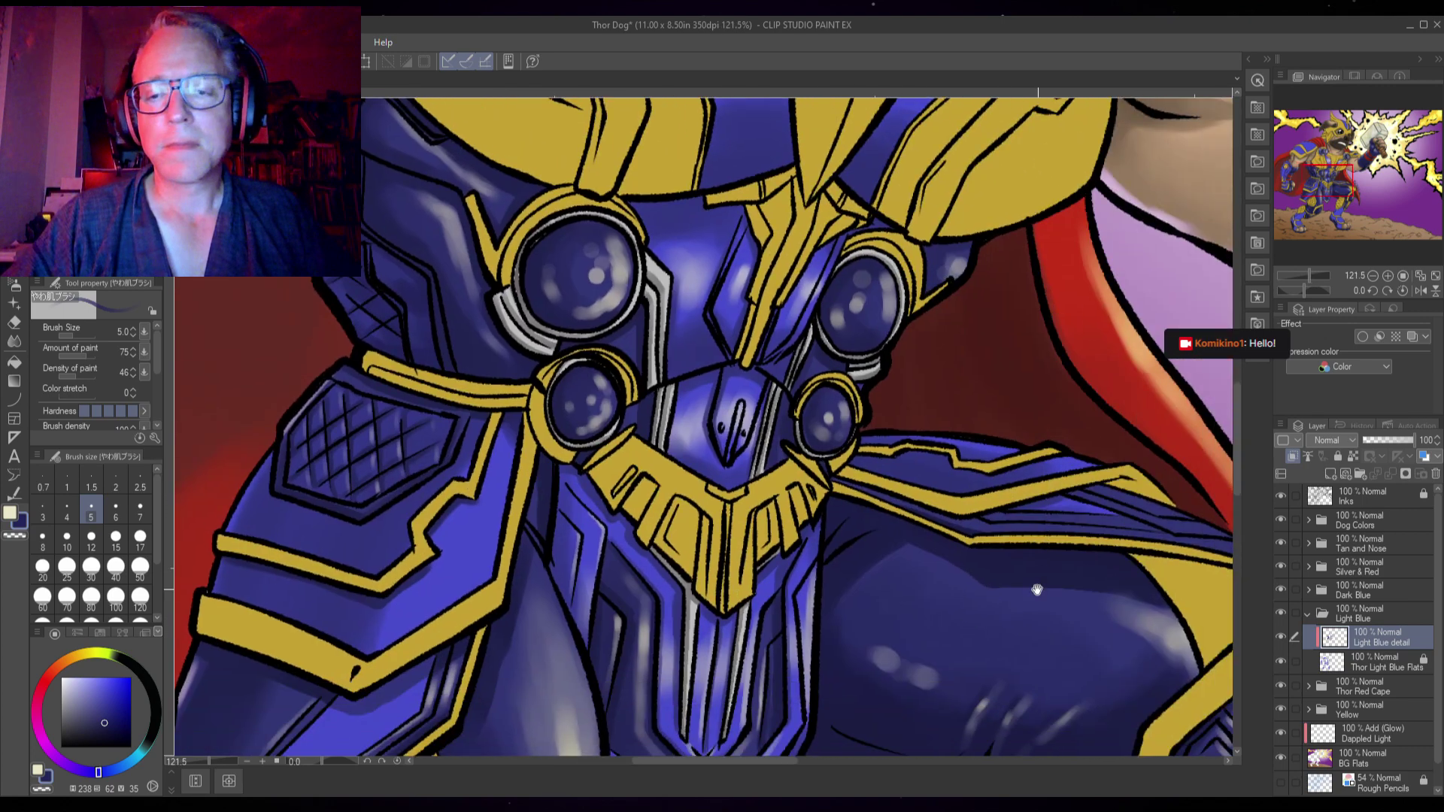
{"action": "left_click_drag", "start_coordinate": [1038, 590], "coordinate": [1067, 397]}
{"action": "left_click_drag", "start_coordinate": [909, 608], "coordinate": [1093, 371]}
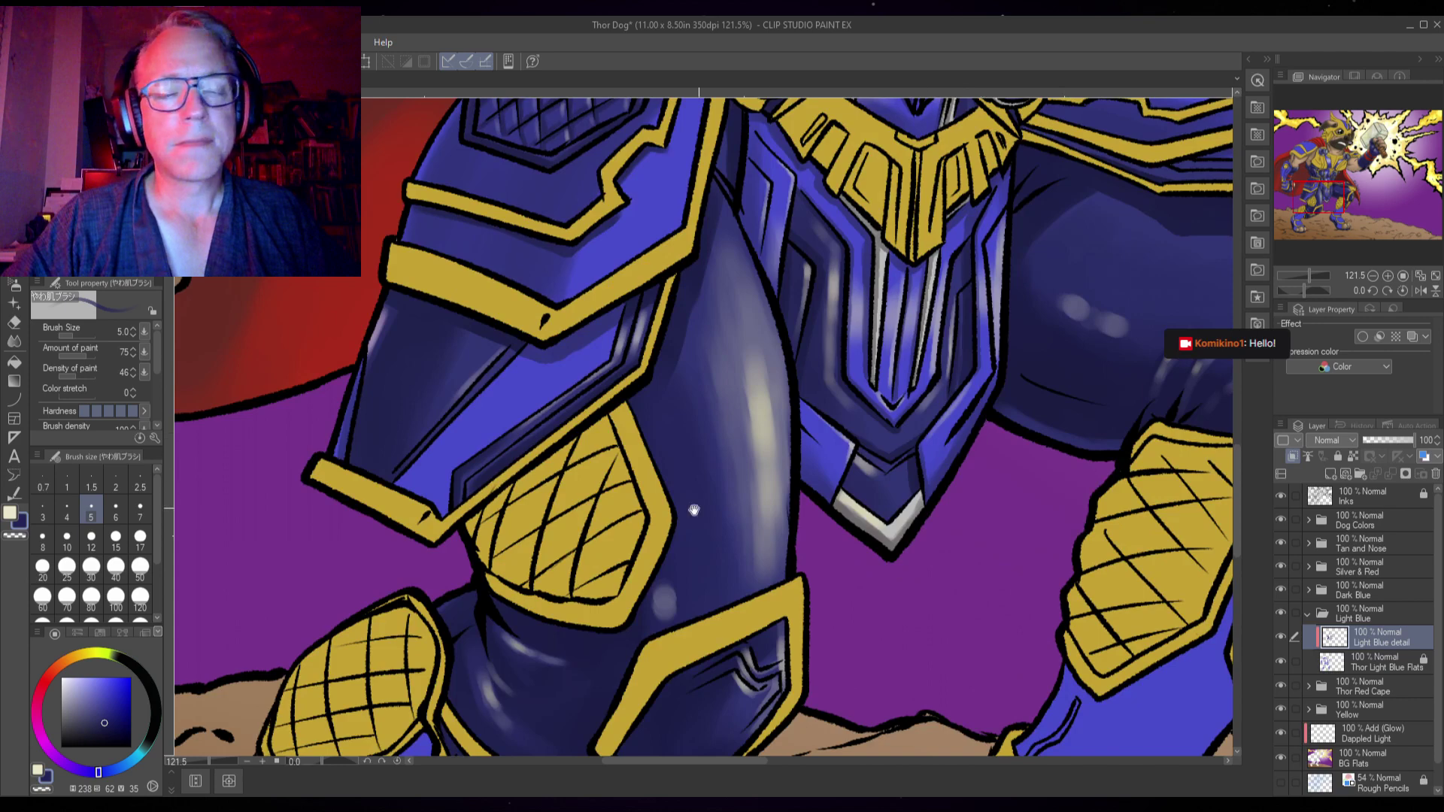
{"action": "left_click_drag", "start_coordinate": [693, 509], "coordinate": [836, 508]}
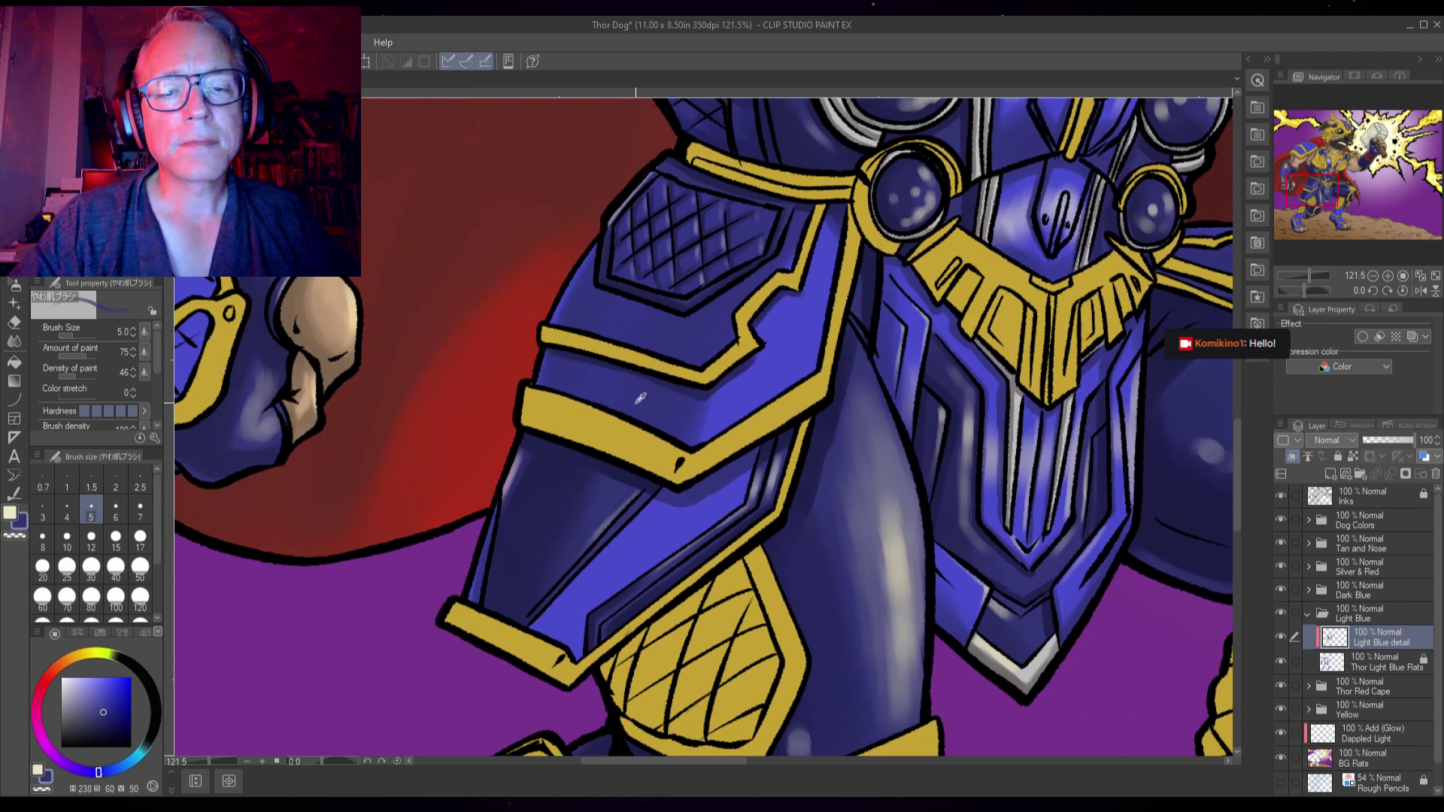
{"action": "key", "text": "]"}
{"action": "key", "text": "]"}
{"action": "key", "text": "]"}
{"action": "key", "text": "]"}
{"action": "key", "text": "]"}
{"action": "key", "text": "]"}
{"action": "key", "text": "]"}
{"action": "key", "text": "]"}
{"action": "key", "text": "]"}
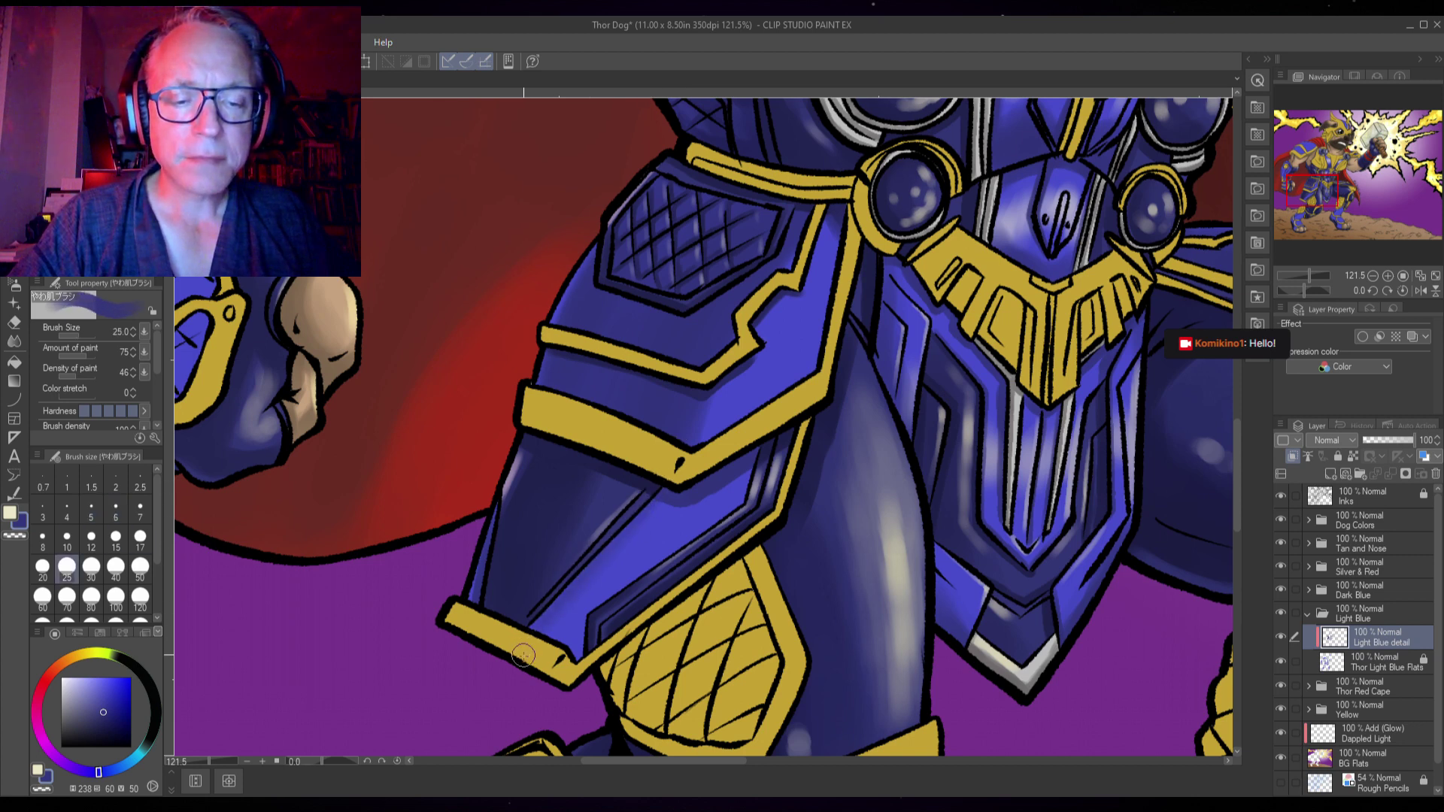
{"action": "left_click_drag", "start_coordinate": [561, 623], "coordinate": [647, 514]}
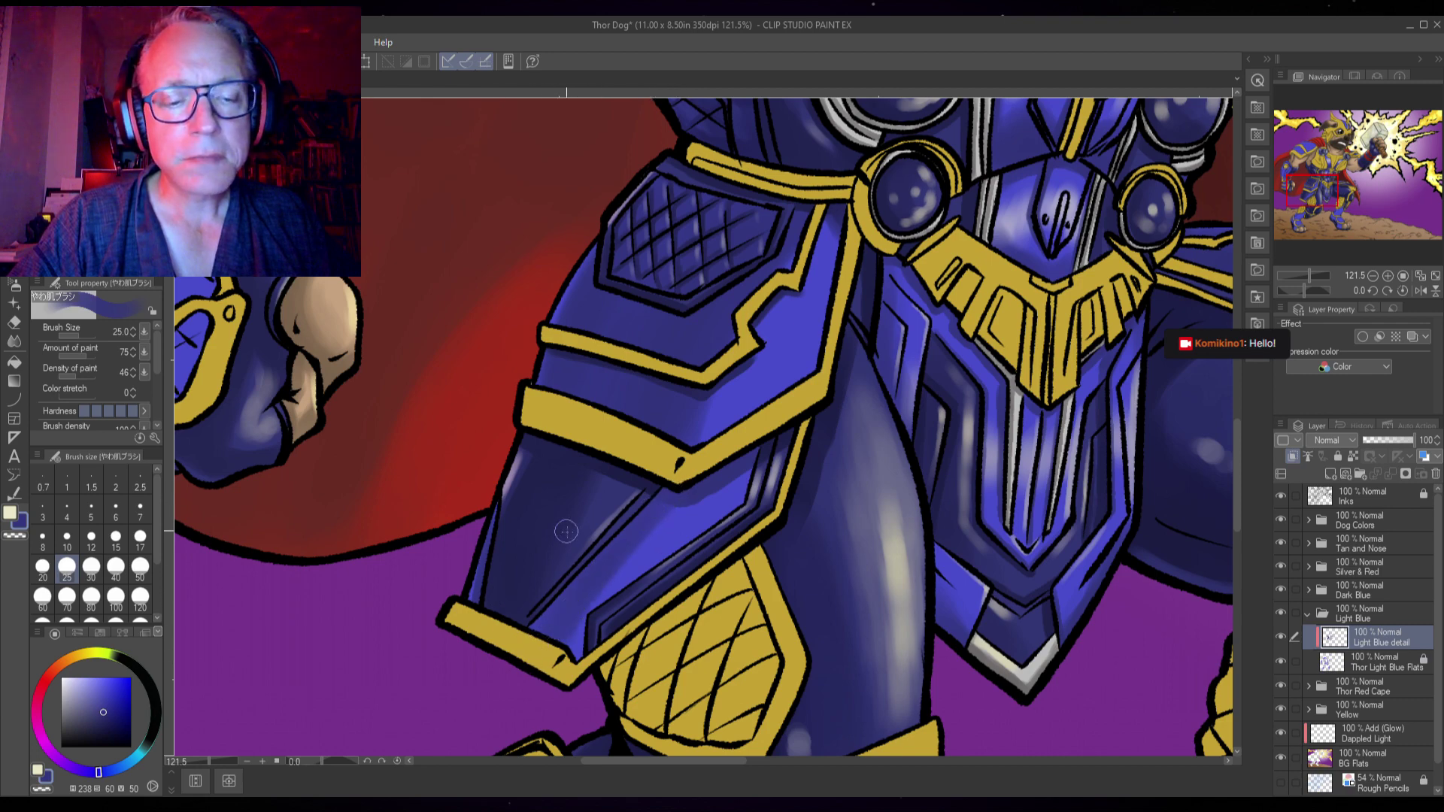
- Refine the blue shading along the lowest hip plate's diagonal lines with brush size 12
{"action": "scroll", "coordinate": [680, 509], "scroll_direction": "up", "scroll_amount": 4}
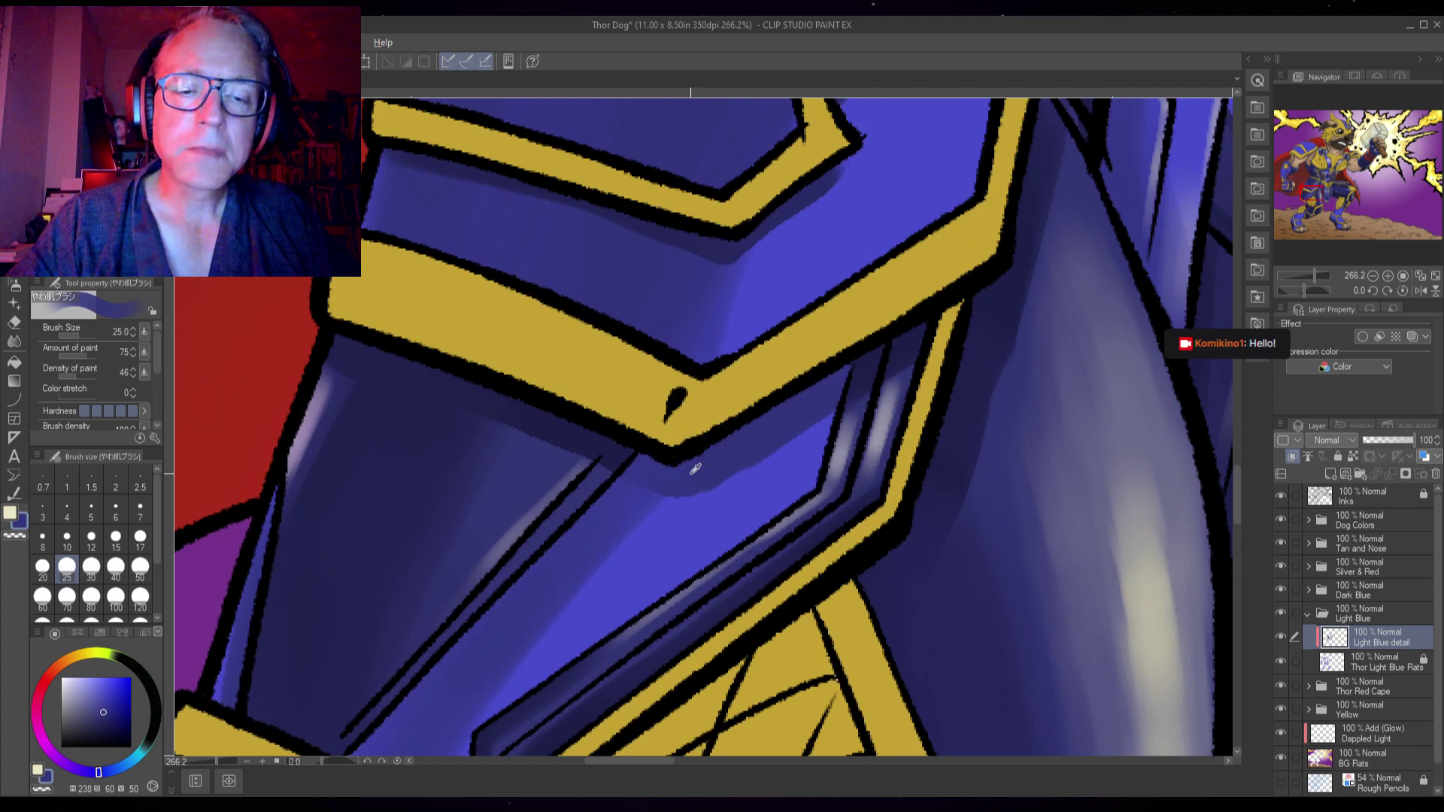
{"action": "key", "text": "bracketleft"}
{"action": "key", "text": "bracketleft"}
{"action": "key", "text": "bracketleft"}
{"action": "key", "text": "bracketleft"}
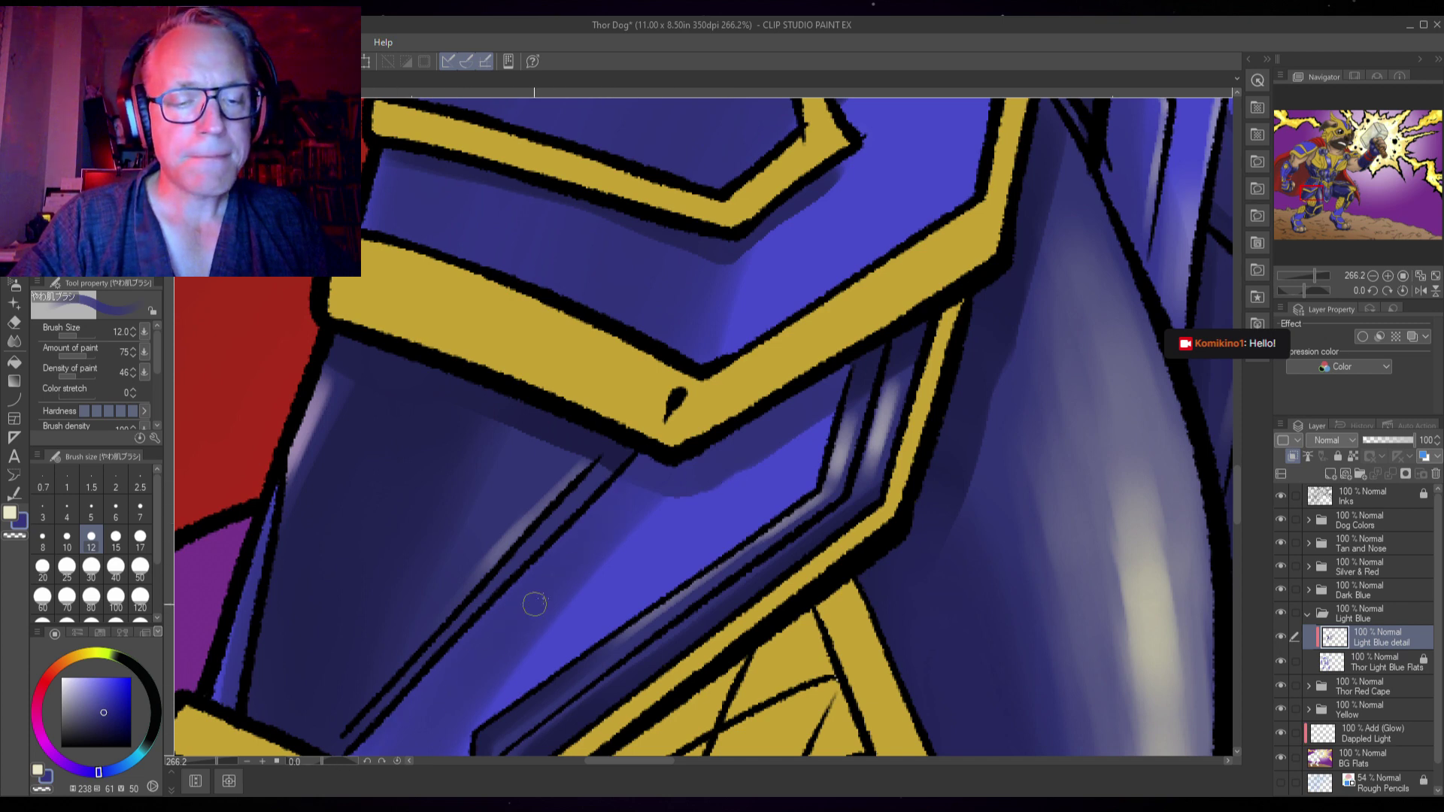
{"action": "left_click_drag", "start_coordinate": [514, 670], "coordinate": [589, 529]}
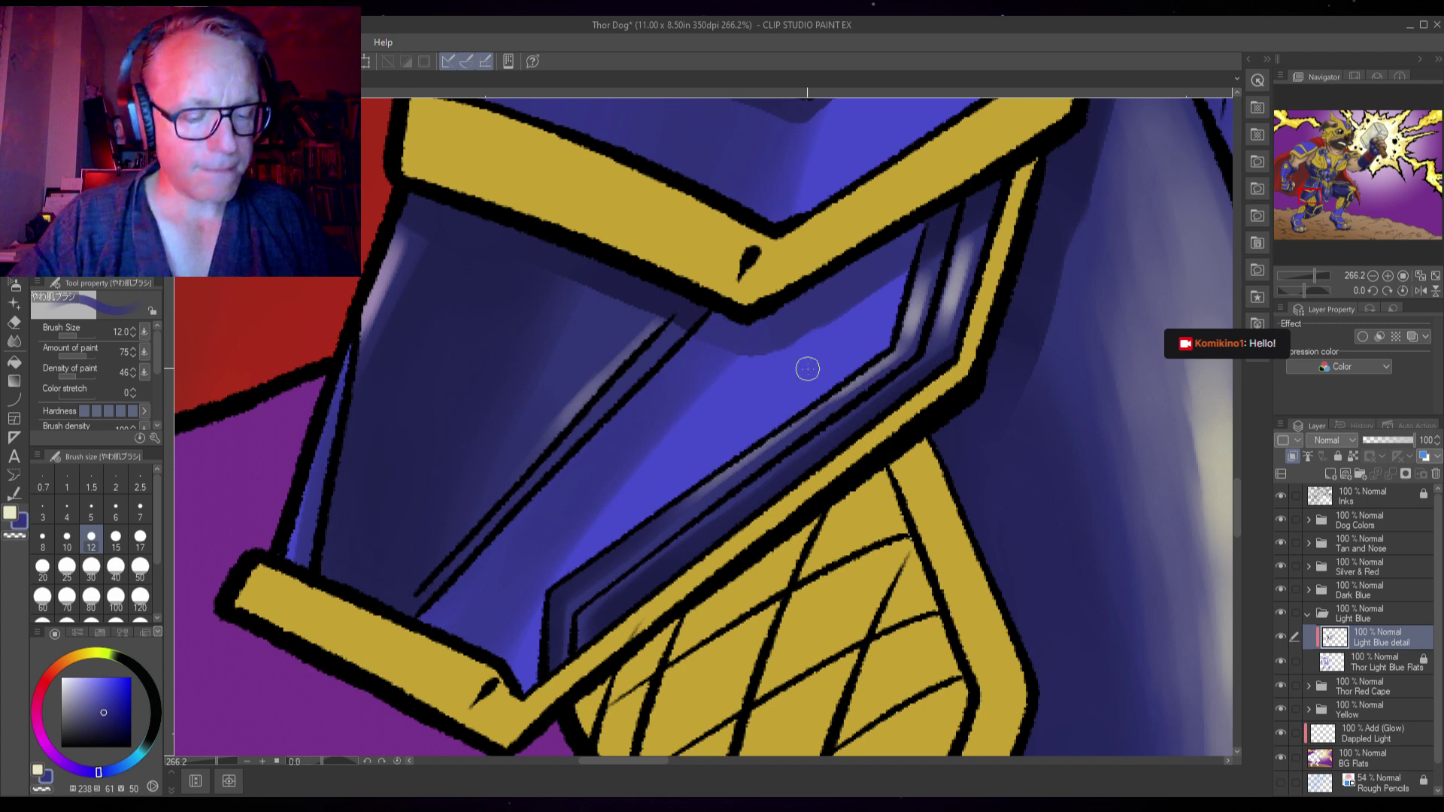
- Paint a soft pale cream highlight along the inner border of the lowest hip plate's bright blue area with brush size 25
{"action": "key", "text": "x"}
{"action": "key", "text": "bracketright"}
{"action": "key", "text": "bracketright"}
{"action": "key", "text": "bracketright"}
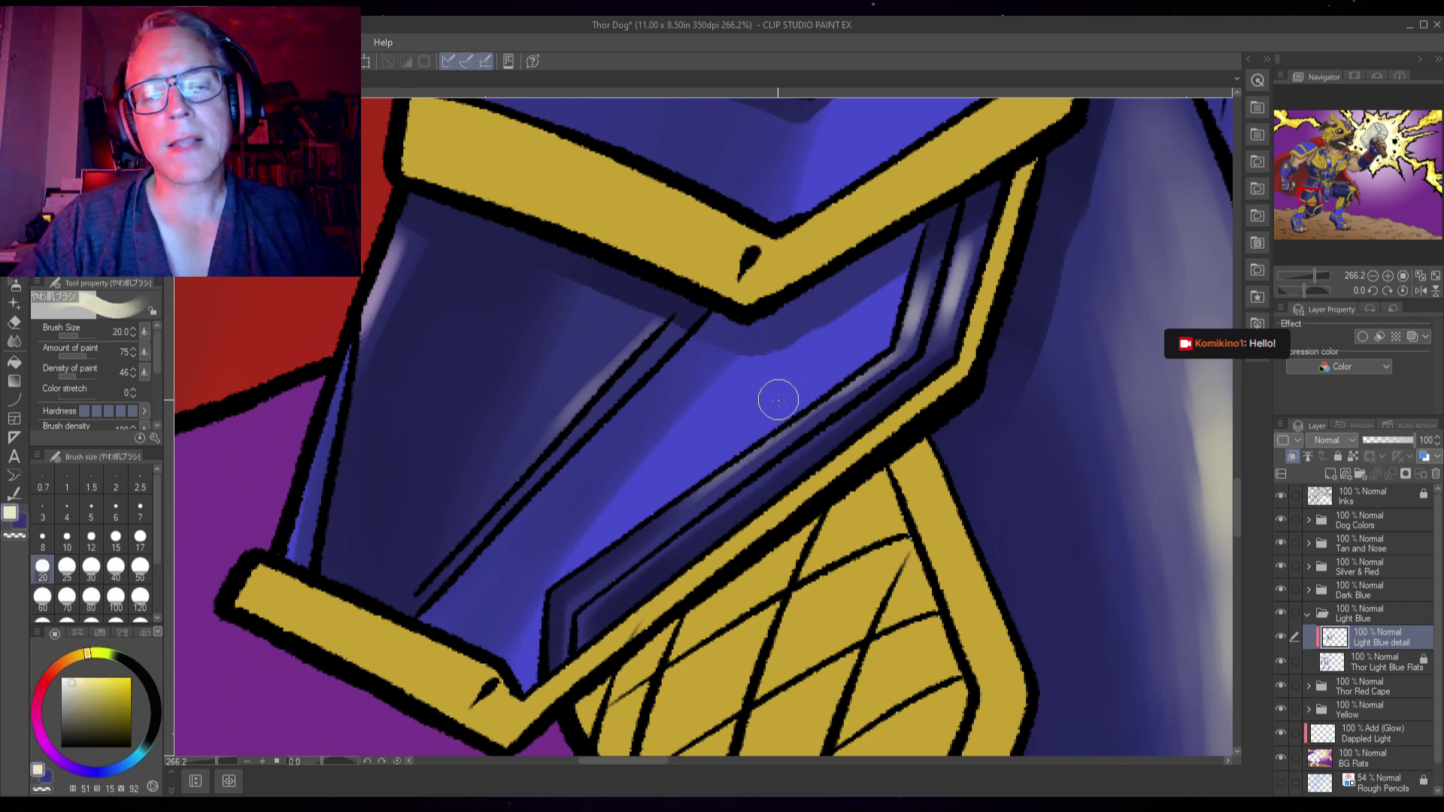
{"action": "key", "text": "]"}
{"action": "mouse_move", "coordinate": [783, 393]}
{"action": "left_mouse_down"}
{"action": "mouse_move", "coordinate": [748, 431]}
{"action": "mouse_move", "coordinate": [840, 369]}
{"action": "mouse_move", "coordinate": [628, 533]}
{"action": "mouse_move", "coordinate": [715, 451]}
{"action": "mouse_move", "coordinate": [819, 378]}
{"action": "mouse_move", "coordinate": [560, 585]}
{"action": "mouse_move", "coordinate": [747, 425]}
{"action": "mouse_move", "coordinate": [813, 379]}
{"action": "mouse_move", "coordinate": [644, 507]}
{"action": "mouse_move", "coordinate": [931, 307]}
{"action": "mouse_move", "coordinate": [612, 533]}
{"action": "mouse_move", "coordinate": [512, 627]}
{"action": "mouse_move", "coordinate": [735, 437]}
{"action": "mouse_move", "coordinate": [956, 288]}
{"action": "mouse_move", "coordinate": [837, 356]}
{"action": "mouse_move", "coordinate": [908, 308]}
{"action": "mouse_move", "coordinate": [578, 570]}
{"action": "mouse_move", "coordinate": [659, 498]}
{"action": "mouse_move", "coordinate": [541, 615]}
{"action": "mouse_move", "coordinate": [623, 518]}
{"action": "mouse_move", "coordinate": [686, 489]}
{"action": "left_mouse_up"}
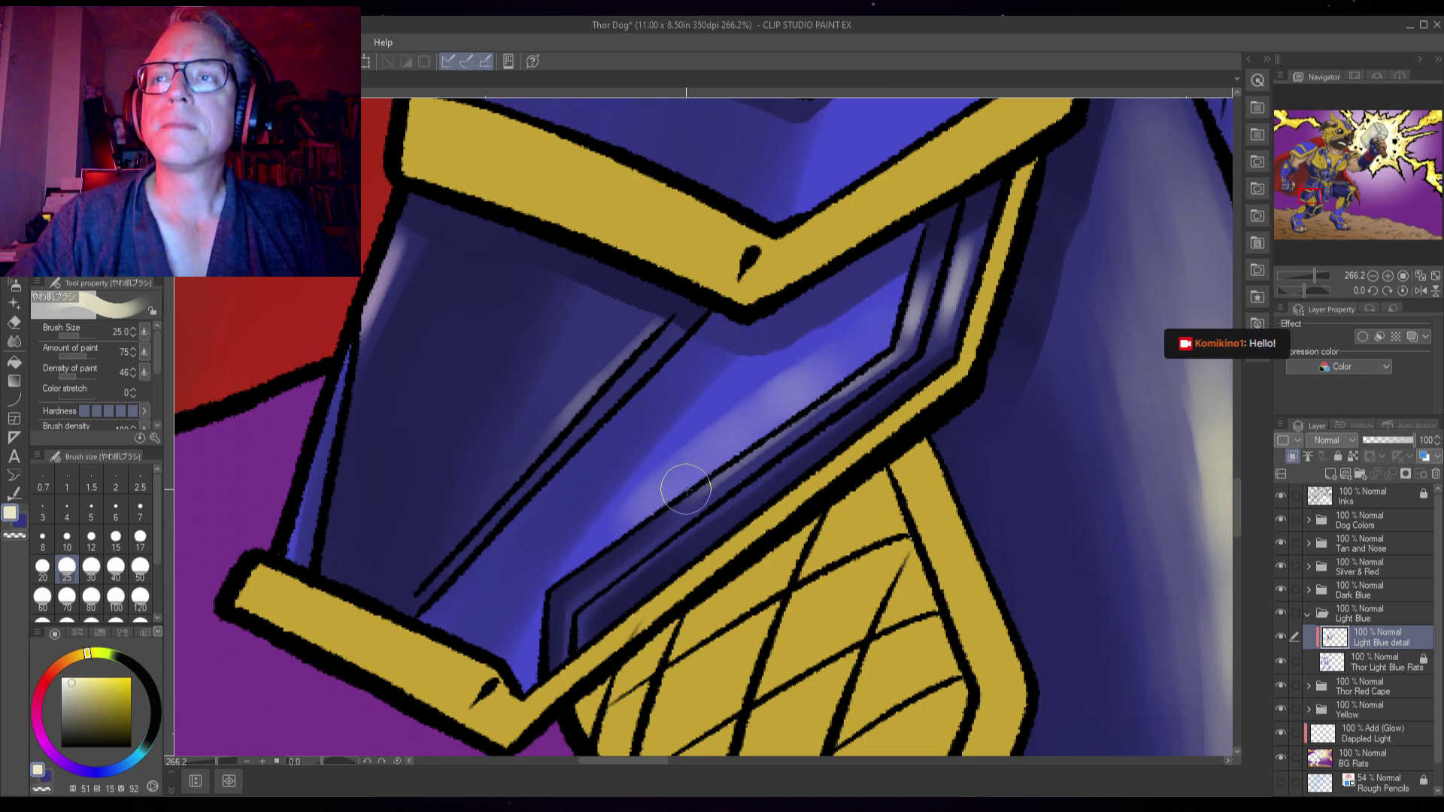
- Build up soft pale cream highlights on the bright blue band between the notched gold trim and outer gold border of the upper hip armor
{"action": "scroll", "coordinate": [686, 488], "scroll_direction": "down", "scroll_amount": 3}
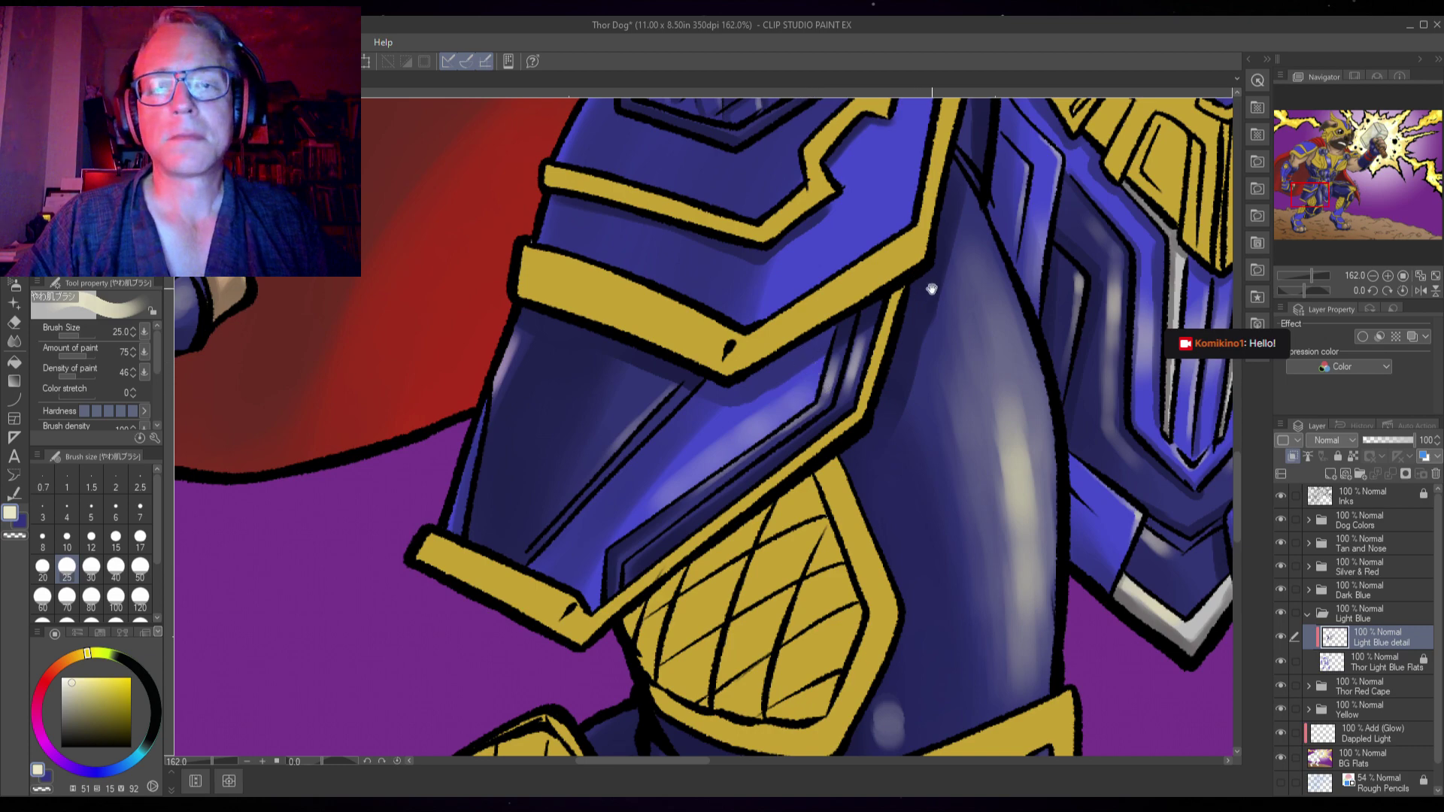
{"action": "left_click_drag", "start_coordinate": [928, 279], "coordinate": [714, 505]}
{"action": "mouse_move", "coordinate": [704, 329]}
{"action": "left_mouse_down"}
{"action": "mouse_move", "coordinate": [674, 446]}
{"action": "mouse_move", "coordinate": [696, 353]}
{"action": "mouse_move", "coordinate": [687, 437]}
{"action": "mouse_move", "coordinate": [694, 374]}
{"action": "mouse_move", "coordinate": [631, 481]}
{"action": "mouse_move", "coordinate": [691, 433]}
{"action": "left_mouse_up"}
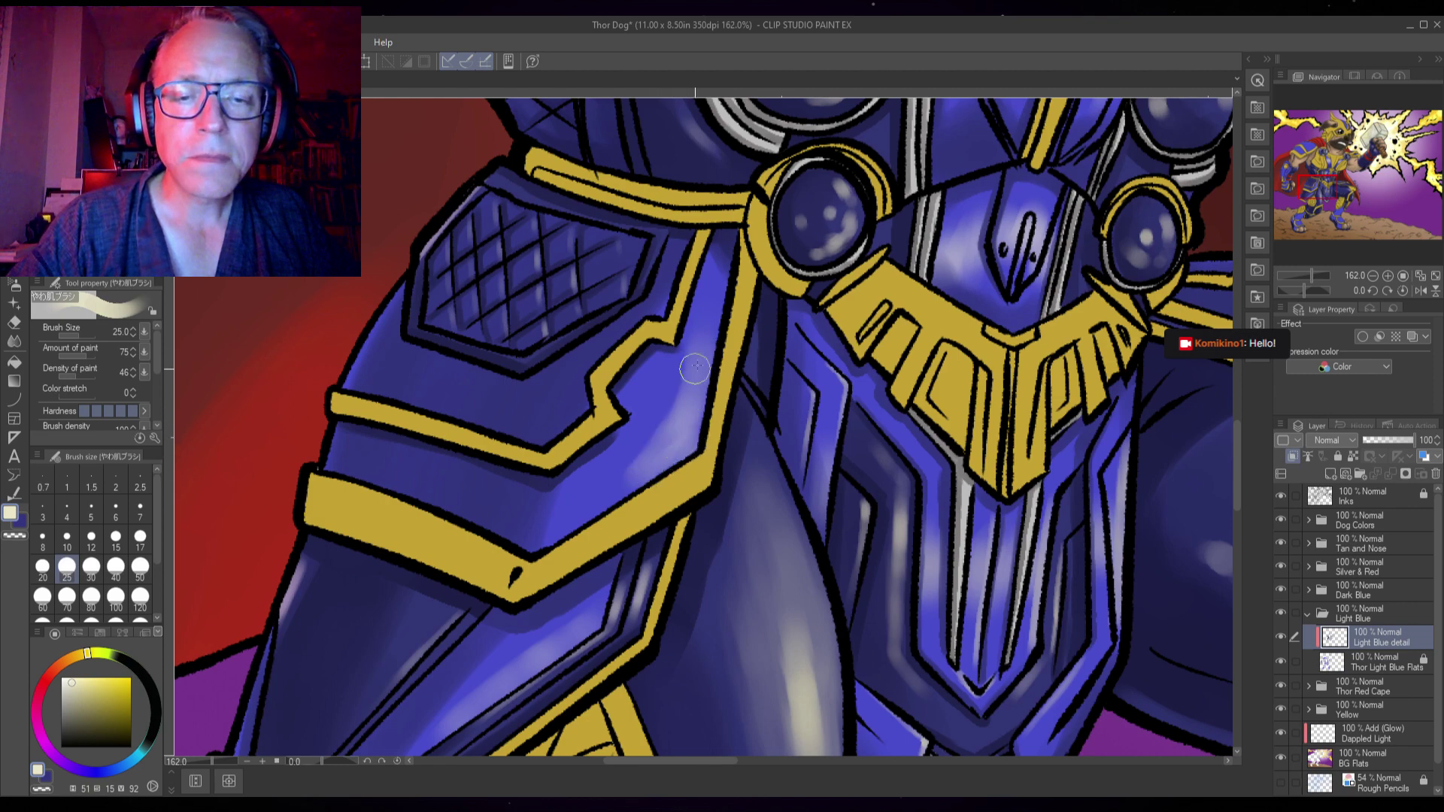
{"action": "mouse_move", "coordinate": [696, 368]}
{"action": "left_mouse_down"}
{"action": "mouse_move", "coordinate": [637, 463]}
{"action": "mouse_move", "coordinate": [584, 501]}
{"action": "left_mouse_up"}
{"action": "left_click_drag", "start_coordinate": [658, 437], "coordinate": [561, 526]}
{"action": "mouse_move", "coordinate": [642, 462]}
{"action": "left_mouse_down"}
{"action": "mouse_move", "coordinate": [554, 542]}
{"action": "mouse_move", "coordinate": [661, 453]}
{"action": "left_mouse_up"}
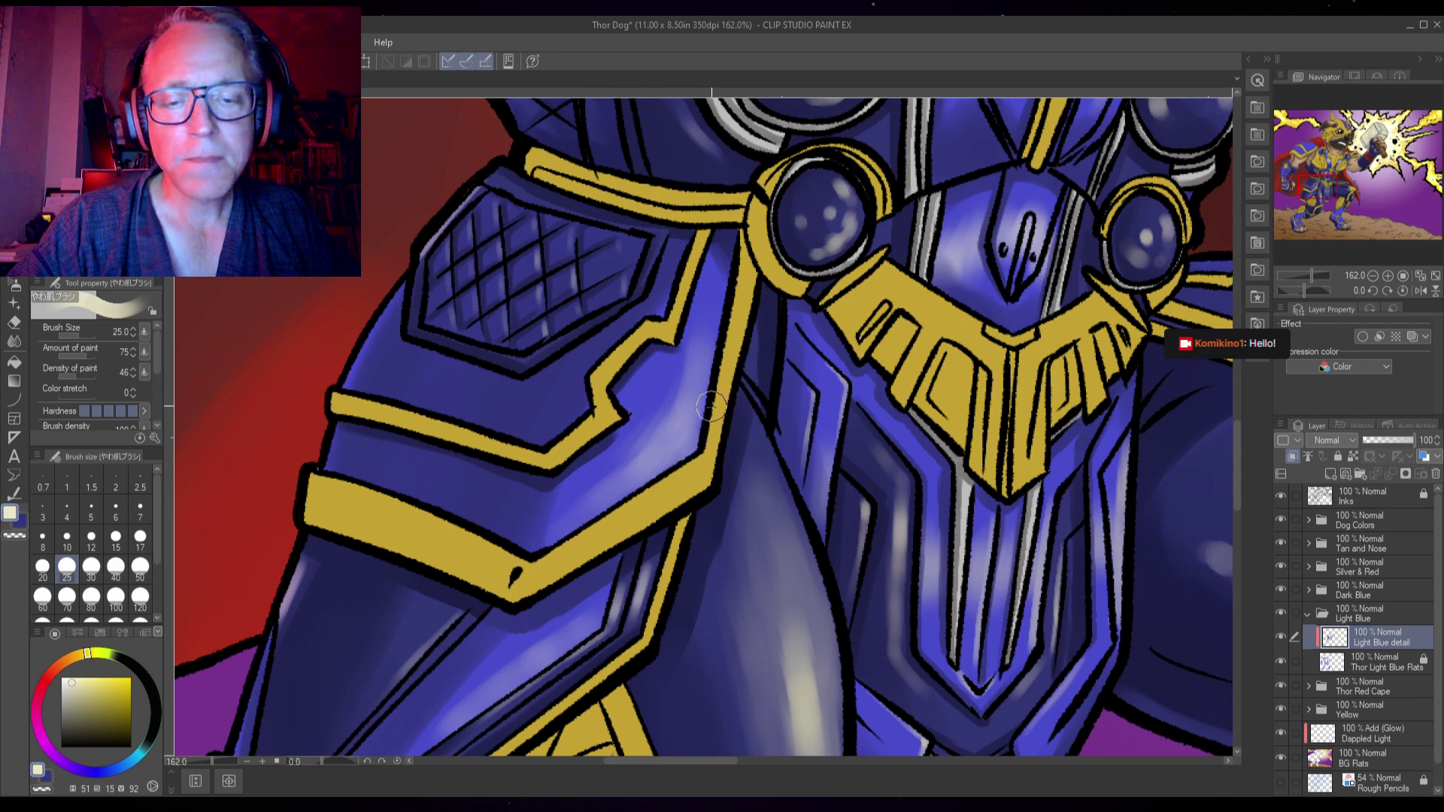
{"action": "mouse_move", "coordinate": [710, 406]}
{"action": "left_mouse_down"}
{"action": "mouse_move", "coordinate": [666, 454]}
{"action": "mouse_move", "coordinate": [649, 433]}
{"action": "mouse_move", "coordinate": [628, 444]}
{"action": "left_mouse_up"}
{"action": "left_click_drag", "start_coordinate": [669, 396], "coordinate": [576, 506]}
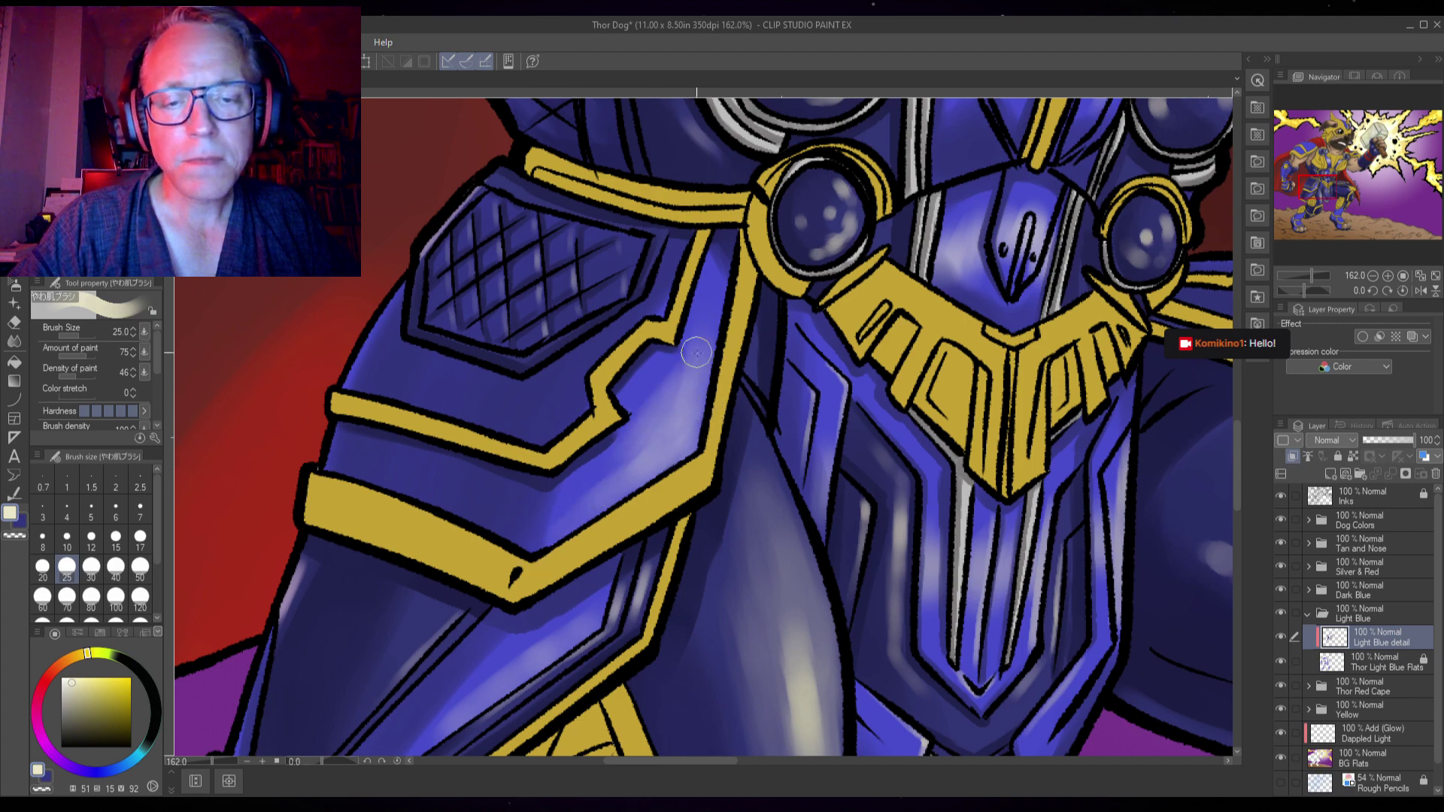
{"action": "mouse_move", "coordinate": [697, 353]}
{"action": "left_mouse_down"}
{"action": "mouse_move", "coordinate": [660, 408]}
{"action": "mouse_move", "coordinate": [695, 336]}
{"action": "mouse_move", "coordinate": [571, 516]}
{"action": "mouse_move", "coordinate": [637, 444]}
{"action": "mouse_move", "coordinate": [597, 496]}
{"action": "left_mouse_up"}
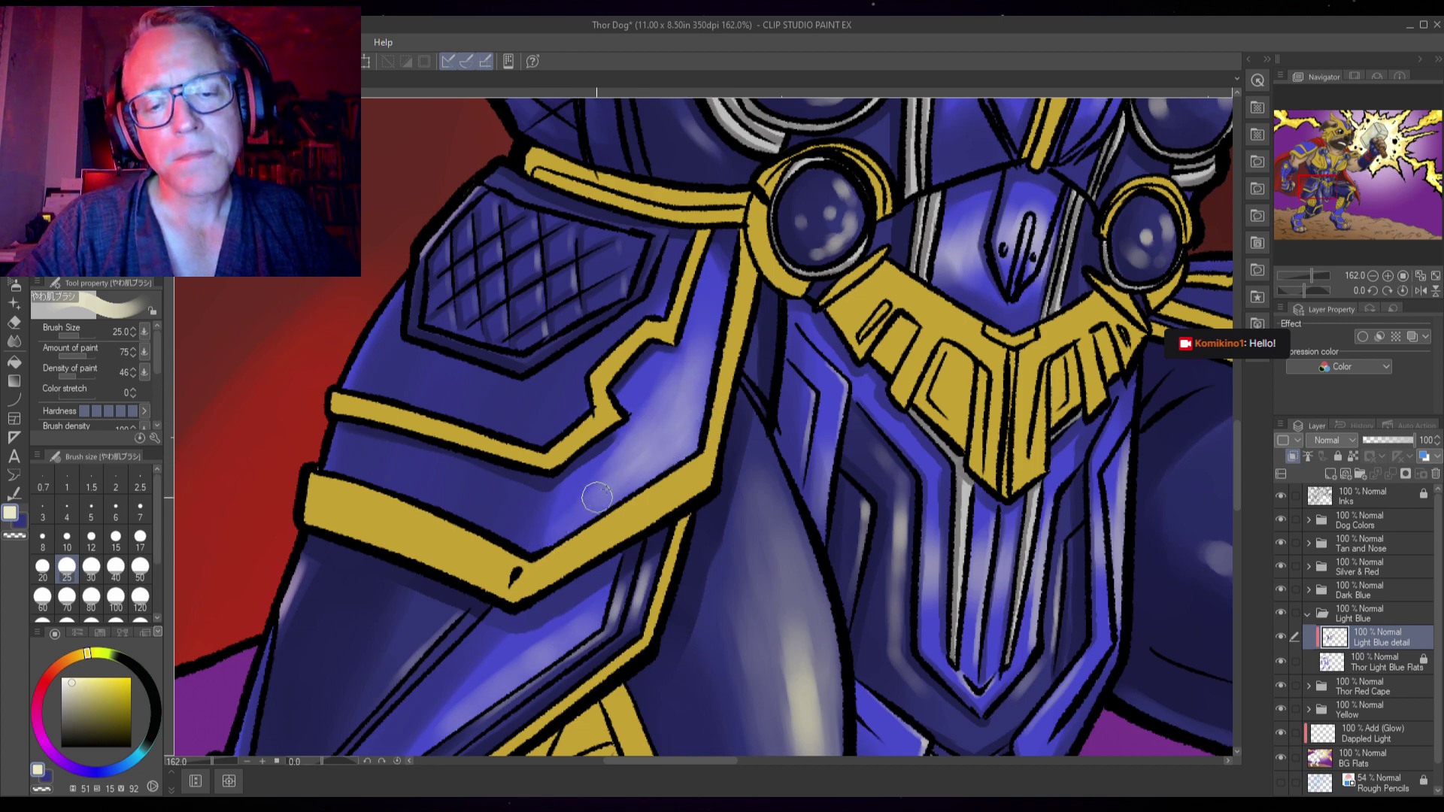
{"action": "mouse_move", "coordinate": [704, 411]}
{"action": "left_mouse_down"}
{"action": "mouse_move", "coordinate": [626, 479]}
{"action": "mouse_move", "coordinate": [707, 423]}
{"action": "mouse_move", "coordinate": [654, 466]}
{"action": "left_mouse_up"}
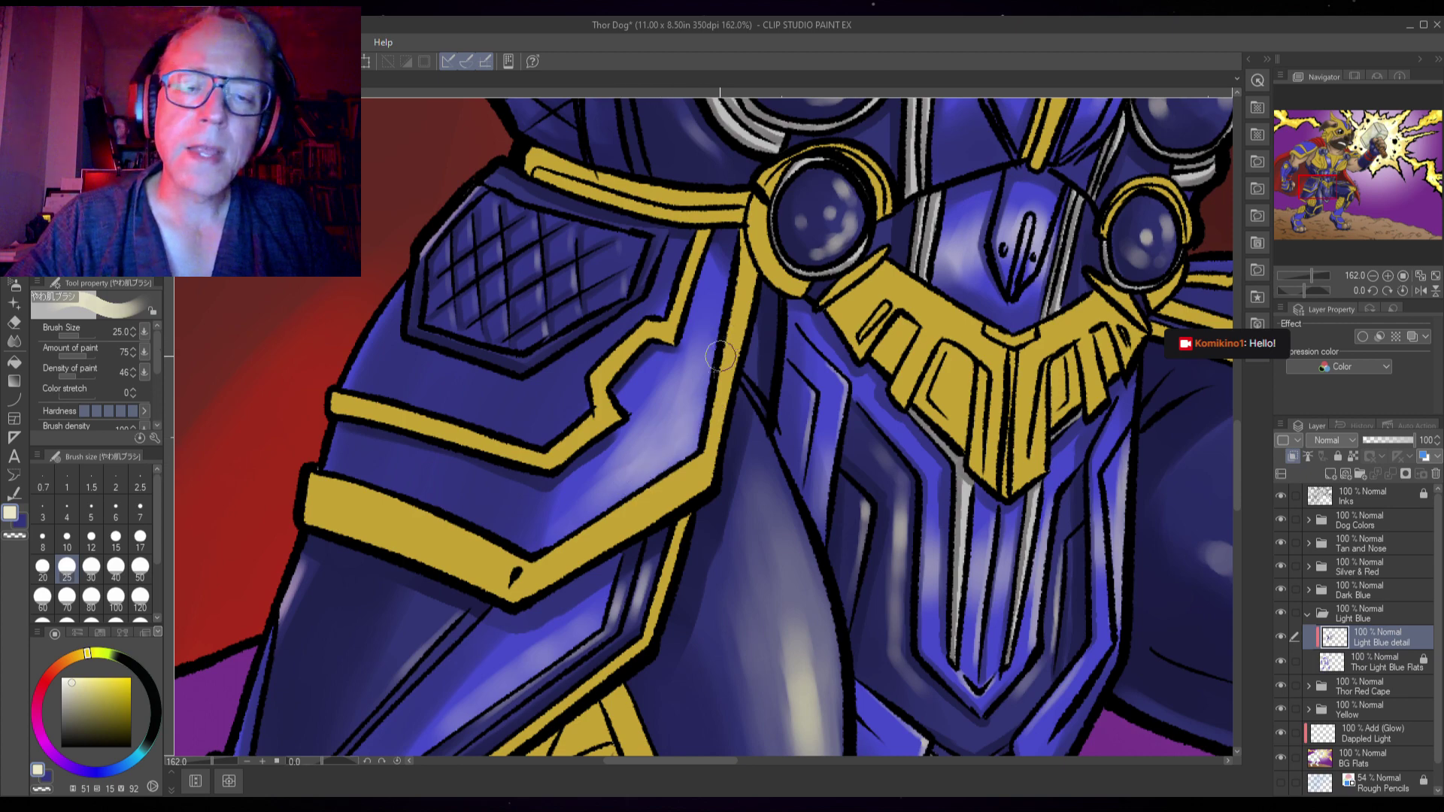
{"action": "mouse_move", "coordinate": [720, 355]}
{"action": "left_mouse_down"}
{"action": "mouse_move", "coordinate": [684, 442]}
{"action": "mouse_move", "coordinate": [728, 318]}
{"action": "mouse_move", "coordinate": [690, 418]}
{"action": "mouse_move", "coordinate": [538, 573]}
{"action": "mouse_move", "coordinate": [640, 487]}
{"action": "mouse_move", "coordinate": [721, 269]}
{"action": "mouse_move", "coordinate": [691, 418]}
{"action": "left_mouse_up"}
{"action": "left_click_drag", "start_coordinate": [716, 287], "coordinate": [661, 492]}
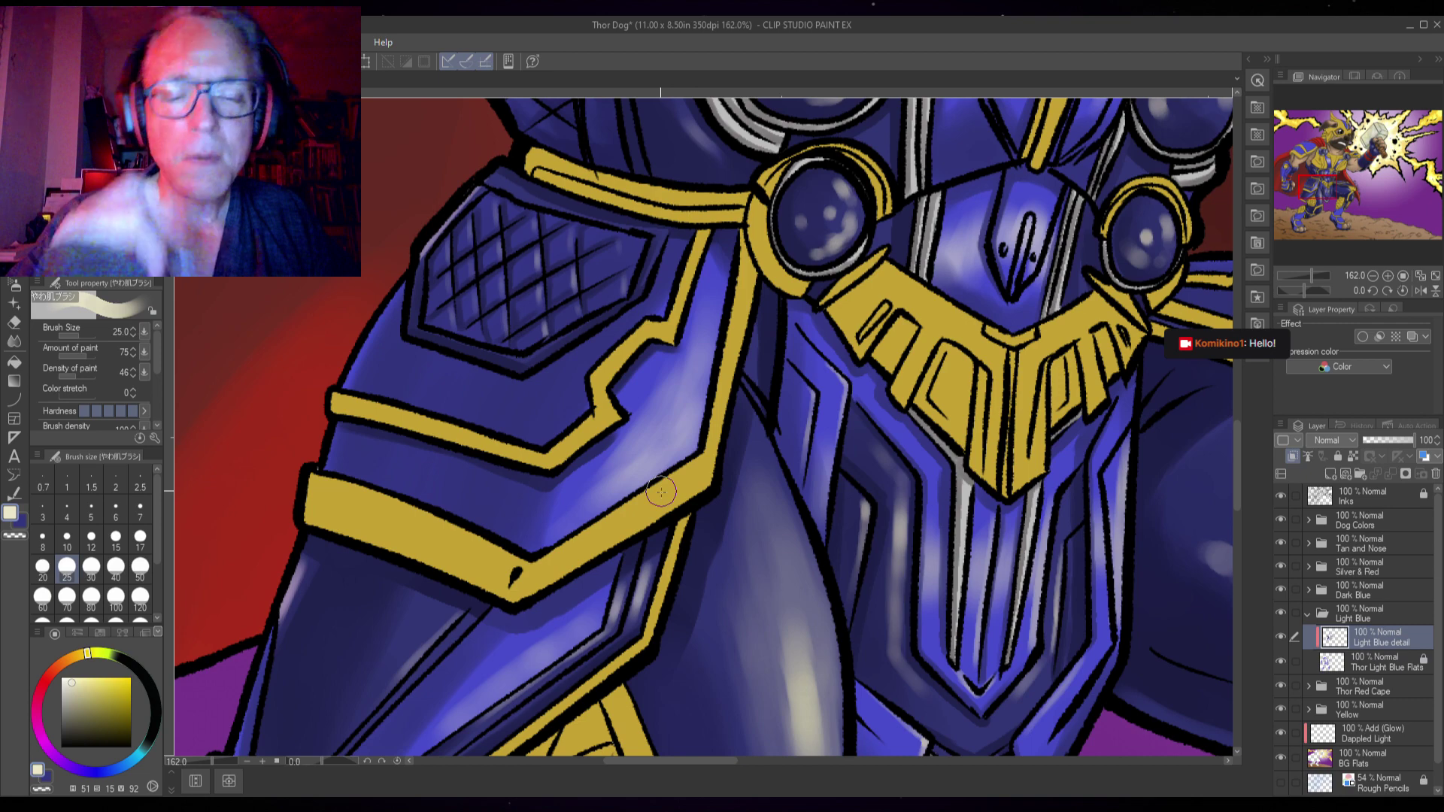
- Paint thin pale cream highlights along the upper outer edge of the far hip armor with brush size 7
{"action": "key", "text": "space"}
{"action": "left_click_drag", "start_coordinate": [772, 540], "coordinate": [514, 497]}
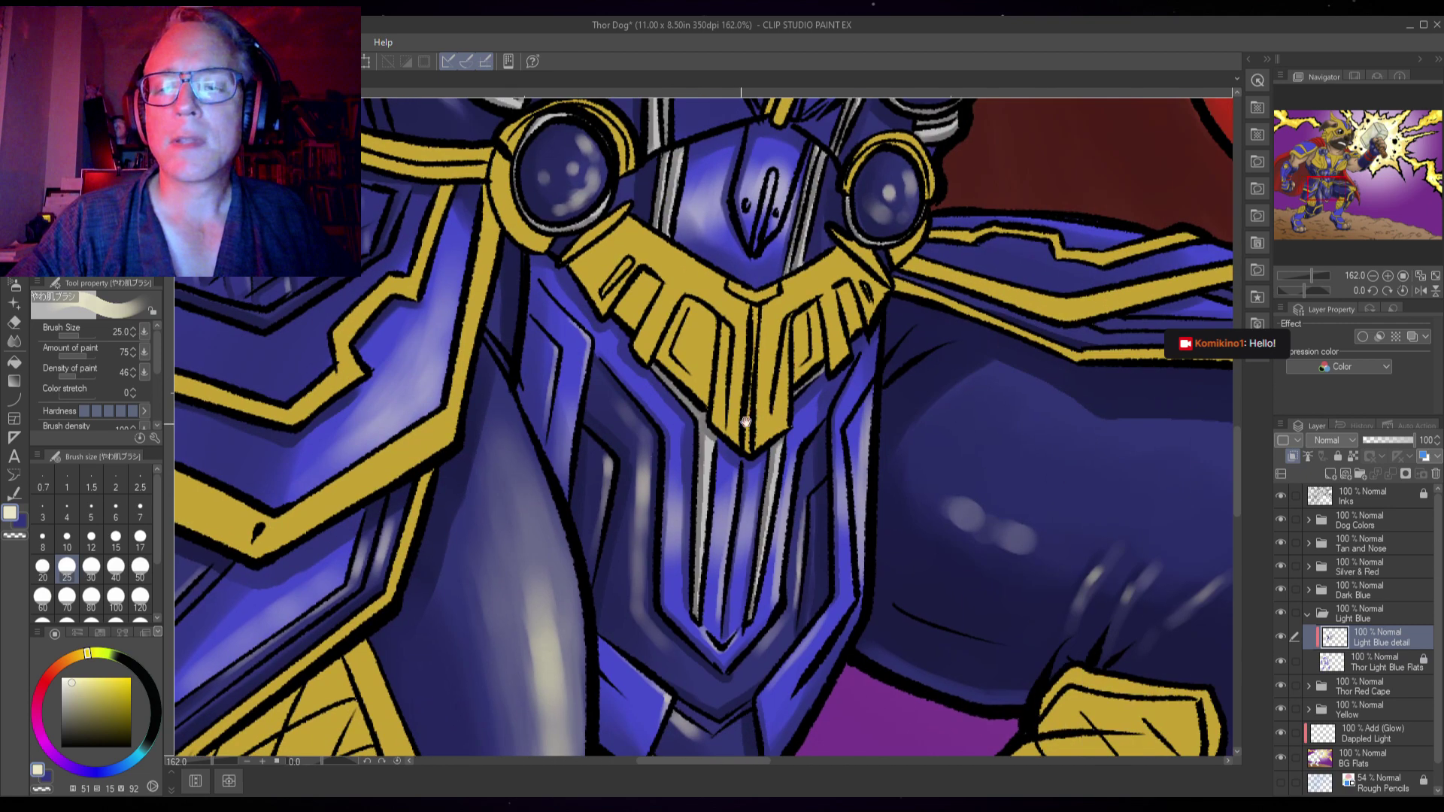
{"action": "left_click_drag", "start_coordinate": [1105, 199], "coordinate": [890, 296]}
{"action": "scroll", "coordinate": [1145, 282], "scroll_direction": "up", "scroll_amount": 2}
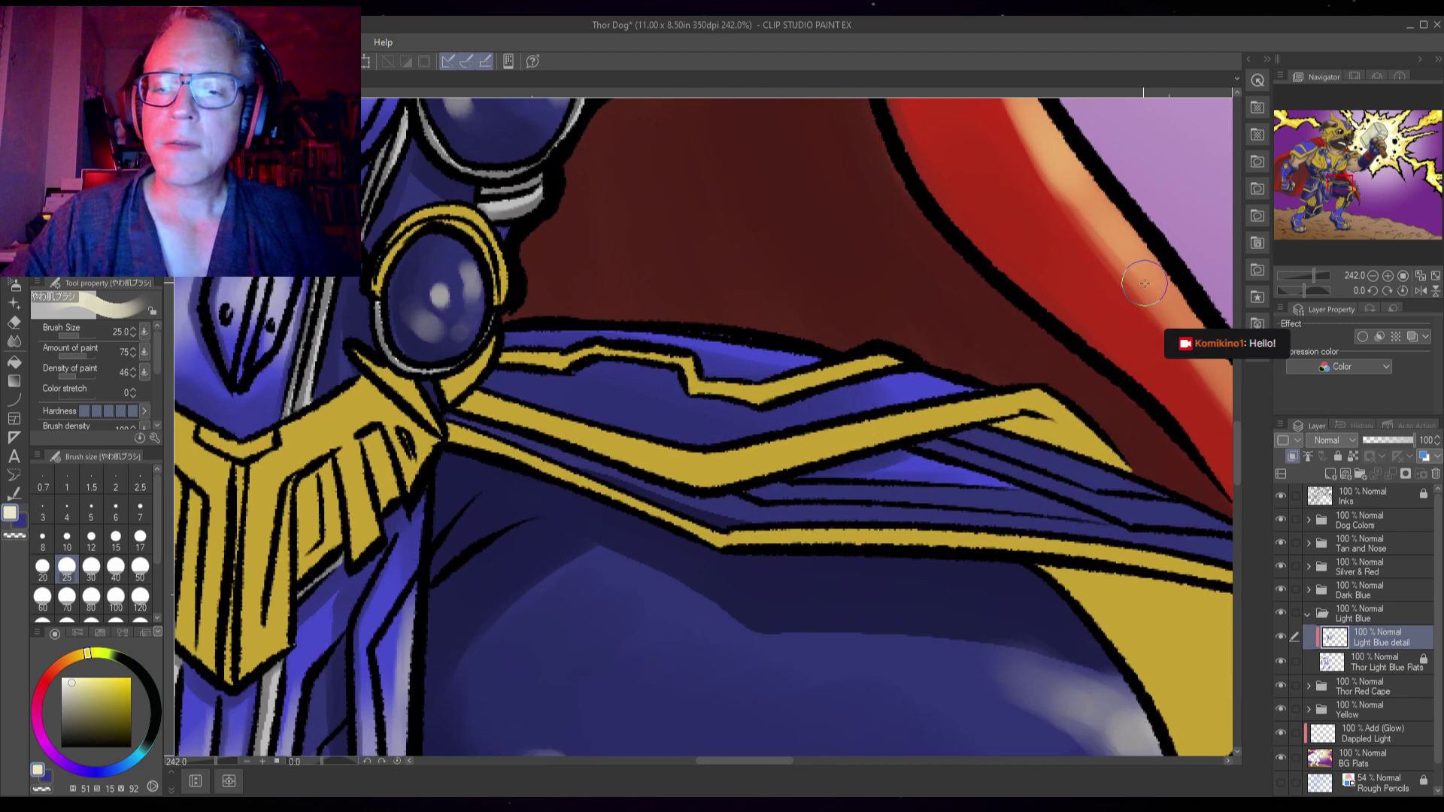
{"action": "key", "text": "bracketleft"}
{"action": "key", "text": "bracketleft"}
{"action": "key", "text": "bracketleft"}
{"action": "key", "text": "bracketleft"}
{"action": "key", "text": "bracketleft"}
{"action": "key", "text": "bracketleft"}
{"action": "key", "text": "bracketleft"}
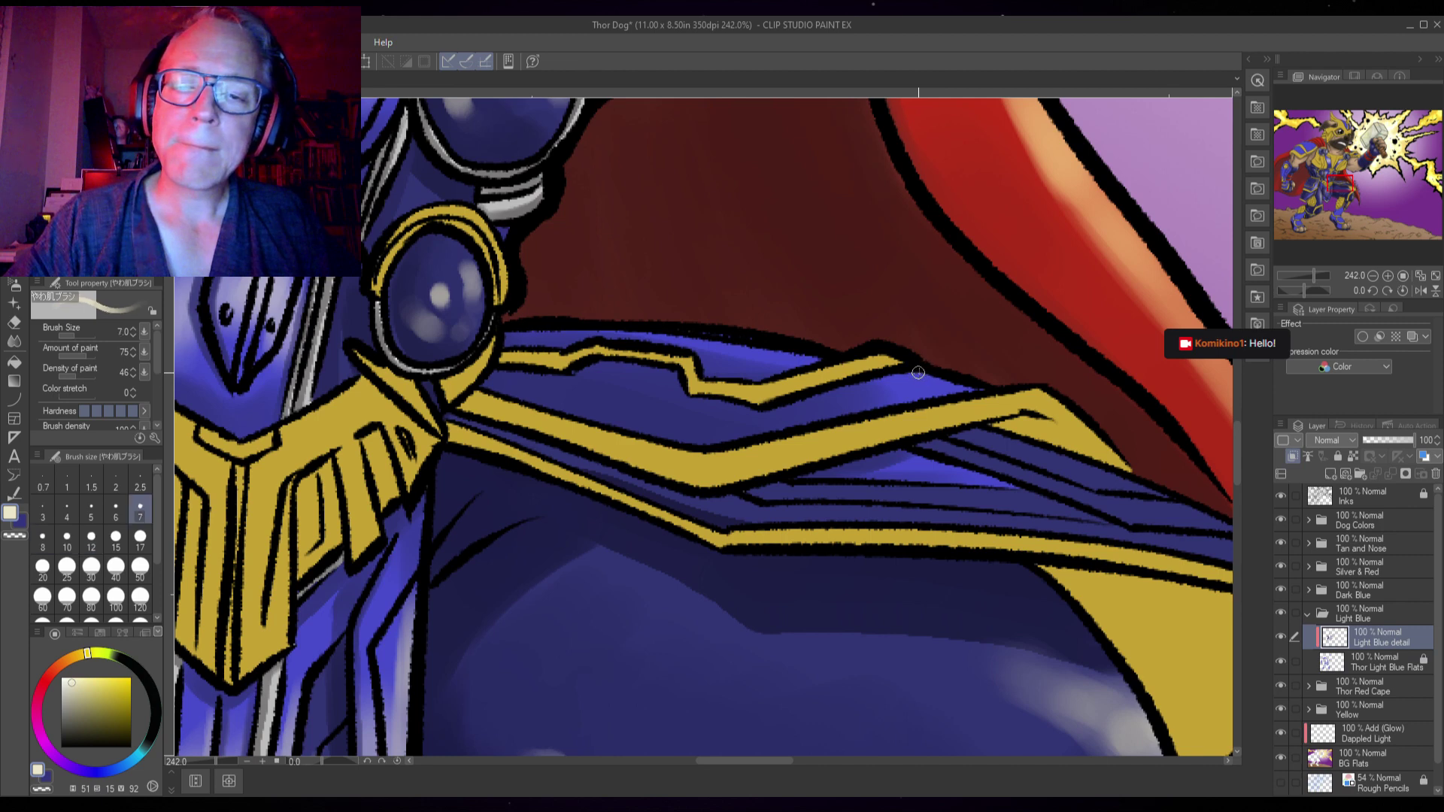
{"action": "left_click_drag", "start_coordinate": [921, 373], "coordinate": [989, 395]}
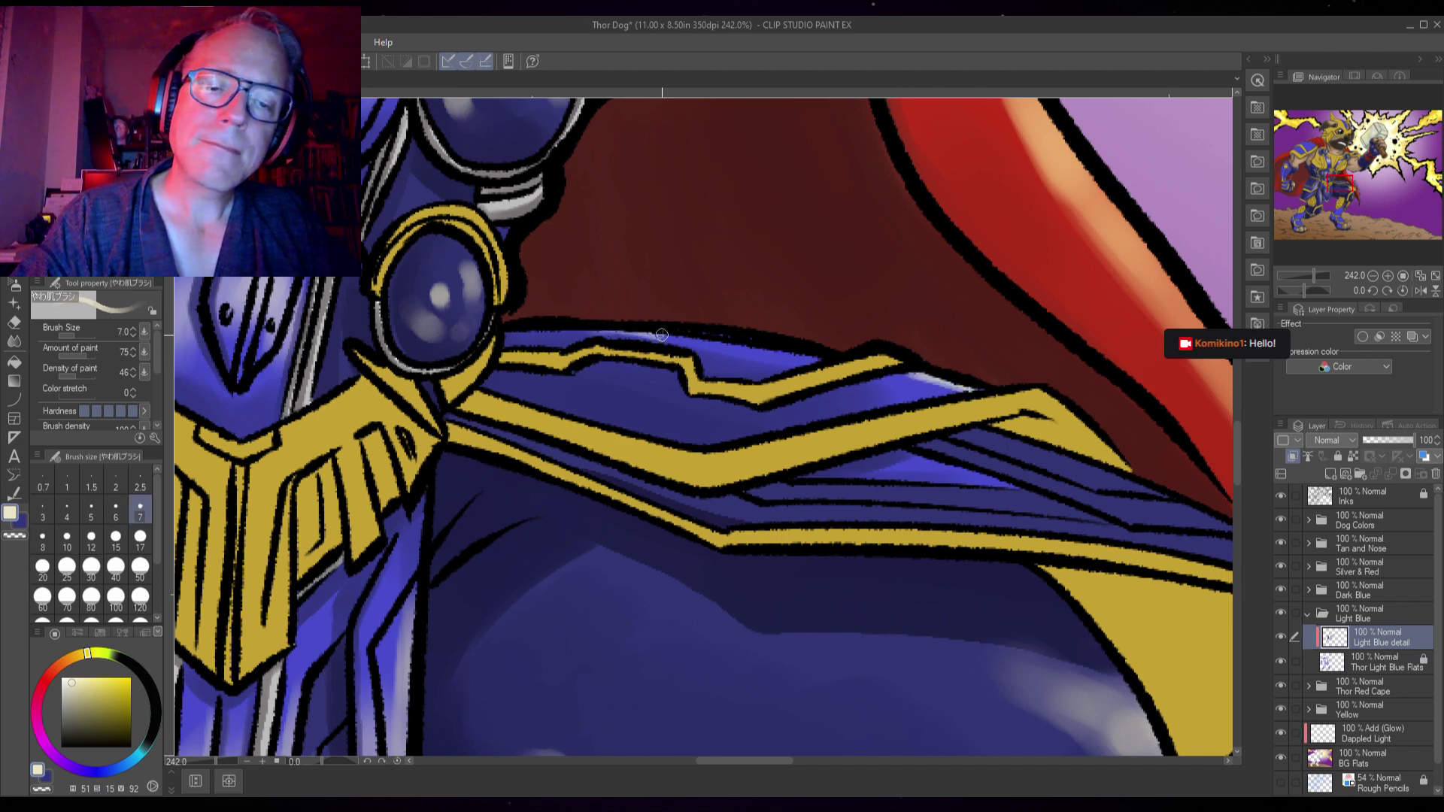
{"action": "left_click_drag", "start_coordinate": [708, 340], "coordinate": [755, 348]}
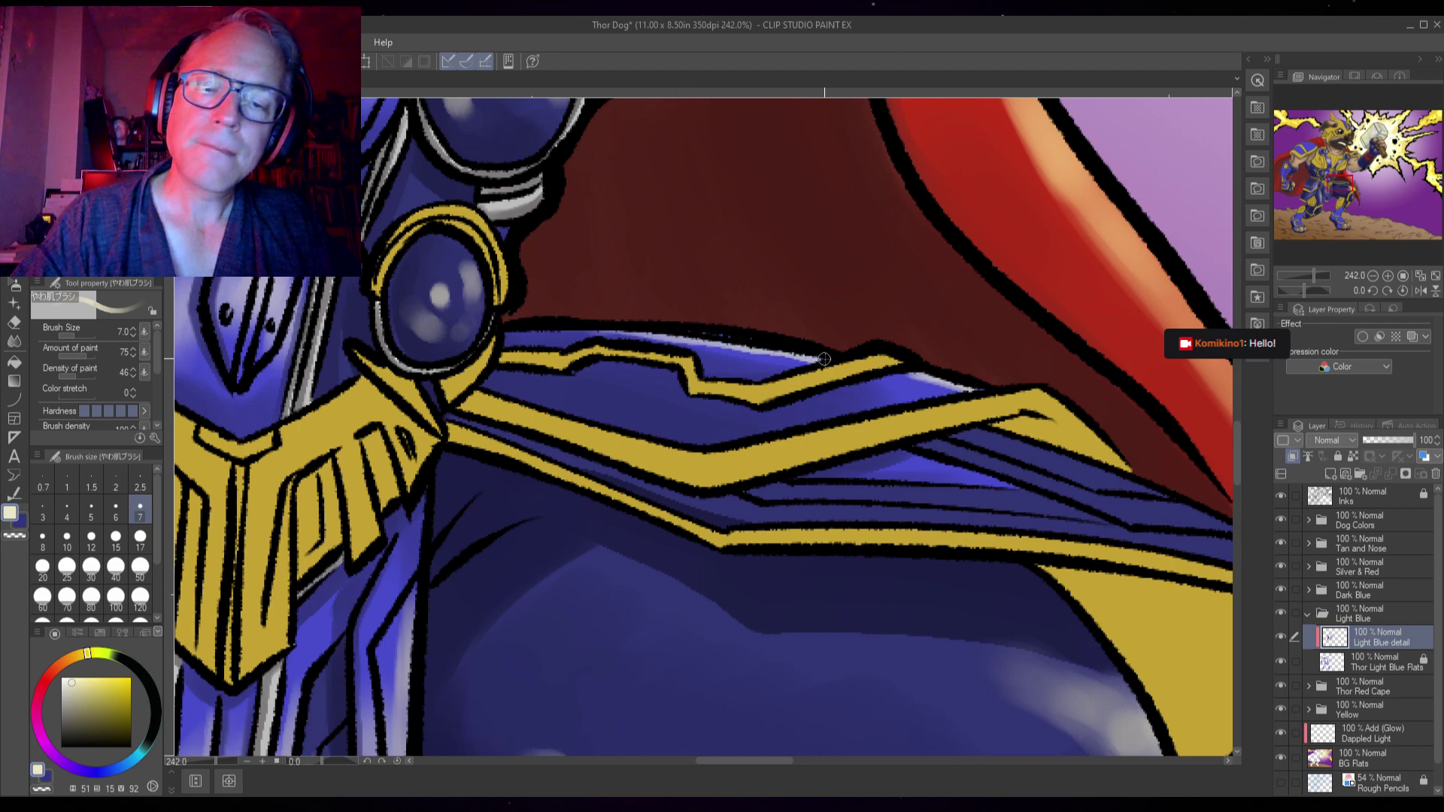
- Soften the highlight on the near upper hip armor's bright blue band with sampled pale blue at brush size 17
{"action": "scroll", "coordinate": [1117, 496], "scroll_direction": "down", "scroll_amount": 3}
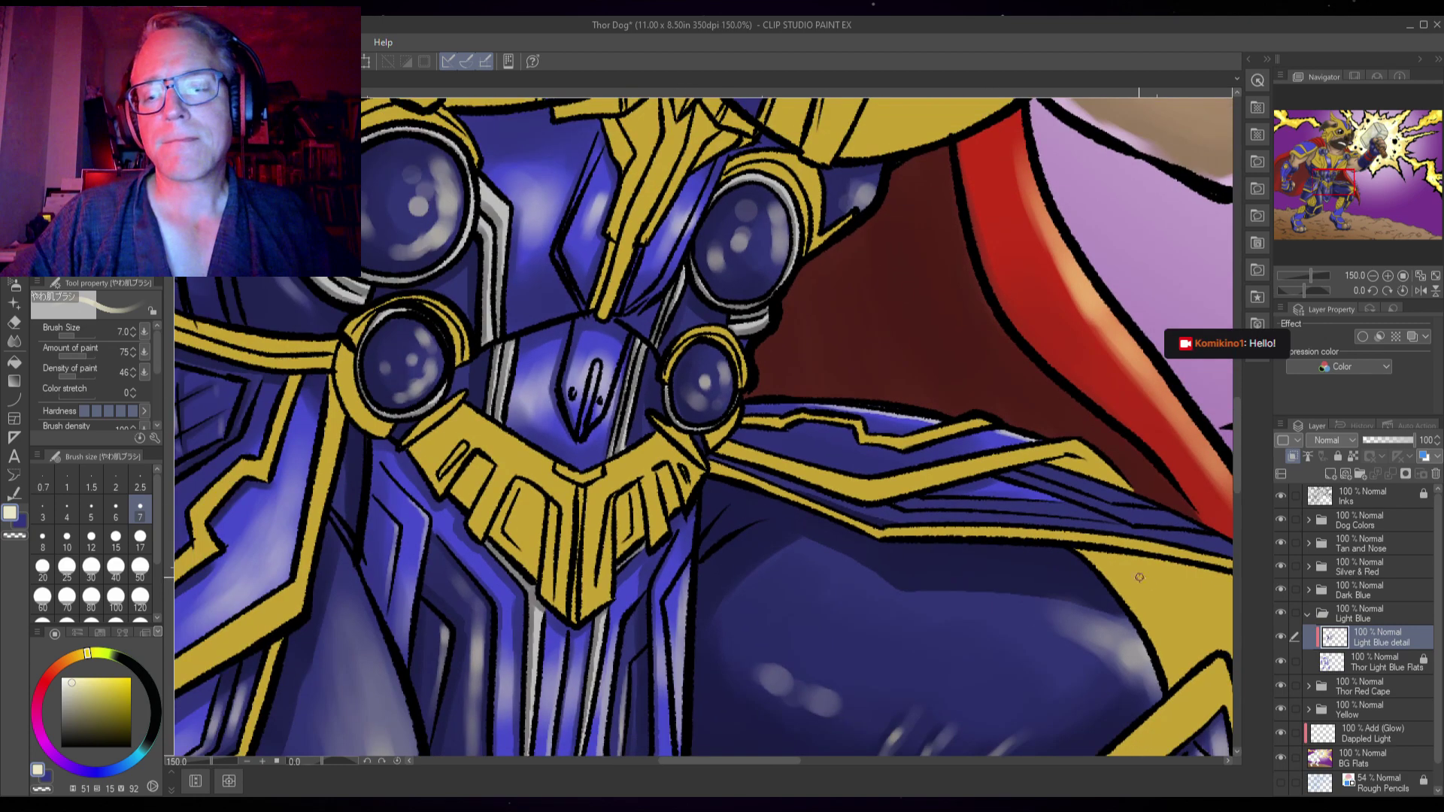
{"action": "mouse_move", "coordinate": [1000, 607]}
{"action": "left_mouse_down"}
{"action": "mouse_move", "coordinate": [768, 538]}
{"action": "mouse_move", "coordinate": [914, 377]}
{"action": "mouse_move", "coordinate": [940, 393]}
{"action": "left_mouse_up"}
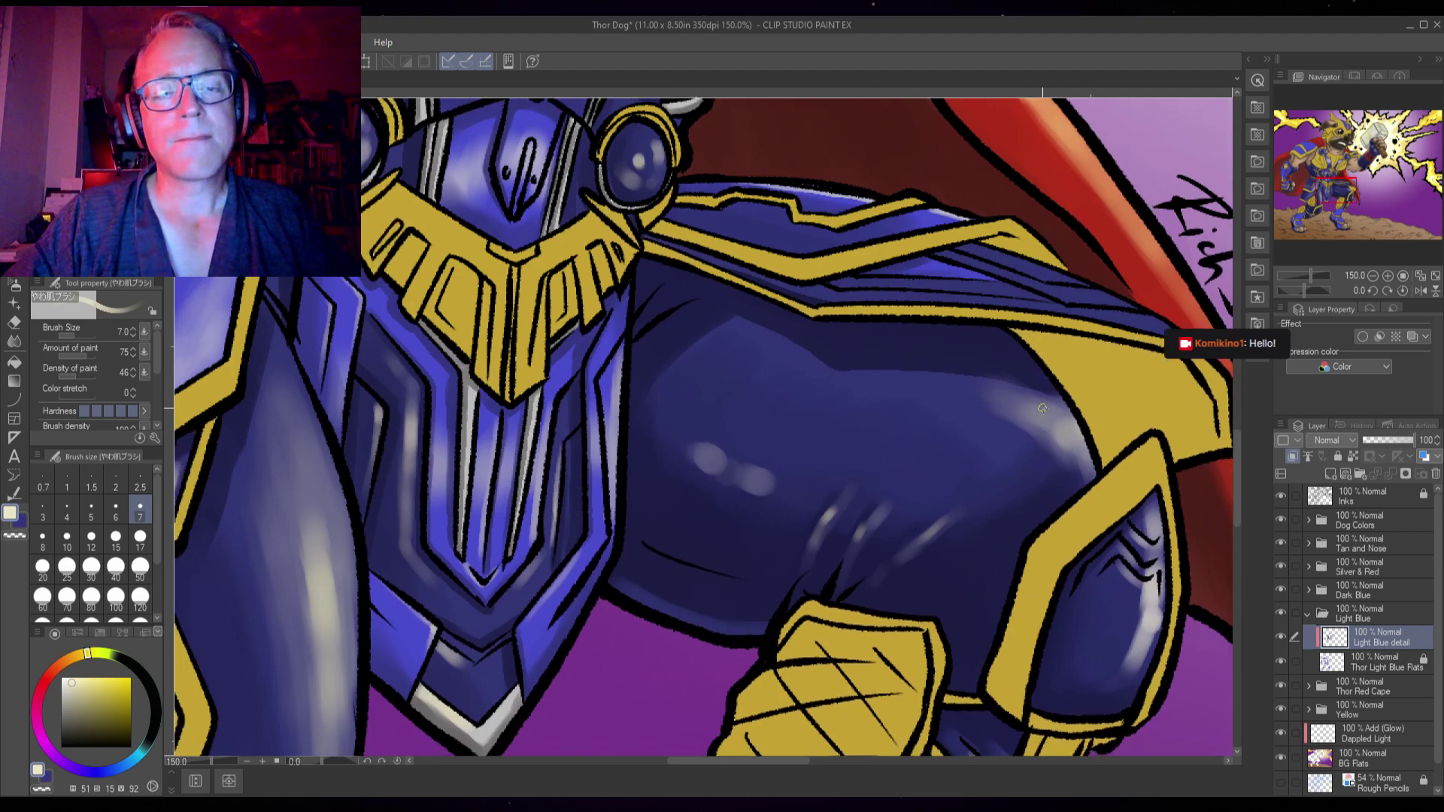
{"action": "scroll", "coordinate": [917, 550], "scroll_direction": "down", "scroll_amount": 2}
{"action": "left_click_drag", "start_coordinate": [804, 576], "coordinate": [899, 539]}
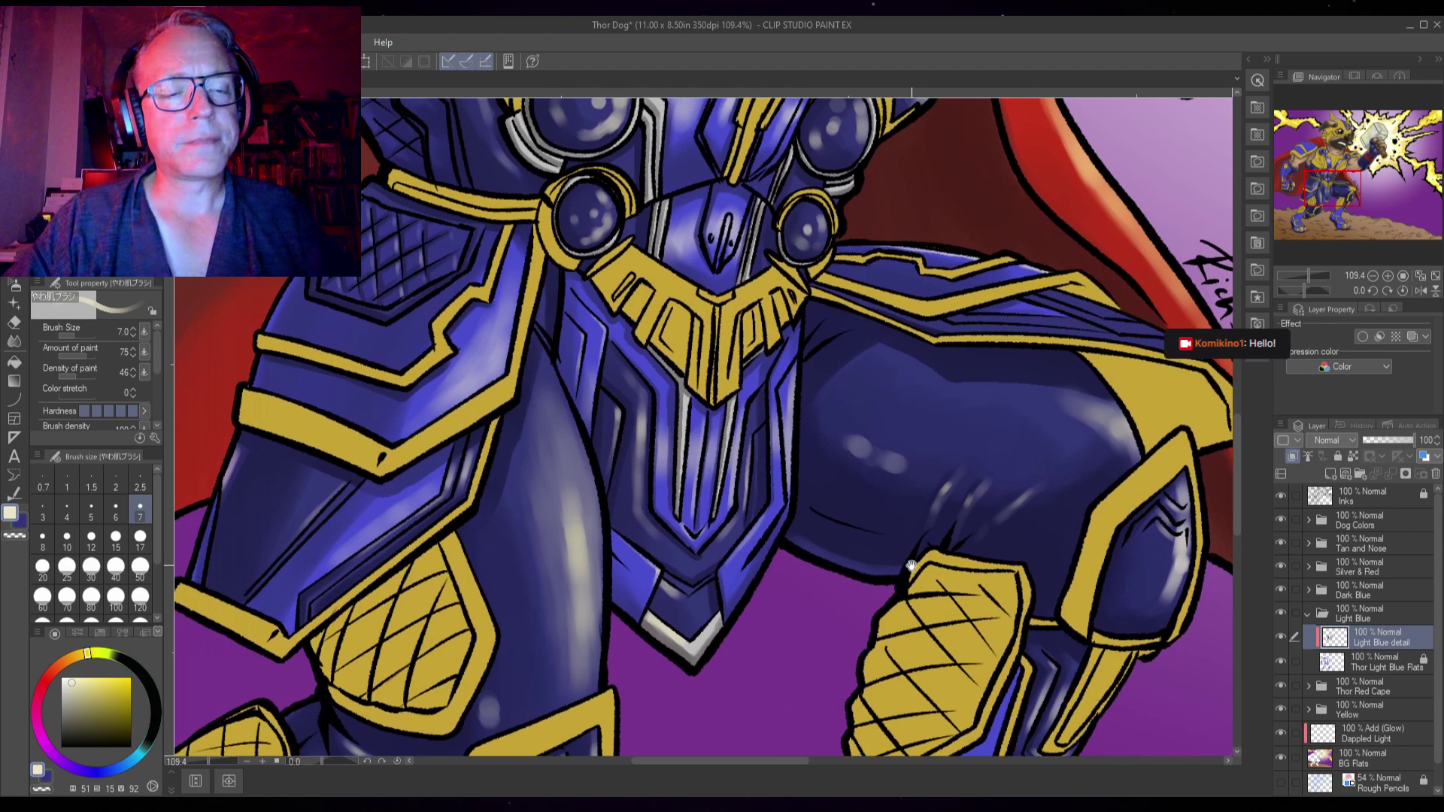
{"action": "left_click_drag", "start_coordinate": [826, 494], "coordinate": [942, 559]}
{"action": "scroll", "coordinate": [620, 382], "scroll_direction": "up", "scroll_amount": 3}
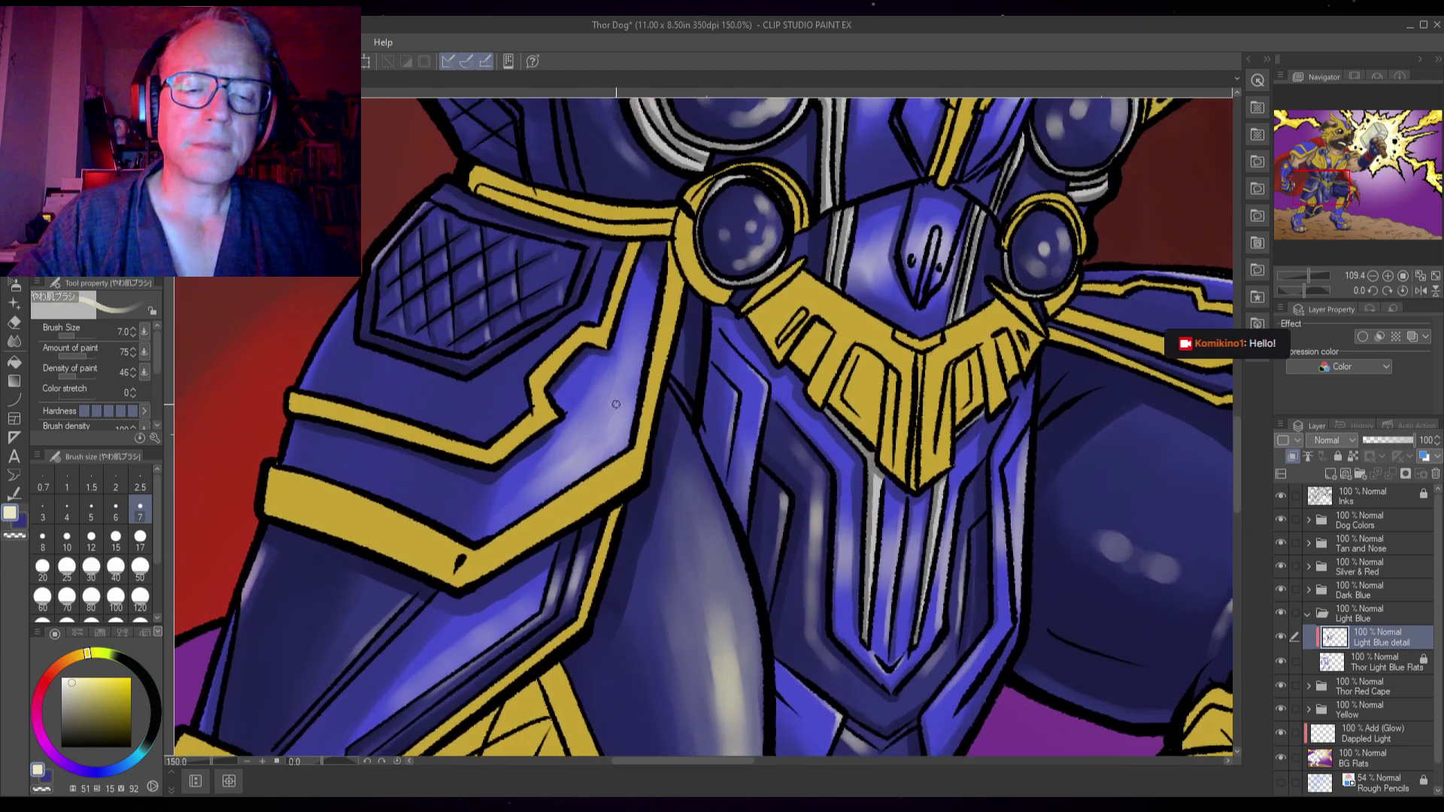
{"action": "left_click", "coordinate": [621, 423], "text": "alt"}
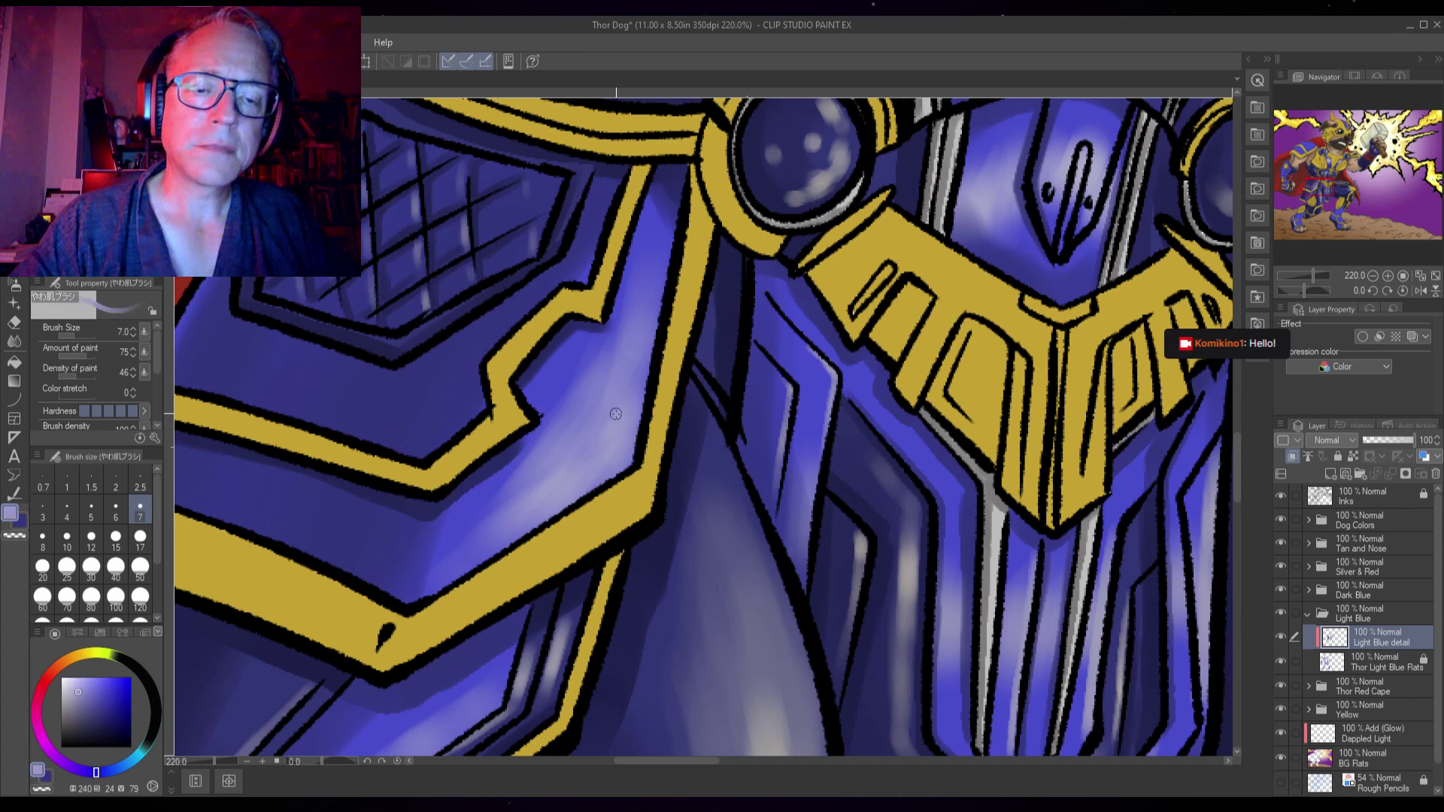
{"action": "key", "text": "bracketright"}
{"action": "key", "text": "bracketright"}
{"action": "key", "text": "bracketright"}
{"action": "key", "text": "bracketright"}
{"action": "key", "text": "bracketright"}
{"action": "key", "text": "bracketright"}
{"action": "key", "text": "bracketleft"}
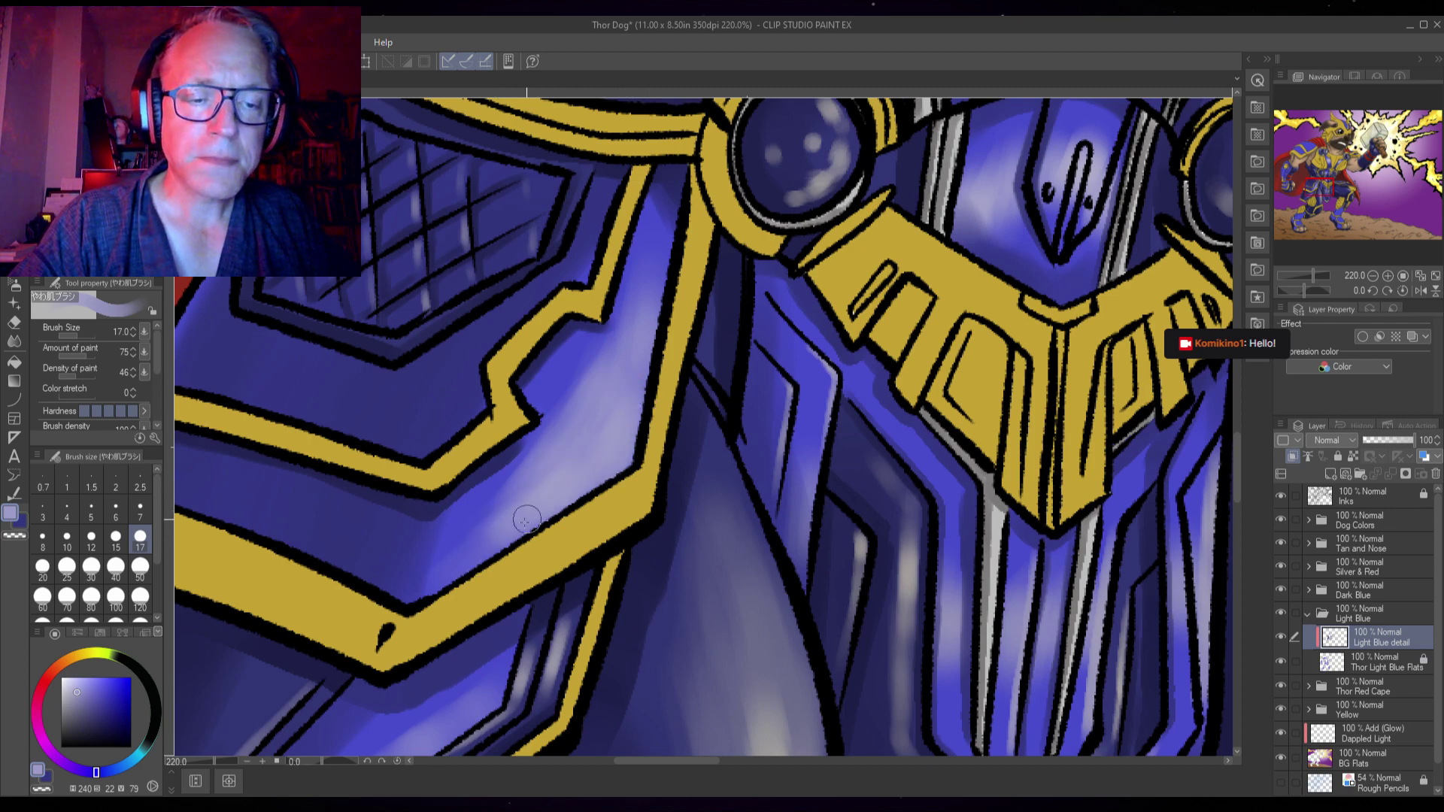
- Examine the shading and highlights across the hip plates, waist armor and thighs for areas that need more work
{"action": "left_click_drag", "start_coordinate": [570, 506], "coordinate": [718, 283]}
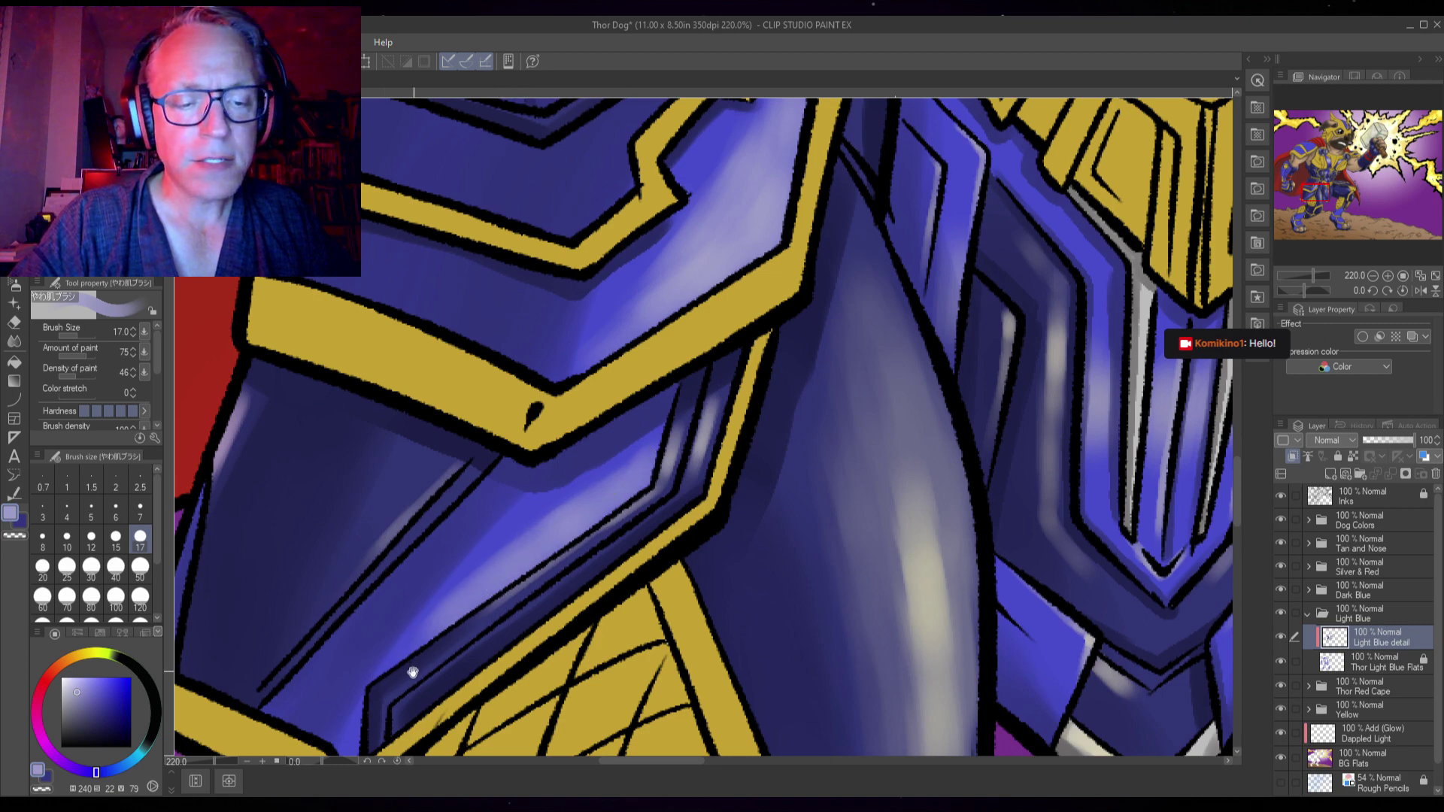
{"action": "left_click_drag", "start_coordinate": [413, 672], "coordinate": [556, 490]}
{"action": "mouse_move", "coordinate": [509, 554]}
{"action": "left_mouse_down"}
{"action": "mouse_move", "coordinate": [467, 603]}
{"action": "mouse_move", "coordinate": [482, 591]}
{"action": "left_mouse_up"}
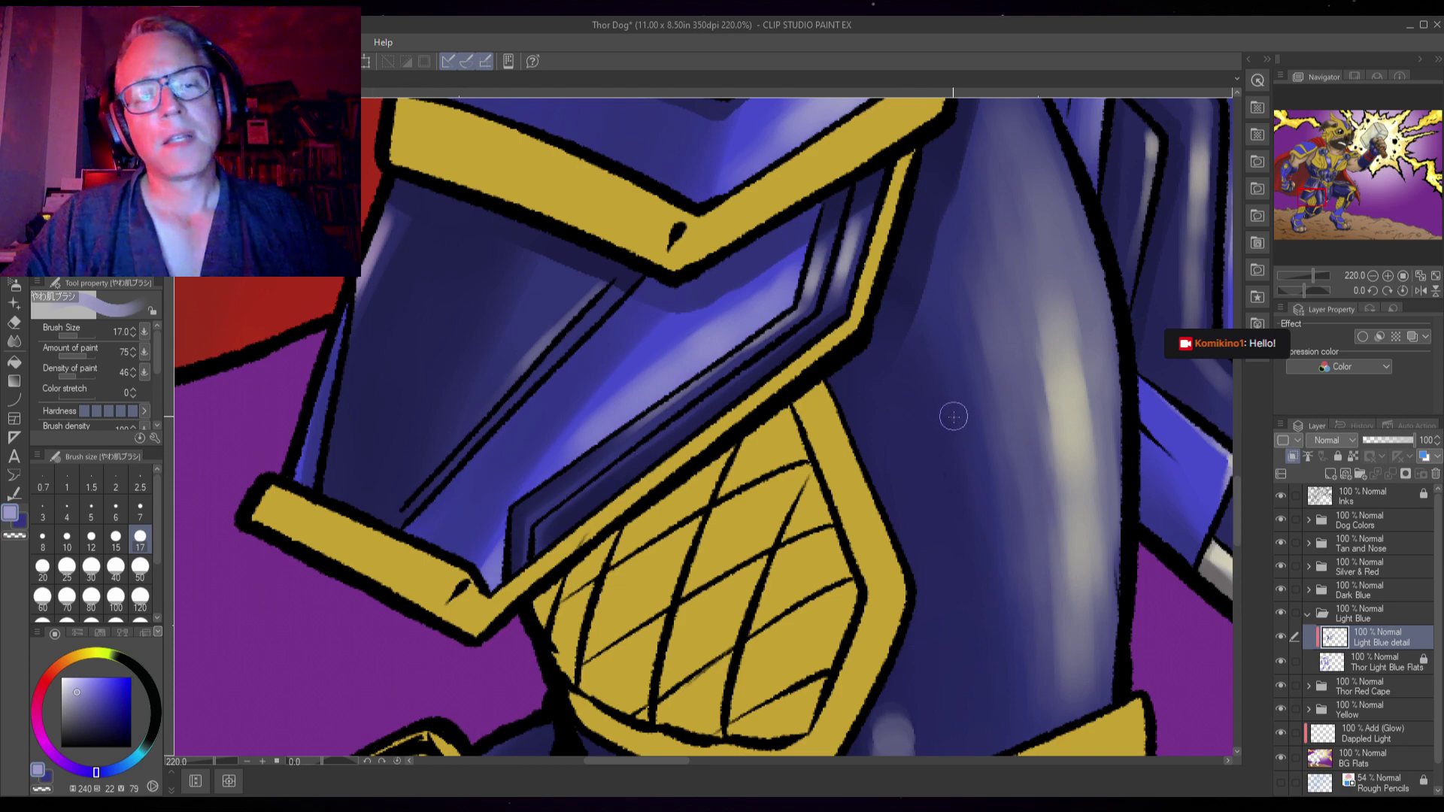
{"action": "scroll", "coordinate": [954, 417], "scroll_direction": "down", "scroll_amount": 3}
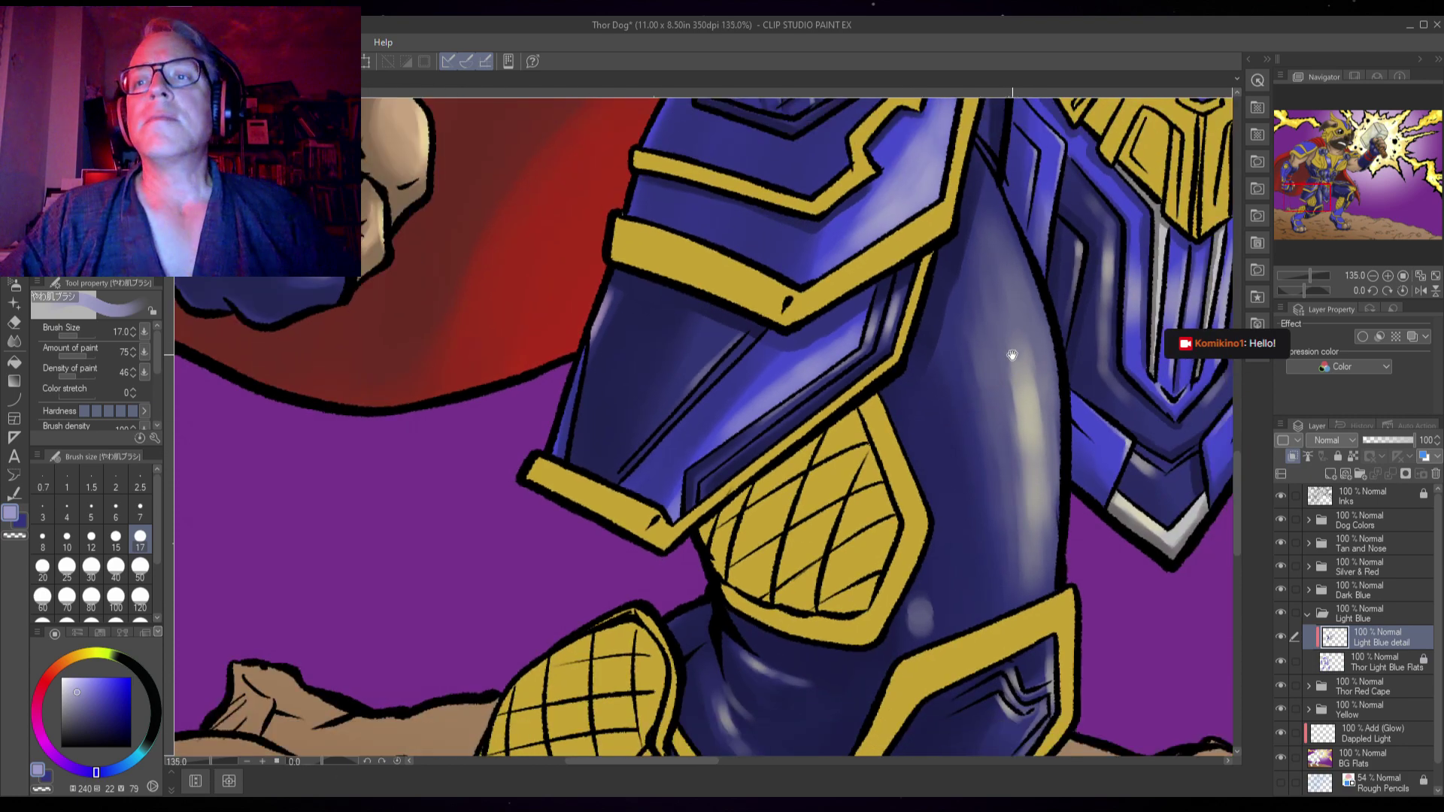
{"action": "left_click_drag", "start_coordinate": [1012, 355], "coordinate": [854, 413]}
{"action": "mouse_move", "coordinate": [1009, 390]}
{"action": "left_mouse_down"}
{"action": "mouse_move", "coordinate": [847, 413]}
{"action": "mouse_move", "coordinate": [978, 273]}
{"action": "left_mouse_up"}
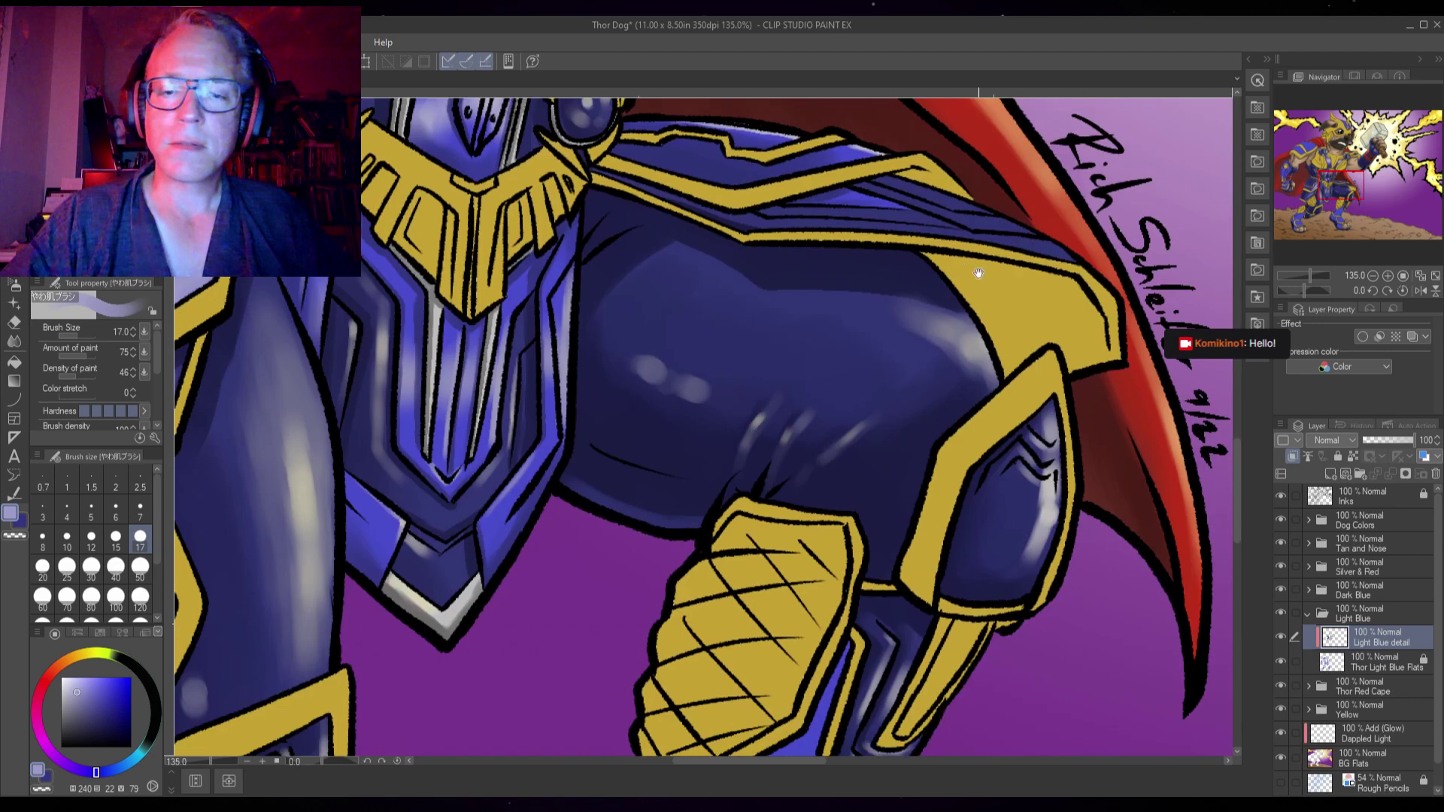
{"action": "scroll", "coordinate": [991, 374], "scroll_direction": "down", "scroll_amount": 3}
{"action": "left_click_drag", "start_coordinate": [645, 587], "coordinate": [753, 562]}
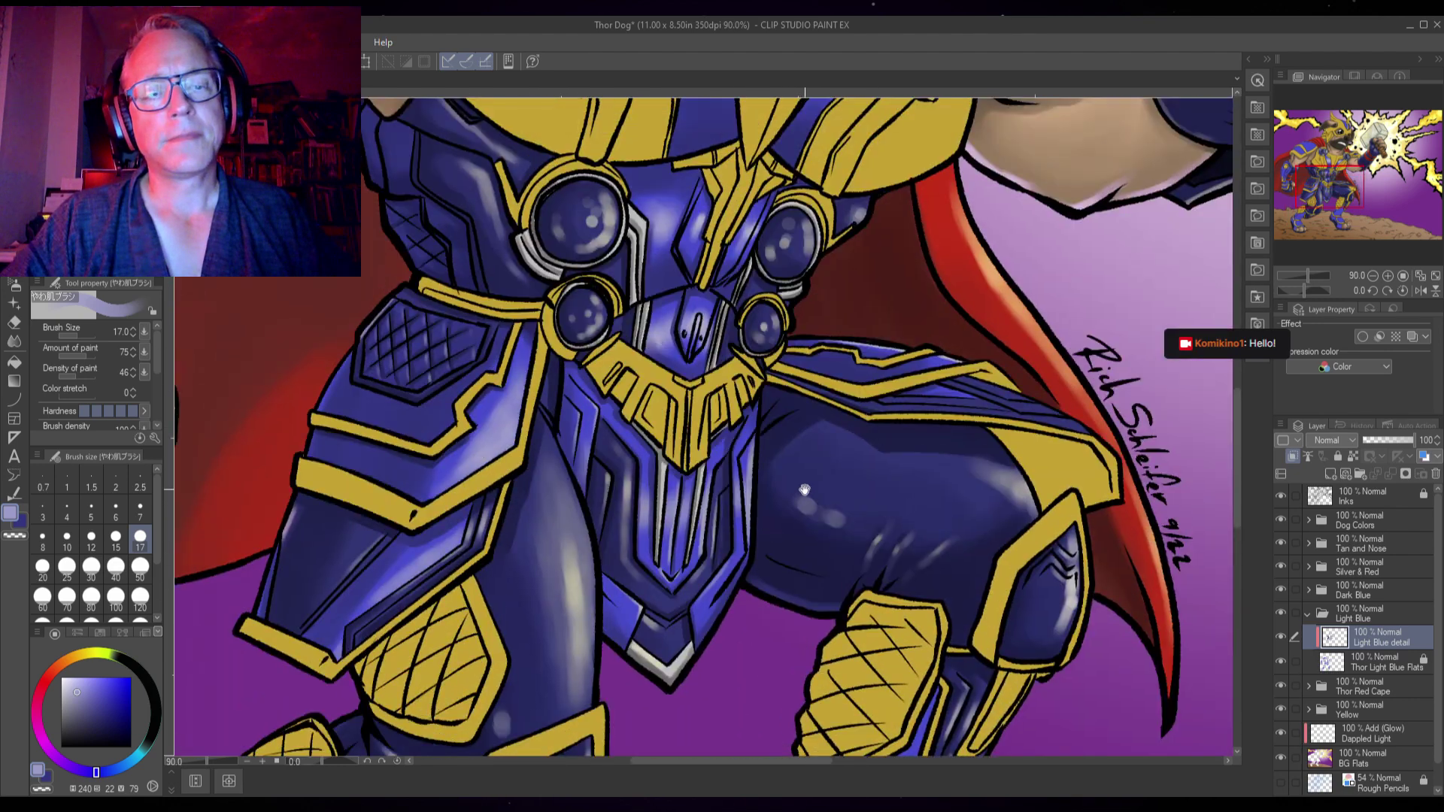
{"action": "scroll", "coordinate": [475, 432], "scroll_direction": "up", "scroll_amount": 2}
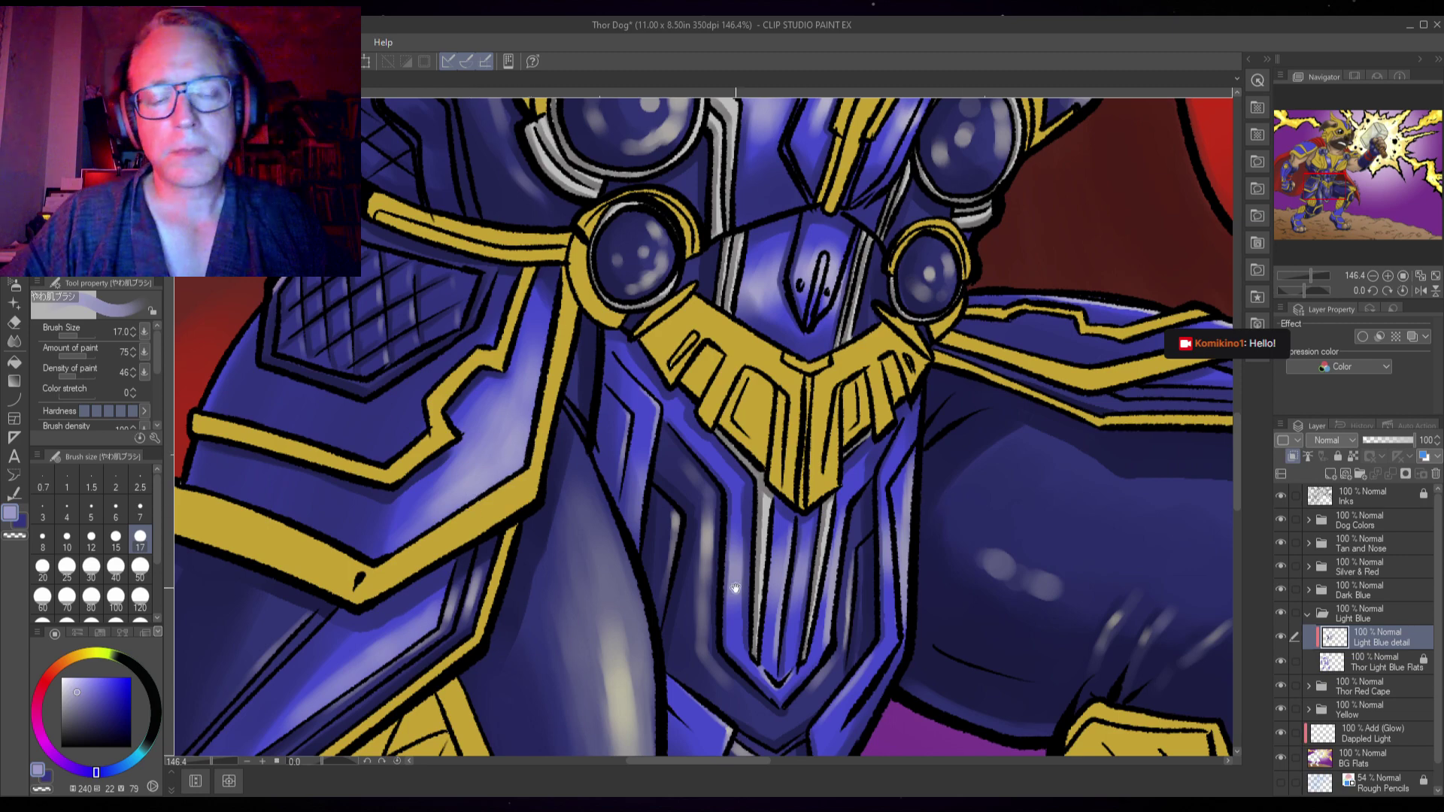
{"action": "left_click_drag", "start_coordinate": [738, 586], "coordinate": [855, 448]}
- Set the drawing color to pale cream and check the lower legs and far hip armor
{"action": "left_click", "coordinate": [82, 656]}
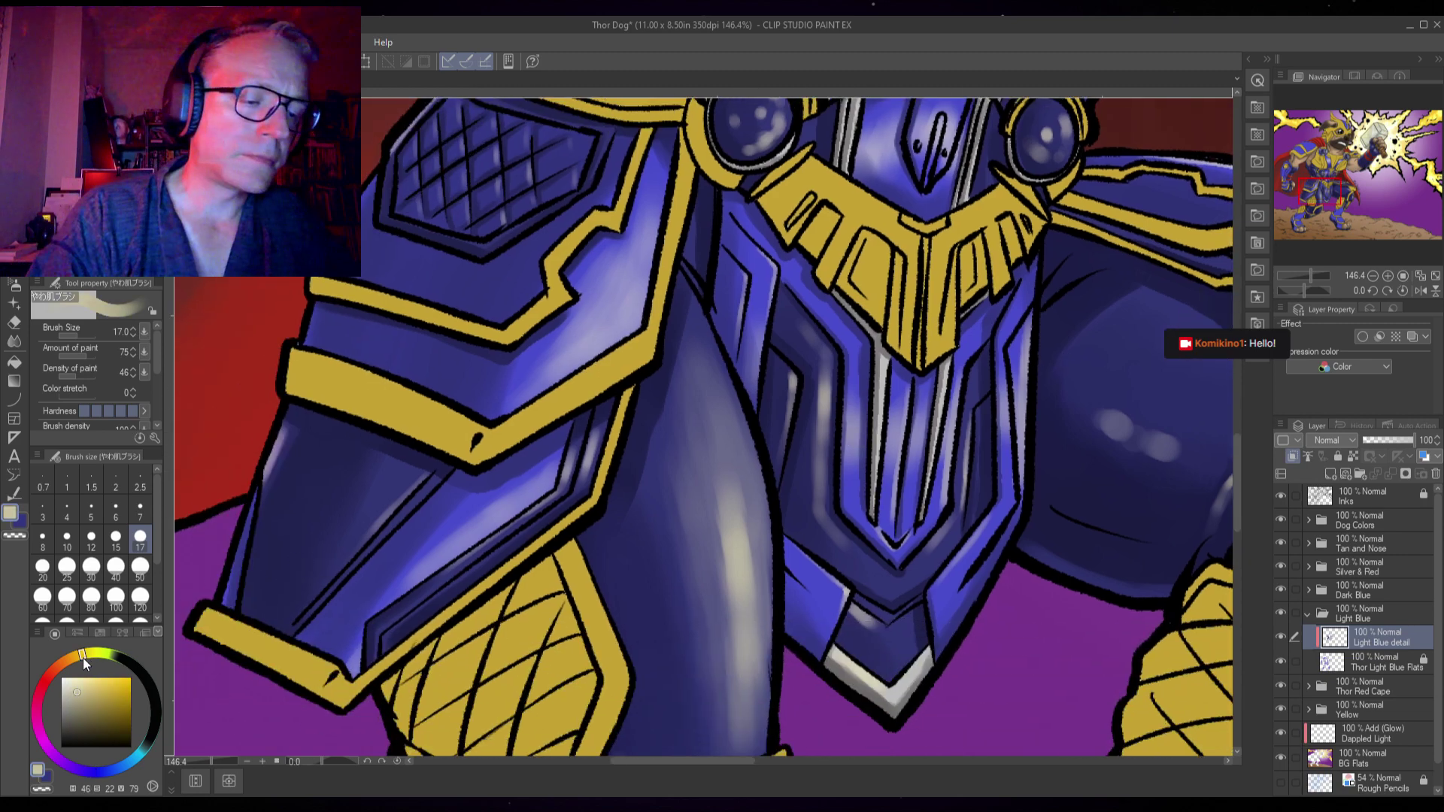
{"action": "left_click", "coordinate": [81, 679]}
{"action": "left_click_drag", "start_coordinate": [741, 602], "coordinate": [747, 432]}
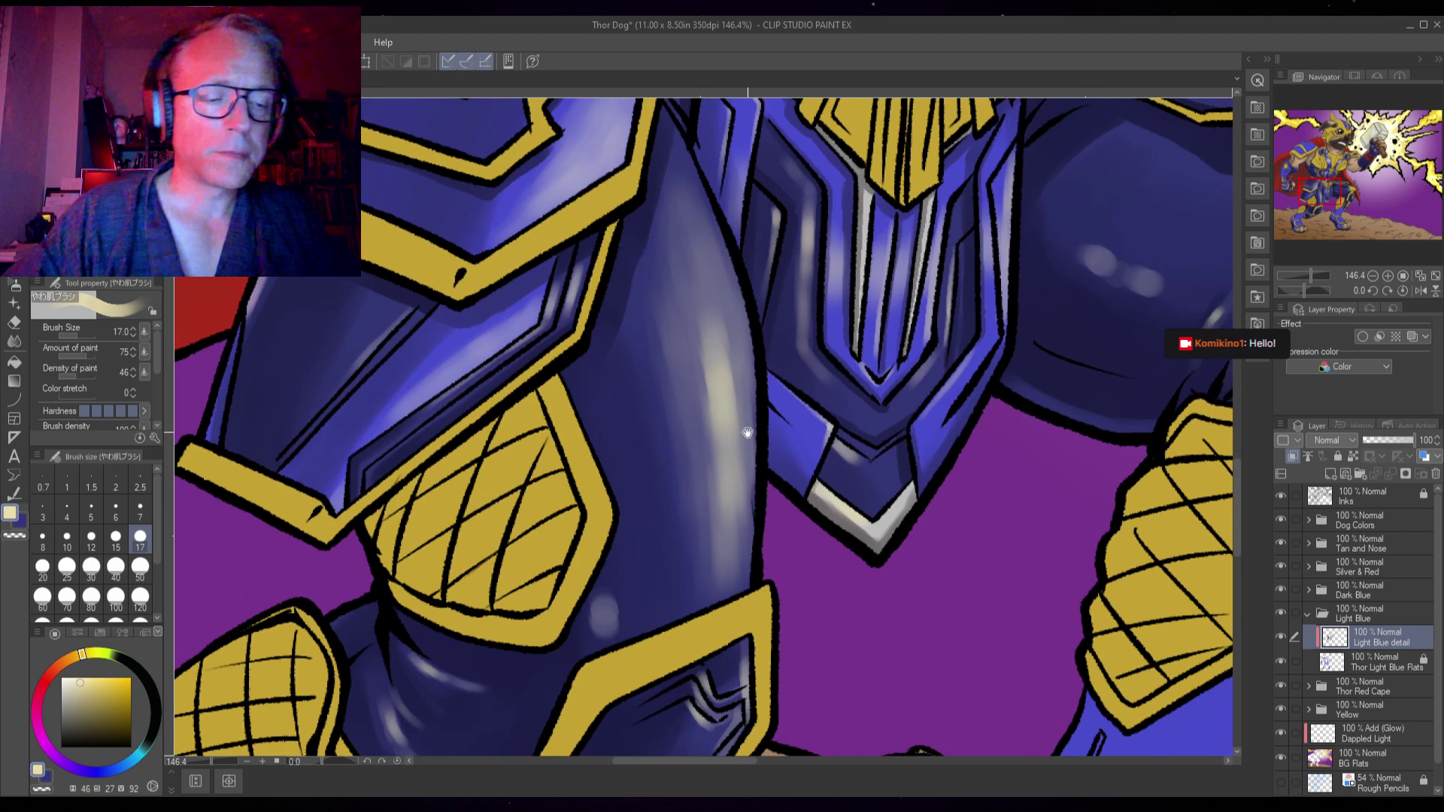
{"action": "left_click_drag", "start_coordinate": [728, 733], "coordinate": [870, 380]}
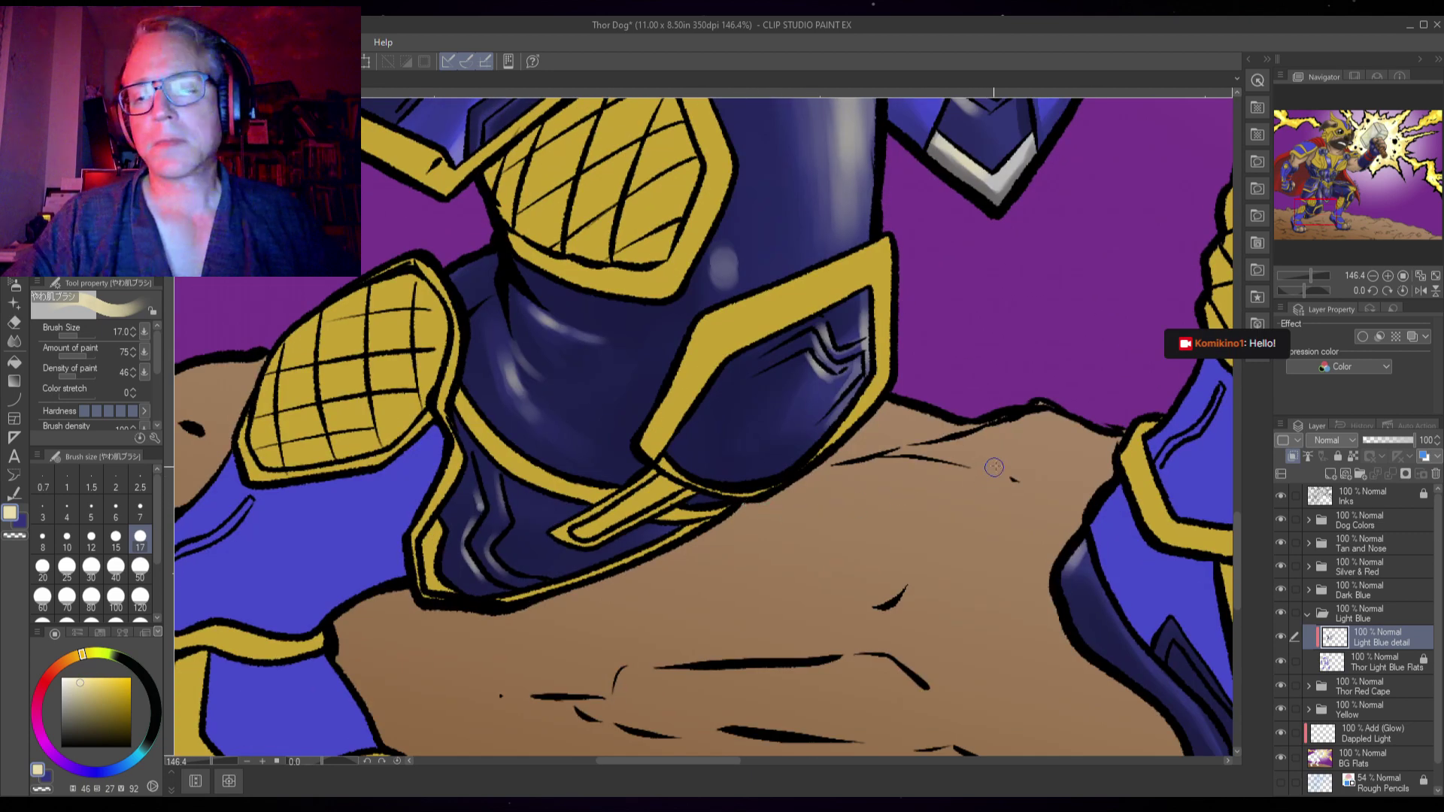
{"action": "scroll", "coordinate": [999, 467], "scroll_direction": "down", "scroll_amount": 6}
{"action": "left_click_drag", "start_coordinate": [1039, 379], "coordinate": [657, 601]}
{"action": "left_click_drag", "start_coordinate": [868, 383], "coordinate": [794, 481]}
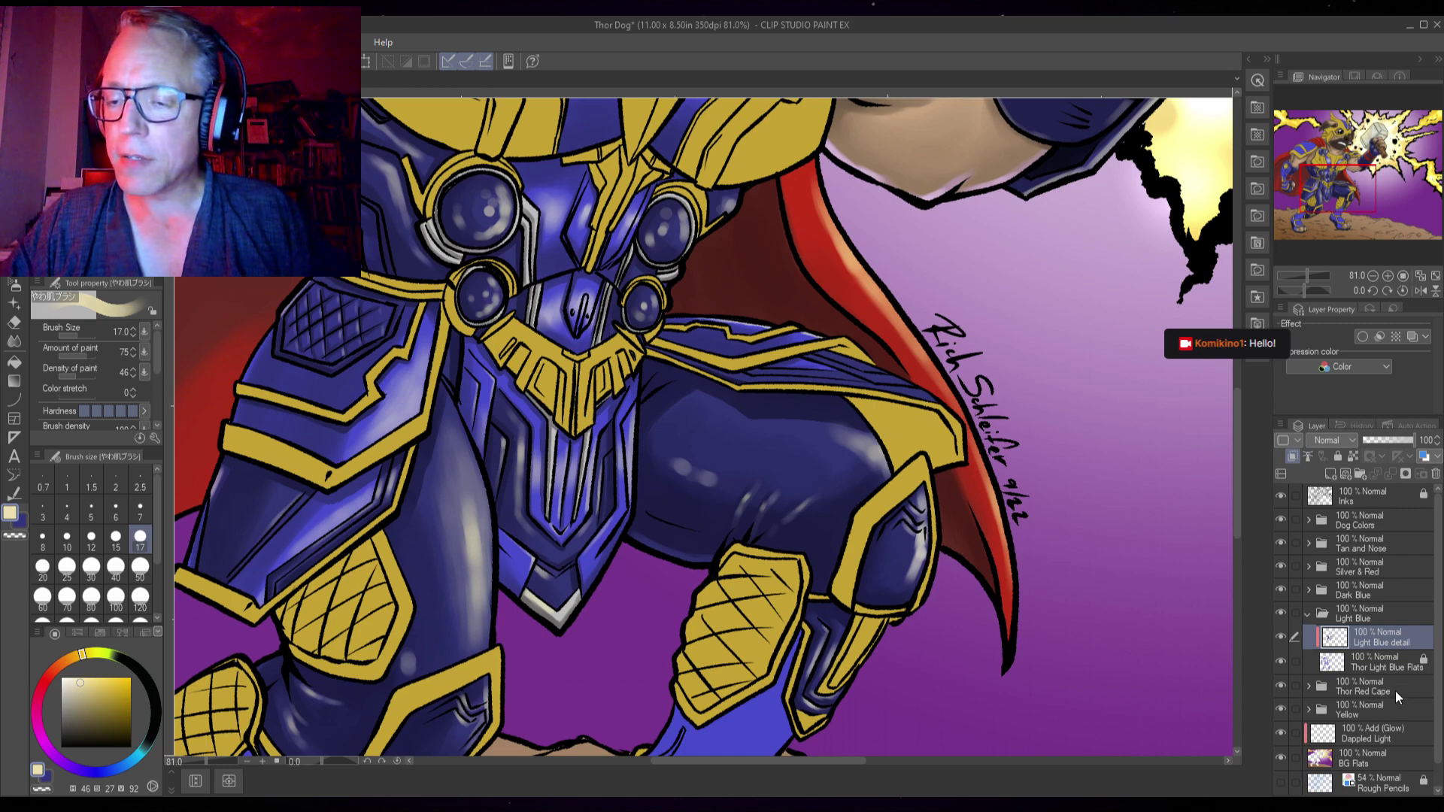
- Shade the narrow blue strips of the far hip armor on the Dark Blue Detail layer with sampled navy, reducing the brush to size 8
{"action": "left_click", "coordinate": [1308, 589]}
{"action": "left_click", "coordinate": [1401, 619]}
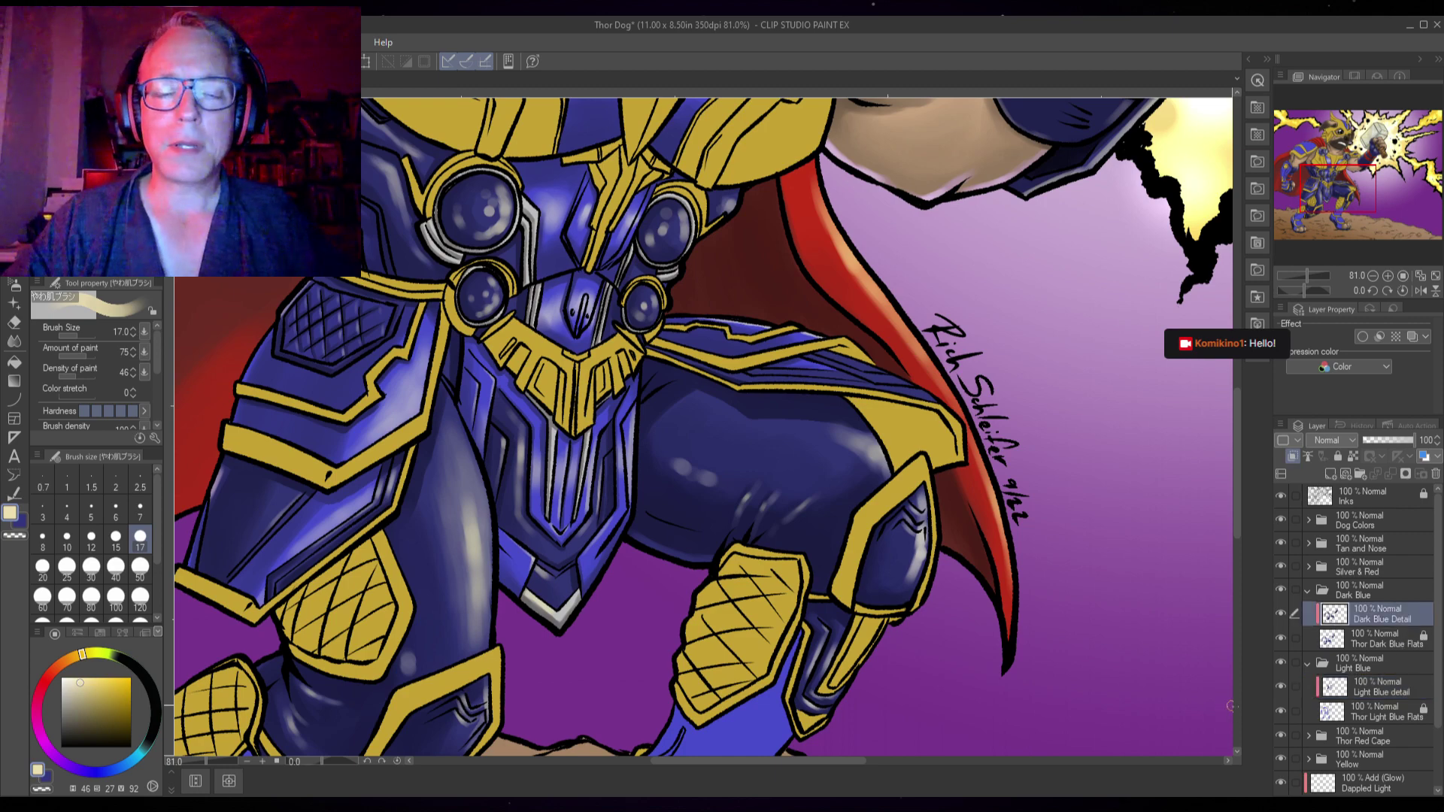
{"action": "scroll", "coordinate": [799, 388], "scroll_direction": "up", "scroll_amount": 5}
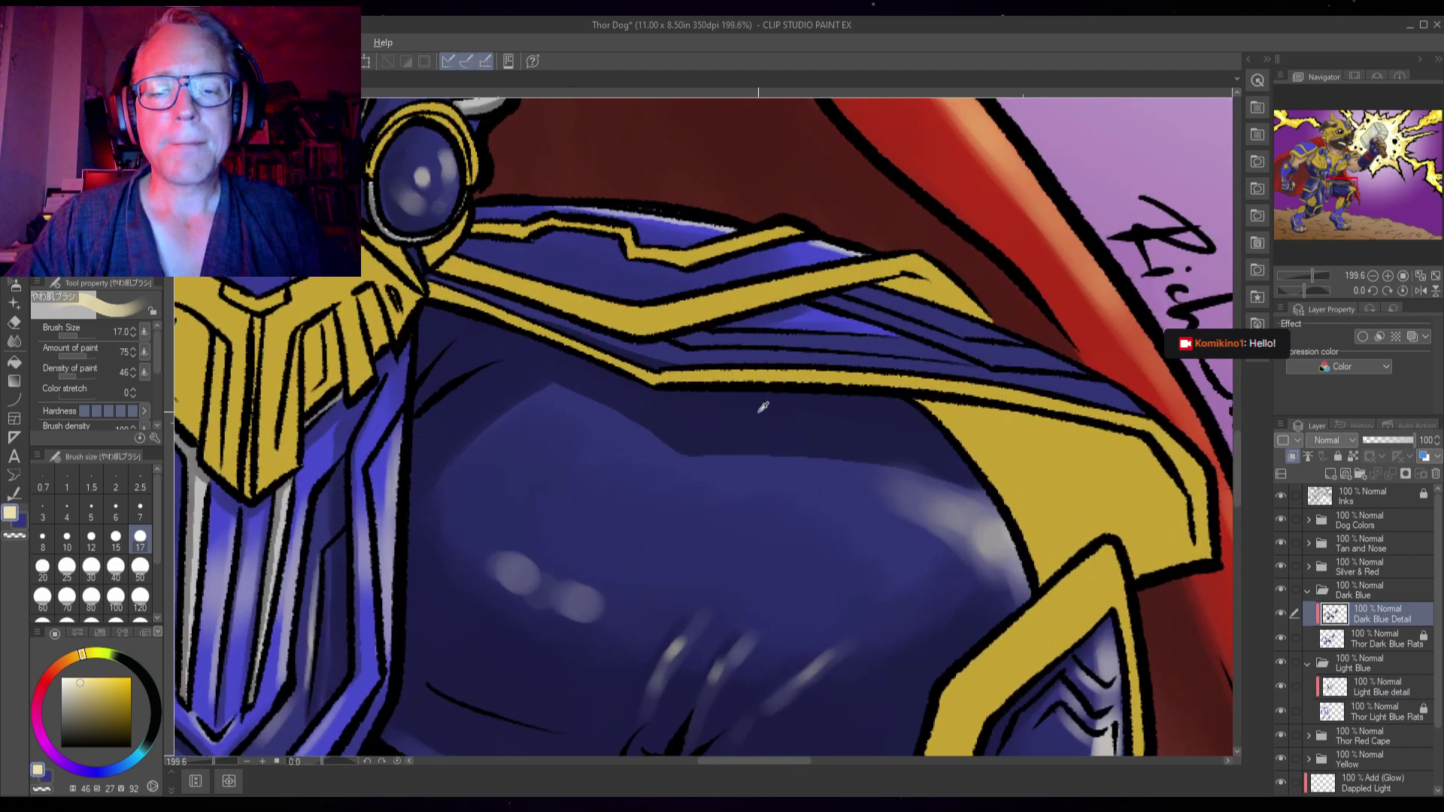
{"action": "left_click", "coordinate": [741, 406], "text": "alt"}
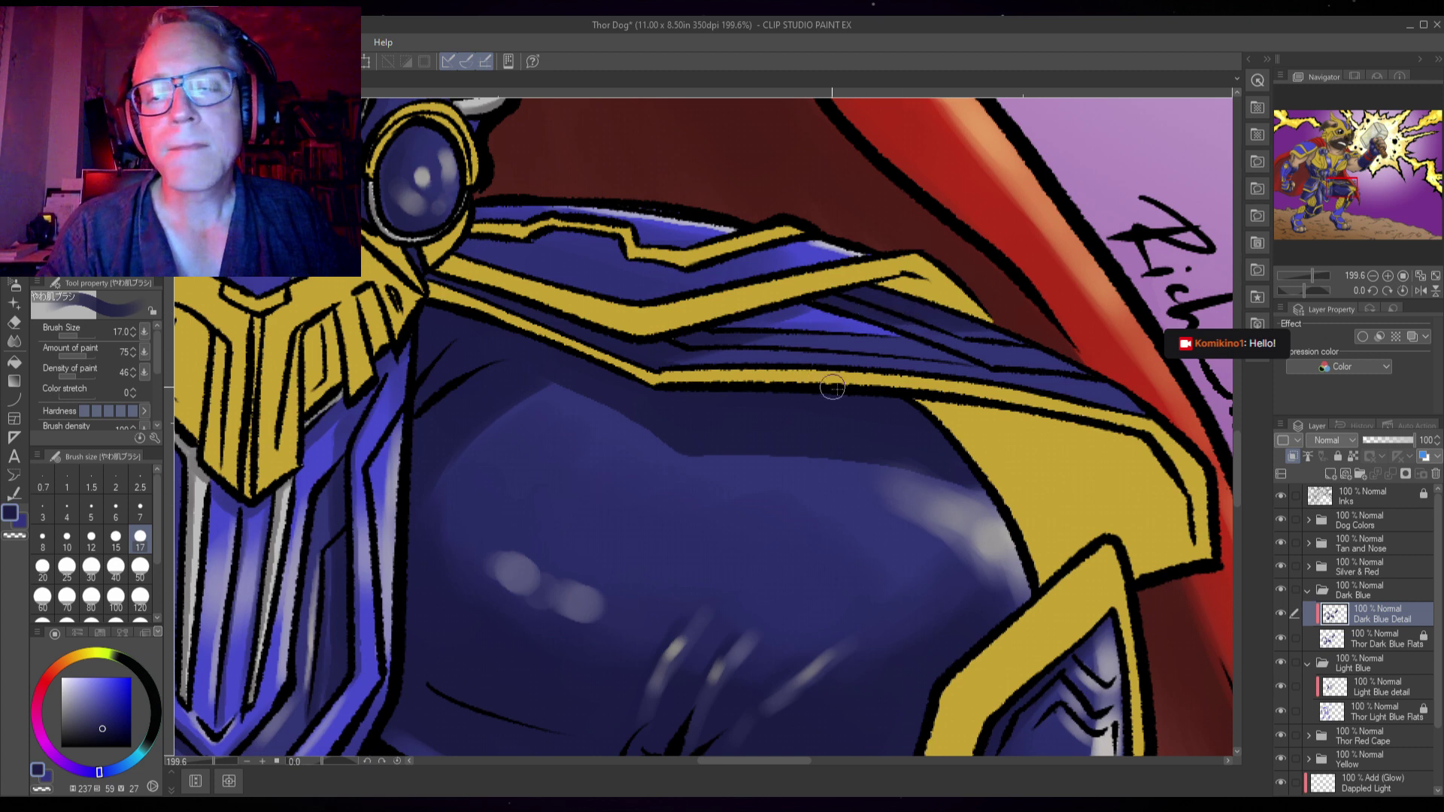
{"action": "key", "text": "bracketleft"}
{"action": "key", "text": "bracketleft"}
{"action": "key", "text": "bracketleft"}
{"action": "key", "text": "bracketleft"}
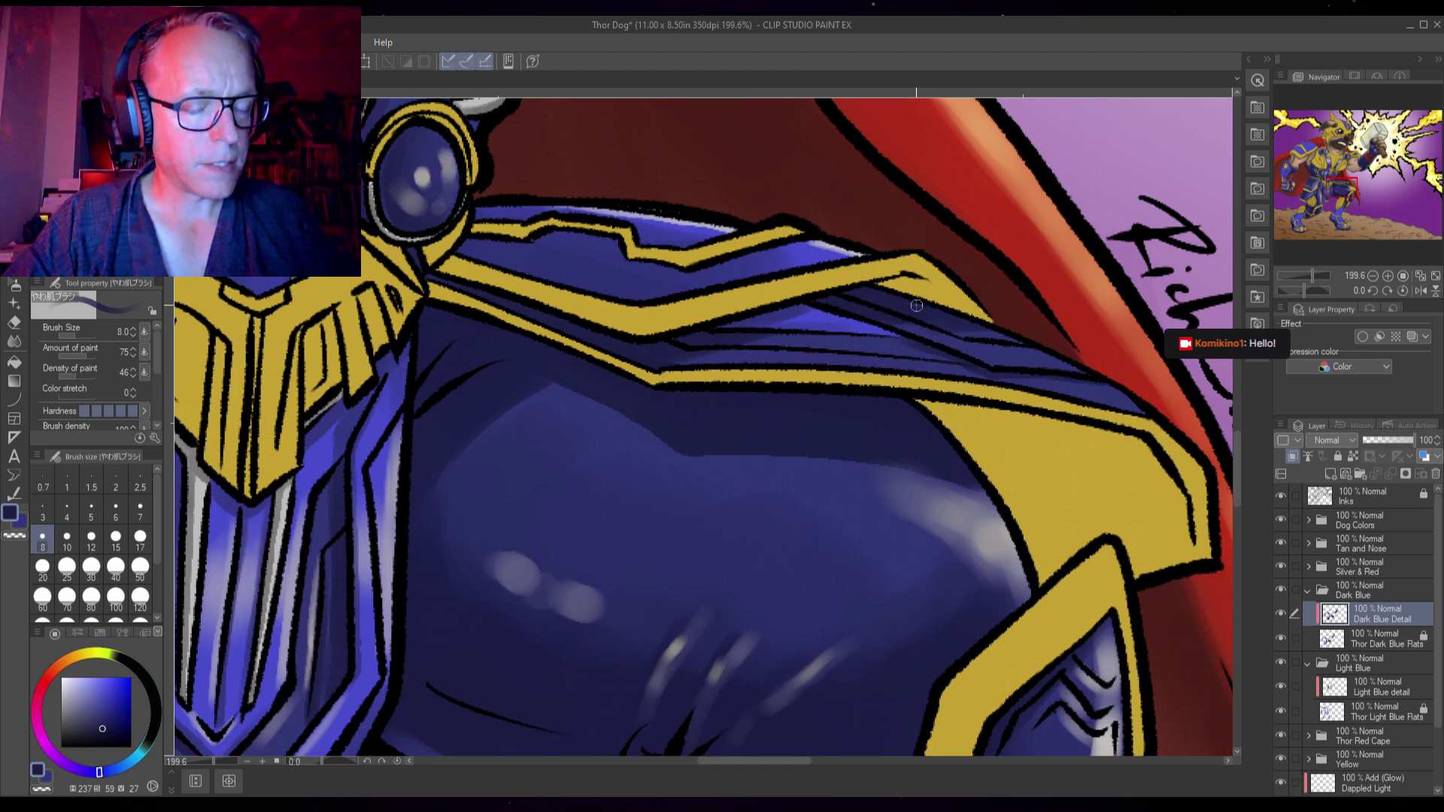
- Highlight the outer edge near the rear tip of the far hip armor with pale cream at brush size 8
{"action": "left_click", "coordinate": [85, 658]}
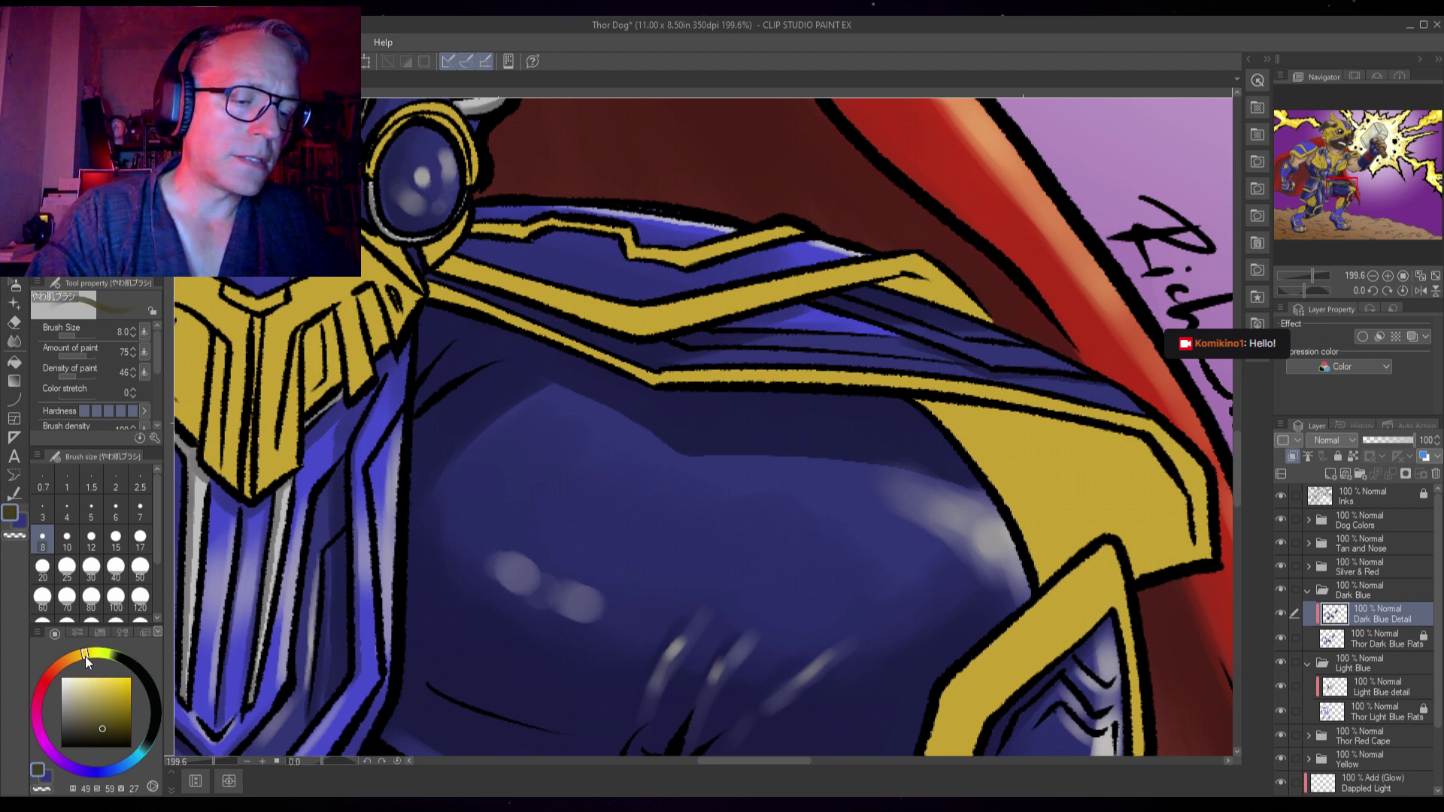
{"action": "left_click", "coordinate": [89, 657]}
{"action": "left_click", "coordinate": [82, 676]}
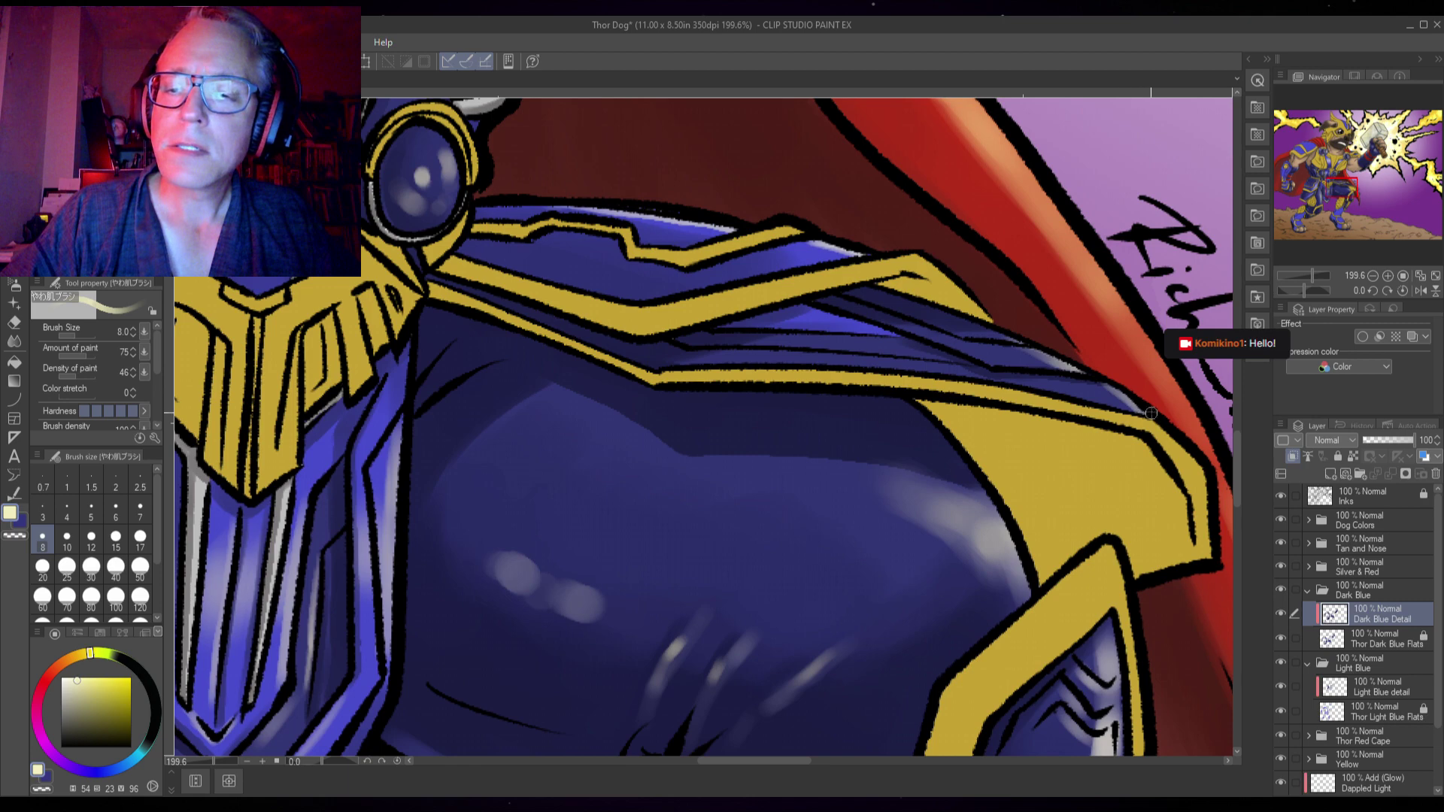
- Add fine pale cream highlights along the inner strip lines of the far hip armor with brush size 4
{"action": "scroll", "coordinate": [843, 343], "scroll_direction": "up", "scroll_amount": 2}
{"action": "key", "text": "bracketleft"}
{"action": "key", "text": "bracketleft"}
{"action": "key", "text": "bracketleft"}
{"action": "key", "text": "bracketleft"}
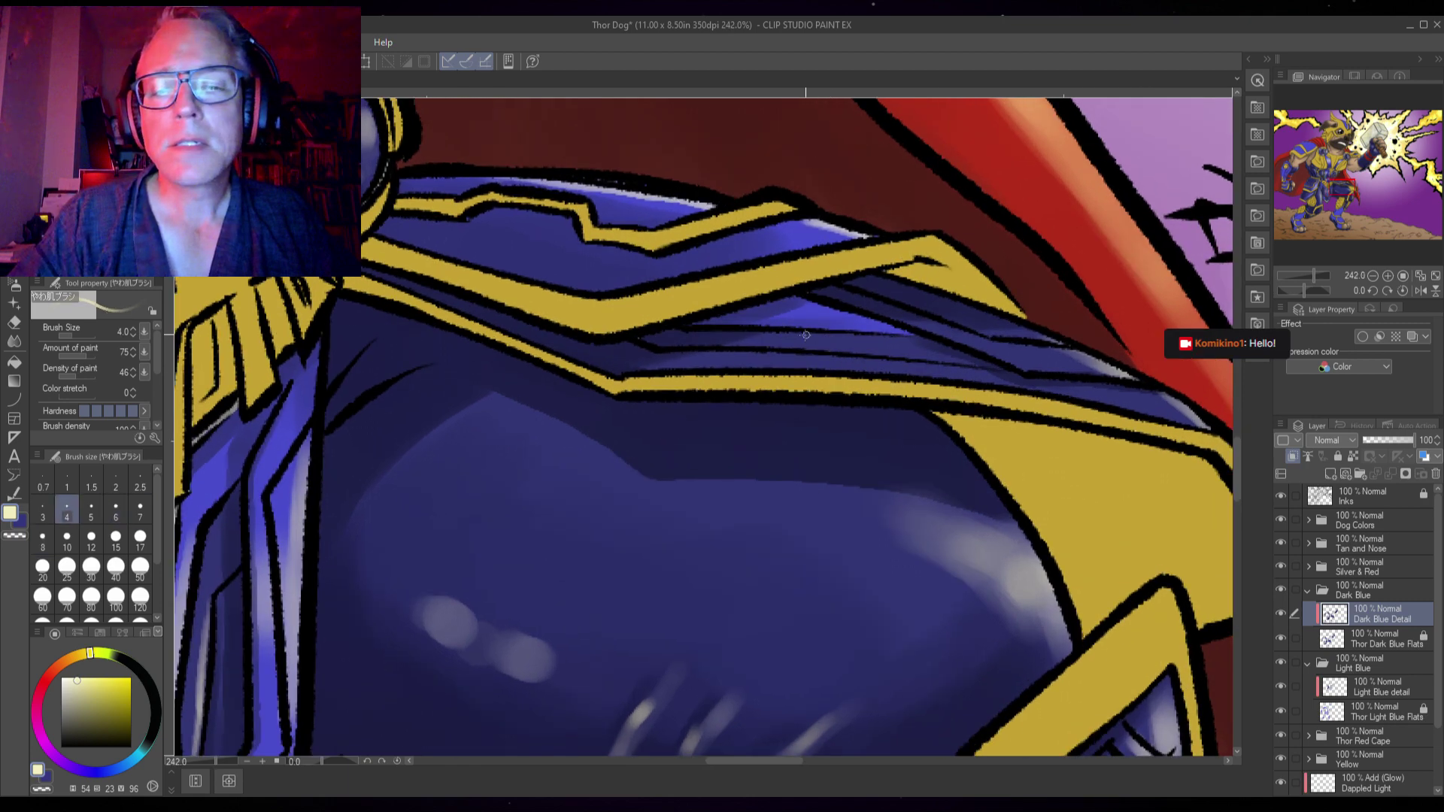
{"action": "left_click_drag", "start_coordinate": [850, 336], "coordinate": [903, 340]}
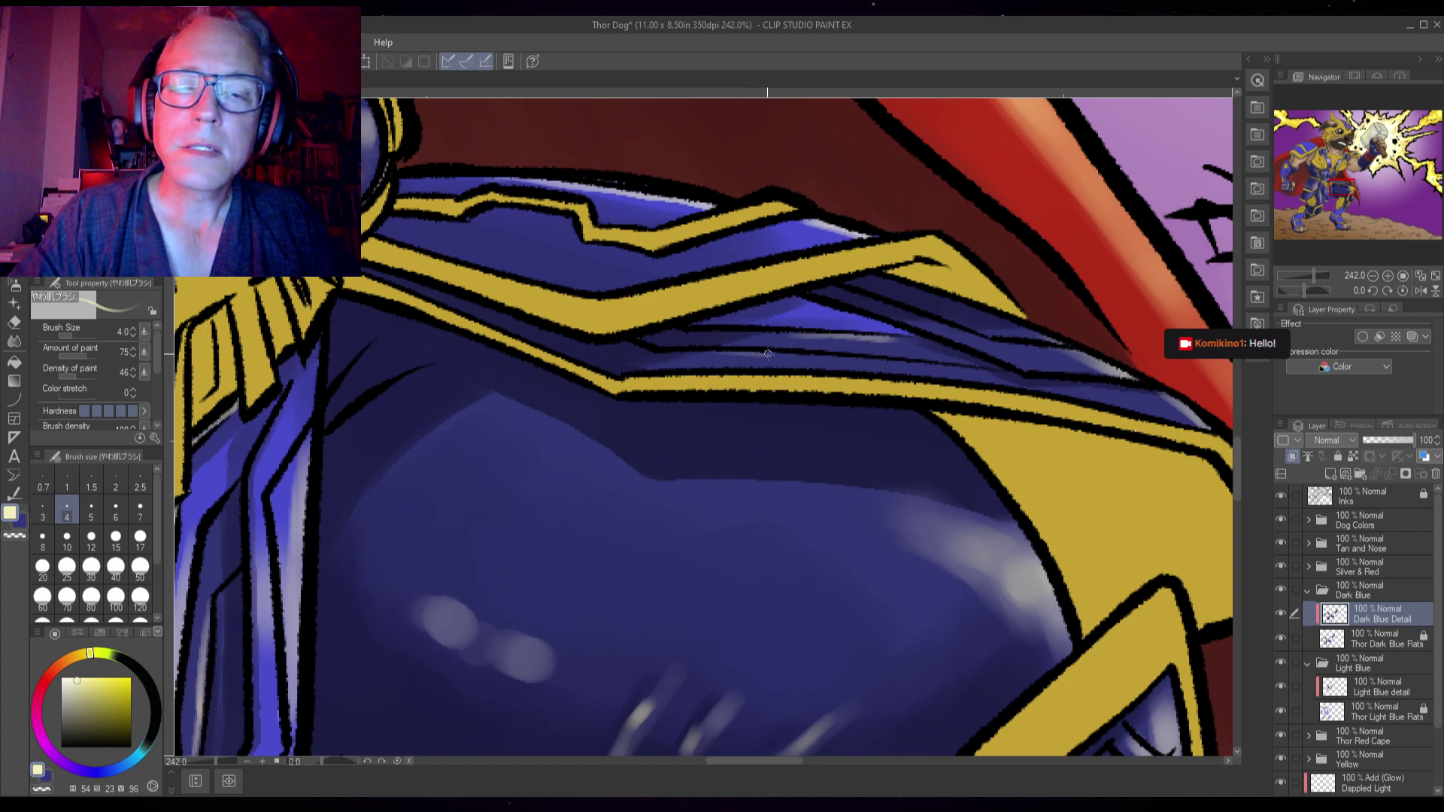
{"action": "left_click_drag", "start_coordinate": [813, 355], "coordinate": [856, 359]}
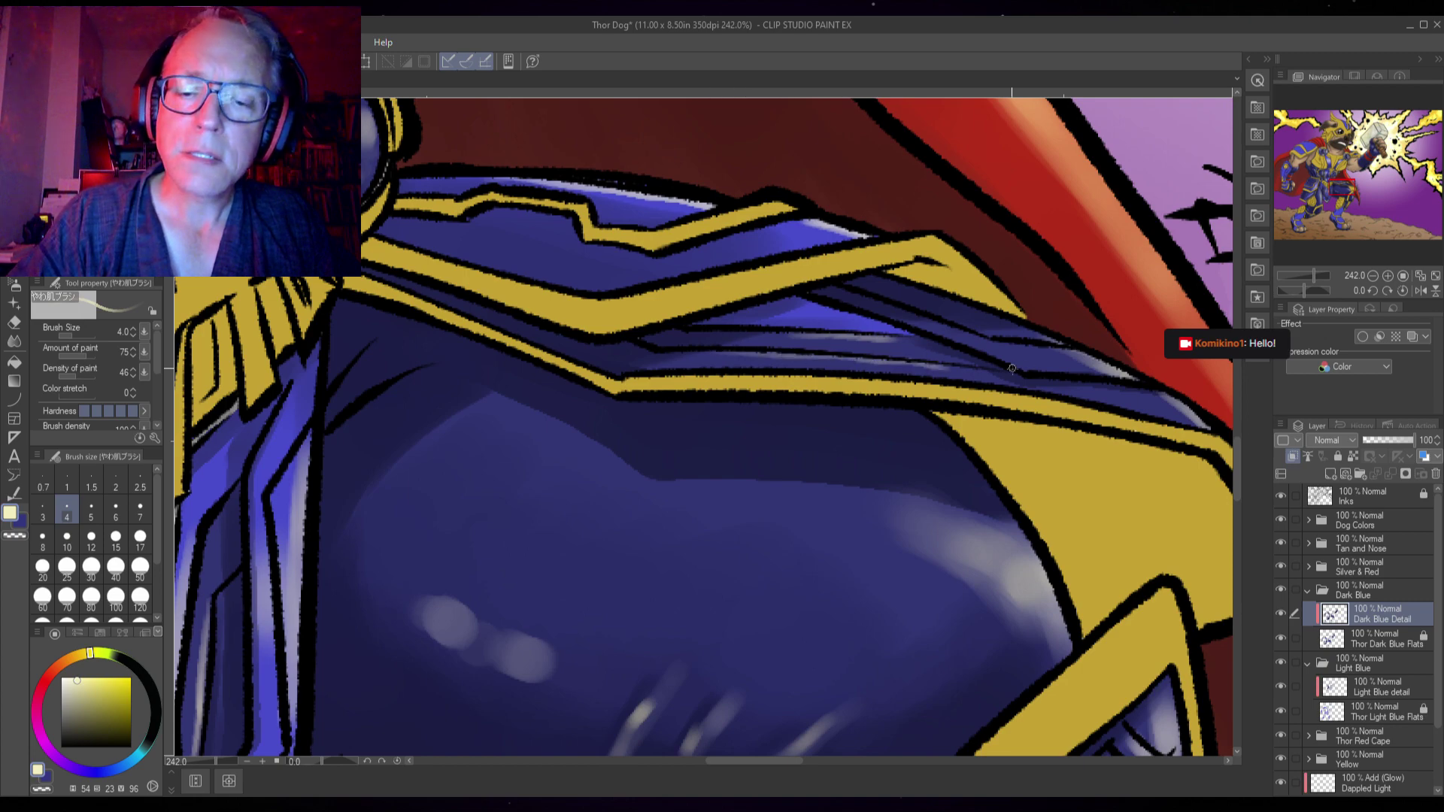
- Collapse the Dark Blue folder and make Light Blue detail the active layer
{"action": "scroll", "coordinate": [1012, 369], "scroll_direction": "down", "scroll_amount": 5}
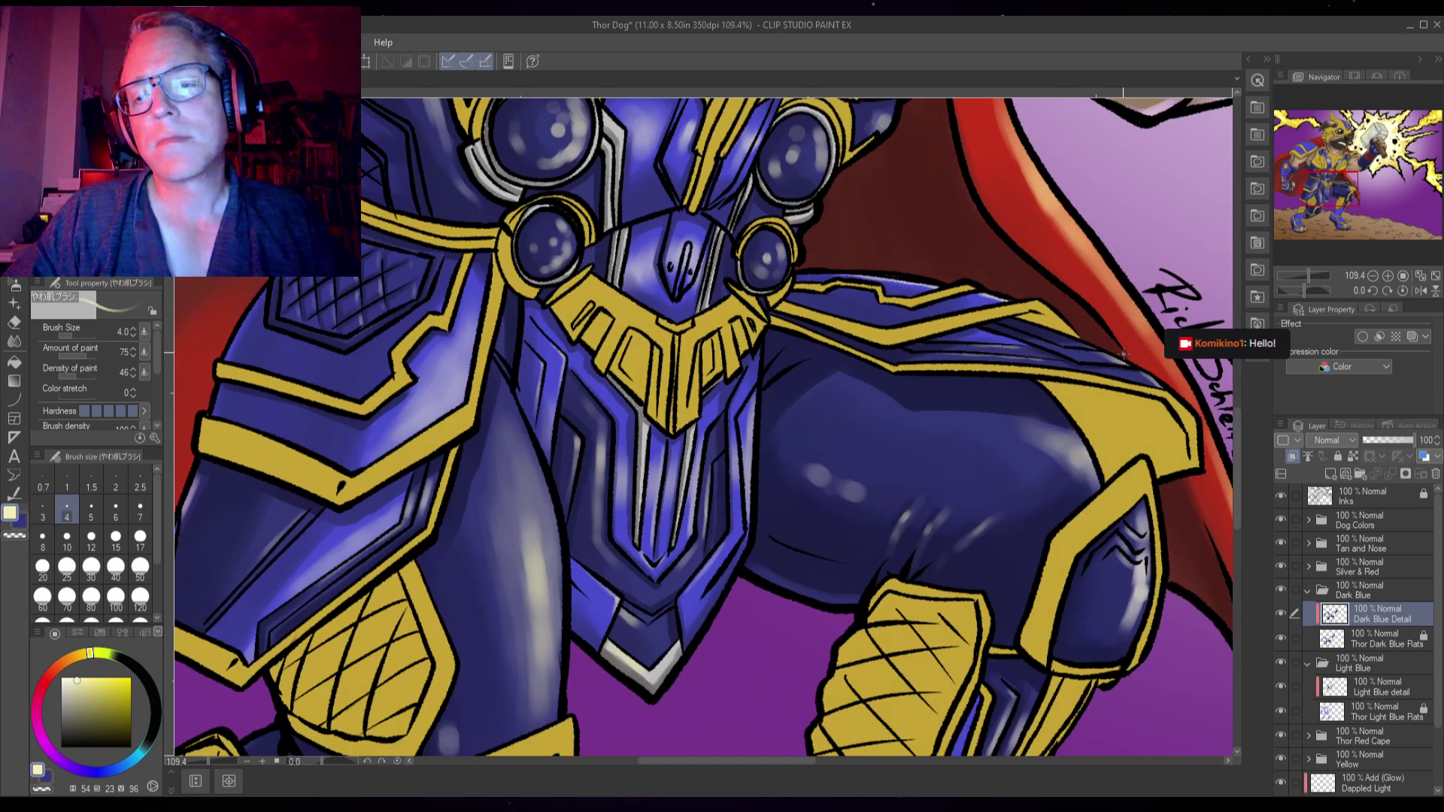
{"action": "left_click", "coordinate": [1308, 591]}
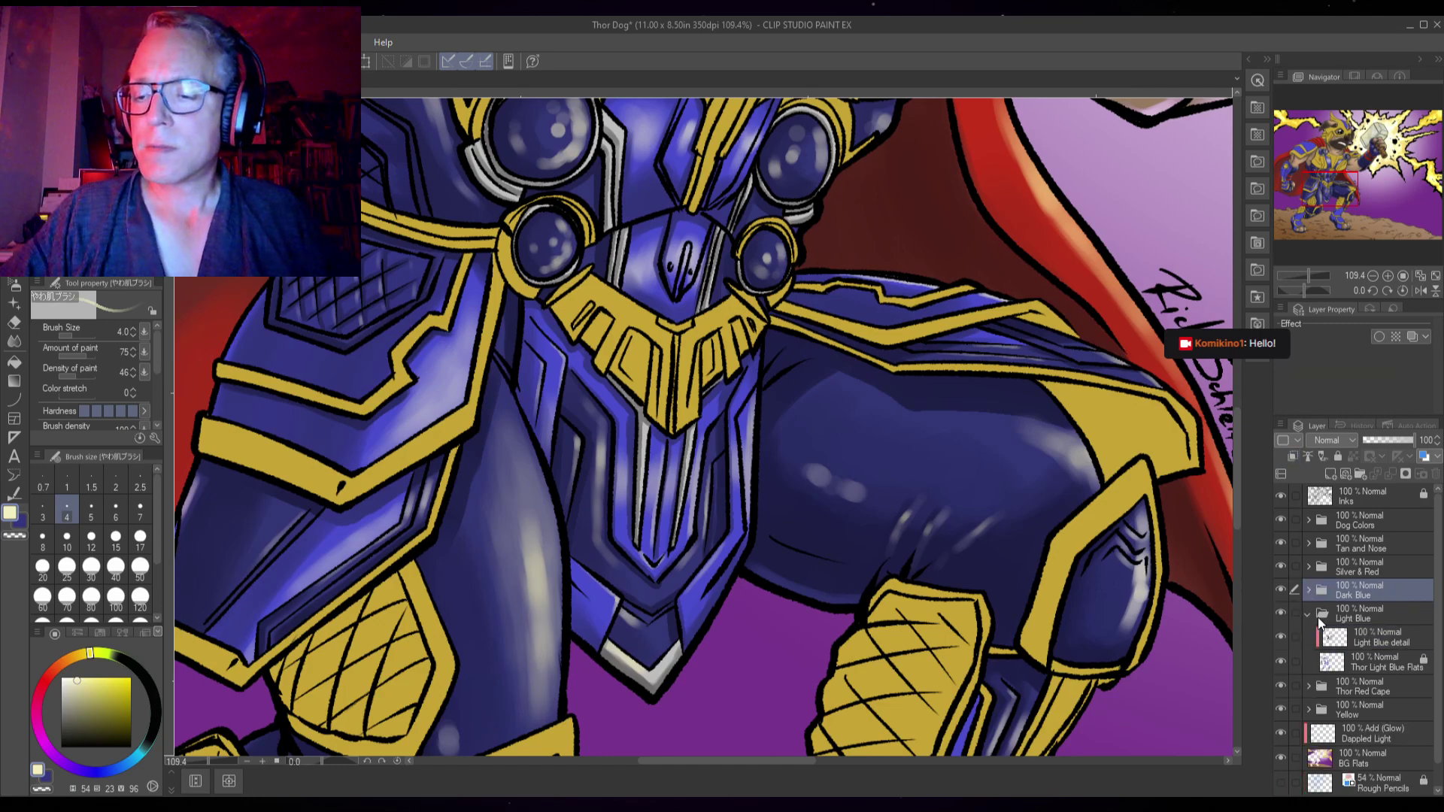
{"action": "left_click", "coordinate": [1397, 647]}
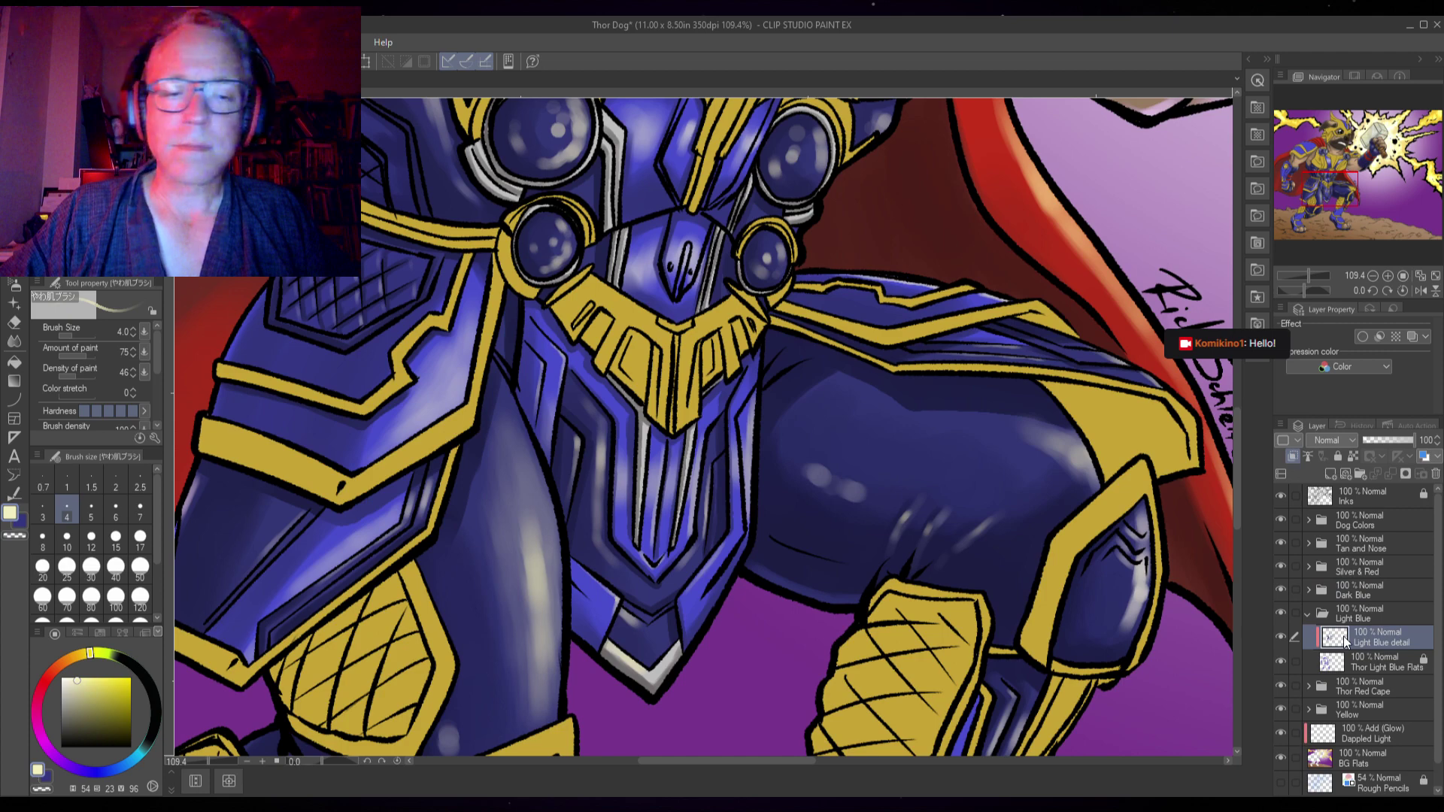
- Shade the light blue shin below the far knee pad with dark blue, enlarging the brush to size 60
{"action": "left_click", "coordinate": [833, 492], "text": "alt"}
{"action": "left_click_drag", "start_coordinate": [1093, 522], "coordinate": [1056, 150]}
{"action": "left_click_drag", "start_coordinate": [984, 356], "coordinate": [947, 379]}
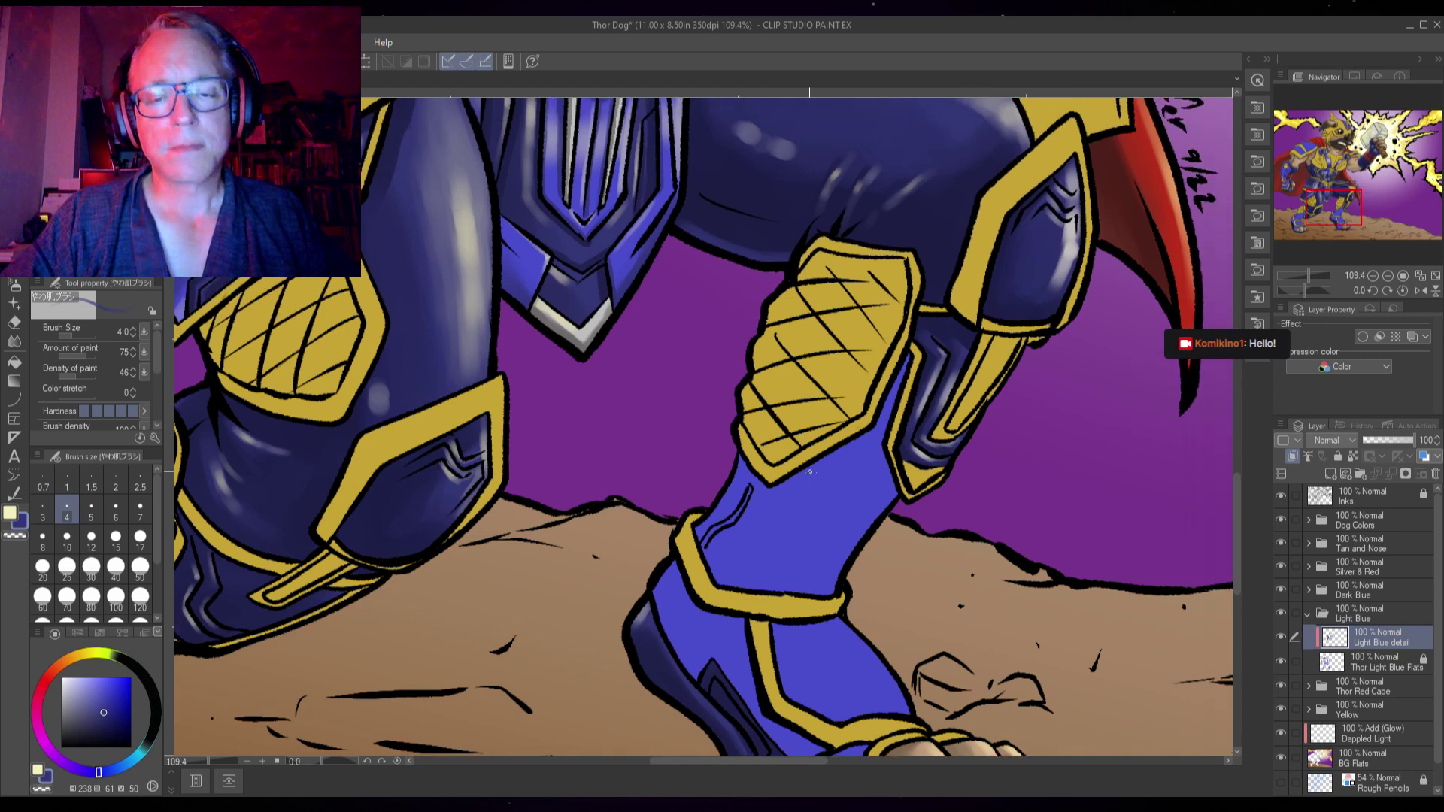
{"action": "key", "text": "bracketright"}
{"action": "key", "text": "bracketright"}
{"action": "key", "text": "bracketright"}
{"action": "key", "text": "bracketright"}
{"action": "key", "text": "bracketright"}
{"action": "key", "text": "bracketright"}
{"action": "key", "text": "bracketright"}
{"action": "key", "text": "bracketright"}
{"action": "key", "text": "bracketright"}
{"action": "key", "text": "bracketright"}
{"action": "key", "text": "bracketright"}
{"action": "key", "text": "bracketright"}
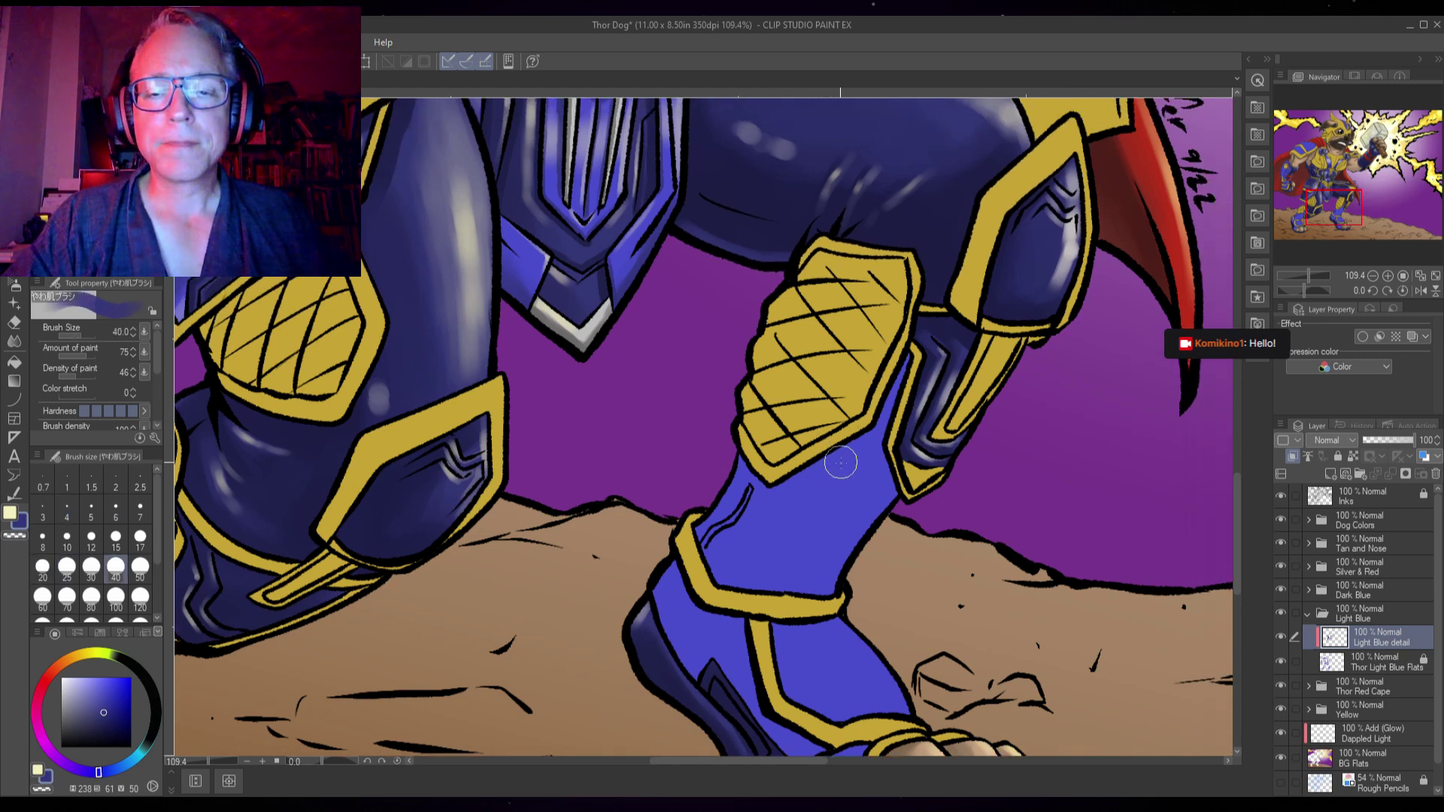
{"action": "key", "text": "bracketright"}
{"action": "key", "text": "bracketright"}
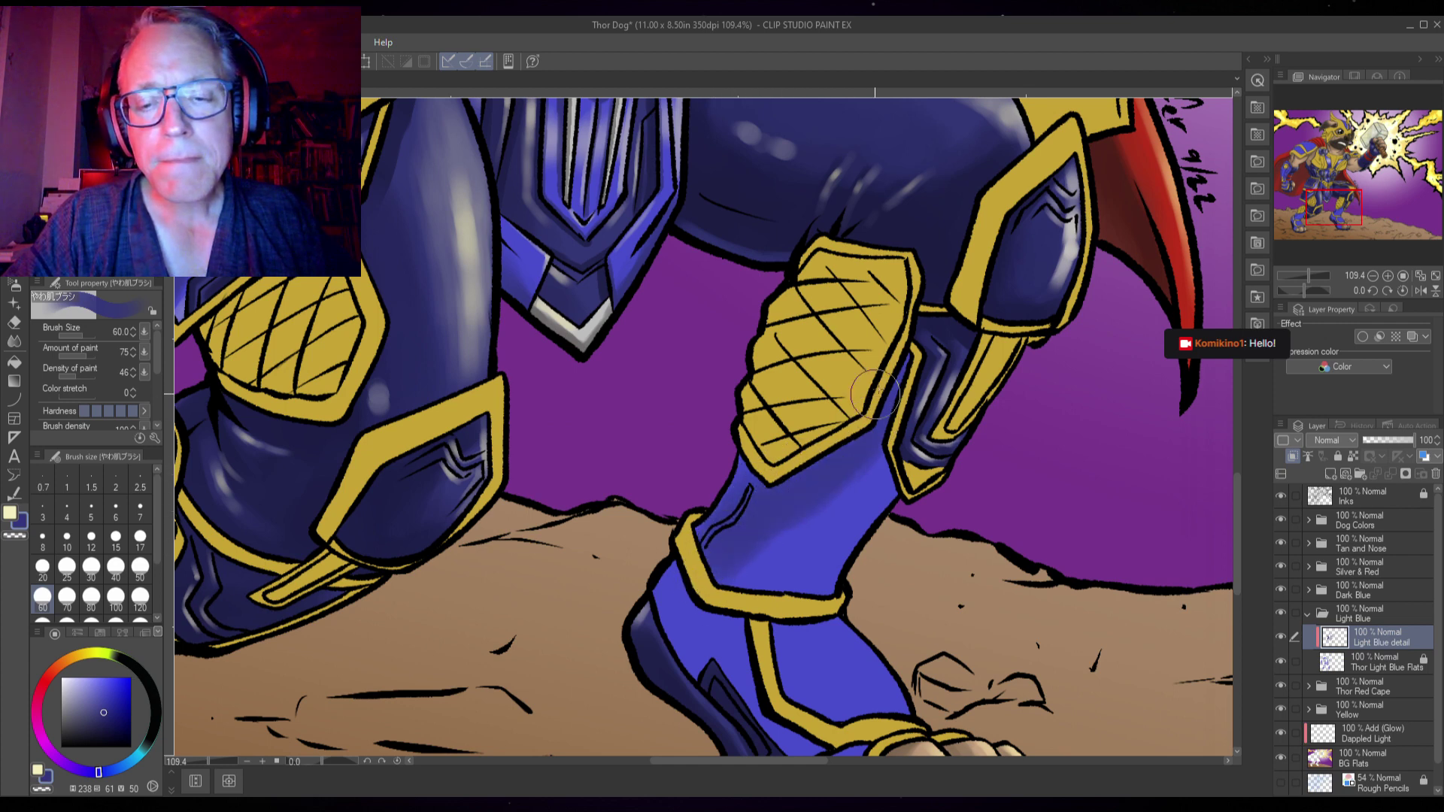
- Refine the dark blue shading around the far leg's gold ankle band using brush sizes 15 and 25
{"action": "key", "text": "bracketleft"}
{"action": "key", "text": "bracketleft"}
{"action": "key", "text": "bracketleft"}
{"action": "key", "text": "bracketleft"}
{"action": "key", "text": "bracketleft"}
{"action": "key", "text": "bracketleft"}
{"action": "key", "text": "bracketleft"}
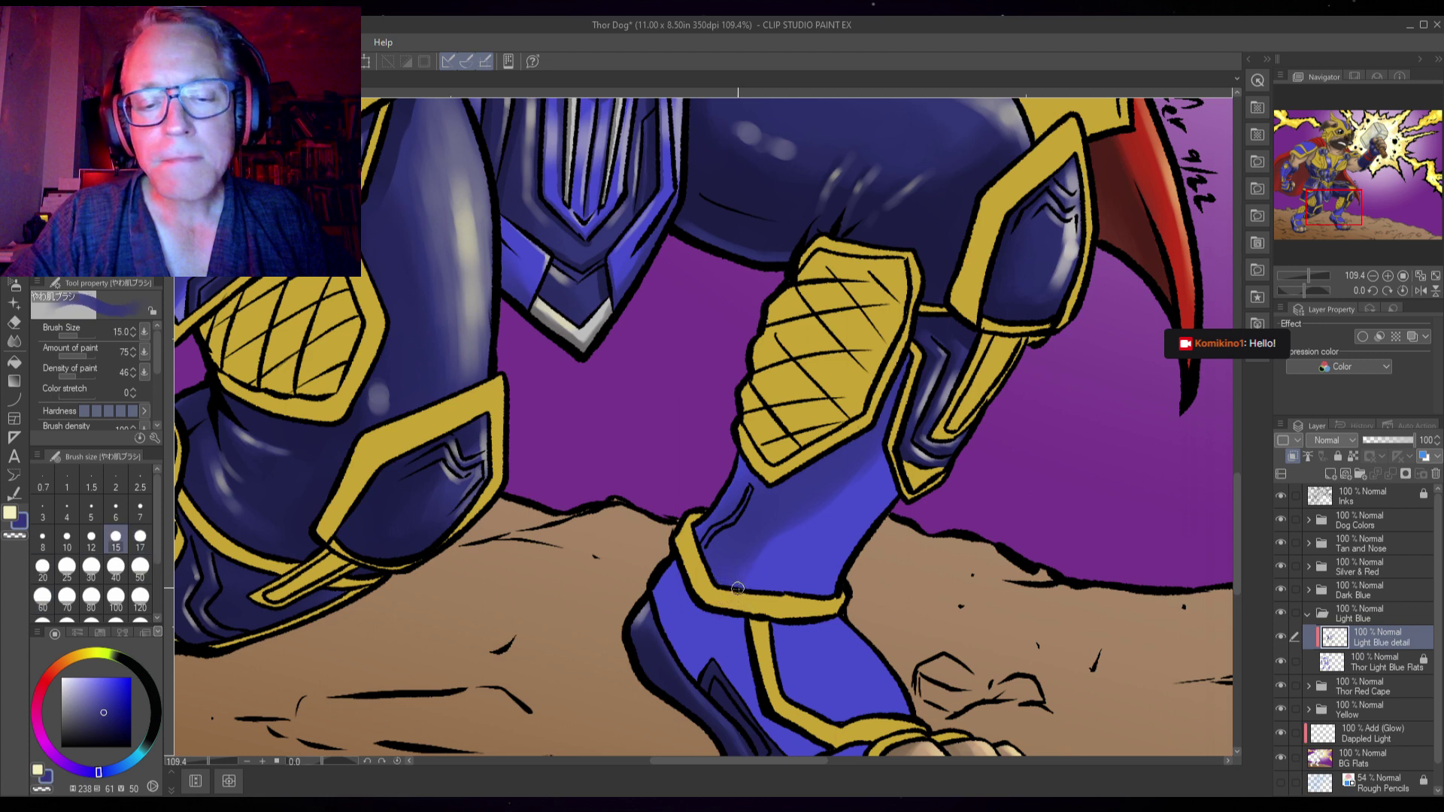
{"action": "key", "text": "bracketright"}
{"action": "key", "text": "bracketright"}
{"action": "key", "text": "bracketright"}
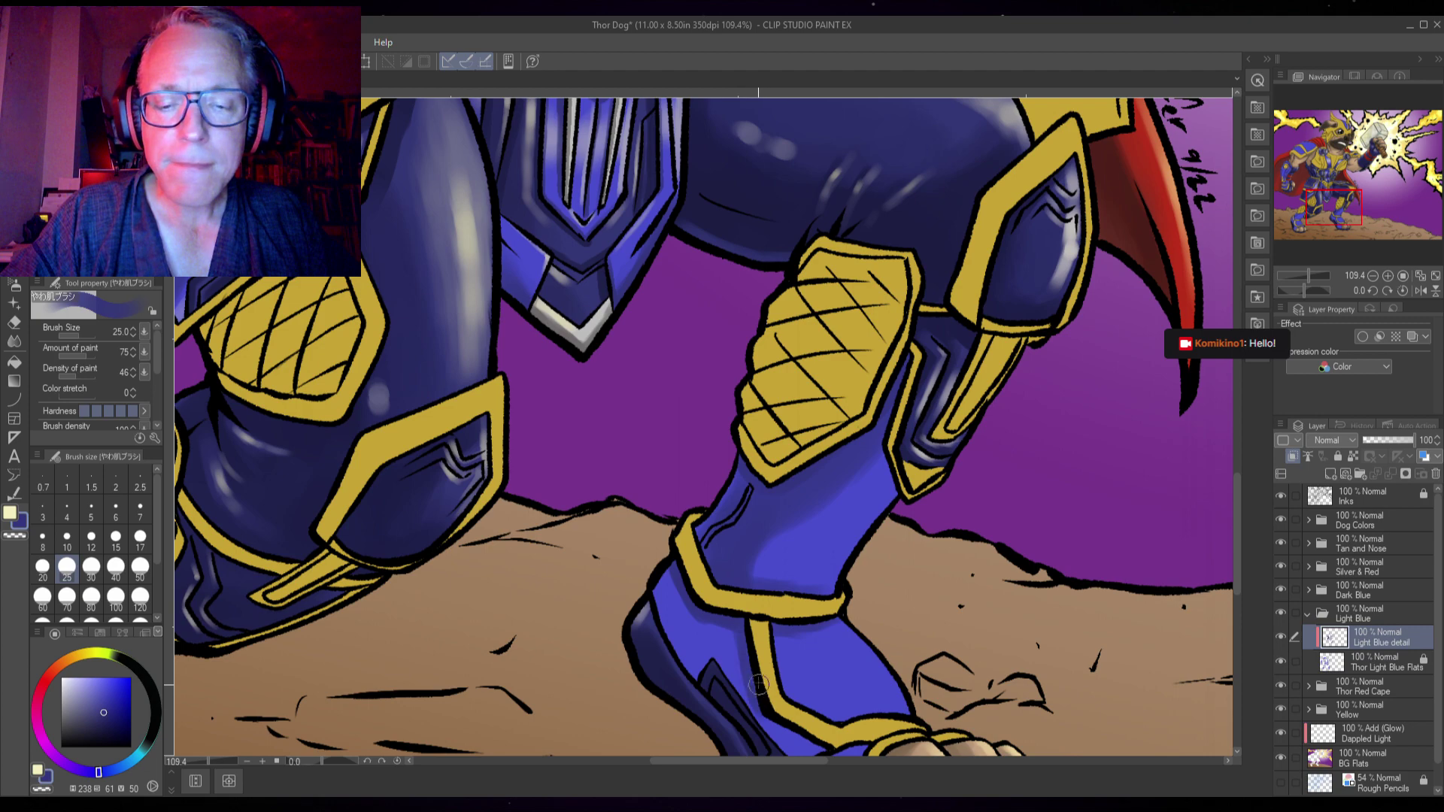
- Shade the far boot along its sole edge and down the heel with dark blue at brush size 25
{"action": "left_click_drag", "start_coordinate": [812, 598], "coordinate": [782, 433]}
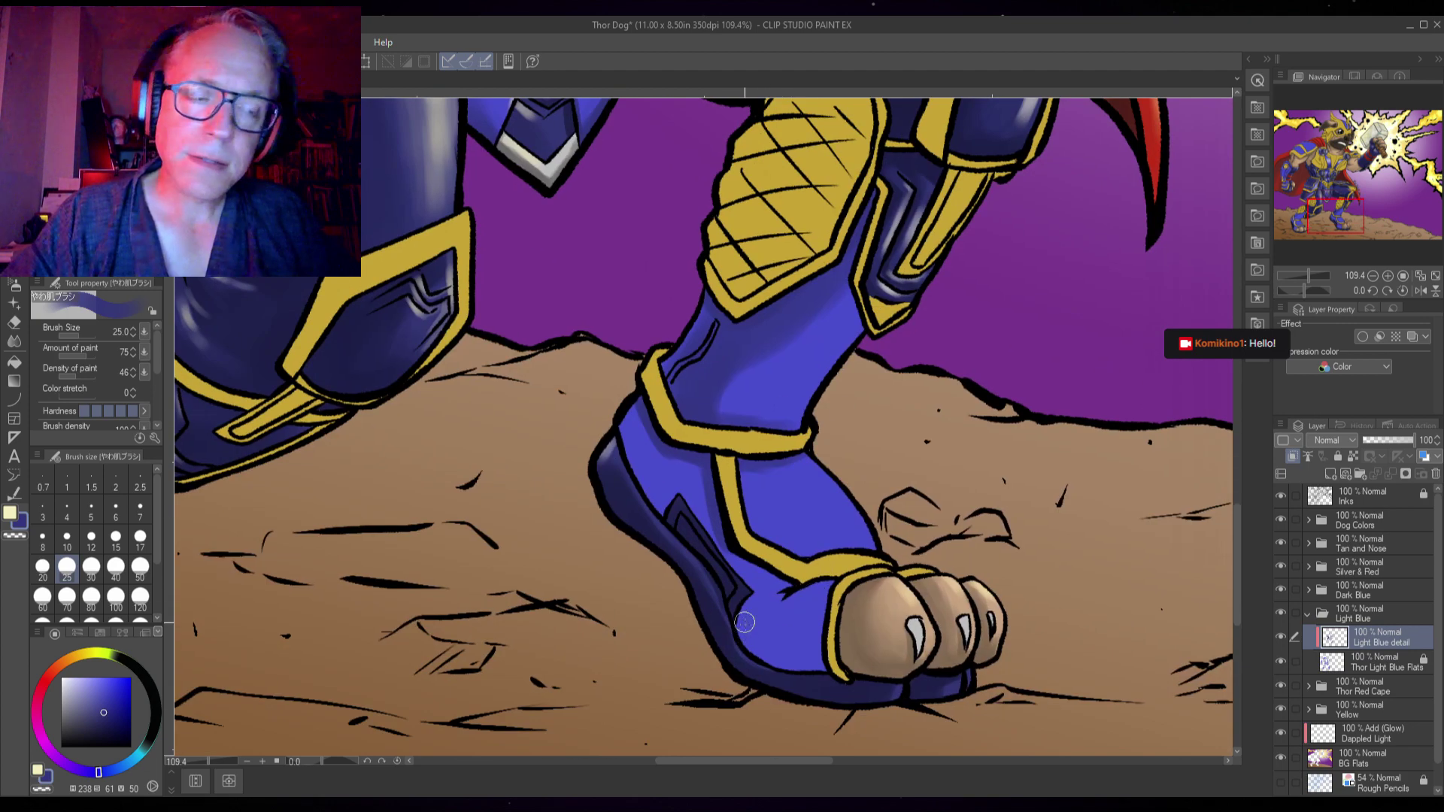
{"action": "mouse_move", "coordinate": [735, 619]}
{"action": "left_mouse_down"}
{"action": "mouse_move", "coordinate": [770, 661]}
{"action": "mouse_move", "coordinate": [871, 666]}
{"action": "left_mouse_up"}
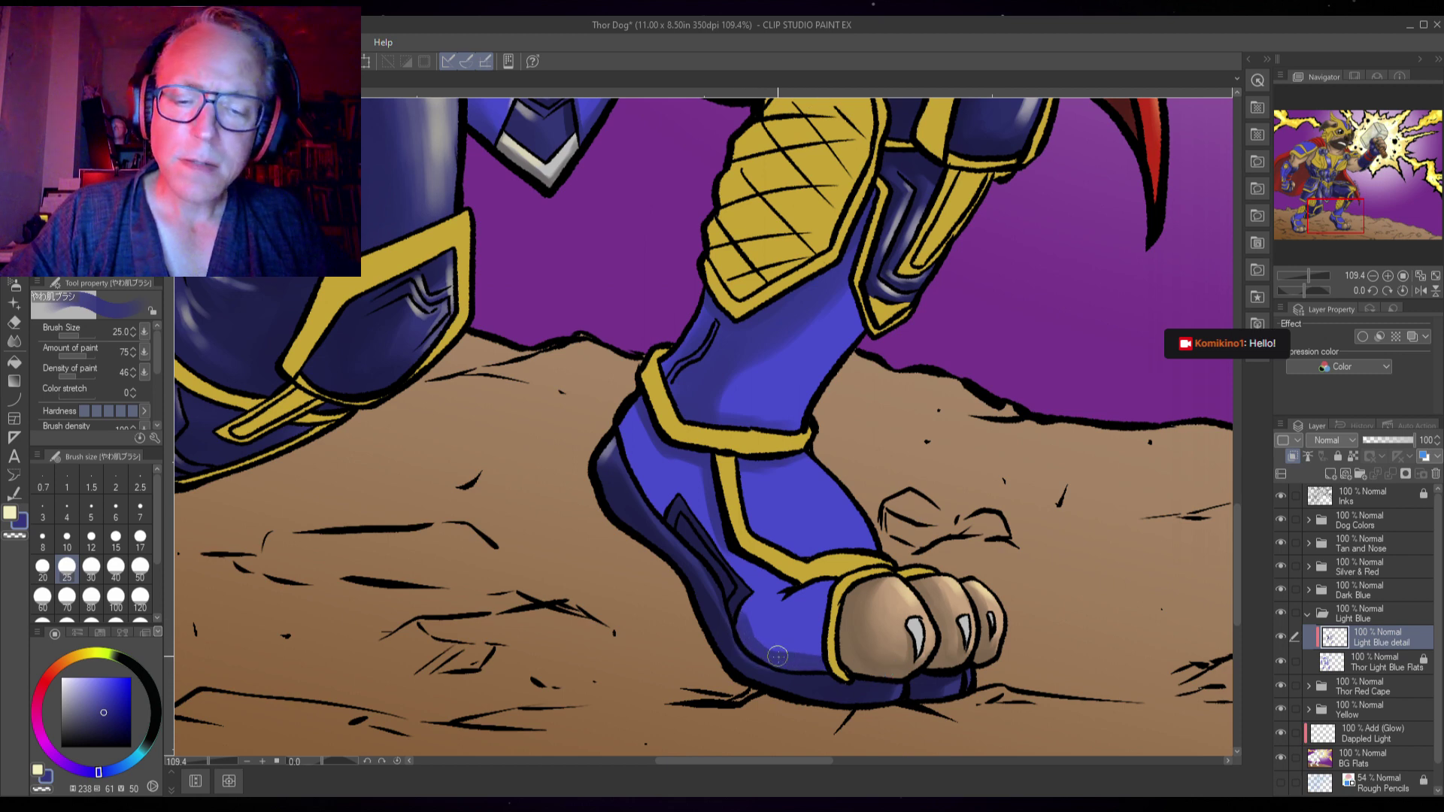
{"action": "mouse_move", "coordinate": [618, 427]}
{"action": "left_mouse_down"}
{"action": "mouse_move", "coordinate": [636, 479]}
{"action": "mouse_move", "coordinate": [699, 555]}
{"action": "mouse_move", "coordinate": [639, 483]}
{"action": "mouse_move", "coordinate": [662, 517]}
{"action": "mouse_move", "coordinate": [625, 404]}
{"action": "mouse_move", "coordinate": [639, 465]}
{"action": "left_mouse_up"}
{"action": "left_click_drag", "start_coordinate": [651, 410], "coordinate": [663, 501]}
{"action": "left_click_drag", "start_coordinate": [655, 440], "coordinate": [662, 501]}
{"action": "left_click_drag", "start_coordinate": [653, 389], "coordinate": [652, 512]}
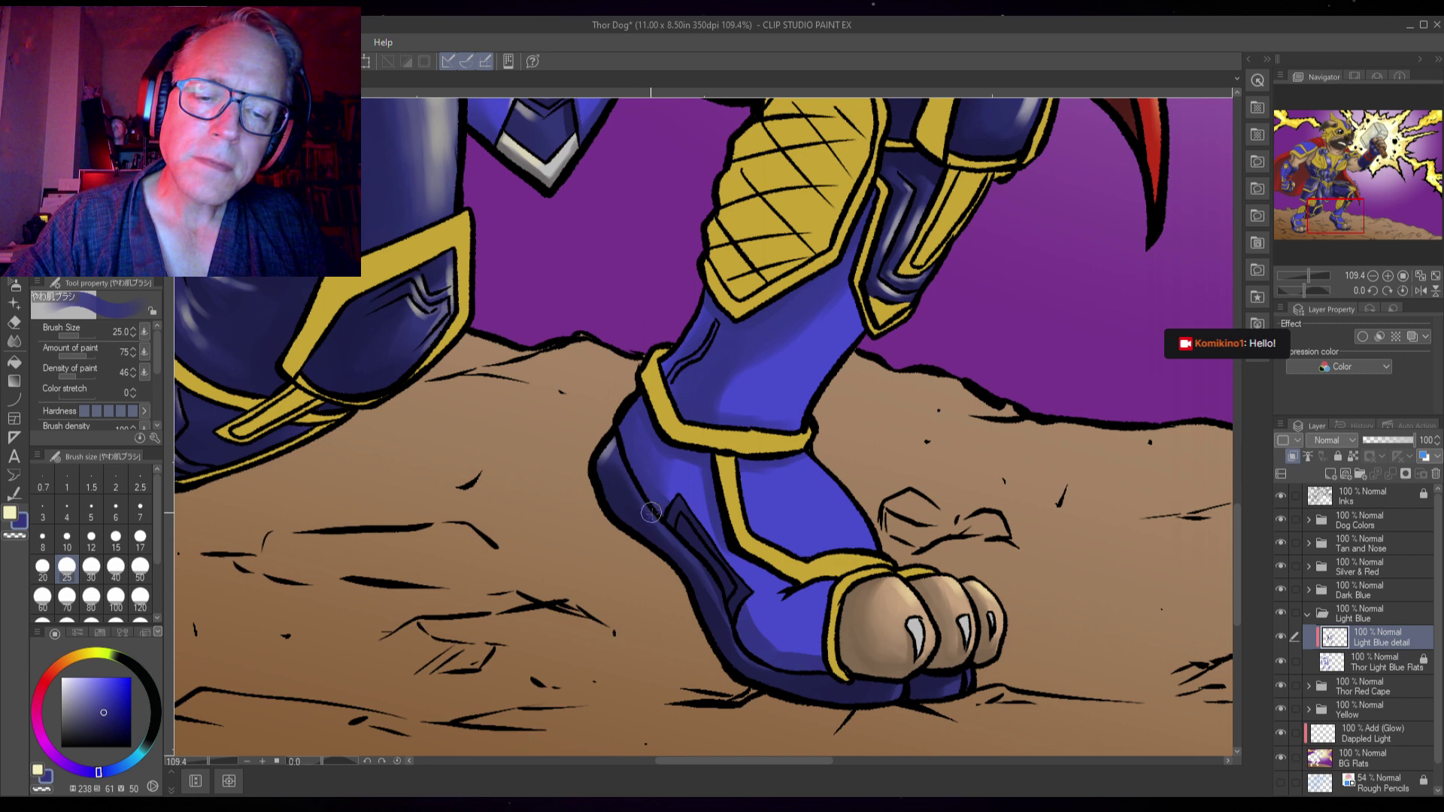
{"action": "mouse_move", "coordinate": [663, 449]}
{"action": "left_mouse_down"}
{"action": "mouse_move", "coordinate": [681, 530]}
{"action": "mouse_move", "coordinate": [660, 523]}
{"action": "mouse_move", "coordinate": [679, 487]}
{"action": "mouse_move", "coordinate": [667, 490]}
{"action": "left_mouse_up"}
- Shade the top of the far foot beside the gold trim and under the ankle band, and save the illustration
{"action": "mouse_move", "coordinate": [748, 564]}
{"action": "left_mouse_down"}
{"action": "mouse_move", "coordinate": [733, 548]}
{"action": "mouse_move", "coordinate": [798, 601]}
{"action": "mouse_move", "coordinate": [803, 582]}
{"action": "left_mouse_up"}
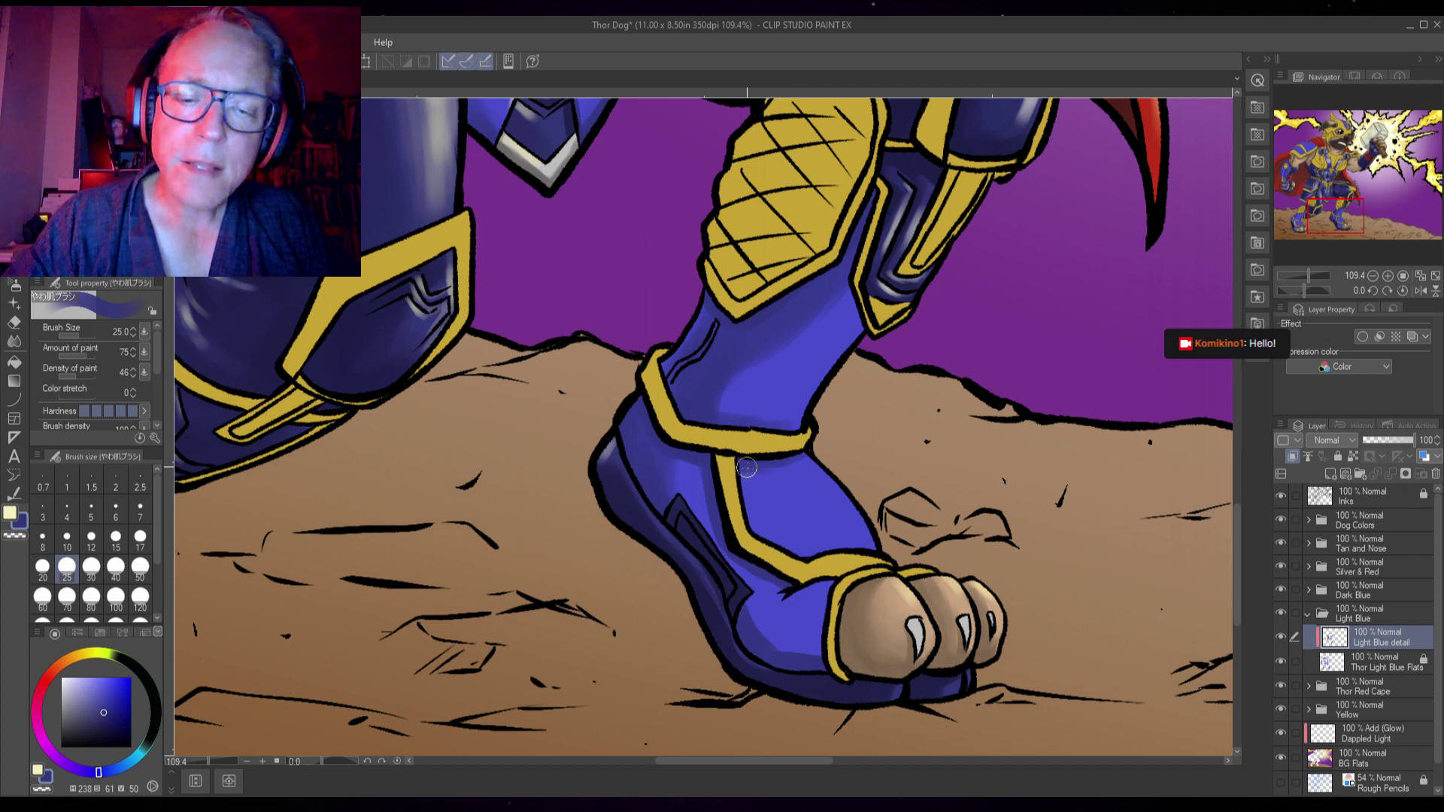
{"action": "mouse_move", "coordinate": [743, 464]}
{"action": "left_mouse_down"}
{"action": "mouse_move", "coordinate": [761, 530]}
{"action": "mouse_move", "coordinate": [811, 559]}
{"action": "mouse_move", "coordinate": [840, 555]}
{"action": "mouse_move", "coordinate": [800, 548]}
{"action": "mouse_move", "coordinate": [766, 517]}
{"action": "mouse_move", "coordinate": [760, 458]}
{"action": "left_mouse_up"}
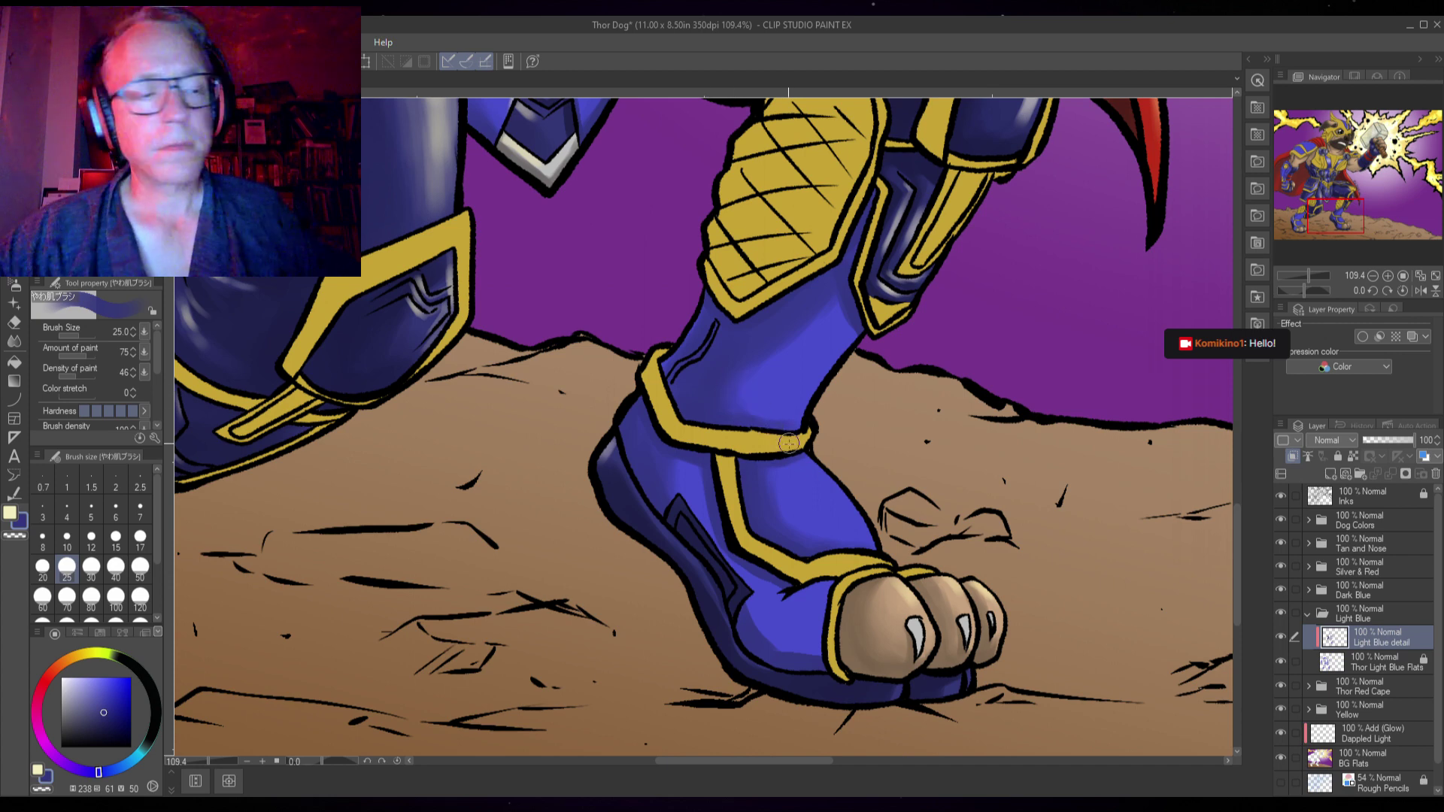
{"action": "key", "text": "ctrl+s"}
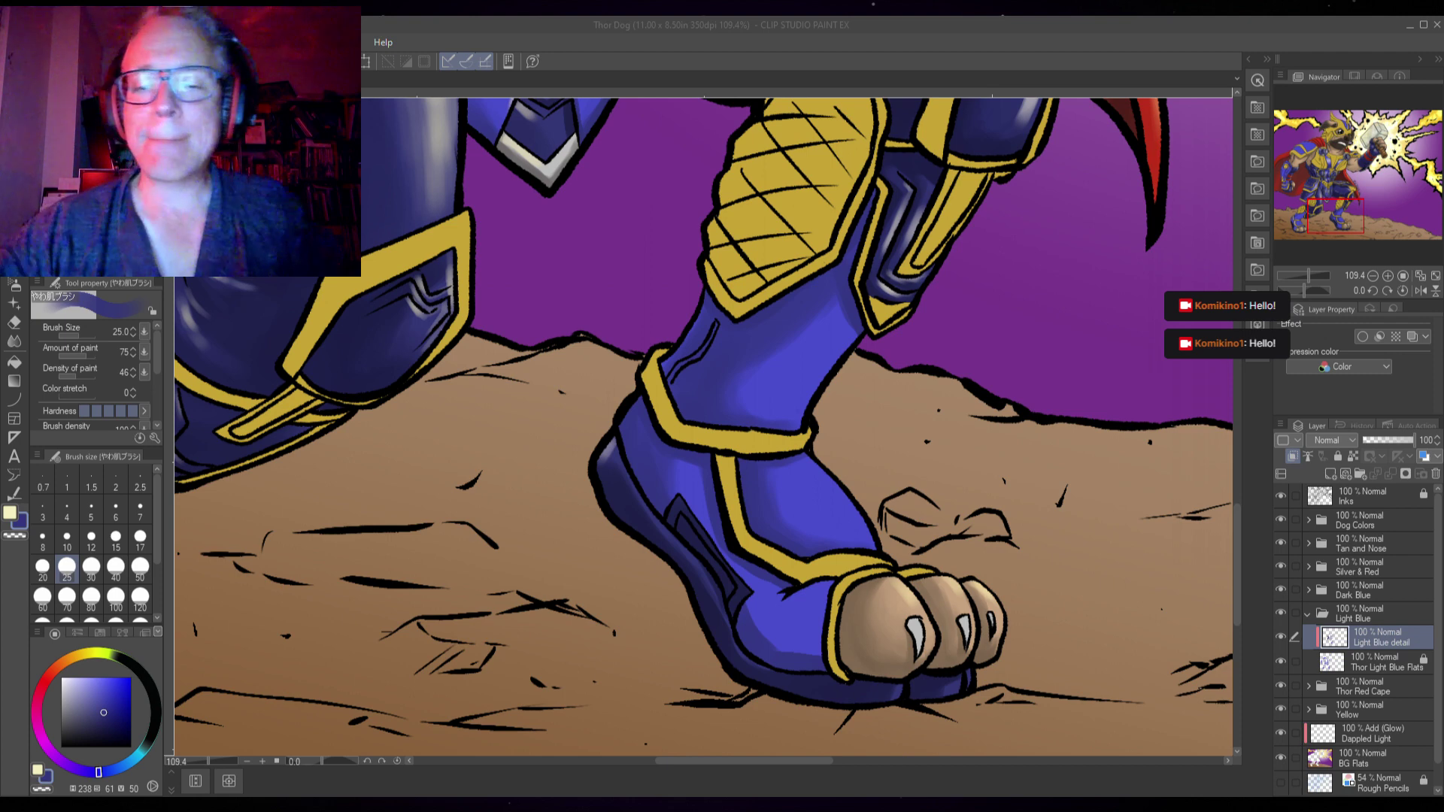
{"action": "left_click", "coordinate": [643, 440]}
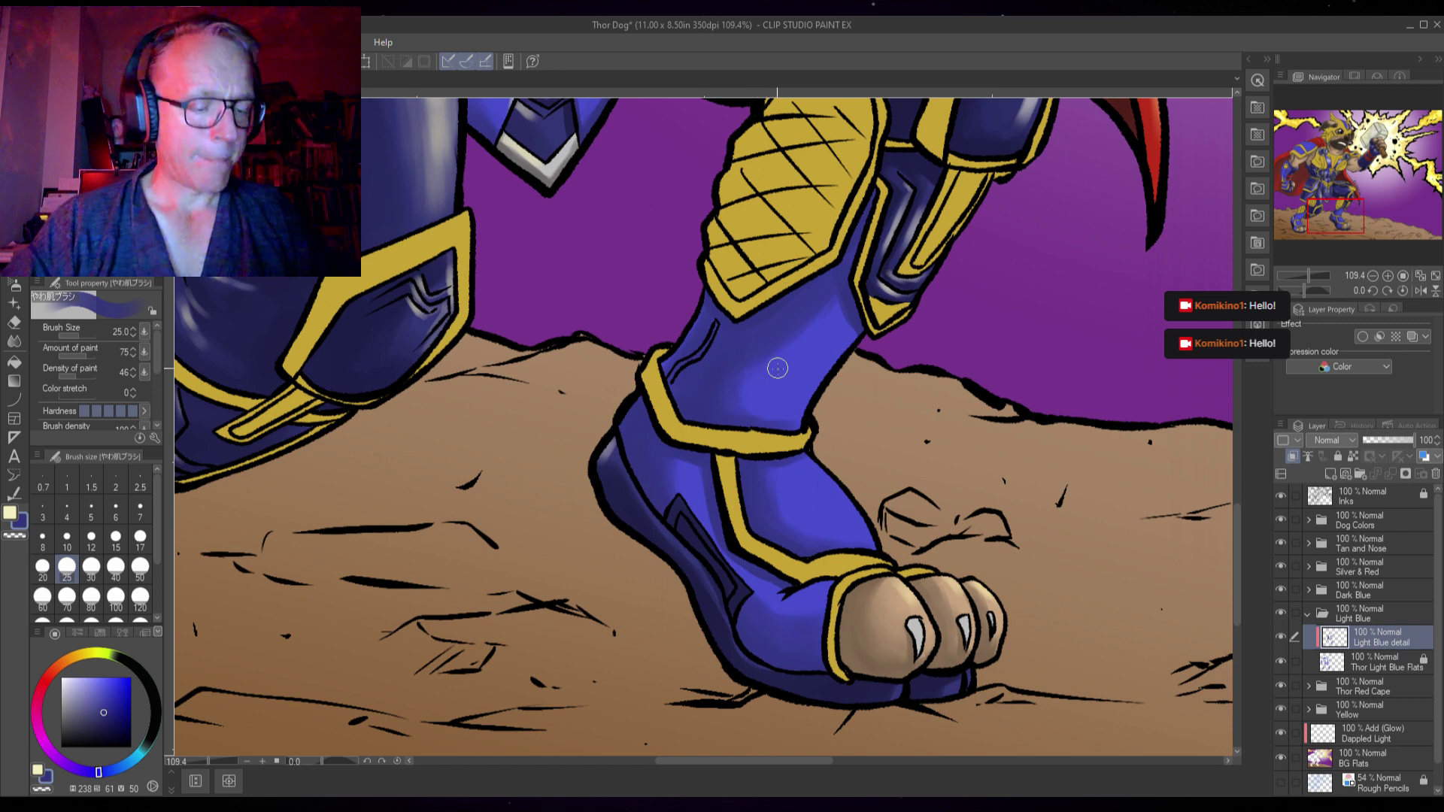
- Paint a pale cream highlight on the outer top of the far foot at brush size 25, refining it at size 17
{"action": "key", "text": "x"}
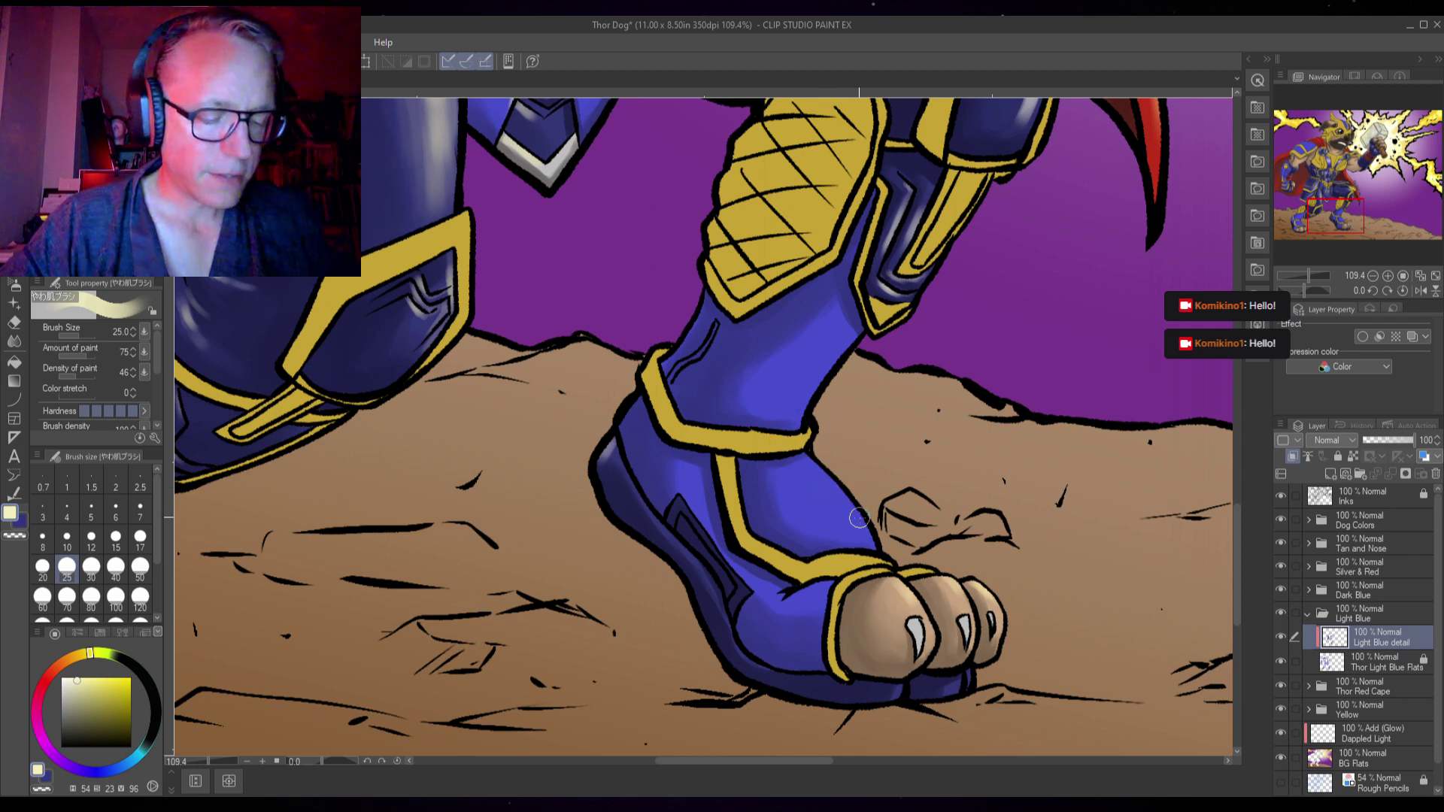
{"action": "mouse_move", "coordinate": [825, 497]}
{"action": "left_mouse_down"}
{"action": "mouse_move", "coordinate": [838, 489]}
{"action": "mouse_move", "coordinate": [864, 553]}
{"action": "left_mouse_up"}
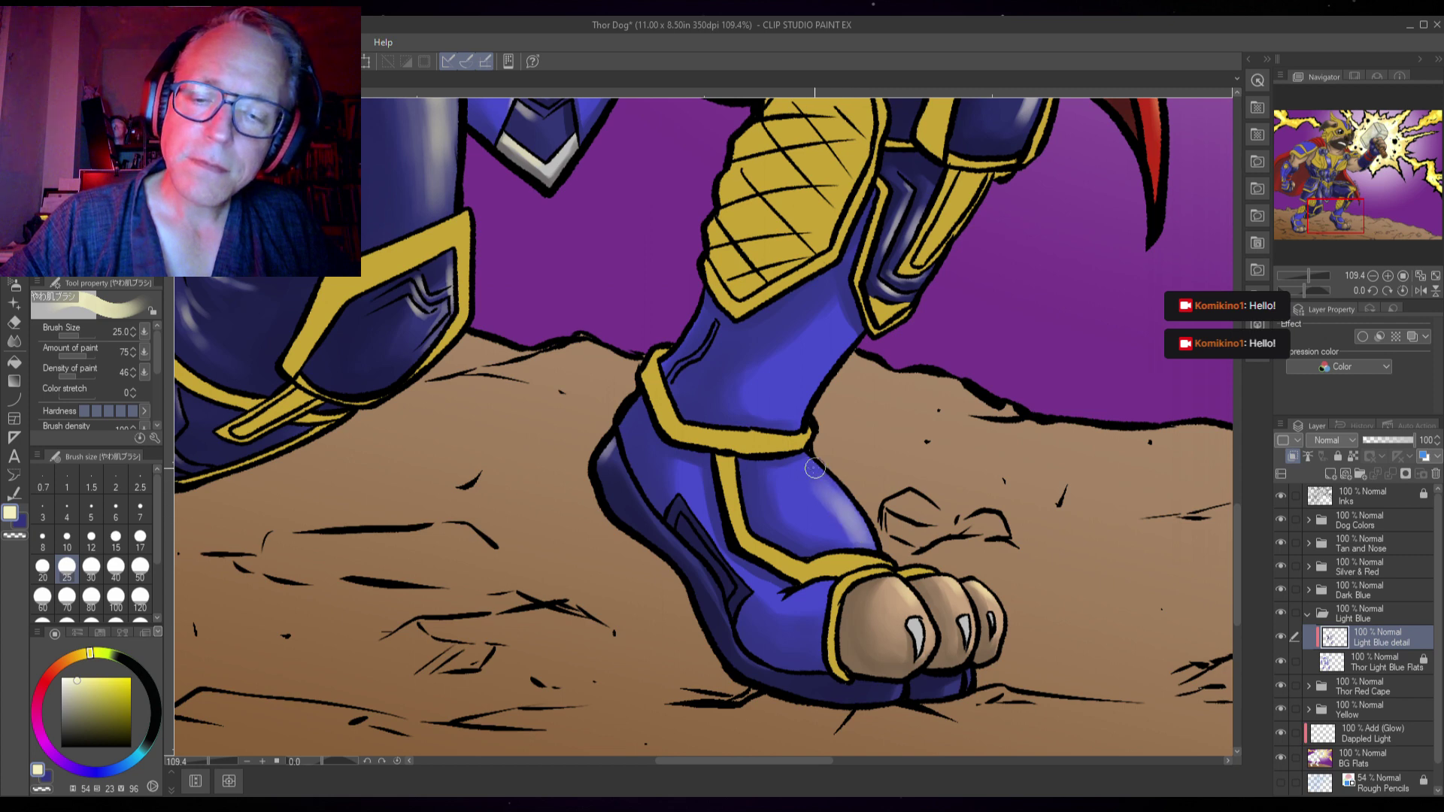
{"action": "left_click_drag", "start_coordinate": [836, 497], "coordinate": [866, 543]}
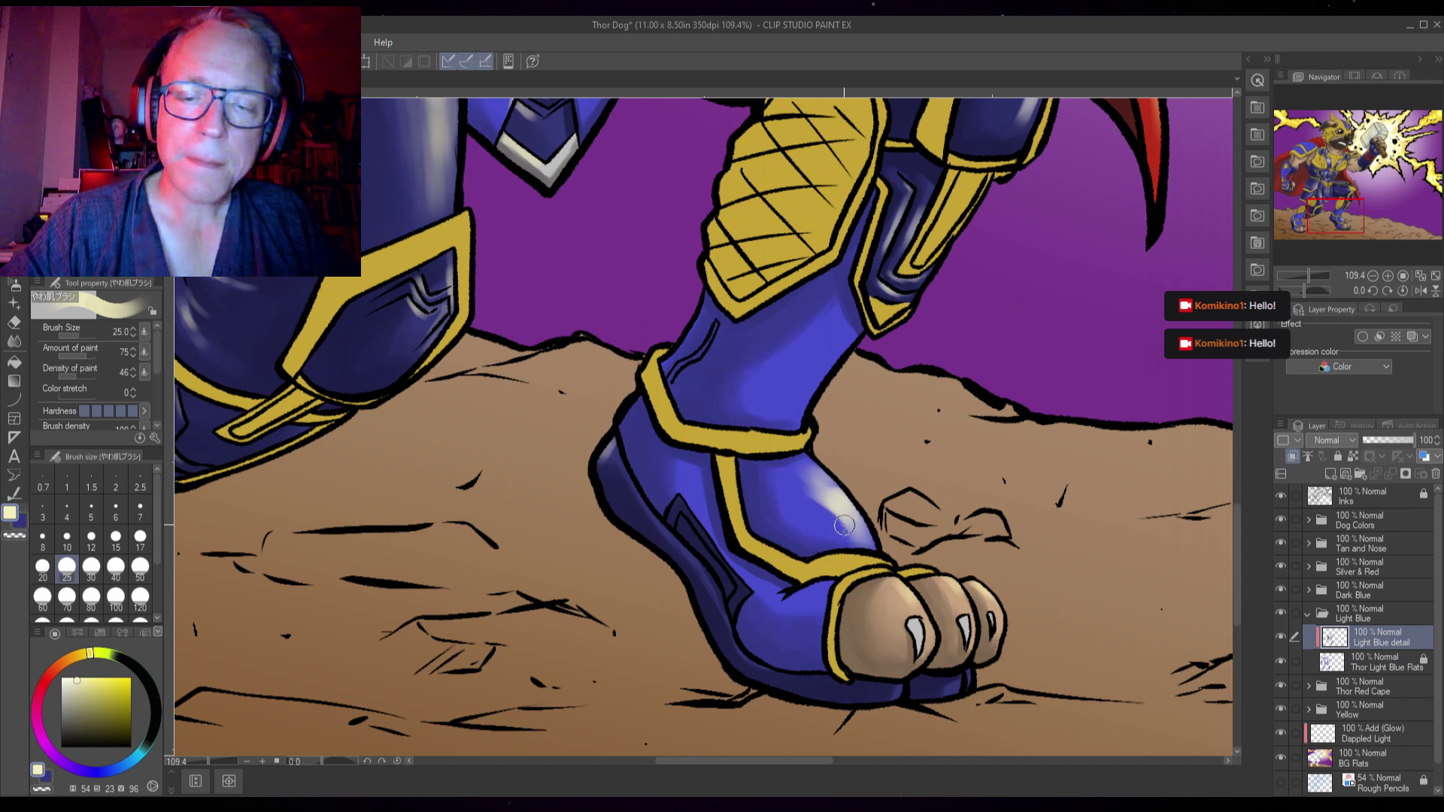
{"action": "key", "text": "bracketright"}
{"action": "key", "text": "bracketright"}
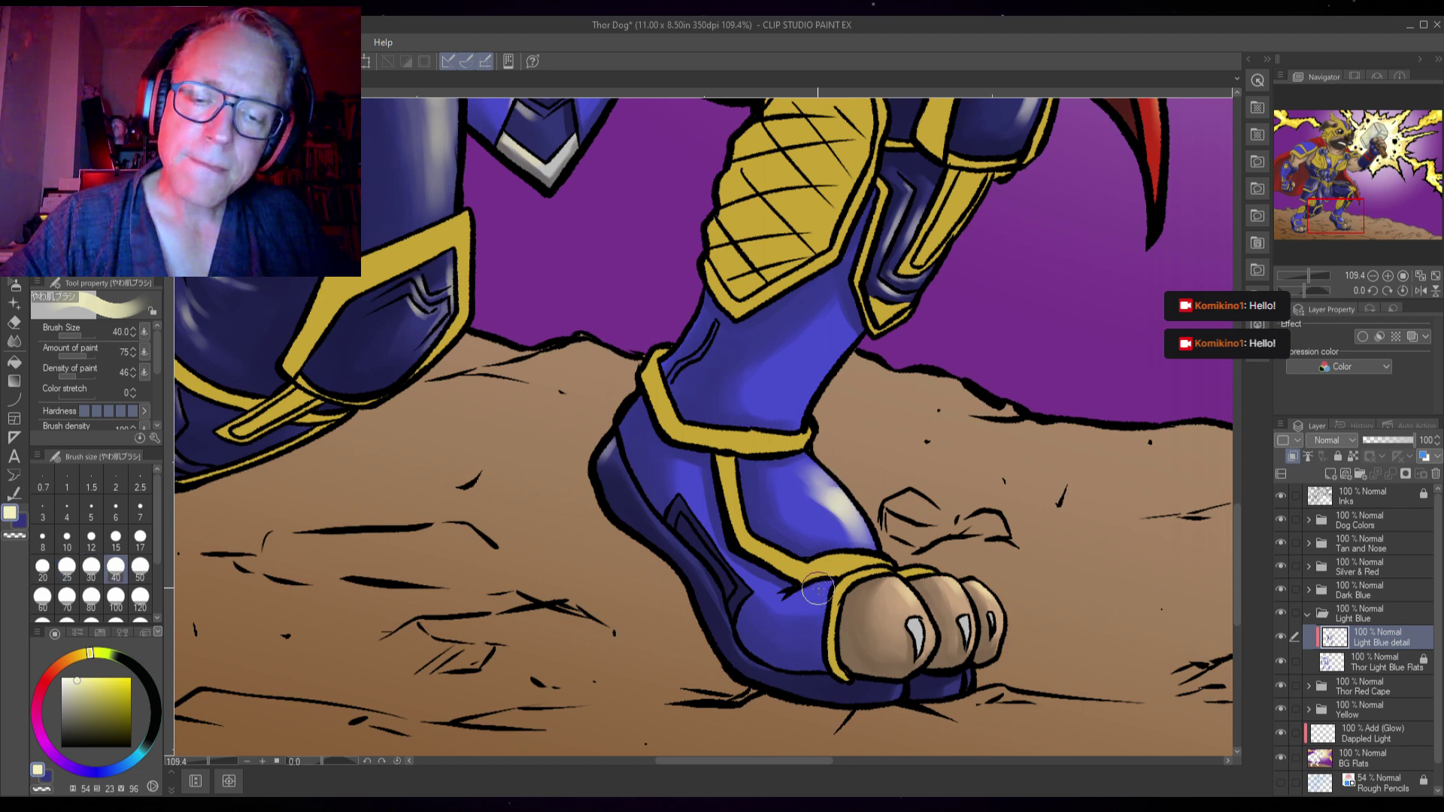
{"action": "key", "text": "bracketleft"}
{"action": "key", "text": "bracketleft"}
{"action": "key", "text": "bracketleft"}
{"action": "key", "text": "bracketleft"}
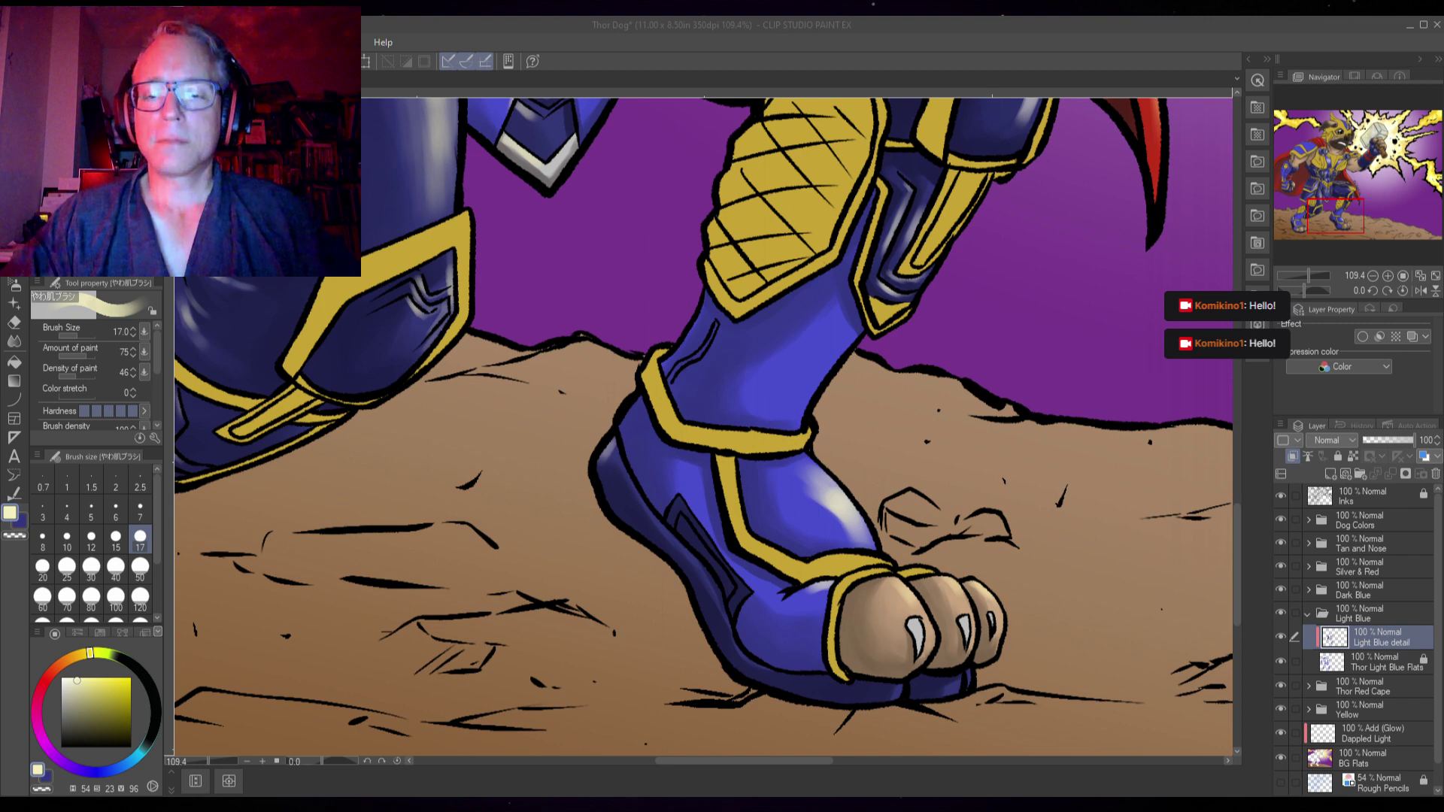
{"action": "mouse_move", "coordinate": [832, 517]}
{"action": "left_mouse_down"}
{"action": "mouse_move", "coordinate": [797, 485]}
{"action": "mouse_move", "coordinate": [842, 529]}
{"action": "left_mouse_up"}
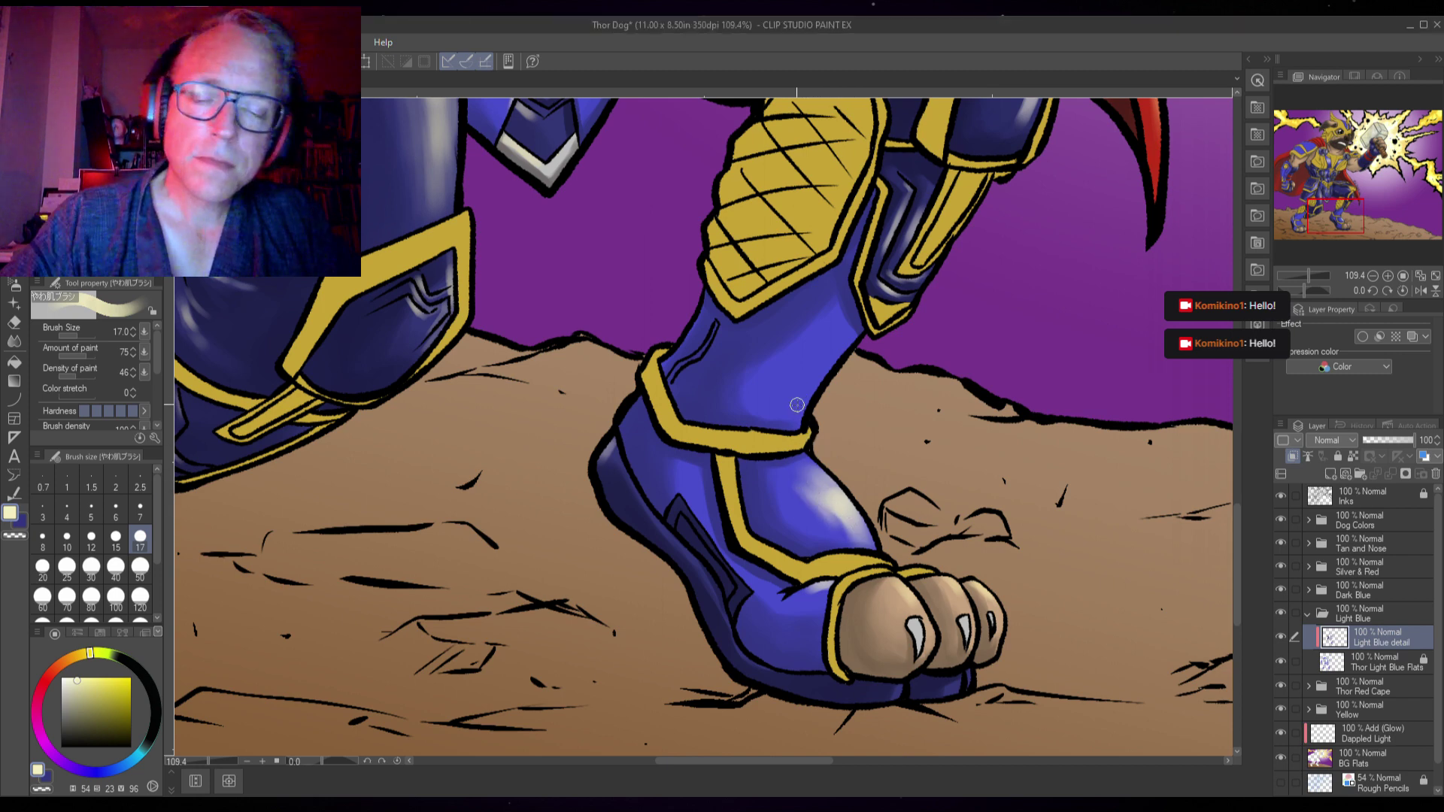
- Blend the inner edge of the far foot's highlight with a sampled lavender-blue at brush size 40
{"action": "left_click", "coordinate": [822, 498], "text": "alt"}
{"action": "mouse_move", "coordinate": [822, 498]}
{"action": "left_mouse_down"}
{"action": "mouse_move", "coordinate": [801, 493]}
{"action": "mouse_move", "coordinate": [812, 512]}
{"action": "mouse_move", "coordinate": [790, 496]}
{"action": "mouse_move", "coordinate": [803, 514]}
{"action": "left_mouse_up"}
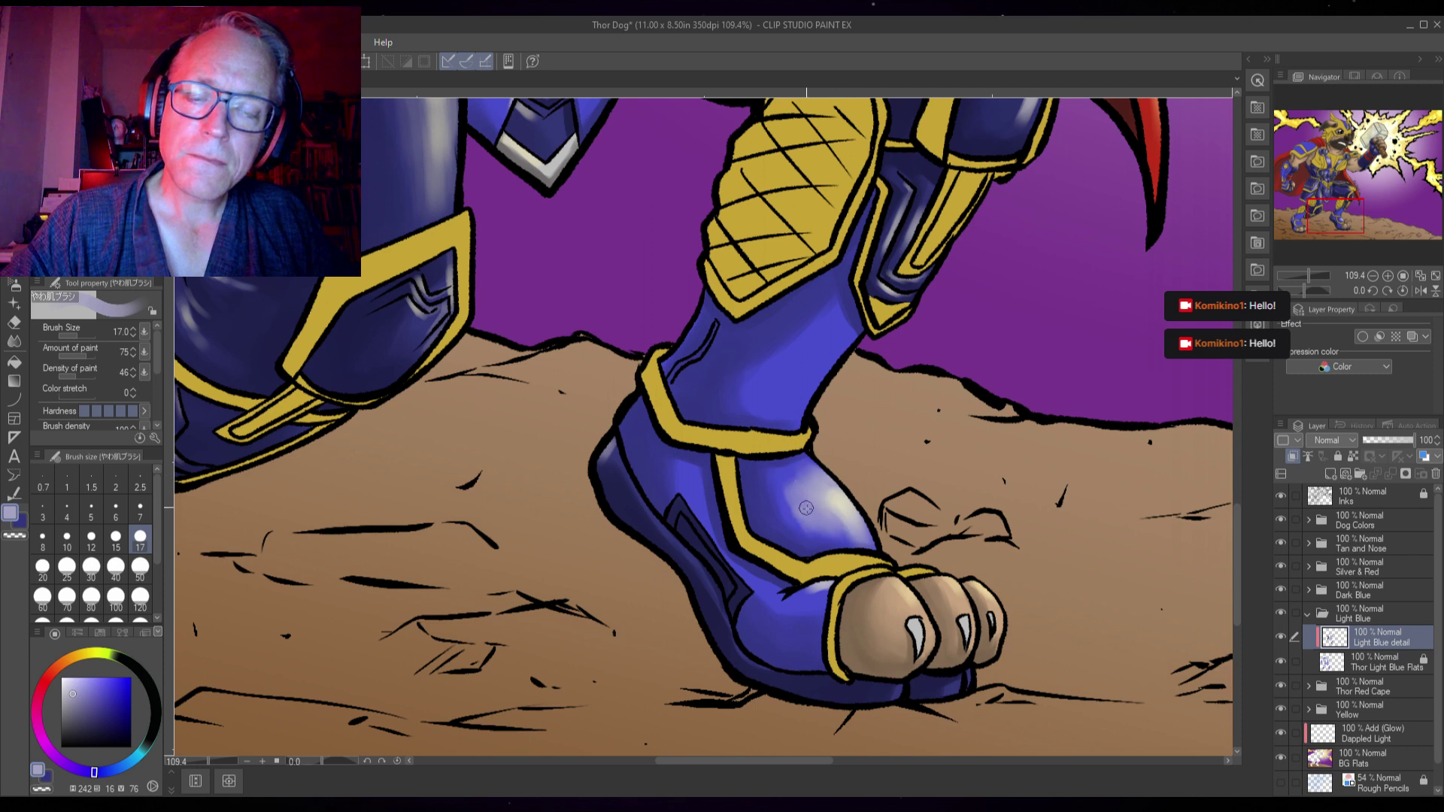
{"action": "key", "text": "bracketright"}
{"action": "key", "text": "bracketright"}
{"action": "key", "text": "bracketright"}
{"action": "key", "text": "bracketright"}
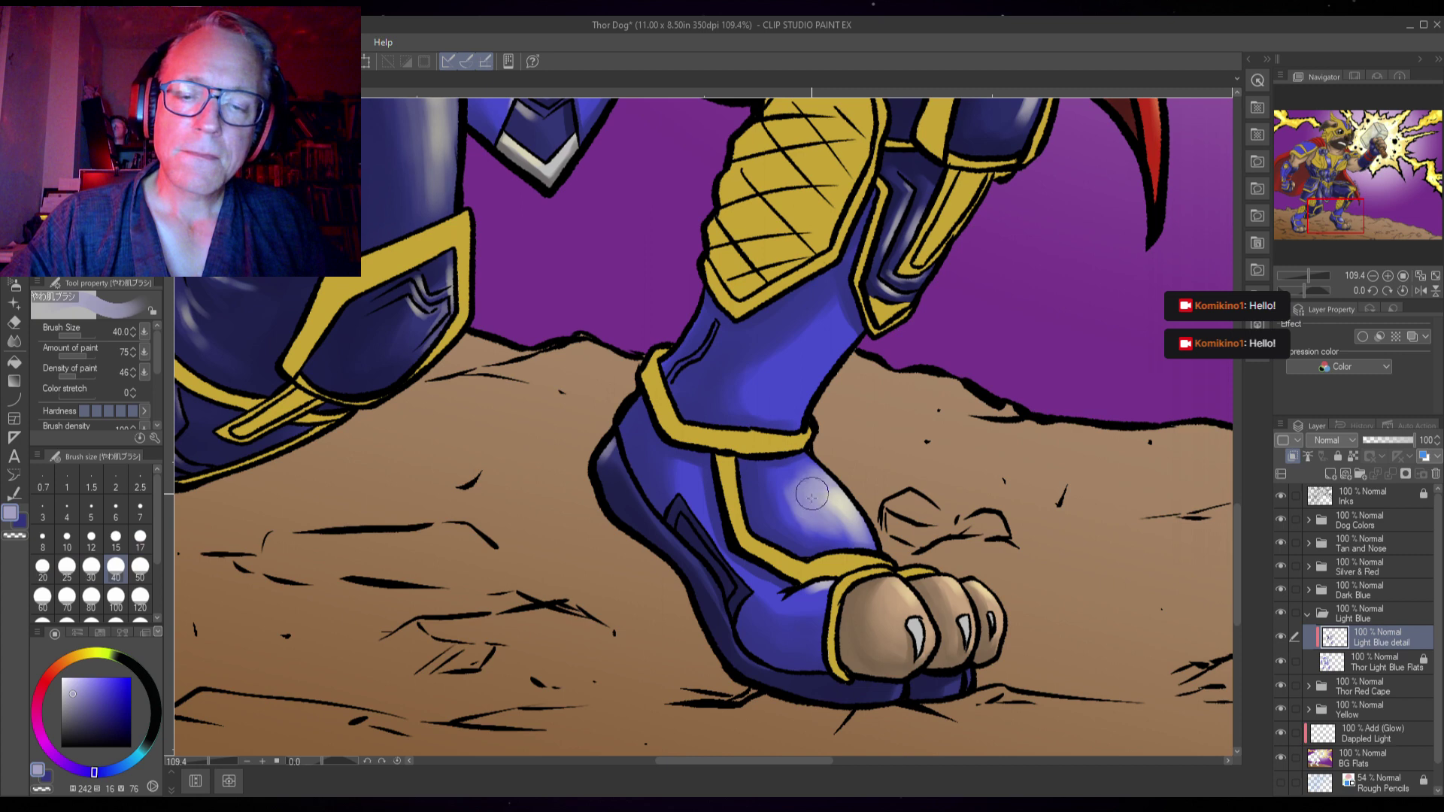
{"action": "left_click_drag", "start_coordinate": [811, 495], "coordinate": [815, 473]}
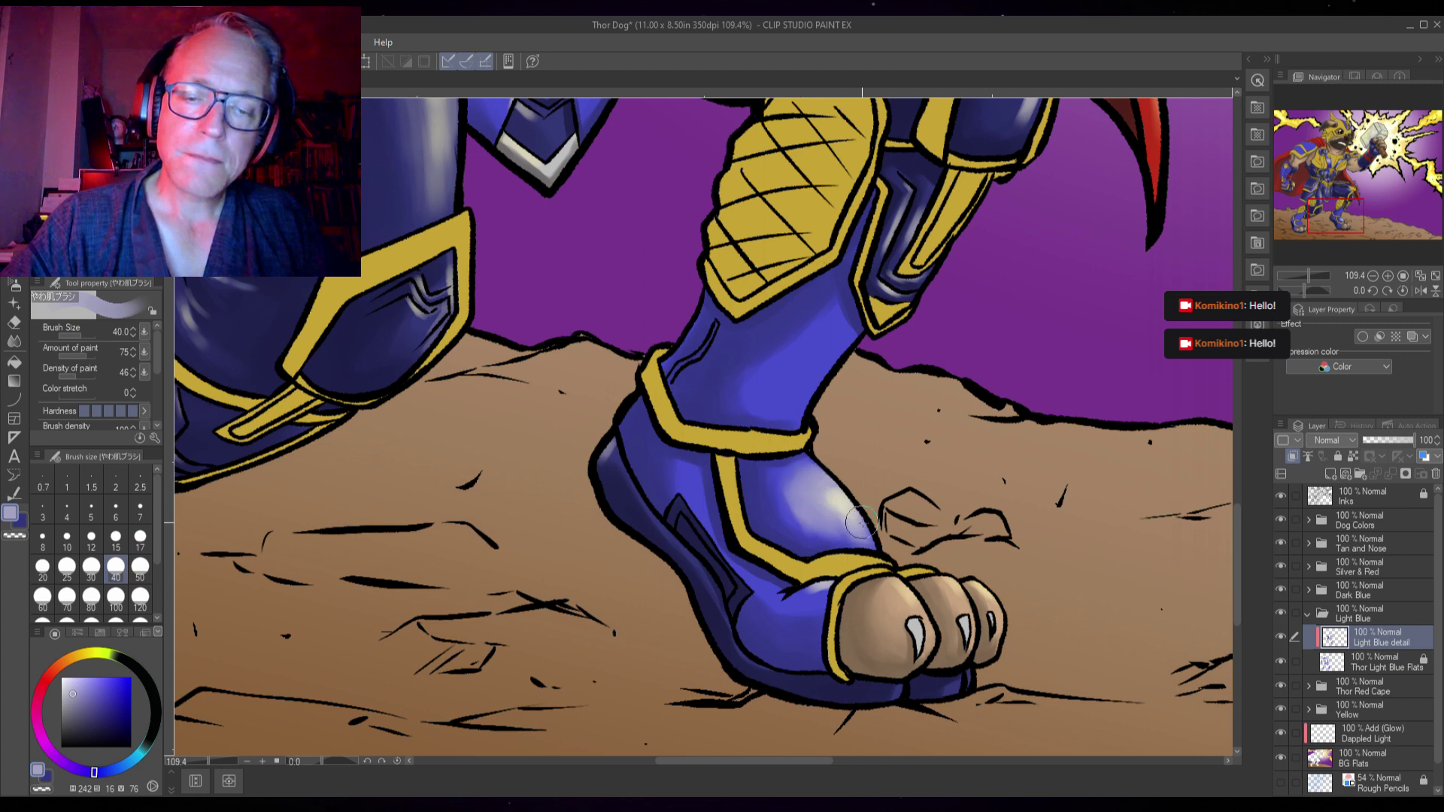
- Soften the far foot's highlight with sampled off-white and sampled blue, reducing the brush to size 25
{"action": "left_click", "coordinate": [842, 490], "text": "alt"}
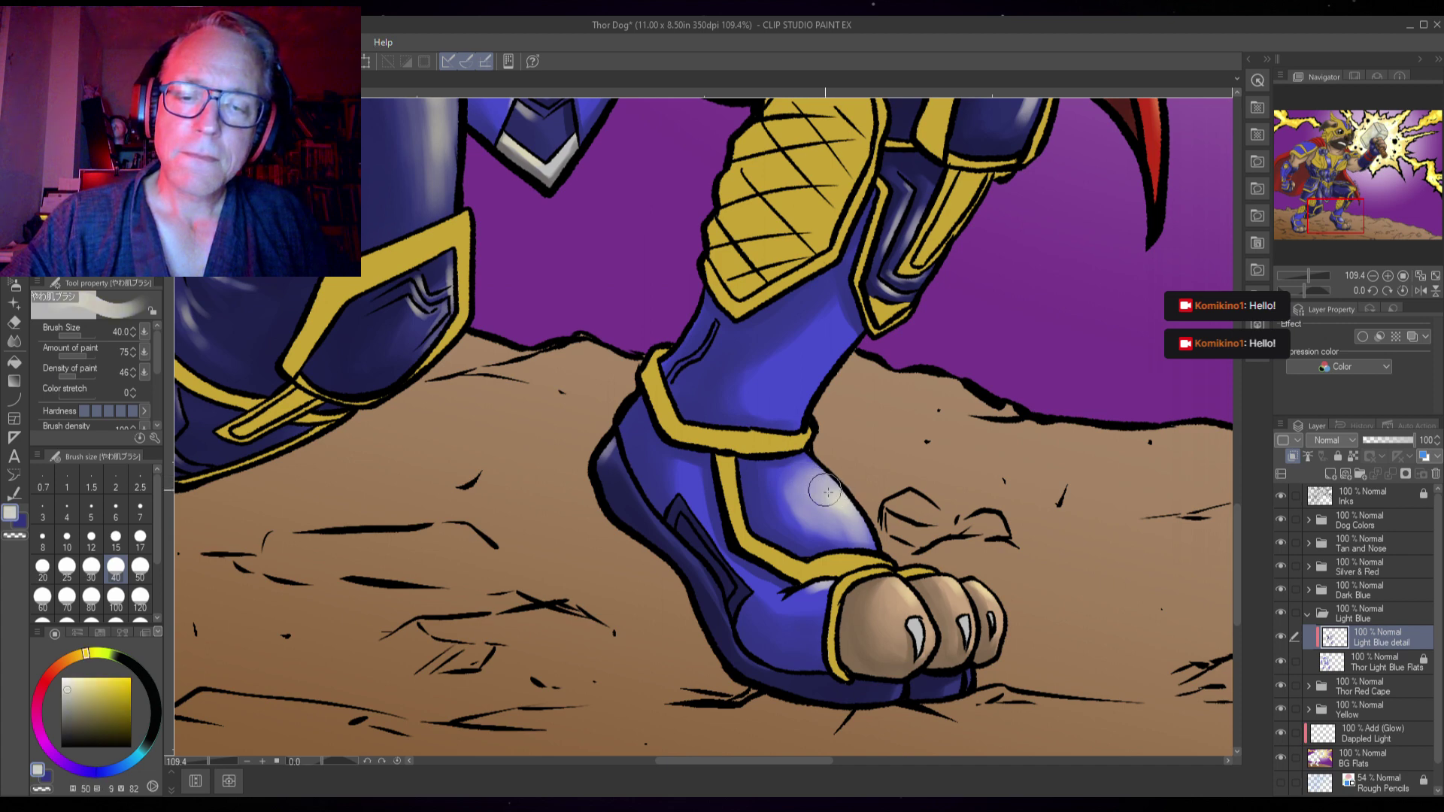
{"action": "mouse_move", "coordinate": [811, 488]}
{"action": "left_mouse_down"}
{"action": "mouse_move", "coordinate": [854, 529]}
{"action": "mouse_move", "coordinate": [855, 501]}
{"action": "mouse_move", "coordinate": [868, 538]}
{"action": "mouse_move", "coordinate": [806, 430]}
{"action": "mouse_move", "coordinate": [848, 516]}
{"action": "left_mouse_up"}
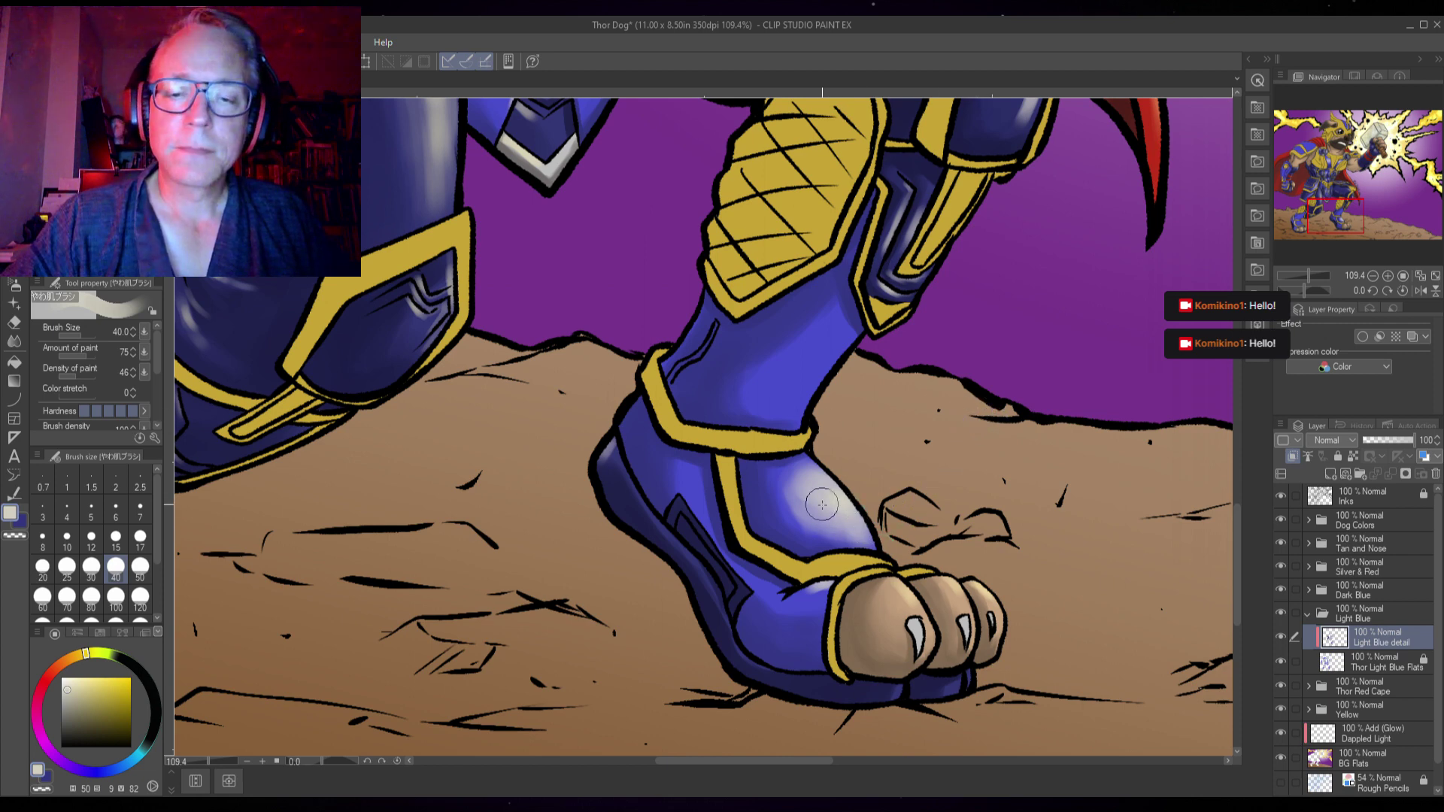
{"action": "left_click", "coordinate": [799, 506], "text": "alt"}
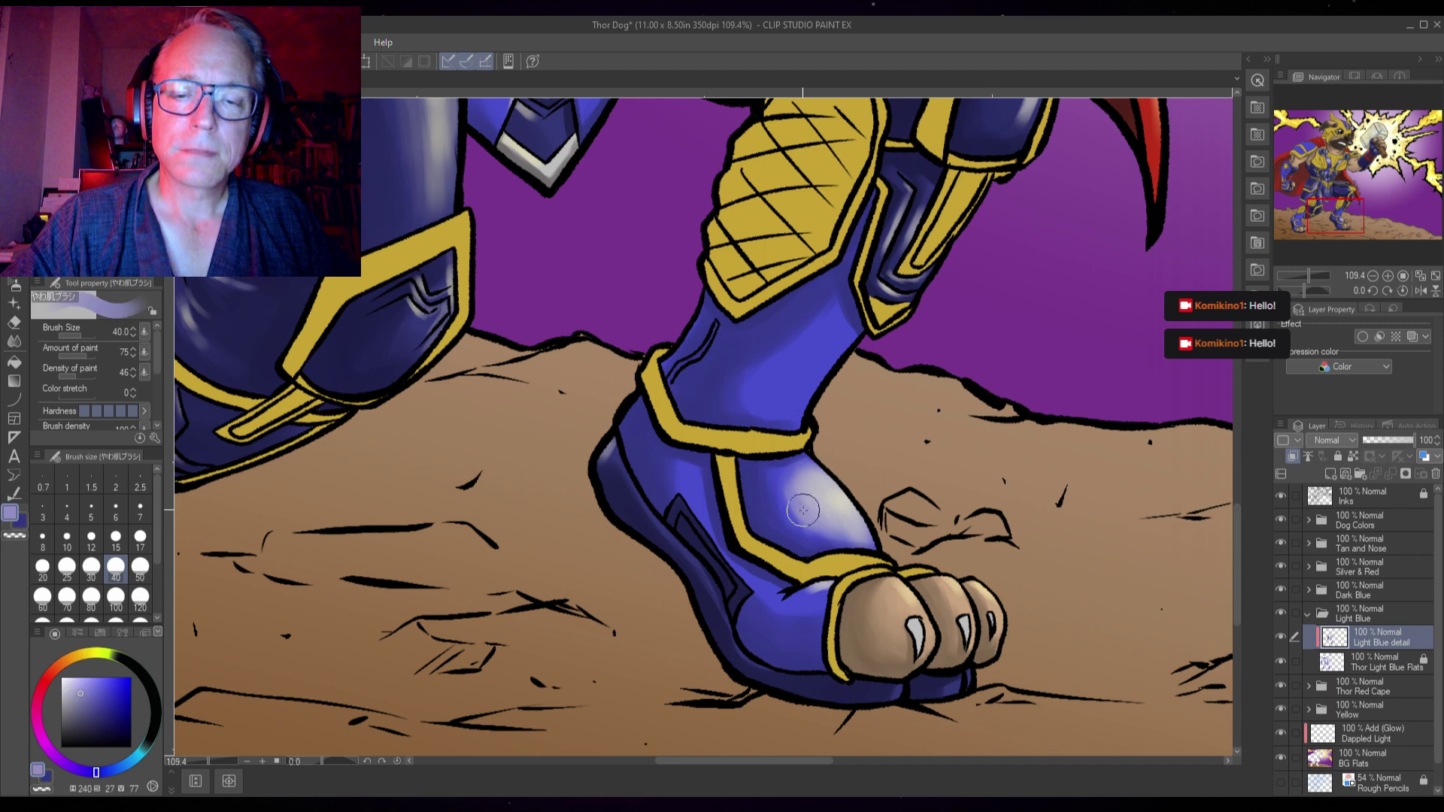
{"action": "key", "text": "bracketleft"}
{"action": "key", "text": "bracketleft"}
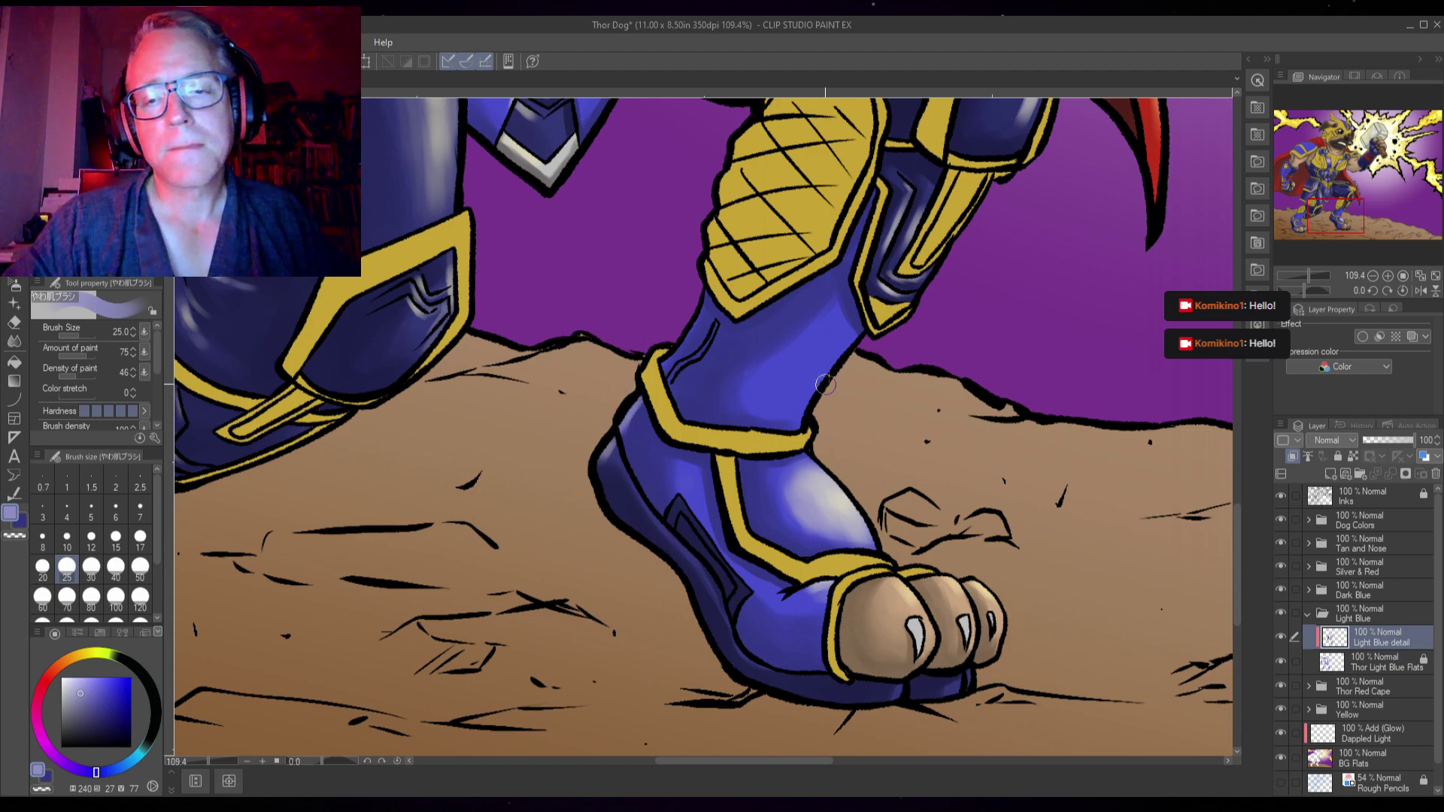
- Go to the unshaded boot of the other leg, set the drawing color to pale cream, and save the illustration
{"action": "scroll", "coordinate": [850, 361], "scroll_direction": "up", "scroll_amount": 3}
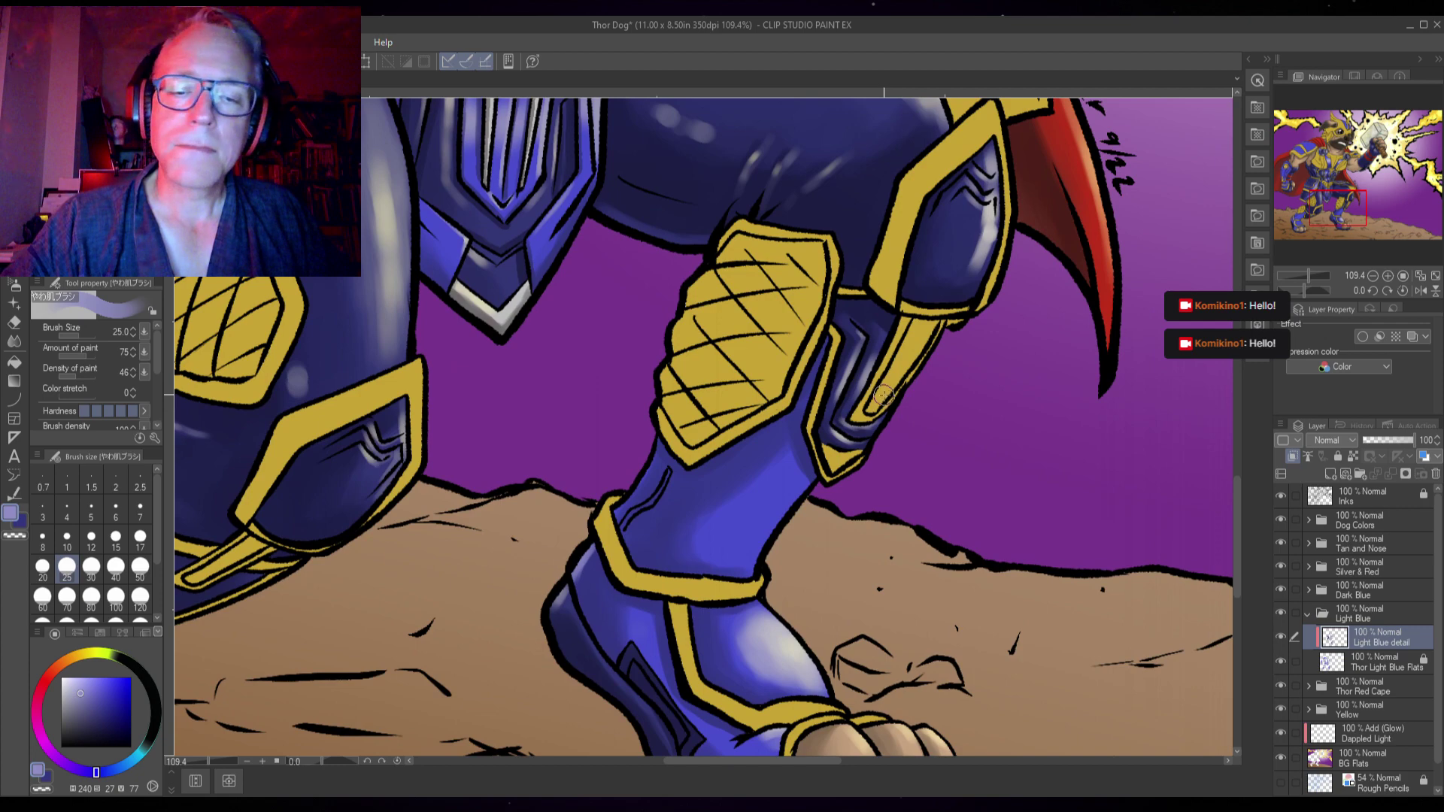
{"action": "scroll", "coordinate": [870, 509], "scroll_direction": "down", "scroll_amount": 5}
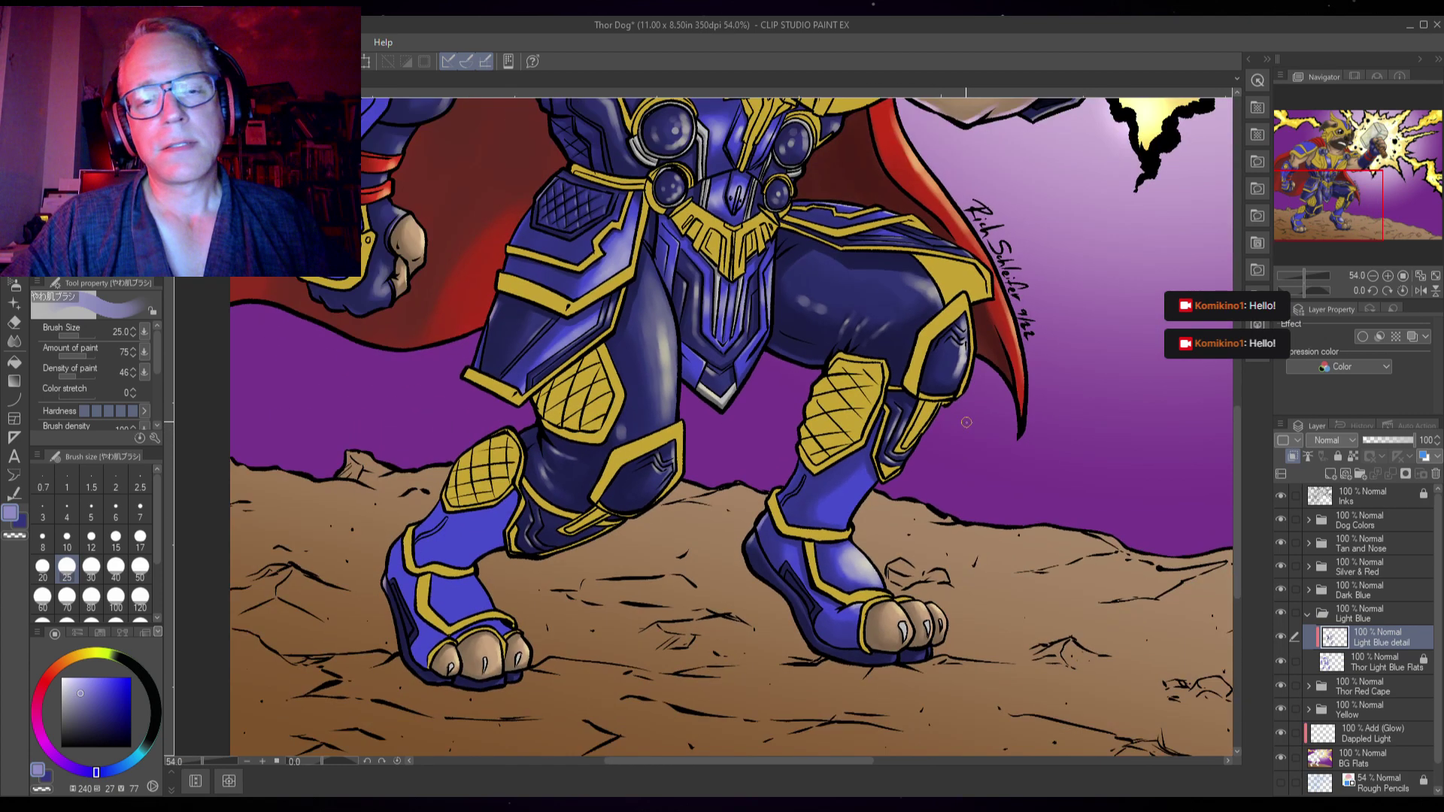
{"action": "scroll", "coordinate": [966, 423], "scroll_direction": "up", "scroll_amount": 1}
{"action": "left_click_drag", "start_coordinate": [554, 547], "coordinate": [817, 555]}
{"action": "mouse_move", "coordinate": [846, 270]}
{"action": "left_mouse_down"}
{"action": "mouse_move", "coordinate": [797, 451]}
{"action": "mouse_move", "coordinate": [832, 417]}
{"action": "mouse_move", "coordinate": [843, 91]}
{"action": "mouse_move", "coordinate": [624, 248]}
{"action": "mouse_move", "coordinate": [669, 582]}
{"action": "mouse_move", "coordinate": [714, 582]}
{"action": "mouse_move", "coordinate": [765, 638]}
{"action": "mouse_move", "coordinate": [841, 279]}
{"action": "left_mouse_up"}
{"action": "left_click_drag", "start_coordinate": [689, 504], "coordinate": [693, 471]}
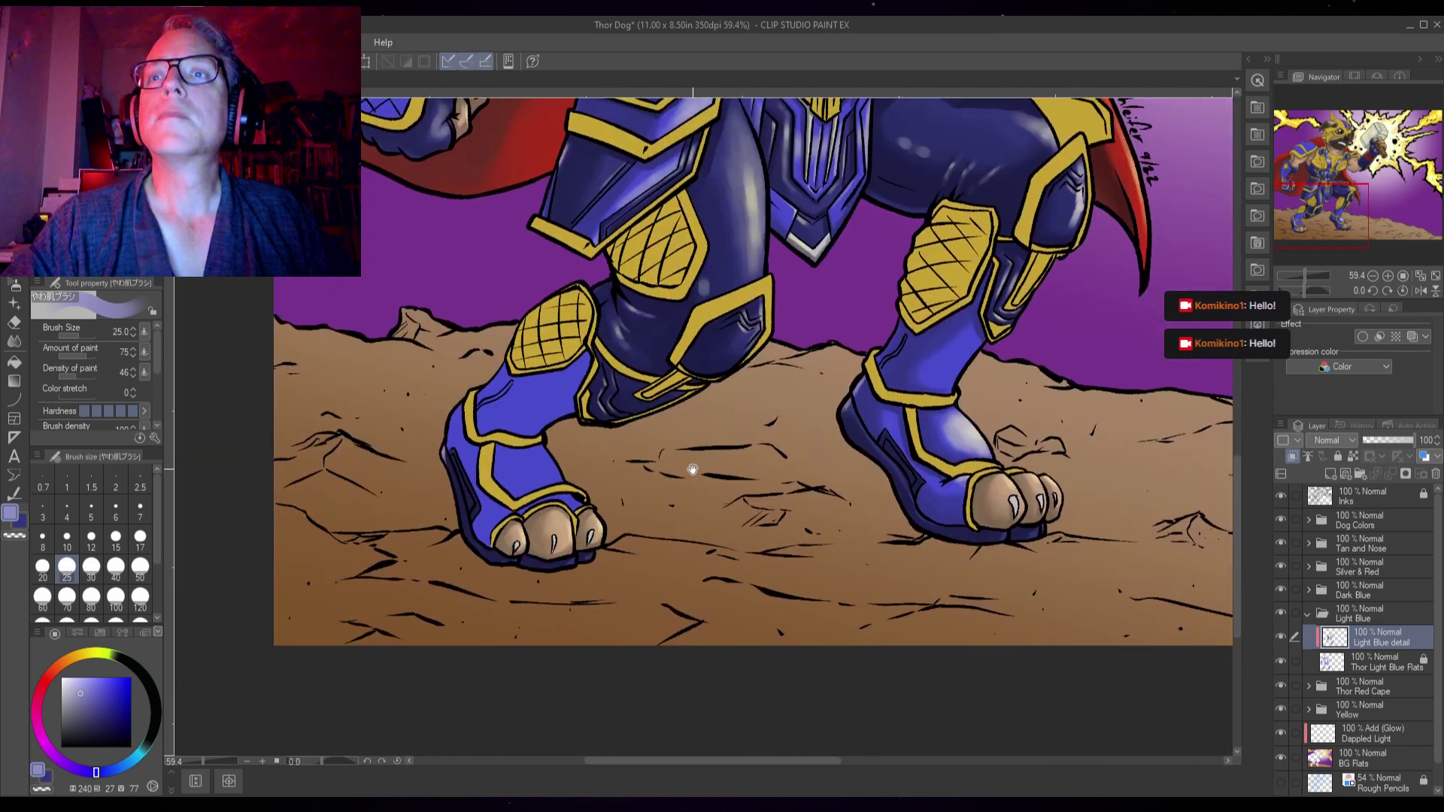
{"action": "scroll", "coordinate": [527, 436], "scroll_direction": "up", "scroll_amount": 5}
{"action": "scroll", "coordinate": [506, 409], "scroll_direction": "up", "scroll_amount": 1}
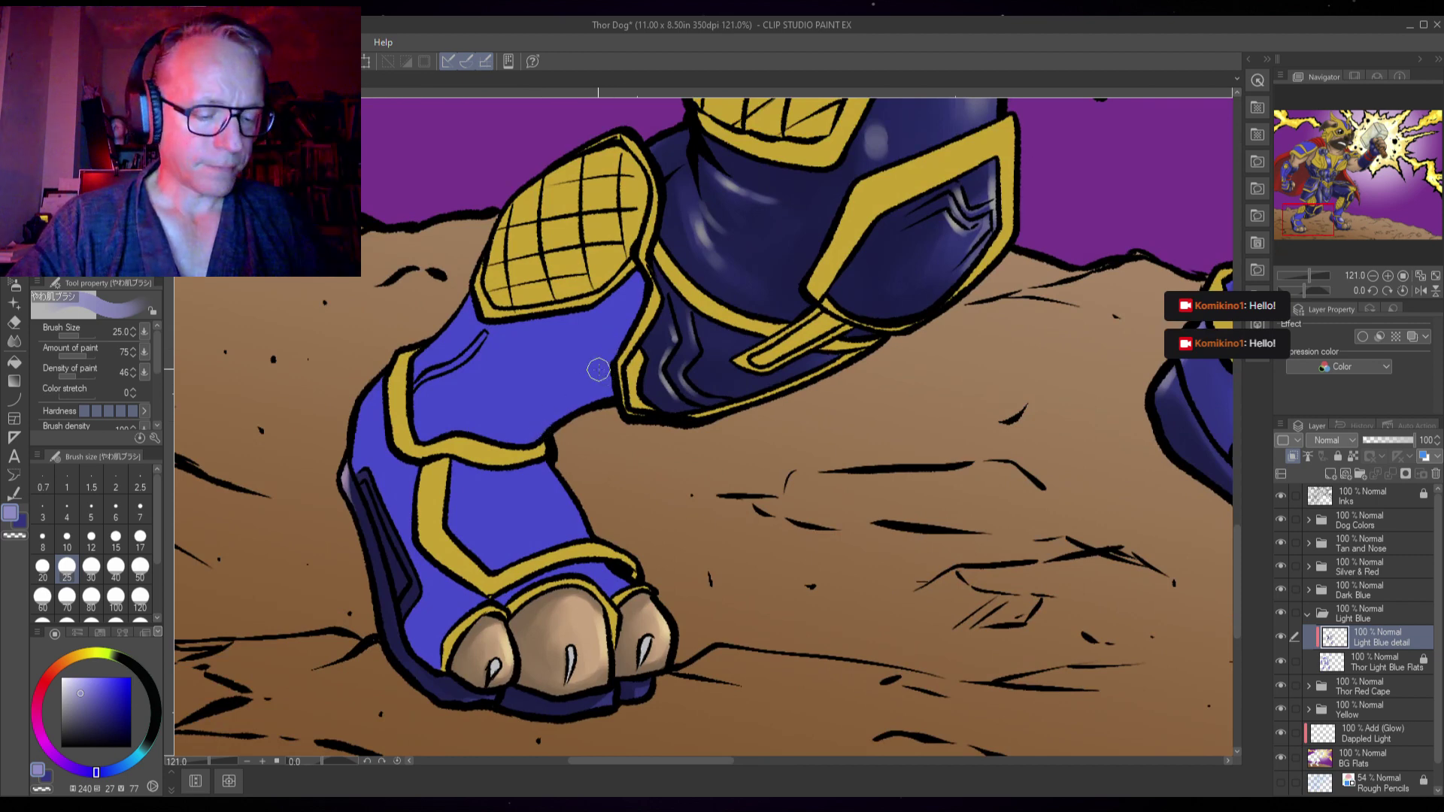
{"action": "left_click", "coordinate": [92, 655]}
{"action": "left_click", "coordinate": [78, 682]}
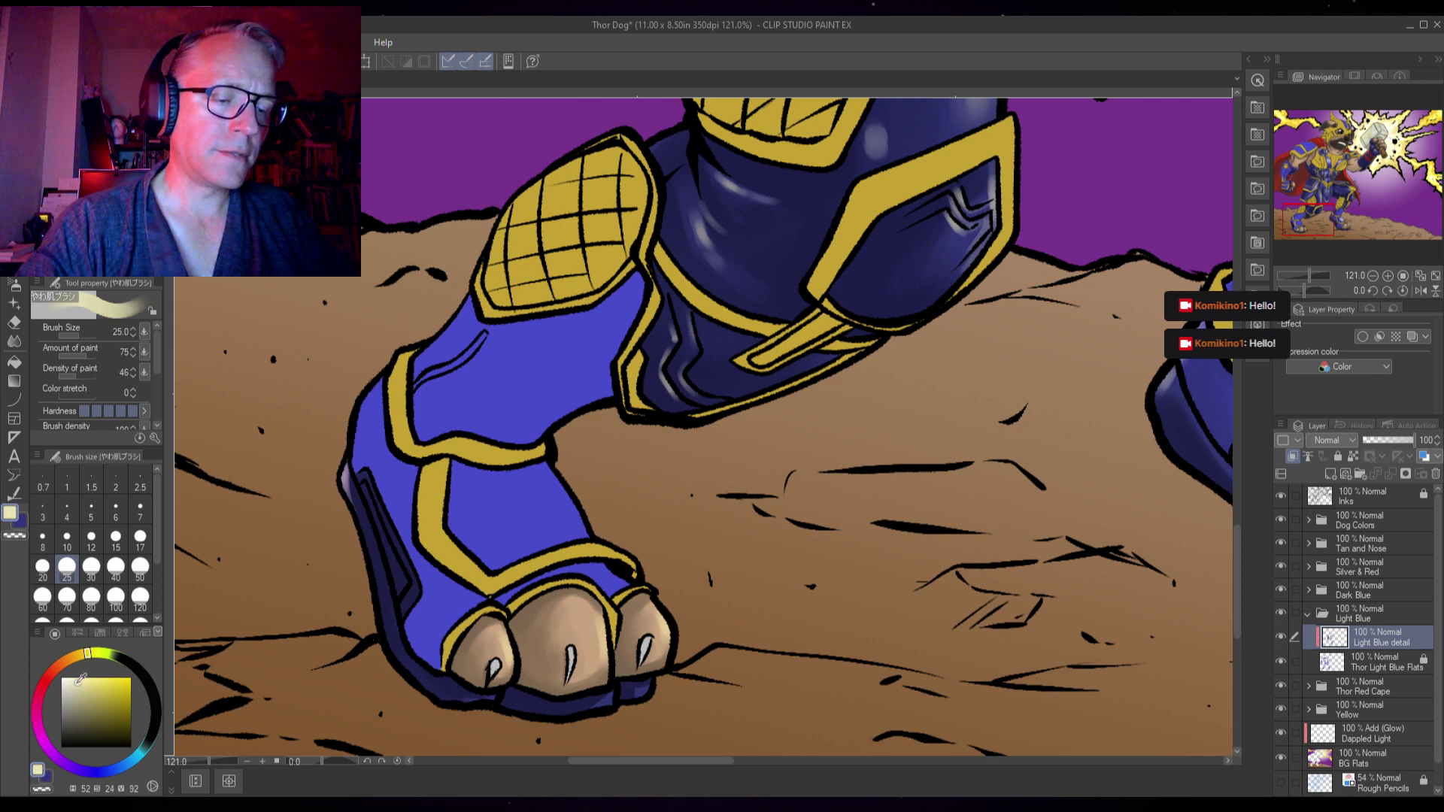
{"action": "key", "text": "ctrl+s"}
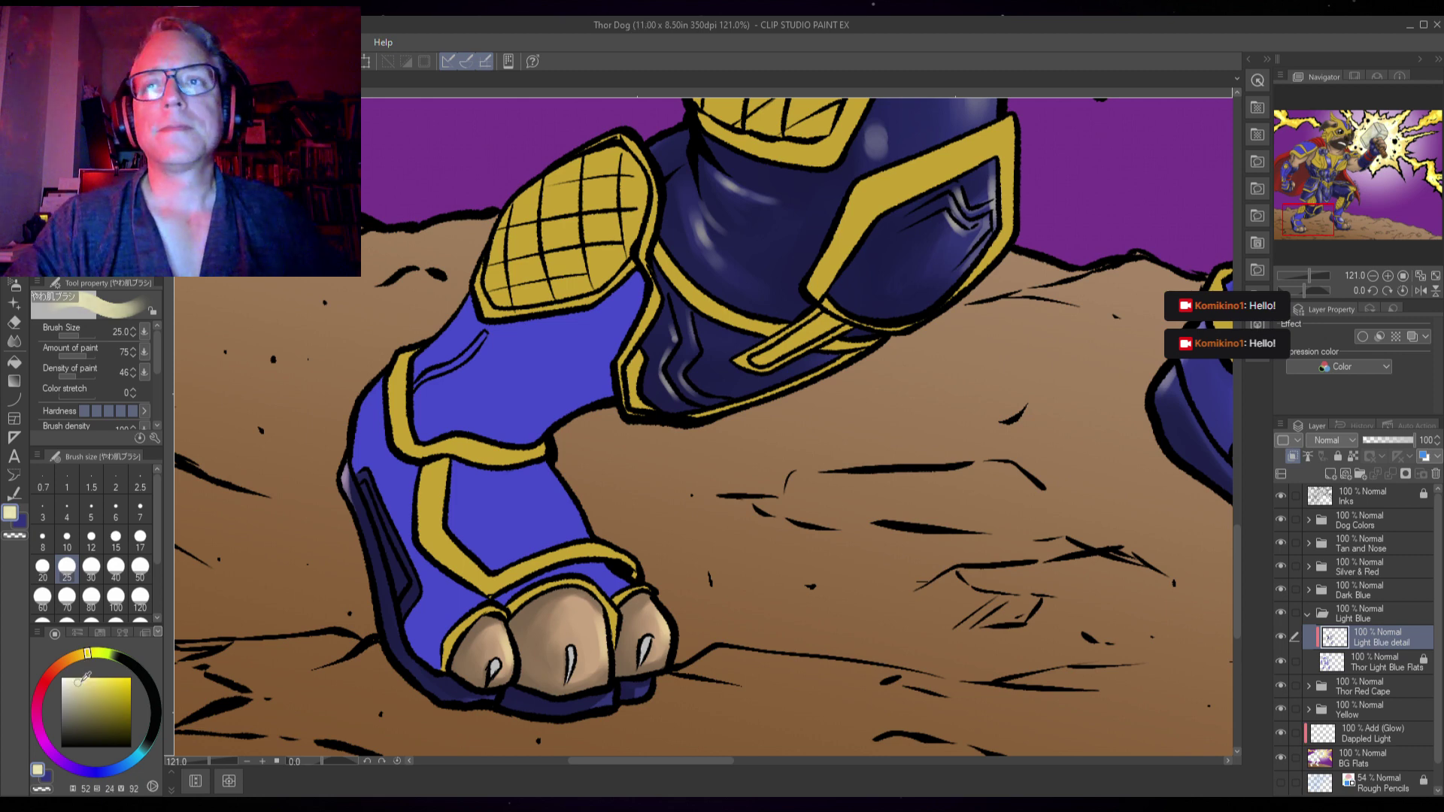
- Shade the near boot's outer side, gold trim edge and area above the toes with dark blue at brush sizes 25, 30 and 20
{"action": "left_click", "coordinate": [541, 499], "text": "alt"}
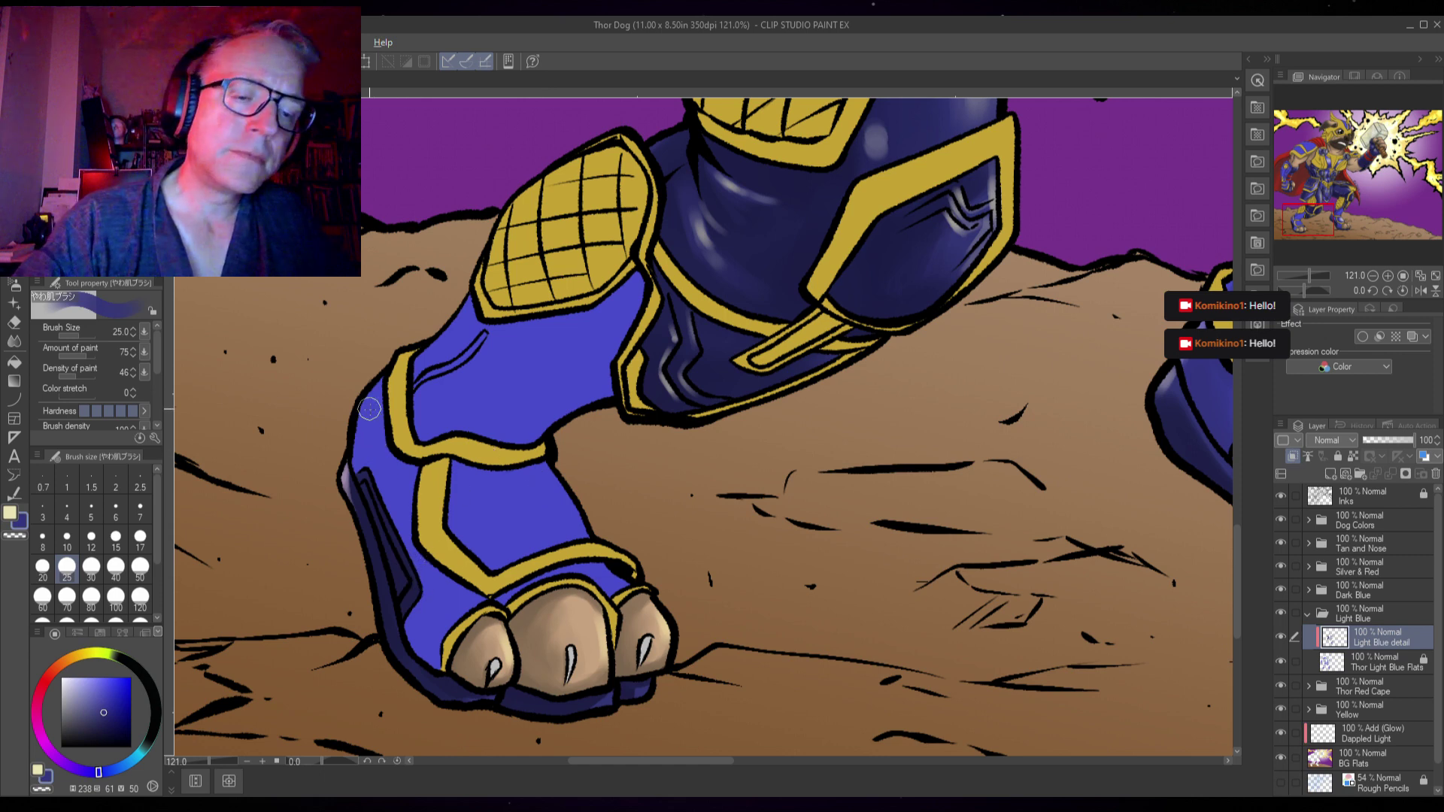
{"action": "mouse_move", "coordinate": [367, 409]}
{"action": "left_mouse_down"}
{"action": "mouse_move", "coordinate": [366, 535]}
{"action": "mouse_move", "coordinate": [399, 618]}
{"action": "left_mouse_up"}
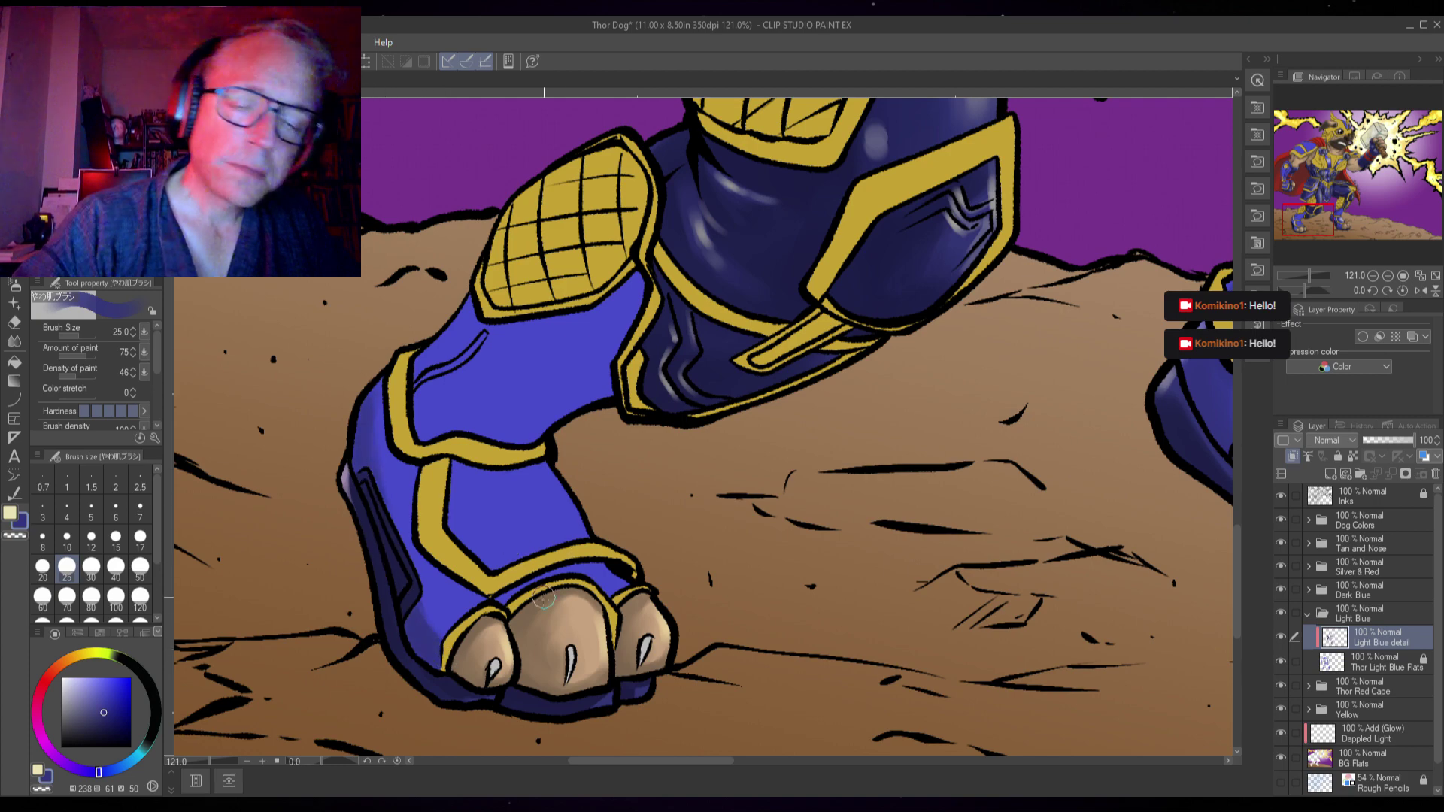
{"action": "scroll", "coordinate": [528, 557], "scroll_direction": "up", "scroll_amount": 2}
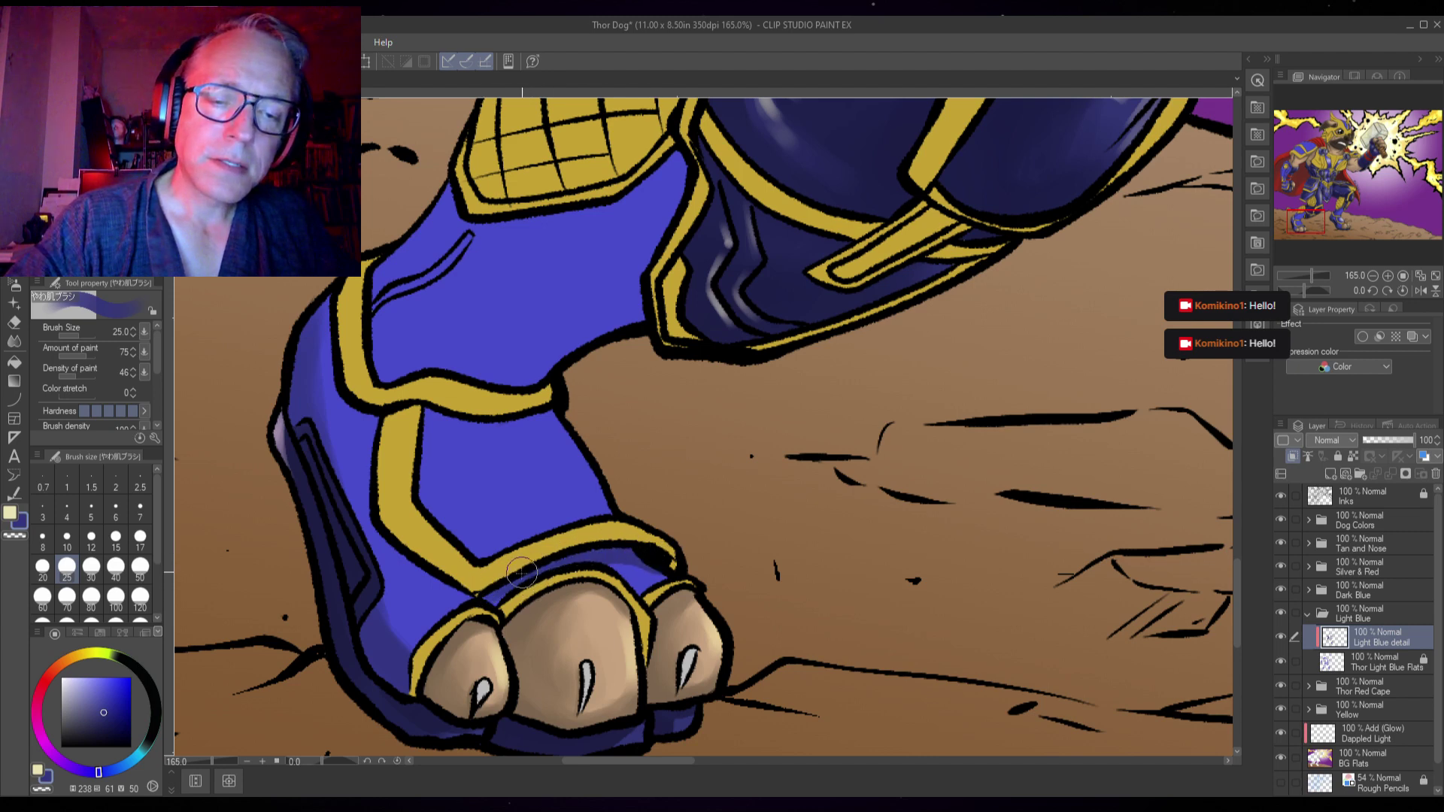
{"action": "key", "text": "["}
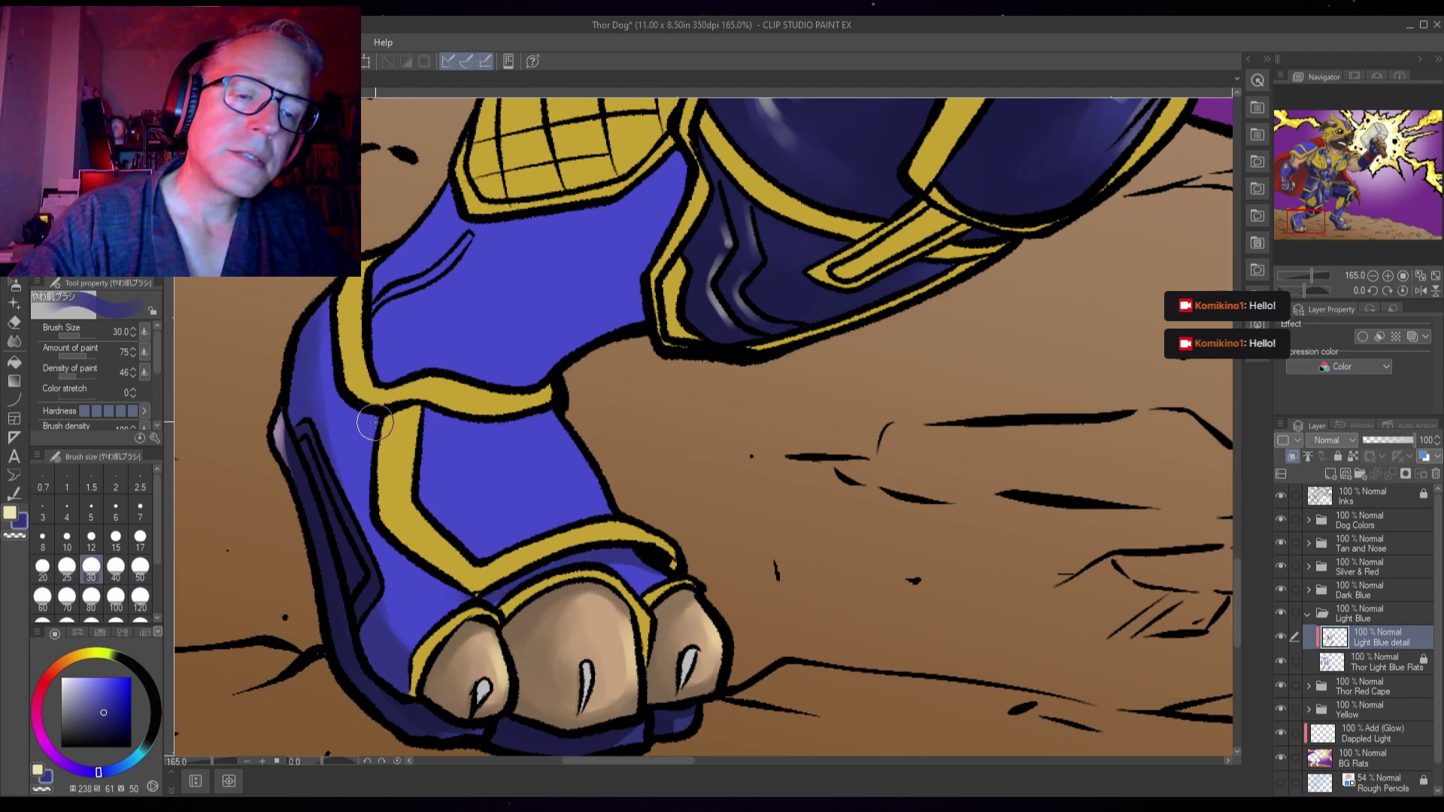
{"action": "mouse_move", "coordinate": [329, 312]}
{"action": "left_mouse_down"}
{"action": "mouse_move", "coordinate": [340, 390]}
{"action": "mouse_move", "coordinate": [378, 431]}
{"action": "mouse_move", "coordinate": [372, 407]}
{"action": "mouse_move", "coordinate": [370, 515]}
{"action": "mouse_move", "coordinate": [433, 575]}
{"action": "left_mouse_up"}
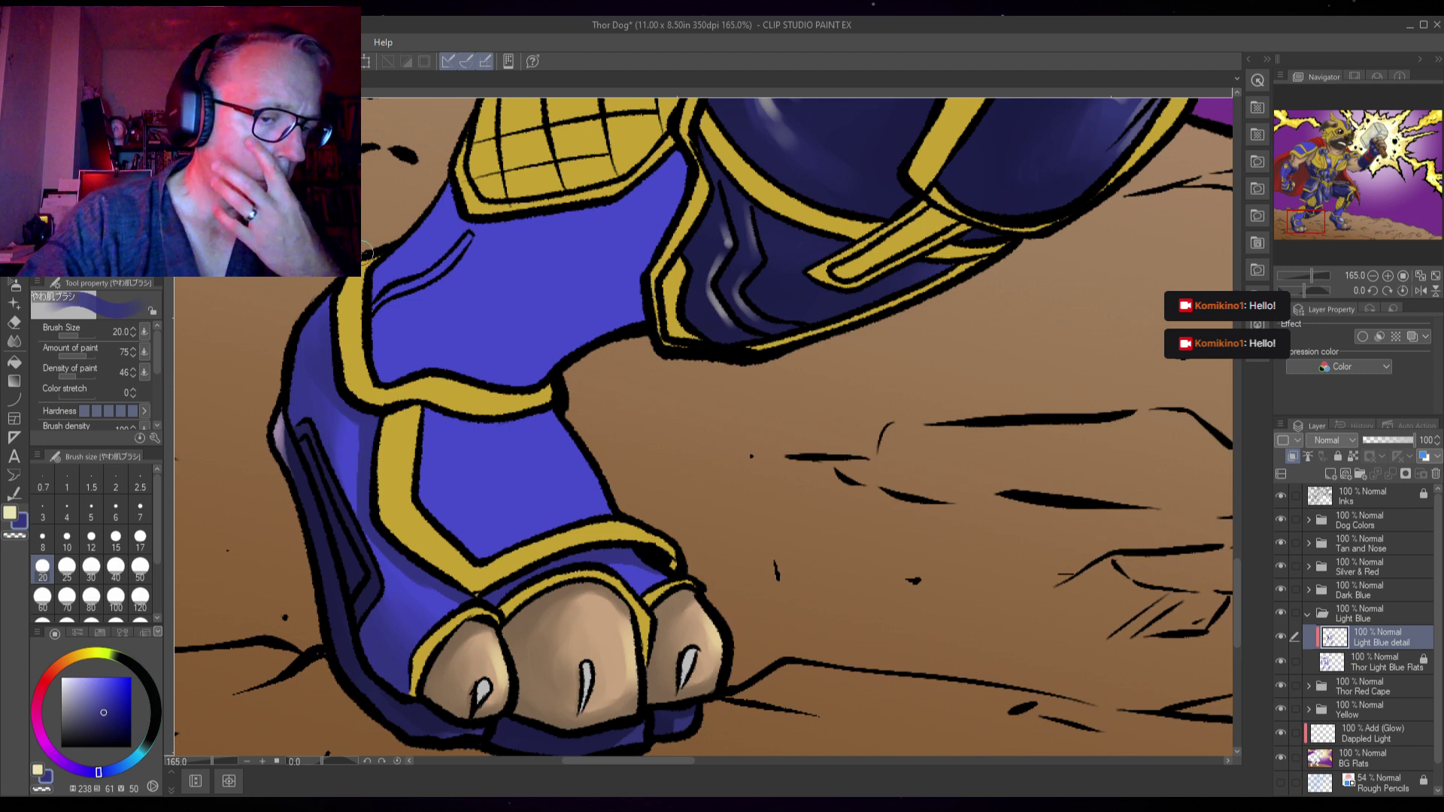
- Paint a thin pale cream highlight on the near boot's upper outer edge at brush size 10
{"action": "key", "text": "x"}
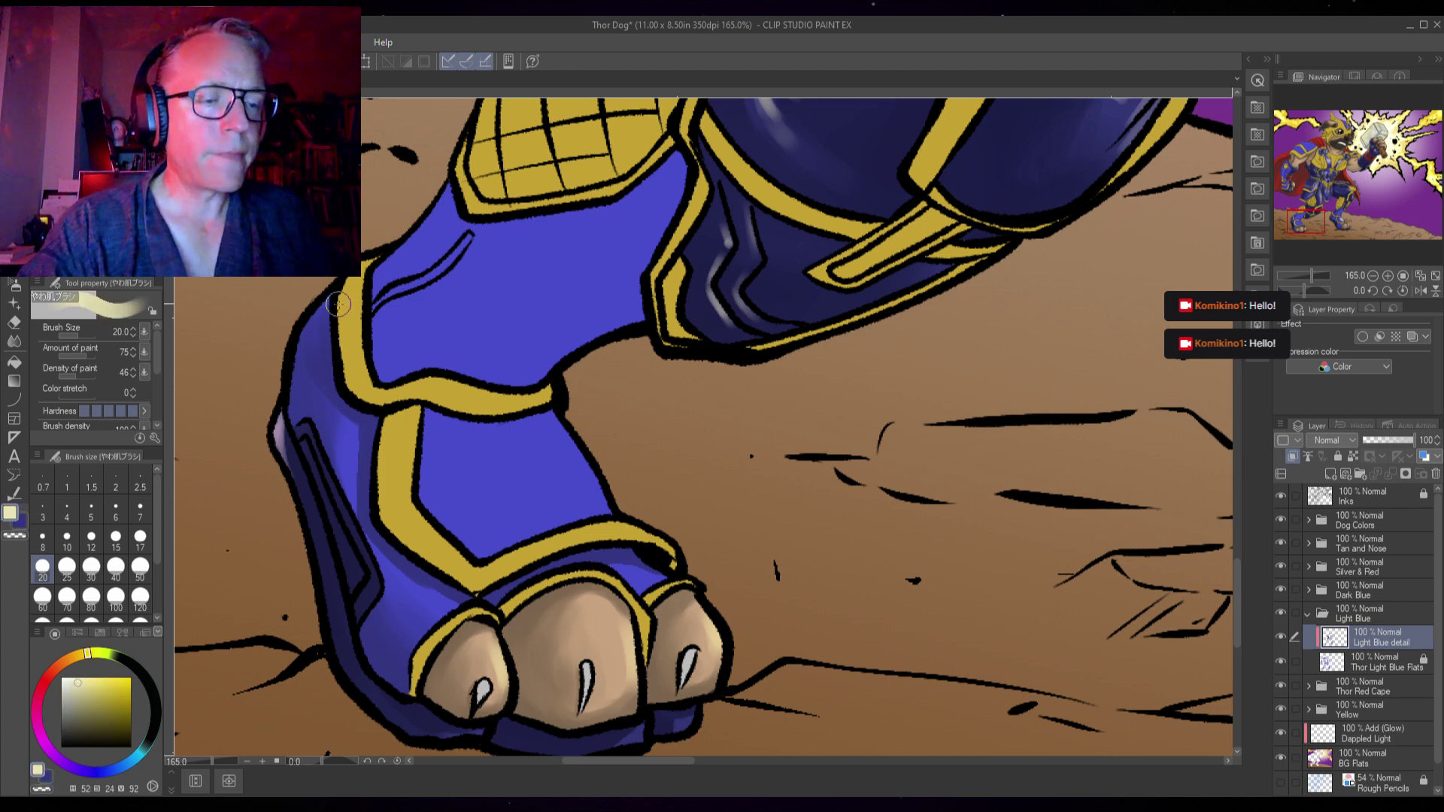
{"action": "key", "text": "bracketleft"}
{"action": "key", "text": "bracketleft"}
{"action": "key", "text": "bracketleft"}
{"action": "key", "text": "bracketleft"}
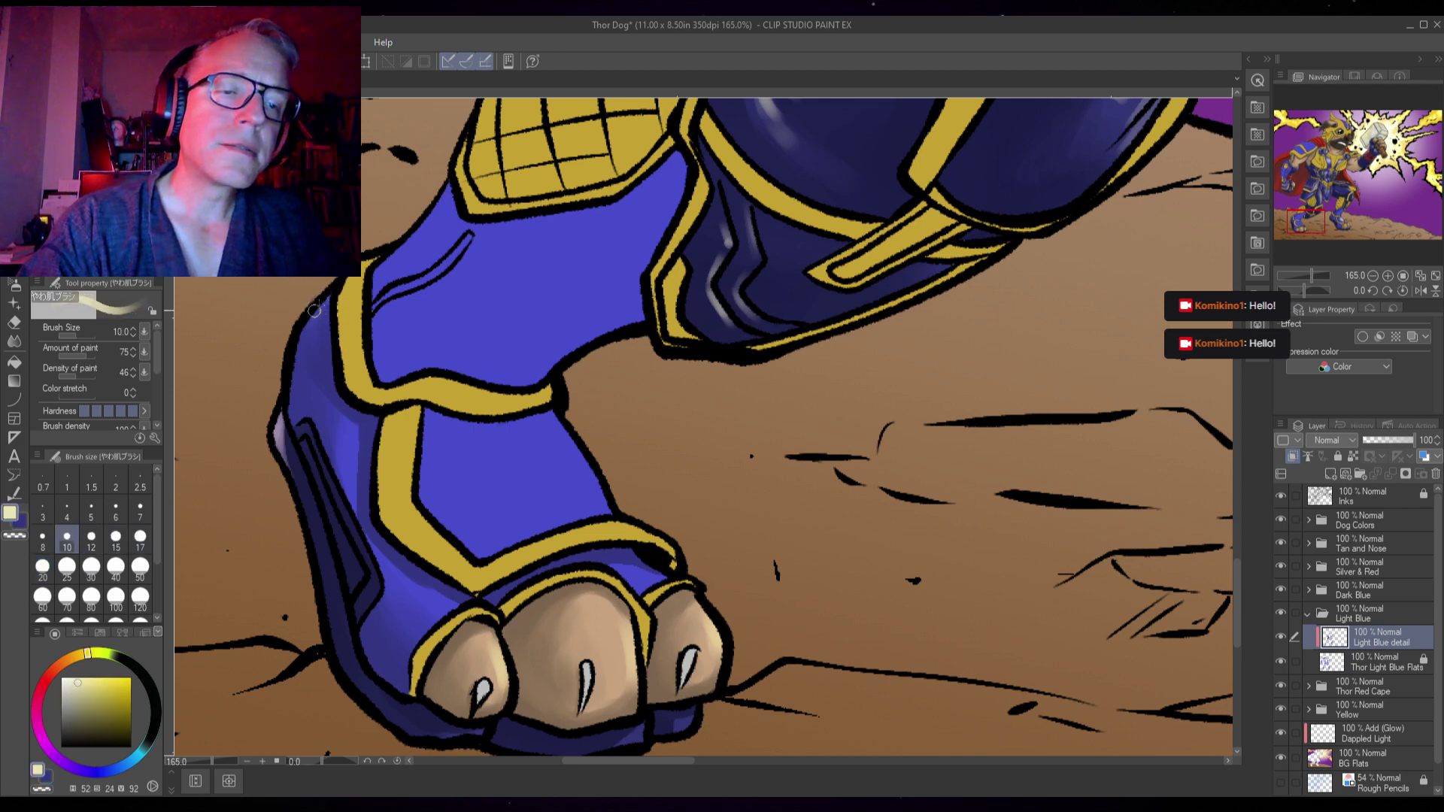
{"action": "left_click_drag", "start_coordinate": [316, 313], "coordinate": [302, 336]}
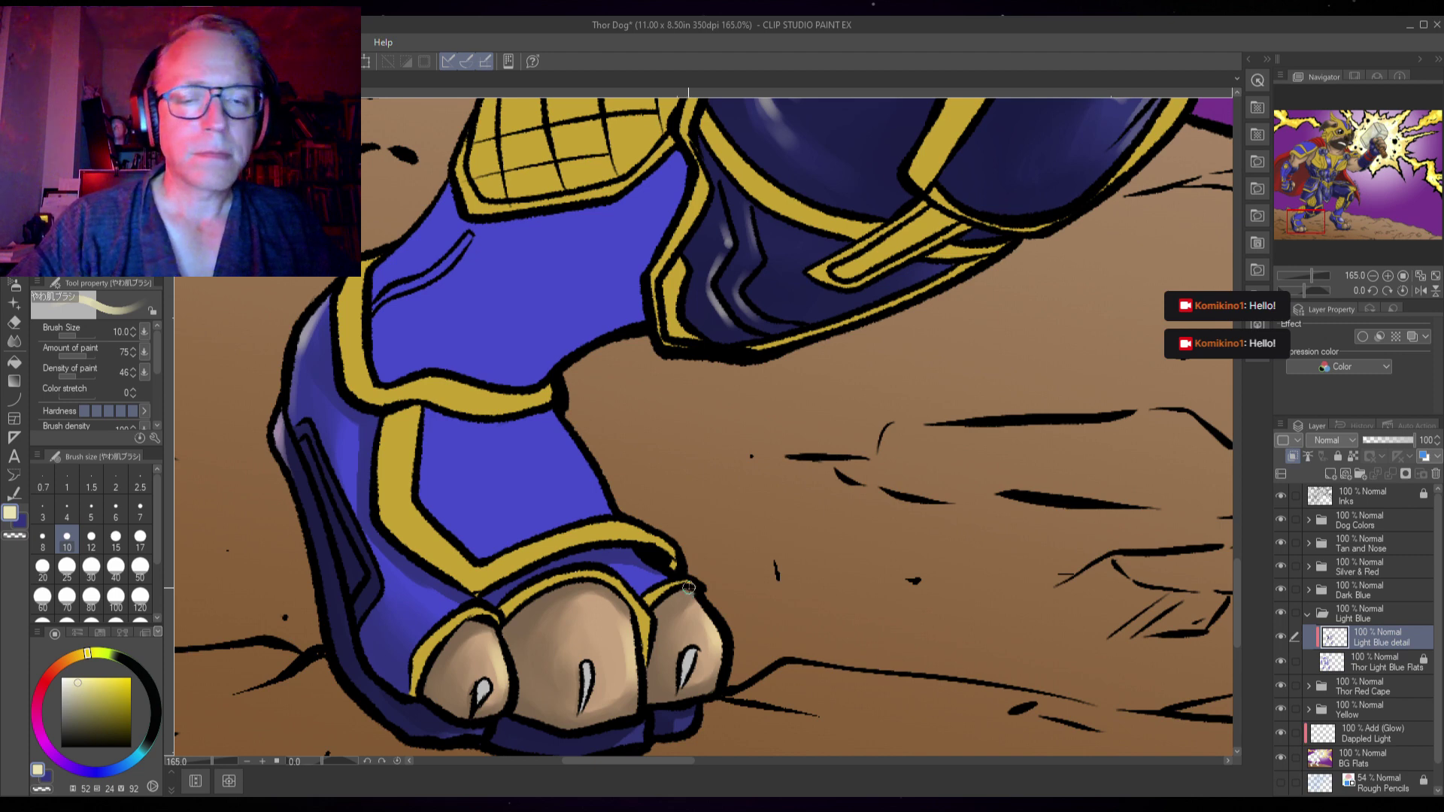
- Paint a pale cream highlight on the front of the near foot's upper panel at brush sizes 25 and 40
{"action": "key", "text": "bracketright"}
{"action": "key", "text": "bracketright"}
{"action": "key", "text": "bracketright"}
{"action": "key", "text": "bracketright"}
{"action": "key", "text": "bracketright"}
{"action": "key", "text": "bracketright"}
{"action": "key", "text": "bracketright"}
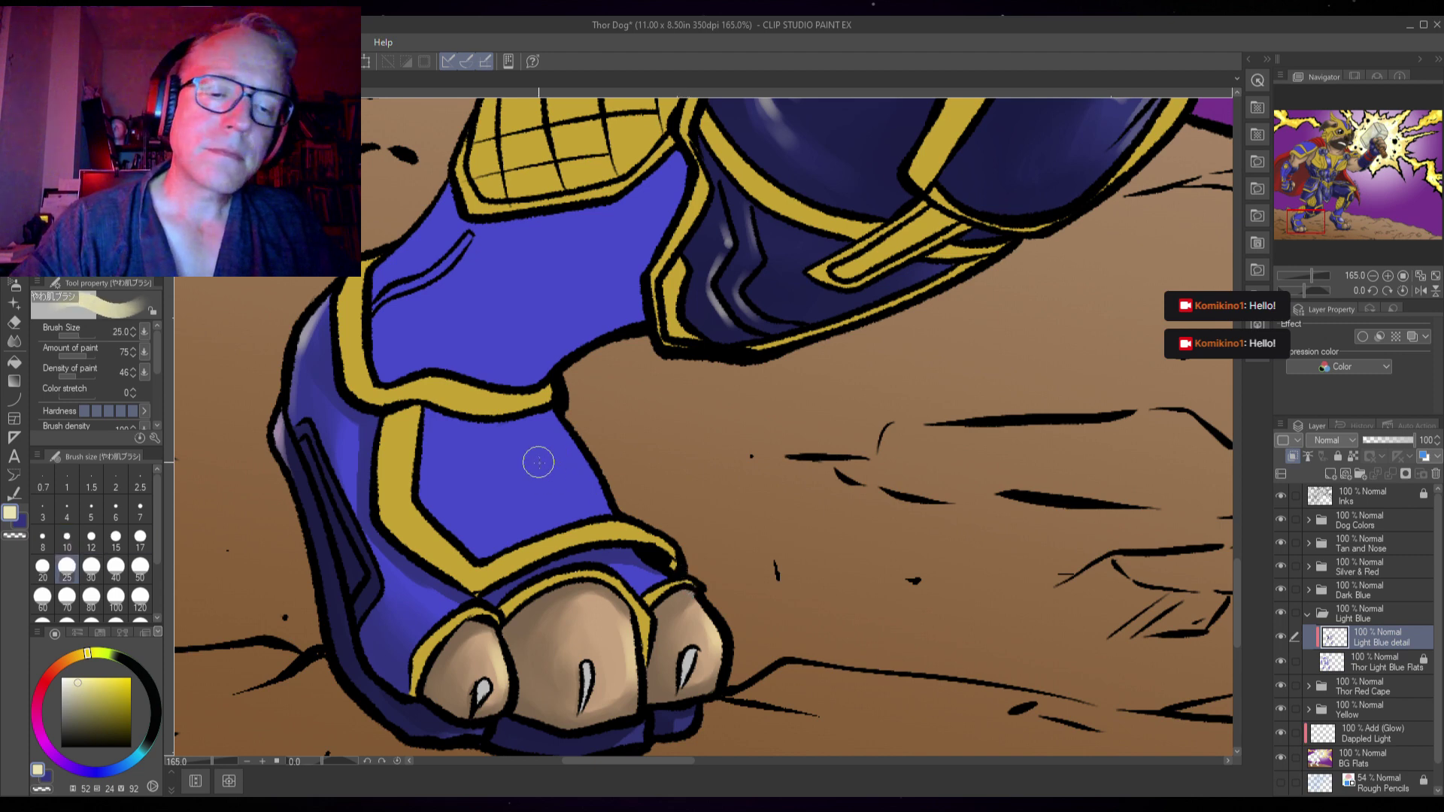
{"action": "mouse_move", "coordinate": [547, 462]}
{"action": "left_mouse_down"}
{"action": "mouse_move", "coordinate": [556, 433]}
{"action": "mouse_move", "coordinate": [549, 482]}
{"action": "mouse_move", "coordinate": [533, 450]}
{"action": "mouse_move", "coordinate": [518, 459]}
{"action": "mouse_move", "coordinate": [554, 456]}
{"action": "mouse_move", "coordinate": [512, 453]}
{"action": "mouse_move", "coordinate": [564, 431]}
{"action": "mouse_move", "coordinate": [554, 458]}
{"action": "mouse_move", "coordinate": [582, 474]}
{"action": "mouse_move", "coordinate": [543, 492]}
{"action": "mouse_move", "coordinate": [519, 462]}
{"action": "mouse_move", "coordinate": [537, 518]}
{"action": "mouse_move", "coordinate": [561, 503]}
{"action": "mouse_move", "coordinate": [531, 467]}
{"action": "mouse_move", "coordinate": [538, 440]}
{"action": "mouse_move", "coordinate": [571, 481]}
{"action": "mouse_move", "coordinate": [582, 467]}
{"action": "mouse_move", "coordinate": [590, 498]}
{"action": "mouse_move", "coordinate": [570, 505]}
{"action": "mouse_move", "coordinate": [501, 440]}
{"action": "mouse_move", "coordinate": [524, 506]}
{"action": "mouse_move", "coordinate": [505, 474]}
{"action": "mouse_move", "coordinate": [573, 436]}
{"action": "mouse_move", "coordinate": [497, 473]}
{"action": "mouse_move", "coordinate": [499, 446]}
{"action": "mouse_move", "coordinate": [587, 497]}
{"action": "mouse_move", "coordinate": [553, 509]}
{"action": "mouse_move", "coordinate": [597, 497]}
{"action": "left_mouse_up"}
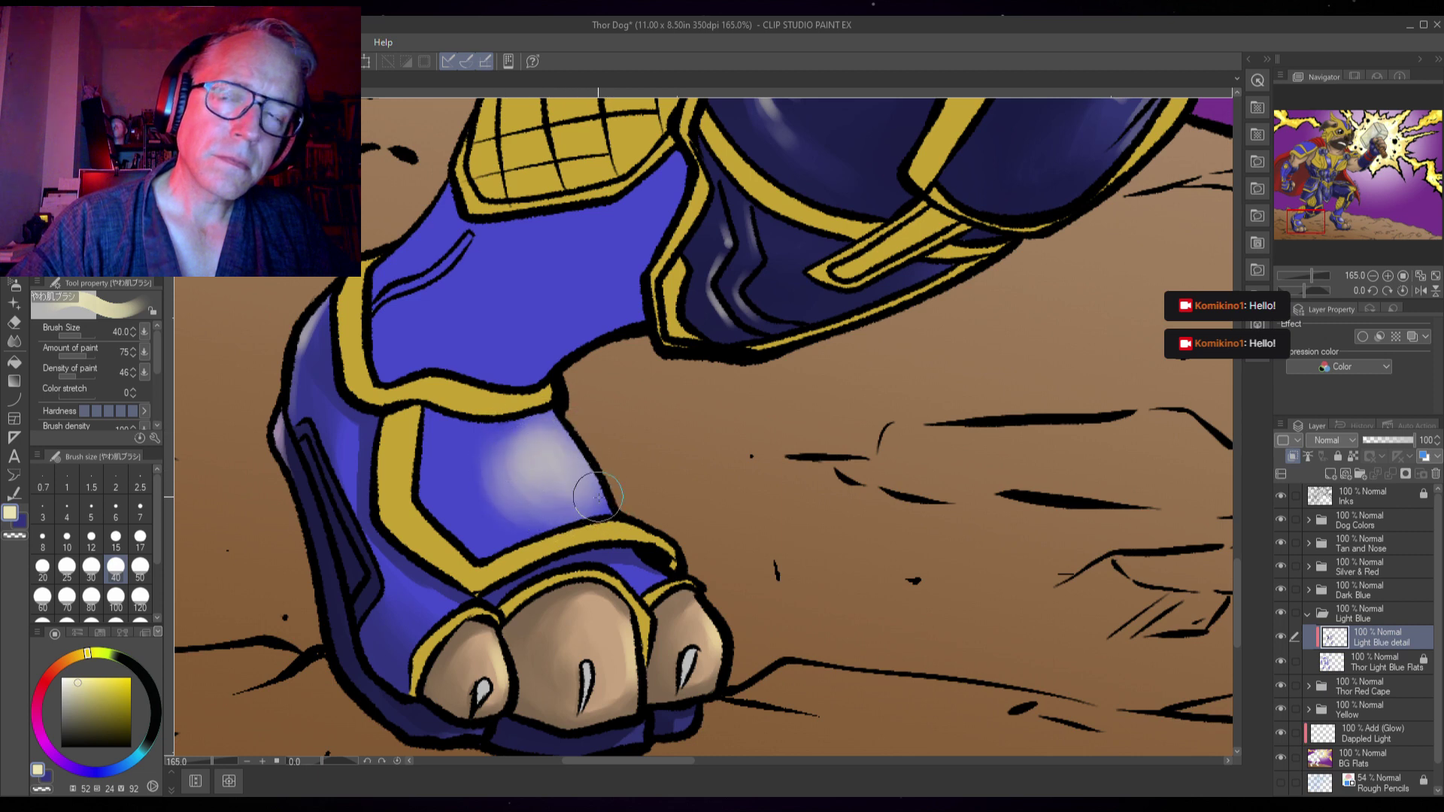
- Blend the near foot highlight's inner edge with a sampled lavender-blue at brush size 20, and shade the panel's trim edges dark blue
{"action": "left_click", "coordinate": [498, 474], "text": "alt"}
{"action": "key", "text": "bracketleft"}
{"action": "key", "text": "bracketleft"}
{"action": "key", "text": "bracketleft"}
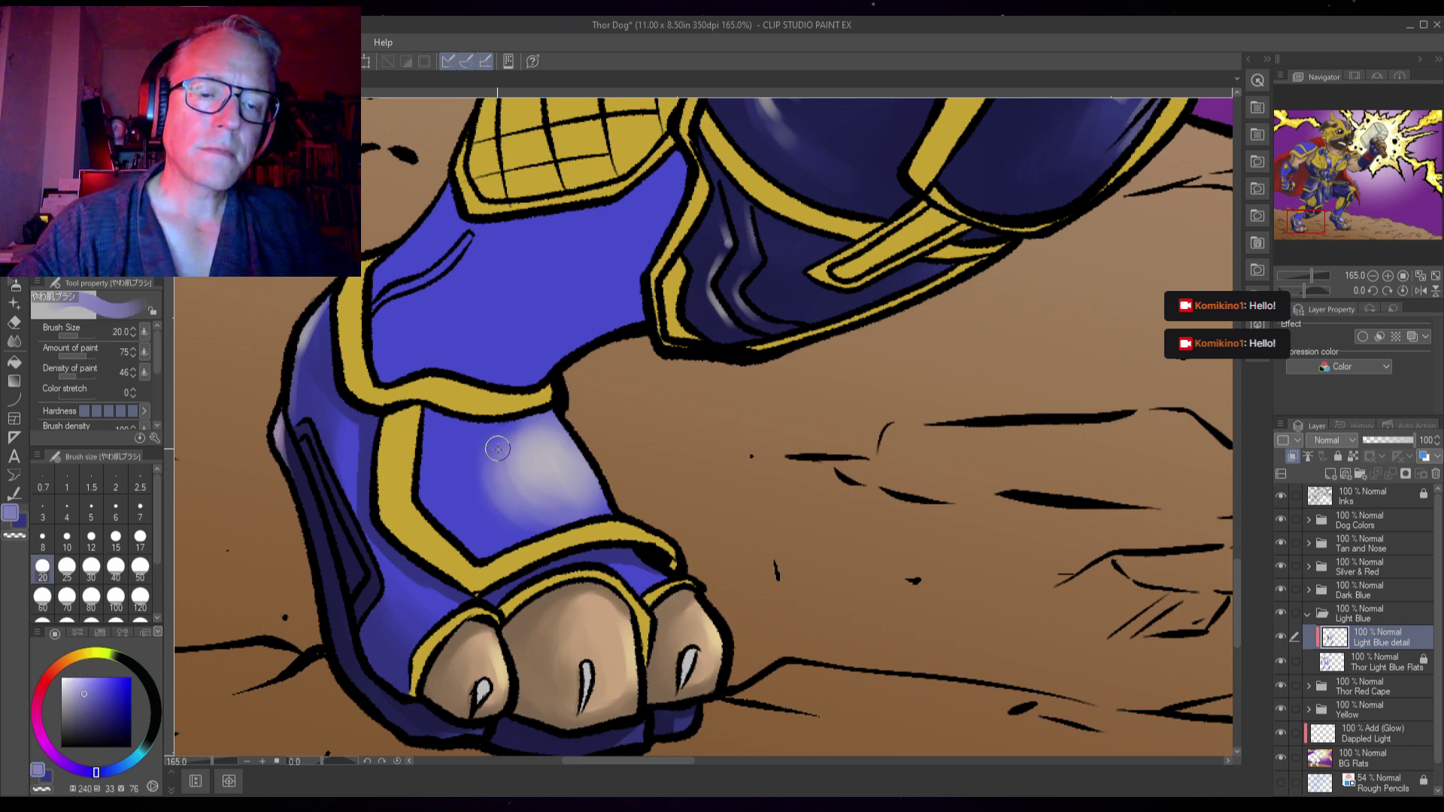
{"action": "left_click_drag", "start_coordinate": [486, 430], "coordinate": [486, 508]}
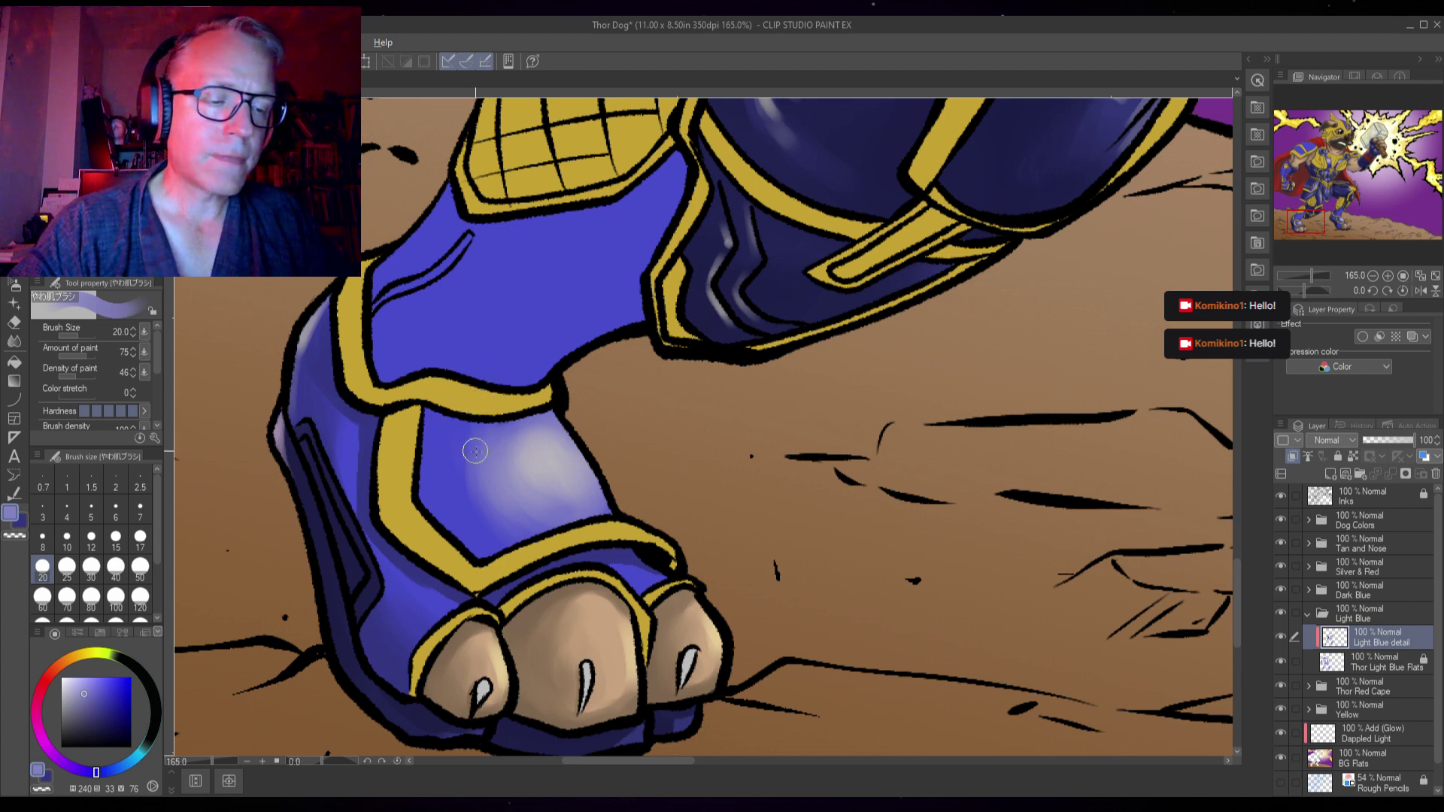
{"action": "key", "text": "x"}
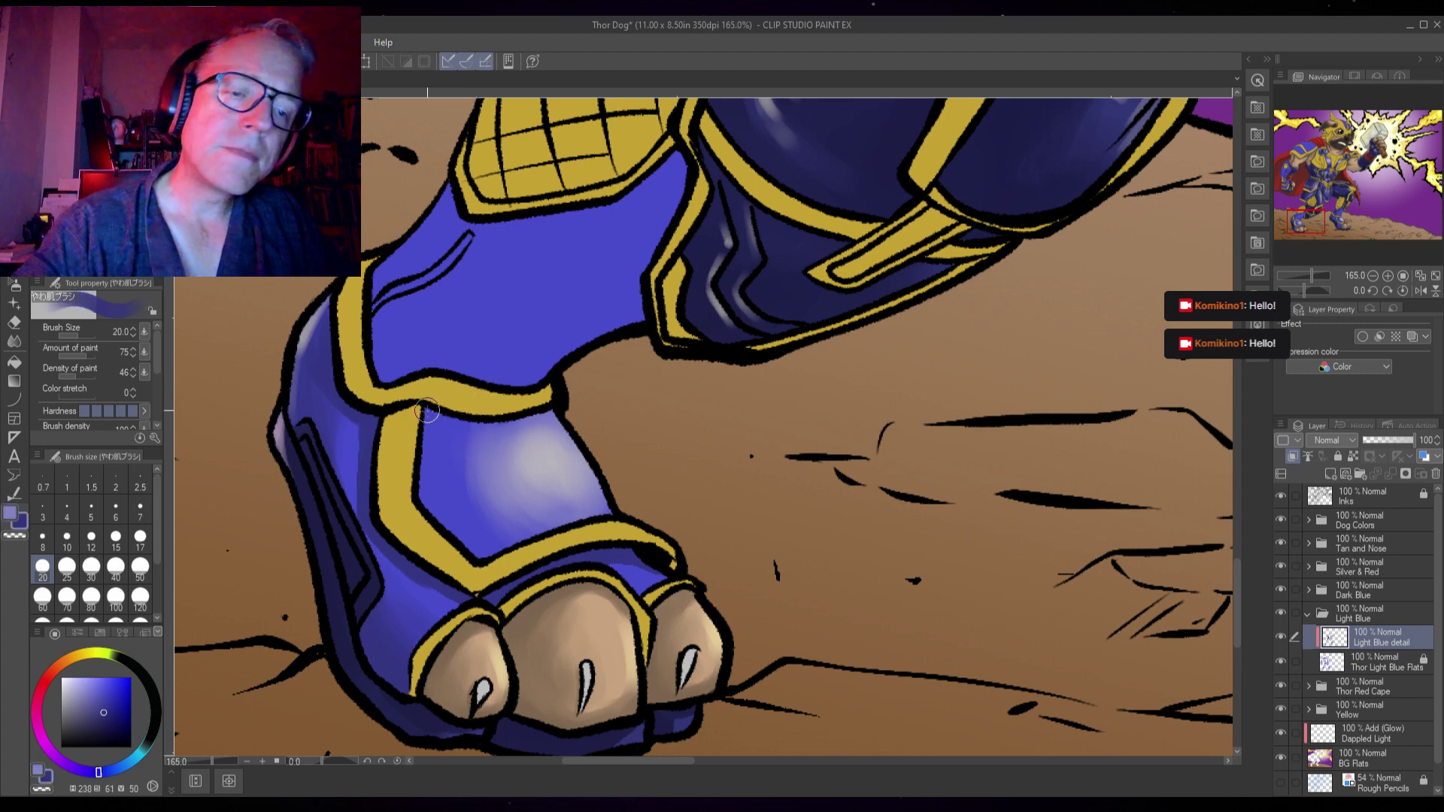
{"action": "left_click_drag", "start_coordinate": [427, 412], "coordinate": [456, 419]}
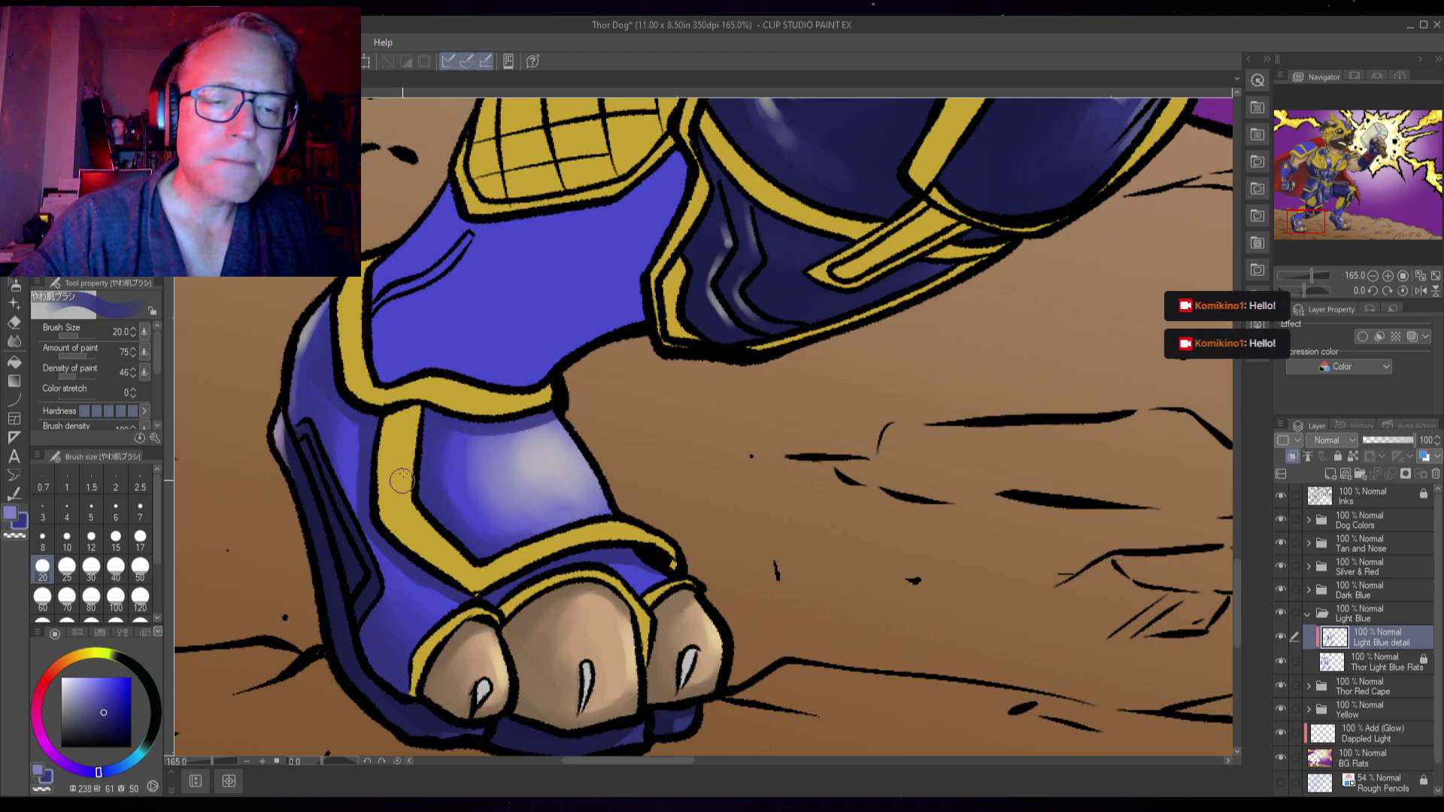
- Shade the near shin just above the gold ankle band with dark blue at brush size 30
{"action": "left_click_drag", "start_coordinate": [454, 361], "coordinate": [416, 474]}
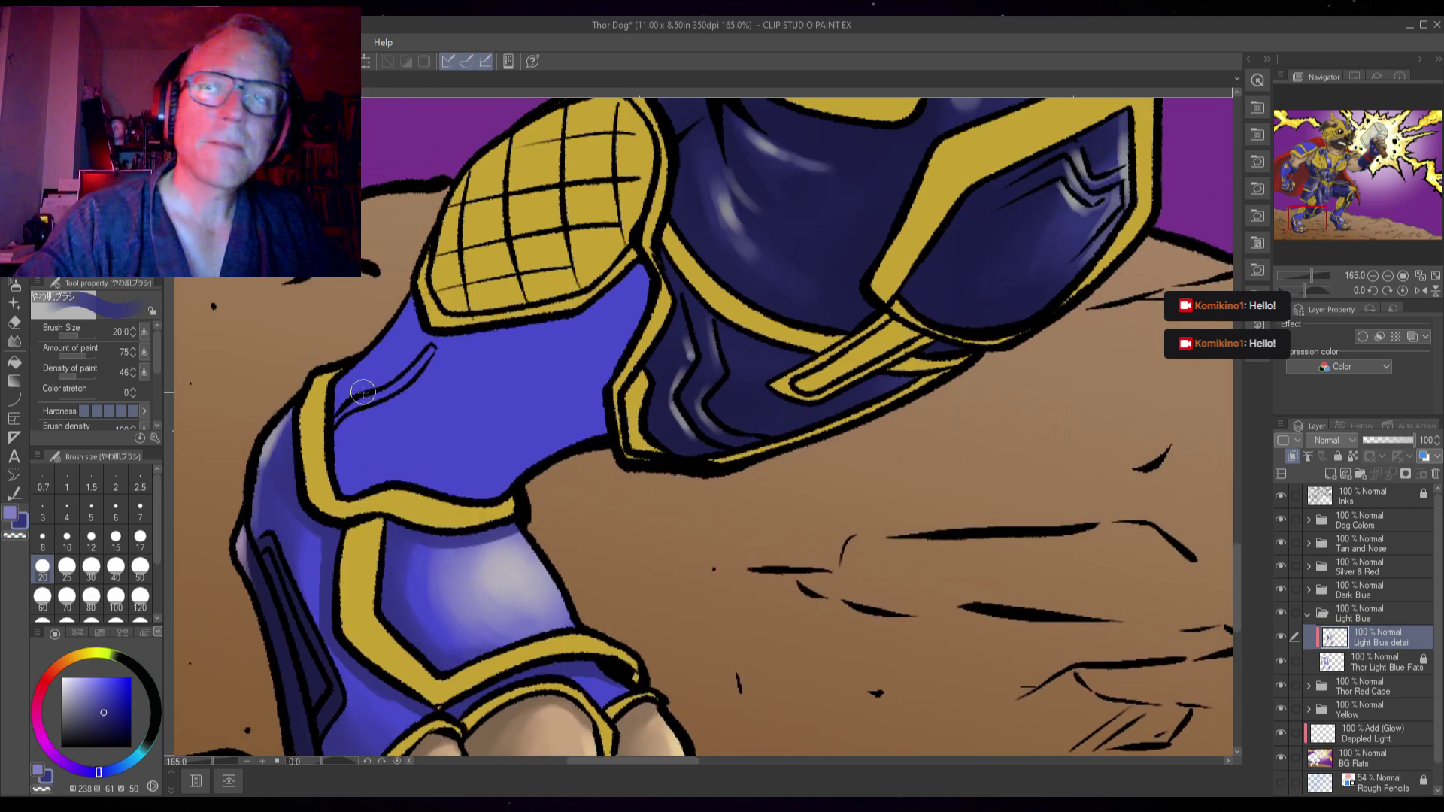
{"action": "key", "text": "]"}
{"action": "key", "text": "]"}
{"action": "key", "text": "]"}
{"action": "key", "text": "]"}
{"action": "key", "text": "bracketleft"}
{"action": "key", "text": "bracketleft"}
{"action": "key", "text": "bracketleft"}
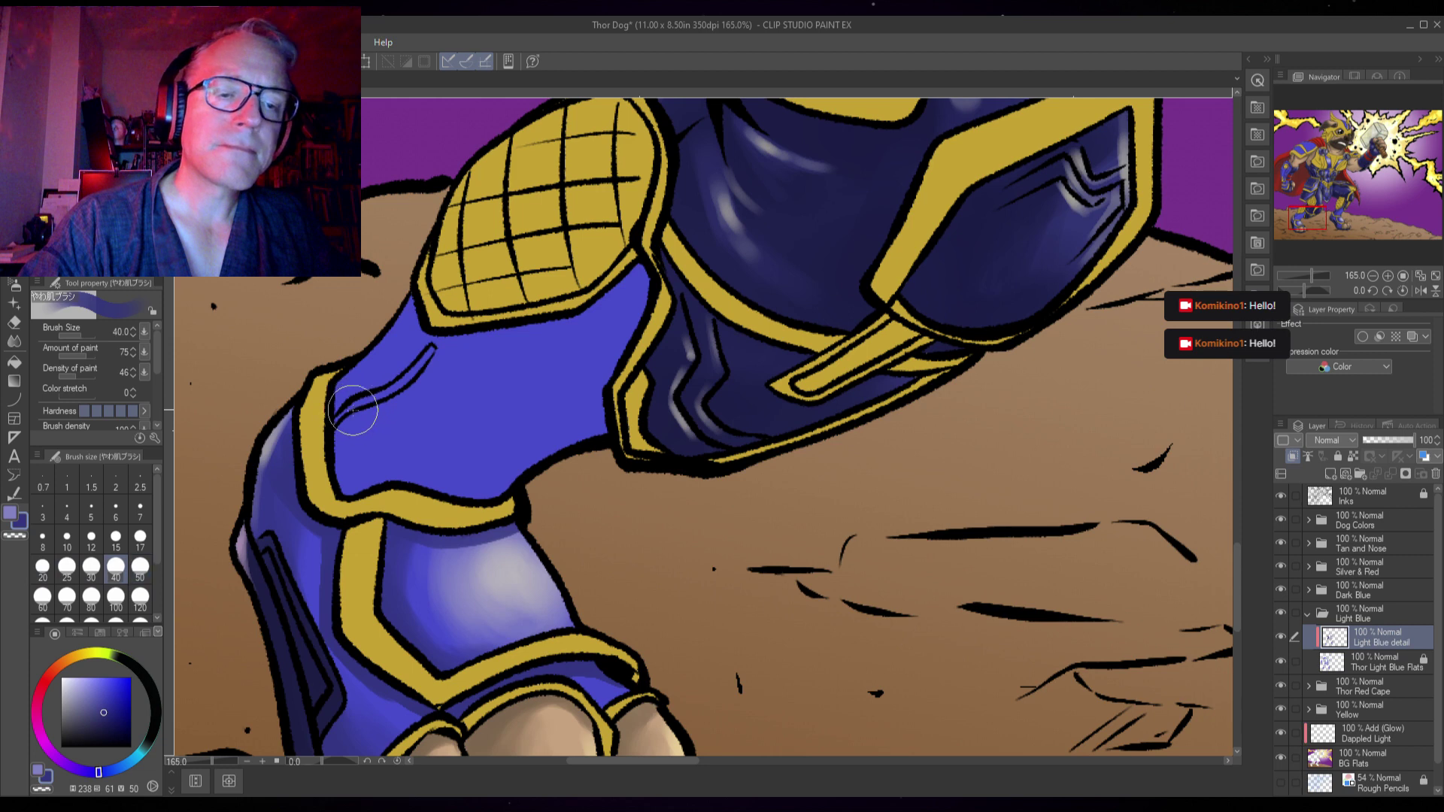
{"action": "key", "text": "bracketright"}
{"action": "key", "text": "bracketright"}
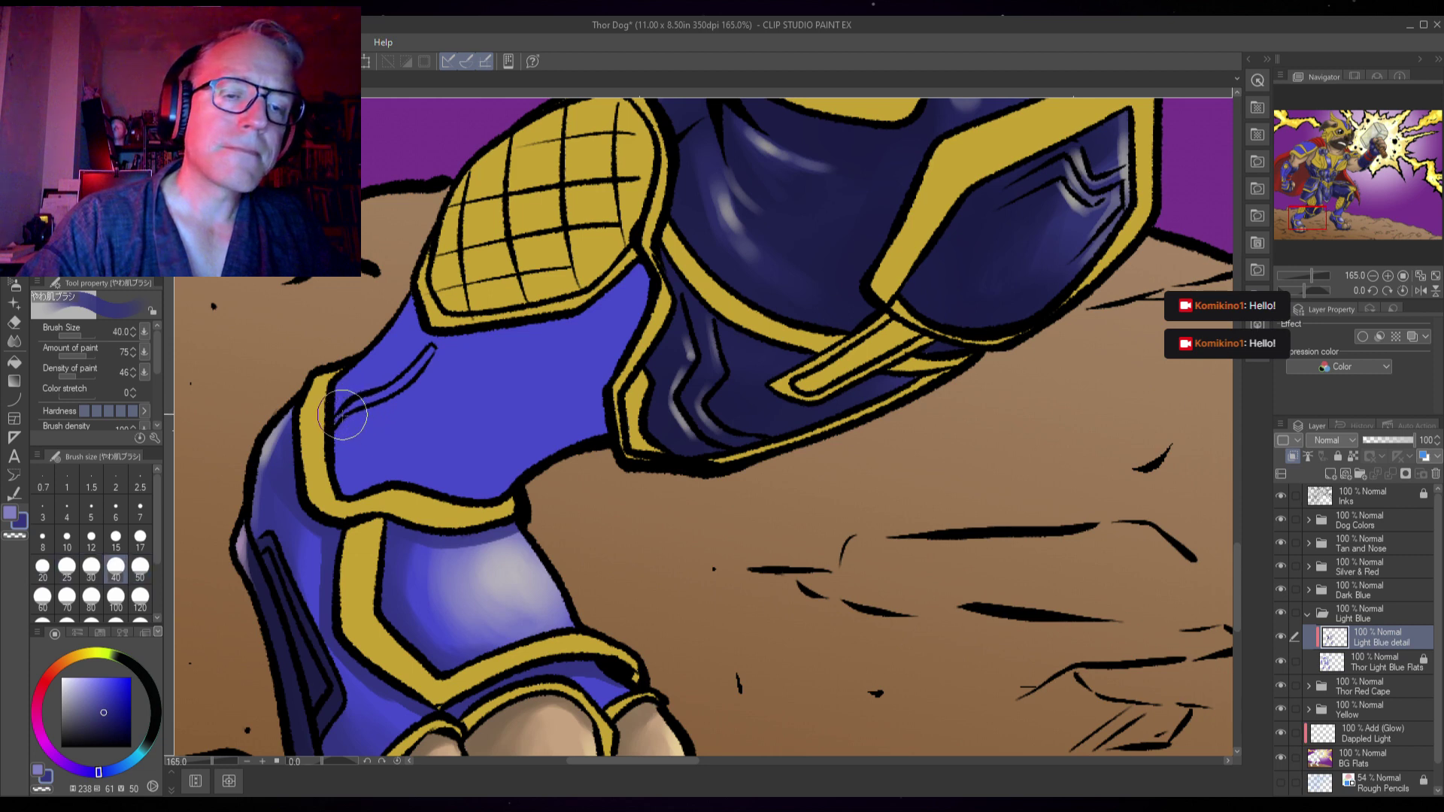
{"action": "key", "text": "bracketleft"}
{"action": "key", "text": "bracketleft"}
{"action": "key", "text": "bracketleft"}
{"action": "key", "text": "bracketright"}
{"action": "key", "text": "bracketright"}
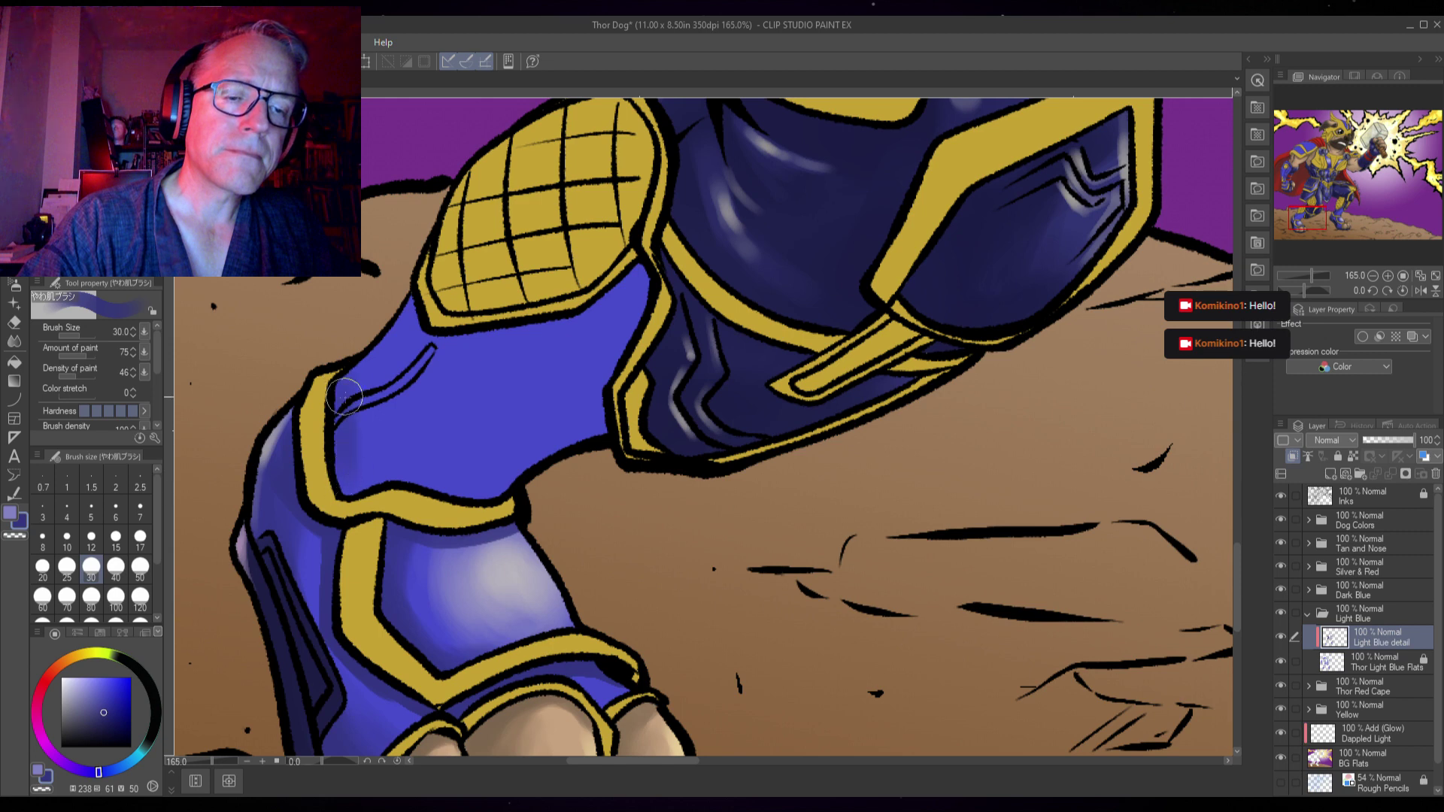
{"action": "left_click_drag", "start_coordinate": [367, 500], "coordinate": [508, 493]}
{"action": "left_click_drag", "start_coordinate": [338, 463], "coordinate": [528, 489]}
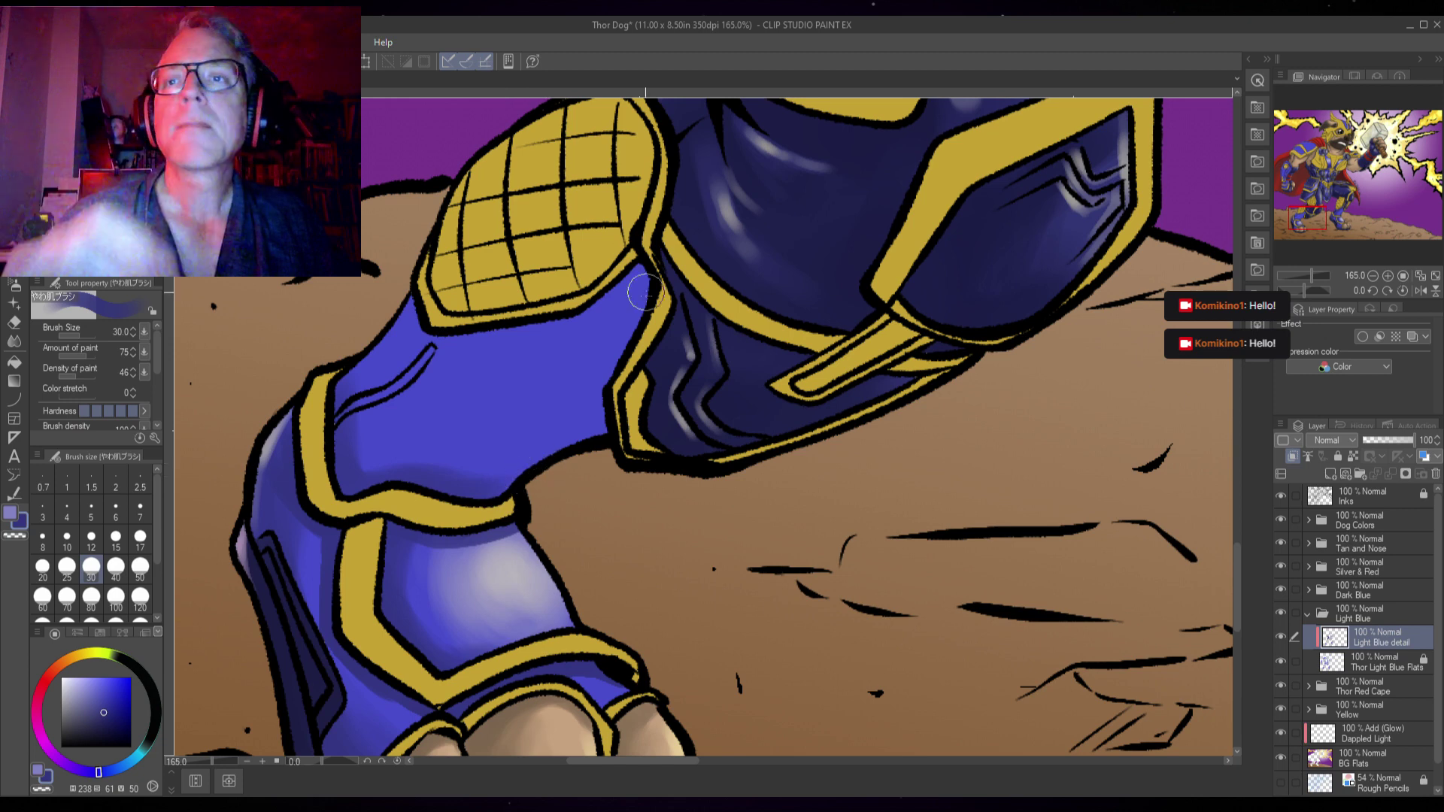
- Shade the near shin beside the calf guard at brush size 30, then cover its underside with a broad dark blue shadow at size 70
{"action": "mouse_move", "coordinate": [639, 248]}
{"action": "left_mouse_down"}
{"action": "mouse_move", "coordinate": [652, 299]}
{"action": "mouse_move", "coordinate": [650, 283]}
{"action": "mouse_move", "coordinate": [613, 394]}
{"action": "left_mouse_up"}
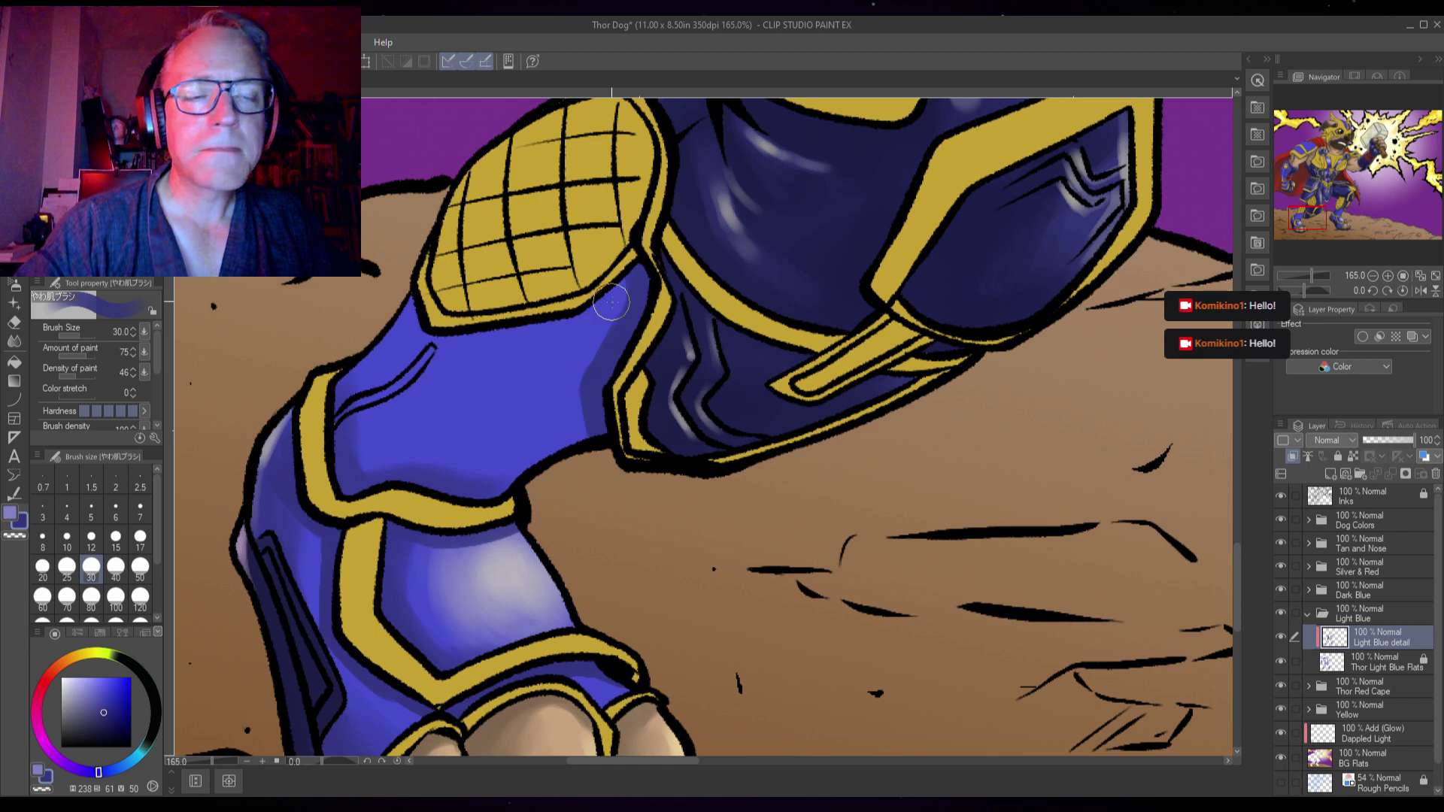
{"action": "key", "text": "bracketright"}
{"action": "key", "text": "bracketright"}
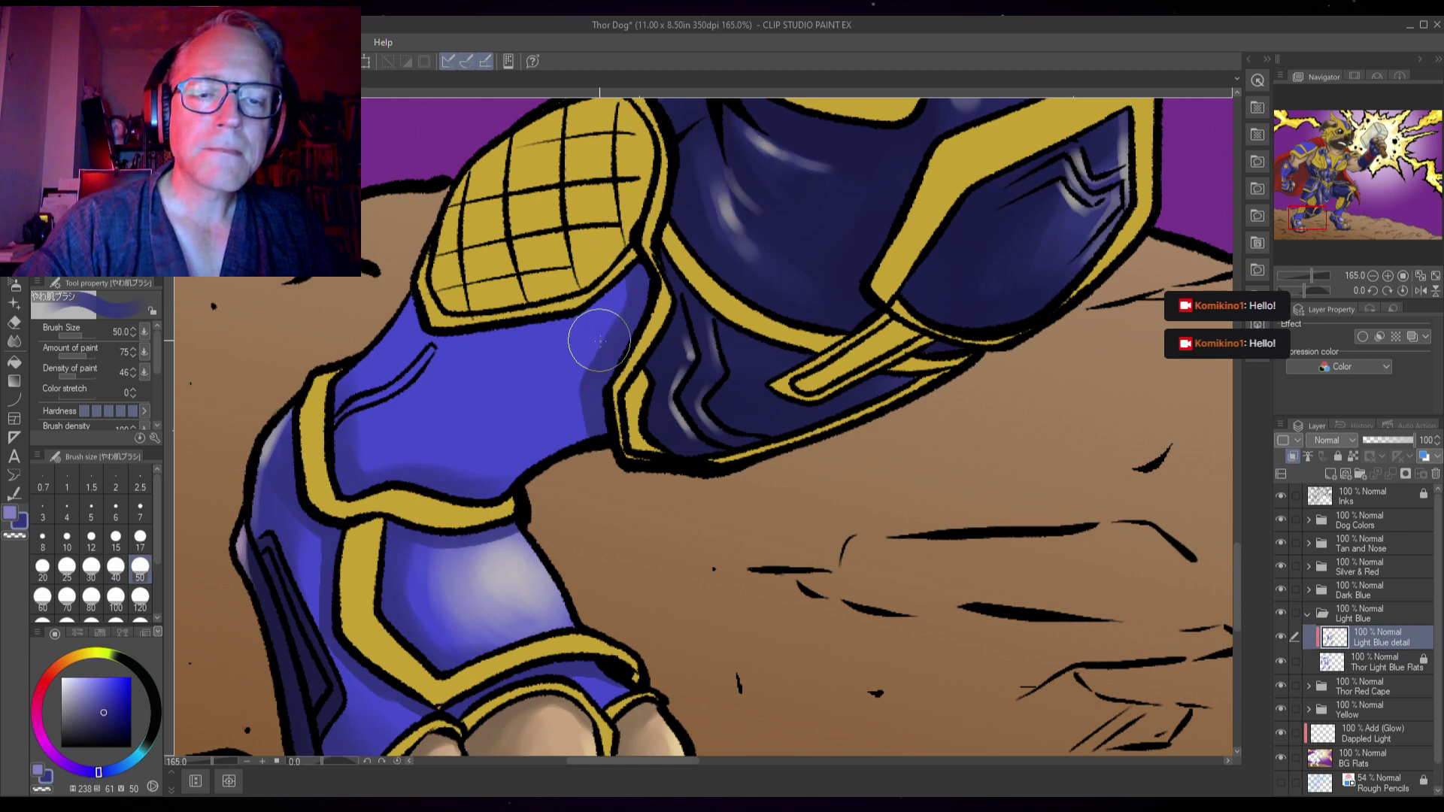
{"action": "key", "text": "bracketright"}
{"action": "key", "text": "bracketright"}
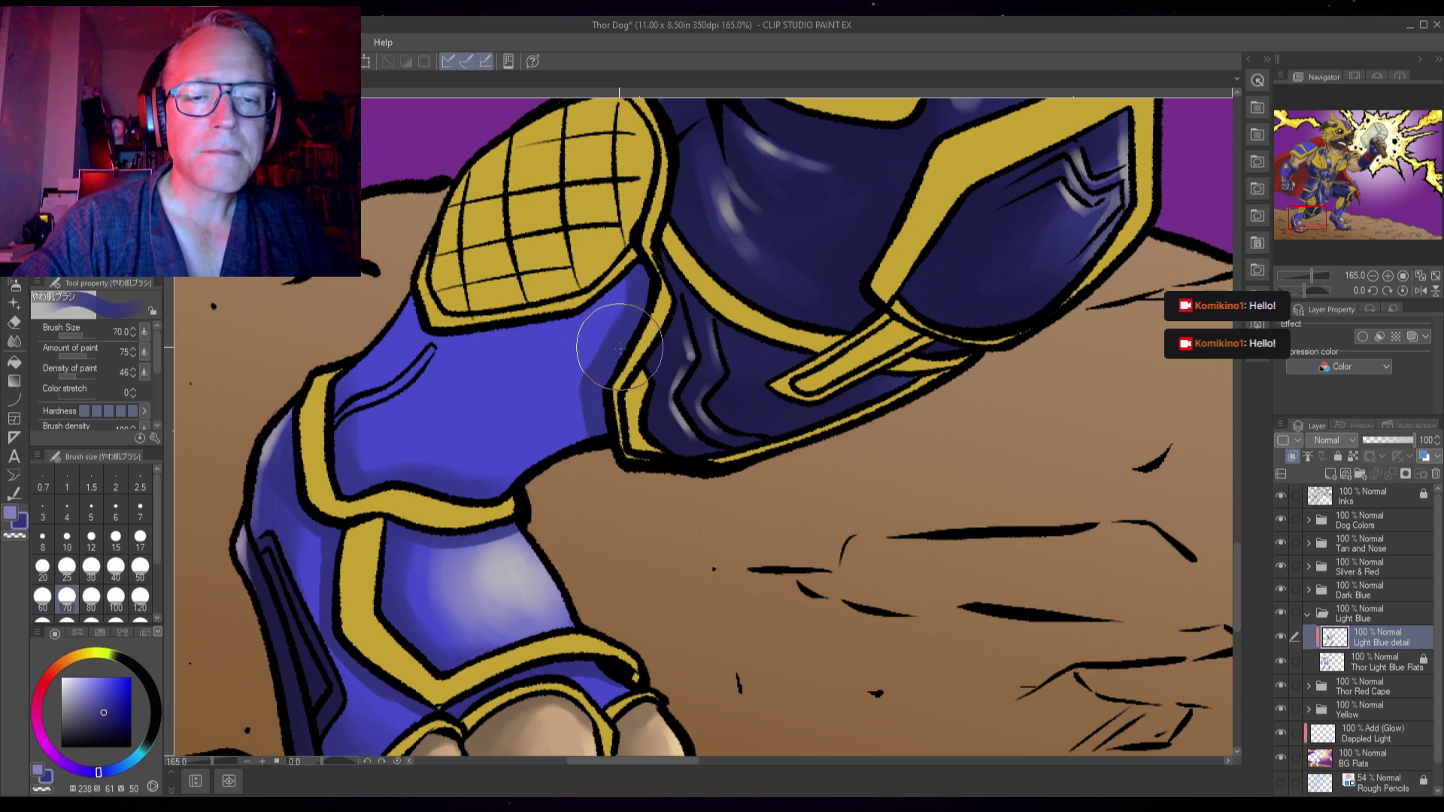
{"action": "mouse_move", "coordinate": [620, 347]}
{"action": "left_mouse_down"}
{"action": "mouse_move", "coordinate": [451, 477]}
{"action": "mouse_move", "coordinate": [573, 410]}
{"action": "mouse_move", "coordinate": [608, 375]}
{"action": "mouse_move", "coordinate": [419, 467]}
{"action": "mouse_move", "coordinate": [557, 387]}
{"action": "mouse_move", "coordinate": [635, 301]}
{"action": "mouse_move", "coordinate": [581, 410]}
{"action": "mouse_move", "coordinate": [516, 419]}
{"action": "mouse_move", "coordinate": [436, 489]}
{"action": "mouse_move", "coordinate": [451, 451]}
{"action": "mouse_move", "coordinate": [478, 447]}
{"action": "mouse_move", "coordinate": [636, 248]}
{"action": "mouse_move", "coordinate": [604, 354]}
{"action": "mouse_move", "coordinate": [485, 505]}
{"action": "mouse_move", "coordinate": [449, 512]}
{"action": "mouse_move", "coordinate": [590, 323]}
{"action": "mouse_move", "coordinate": [408, 489]}
{"action": "mouse_move", "coordinate": [541, 403]}
{"action": "mouse_move", "coordinate": [418, 487]}
{"action": "mouse_move", "coordinate": [315, 481]}
{"action": "mouse_move", "coordinate": [327, 397]}
{"action": "mouse_move", "coordinate": [324, 490]}
{"action": "mouse_move", "coordinate": [345, 549]}
{"action": "mouse_move", "coordinate": [327, 421]}
{"action": "mouse_move", "coordinate": [341, 356]}
{"action": "left_mouse_up"}
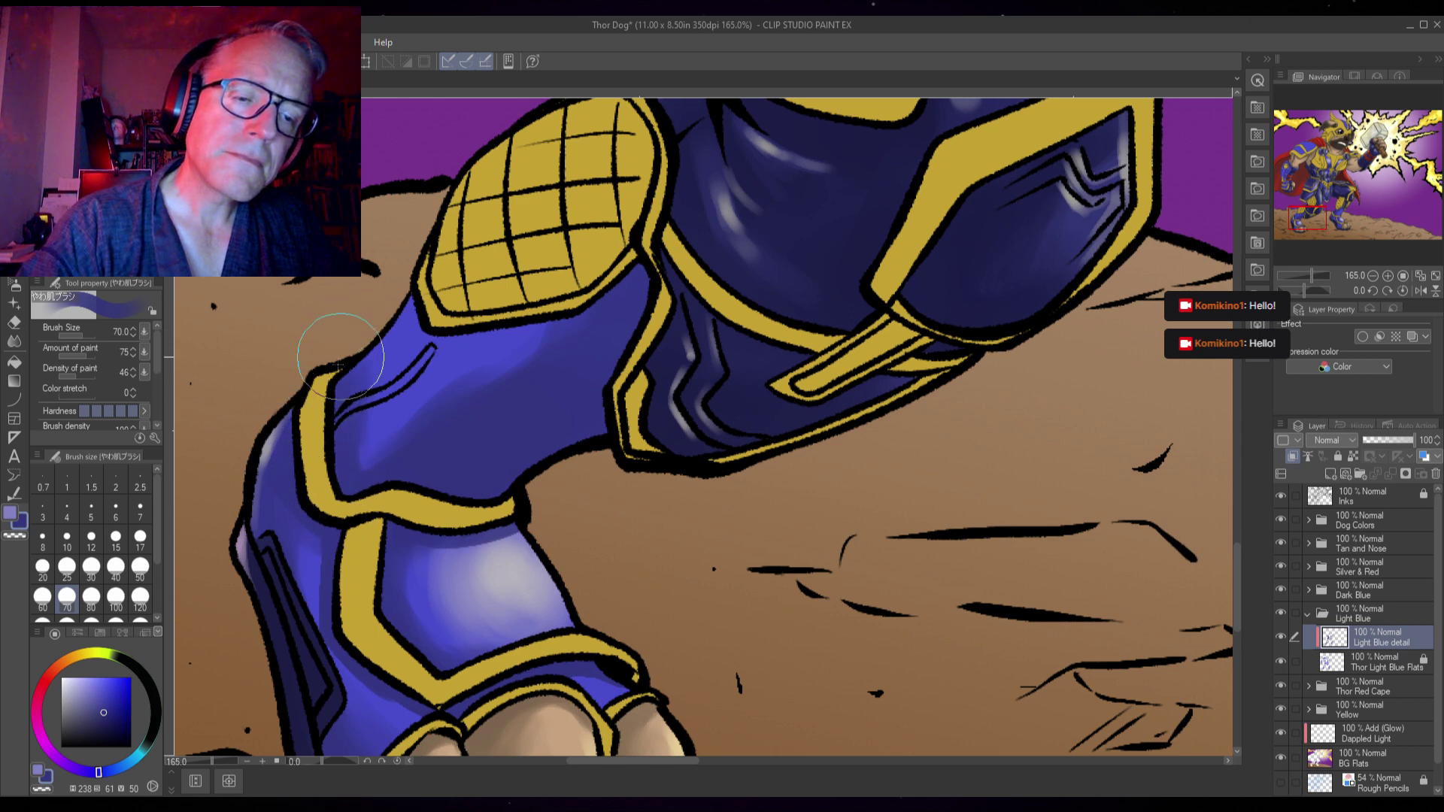
- Reduce the brush to size 20 and touch up the near shin's shading with a sampled medium blue
{"action": "key", "text": "bracketleft"}
{"action": "key", "text": "bracketleft"}
{"action": "key", "text": "bracketleft"}
{"action": "key", "text": "bracketleft"}
{"action": "key", "text": "bracketleft"}
{"action": "key", "text": "bracketleft"}
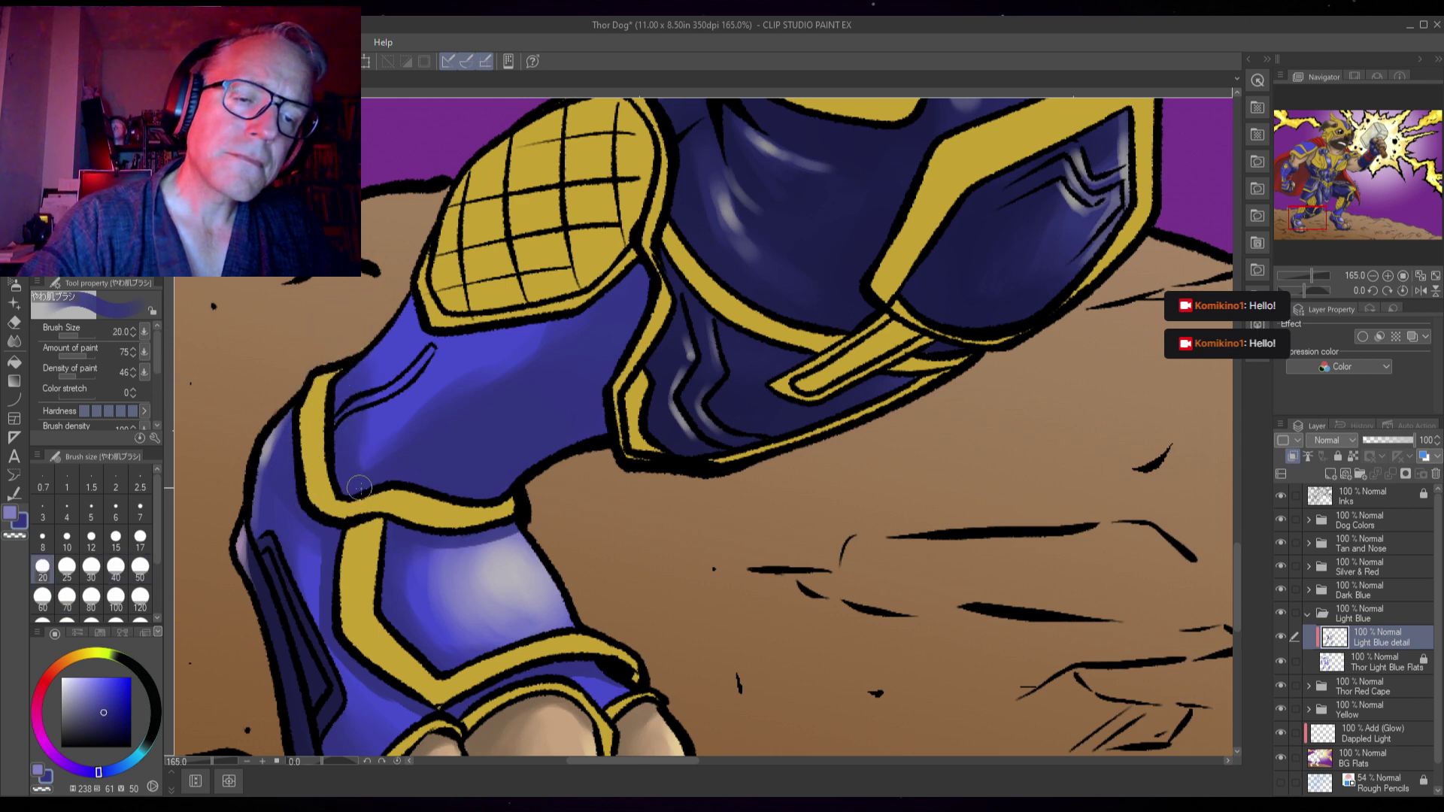
{"action": "left_click", "coordinate": [444, 352], "text": "alt"}
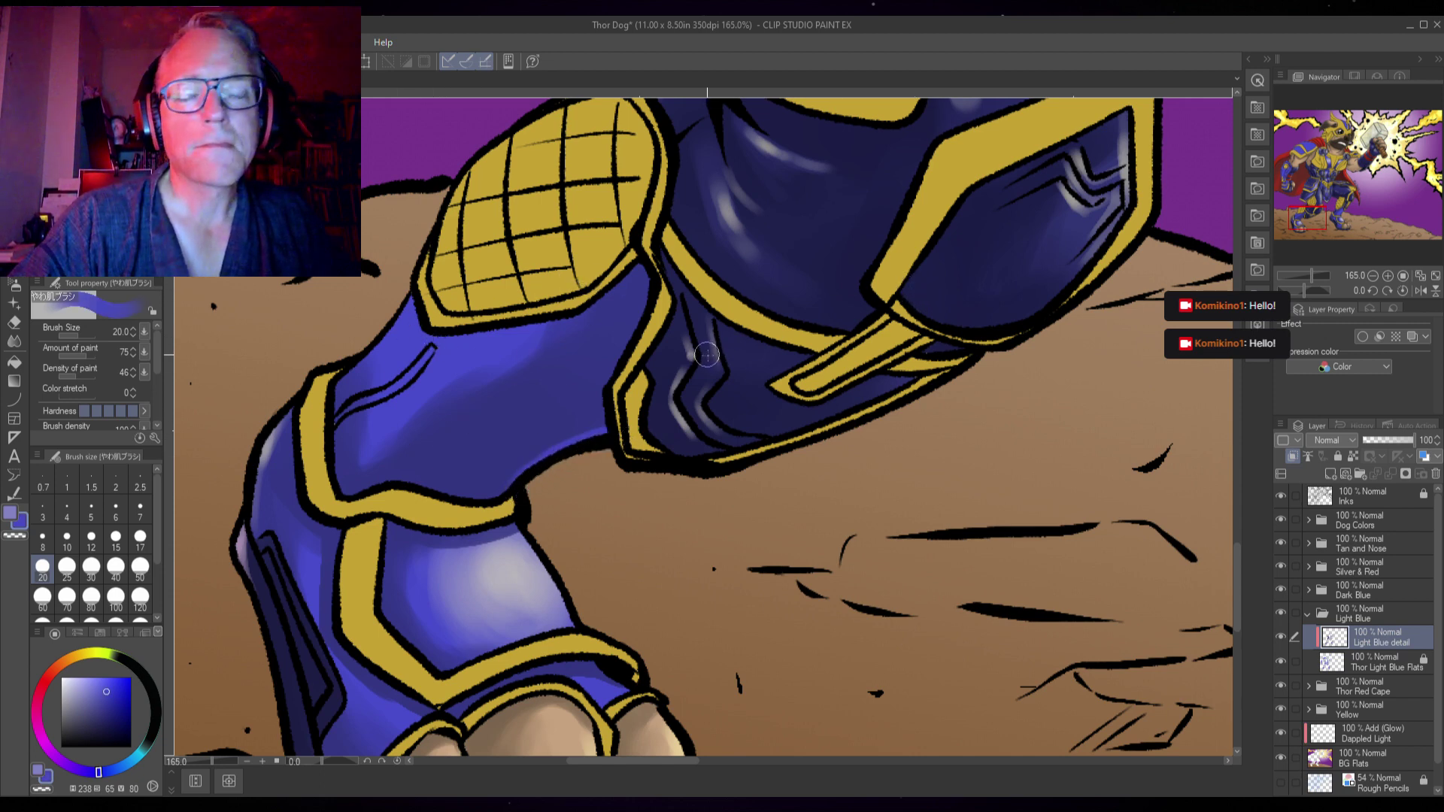
- Sample a darker blue from the armor plate over the thigh and deepen the near shin's shadows along its gold trim
{"action": "left_click_drag", "start_coordinate": [703, 308], "coordinate": [607, 604]}
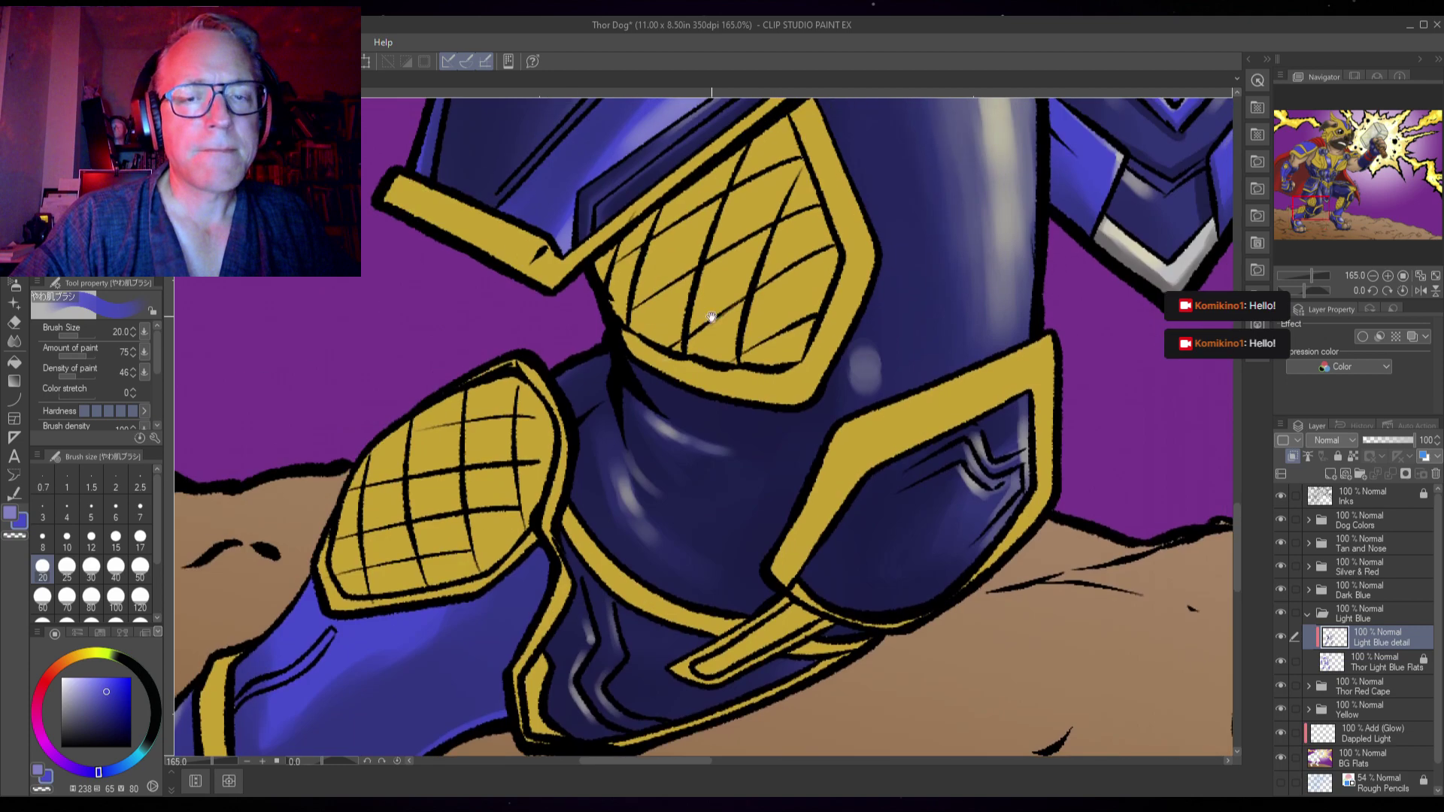
{"action": "left_click_drag", "start_coordinate": [720, 279], "coordinate": [622, 512]}
{"action": "left_click", "coordinate": [442, 272], "text": "alt"}
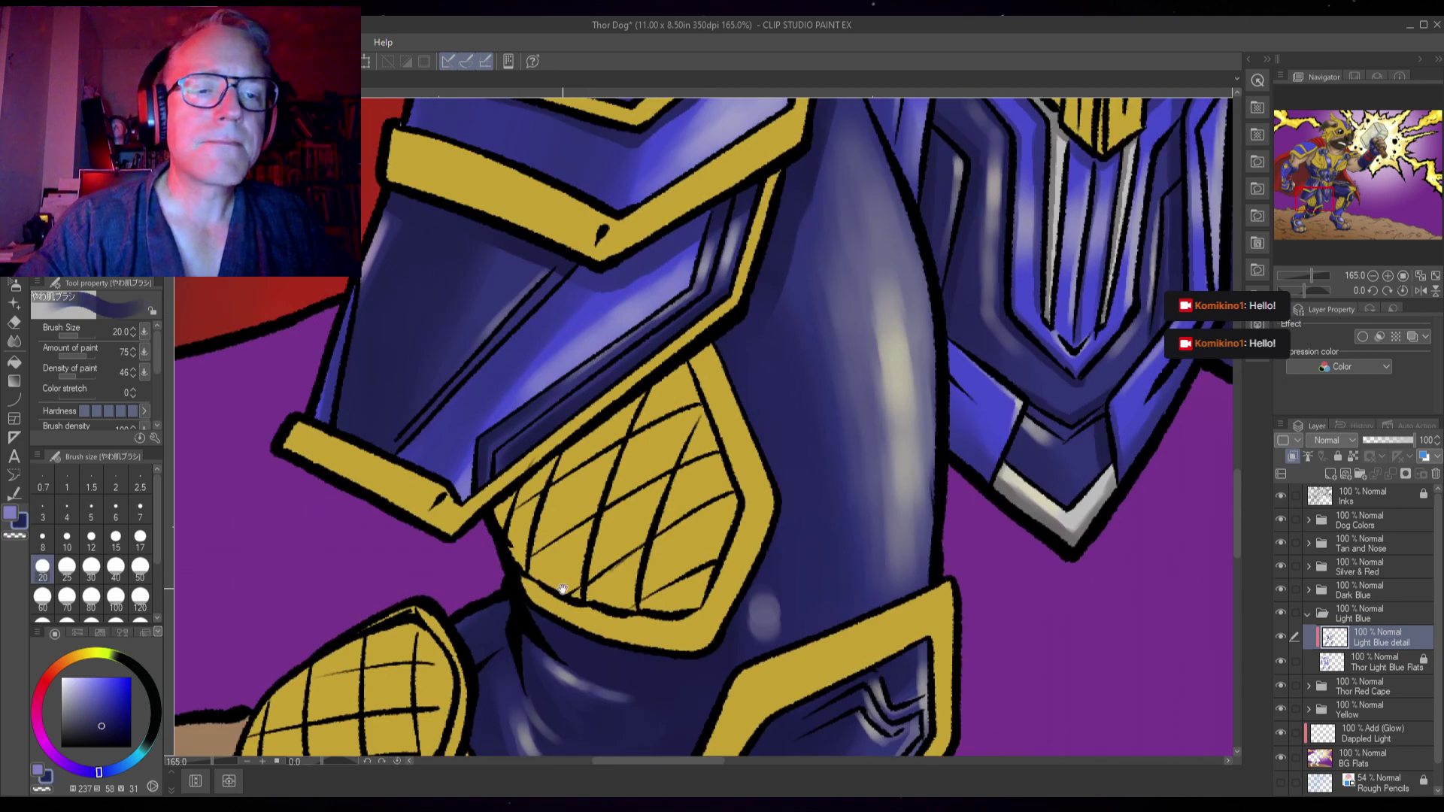
{"action": "left_click_drag", "start_coordinate": [563, 588], "coordinate": [786, 243]}
{"action": "mouse_move", "coordinate": [669, 489]}
{"action": "left_mouse_down"}
{"action": "mouse_move", "coordinate": [661, 386]}
{"action": "mouse_move", "coordinate": [672, 400]}
{"action": "mouse_move", "coordinate": [654, 453]}
{"action": "left_mouse_up"}
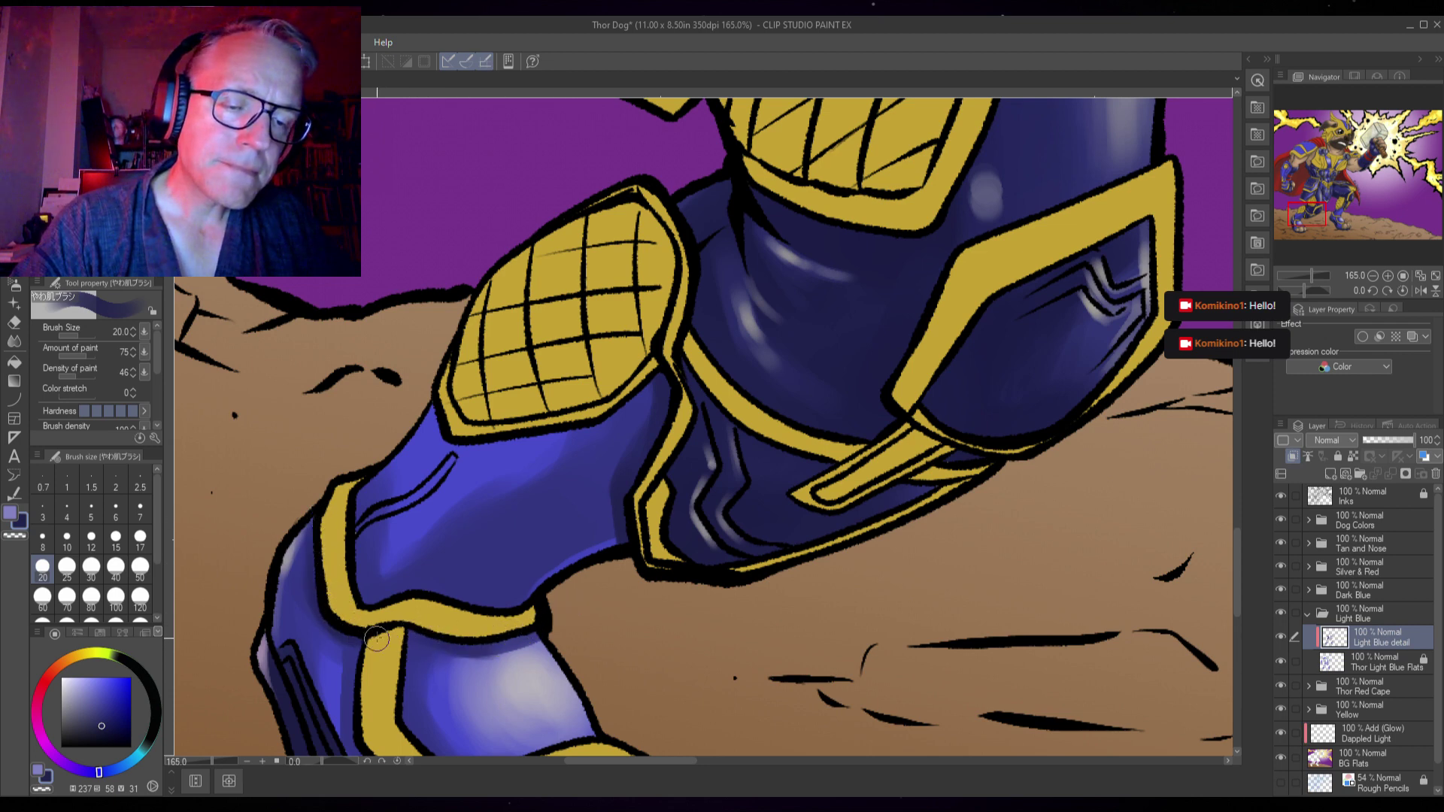
- Deepen the far boot's shadows along the vertical gold strip and beneath the ankle band with the darker blue at brush size 20
{"action": "left_click_drag", "start_coordinate": [880, 609], "coordinate": [470, 583]}
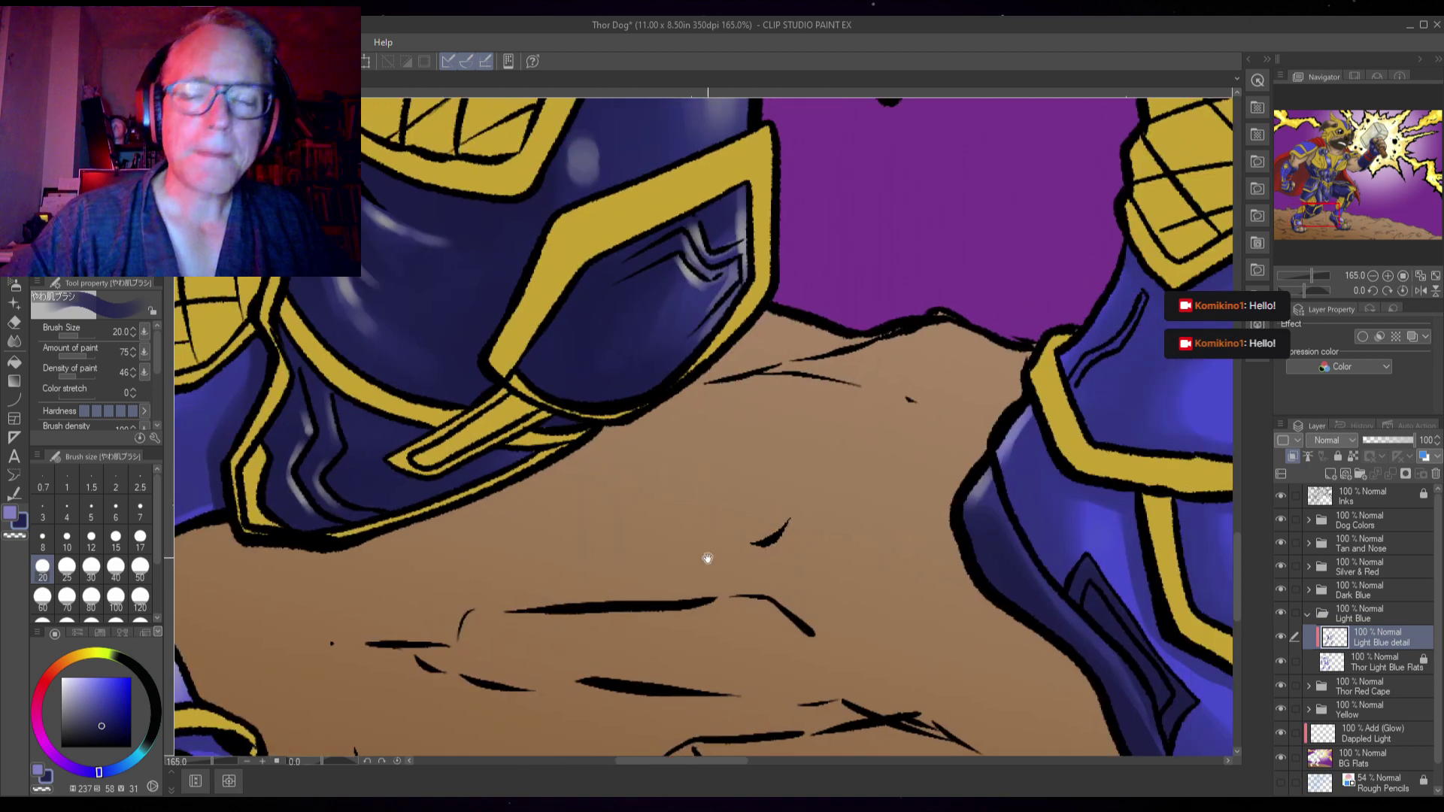
{"action": "left_click_drag", "start_coordinate": [706, 558], "coordinate": [501, 526]}
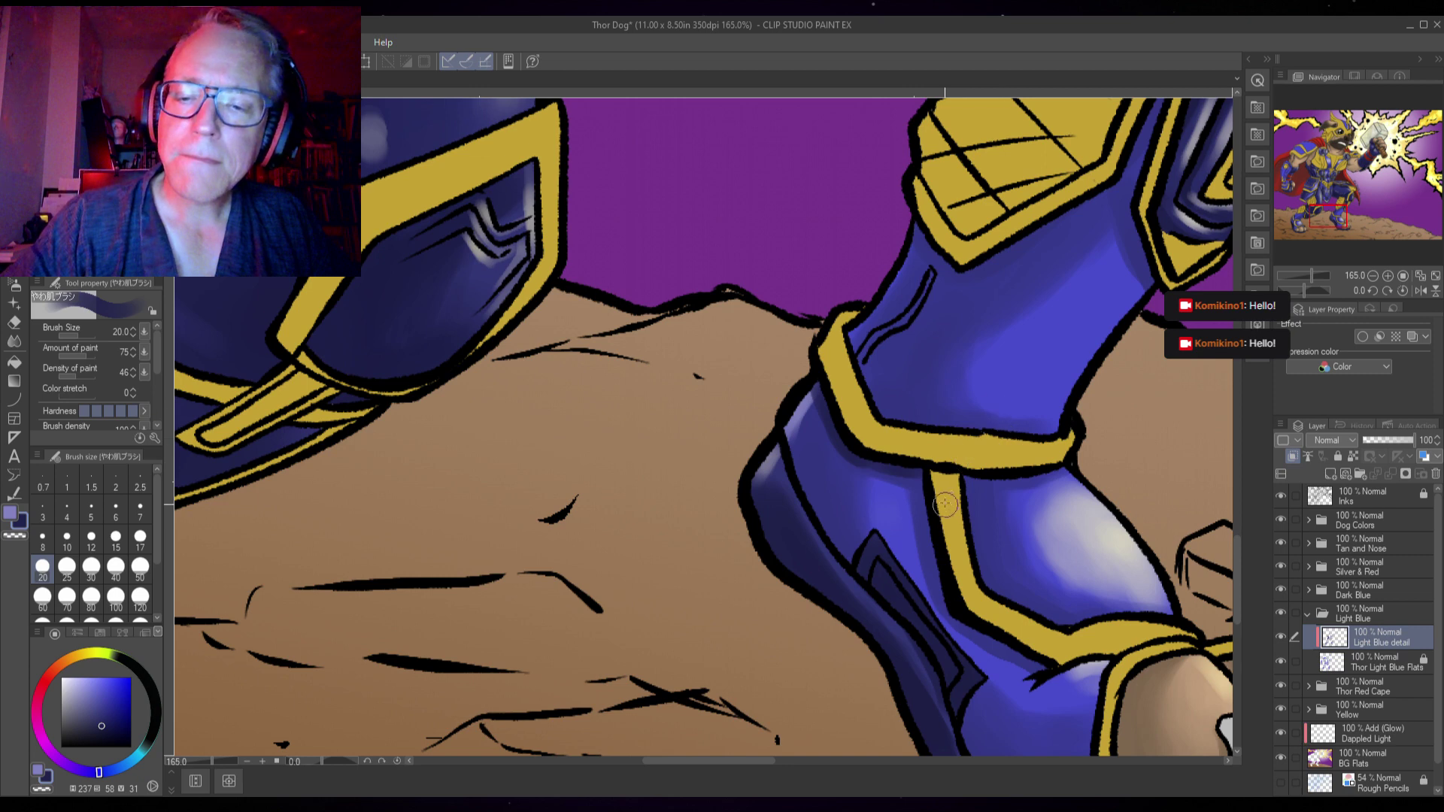
{"action": "left_click_drag", "start_coordinate": [924, 476], "coordinate": [947, 583]}
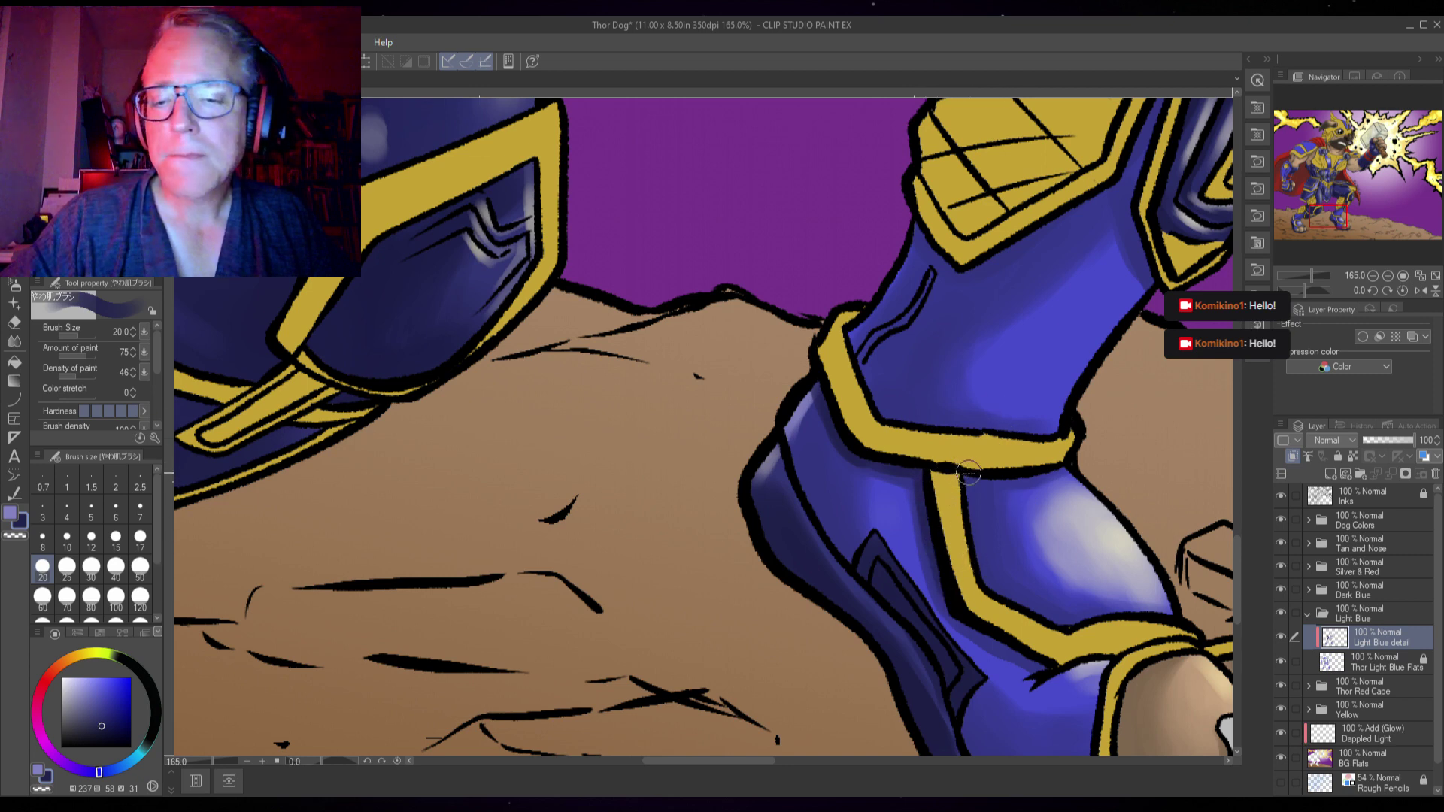
{"action": "left_click_drag", "start_coordinate": [968, 472], "coordinate": [1094, 457]}
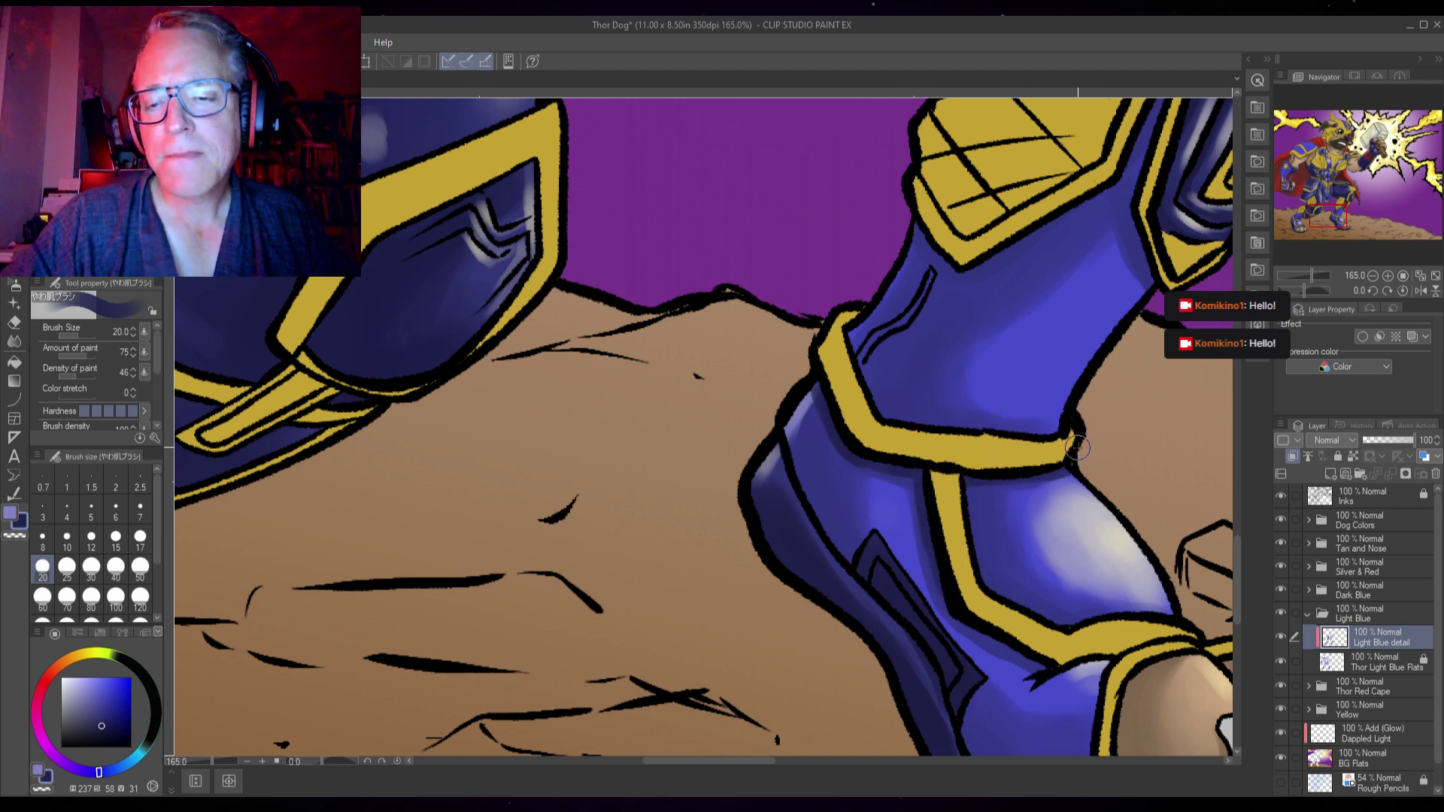
- Darken the upper edge of the far shin between the kneecap and the calf guard's gold trim
{"action": "left_click_drag", "start_coordinate": [1145, 163], "coordinate": [1055, 369]}
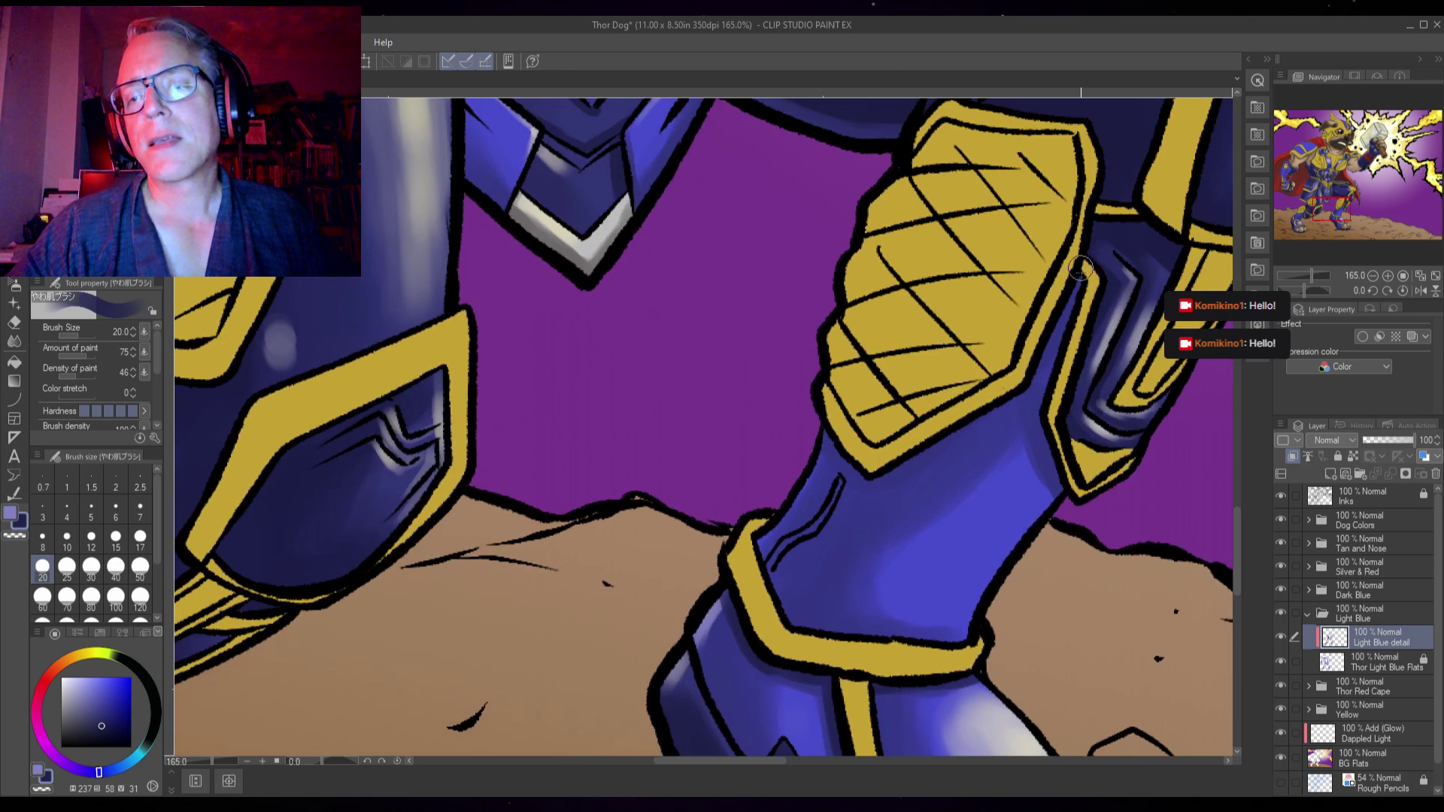
{"action": "left_click_drag", "start_coordinate": [1080, 268], "coordinate": [1061, 375]}
{"action": "mouse_move", "coordinate": [1069, 296]}
{"action": "left_mouse_down"}
{"action": "mouse_move", "coordinate": [1043, 424]}
{"action": "mouse_move", "coordinate": [1055, 485]}
{"action": "left_mouse_up"}
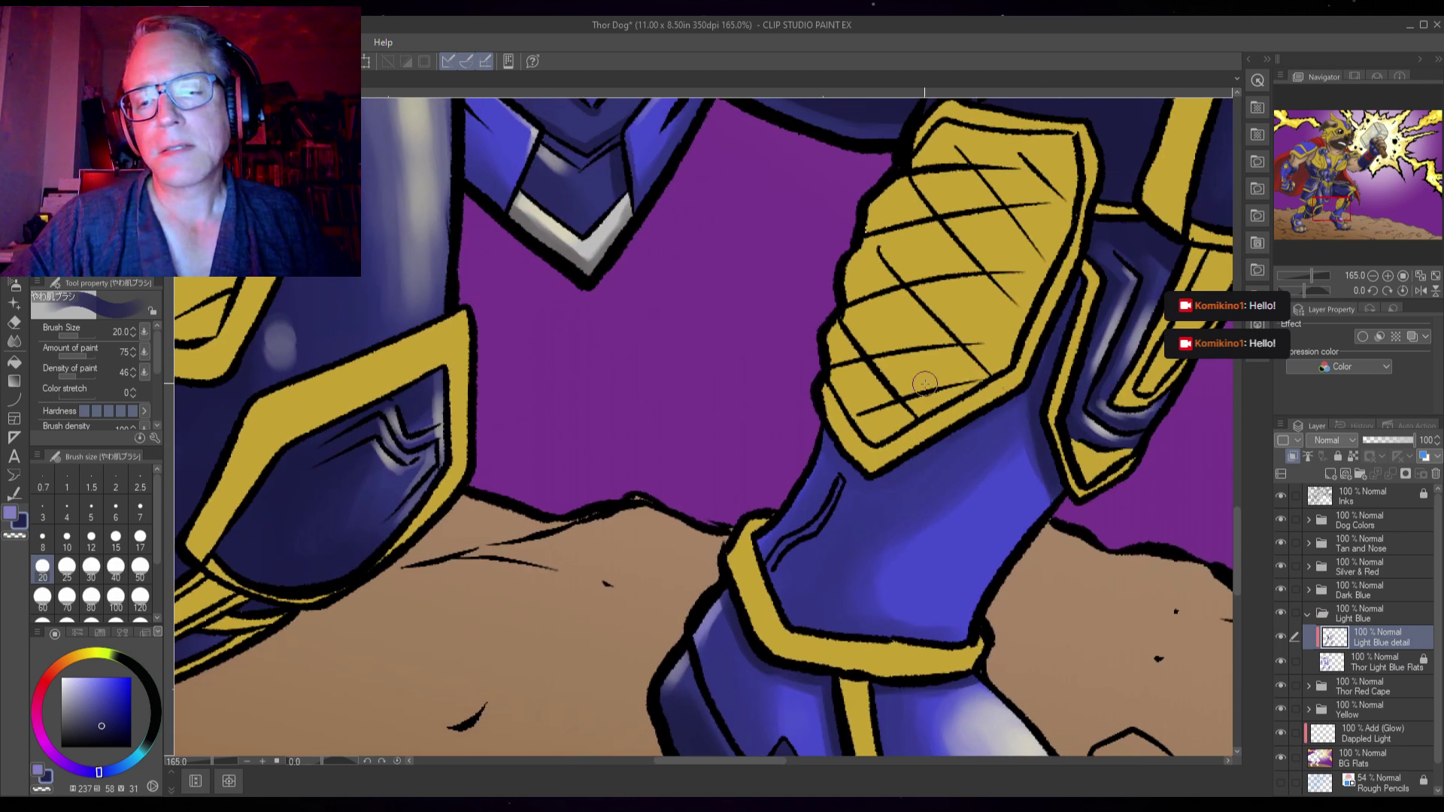
- Touch up the near shin's shading below the kneecap with sampled dark blues and save the illustration
{"action": "left_click_drag", "start_coordinate": [553, 509], "coordinate": [893, 496]}
{"action": "left_click_drag", "start_coordinate": [805, 349], "coordinate": [805, 555]}
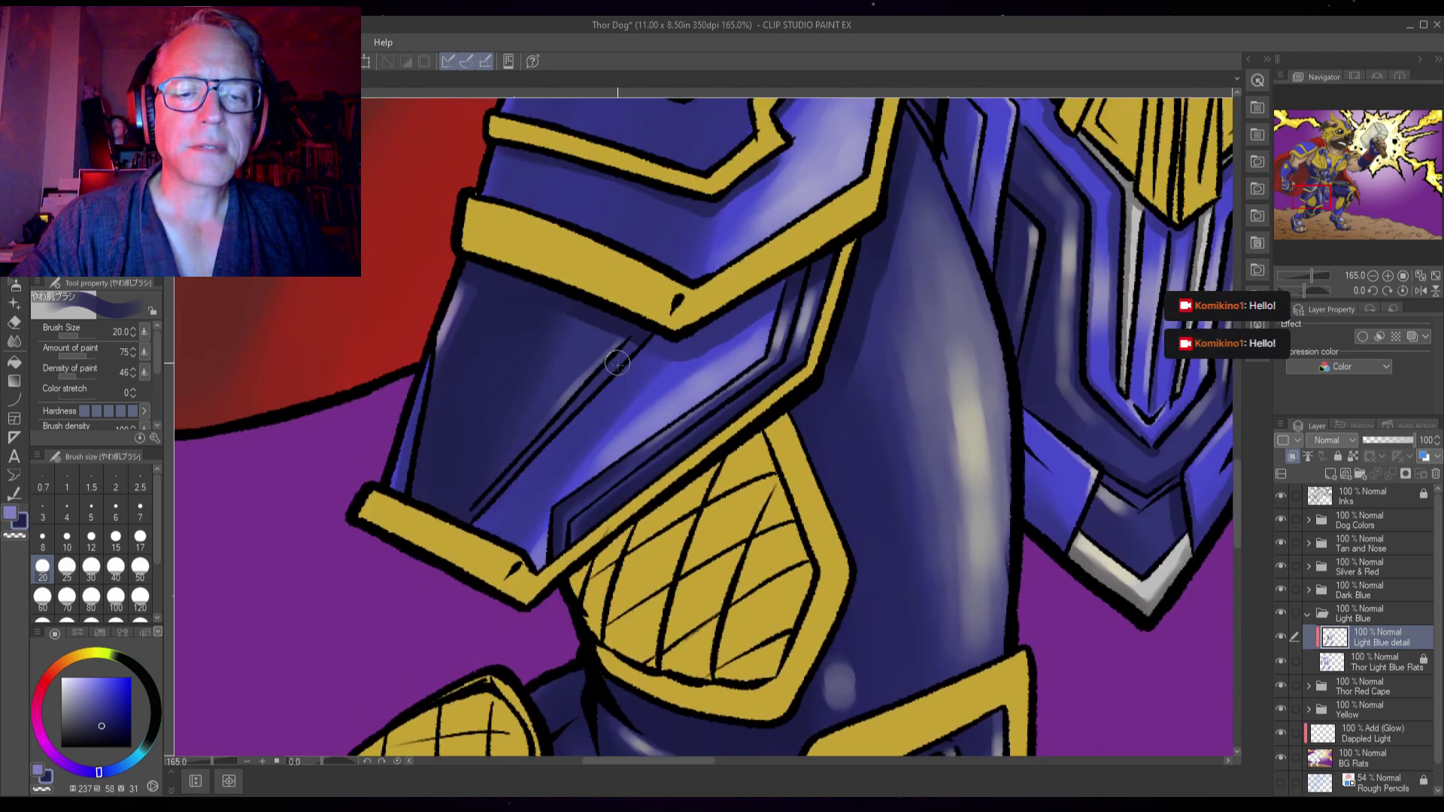
{"action": "scroll", "coordinate": [765, 338], "scroll_direction": "down", "scroll_amount": 4}
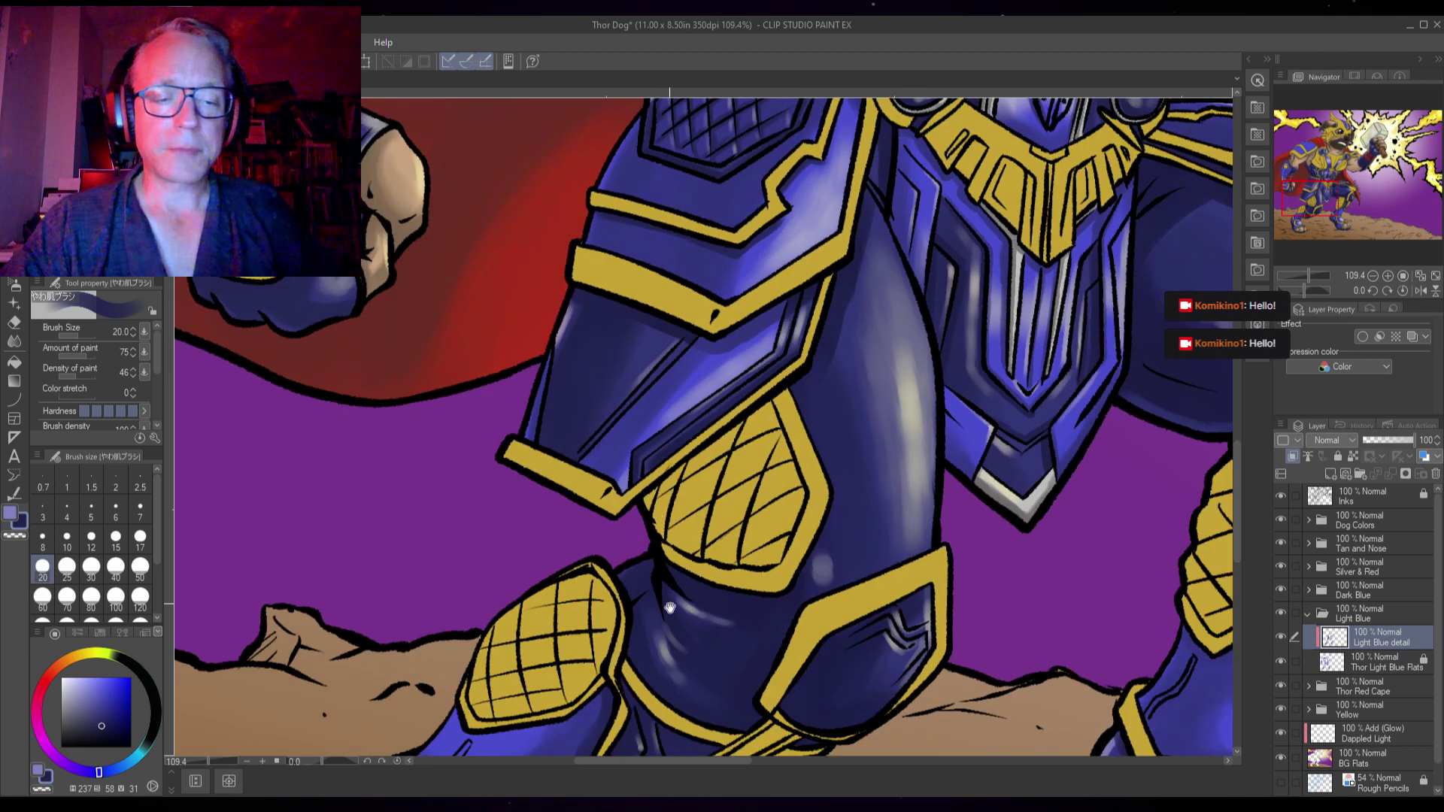
{"action": "left_click_drag", "start_coordinate": [667, 587], "coordinate": [691, 300]}
{"action": "scroll", "coordinate": [626, 387], "scroll_direction": "up", "scroll_amount": 4}
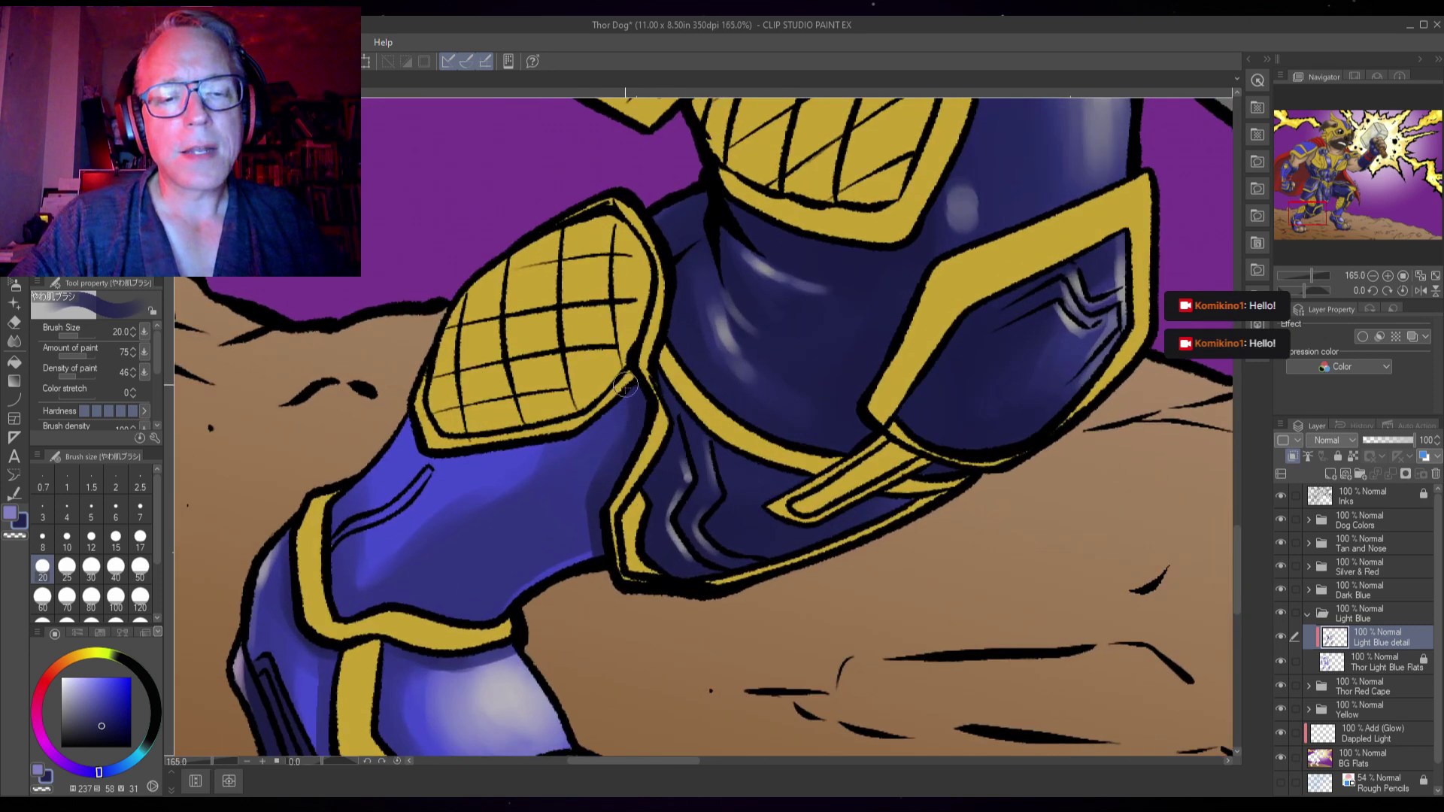
{"action": "left_click", "coordinate": [608, 430], "text": "alt"}
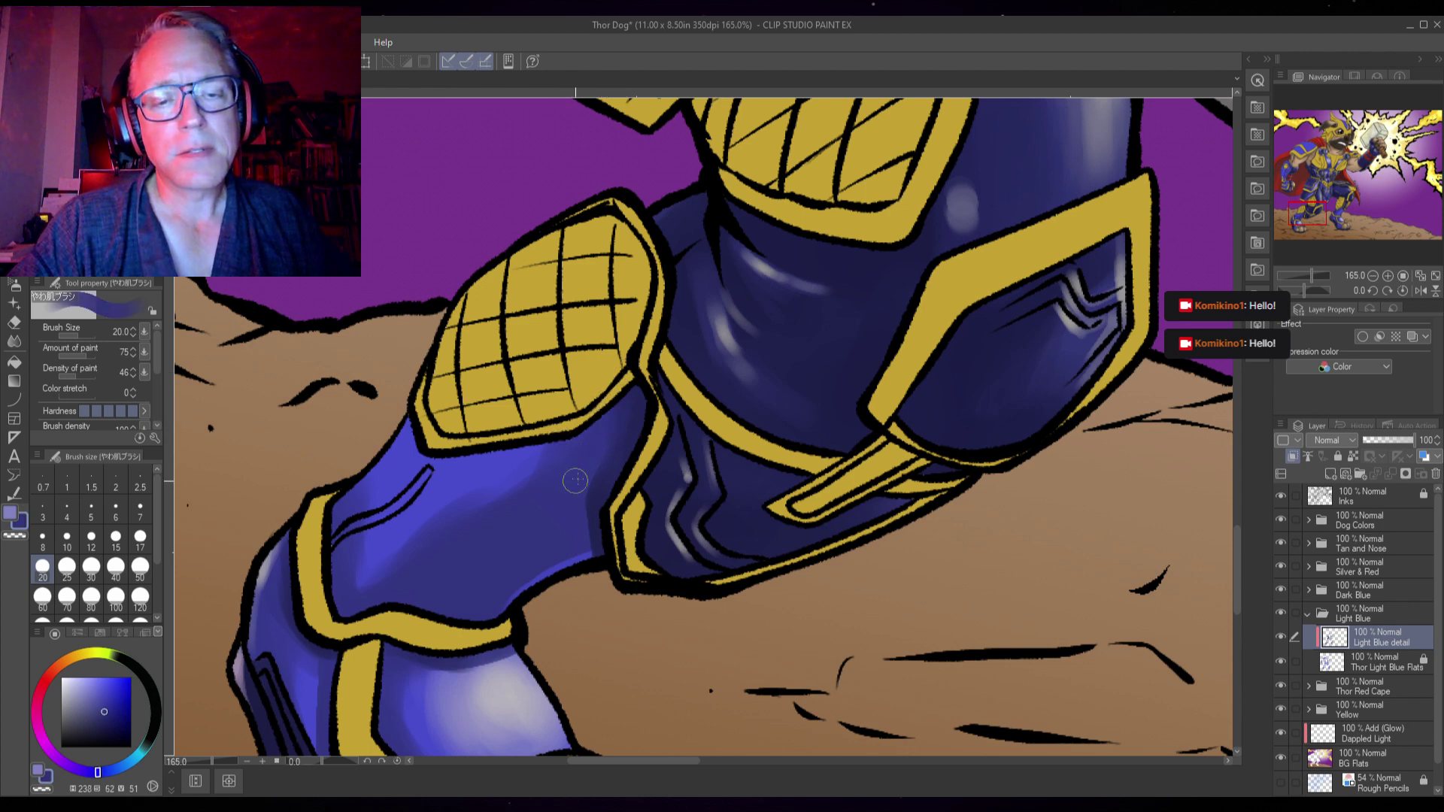
{"action": "left_click", "coordinate": [631, 422], "text": "alt"}
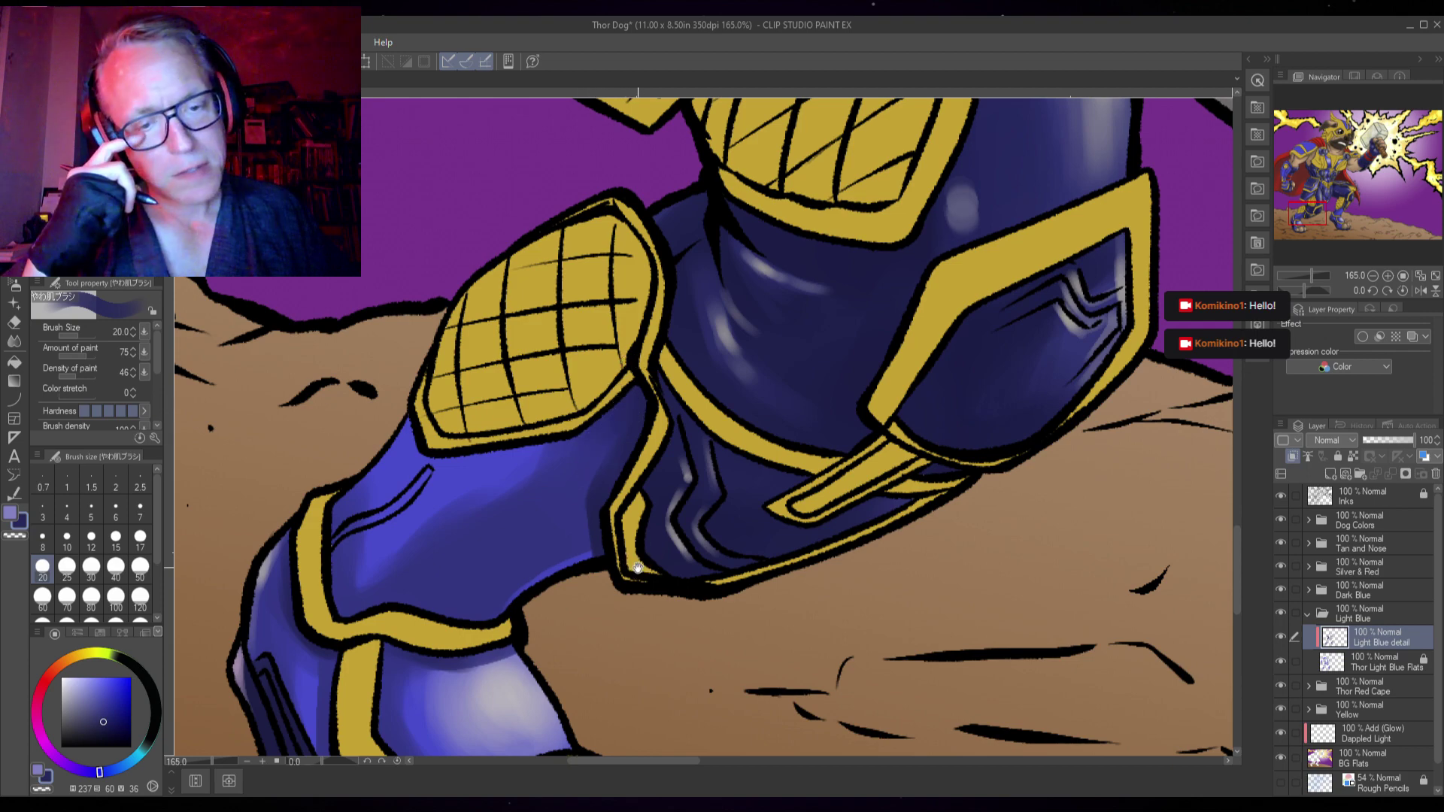
{"action": "left_click_drag", "start_coordinate": [635, 567], "coordinate": [630, 397]}
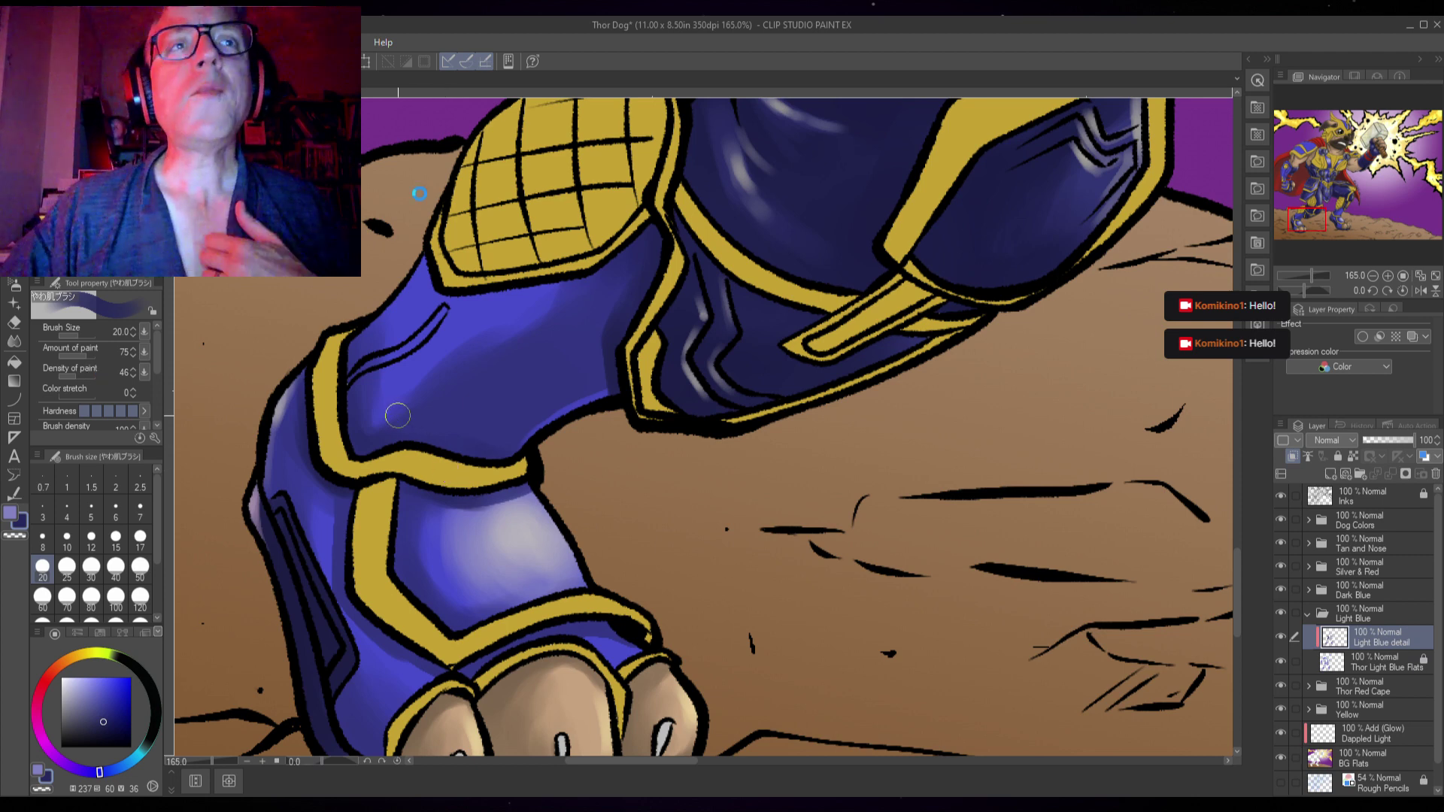
{"action": "key", "text": "ctrl+s"}
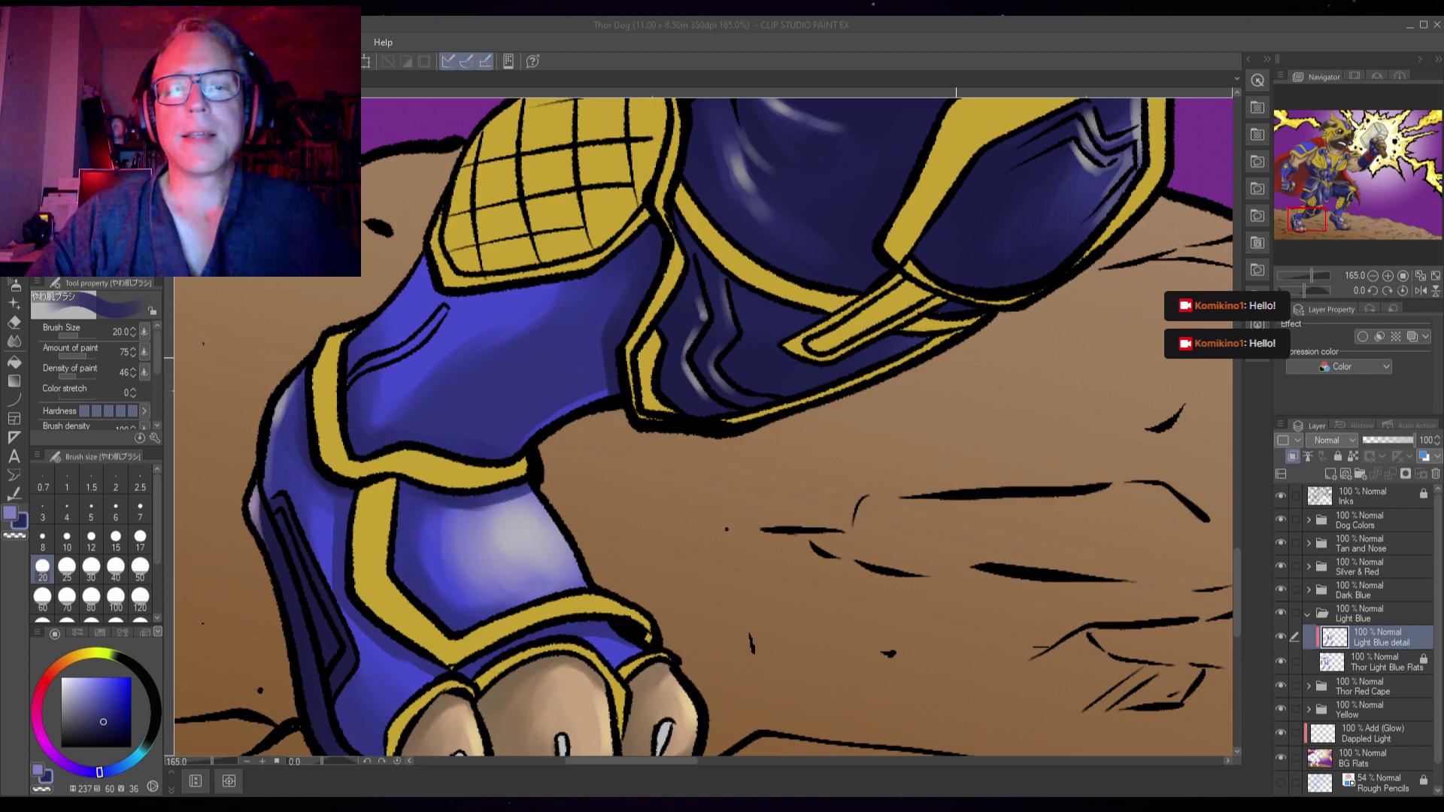
- Paint a thin dark blue shadow under the near kneecap's gold rim at brush size 8, and set the brush to size 20
{"action": "mouse_move", "coordinate": [962, 357]}
{"action": "left_mouse_down"}
{"action": "mouse_move", "coordinate": [884, 374]}
{"action": "mouse_move", "coordinate": [872, 454]}
{"action": "mouse_move", "coordinate": [760, 555]}
{"action": "left_mouse_up"}
{"action": "key", "text": "space"}
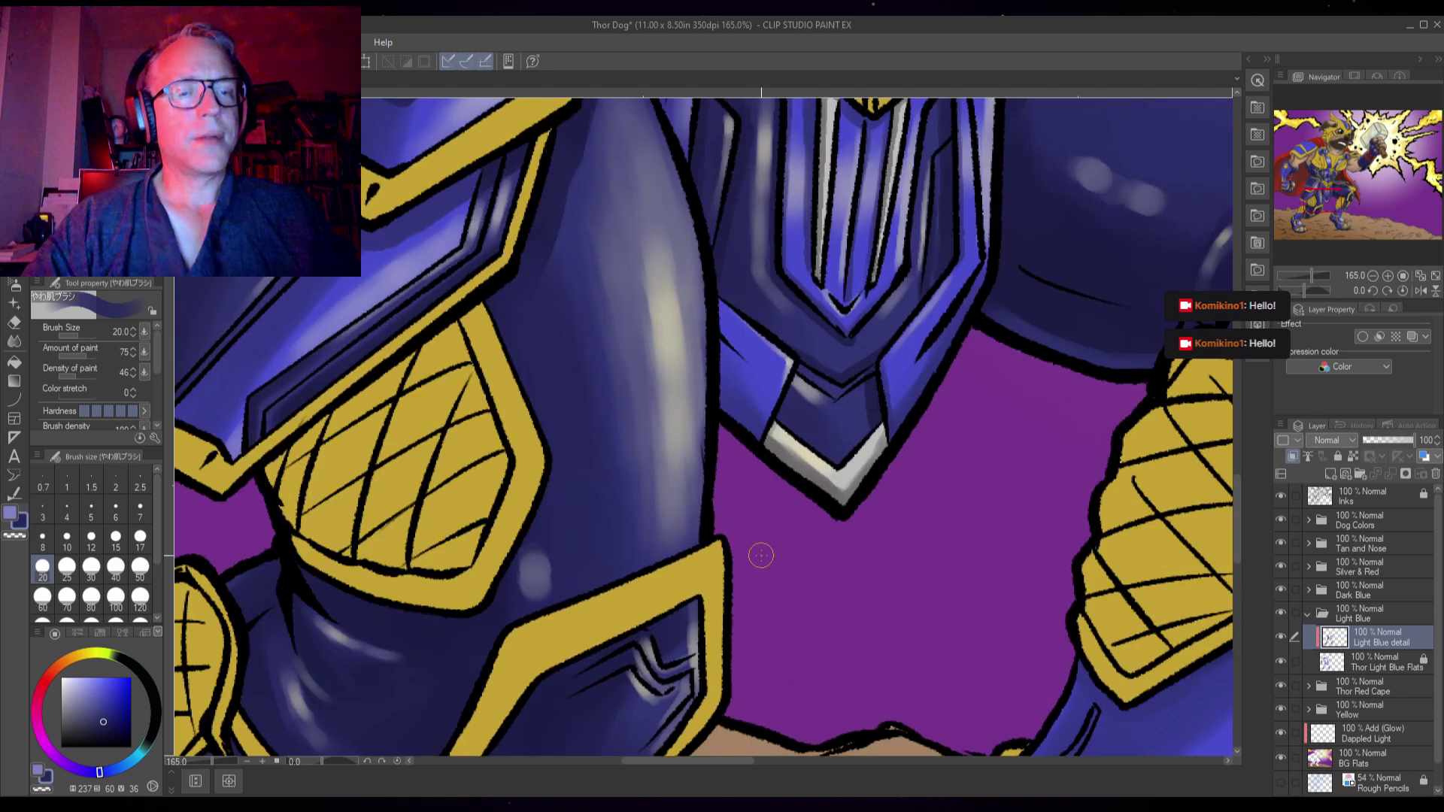
{"action": "scroll", "coordinate": [760, 554], "scroll_direction": "down", "scroll_amount": 5}
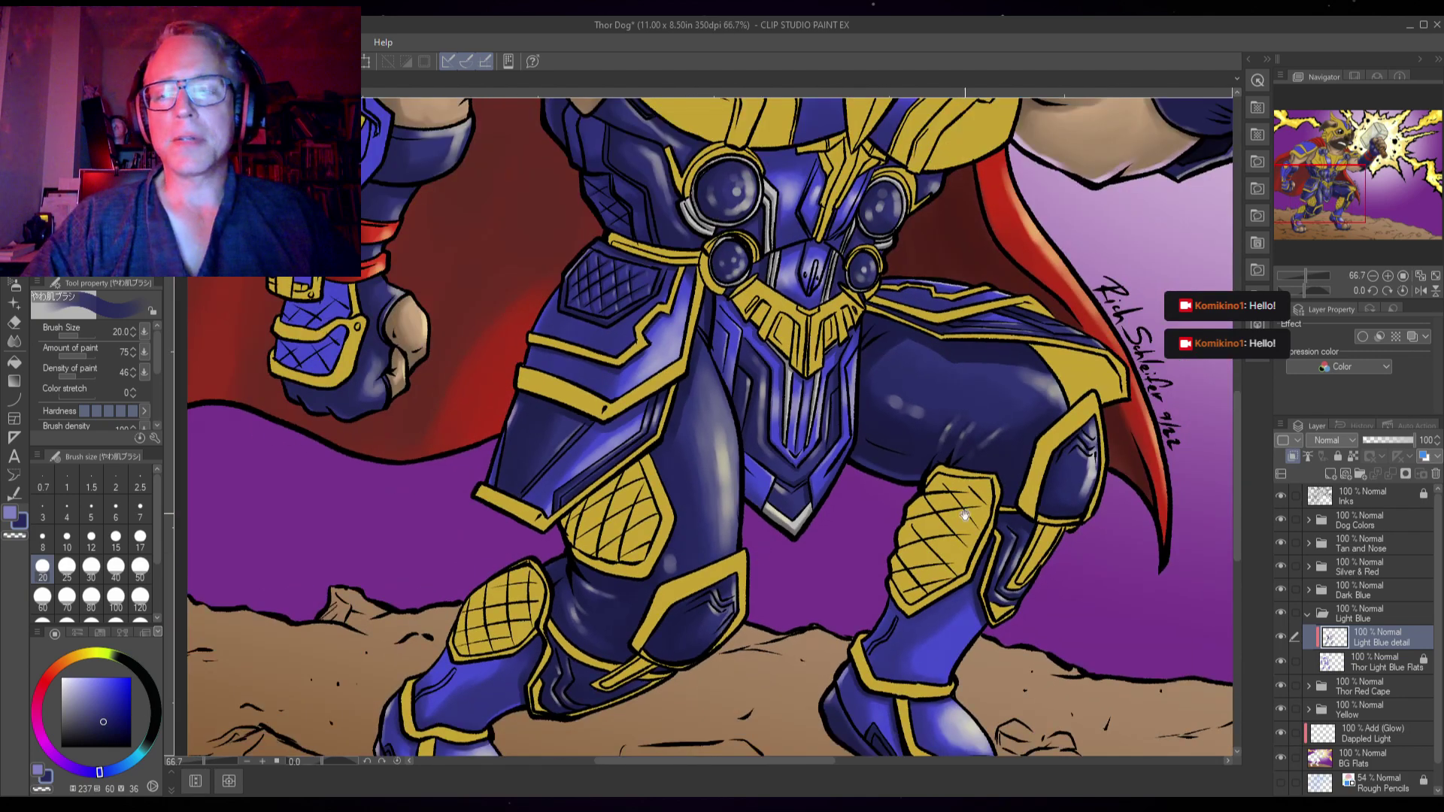
{"action": "left_click_drag", "start_coordinate": [965, 516], "coordinate": [974, 365]}
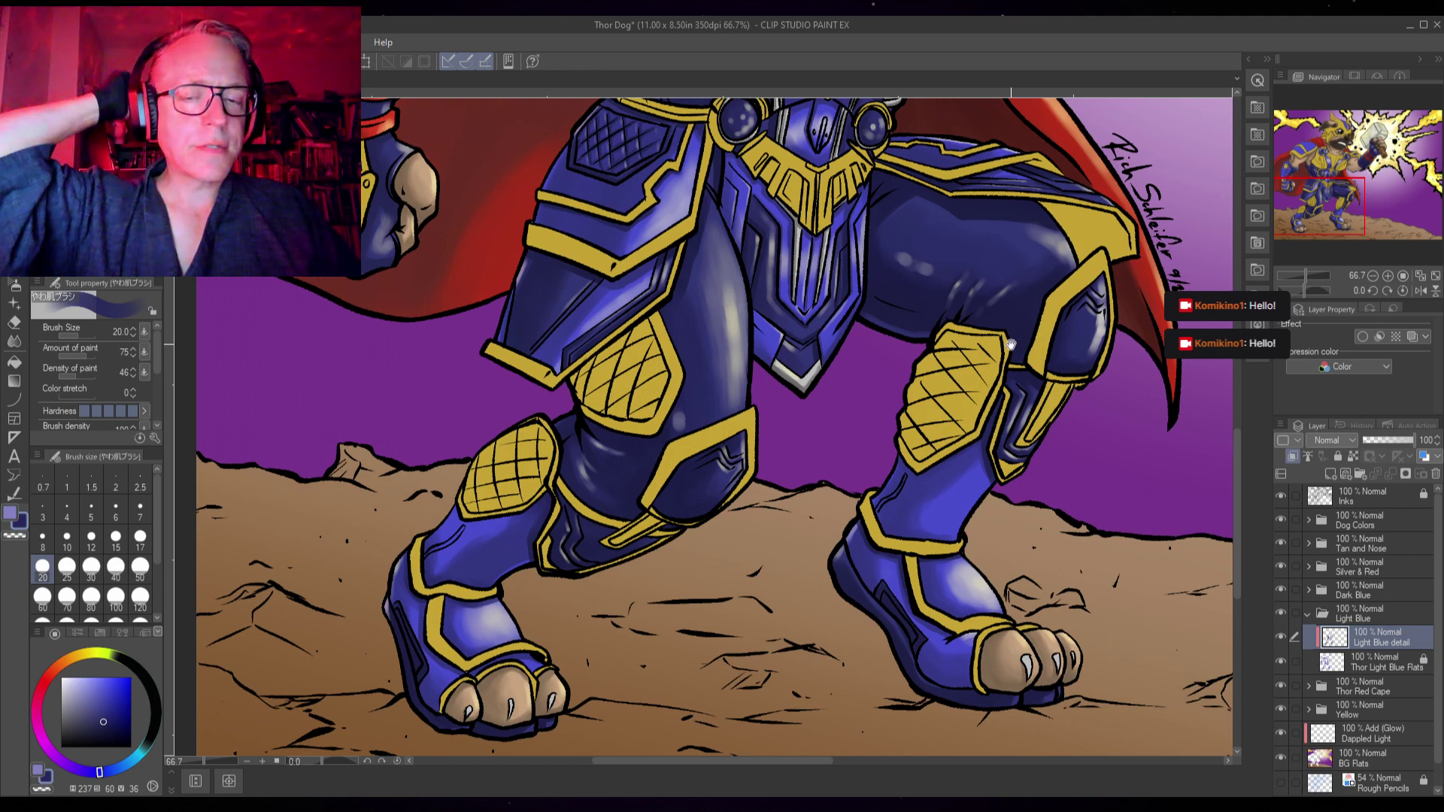
{"action": "scroll", "coordinate": [482, 491], "scroll_direction": "up", "scroll_amount": 5}
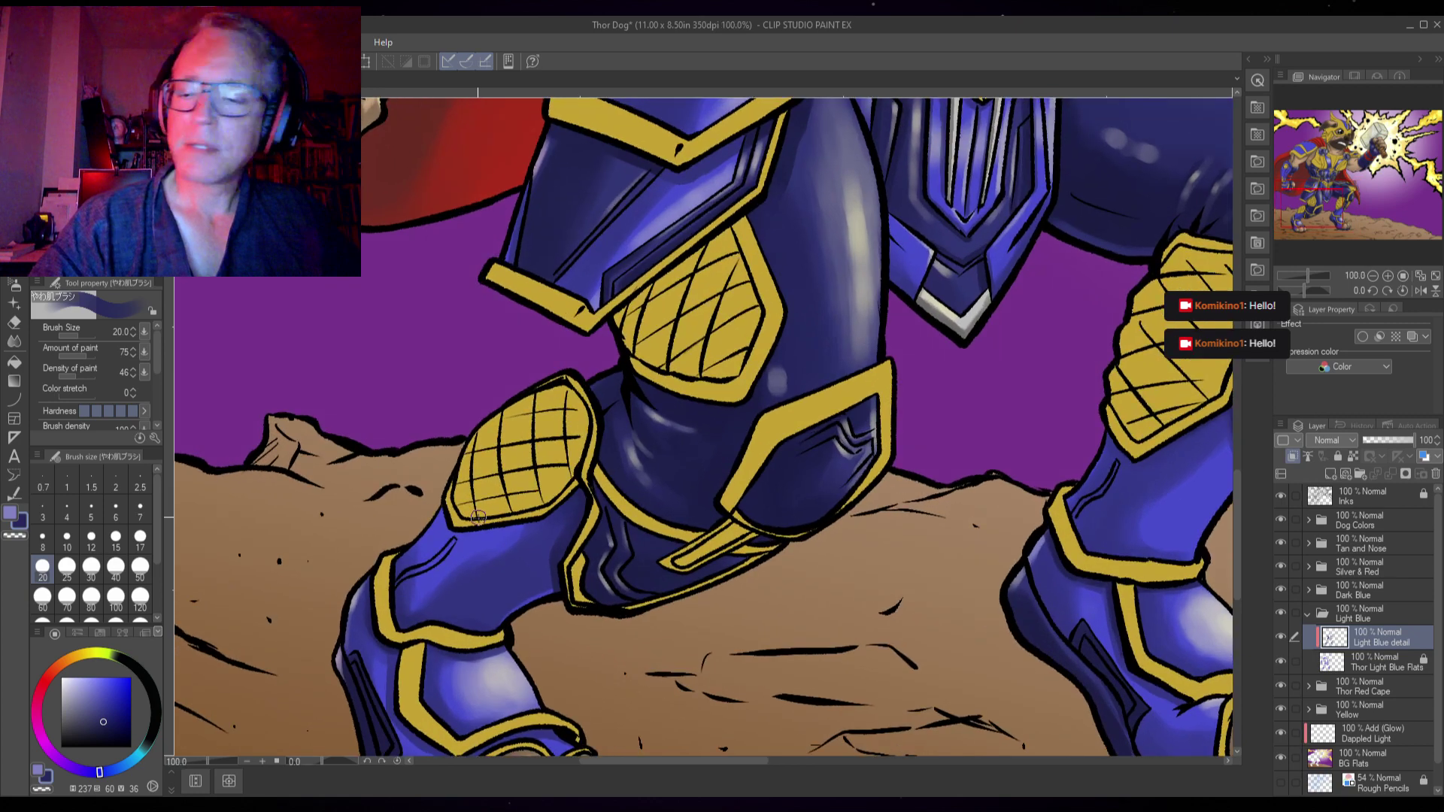
{"action": "key", "text": "bracketleft"}
{"action": "key", "text": "bracketleft"}
{"action": "key", "text": "bracketleft"}
{"action": "key", "text": "bracketleft"}
{"action": "key", "text": "bracketleft"}
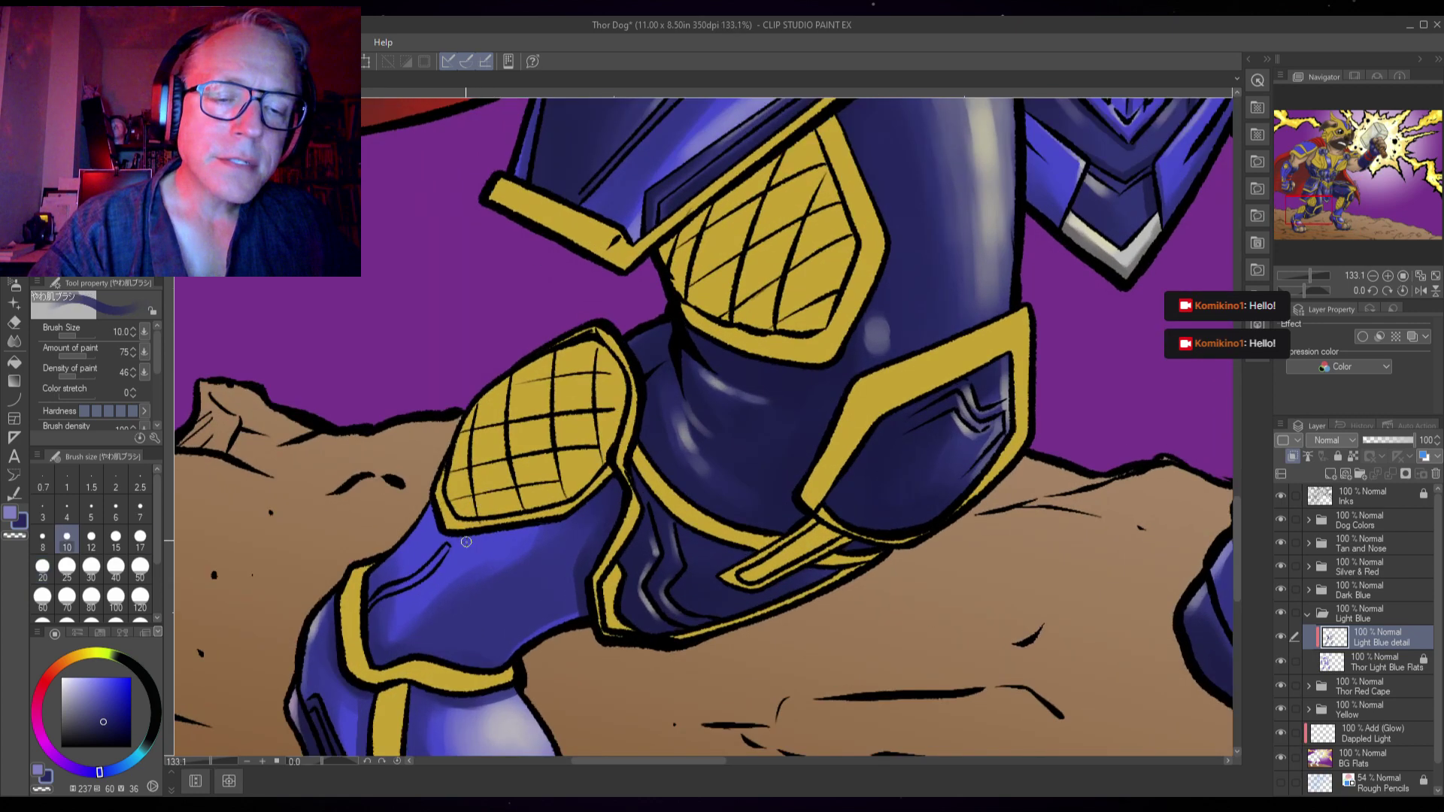
{"action": "key", "text": "bracketright"}
{"action": "key", "text": "bracketright"}
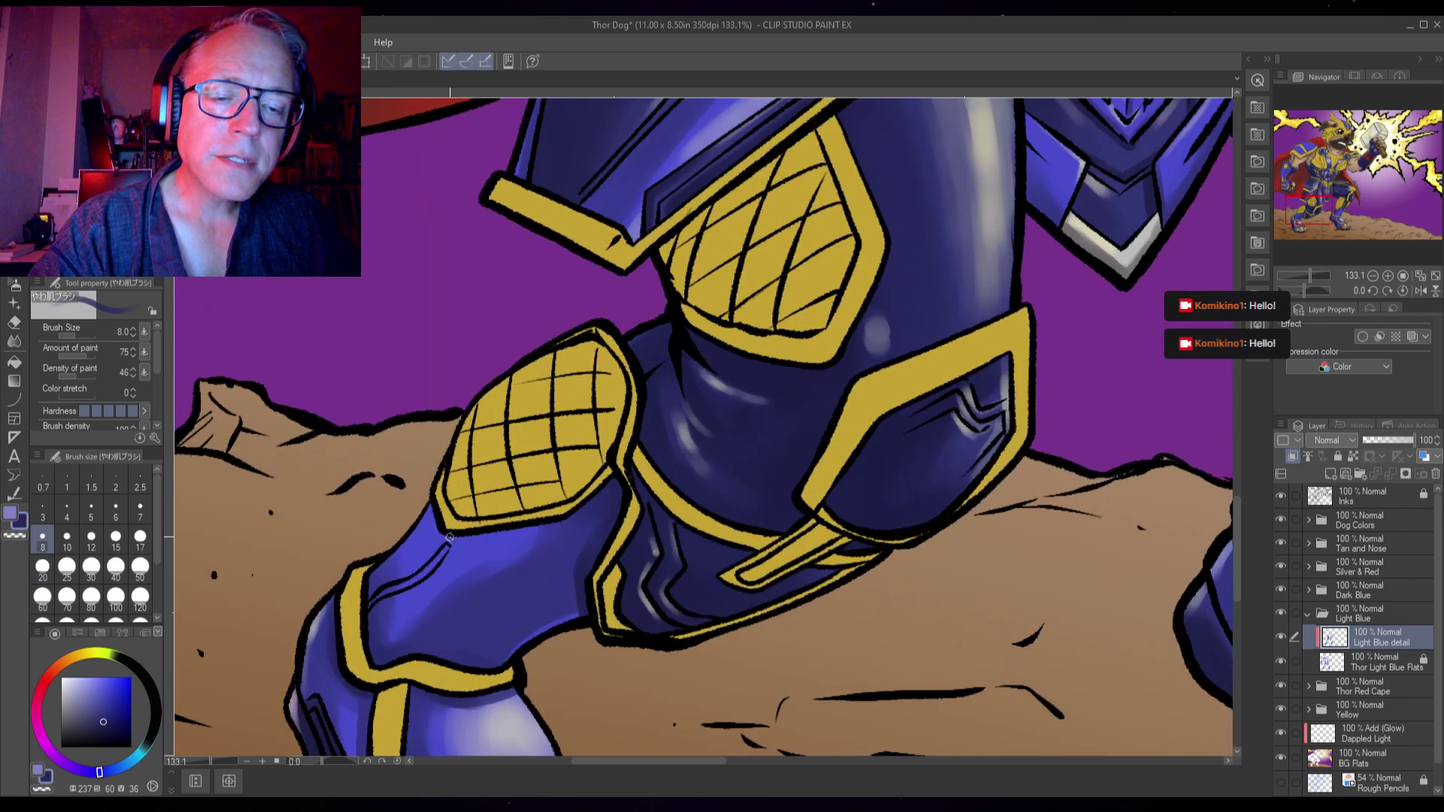
{"action": "left_click_drag", "start_coordinate": [450, 536], "coordinate": [554, 520]}
{"action": "key", "text": "bracketright"}
{"action": "key", "text": "bracketright"}
{"action": "key", "text": "bracketright"}
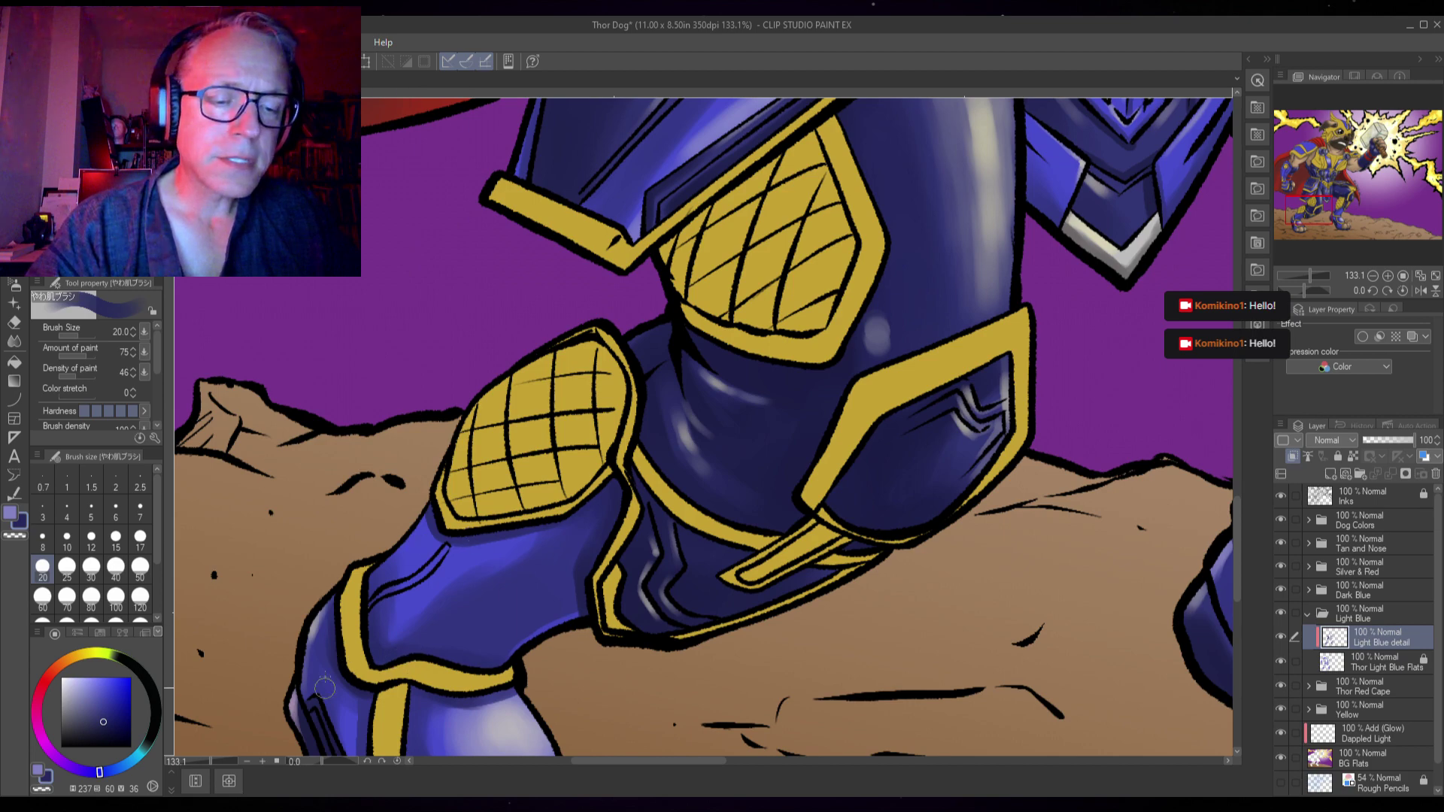
- Review the shading on both boots, the legs and the torso for blue areas that still need work
{"action": "scroll", "coordinate": [387, 693], "scroll_direction": "down", "scroll_amount": 5}
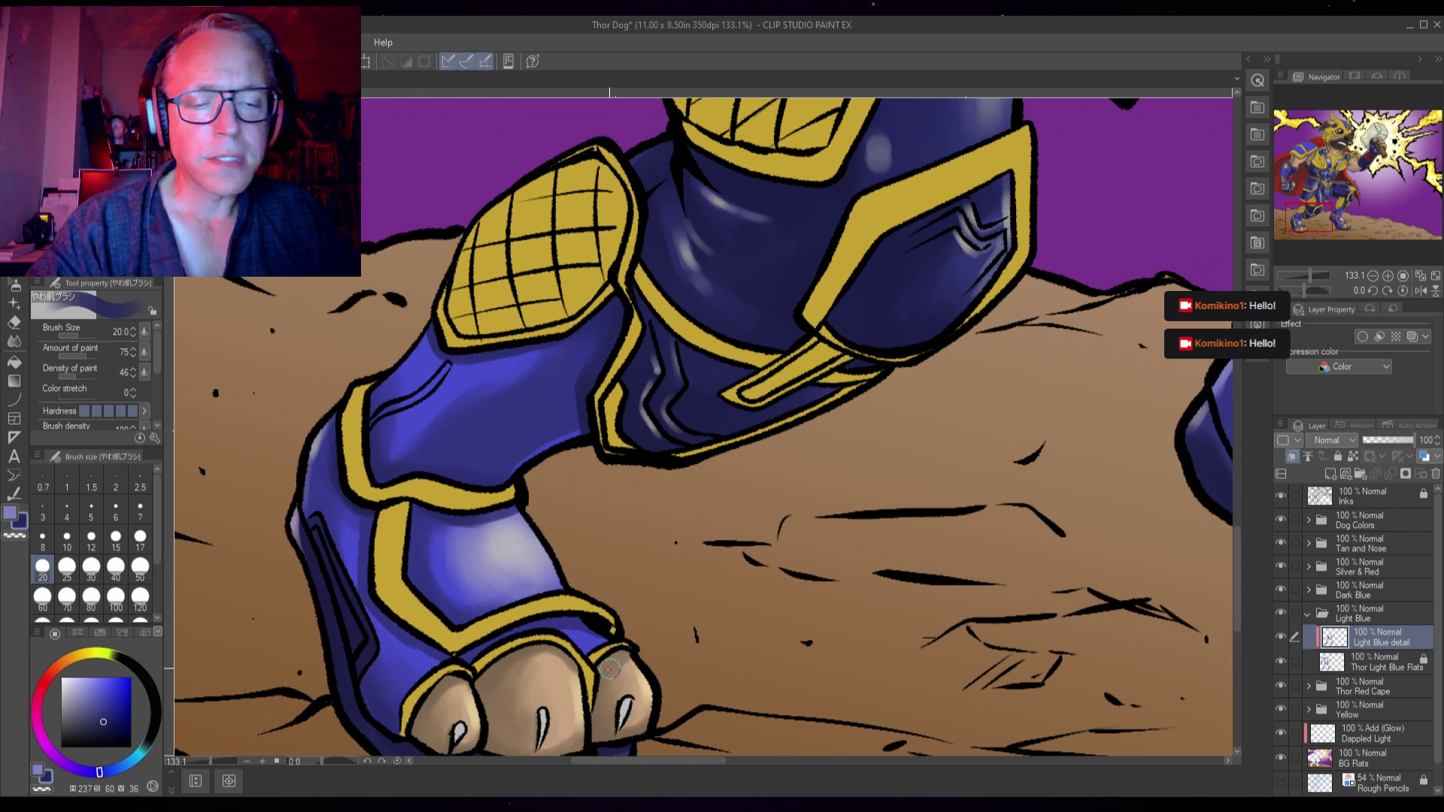
{"action": "scroll", "coordinate": [662, 609], "scroll_direction": "right", "scroll_amount": 5}
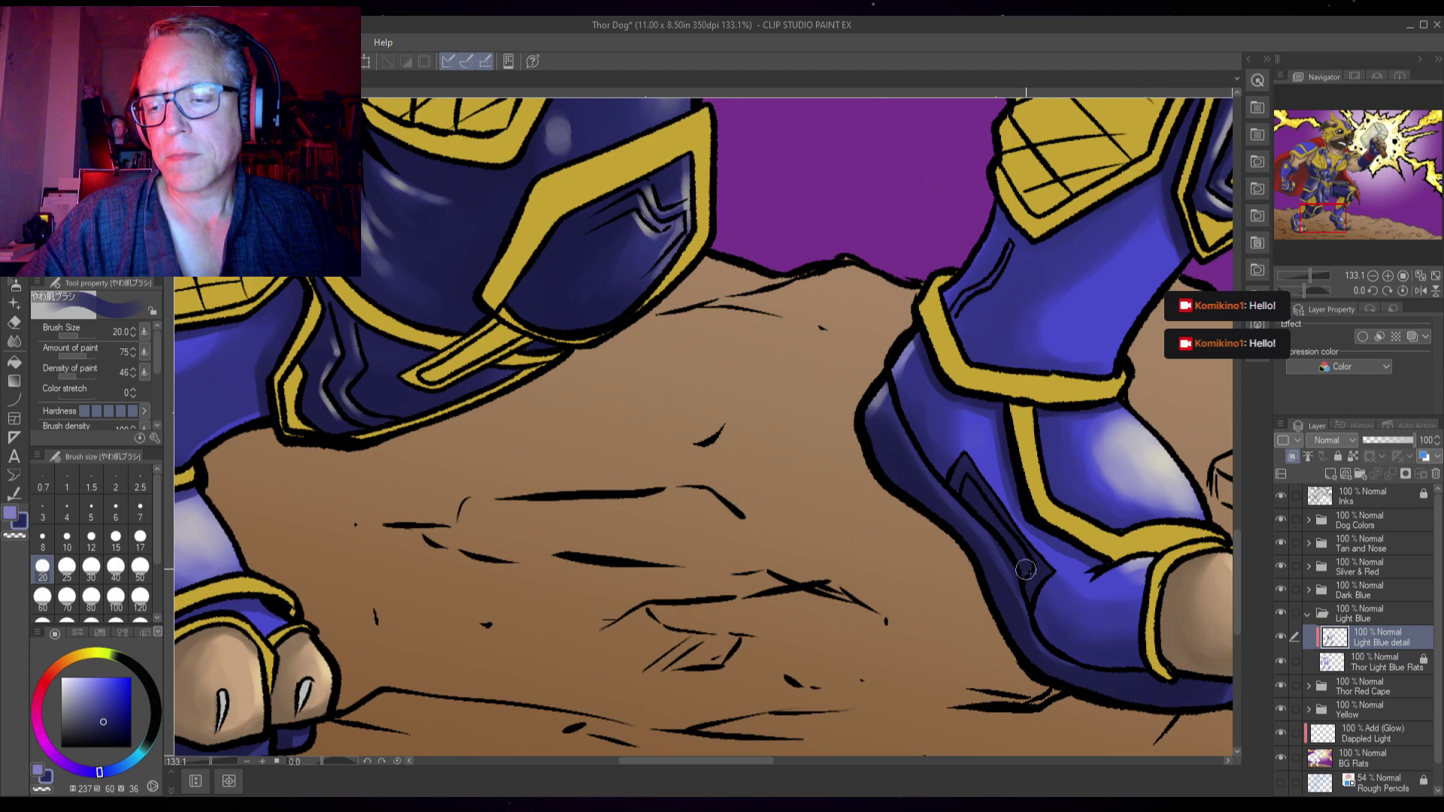
{"action": "left_click_drag", "start_coordinate": [1031, 456], "coordinate": [948, 583]}
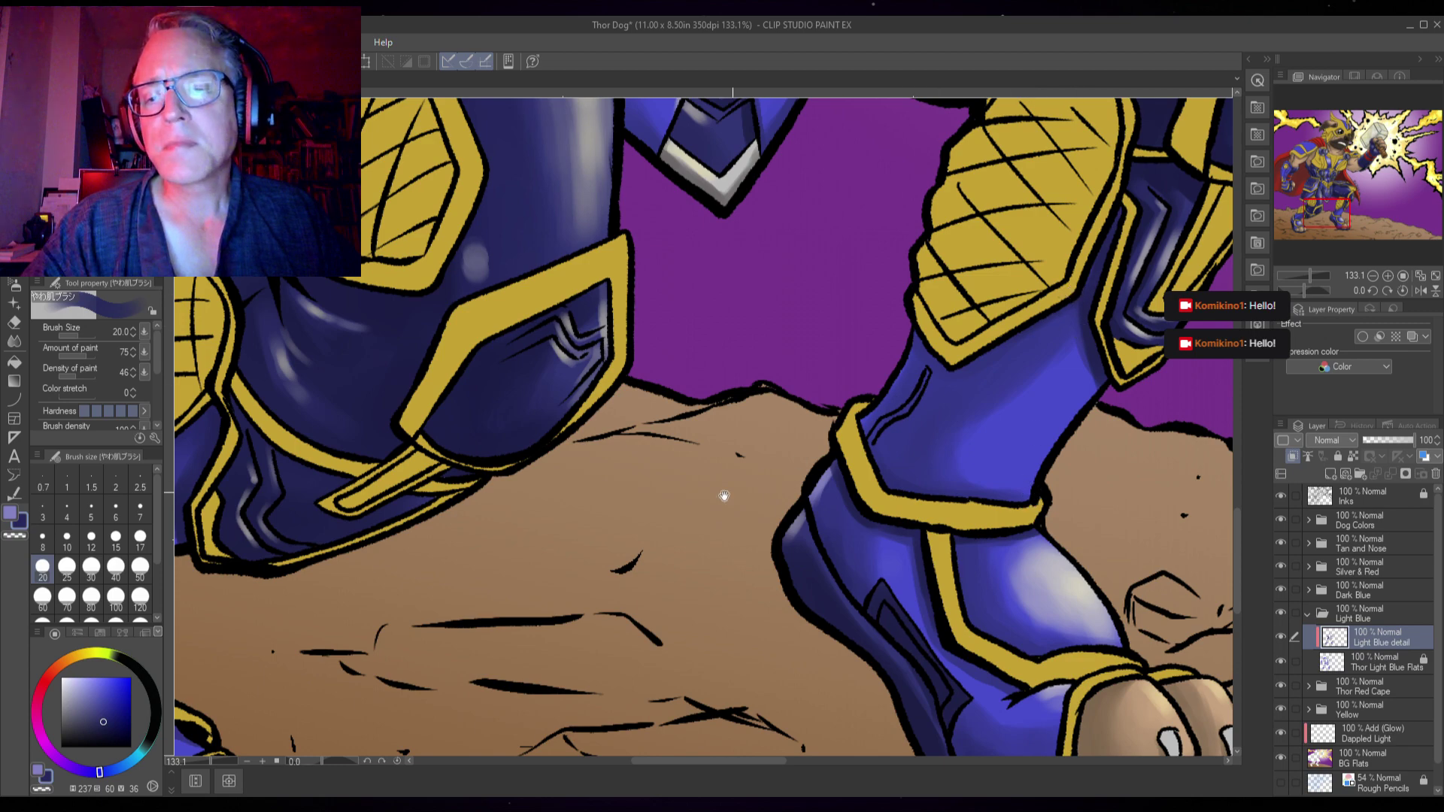
{"action": "left_click_drag", "start_coordinate": [725, 495], "coordinate": [814, 616]}
{"action": "scroll", "coordinate": [899, 481], "scroll_direction": "down", "scroll_amount": 1}
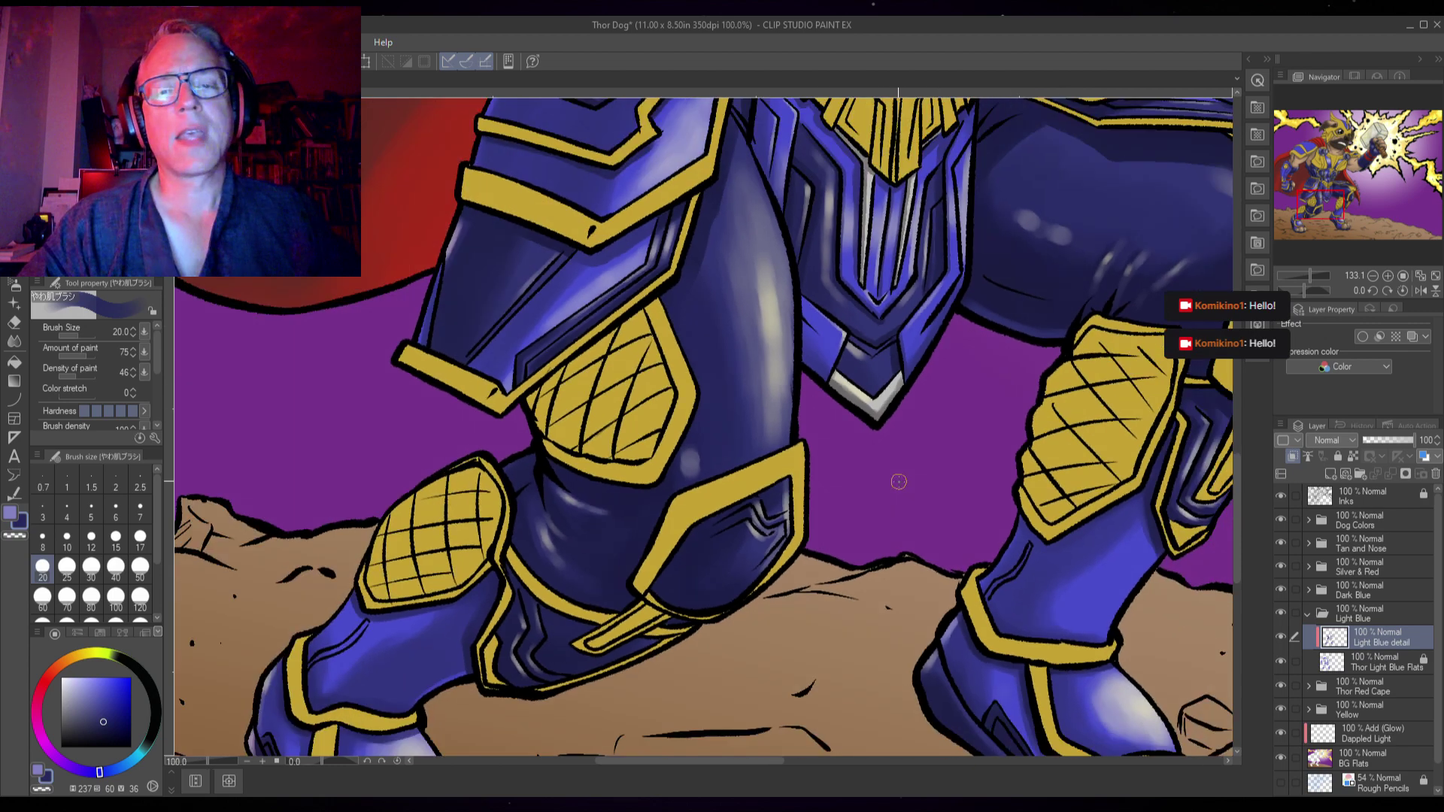
{"action": "scroll", "coordinate": [1014, 412], "scroll_direction": "down", "scroll_amount": 2}
{"action": "left_click_drag", "start_coordinate": [968, 372], "coordinate": [835, 527]}
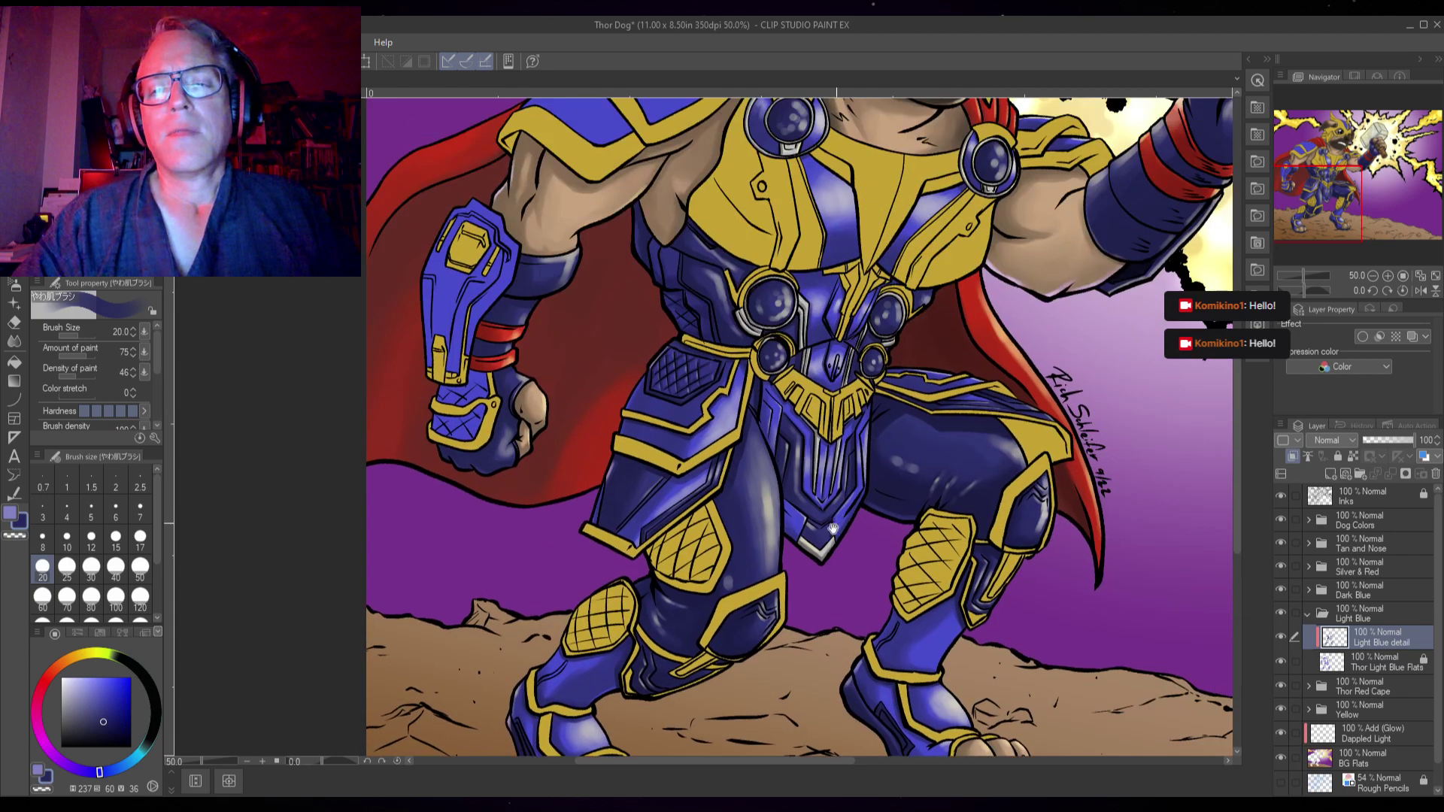
{"action": "left_click_drag", "start_coordinate": [774, 481], "coordinate": [839, 646]}
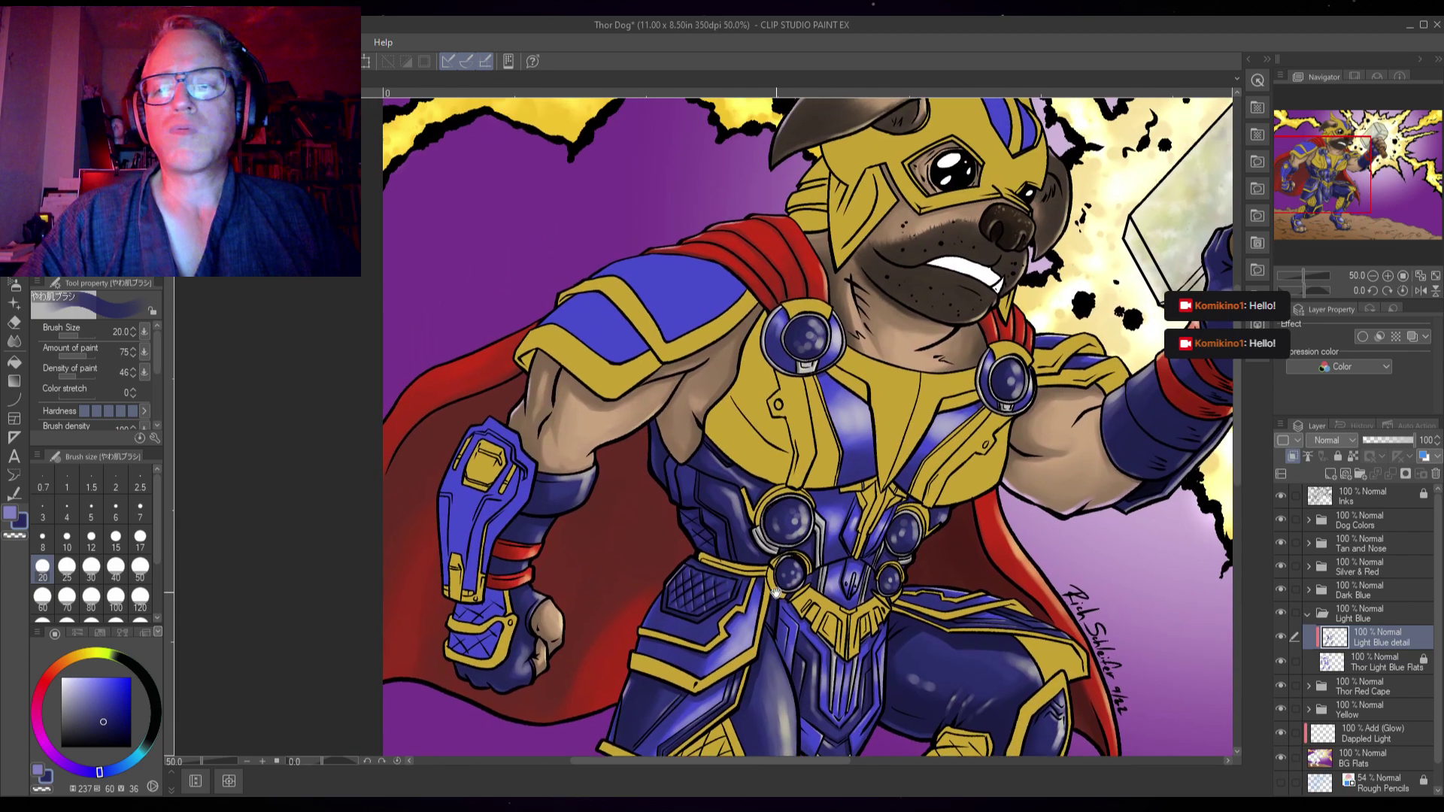
{"action": "left_click_drag", "start_coordinate": [839, 561], "coordinate": [749, 620]}
{"action": "left_click_drag", "start_coordinate": [815, 463], "coordinate": [960, 387]}
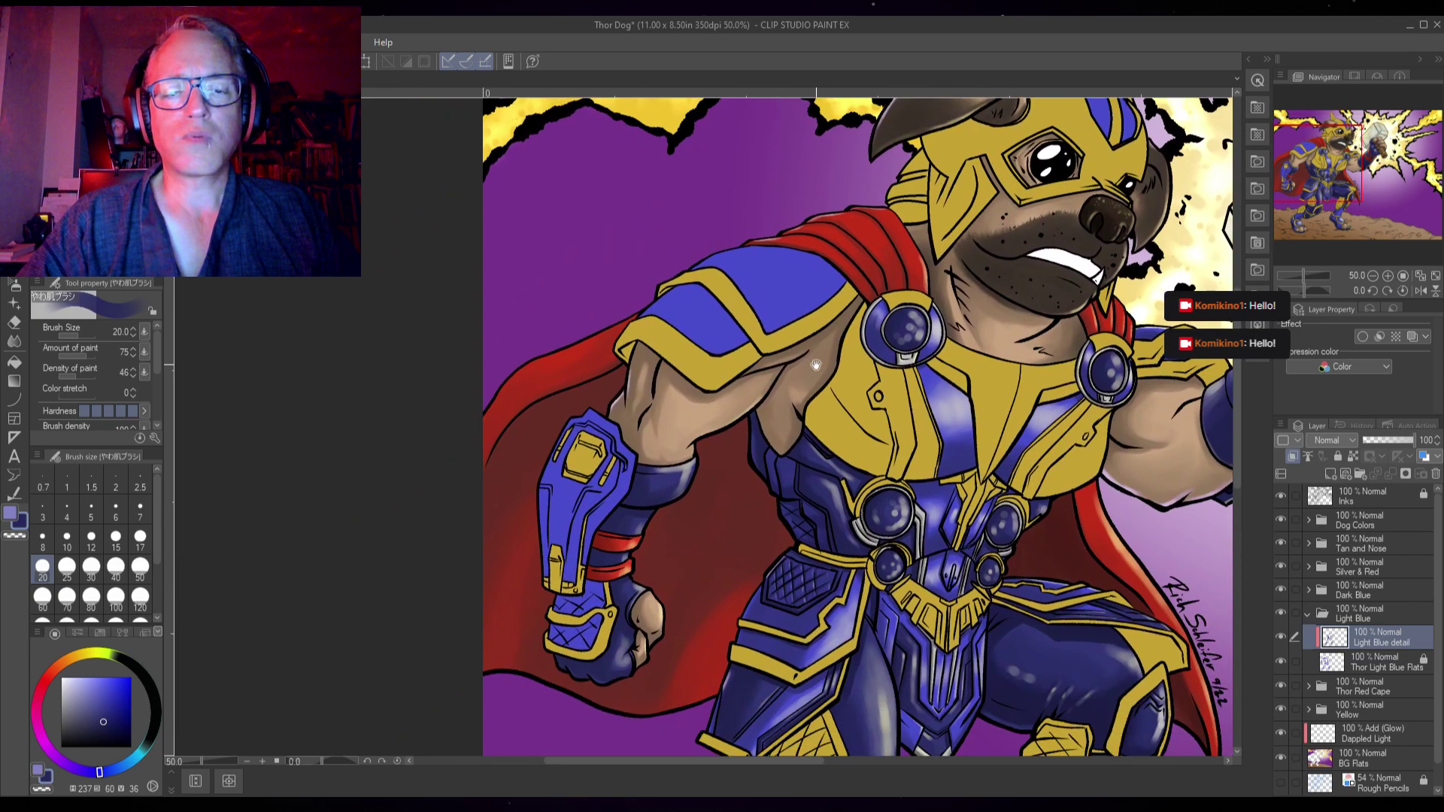
- Mix a pale cream and paint broad soft highlights on both blue shoulder plates at brush size 80
{"action": "left_click_drag", "start_coordinate": [816, 365], "coordinate": [843, 409]}
{"action": "scroll", "coordinate": [722, 342], "scroll_direction": "up", "scroll_amount": 3}
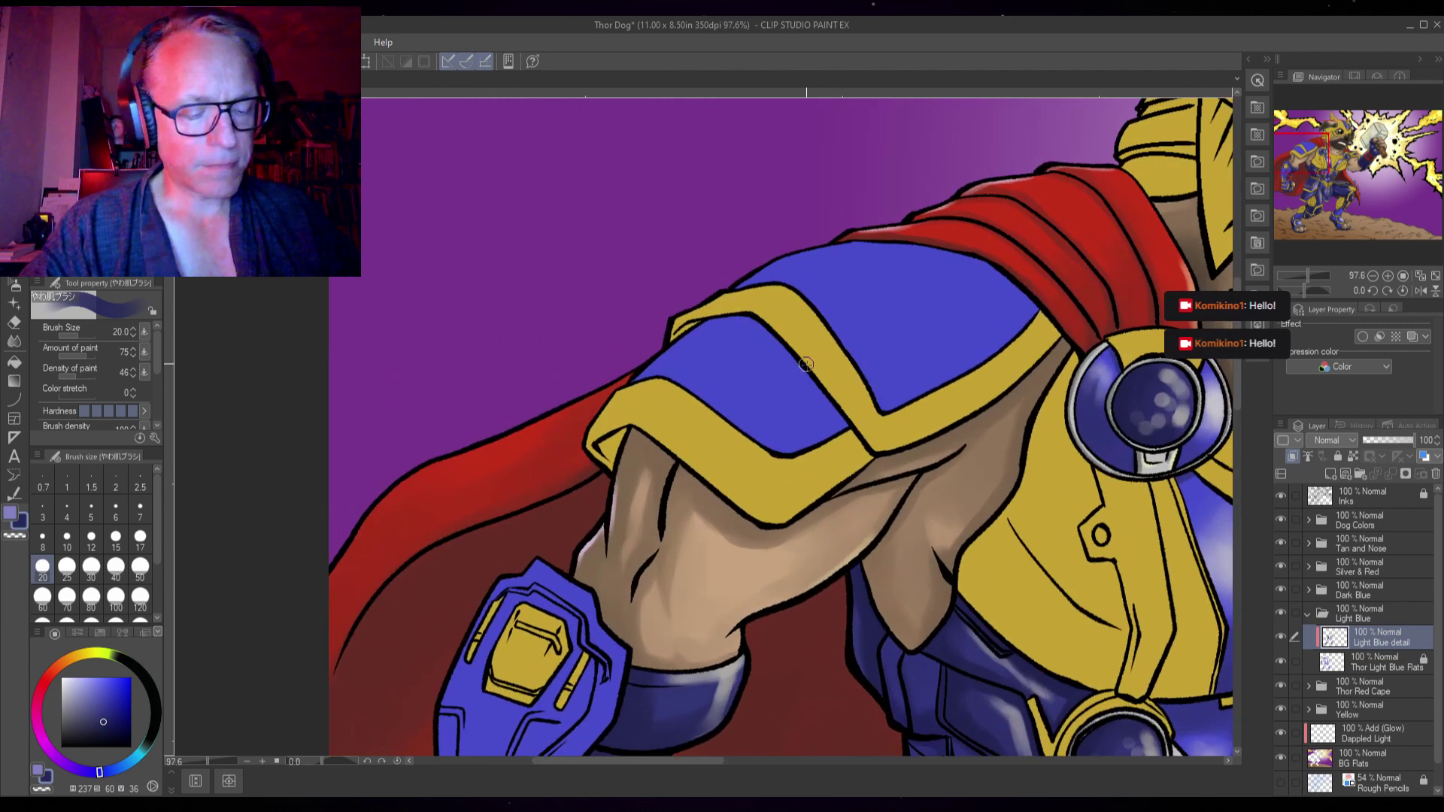
{"action": "left_click", "coordinate": [83, 693]}
{"action": "left_click", "coordinate": [84, 662]}
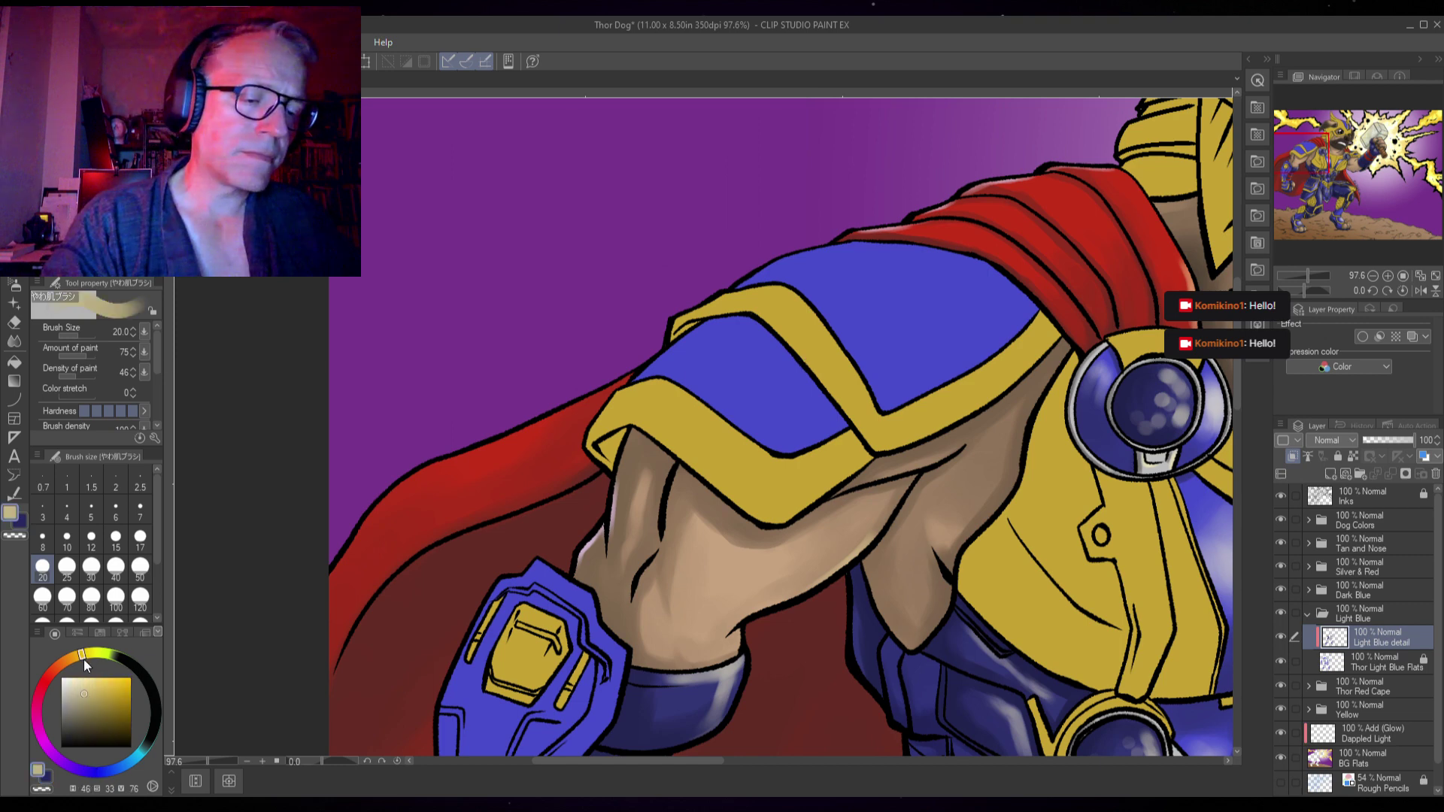
{"action": "left_click", "coordinate": [84, 680]}
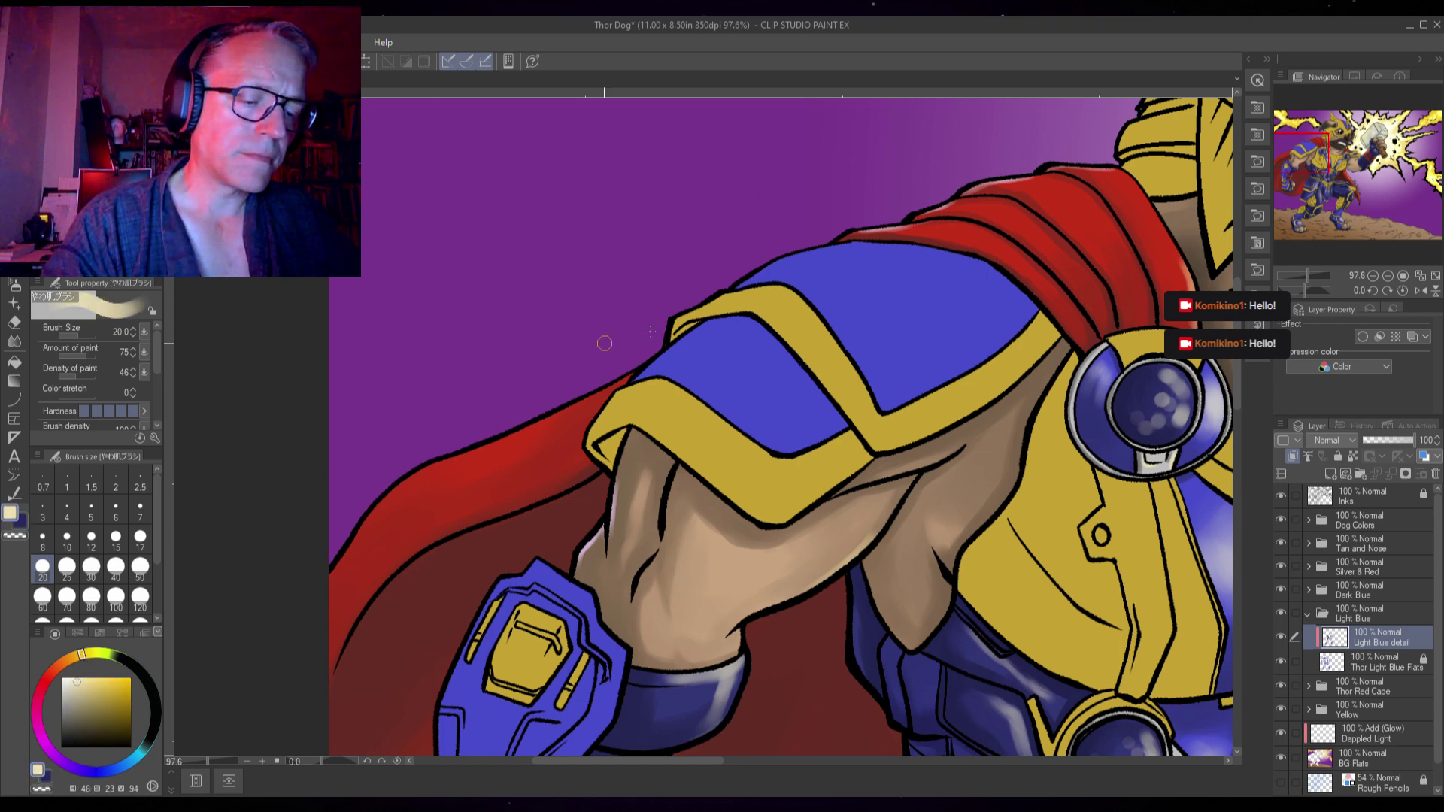
{"action": "key", "text": "bracketright"}
{"action": "key", "text": "bracketright"}
{"action": "key", "text": "bracketright"}
{"action": "key", "text": "bracketright"}
{"action": "key", "text": "bracketright"}
{"action": "key", "text": "bracketright"}
{"action": "key", "text": "bracketright"}
{"action": "key", "text": "bracketright"}
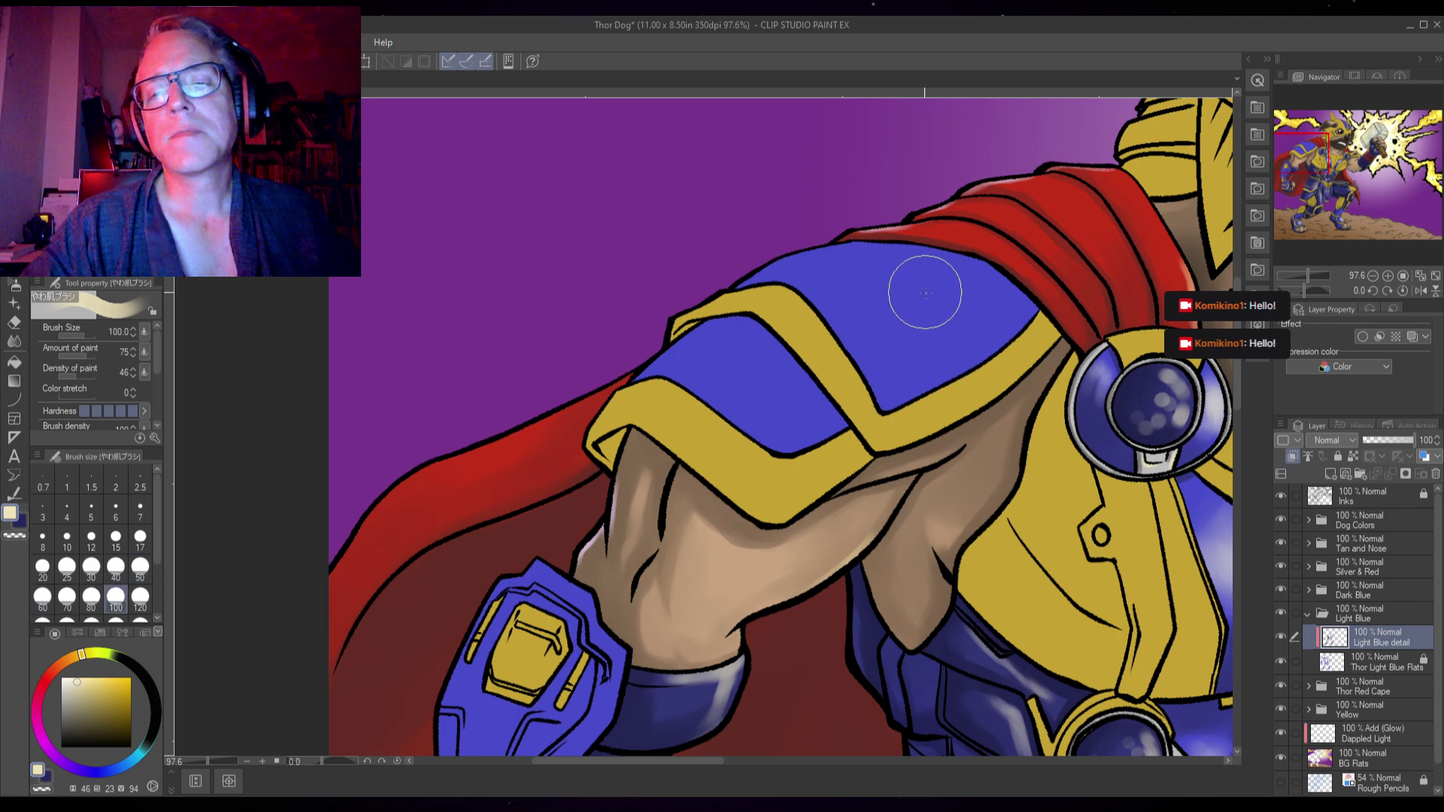
{"action": "key", "text": "bracketleft"}
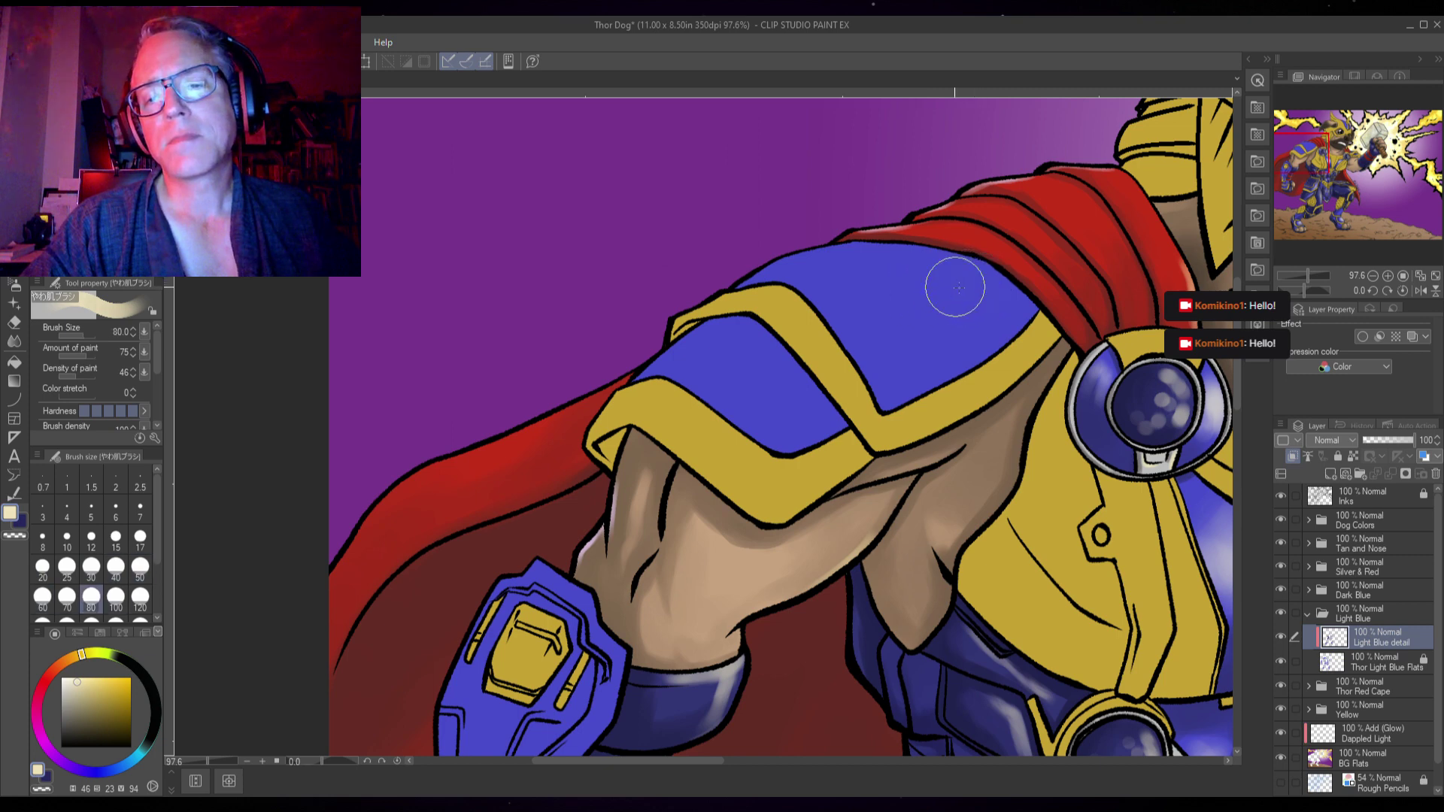
{"action": "mouse_move", "coordinate": [953, 284]}
{"action": "left_mouse_down"}
{"action": "mouse_move", "coordinate": [997, 281]}
{"action": "mouse_move", "coordinate": [870, 331]}
{"action": "mouse_move", "coordinate": [1010, 287]}
{"action": "mouse_move", "coordinate": [951, 278]}
{"action": "mouse_move", "coordinate": [830, 329]}
{"action": "mouse_move", "coordinate": [878, 293]}
{"action": "mouse_move", "coordinate": [853, 304]}
{"action": "mouse_move", "coordinate": [824, 331]}
{"action": "mouse_move", "coordinate": [941, 281]}
{"action": "mouse_move", "coordinate": [840, 345]}
{"action": "mouse_move", "coordinate": [867, 347]}
{"action": "mouse_move", "coordinate": [930, 304]}
{"action": "mouse_move", "coordinate": [849, 356]}
{"action": "mouse_move", "coordinate": [896, 320]}
{"action": "mouse_move", "coordinate": [1005, 284]}
{"action": "mouse_move", "coordinate": [873, 303]}
{"action": "mouse_move", "coordinate": [896, 288]}
{"action": "mouse_move", "coordinate": [983, 277]}
{"action": "mouse_move", "coordinate": [847, 319]}
{"action": "mouse_move", "coordinate": [830, 343]}
{"action": "mouse_move", "coordinate": [980, 275]}
{"action": "mouse_move", "coordinate": [838, 324]}
{"action": "mouse_move", "coordinate": [968, 291]}
{"action": "mouse_move", "coordinate": [868, 353]}
{"action": "mouse_move", "coordinate": [1004, 290]}
{"action": "mouse_move", "coordinate": [916, 315]}
{"action": "mouse_move", "coordinate": [760, 398]}
{"action": "mouse_move", "coordinate": [793, 379]}
{"action": "mouse_move", "coordinate": [766, 388]}
{"action": "mouse_move", "coordinate": [730, 416]}
{"action": "mouse_move", "coordinate": [791, 389]}
{"action": "mouse_move", "coordinate": [718, 430]}
{"action": "mouse_move", "coordinate": [780, 397]}
{"action": "mouse_move", "coordinate": [744, 455]}
{"action": "mouse_move", "coordinate": [783, 410]}
{"action": "mouse_move", "coordinate": [742, 400]}
{"action": "mouse_move", "coordinate": [686, 446]}
{"action": "left_mouse_up"}
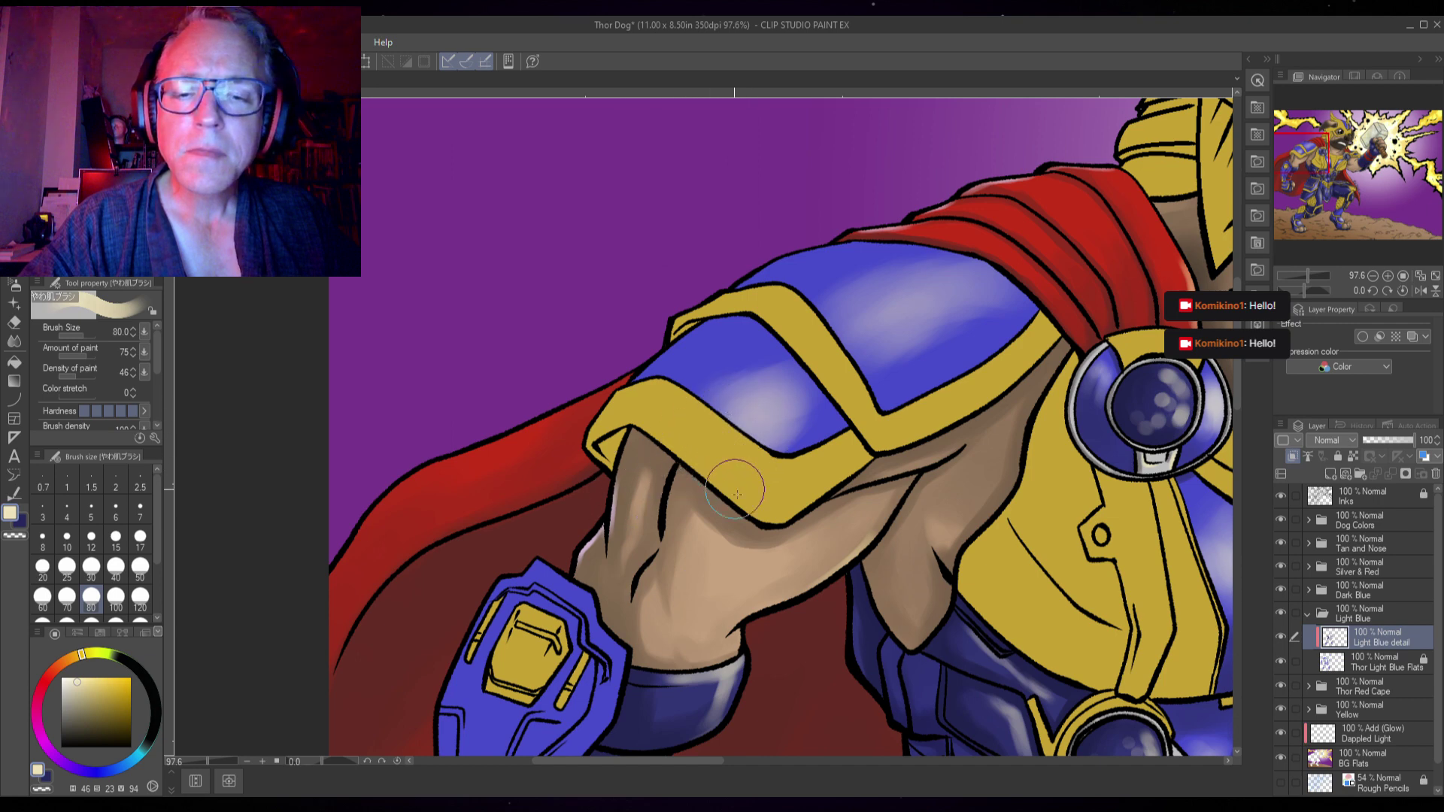
- Soften the upper shoulder plate's highlight with a sampled medium blue at brush size 50, and save the illustration
{"action": "key", "text": "bracketleft"}
{"action": "key", "text": "bracketleft"}
{"action": "key", "text": "bracketleft"}
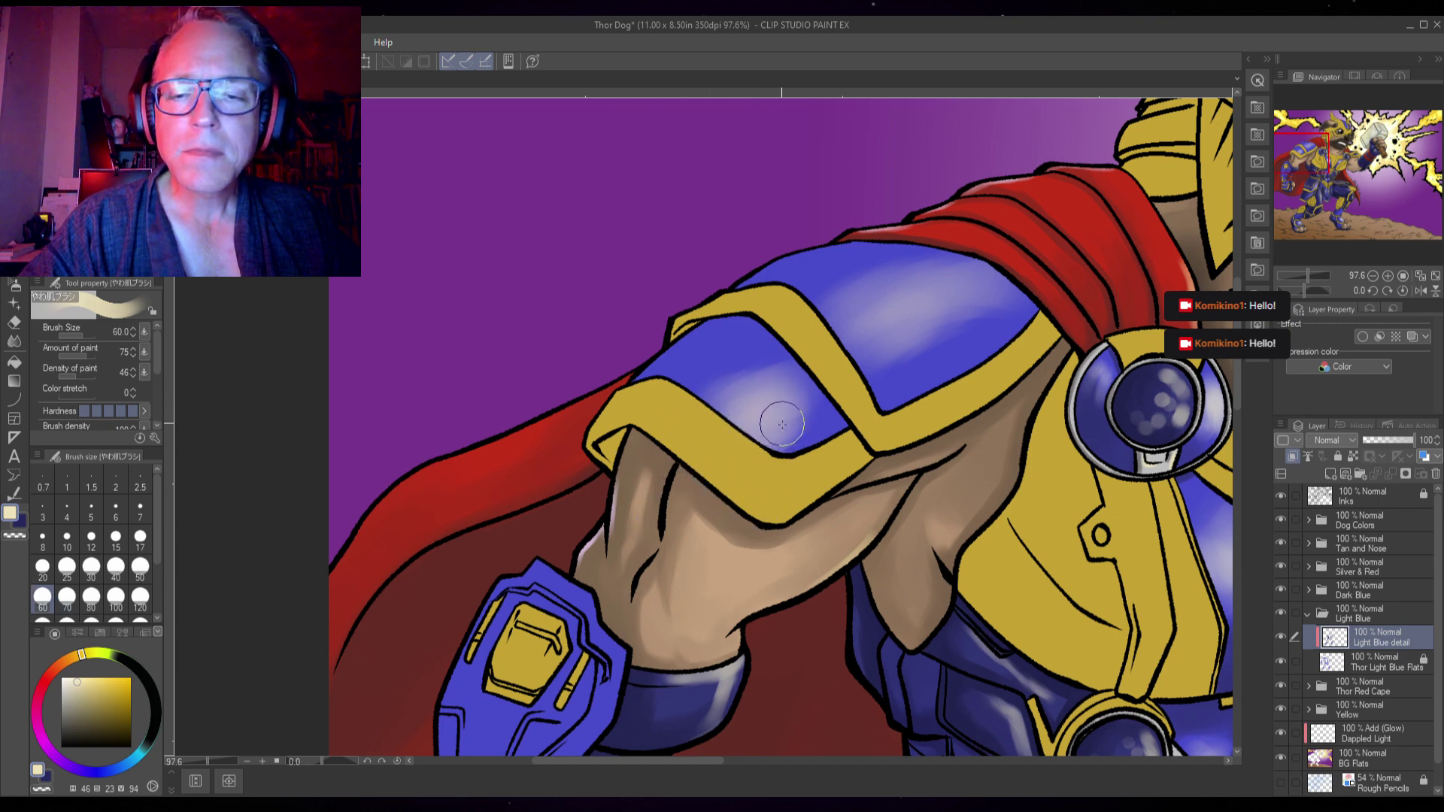
{"action": "left_click", "coordinate": [891, 290], "text": "alt"}
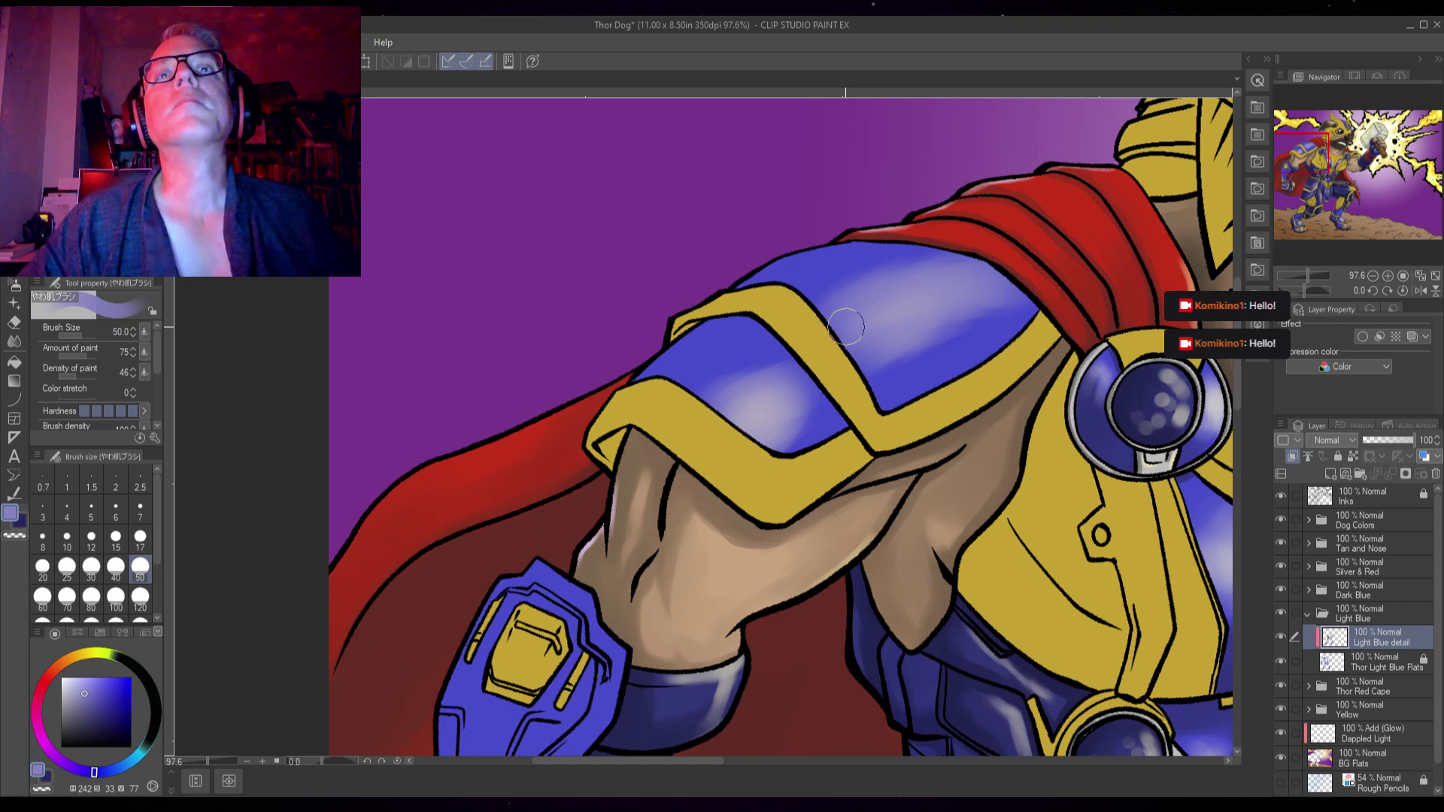
{"action": "key", "text": "ctrl+s"}
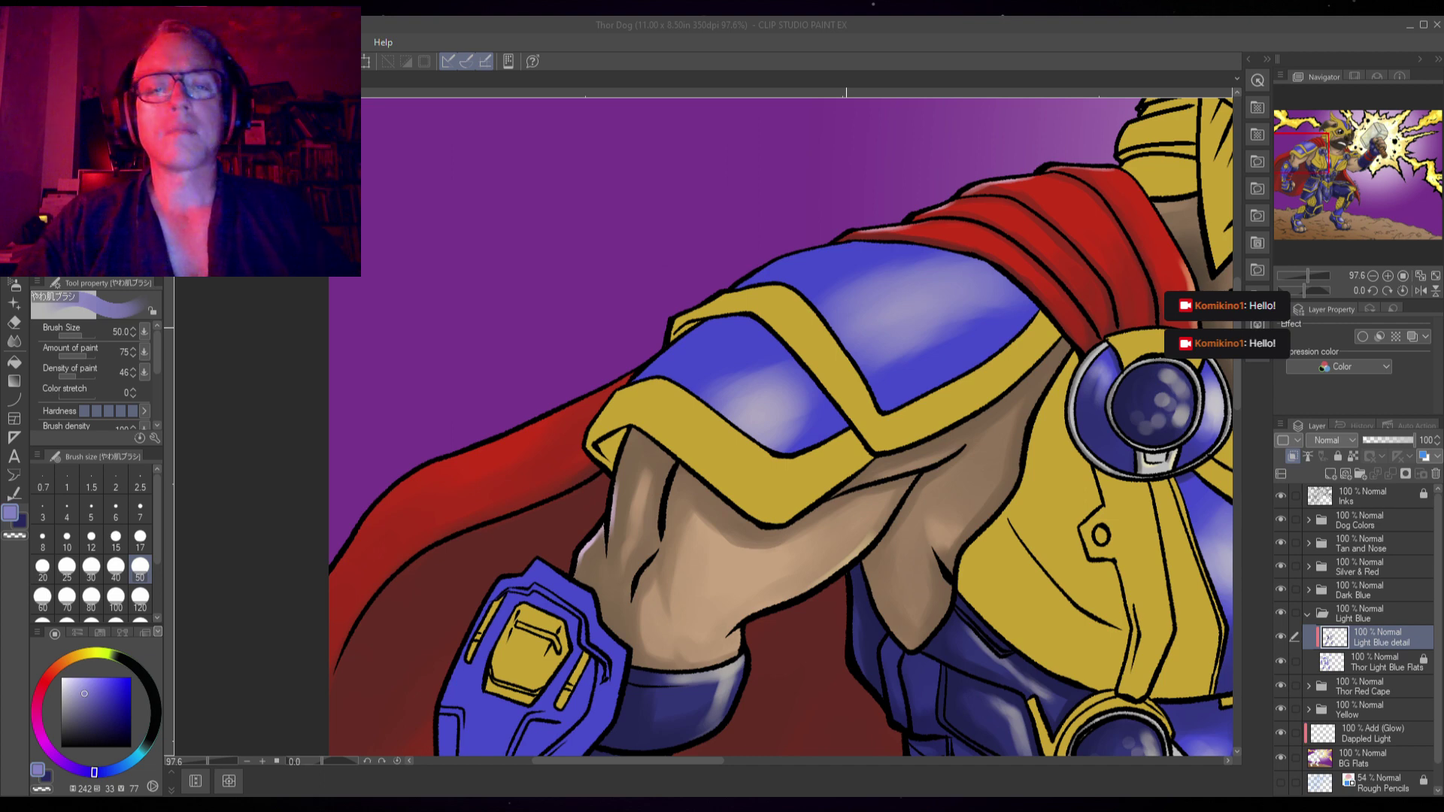
- Sample a pale lavender from the lower shoulder plate's highlight and blend that highlight across the blue
{"action": "left_click", "coordinate": [858, 44]}
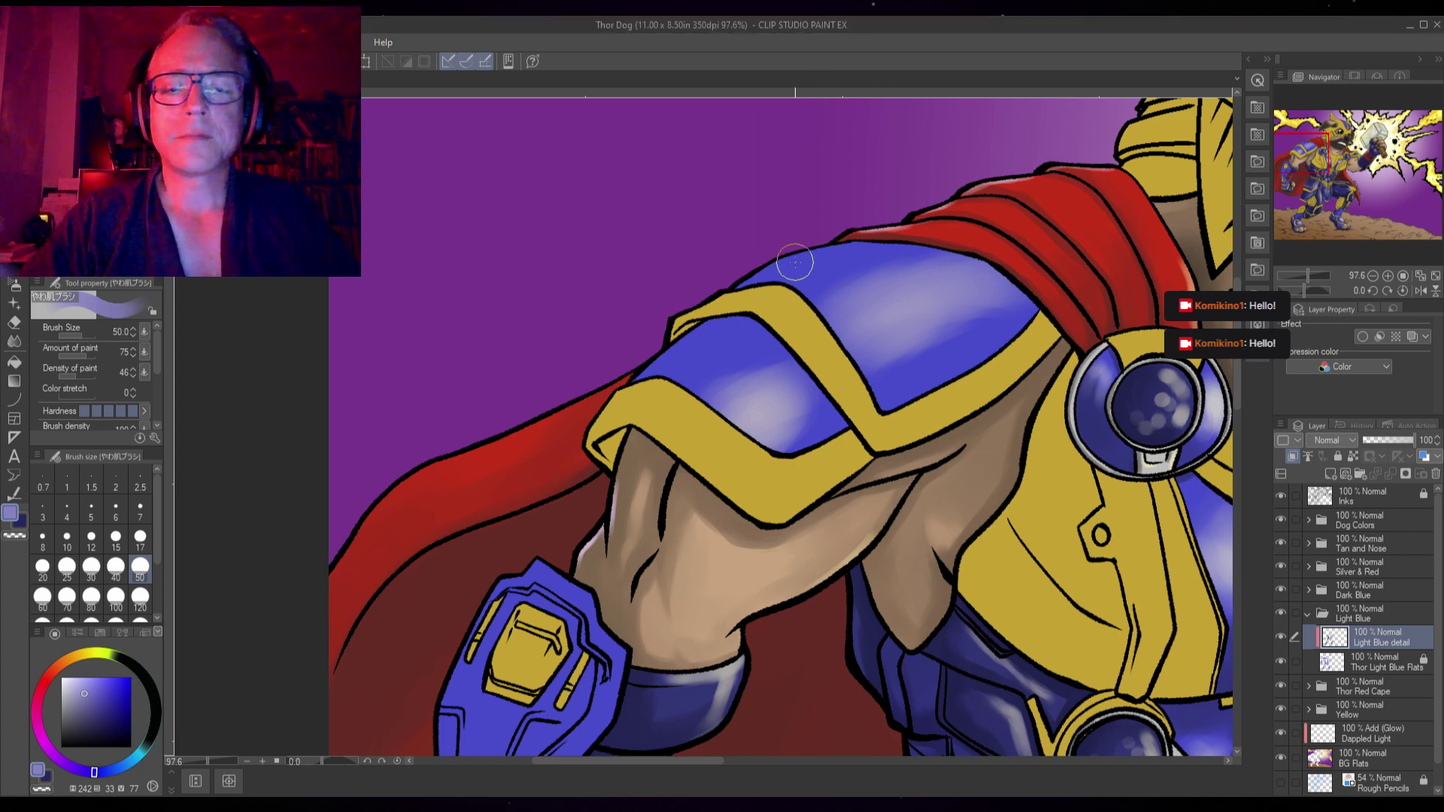
{"action": "scroll", "coordinate": [744, 376], "scroll_direction": "up", "scroll_amount": 2}
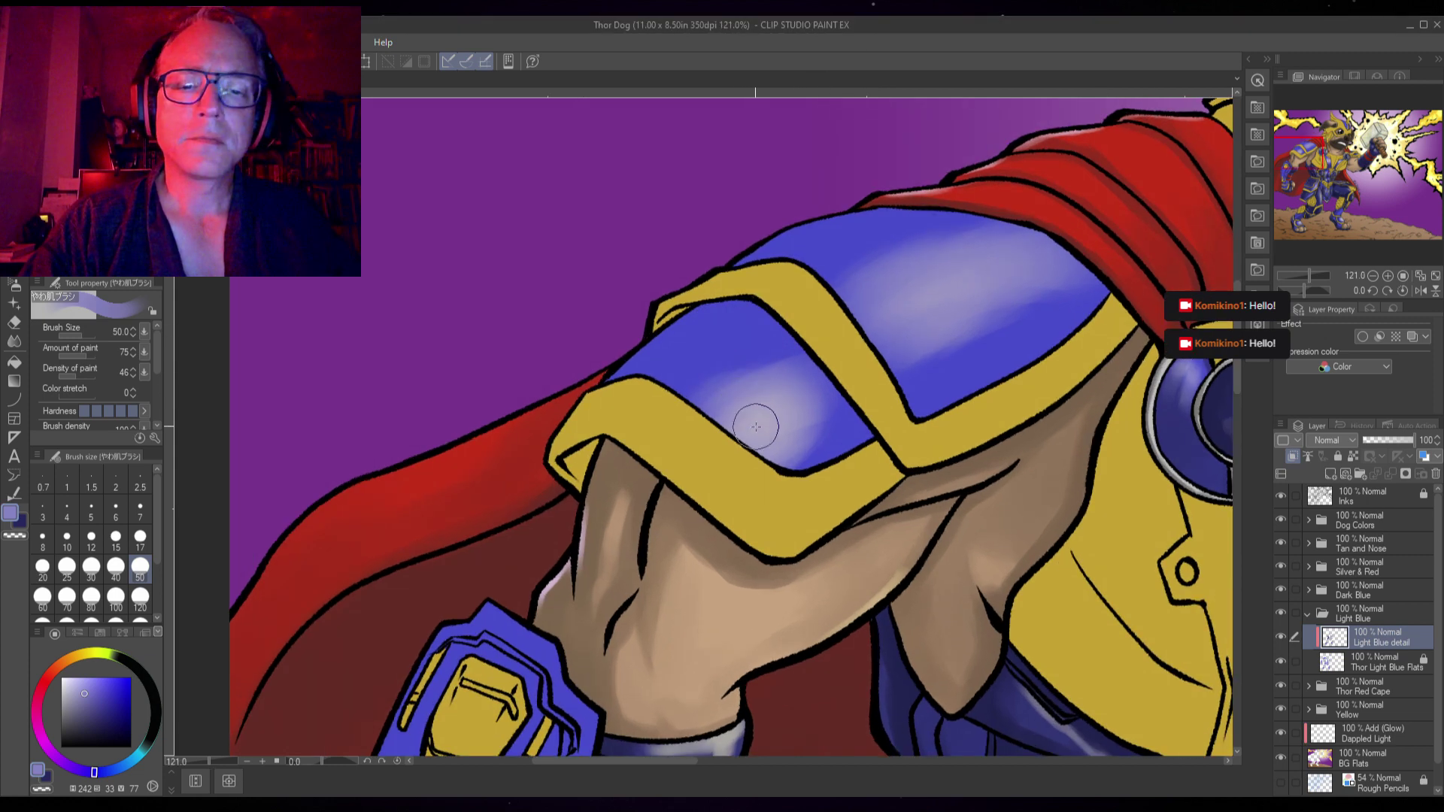
{"action": "left_click", "coordinate": [755, 409], "text": "alt"}
{"action": "mouse_move", "coordinate": [728, 411]}
{"action": "left_mouse_down"}
{"action": "mouse_move", "coordinate": [786, 373]}
{"action": "mouse_move", "coordinate": [687, 462]}
{"action": "mouse_move", "coordinate": [792, 412]}
{"action": "mouse_move", "coordinate": [775, 467]}
{"action": "mouse_move", "coordinate": [827, 416]}
{"action": "left_mouse_up"}
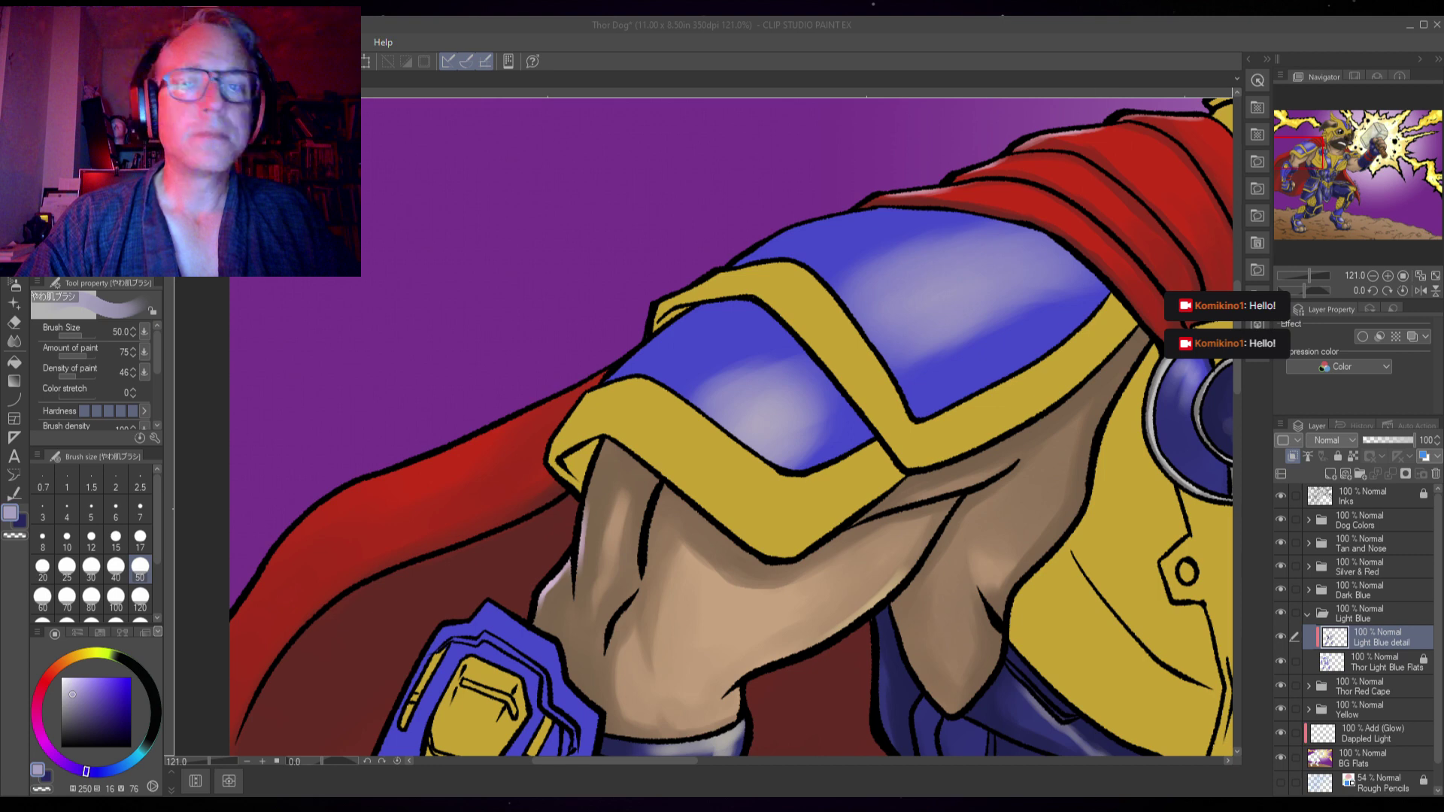
- Shade the upper shoulder plate's edge beneath the red cape folds with dark blue at brush size 50
{"action": "left_click", "coordinate": [931, 55]}
{"action": "key", "text": "x"}
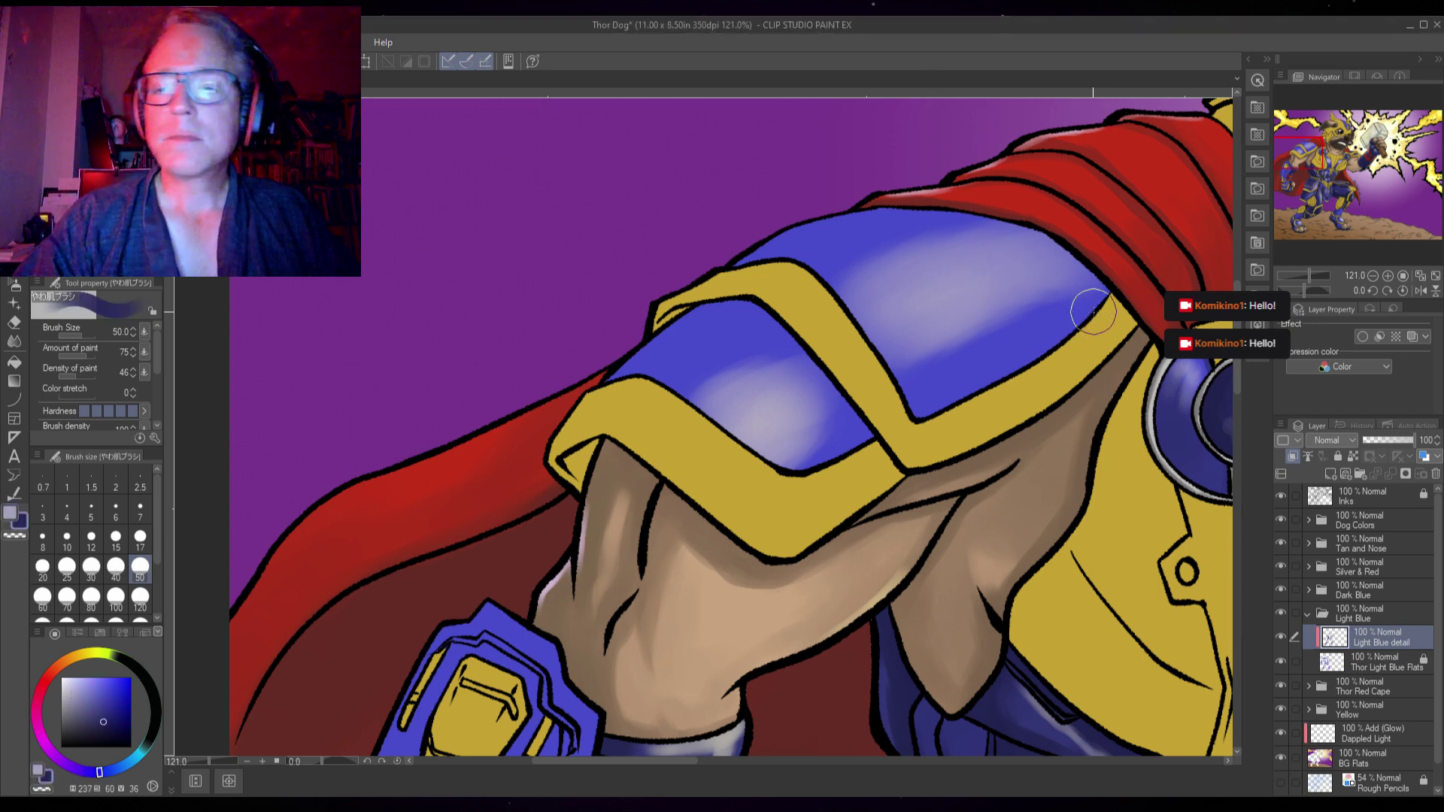
{"action": "mouse_move", "coordinate": [1047, 234]}
{"action": "left_mouse_down"}
{"action": "mouse_move", "coordinate": [1080, 252]}
{"action": "mouse_move", "coordinate": [992, 222]}
{"action": "mouse_move", "coordinate": [880, 214]}
{"action": "left_mouse_up"}
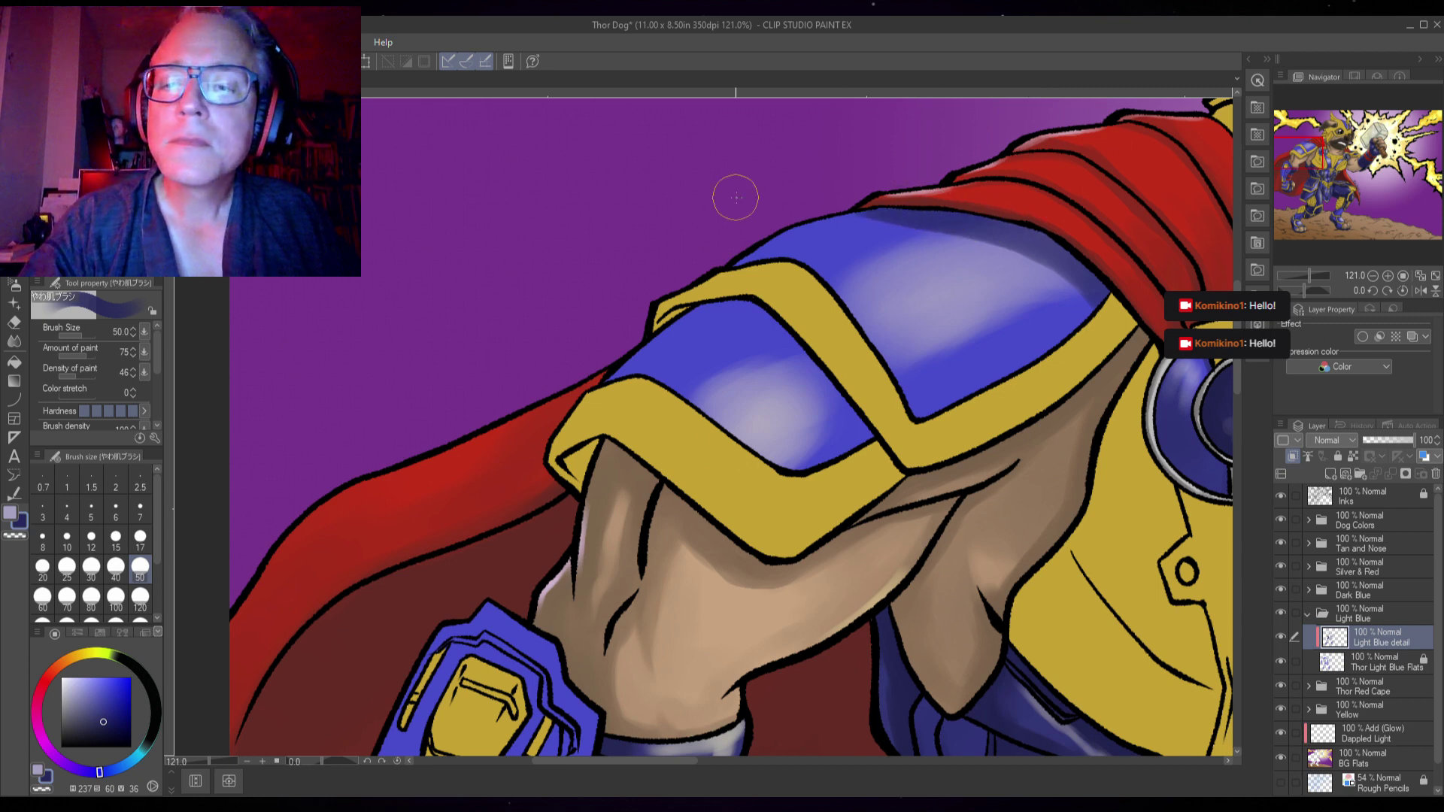
- Undo the last dark stroke and shade the upper shoulder plate's edge along the red cape folds with dark blue at brush size 25
{"action": "key", "text": "ctrl+z"}
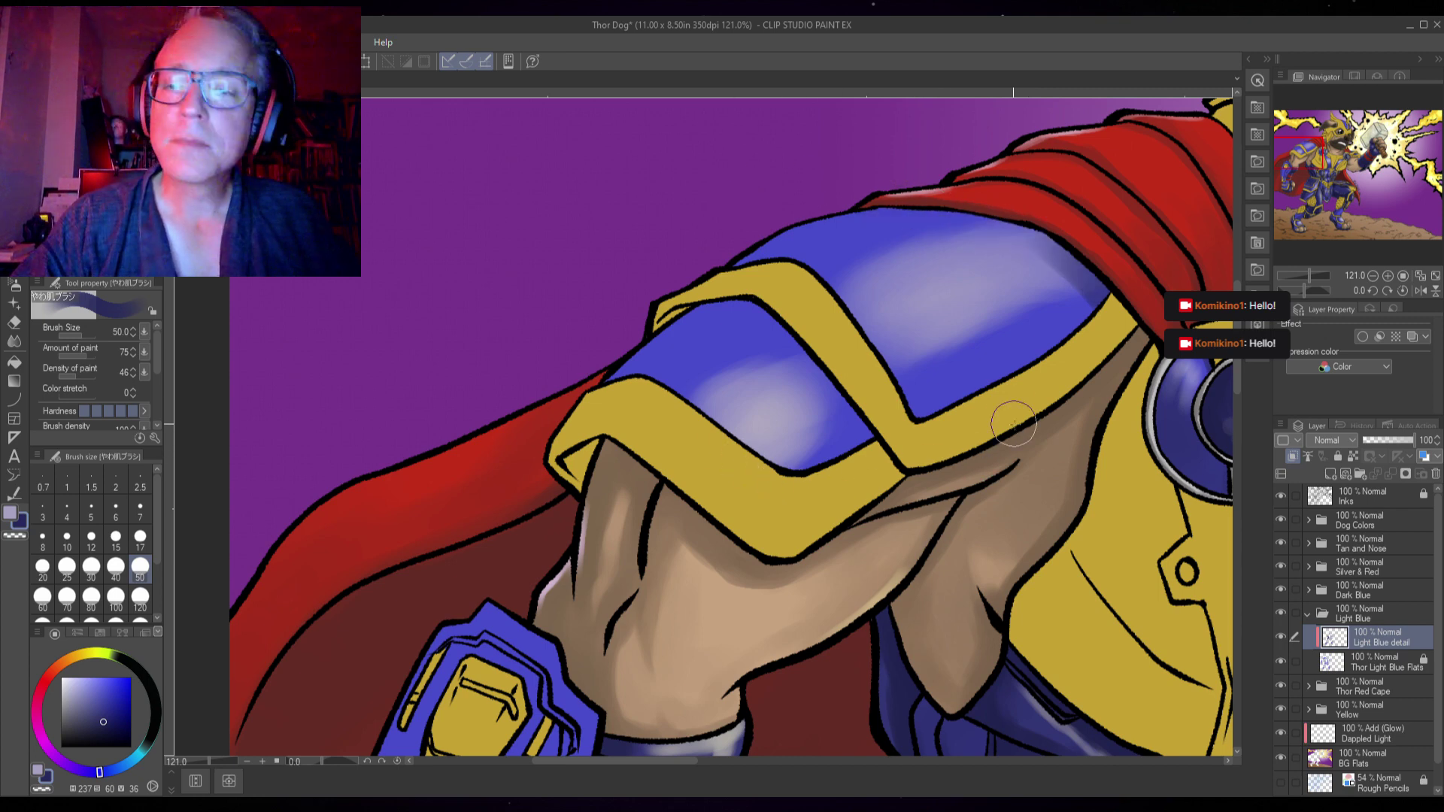
{"action": "scroll", "coordinate": [1137, 245], "scroll_direction": "up", "scroll_amount": 2}
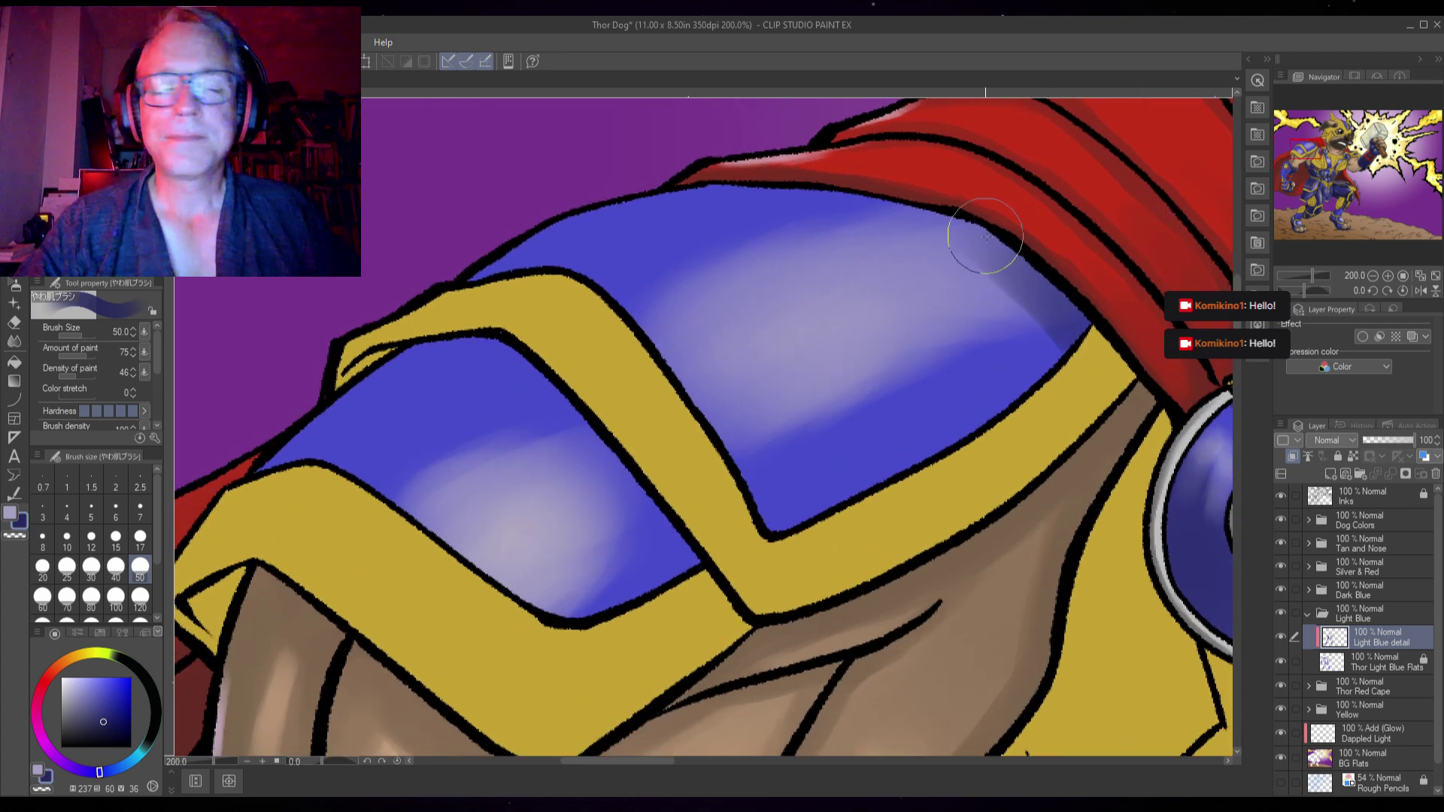
{"action": "key", "text": "bracketleft"}
{"action": "key", "text": "bracketleft"}
{"action": "key", "text": "bracketleft"}
{"action": "key", "text": "bracketleft"}
{"action": "key", "text": "bracketright"}
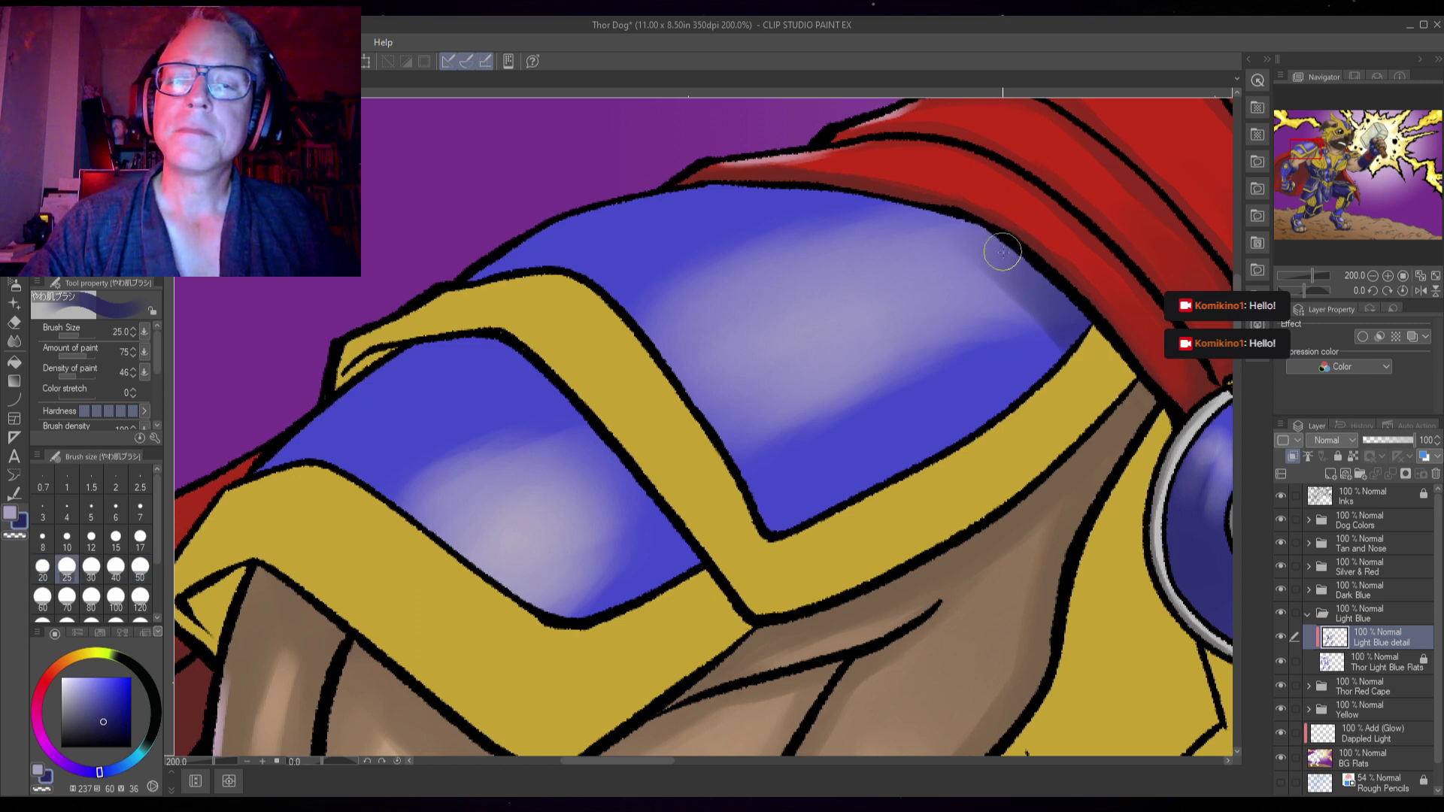
{"action": "mouse_move", "coordinate": [1052, 302]}
{"action": "left_mouse_down"}
{"action": "mouse_move", "coordinate": [944, 220]}
{"action": "mouse_move", "coordinate": [837, 191]}
{"action": "mouse_move", "coordinate": [673, 184]}
{"action": "left_mouse_up"}
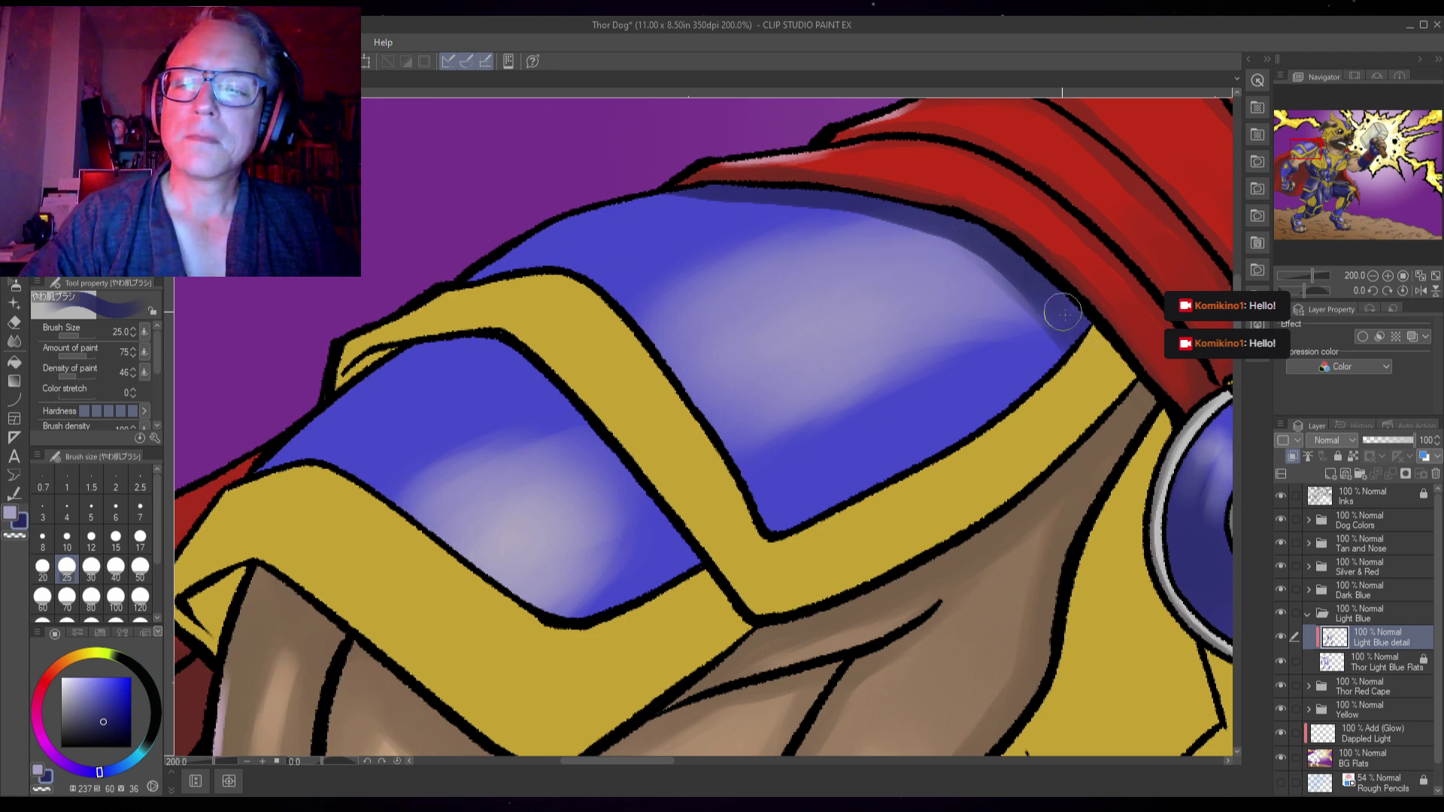
- Paint a dark blue shadow on the lower shoulder plate beneath the upper plate's gold trim at brush size 20
{"action": "key", "text": "]"}
{"action": "key", "text": "]"}
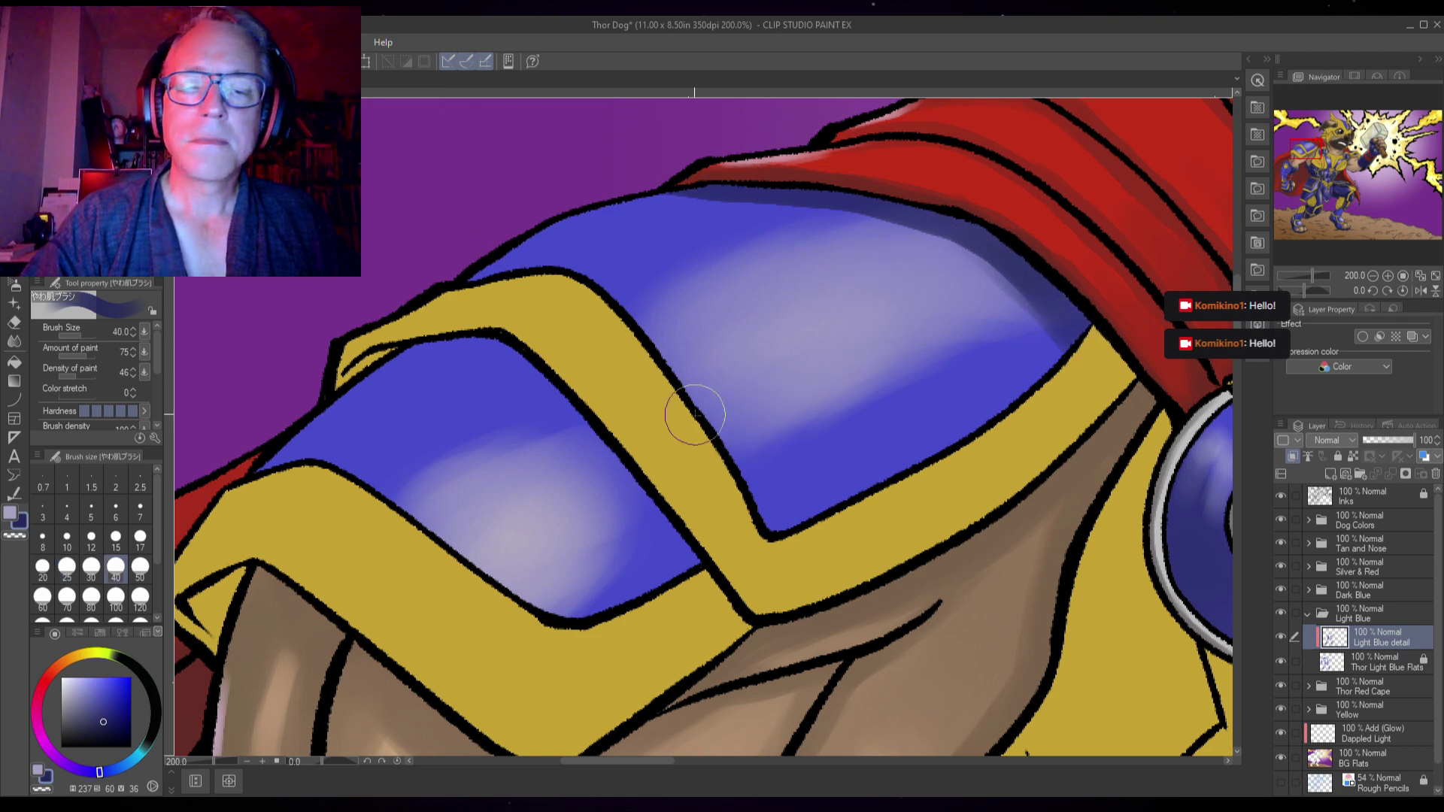
{"action": "key", "text": "["}
{"action": "key", "text": "["}
{"action": "key", "text": "["}
{"action": "key", "text": "["}
{"action": "key", "text": "["}
{"action": "key", "text": "]"}
{"action": "key", "text": "]"}
{"action": "key", "text": "]"}
{"action": "key", "text": "["}
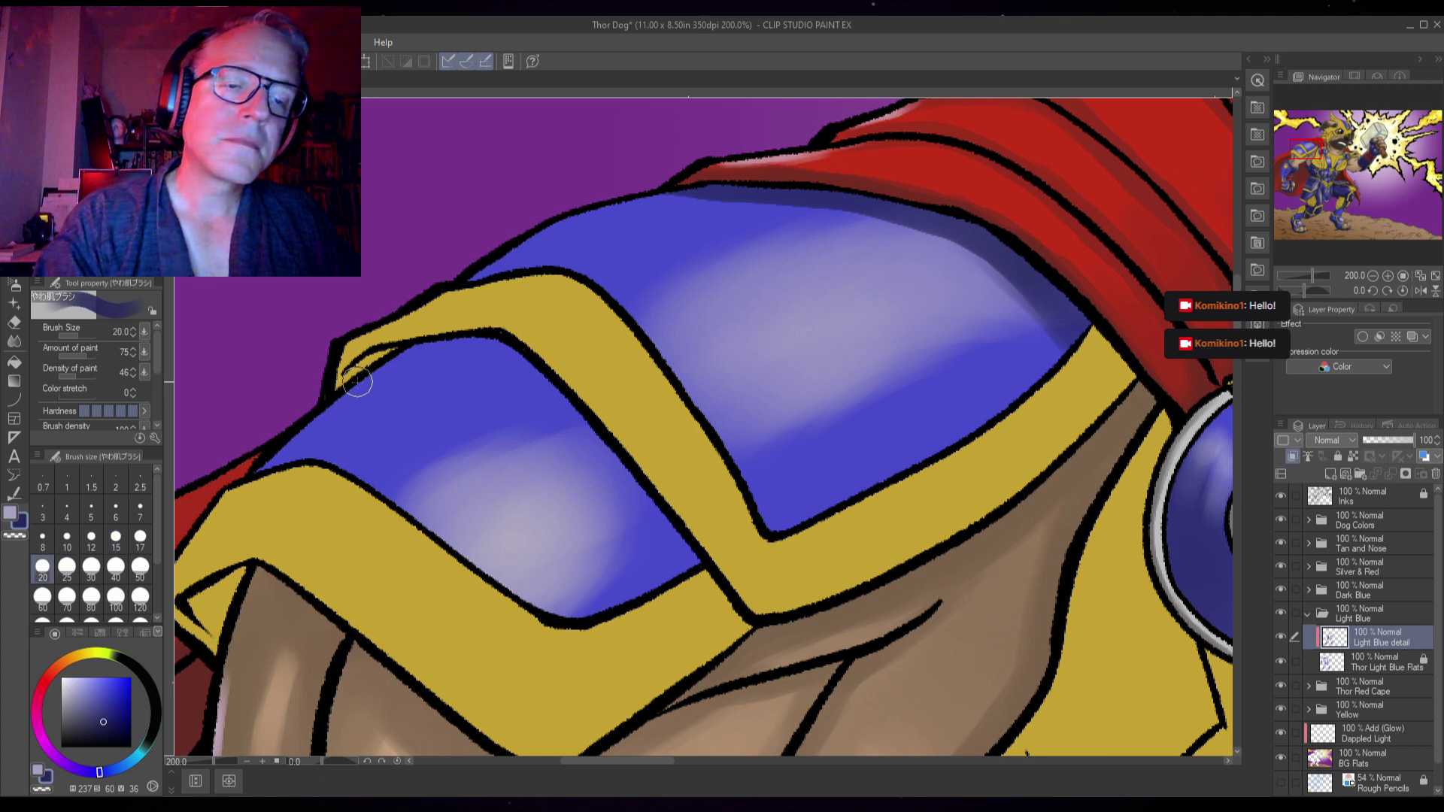
{"action": "mouse_move", "coordinate": [358, 382]}
{"action": "left_mouse_down"}
{"action": "mouse_move", "coordinate": [412, 364]}
{"action": "mouse_move", "coordinate": [519, 376]}
{"action": "mouse_move", "coordinate": [583, 421]}
{"action": "mouse_move", "coordinate": [703, 552]}
{"action": "mouse_move", "coordinate": [694, 574]}
{"action": "left_mouse_up"}
{"action": "mouse_move", "coordinate": [617, 454]}
{"action": "left_mouse_down"}
{"action": "mouse_move", "coordinate": [519, 361]}
{"action": "mouse_move", "coordinate": [451, 339]}
{"action": "mouse_move", "coordinate": [410, 346]}
{"action": "left_mouse_up"}
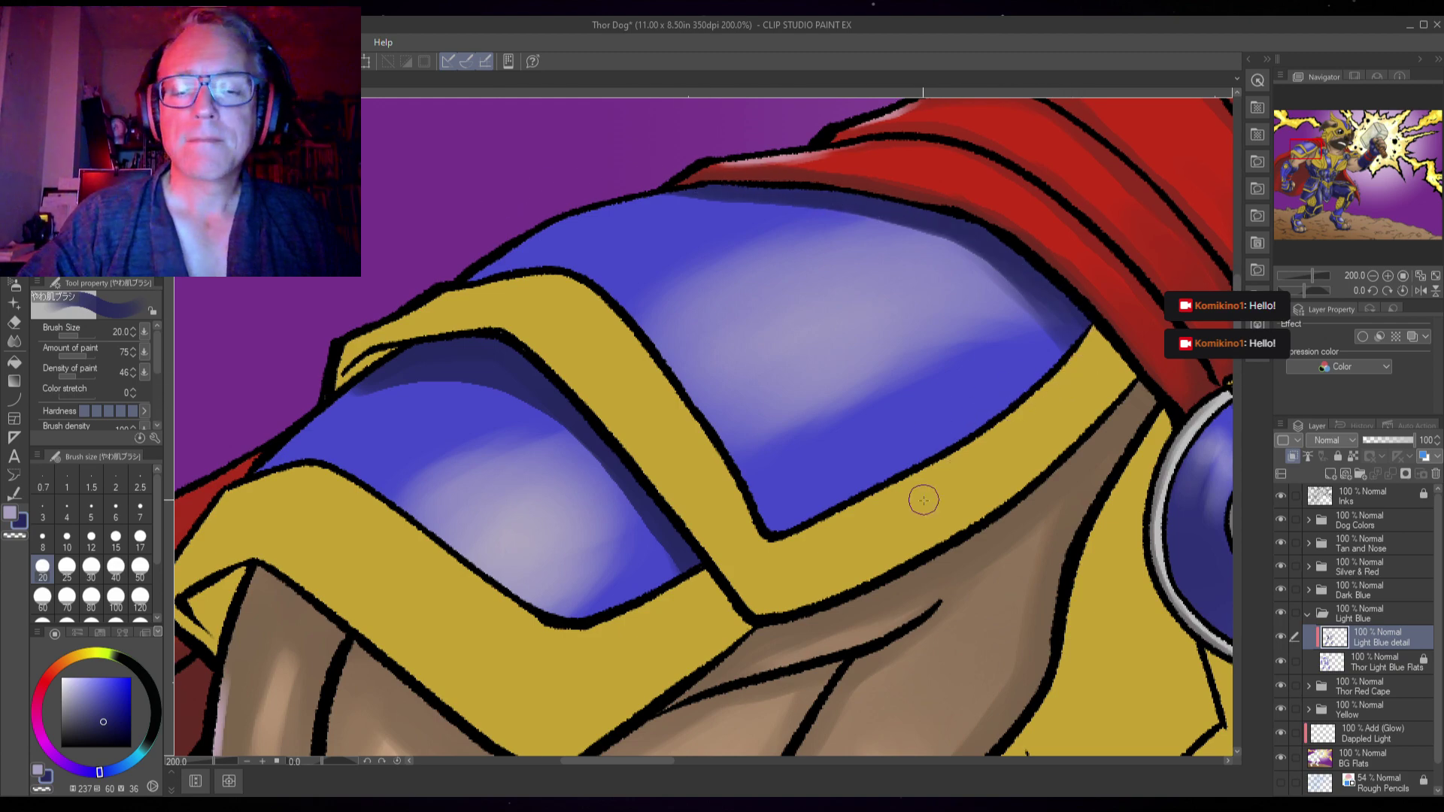
- Sample a medium blue from the costume and undo the dark blue shadow strokes on both shoulder plates
{"action": "scroll", "coordinate": [1047, 577], "scroll_direction": "down", "scroll_amount": 2}
{"action": "left_click_drag", "start_coordinate": [1088, 615], "coordinate": [854, 551]}
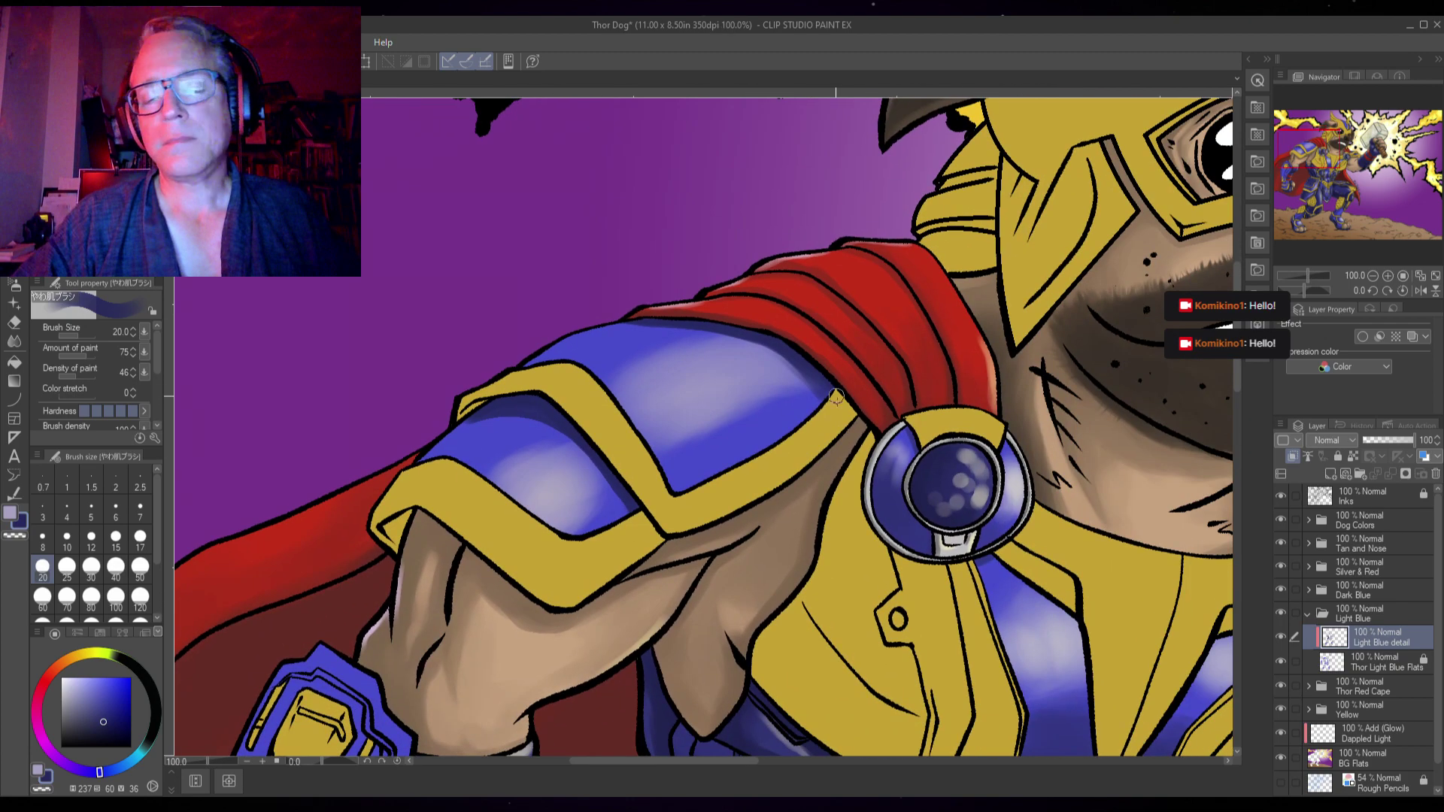
{"action": "left_click_drag", "start_coordinate": [1220, 621], "coordinate": [1023, 404]}
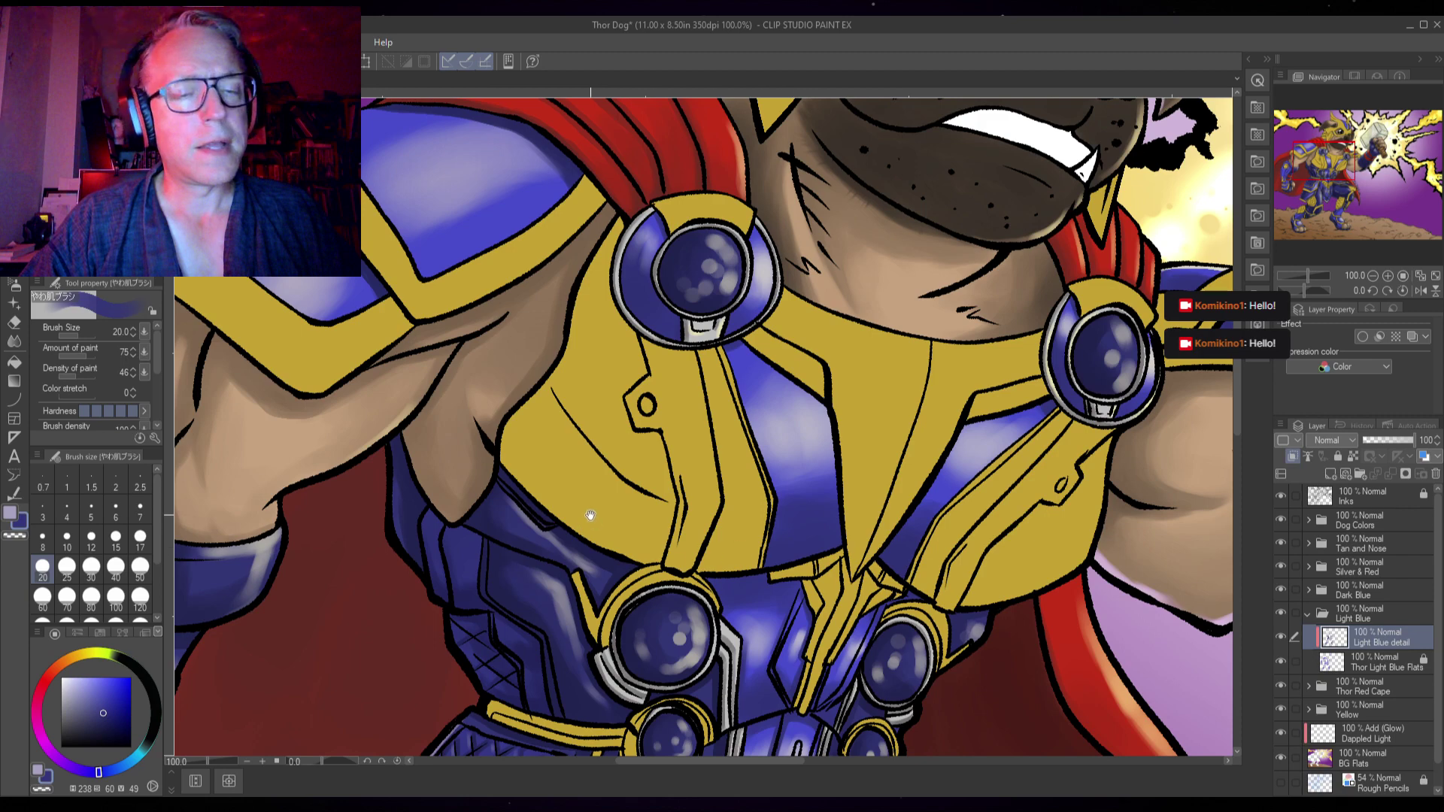
{"action": "left_click_drag", "start_coordinate": [591, 516], "coordinate": [801, 681]}
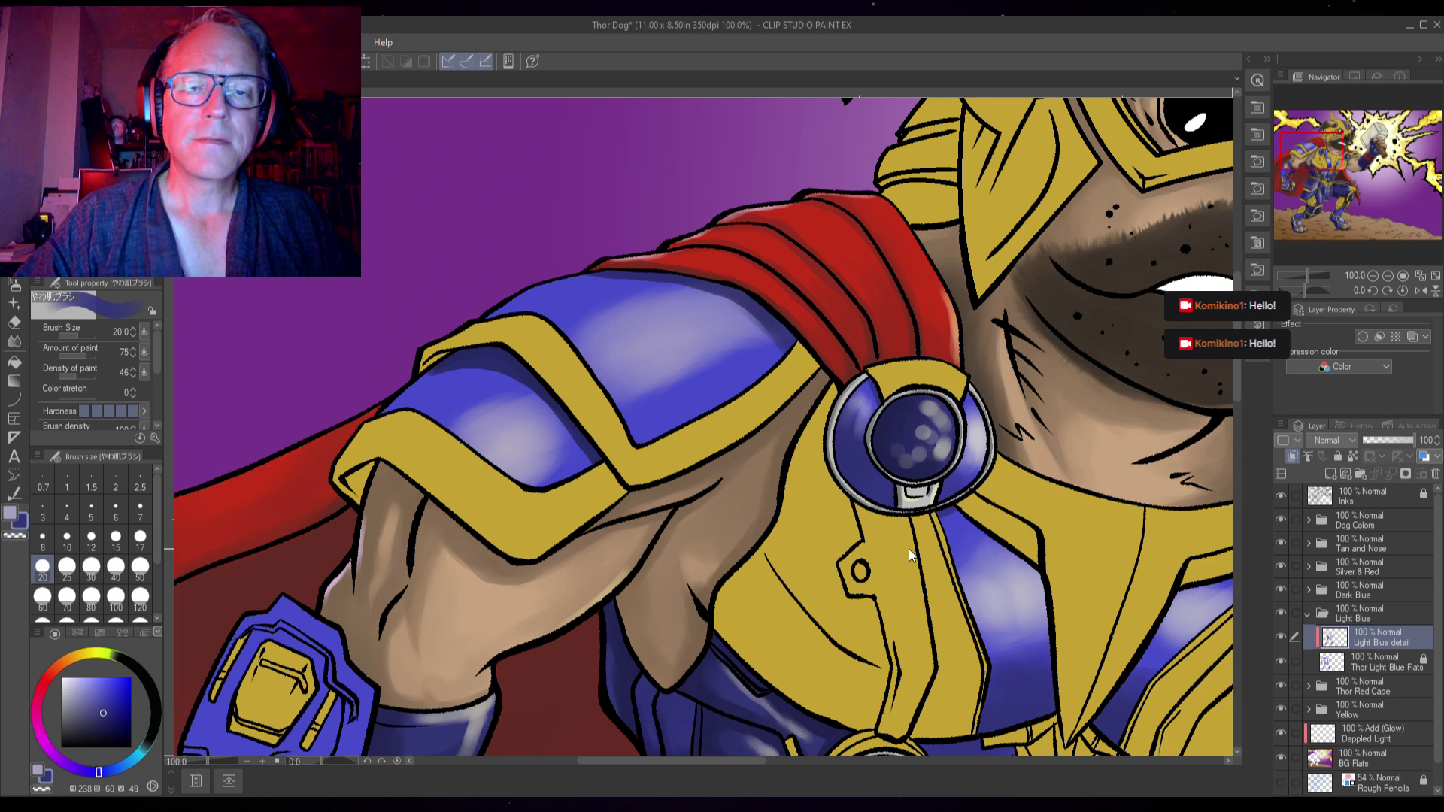
{"action": "key", "text": "ctrl+z"}
{"action": "key", "text": "ctrl+z"}
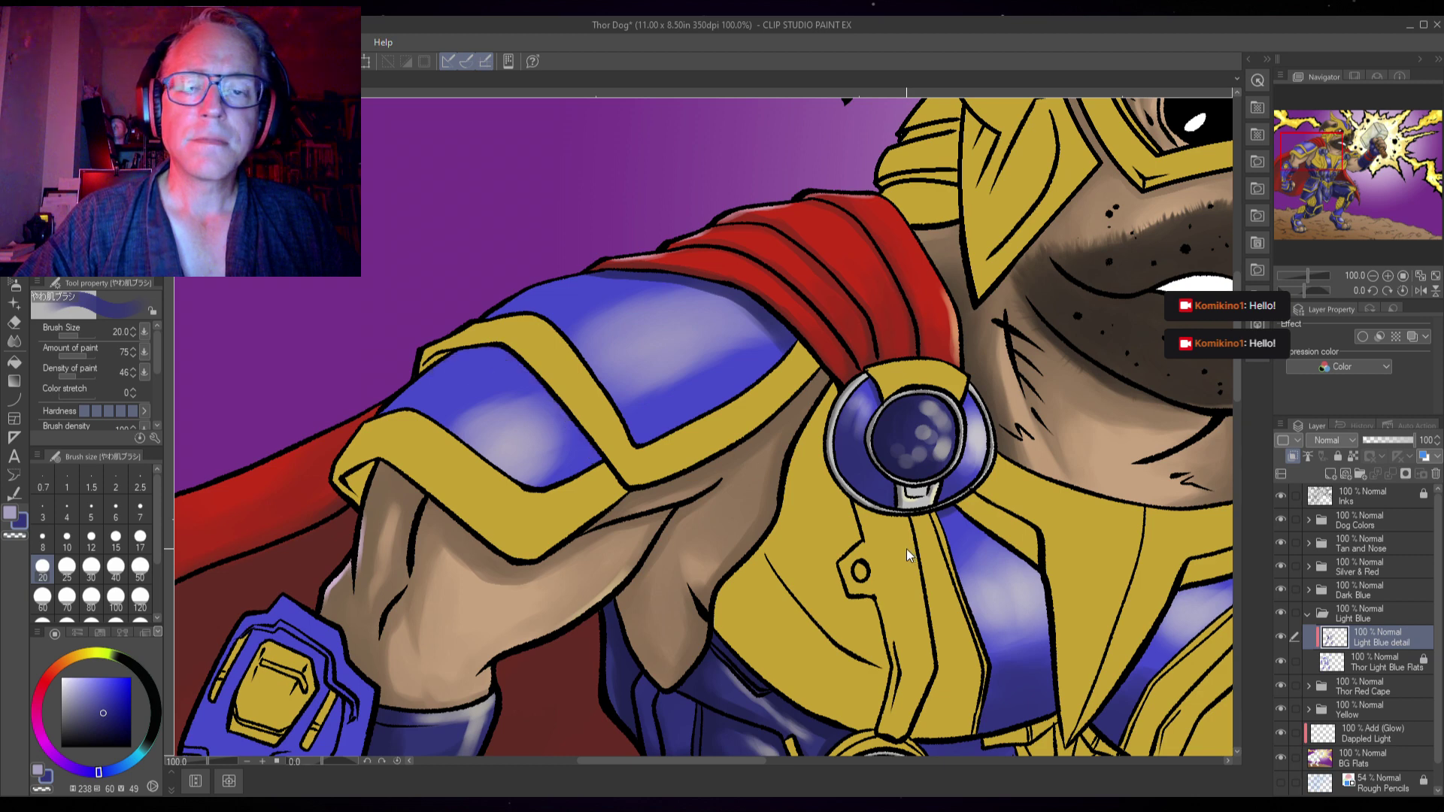
{"action": "key", "text": "ctrl+z"}
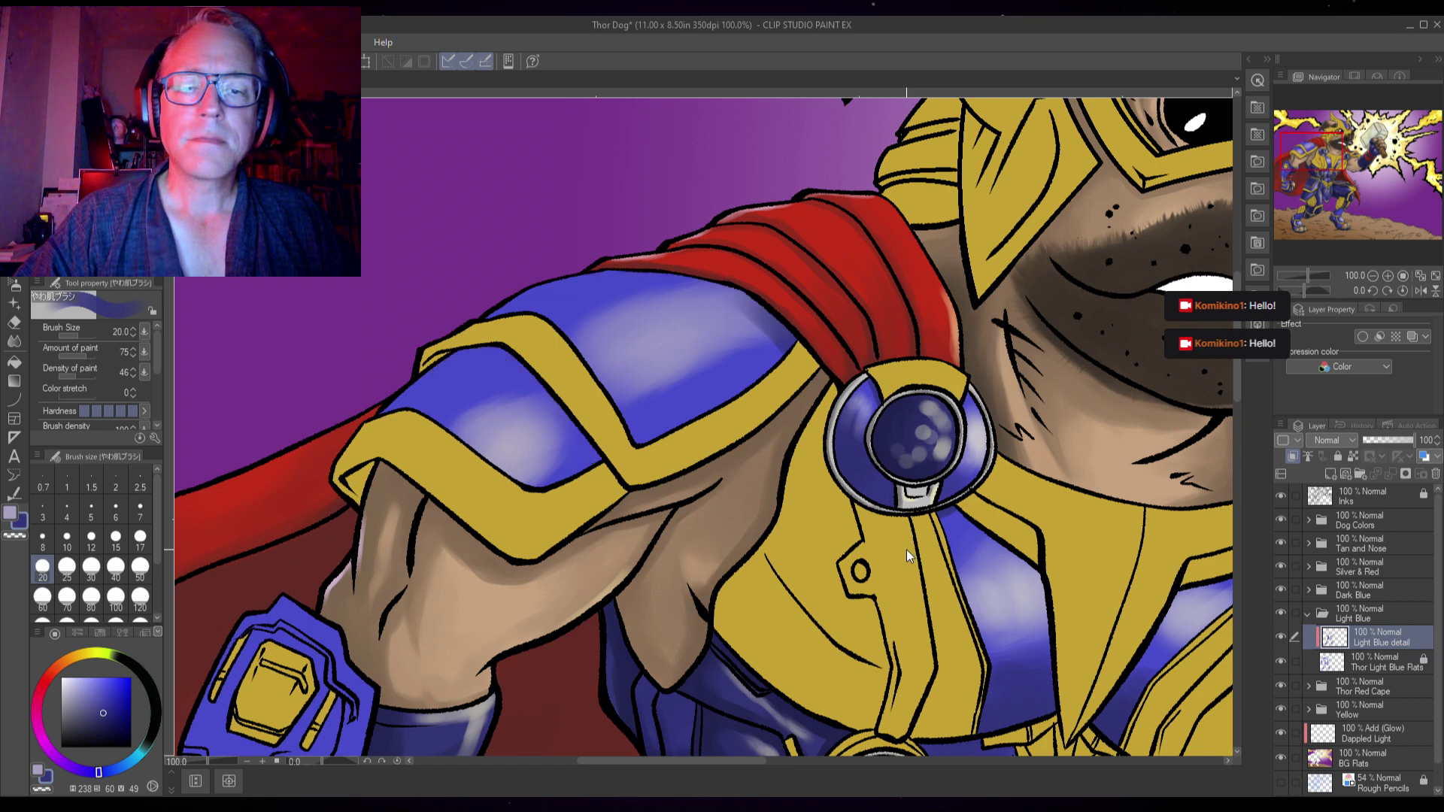
{"action": "key", "text": "ctrl+z"}
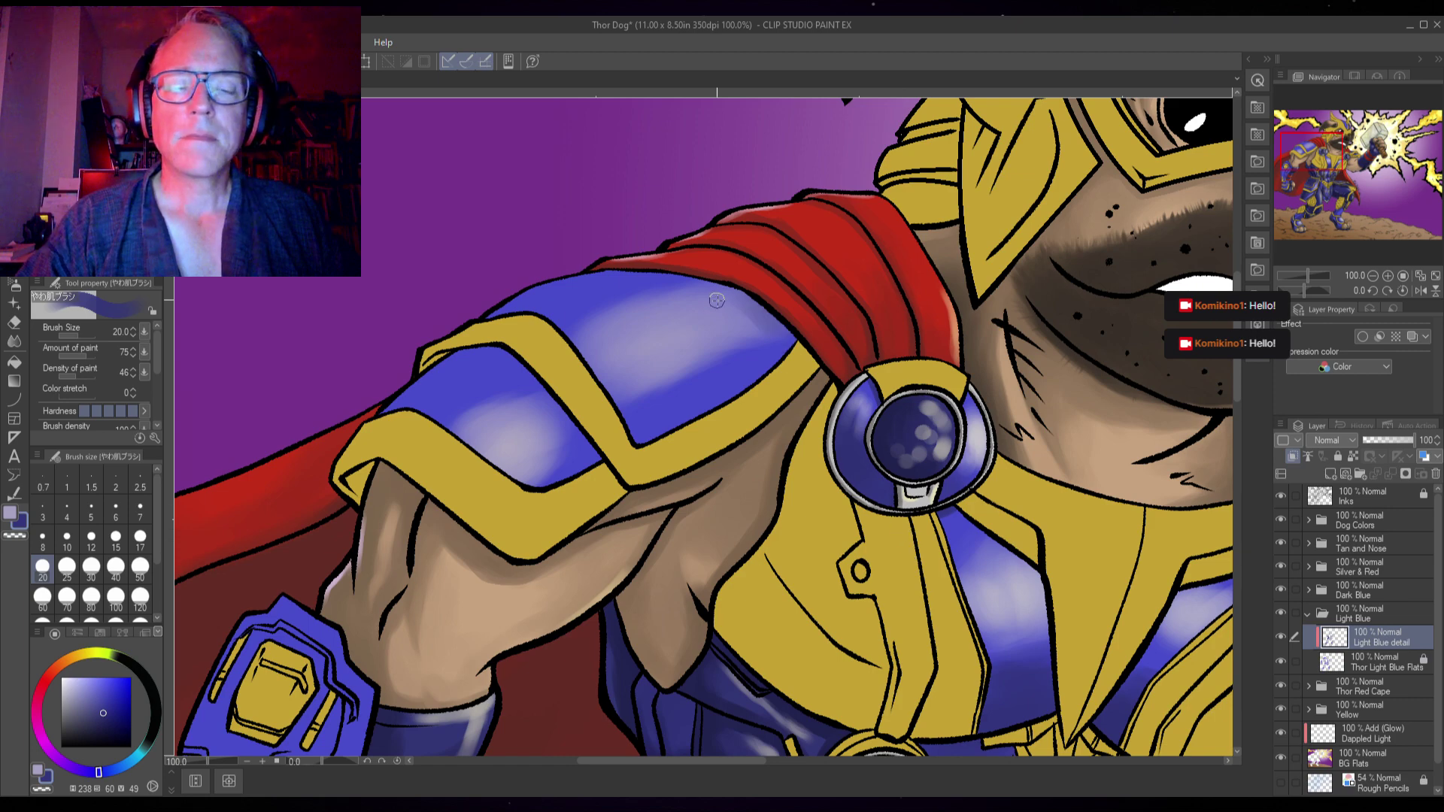
- Shade the upper shoulder plate's edges beneath the cape and above the lower gold trim with medium blue at brush sizes 20 and 50
{"action": "scroll", "coordinate": [717, 300], "scroll_direction": "up", "scroll_amount": 1}
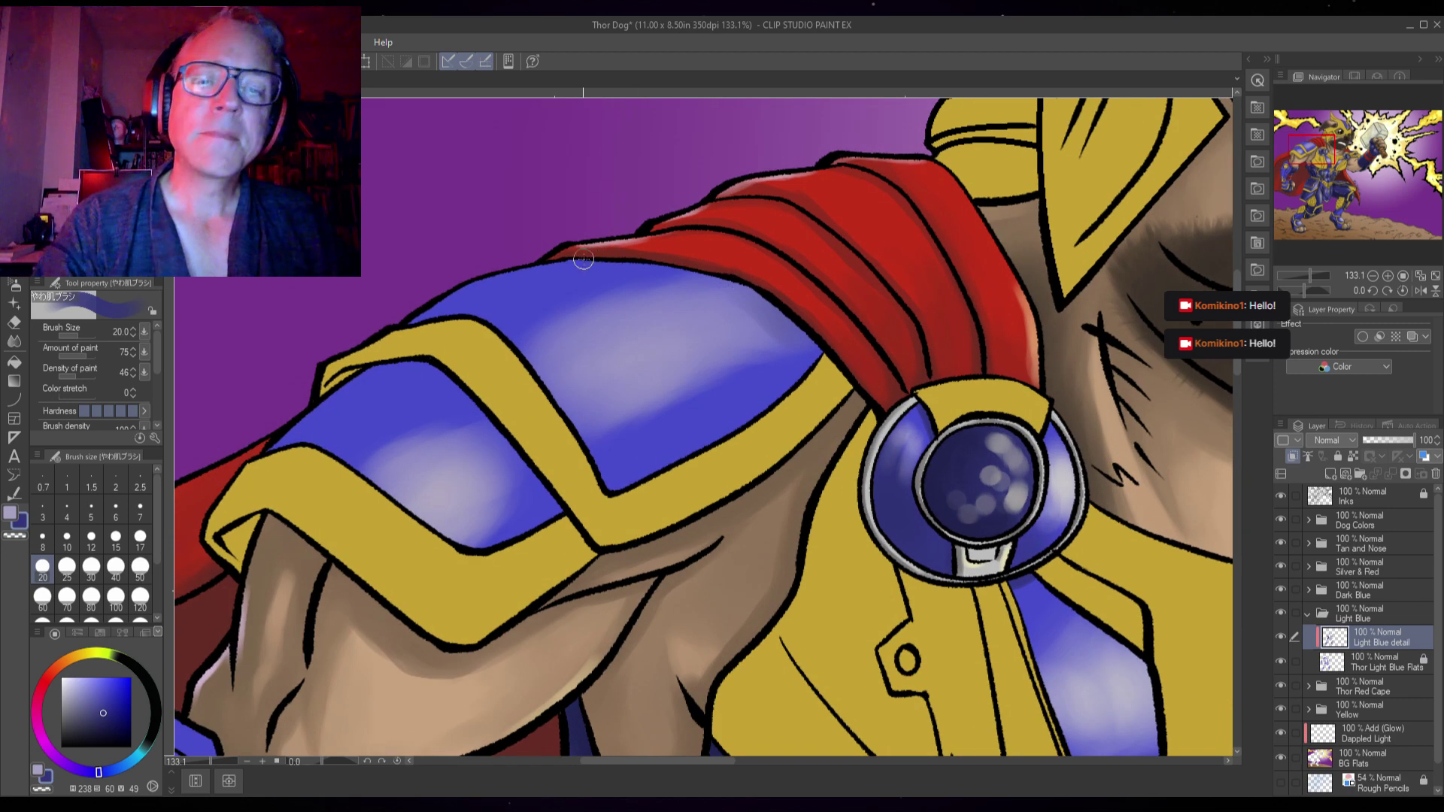
{"action": "mouse_move", "coordinate": [569, 258]}
{"action": "left_mouse_down"}
{"action": "mouse_move", "coordinate": [704, 275]}
{"action": "mouse_move", "coordinate": [803, 337]}
{"action": "left_mouse_up"}
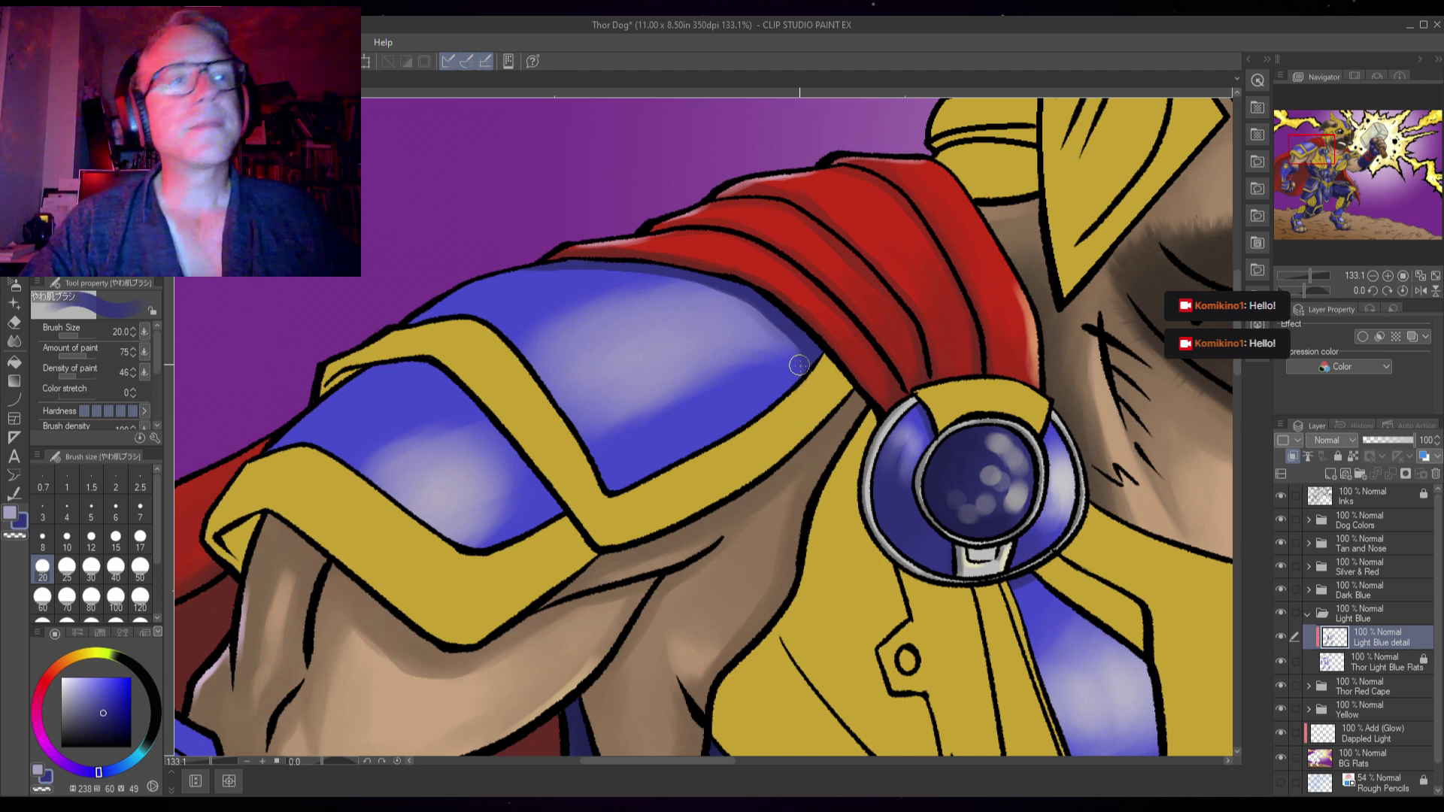
{"action": "key", "text": "bracketright"}
{"action": "key", "text": "bracketright"}
{"action": "key", "text": "bracketright"}
{"action": "key", "text": "bracketright"}
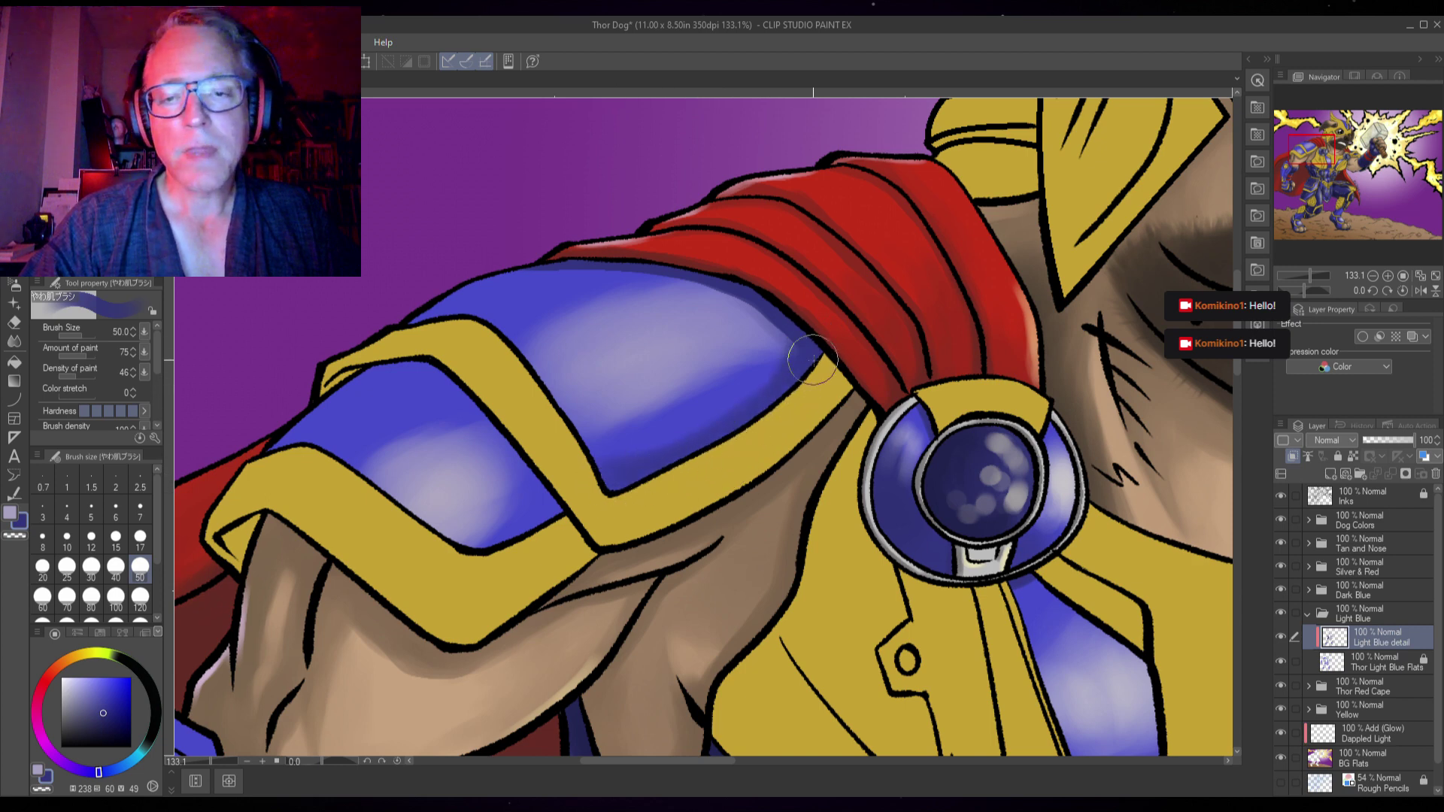
- Shade the upper shoulder plate along the inner edge of its slanted gold trim with medium blue at brush size 17
{"action": "key", "text": "bracketleft"}
{"action": "key", "text": "bracketleft"}
{"action": "key", "text": "bracketleft"}
{"action": "key", "text": "bracketleft"}
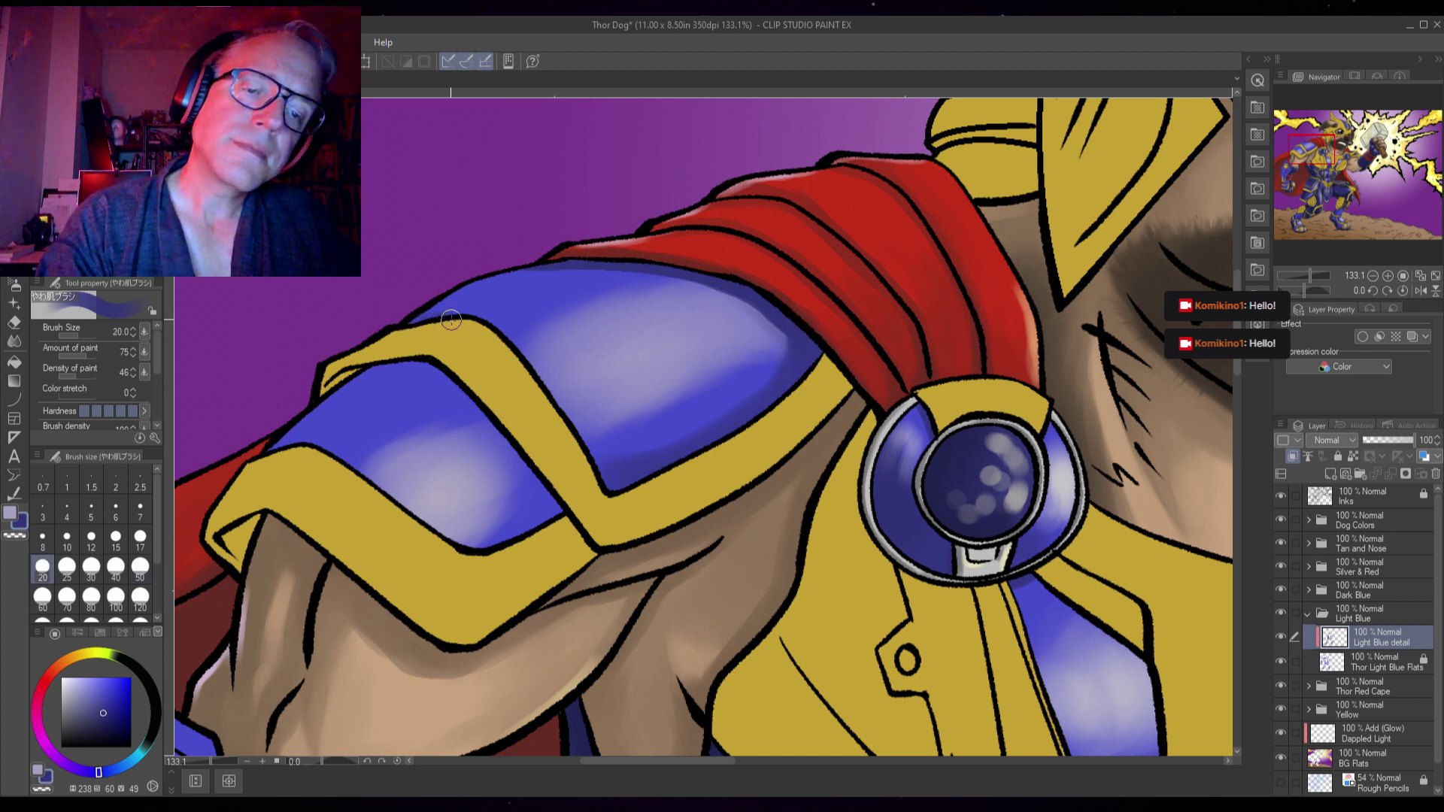
{"action": "key", "text": "bracketleft"}
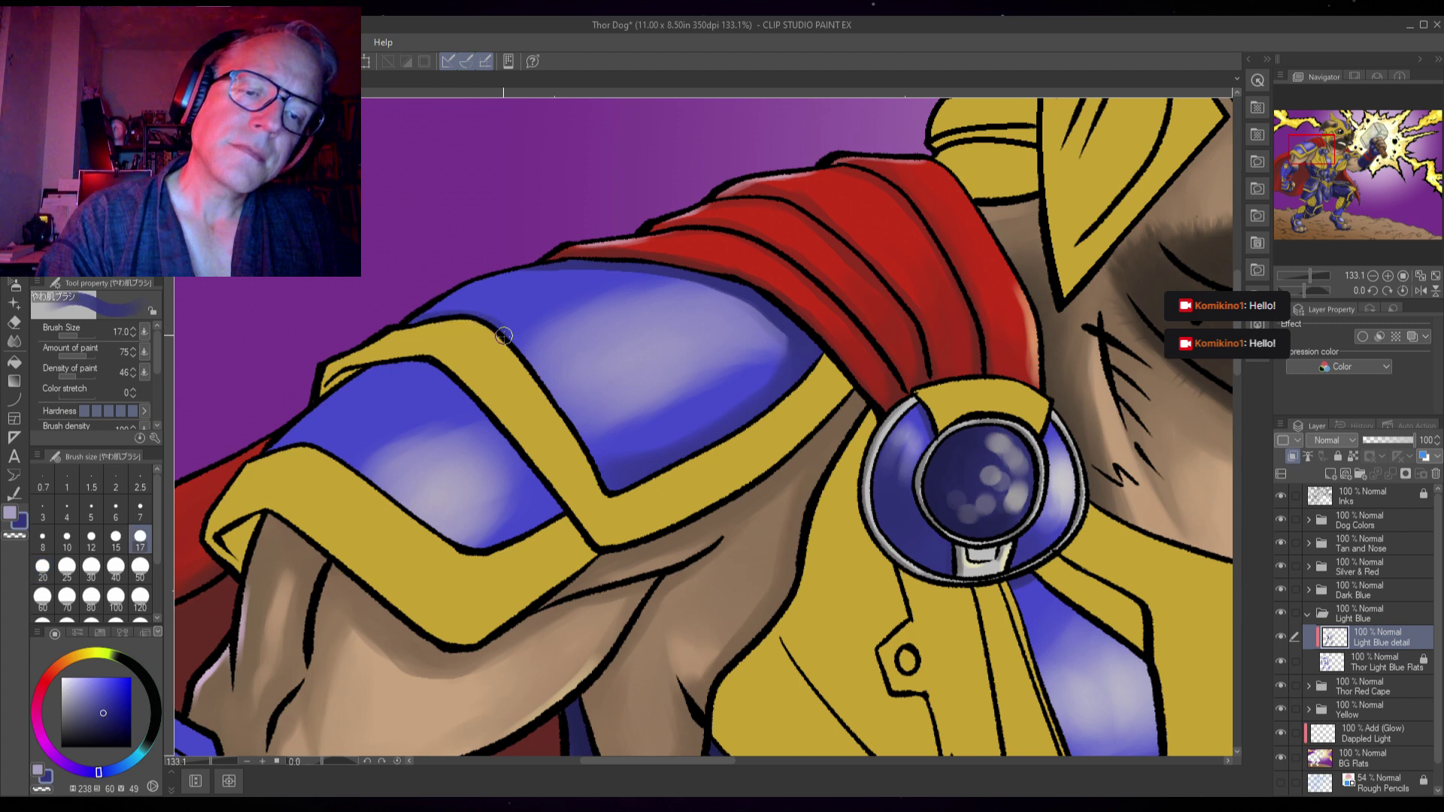
{"action": "mouse_move", "coordinate": [529, 364]}
{"action": "left_mouse_down"}
{"action": "mouse_move", "coordinate": [603, 486]}
{"action": "mouse_move", "coordinate": [628, 489]}
{"action": "left_mouse_up"}
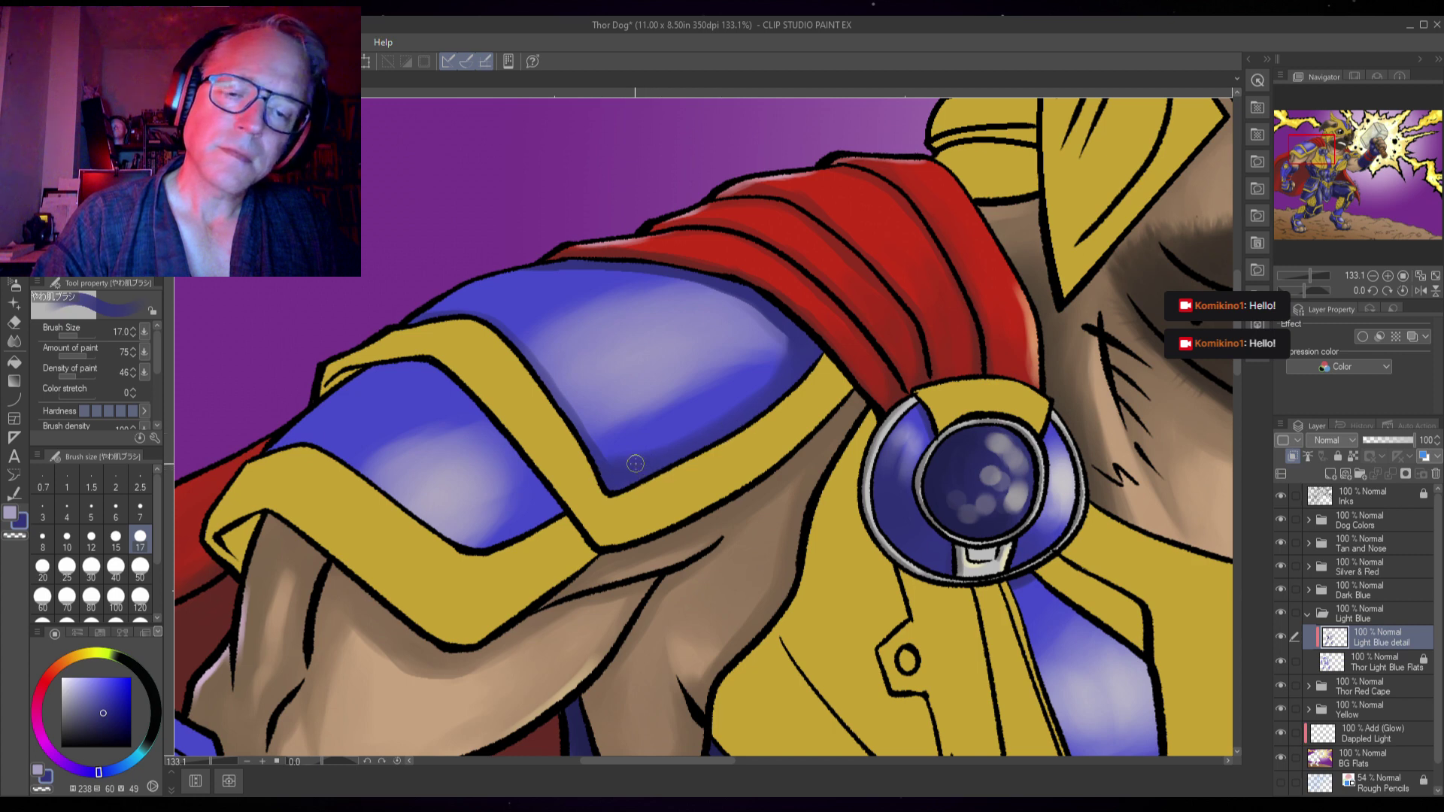
- Broaden the medium blue shading around the highlights of both shoulder plates at brush size 30
{"action": "key", "text": "bracketright"}
{"action": "key", "text": "bracketright"}
{"action": "key", "text": "bracketright"}
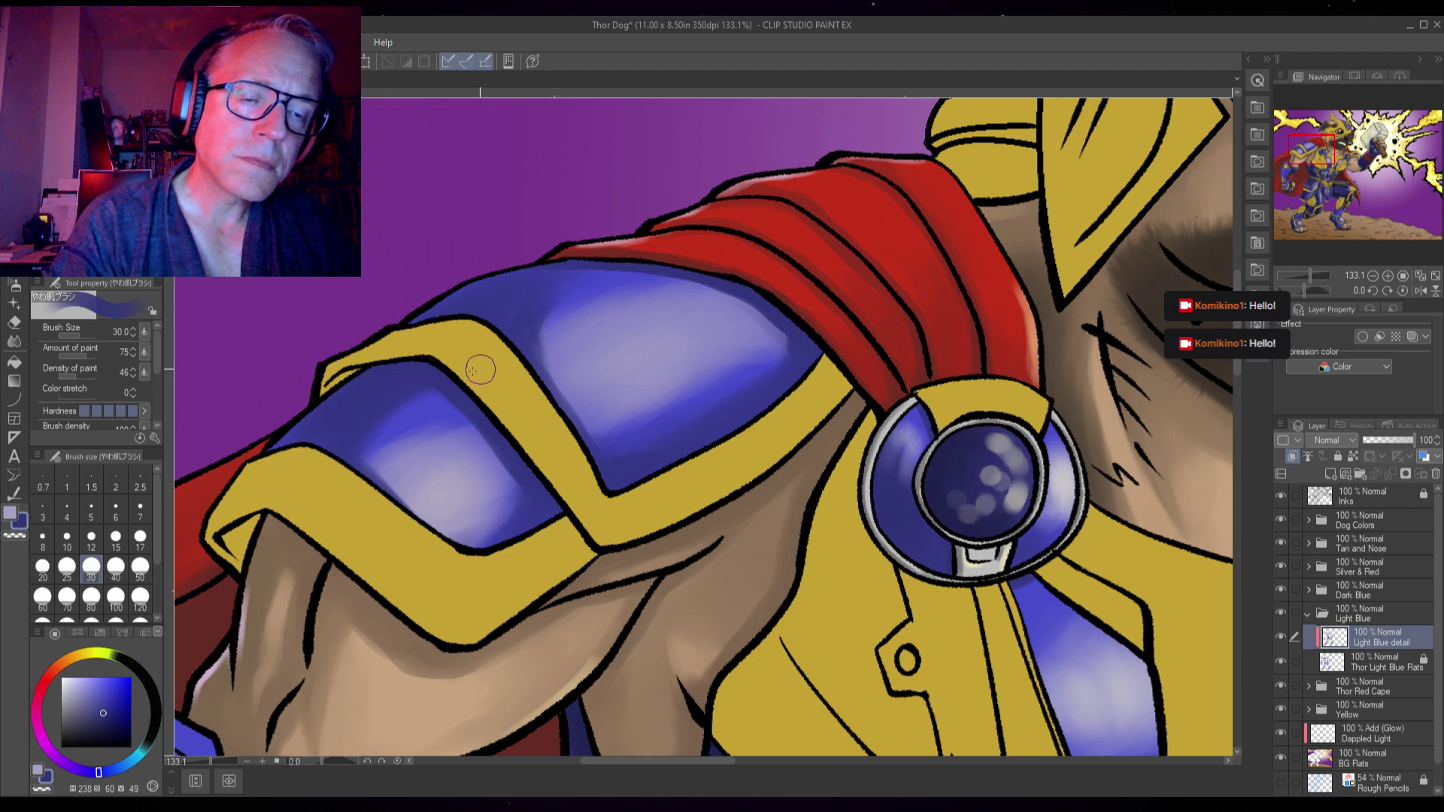
{"action": "left_click", "coordinate": [451, 421], "text": "alt"}
- Sample the purple background, lighten it to pale lavender, and paint rim highlights along both shoulder plates' outer edges at brush size 15
{"action": "left_click", "coordinate": [425, 272], "text": "alt"}
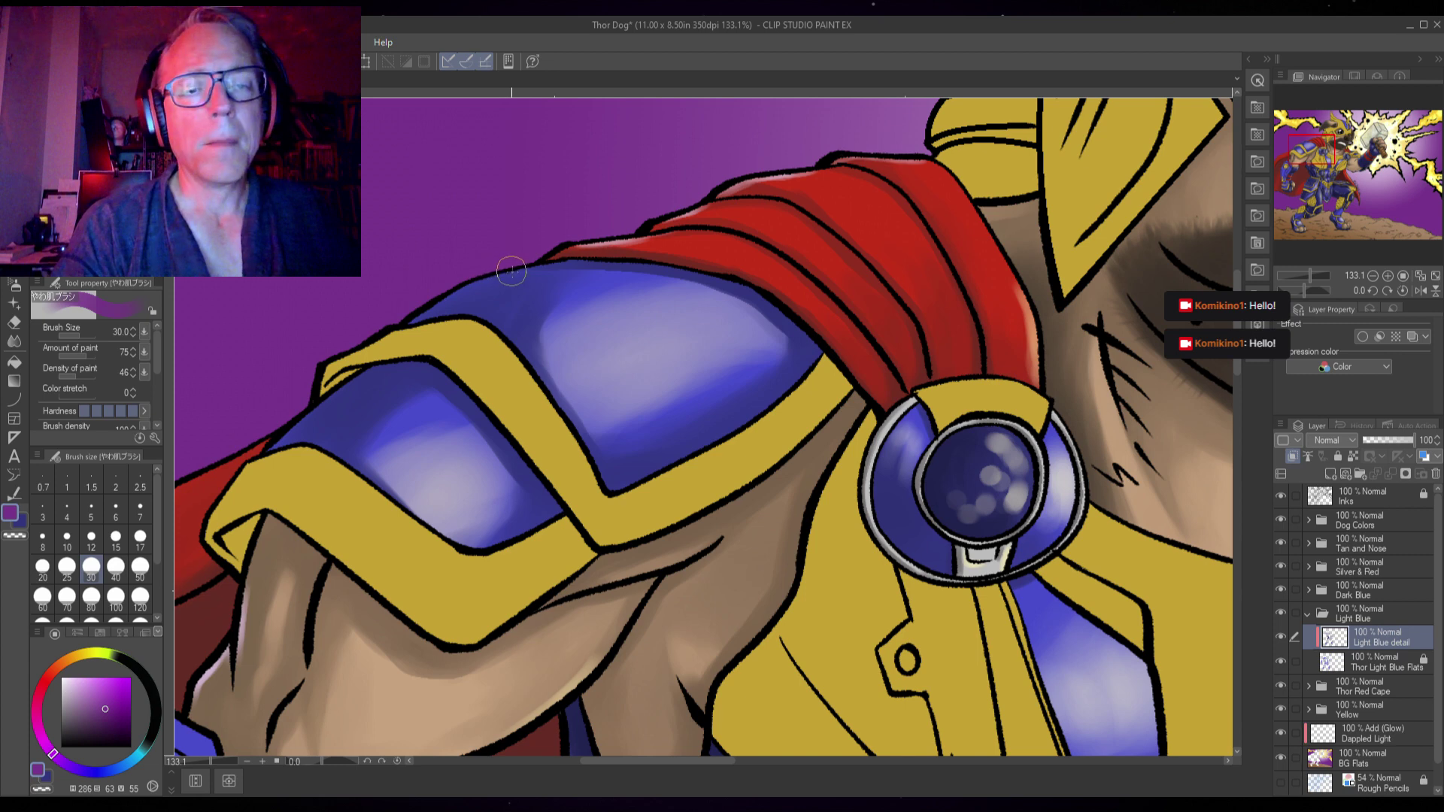
{"action": "key", "text": "bracketleft"}
{"action": "key", "text": "bracketleft"}
{"action": "key", "text": "bracketleft"}
{"action": "key", "text": "bracketleft"}
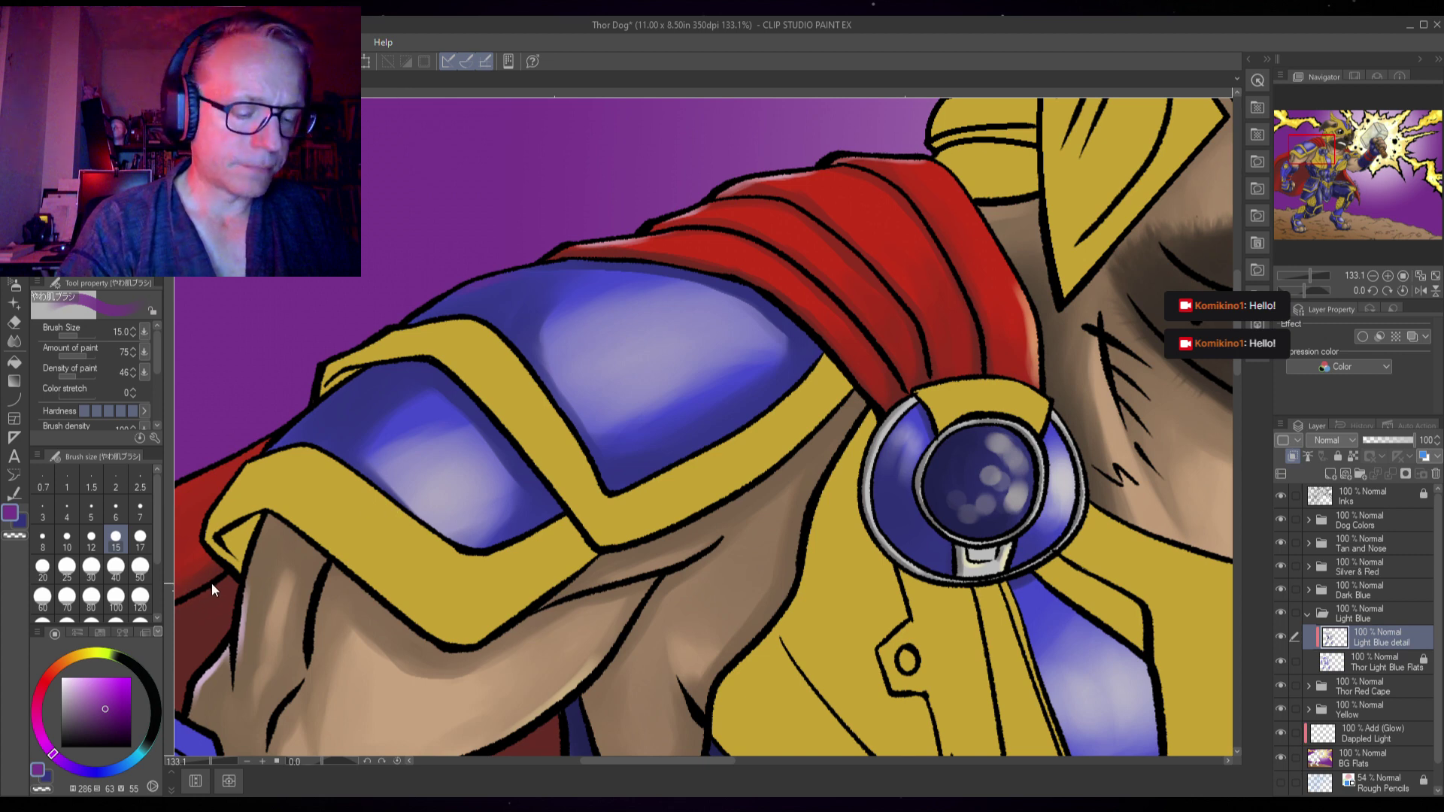
{"action": "left_click", "coordinate": [86, 688]}
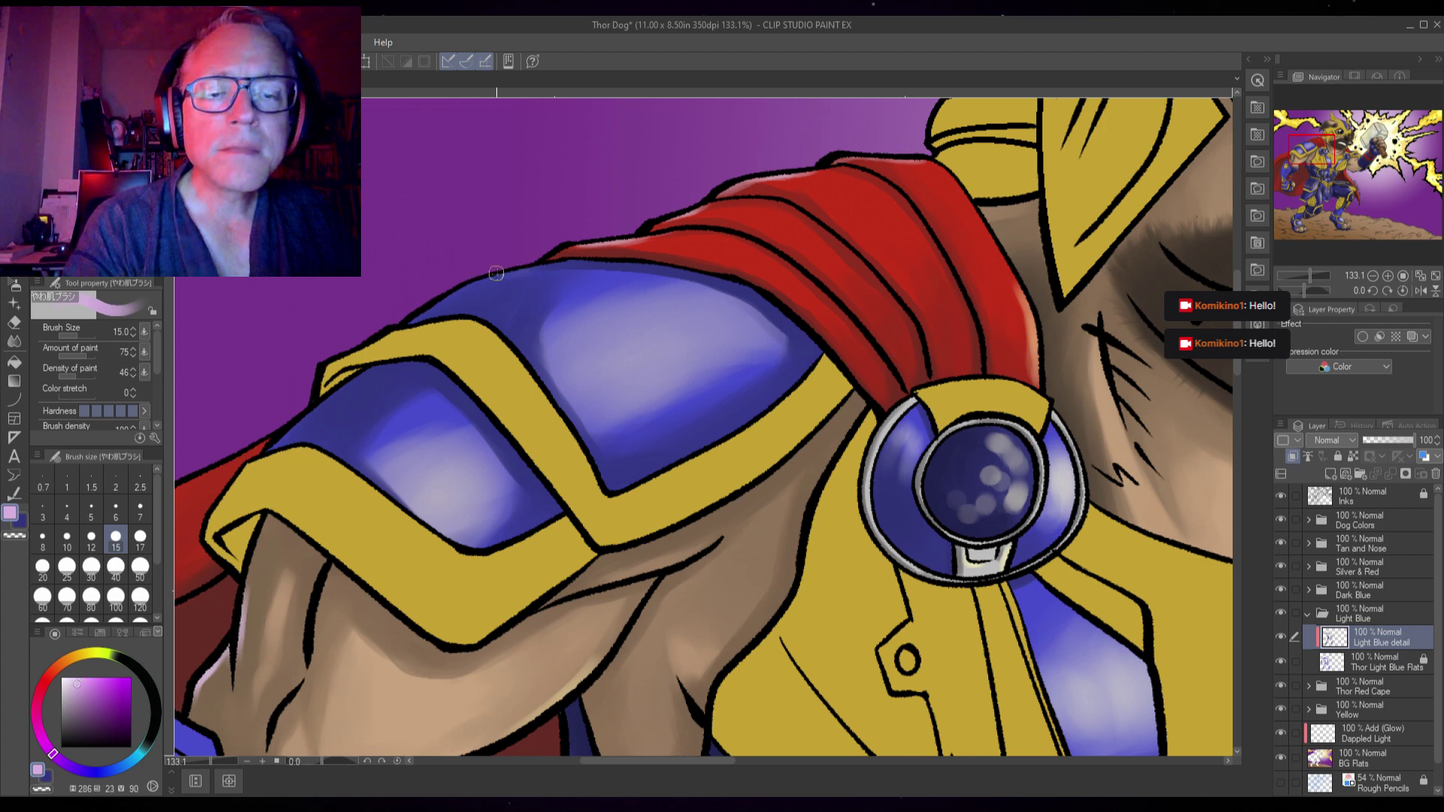
{"action": "left_click_drag", "start_coordinate": [529, 266], "coordinate": [413, 322]}
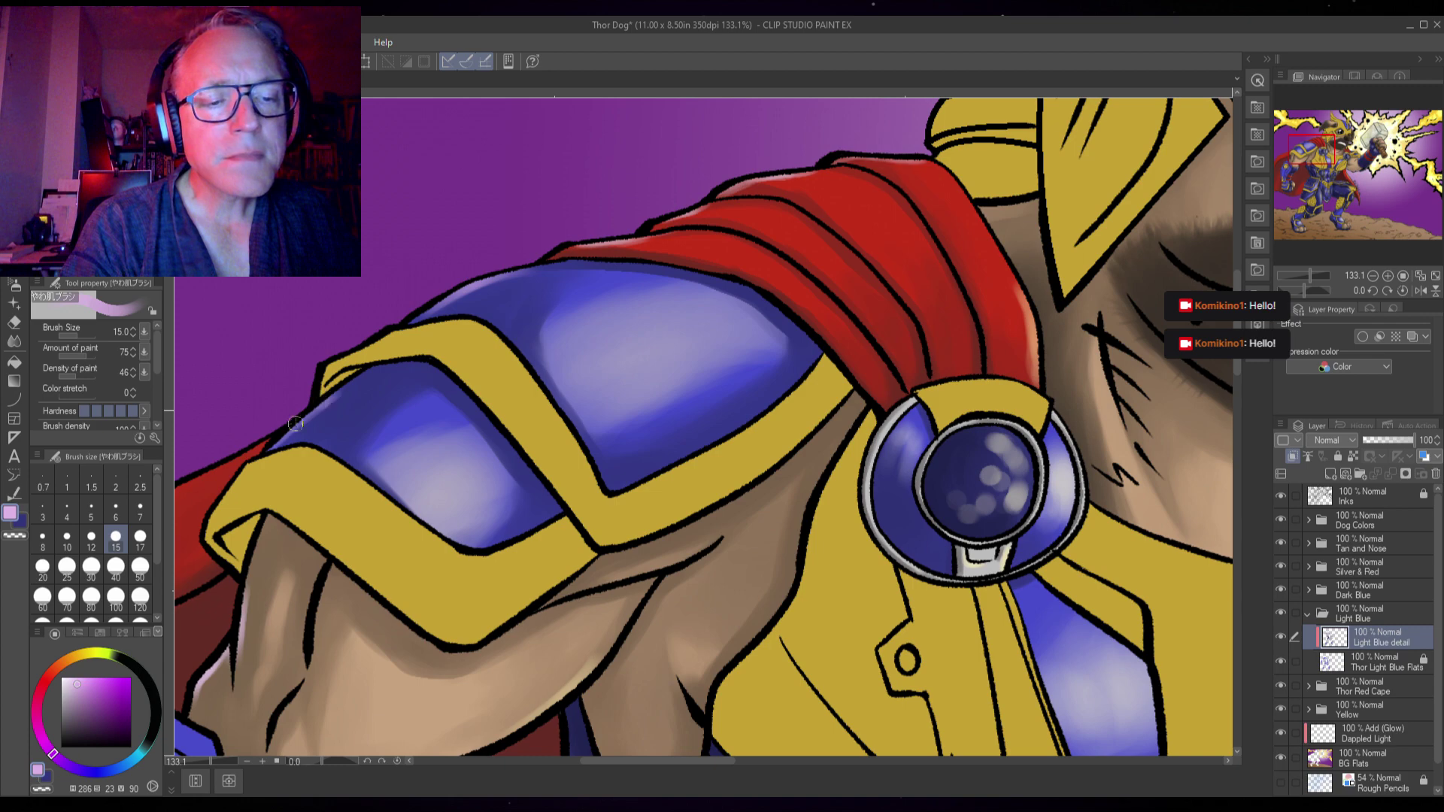
{"action": "left_click_drag", "start_coordinate": [320, 406], "coordinate": [272, 447]}
- Shift the lavender to a pale cream and add an accent to the rim highlight on the upper shoulder plate's outer edge
{"action": "scroll", "coordinate": [508, 583], "scroll_direction": "down", "scroll_amount": 5}
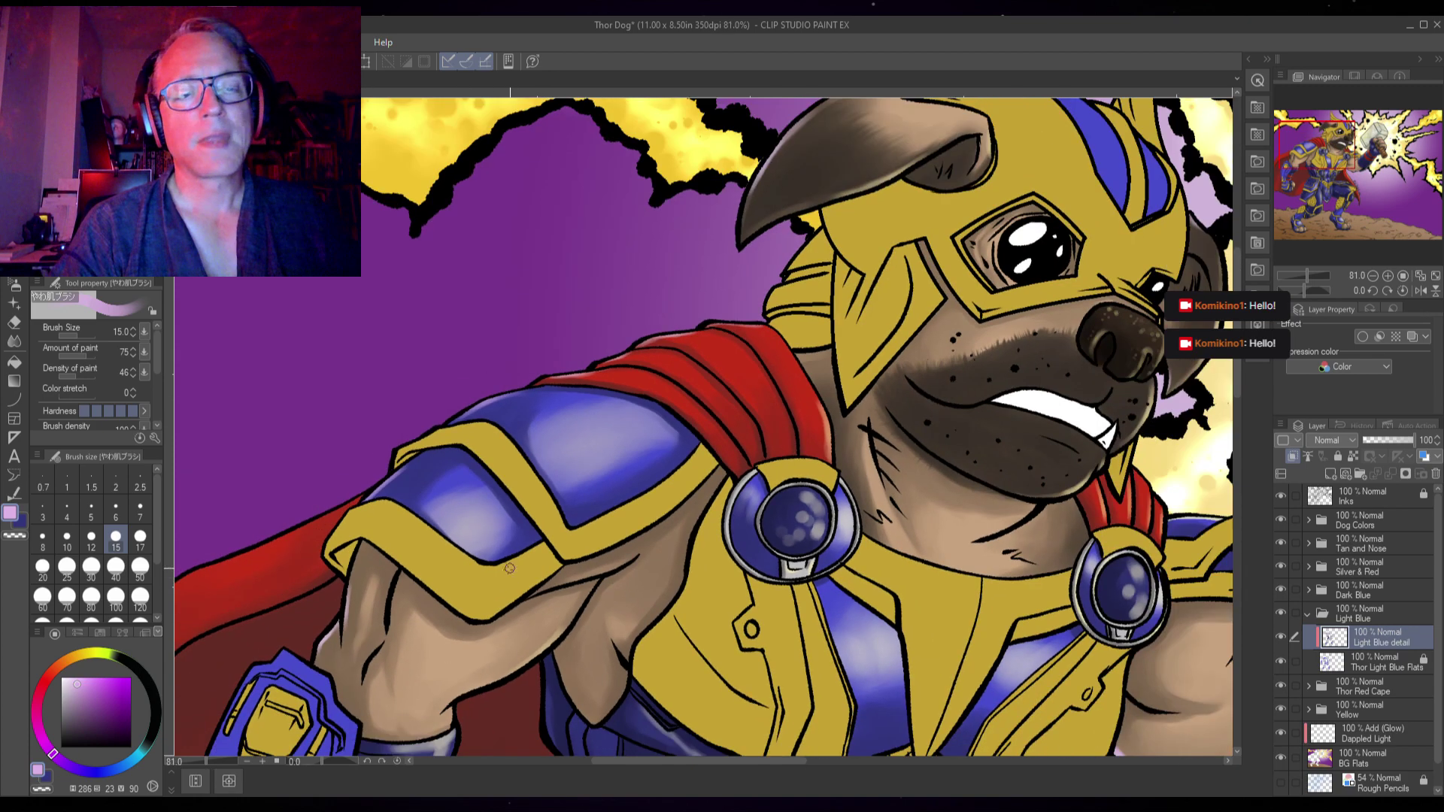
{"action": "mouse_move", "coordinate": [518, 571]}
{"action": "left_mouse_down"}
{"action": "mouse_move", "coordinate": [706, 481]}
{"action": "mouse_move", "coordinate": [976, 436]}
{"action": "mouse_move", "coordinate": [743, 528]}
{"action": "mouse_move", "coordinate": [761, 528]}
{"action": "mouse_move", "coordinate": [654, 550]}
{"action": "mouse_move", "coordinate": [649, 572]}
{"action": "left_mouse_up"}
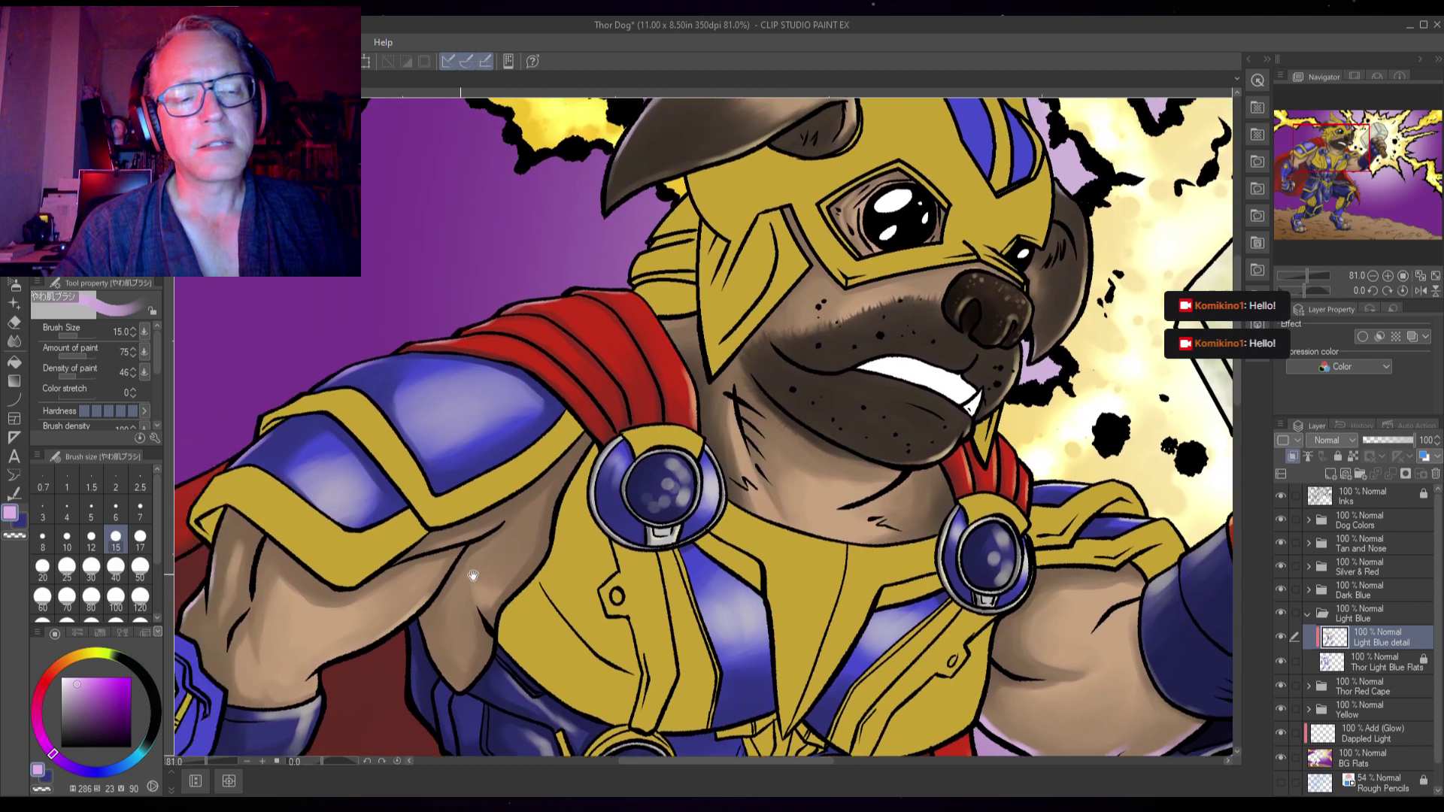
{"action": "scroll", "coordinate": [540, 365], "scroll_direction": "up", "scroll_amount": 4}
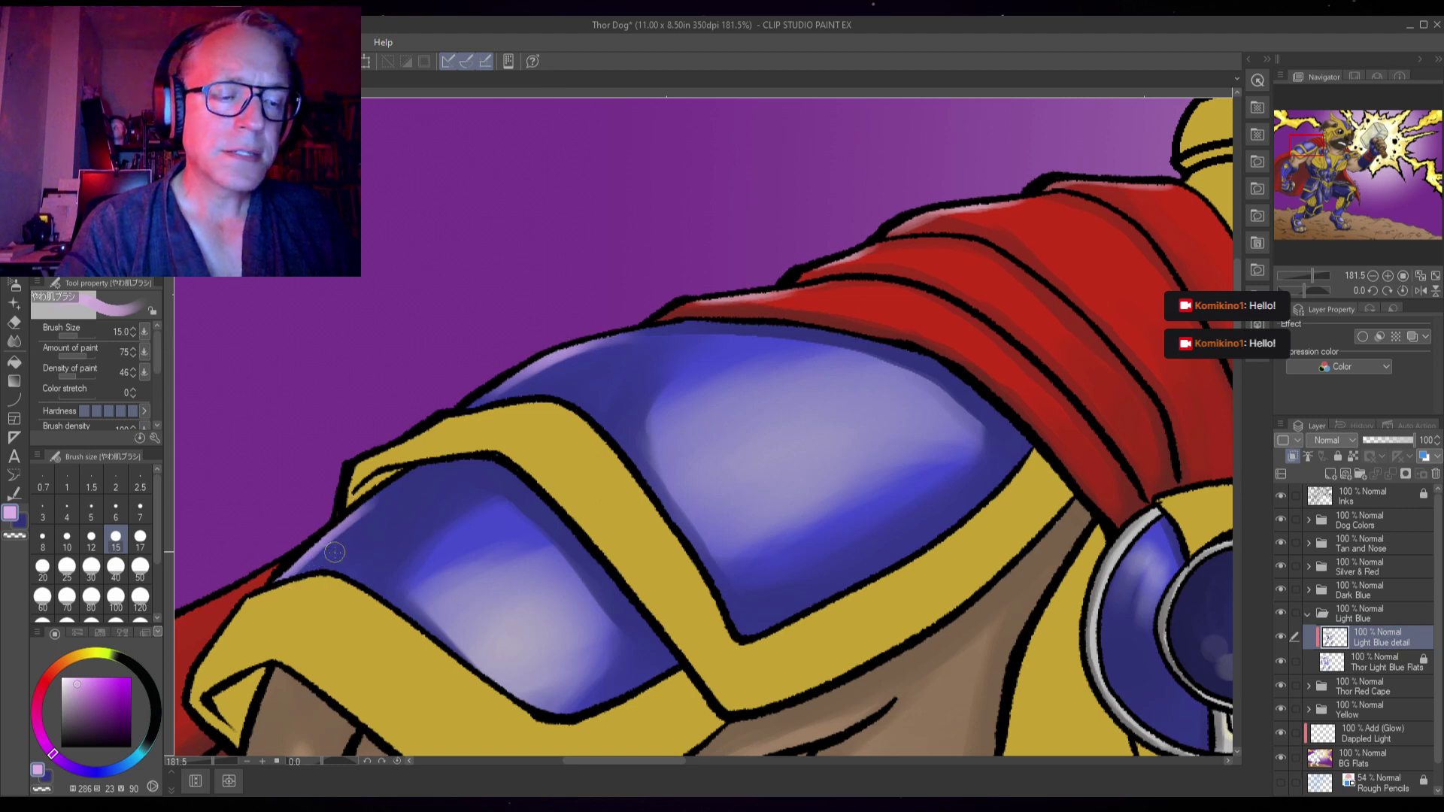
{"action": "left_click", "coordinate": [84, 657]}
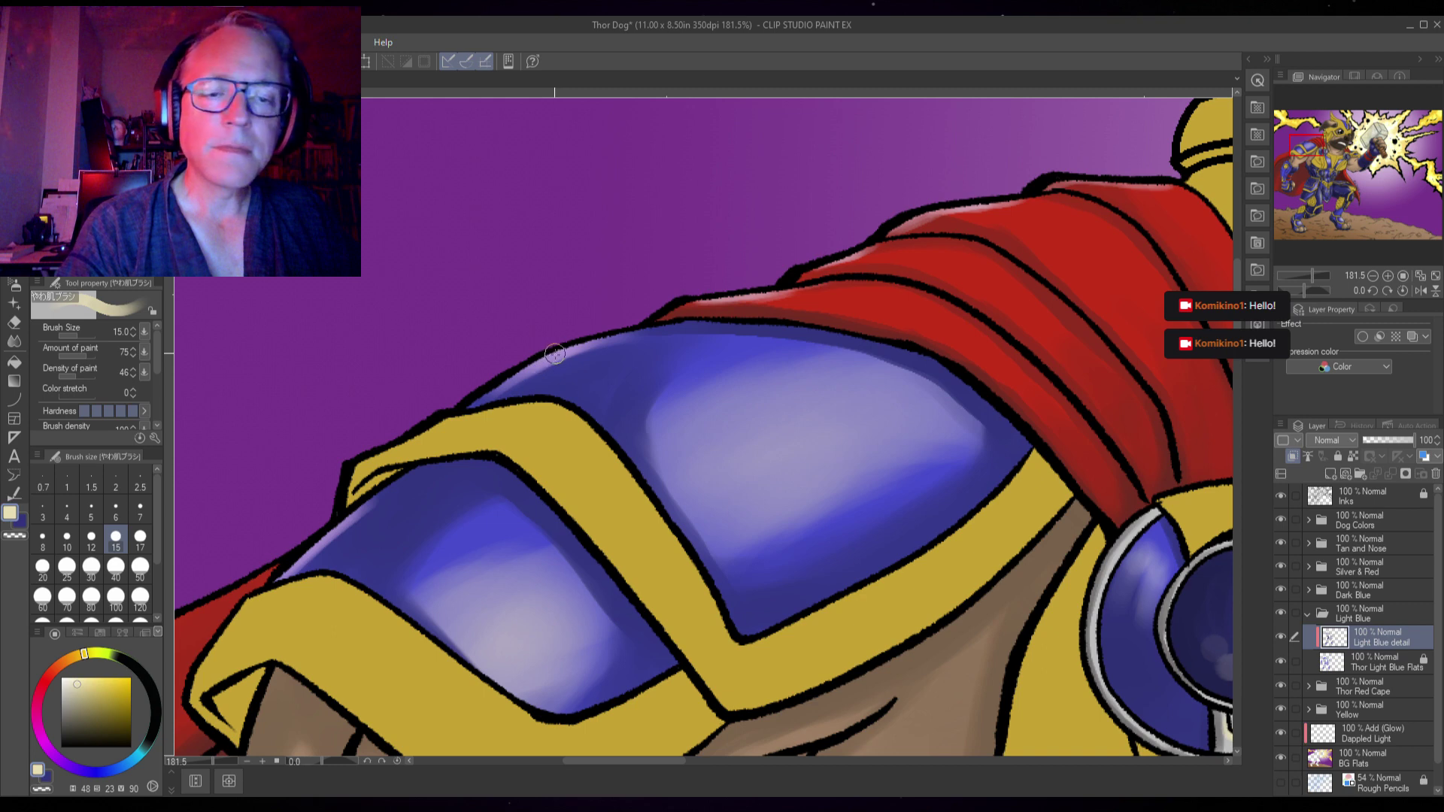
{"action": "left_click_drag", "start_coordinate": [555, 351], "coordinate": [605, 334]}
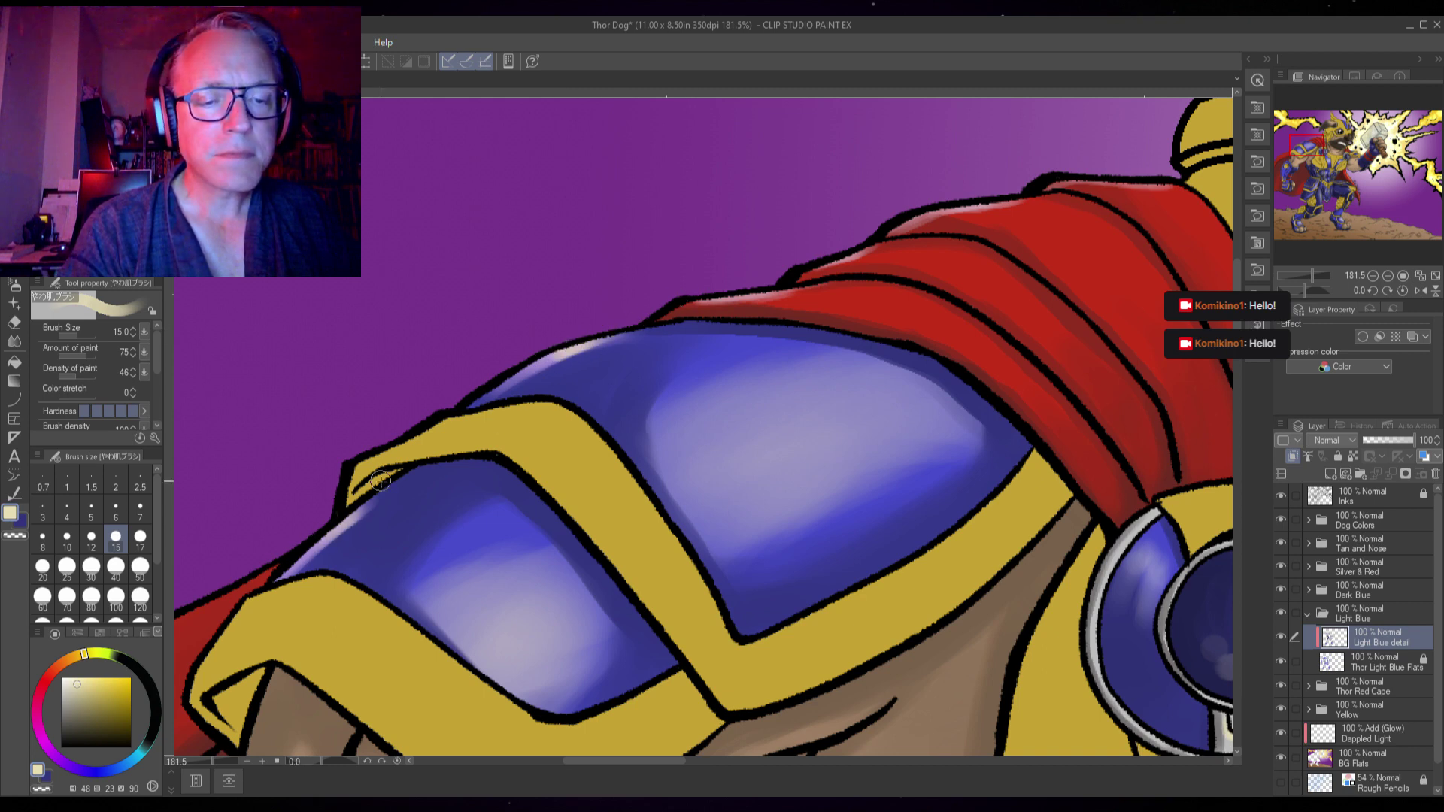
- Sample blue from the upper shoulder plate and blend it around the pale highlights on both shoulder plates at brush size 40
{"action": "scroll", "coordinate": [376, 485], "scroll_direction": "down", "scroll_amount": 2}
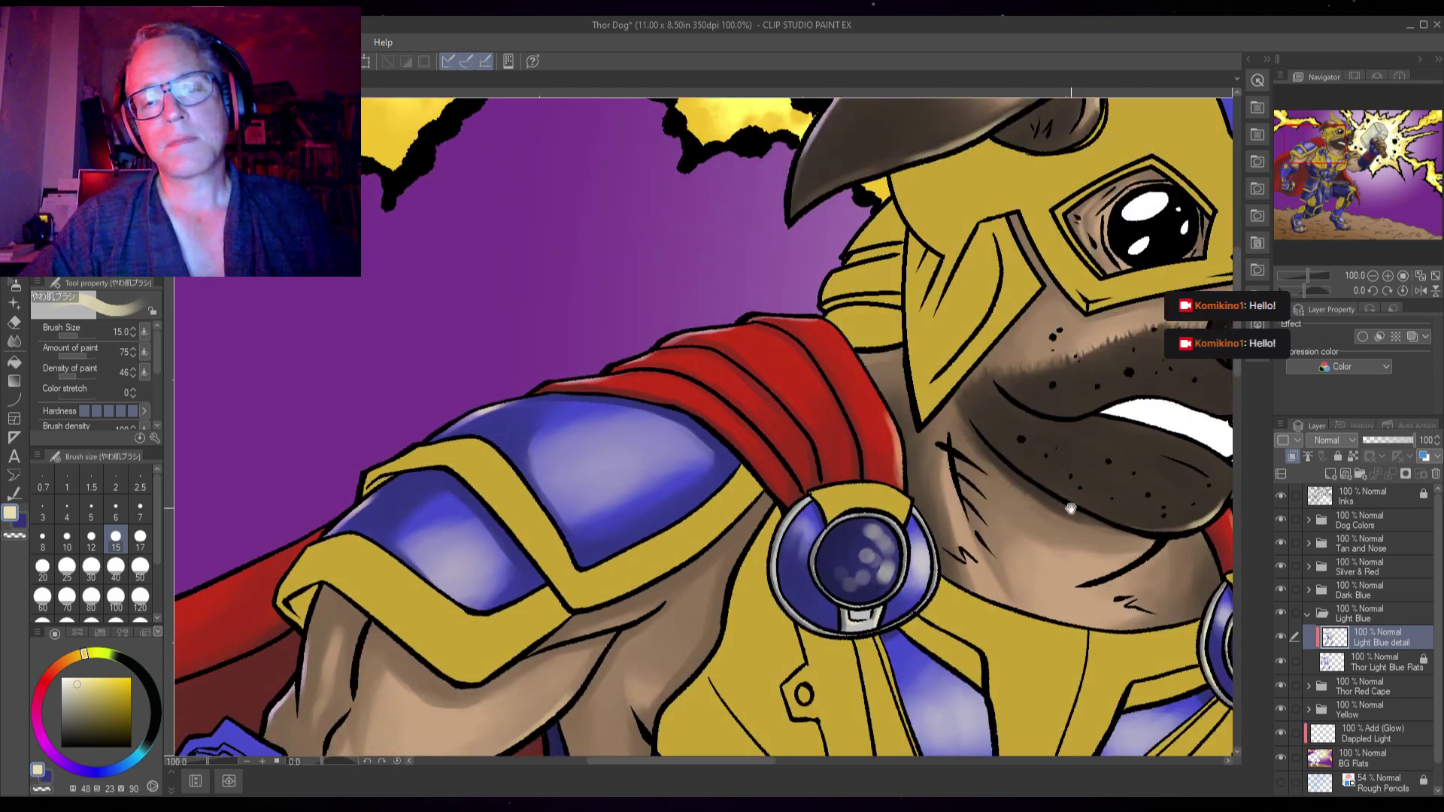
{"action": "mouse_move", "coordinate": [1070, 508]}
{"action": "left_mouse_down"}
{"action": "mouse_move", "coordinate": [801, 485]}
{"action": "mouse_move", "coordinate": [862, 252]}
{"action": "left_mouse_up"}
{"action": "scroll", "coordinate": [801, 485], "scroll_direction": "down", "scroll_amount": 2}
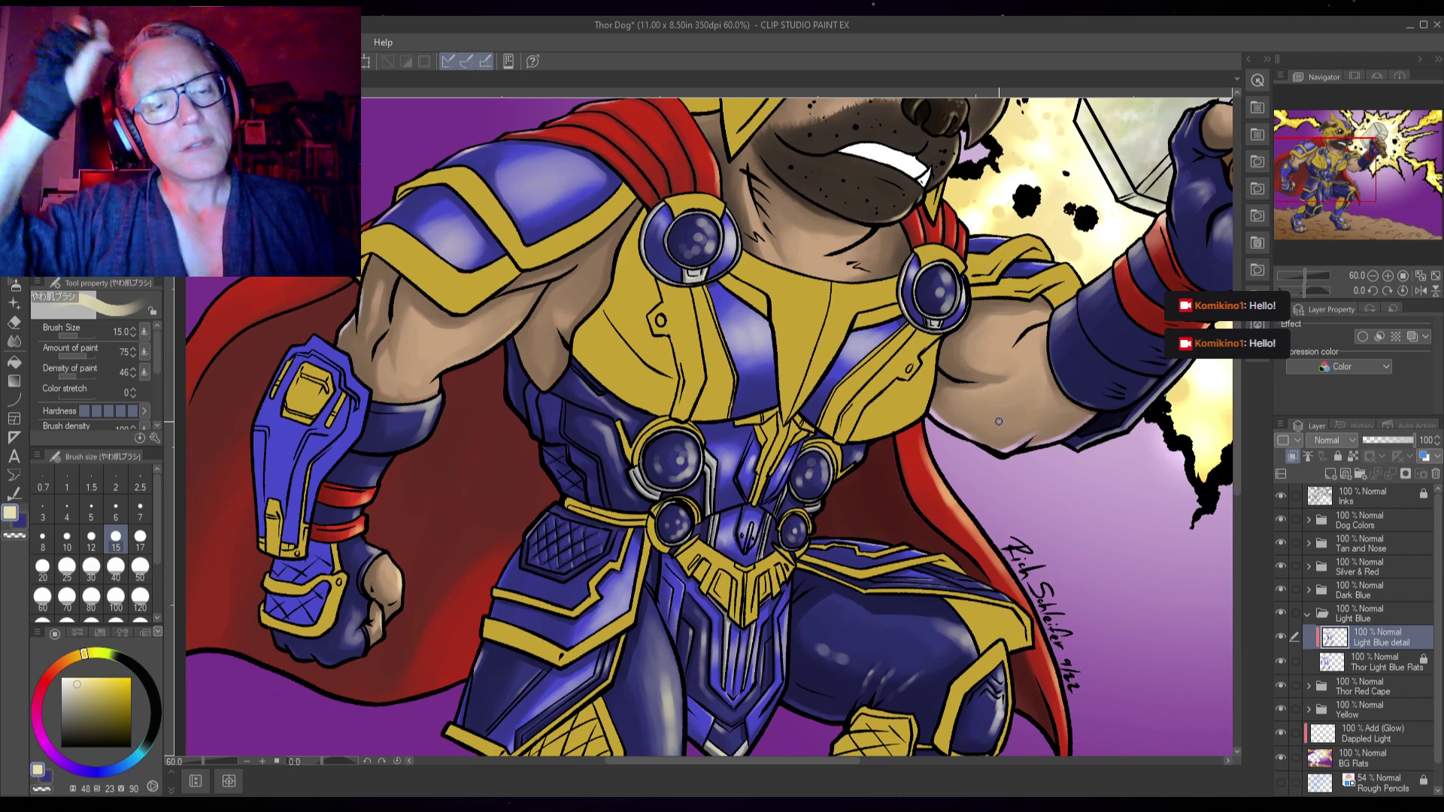
{"action": "left_click_drag", "start_coordinate": [1079, 335], "coordinate": [963, 475]}
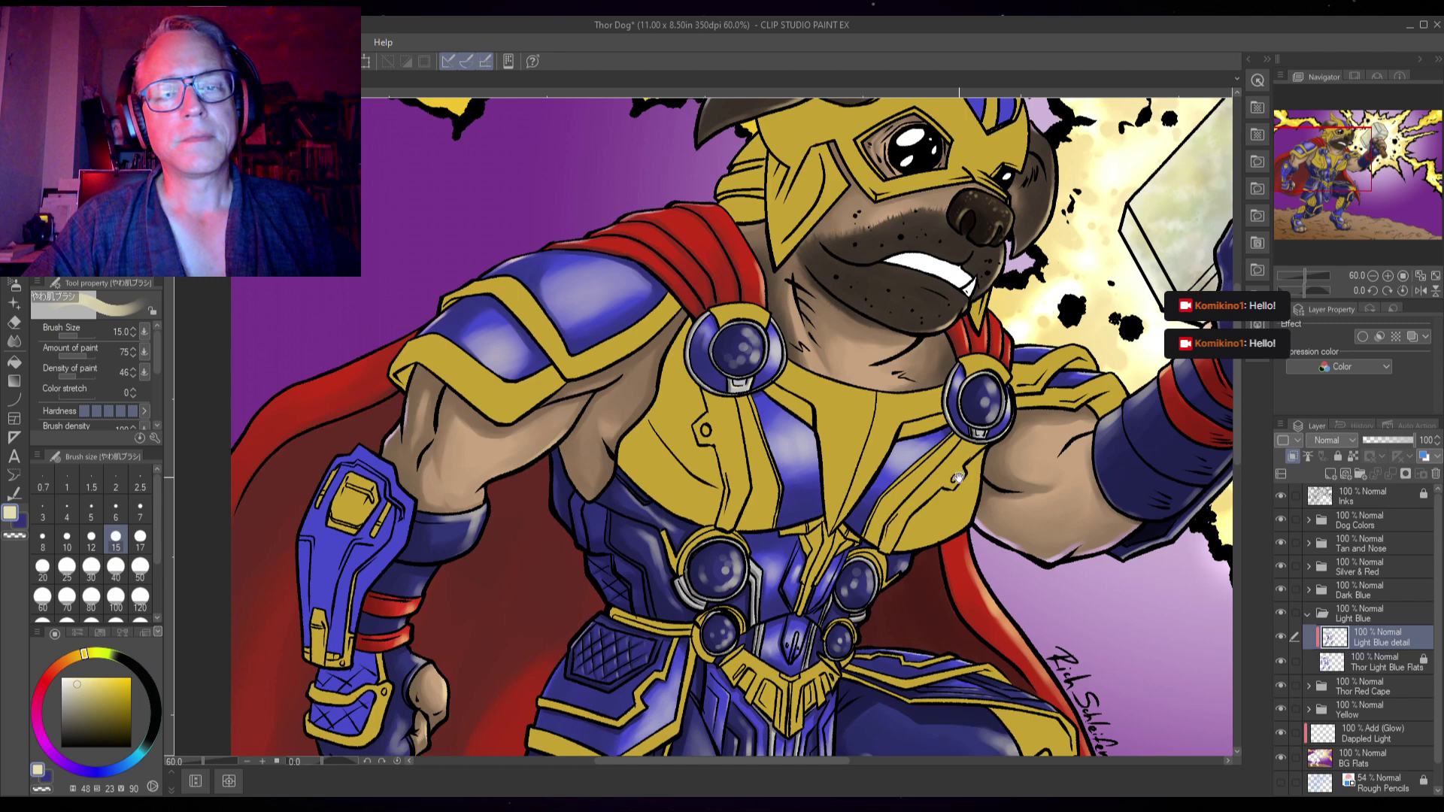
{"action": "left_click_drag", "start_coordinate": [897, 513], "coordinate": [971, 531]}
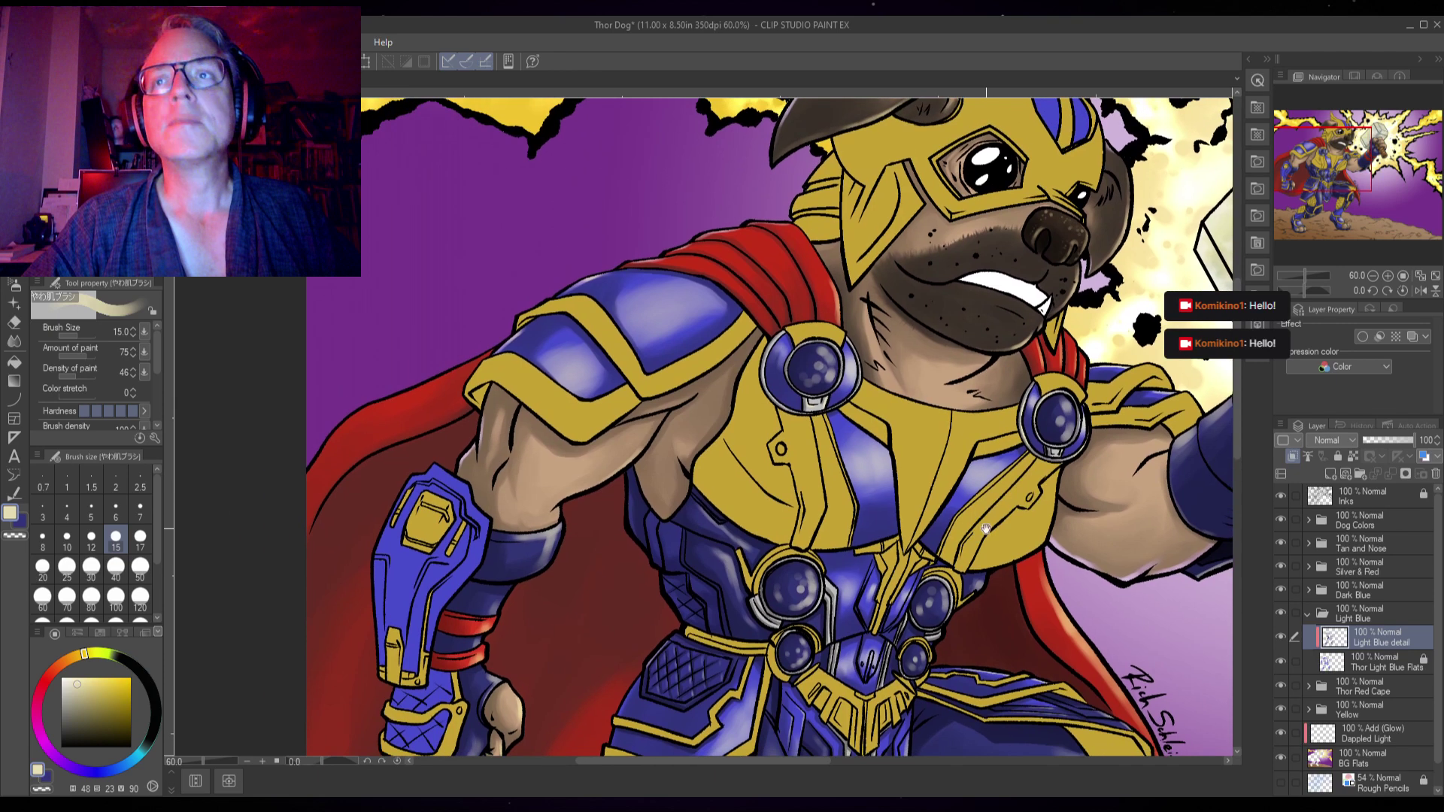
{"action": "scroll", "coordinate": [710, 390], "scroll_direction": "up", "scroll_amount": 5}
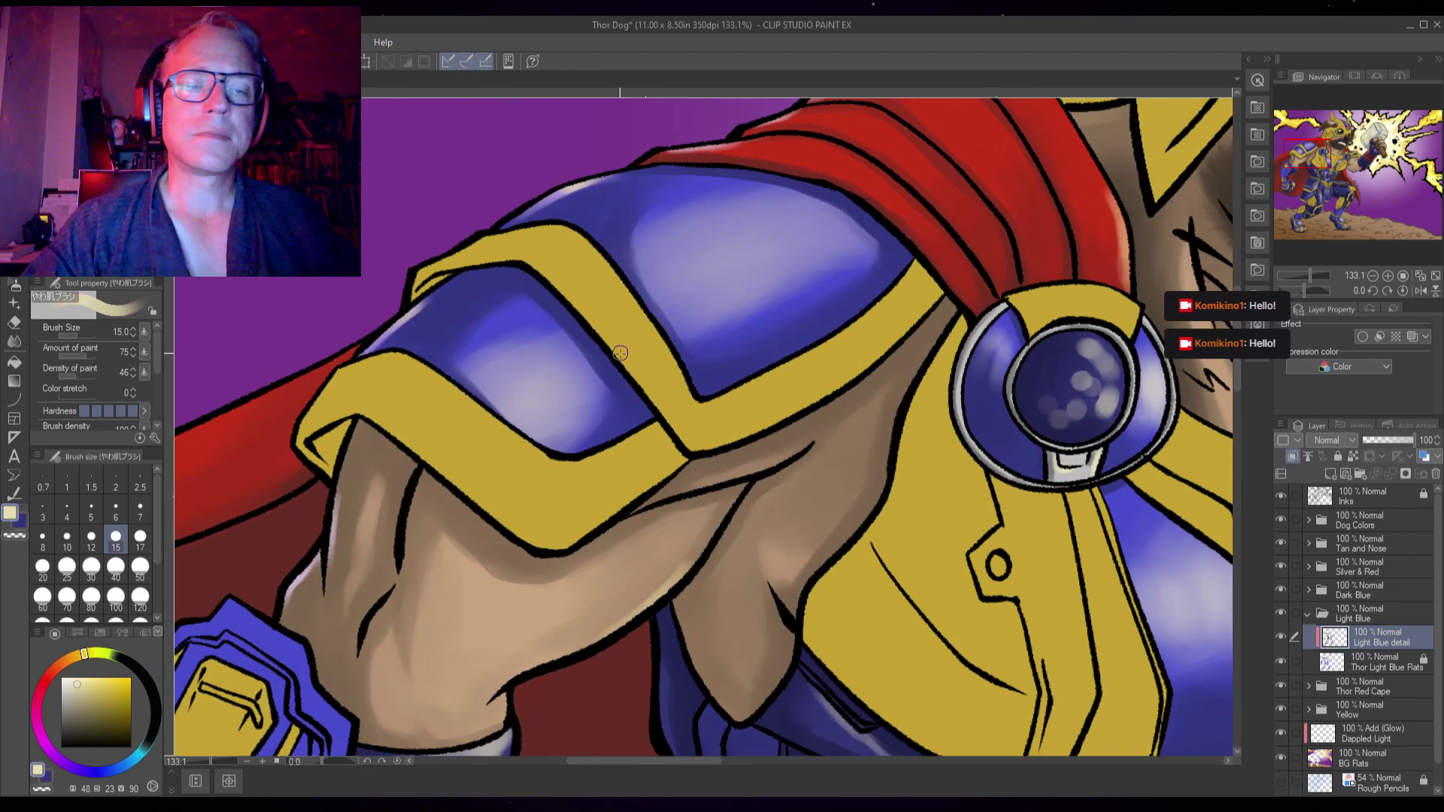
{"action": "left_click", "coordinate": [719, 270], "text": "alt"}
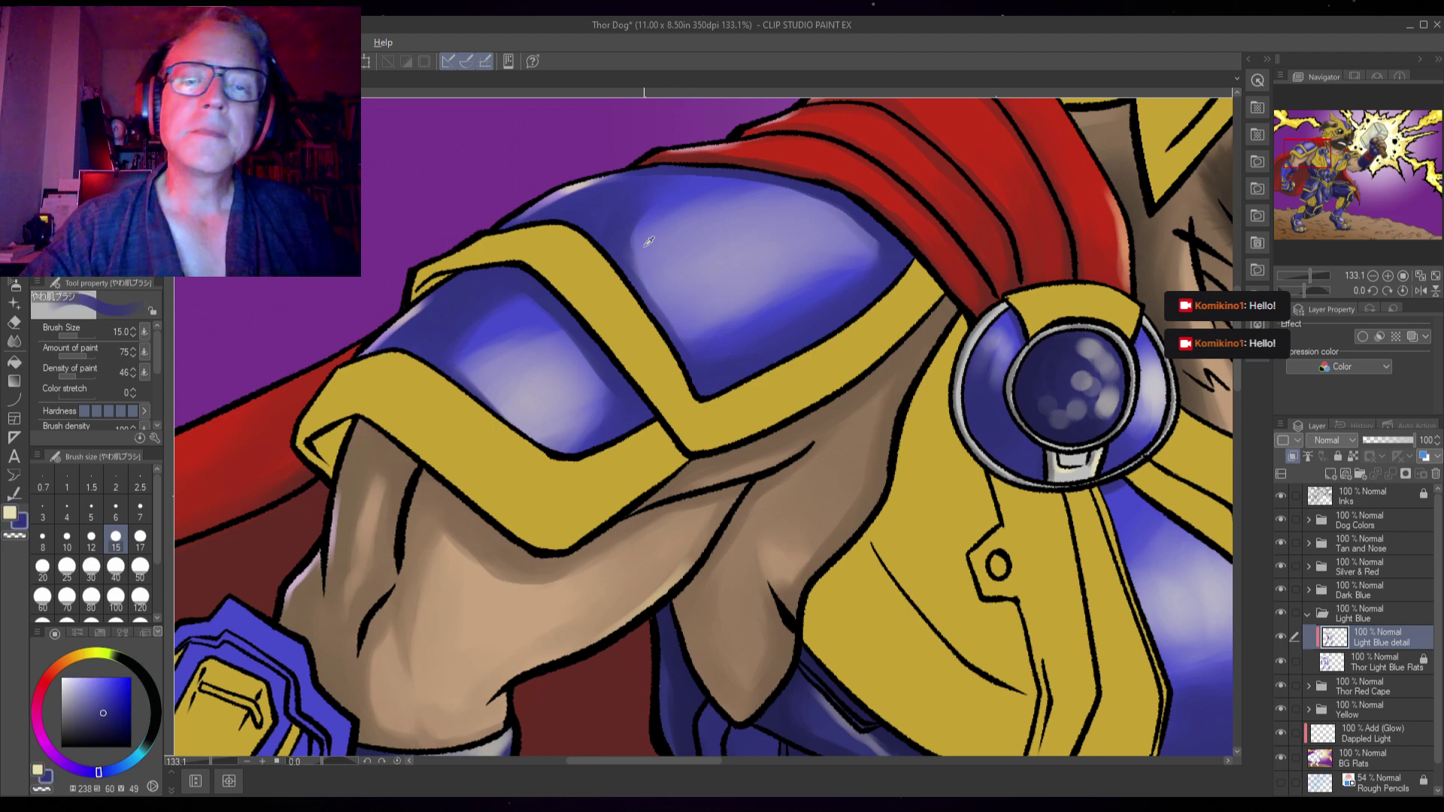
{"action": "left_click", "coordinate": [715, 359], "text": "alt"}
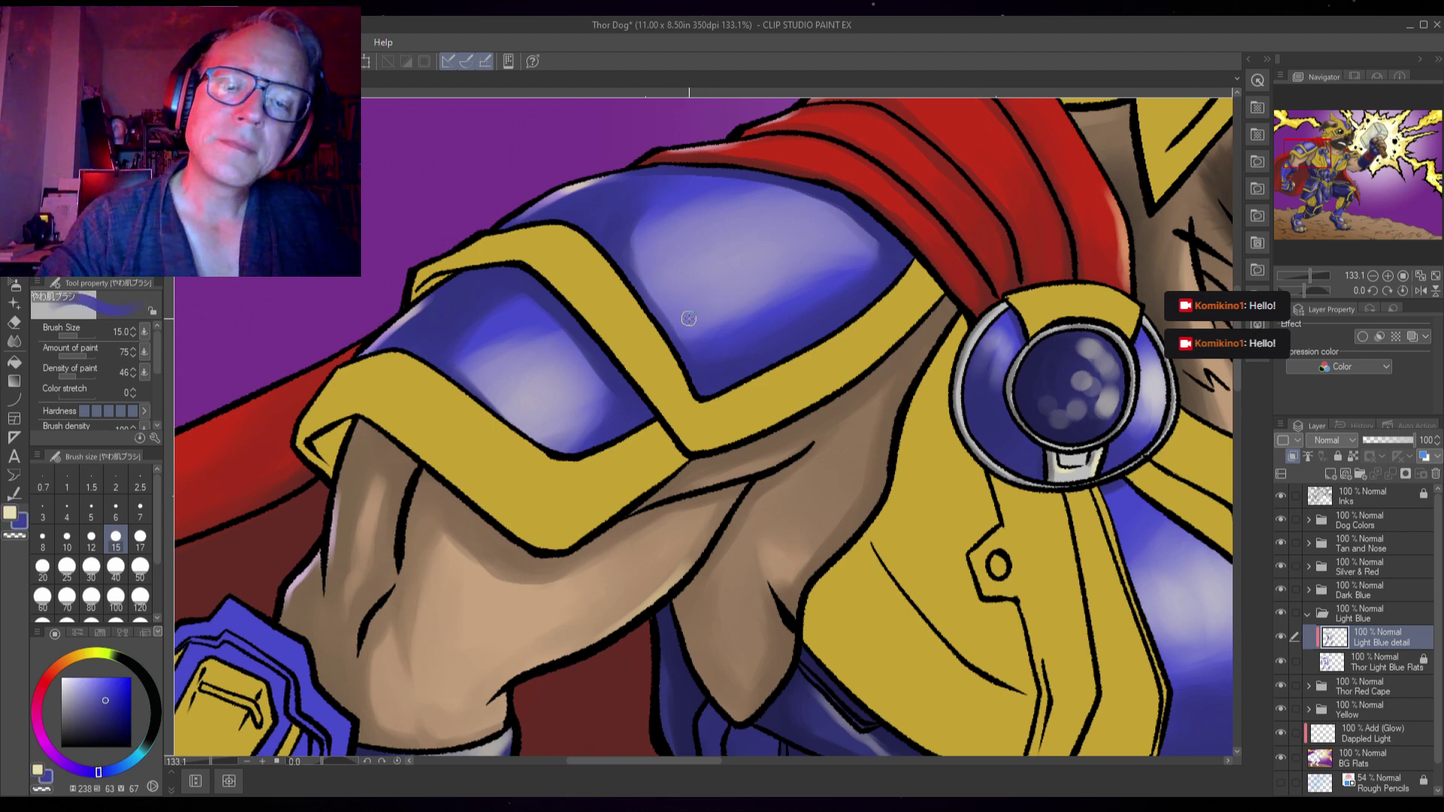
{"action": "key", "text": "bracketright"}
{"action": "key", "text": "bracketright"}
{"action": "key", "text": "bracketright"}
{"action": "key", "text": "bracketright"}
{"action": "key", "text": "bracketright"}
{"action": "key", "text": "bracketright"}
{"action": "key", "text": "bracketright"}
{"action": "key", "text": "bracketleft"}
{"action": "key", "text": "bracketleft"}
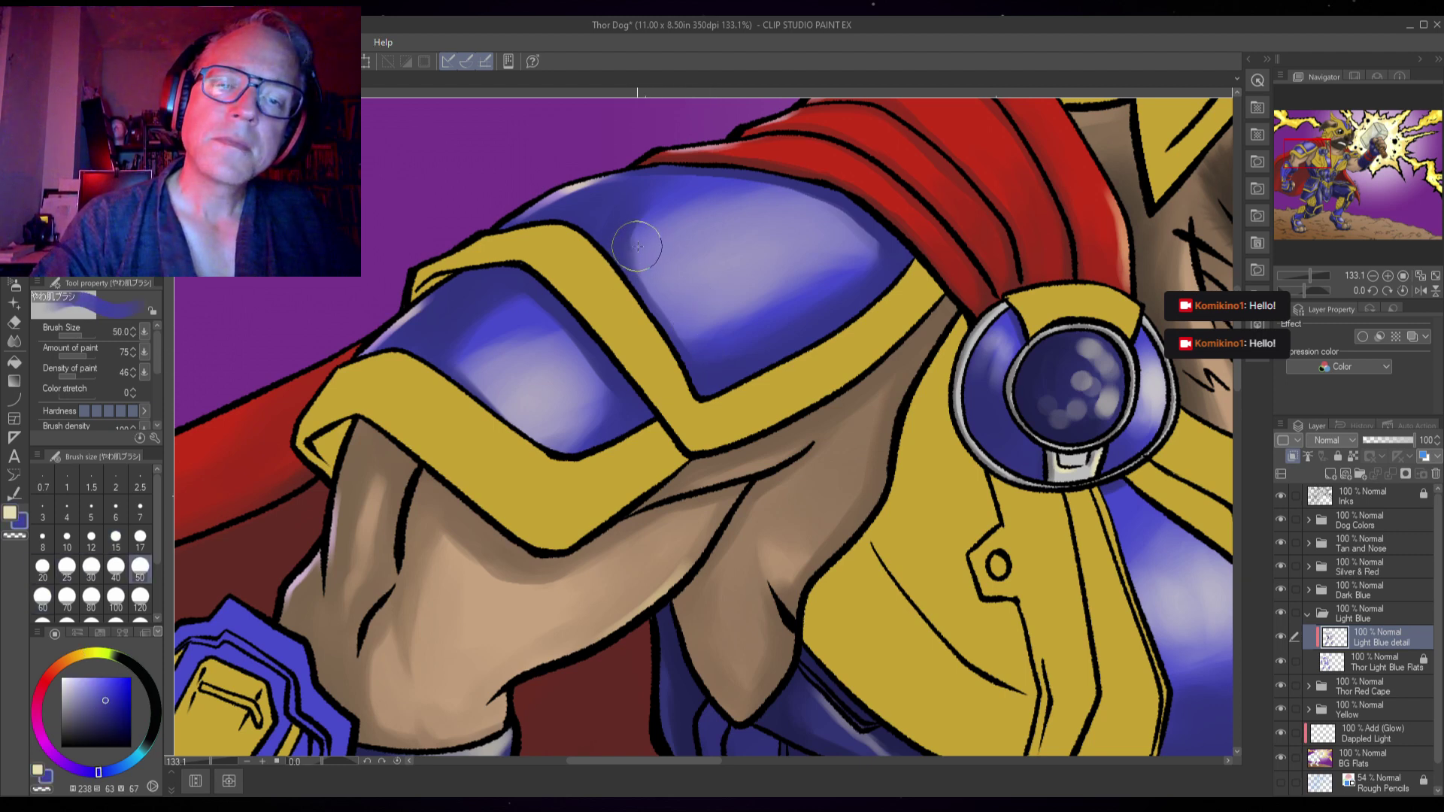
{"action": "mouse_move", "coordinate": [639, 223]}
{"action": "left_mouse_down"}
{"action": "mouse_move", "coordinate": [648, 329]}
{"action": "mouse_move", "coordinate": [622, 237]}
{"action": "mouse_move", "coordinate": [673, 352]}
{"action": "mouse_move", "coordinate": [699, 347]}
{"action": "mouse_move", "coordinate": [707, 336]}
{"action": "mouse_move", "coordinate": [672, 339]}
{"action": "mouse_move", "coordinate": [630, 276]}
{"action": "mouse_move", "coordinate": [642, 204]}
{"action": "mouse_move", "coordinate": [629, 298]}
{"action": "mouse_move", "coordinate": [643, 186]}
{"action": "mouse_move", "coordinate": [587, 231]}
{"action": "mouse_move", "coordinate": [640, 182]}
{"action": "mouse_move", "coordinate": [569, 247]}
{"action": "mouse_move", "coordinate": [587, 204]}
{"action": "mouse_move", "coordinate": [631, 213]}
{"action": "left_mouse_up"}
{"action": "mouse_move", "coordinate": [455, 388]}
{"action": "left_mouse_down"}
{"action": "mouse_move", "coordinate": [459, 330]}
{"action": "mouse_move", "coordinate": [485, 417]}
{"action": "mouse_move", "coordinate": [451, 330]}
{"action": "mouse_move", "coordinate": [475, 427]}
{"action": "mouse_move", "coordinate": [424, 372]}
{"action": "mouse_move", "coordinate": [452, 346]}
{"action": "mouse_move", "coordinate": [481, 435]}
{"action": "mouse_move", "coordinate": [482, 406]}
{"action": "mouse_move", "coordinate": [585, 446]}
{"action": "mouse_move", "coordinate": [566, 443]}
{"action": "mouse_move", "coordinate": [650, 408]}
{"action": "mouse_move", "coordinate": [549, 451]}
{"action": "mouse_move", "coordinate": [586, 442]}
{"action": "mouse_move", "coordinate": [535, 438]}
{"action": "mouse_move", "coordinate": [469, 332]}
{"action": "left_mouse_up"}
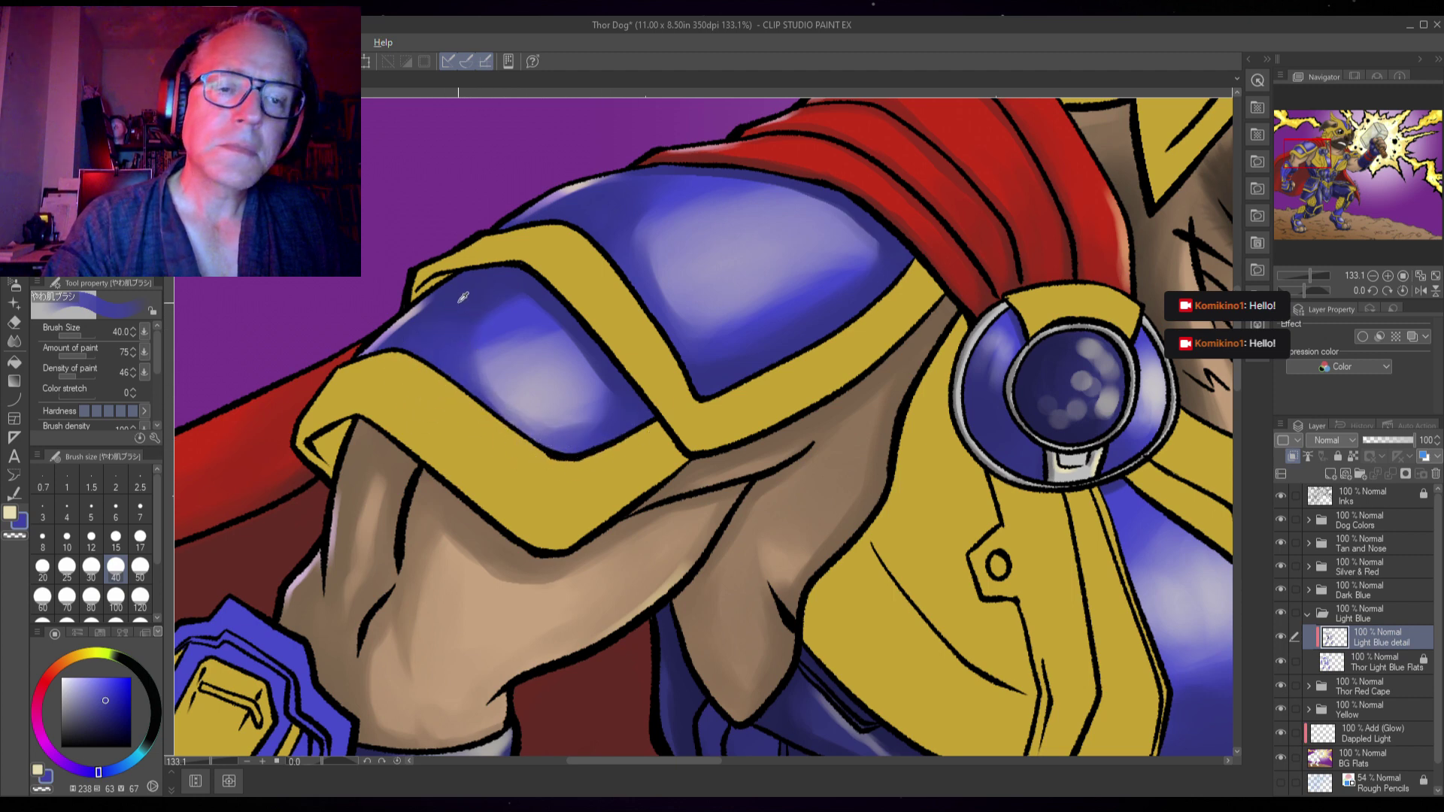
- Shade the forearm guard's central panels with darker blue sampled from the lower shoulder plate at brush size 40, and save the illustration
{"action": "left_click", "coordinate": [455, 304], "text": "alt"}
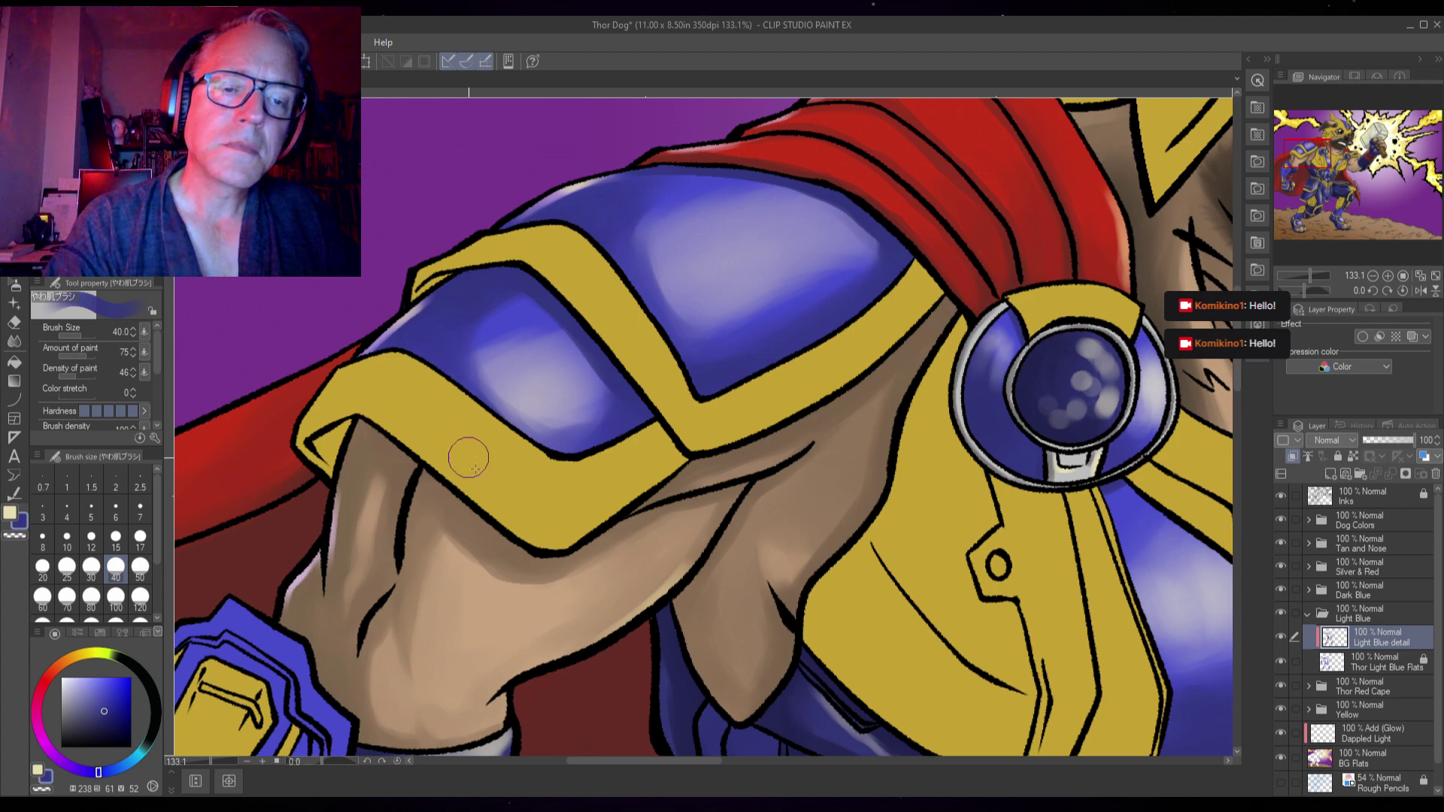
{"action": "key", "text": "space"}
{"action": "left_click_drag", "start_coordinate": [751, 557], "coordinate": [955, 271]}
{"action": "left_click_drag", "start_coordinate": [670, 534], "coordinate": [714, 436]}
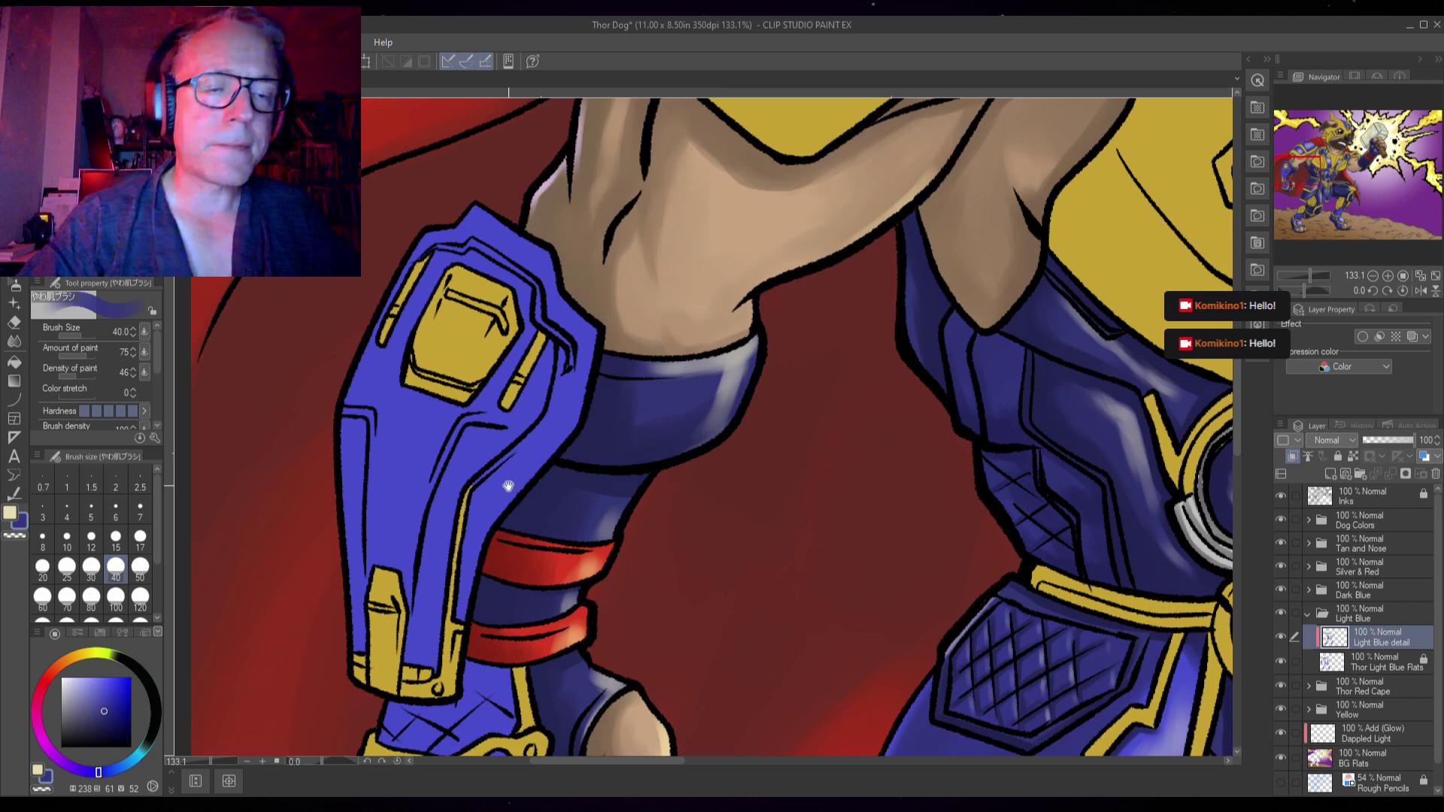
{"action": "left_click_drag", "start_coordinate": [509, 486], "coordinate": [506, 475]}
{"action": "mouse_move", "coordinate": [372, 475]}
{"action": "left_mouse_down"}
{"action": "mouse_move", "coordinate": [363, 390]}
{"action": "mouse_move", "coordinate": [376, 572]}
{"action": "mouse_move", "coordinate": [426, 374]}
{"action": "left_mouse_up"}
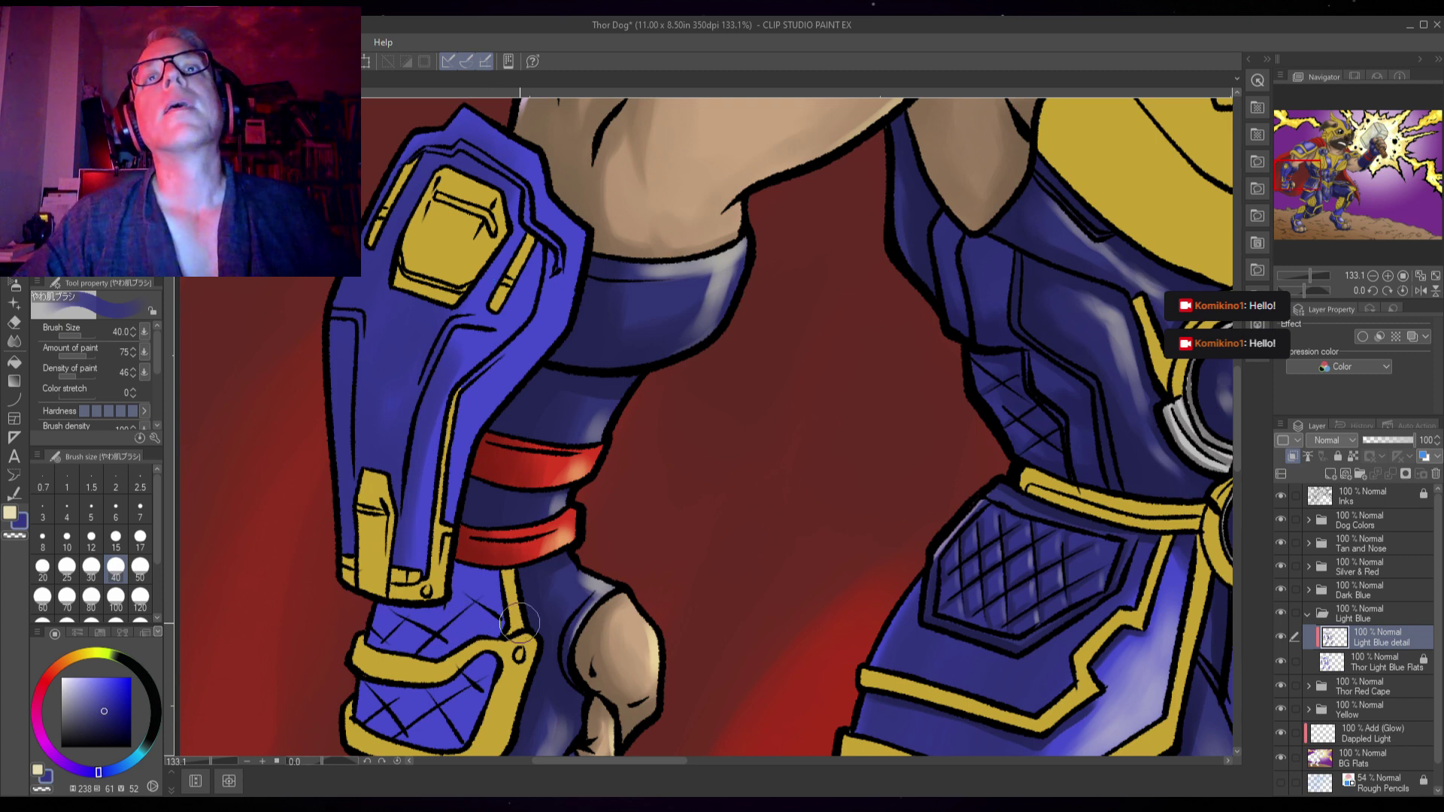
{"action": "key", "text": "ctrl+s"}
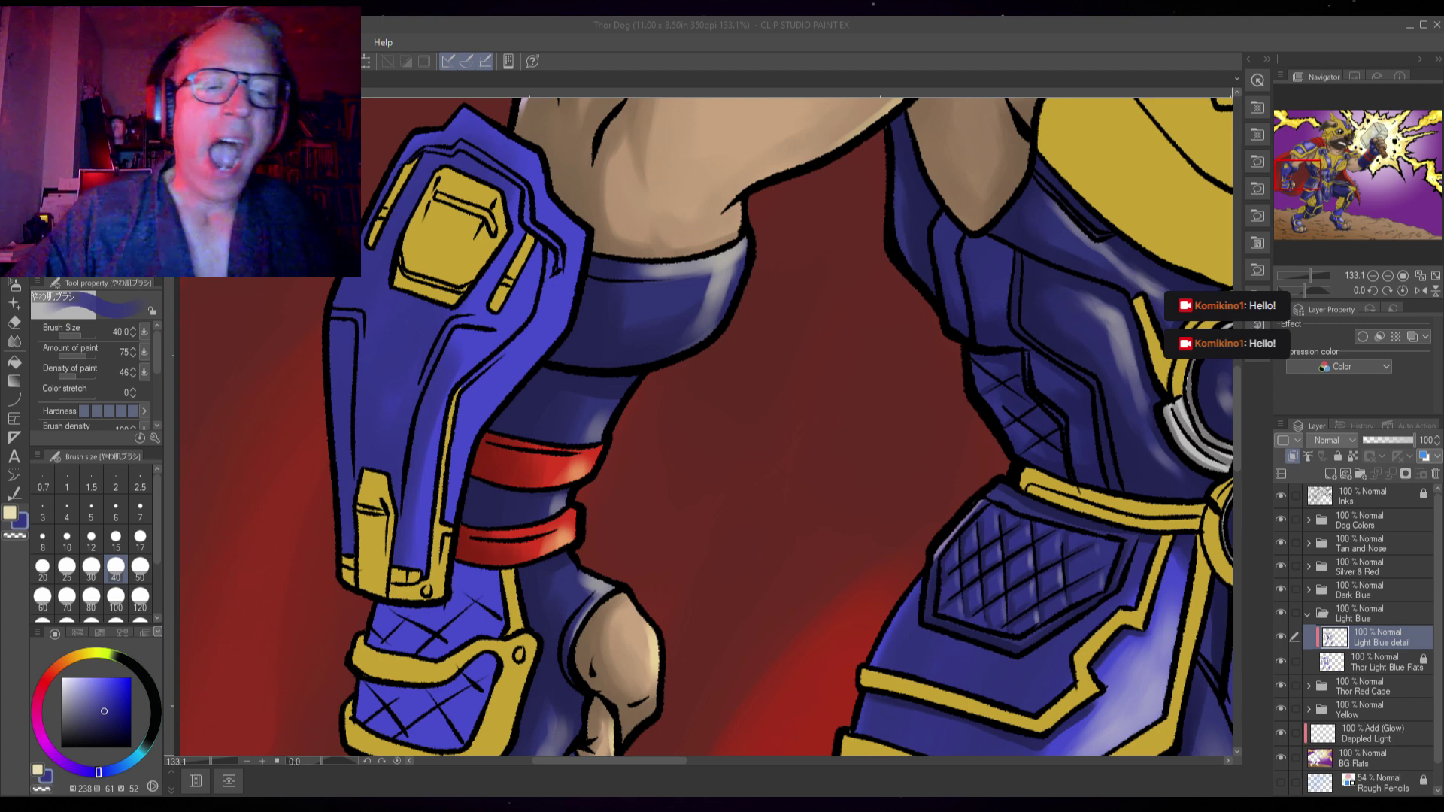
{"action": "mouse_move", "coordinate": [399, 369]}
{"action": "left_mouse_down"}
{"action": "mouse_move", "coordinate": [396, 420]}
{"action": "mouse_move", "coordinate": [397, 363]}
{"action": "mouse_move", "coordinate": [380, 468]}
{"action": "left_mouse_up"}
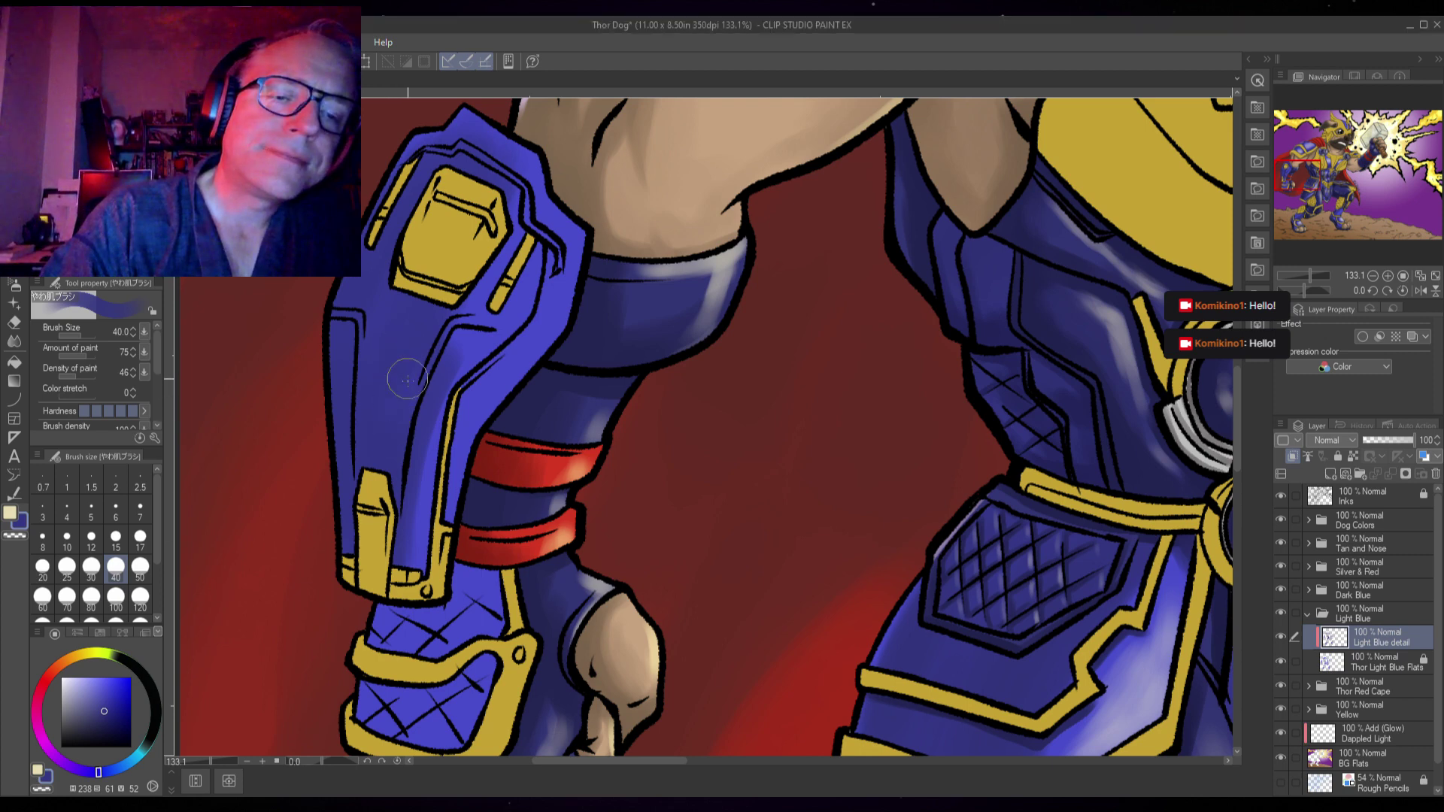
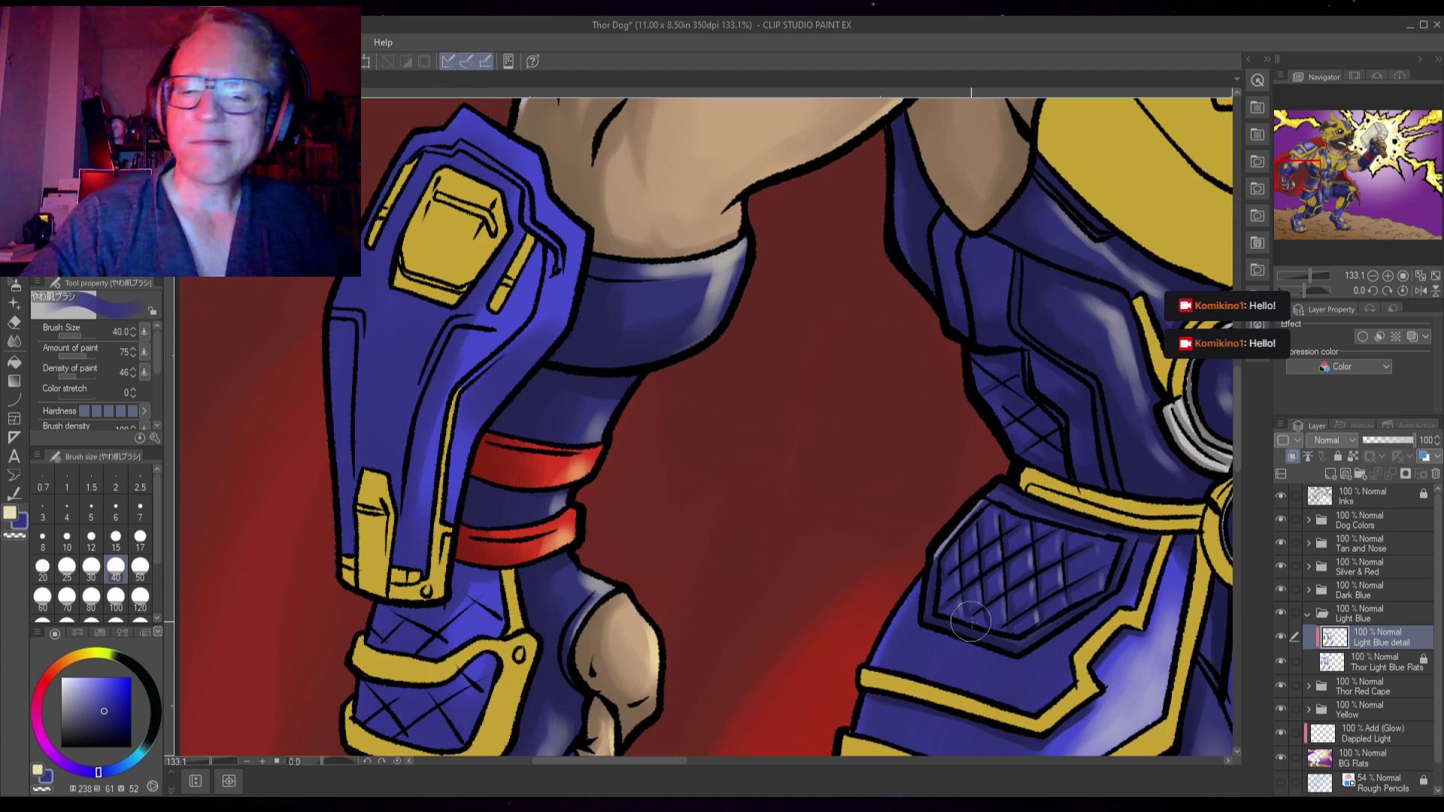
- Sample dark blue from the quilted hip panel and shade the glove below its upper gold trim and the forearm guard at brush size 17
{"action": "scroll", "coordinate": [1013, 622], "scroll_direction": "up", "scroll_amount": 5}
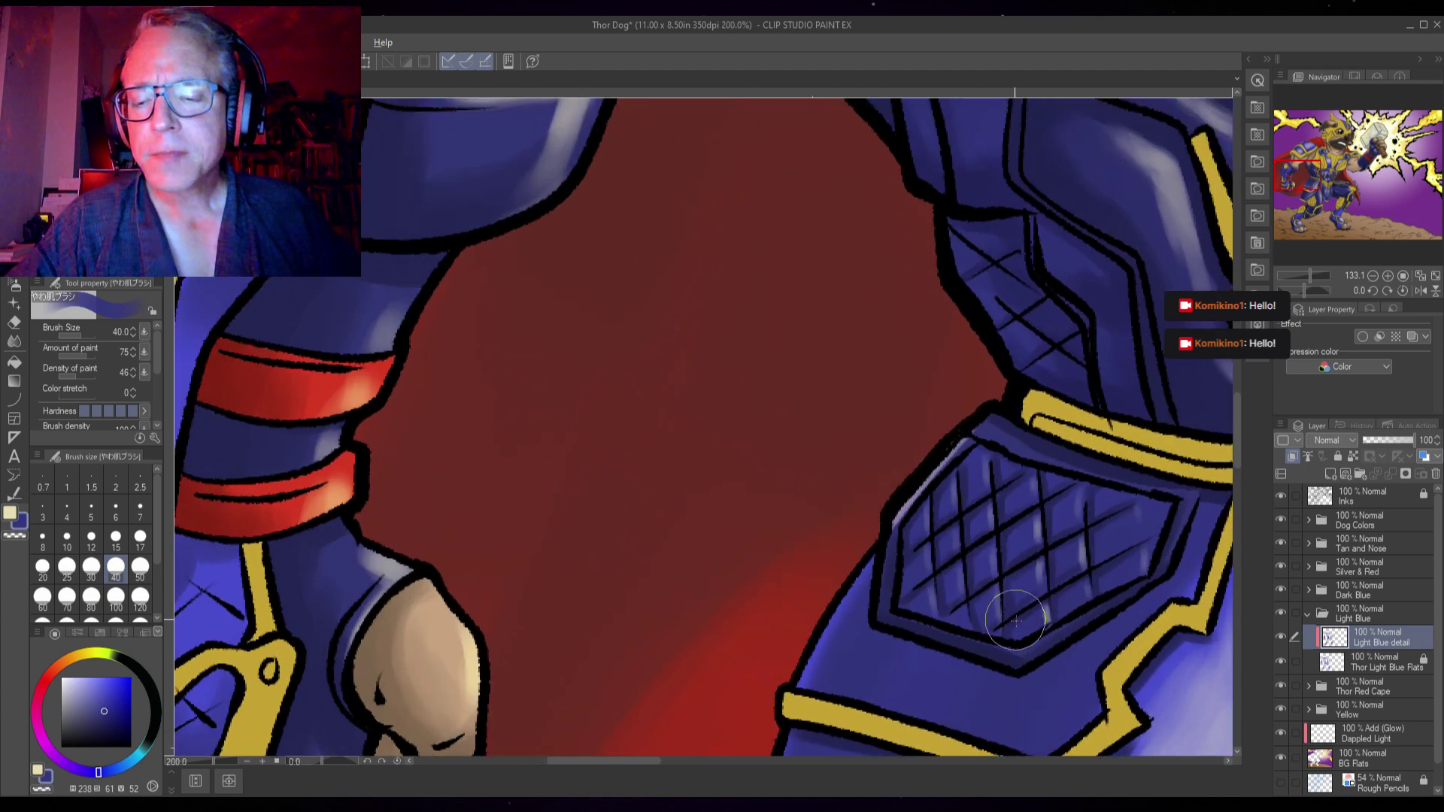
{"action": "left_click", "coordinate": [1009, 597], "text": "alt"}
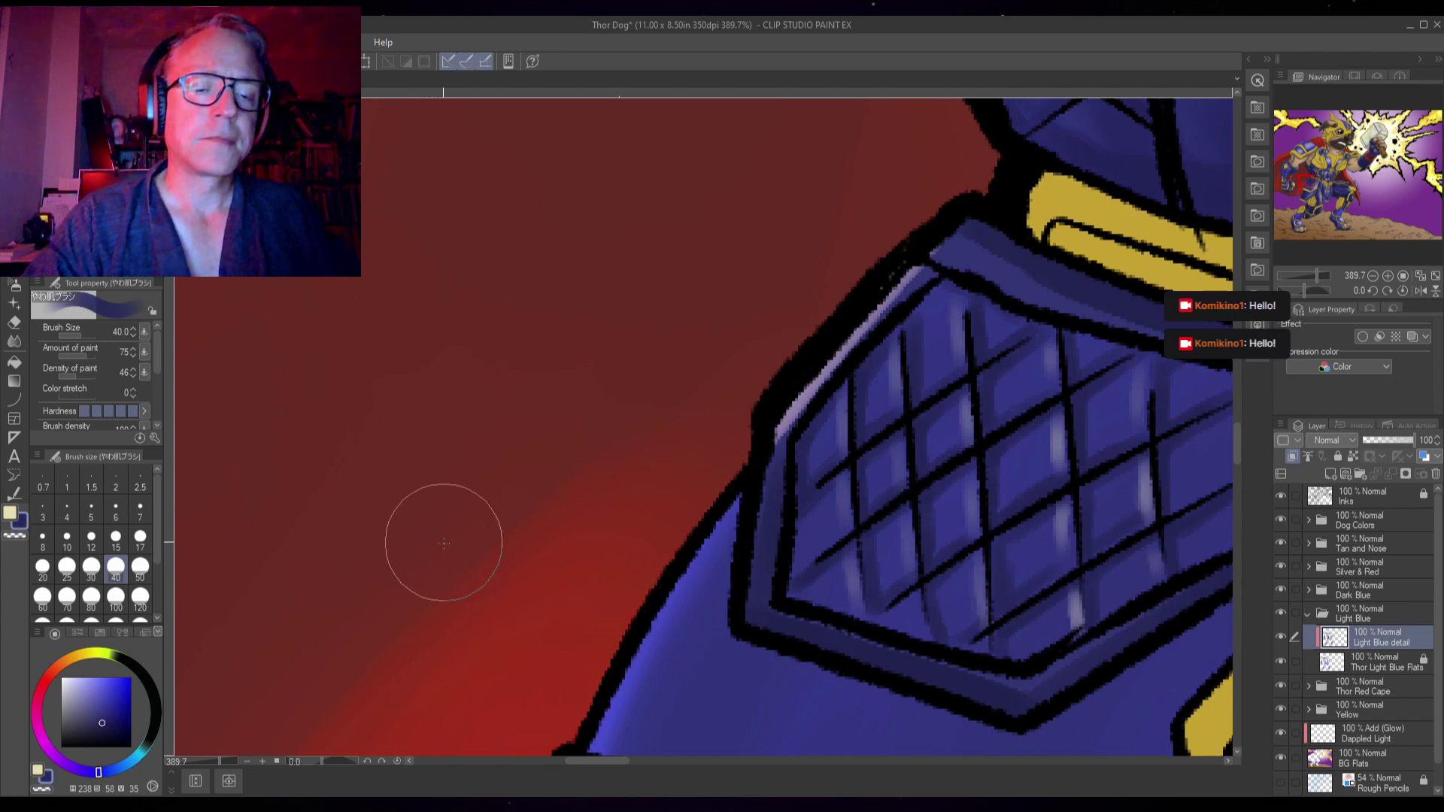
{"action": "scroll", "coordinate": [435, 540], "scroll_direction": "down", "scroll_amount": 8}
{"action": "left_click_drag", "start_coordinate": [319, 604], "coordinate": [613, 484]}
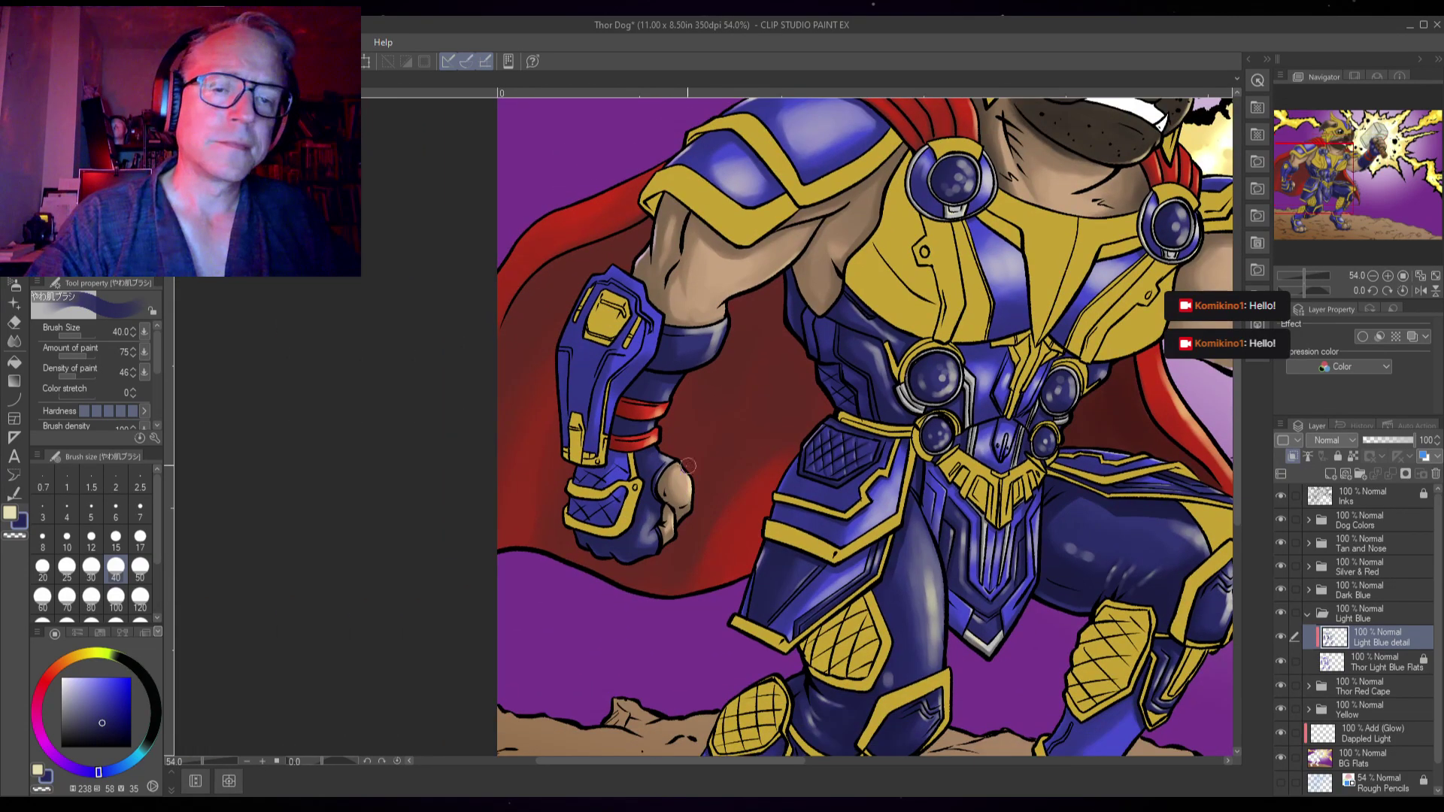
{"action": "scroll", "coordinate": [613, 509], "scroll_direction": "up", "scroll_amount": 5}
{"action": "scroll", "coordinate": [613, 509], "scroll_direction": "up", "scroll_amount": 2}
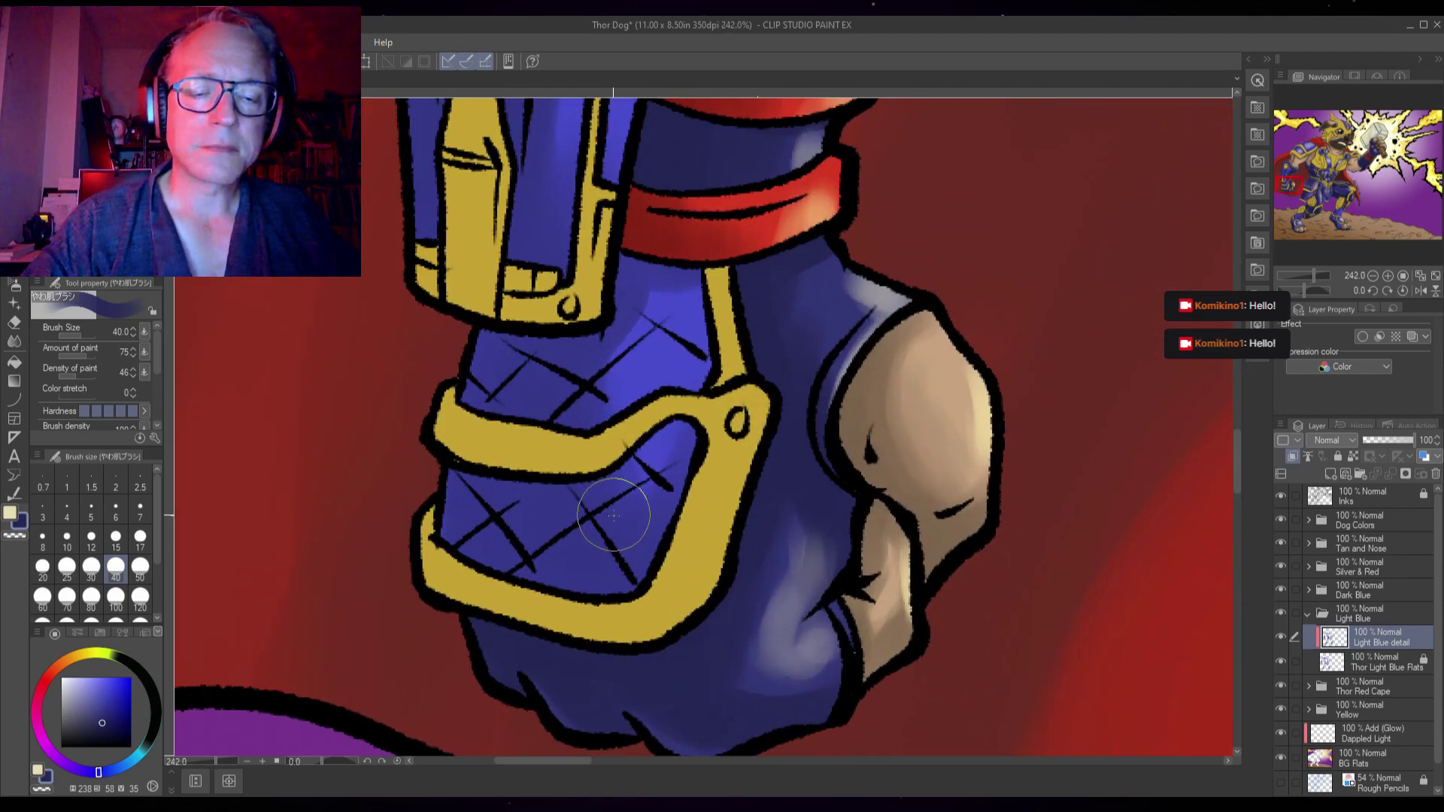
{"action": "key", "text": "bracketleft"}
{"action": "key", "text": "bracketleft"}
{"action": "key", "text": "bracketleft"}
{"action": "key", "text": "bracketleft"}
{"action": "left_click_drag", "start_coordinate": [591, 479], "coordinate": [690, 423]}
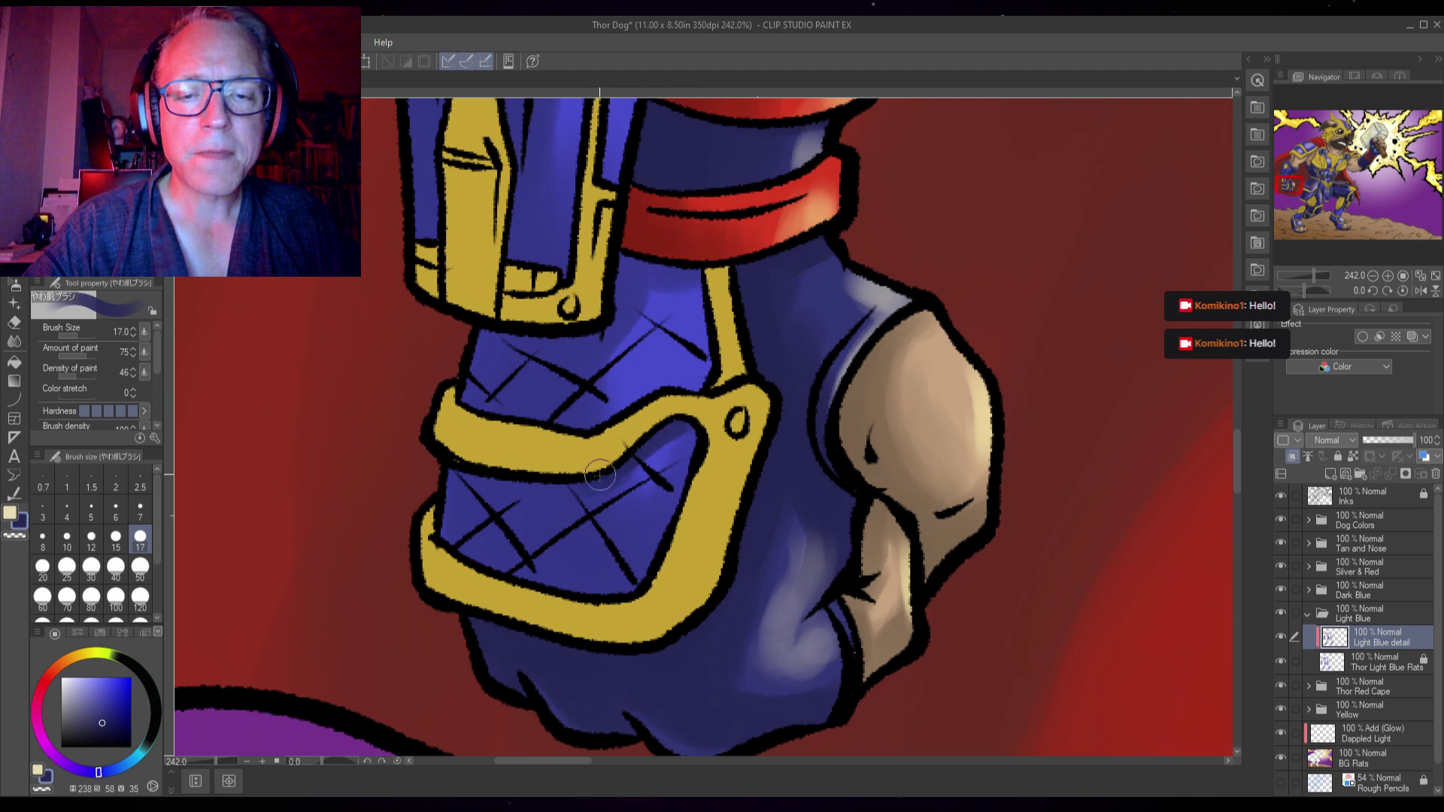
{"action": "left_click_drag", "start_coordinate": [601, 475], "coordinate": [449, 468]}
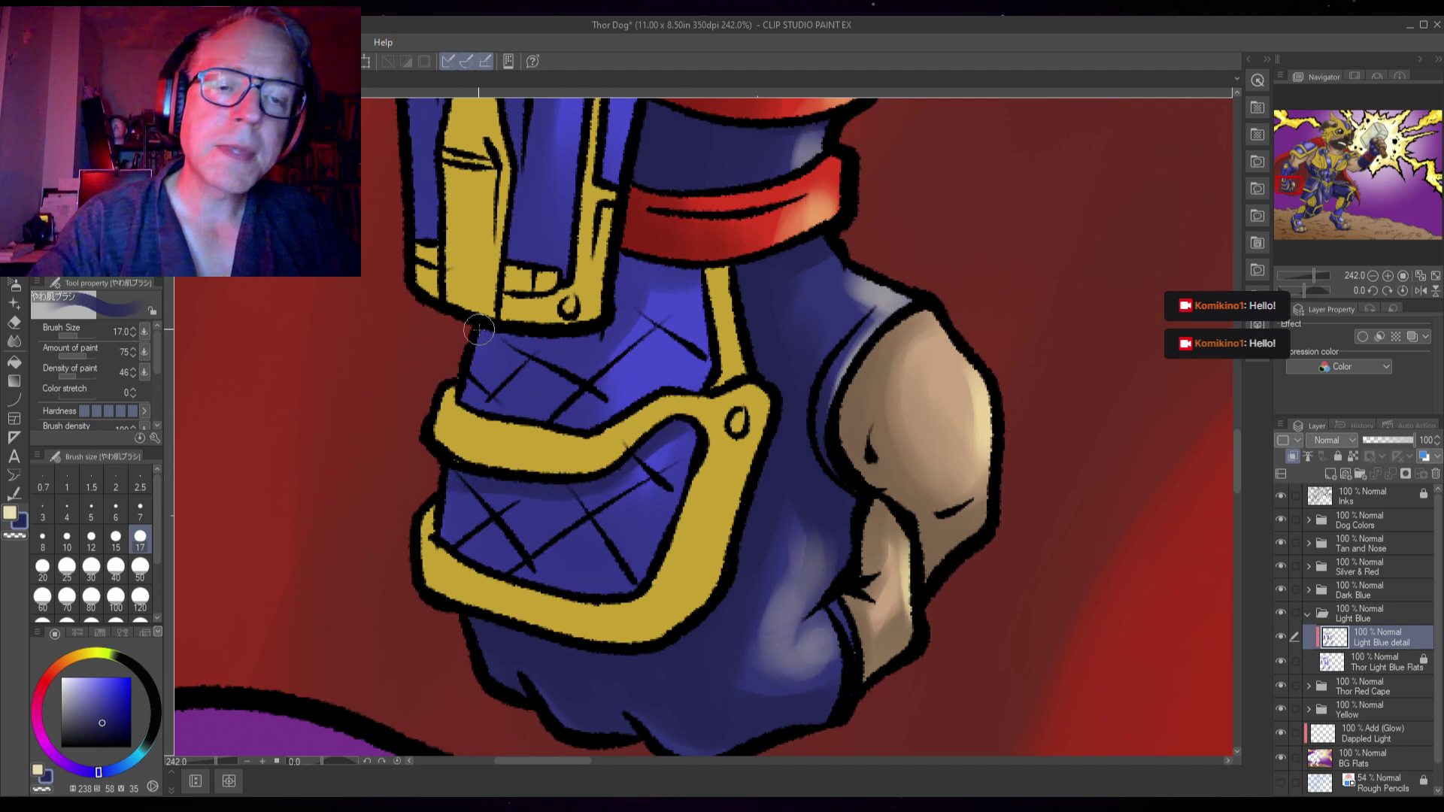
{"action": "left_click_drag", "start_coordinate": [479, 332], "coordinate": [561, 336]}
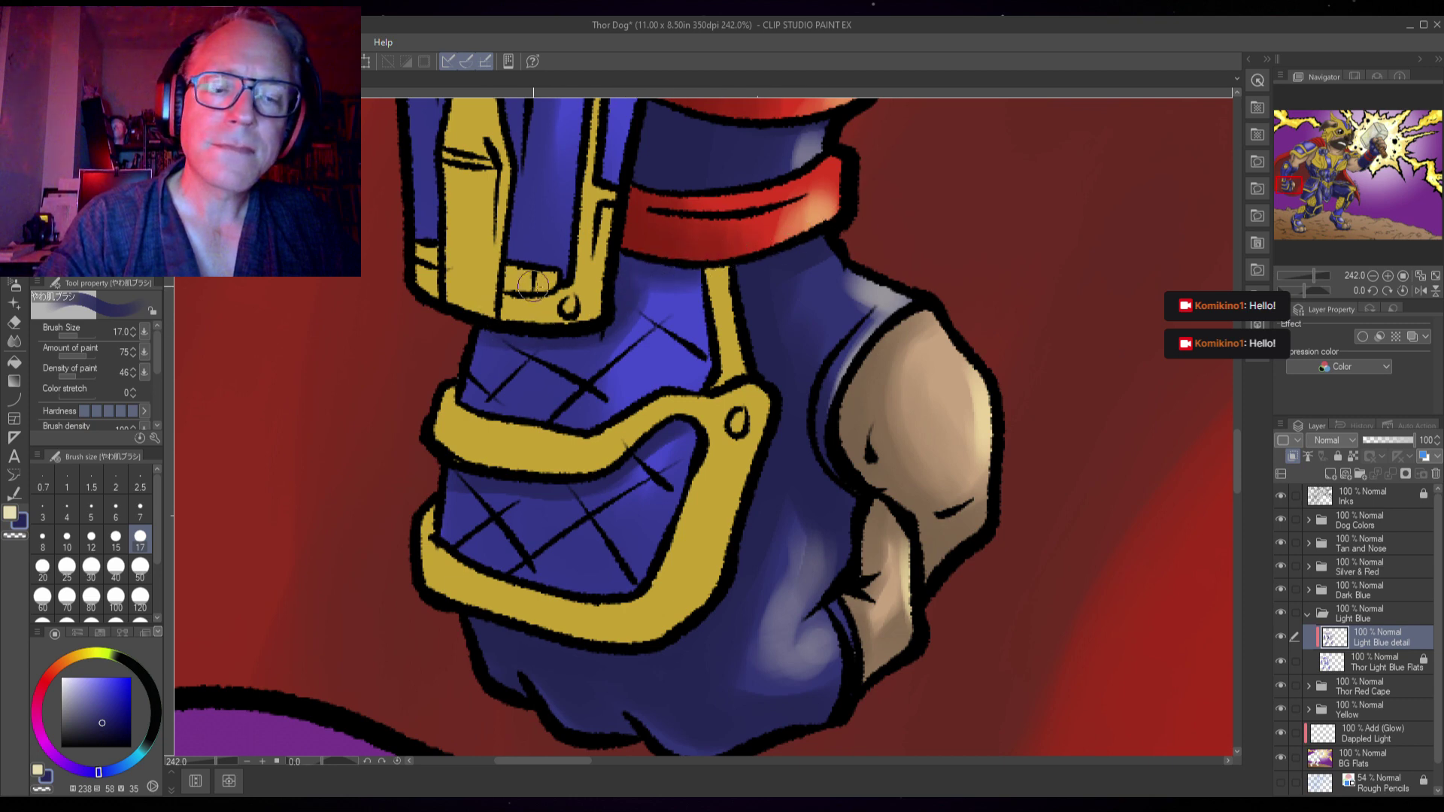
- Shade along the quilting lines of the glove's lower panel in dark blue and add small pale cream highlights at brush size 7
{"action": "key", "text": "bracketleft"}
{"action": "key", "text": "bracketleft"}
{"action": "key", "text": "bracketleft"}
{"action": "key", "text": "bracketleft"}
{"action": "key", "text": "bracketleft"}
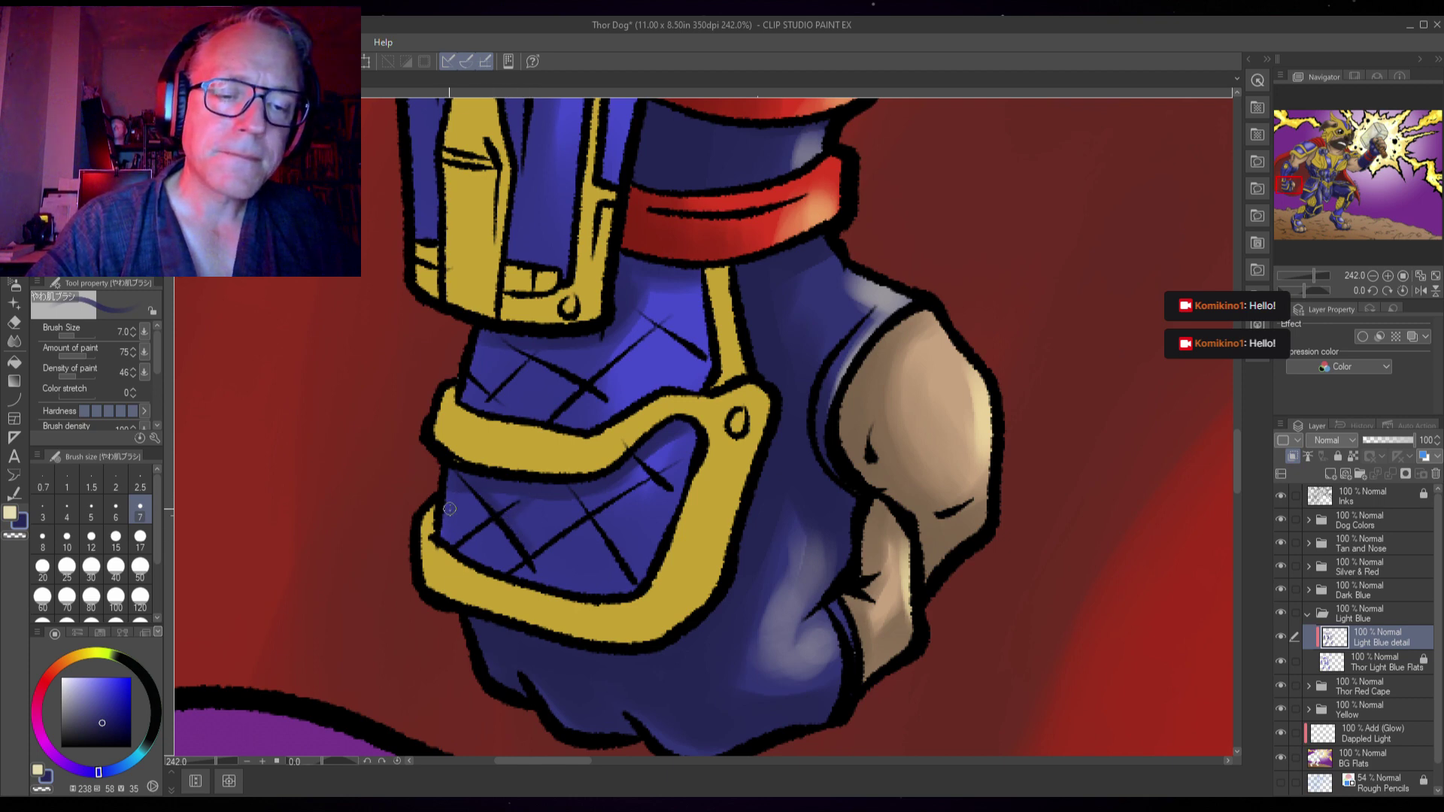
{"action": "left_click_drag", "start_coordinate": [444, 538], "coordinate": [481, 519]}
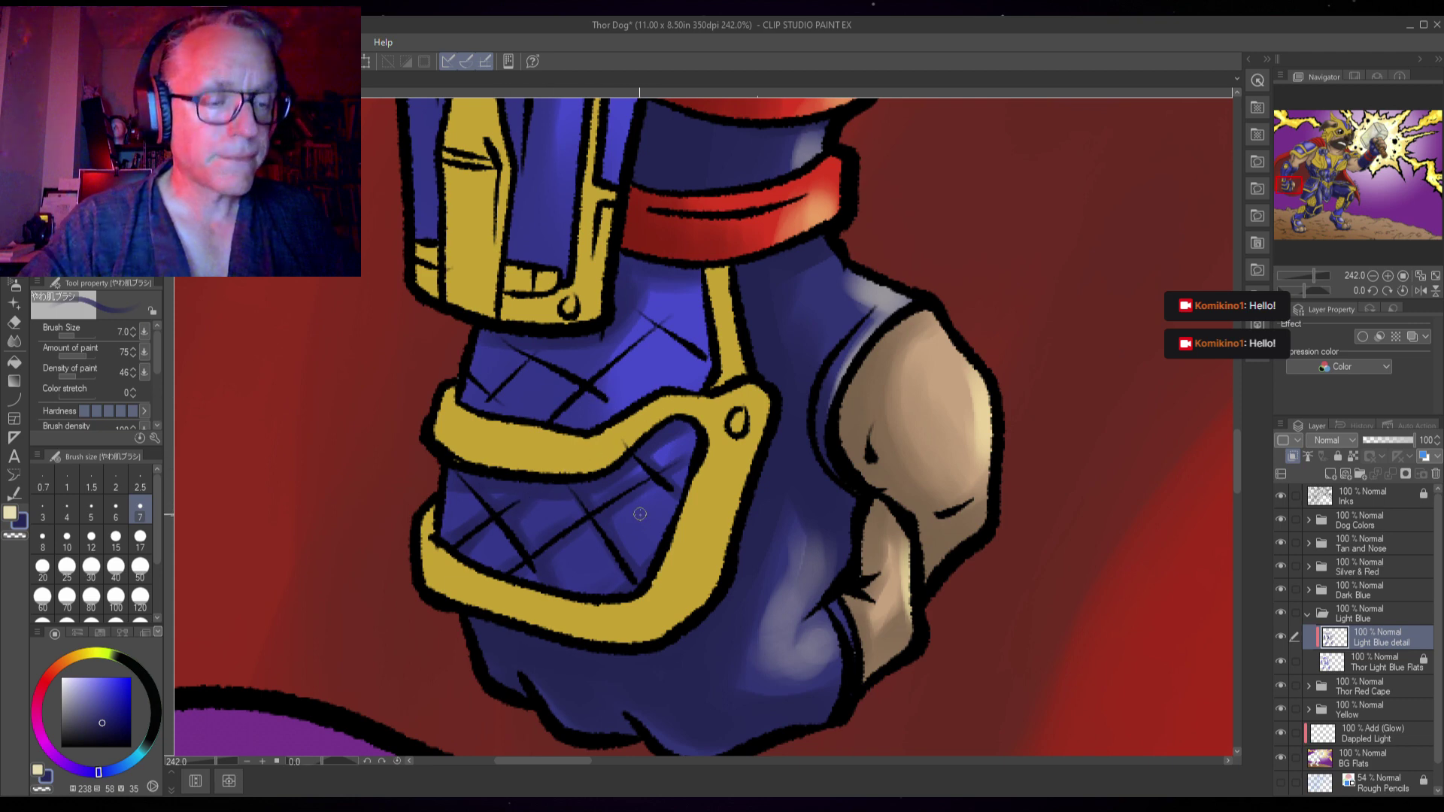
{"action": "key", "text": "x"}
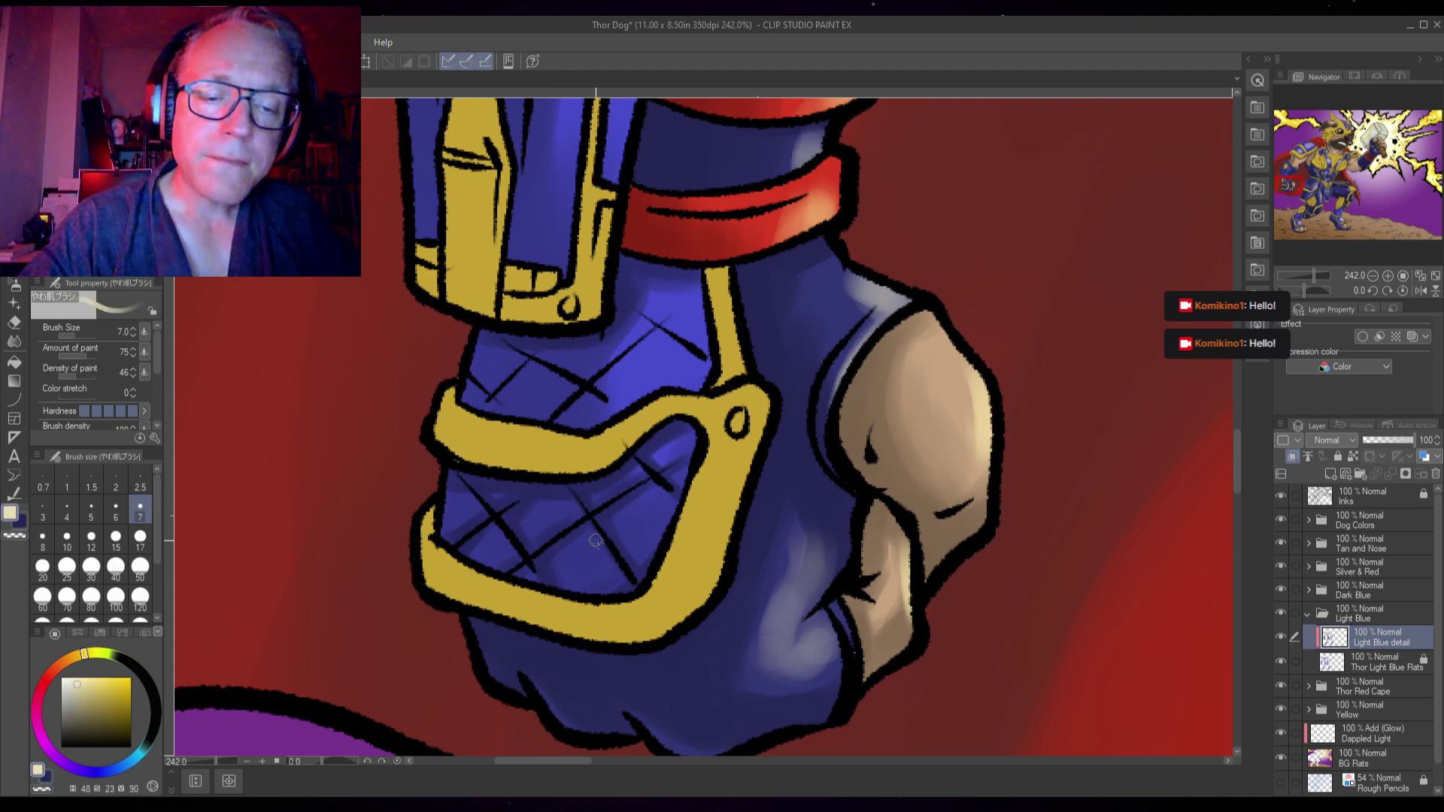
{"action": "left_click_drag", "start_coordinate": [597, 540], "coordinate": [616, 569]}
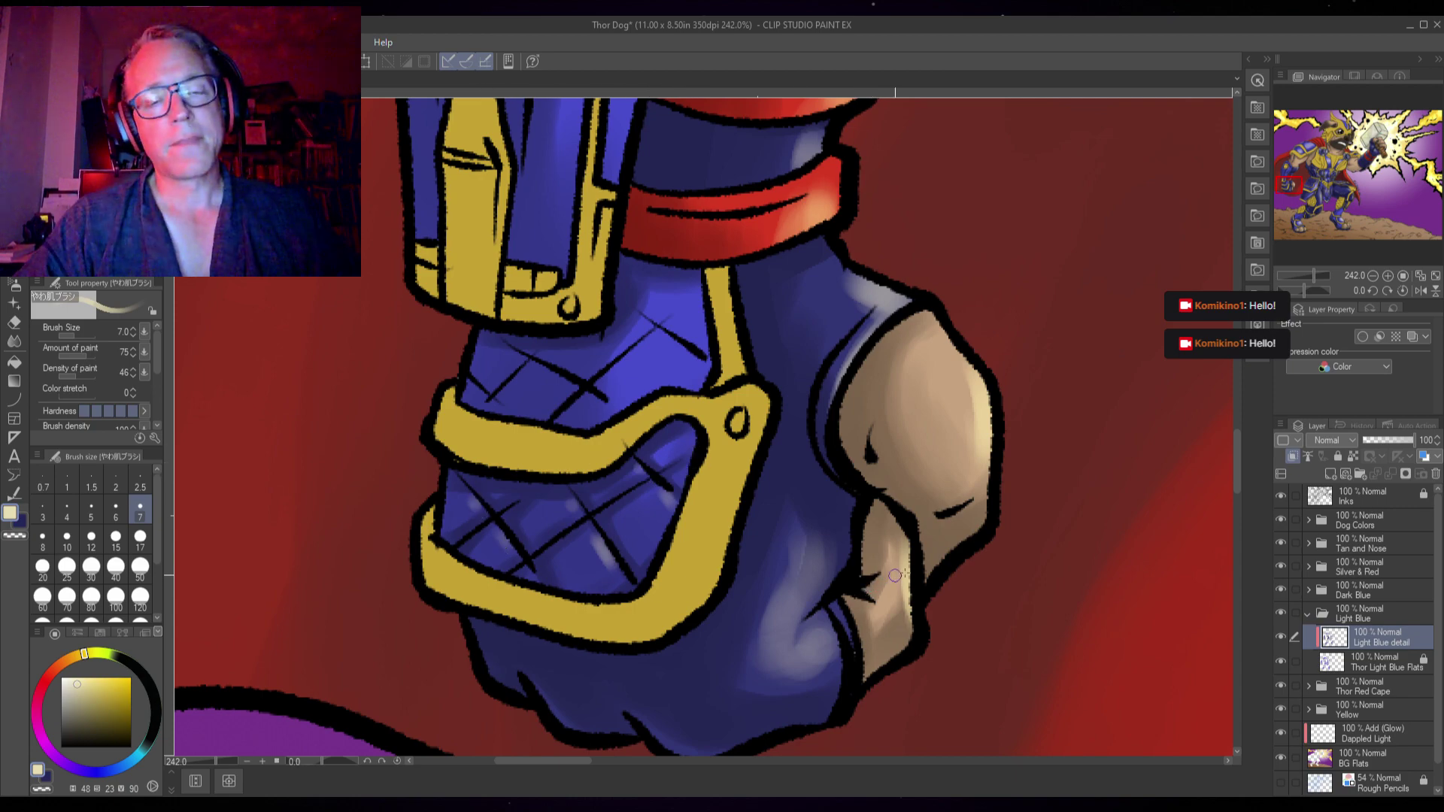
- Shade the quilting lines of the glove's upper panel with dark blue and add small pale cream highlights between them at brush size 7
{"action": "scroll", "coordinate": [775, 582], "scroll_direction": "down", "scroll_amount": 4}
{"action": "scroll", "coordinate": [874, 536], "scroll_direction": "up", "scroll_amount": 3}
{"action": "scroll", "coordinate": [873, 536], "scroll_direction": "up", "scroll_amount": 2}
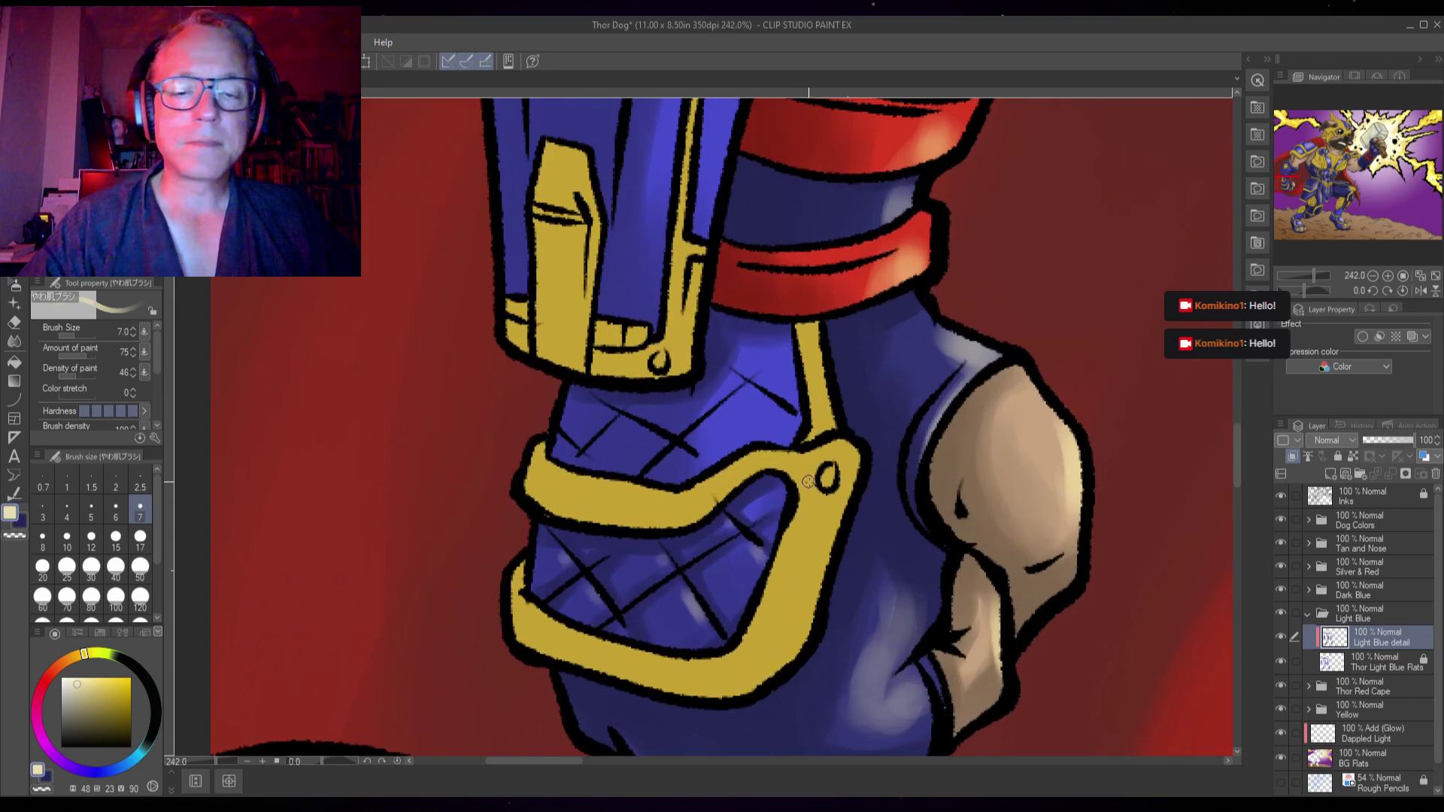
{"action": "left_click", "coordinate": [721, 400], "text": "alt"}
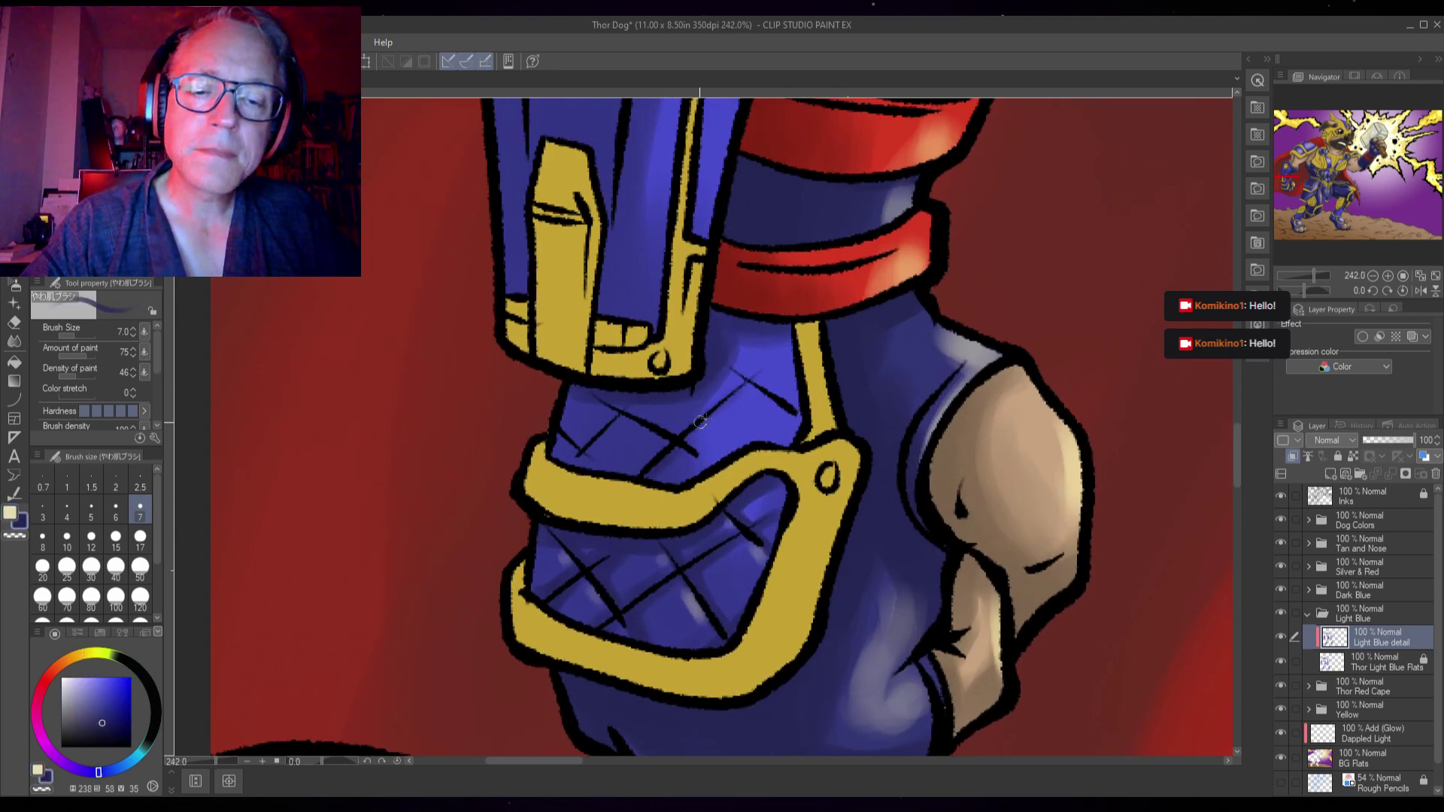
{"action": "left_click_drag", "start_coordinate": [699, 423], "coordinate": [738, 395]}
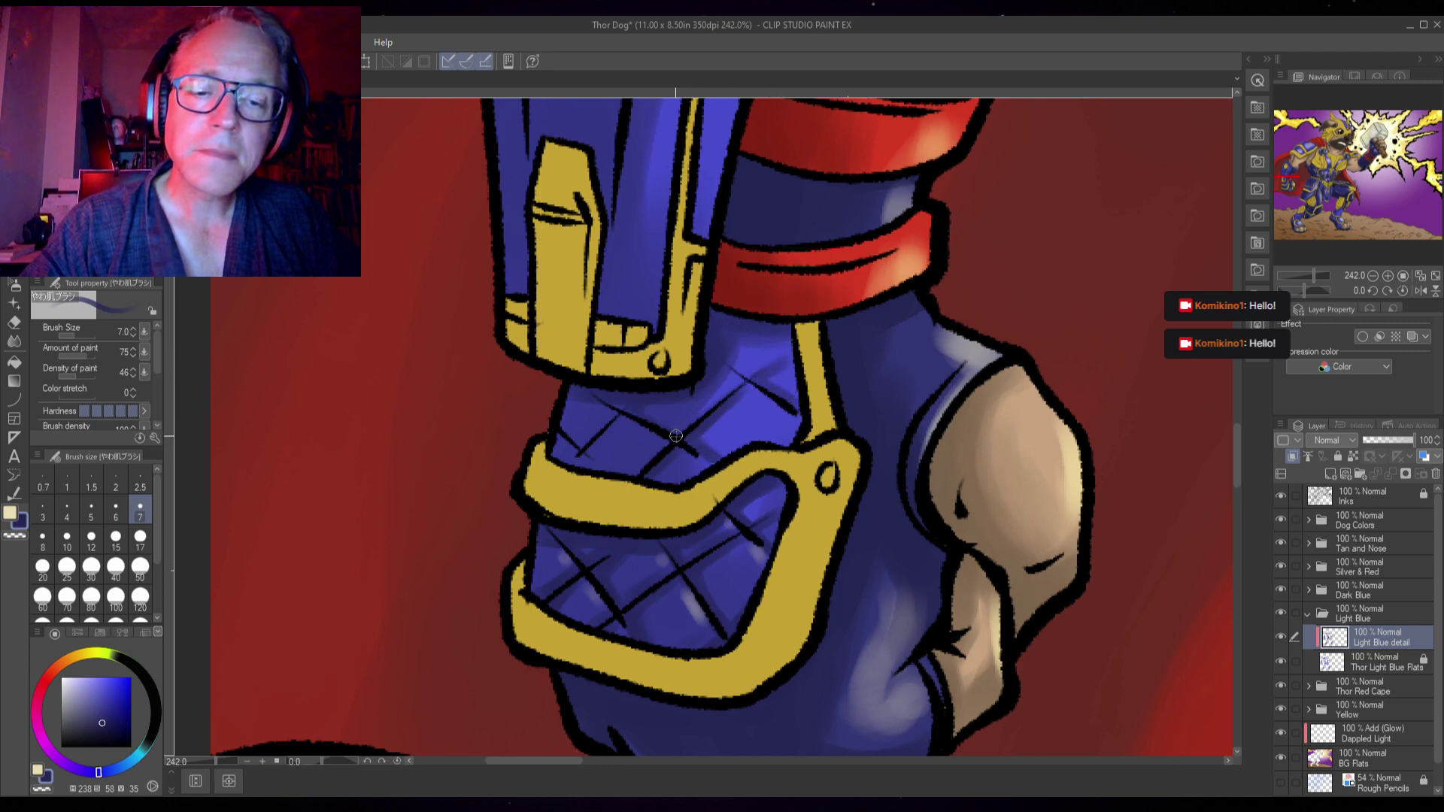
{"action": "left_click_drag", "start_coordinate": [623, 416], "coordinate": [587, 456]}
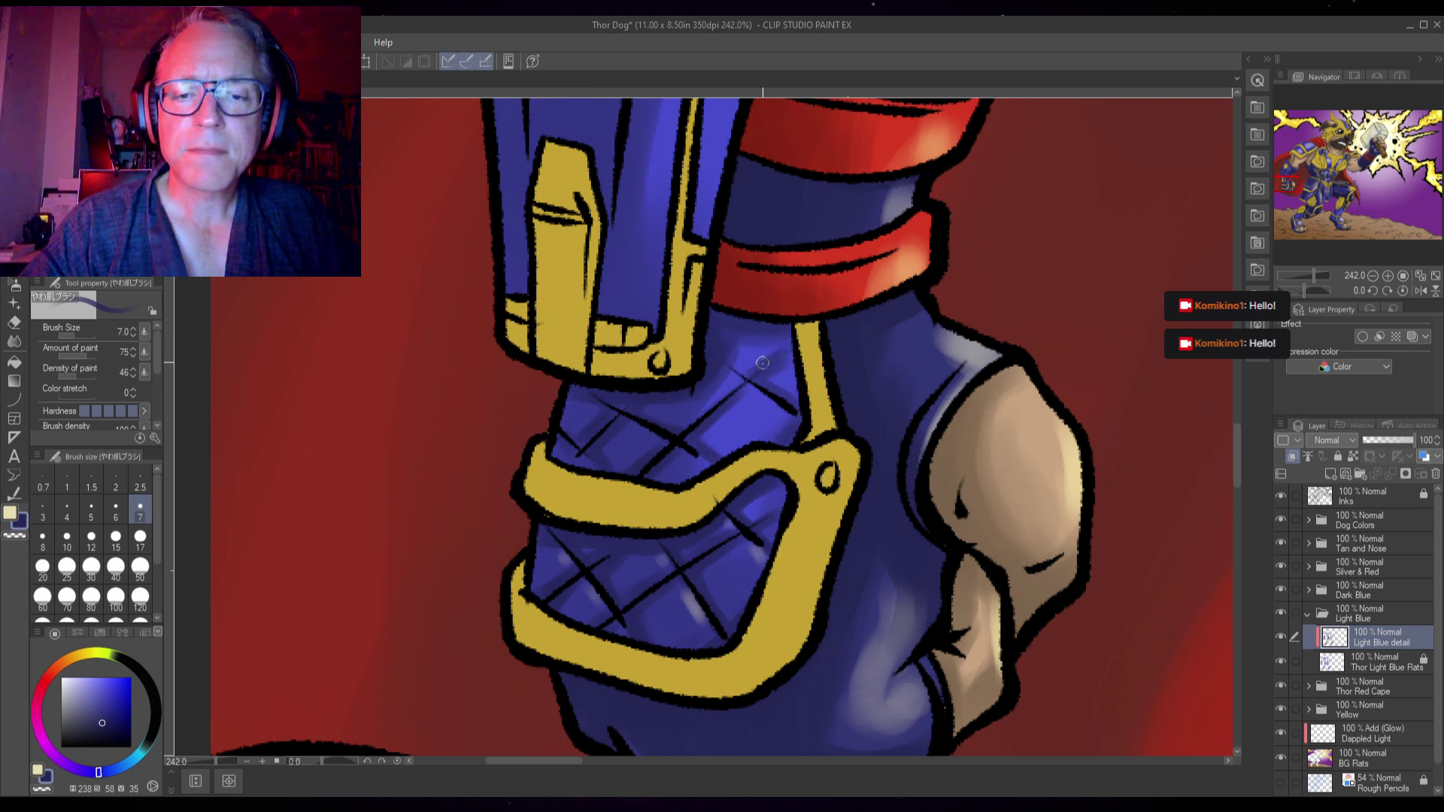
{"action": "left_click_drag", "start_coordinate": [740, 380], "coordinate": [709, 406]}
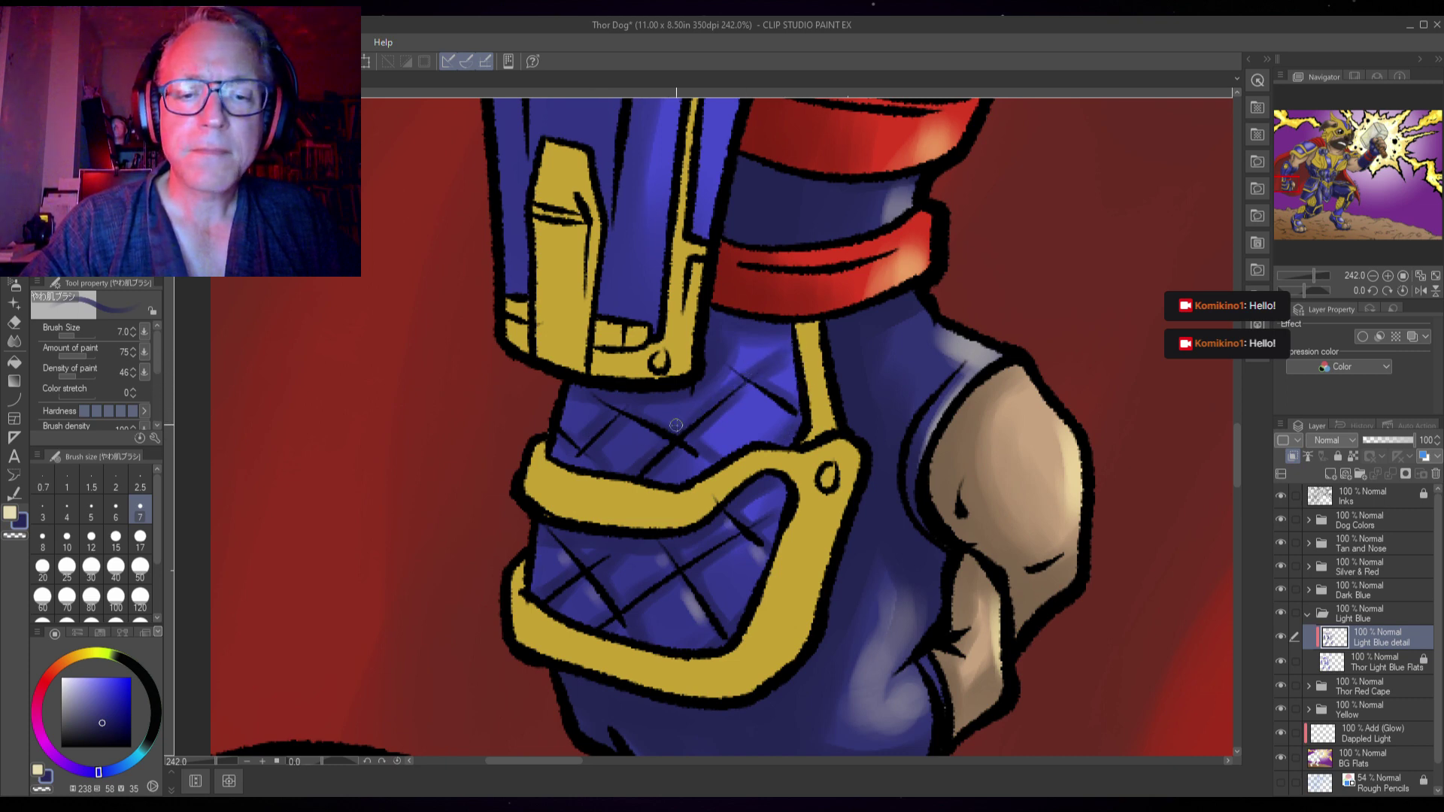
{"action": "key", "text": "x"}
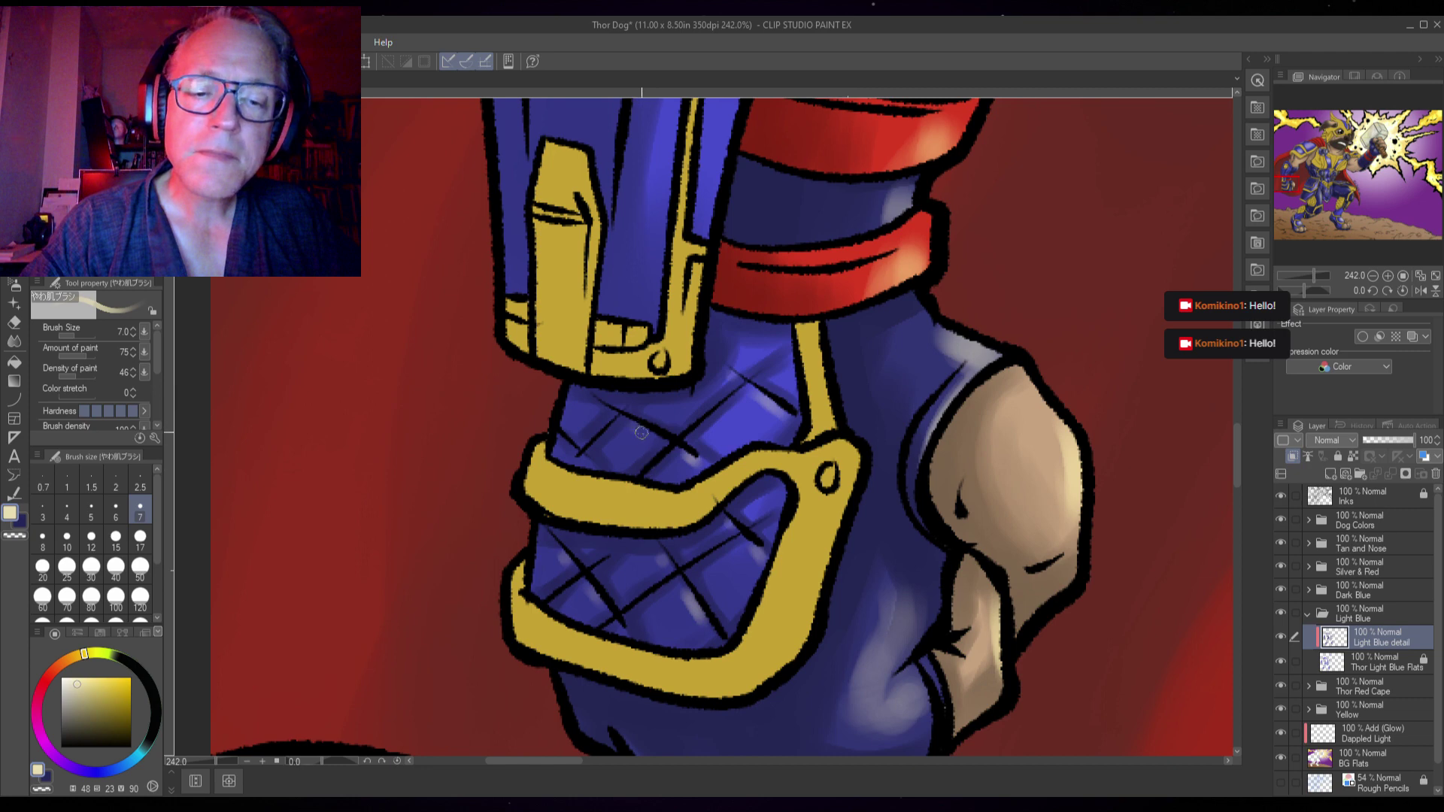
{"action": "left_click_drag", "start_coordinate": [640, 432], "coordinate": [630, 425]}
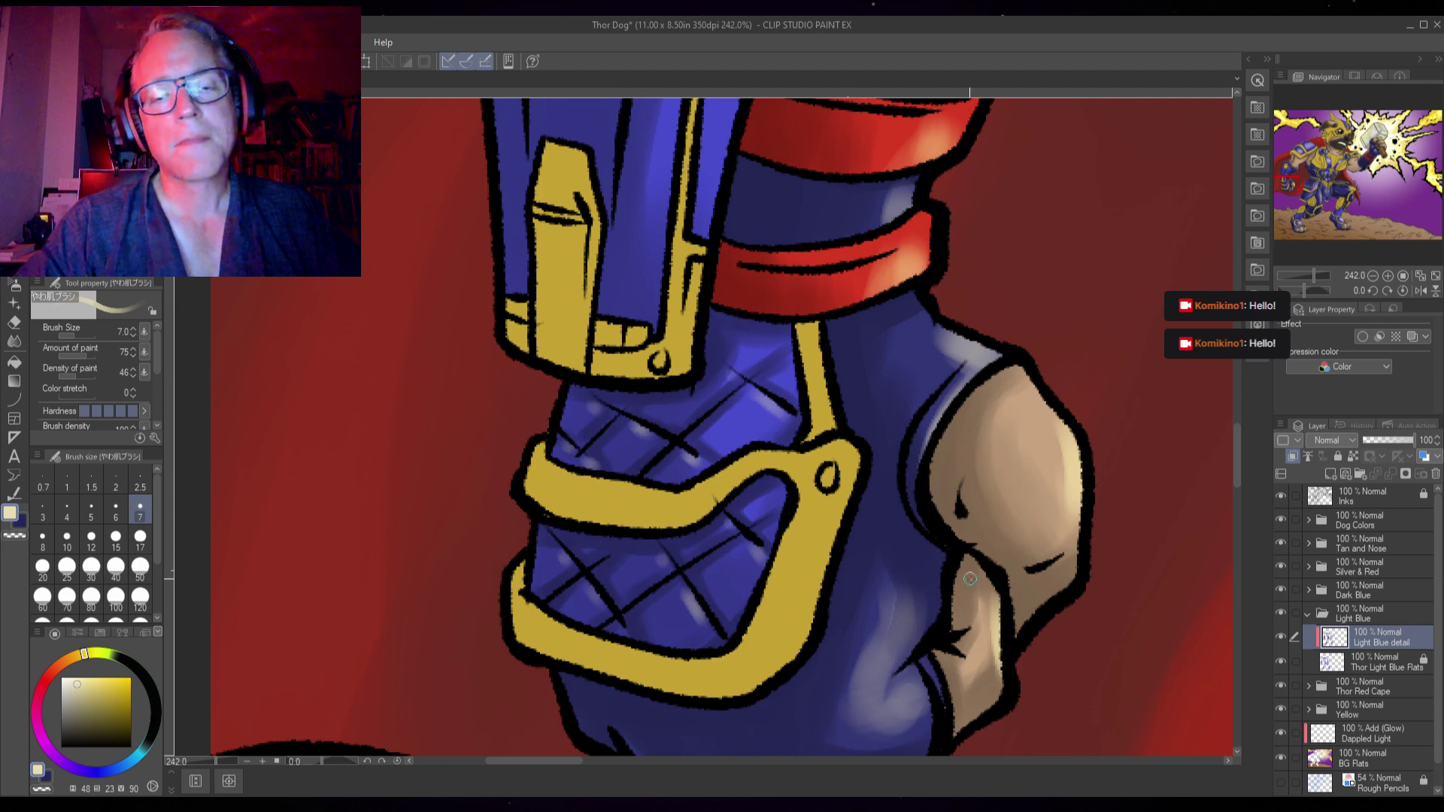
- Paint a soft pale cream highlight on the forearm guard's narrow lower strip beside the gold line at brush size 15
{"action": "scroll", "coordinate": [968, 554], "scroll_direction": "down", "scroll_amount": 2}
{"action": "scroll", "coordinate": [968, 553], "scroll_direction": "down", "scroll_amount": 3}
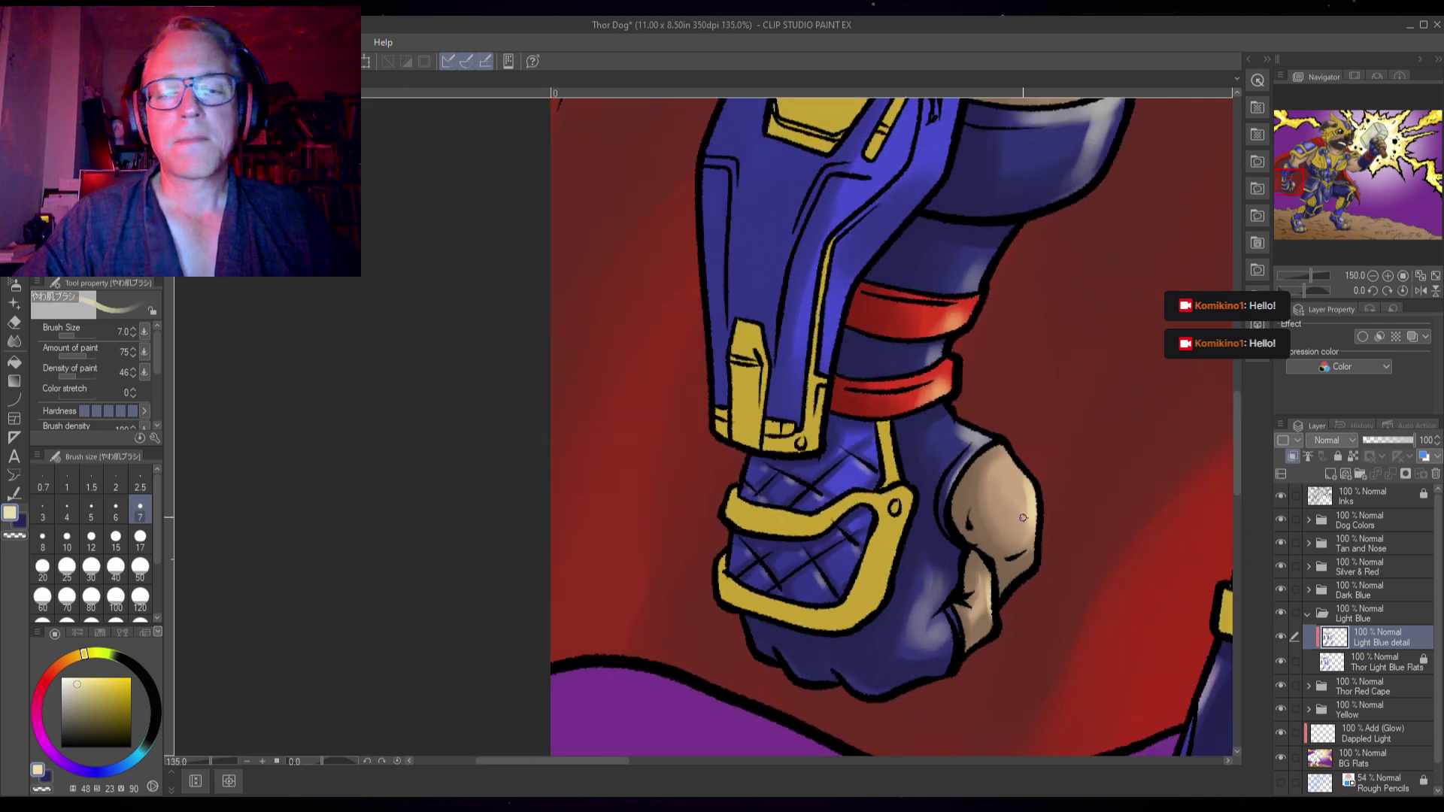
{"action": "scroll", "coordinate": [893, 398], "scroll_direction": "up", "scroll_amount": 4}
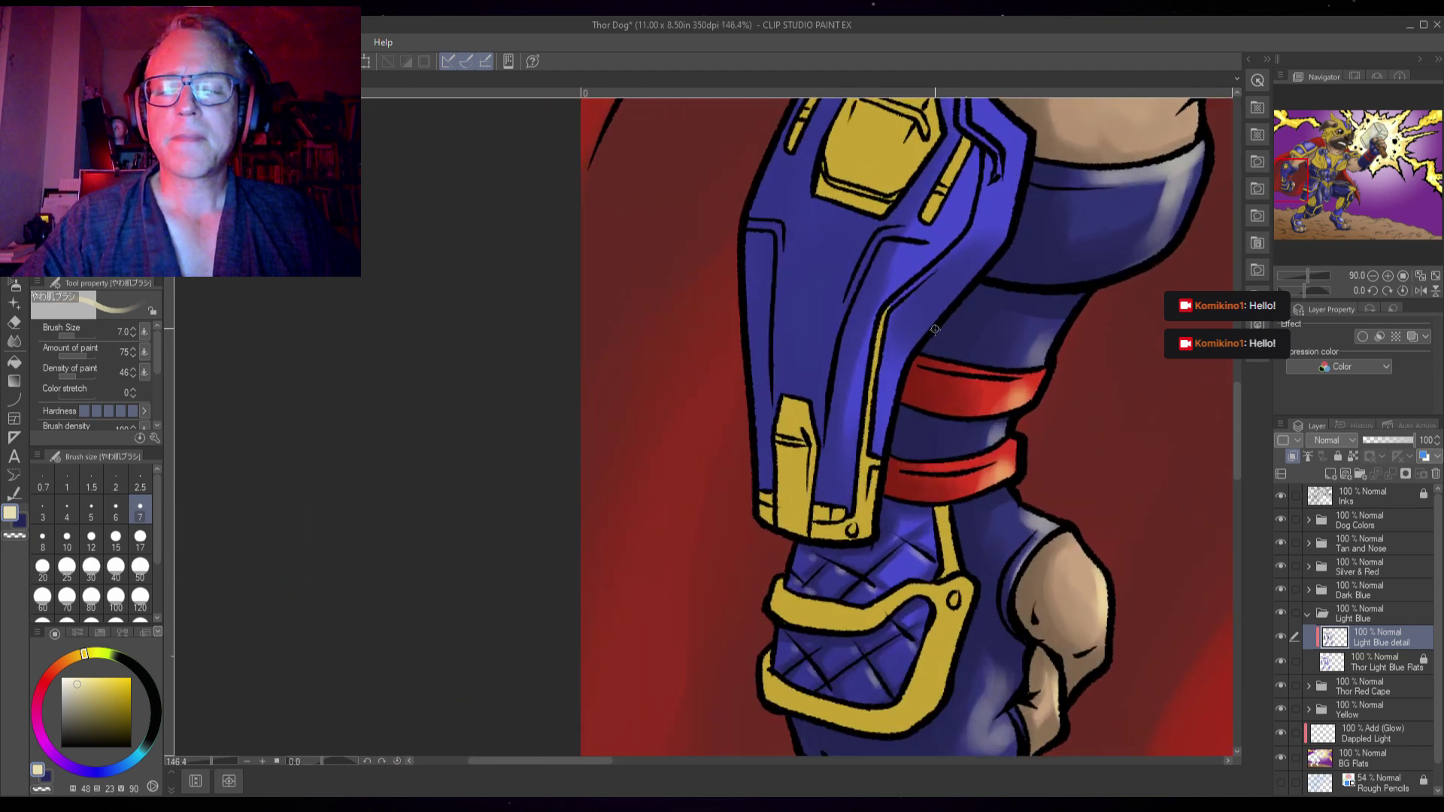
{"action": "key", "text": "]"}
{"action": "key", "text": "]"}
{"action": "key", "text": "]"}
{"action": "key", "text": "]"}
{"action": "key", "text": "]"}
{"action": "key", "text": "]"}
{"action": "key", "text": "]"}
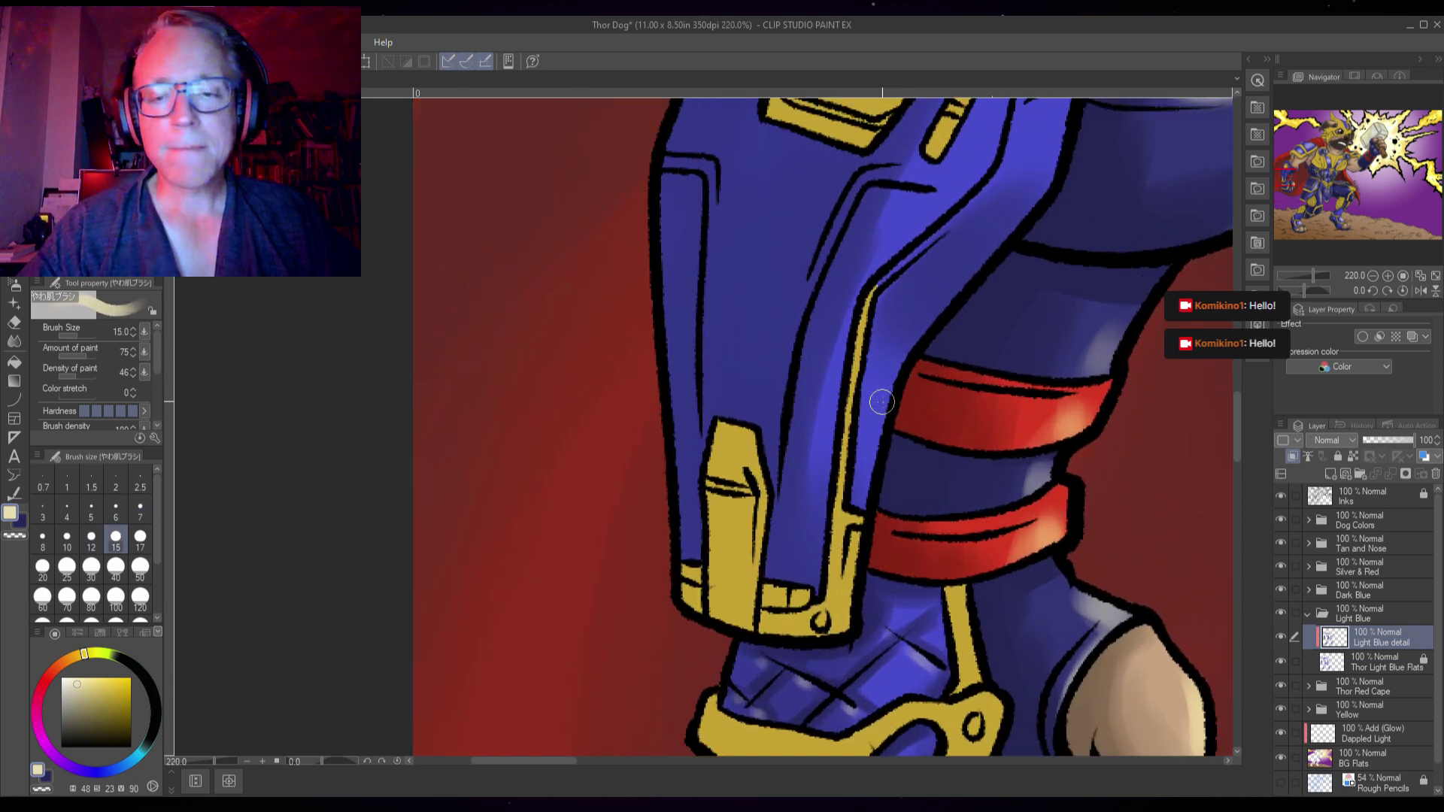
{"action": "mouse_move", "coordinate": [873, 427]}
{"action": "left_mouse_down"}
{"action": "mouse_move", "coordinate": [881, 373]}
{"action": "mouse_move", "coordinate": [865, 500]}
{"action": "left_mouse_up"}
{"action": "left_click_drag", "start_coordinate": [875, 400], "coordinate": [863, 573]}
{"action": "left_click_drag", "start_coordinate": [861, 446], "coordinate": [861, 564]}
- Paint a broad pale cream highlight on the forearm guard's side facet beside the elbow cuff at brush size 25
{"action": "left_click_drag", "start_coordinate": [1023, 251], "coordinate": [868, 540]}
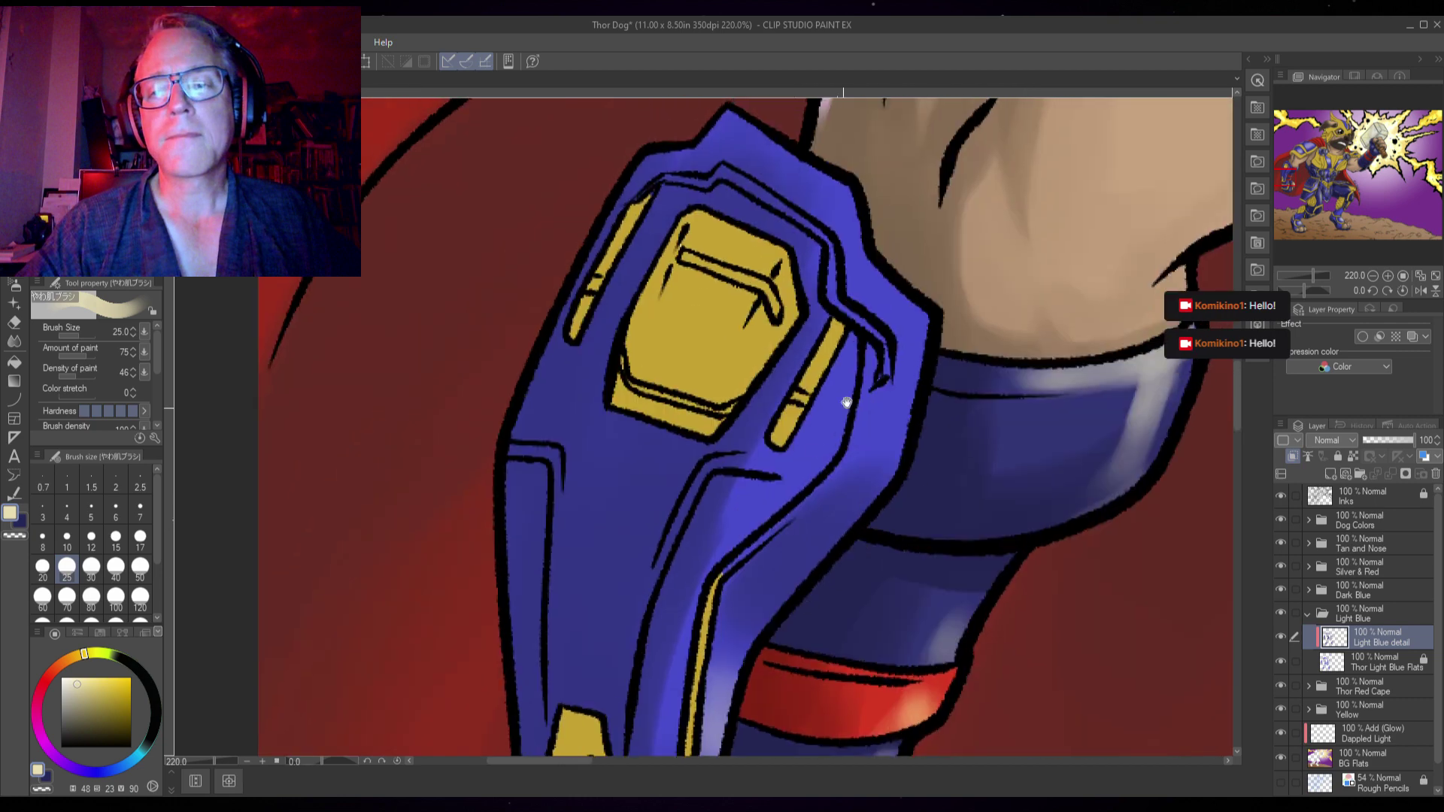
{"action": "mouse_move", "coordinate": [883, 408]}
{"action": "left_mouse_down"}
{"action": "mouse_move", "coordinate": [882, 358]}
{"action": "mouse_move", "coordinate": [878, 426]}
{"action": "left_mouse_up"}
{"action": "mouse_move", "coordinate": [907, 339]}
{"action": "left_mouse_down"}
{"action": "mouse_move", "coordinate": [891, 447]}
{"action": "mouse_move", "coordinate": [914, 354]}
{"action": "mouse_move", "coordinate": [875, 453]}
{"action": "left_mouse_up"}
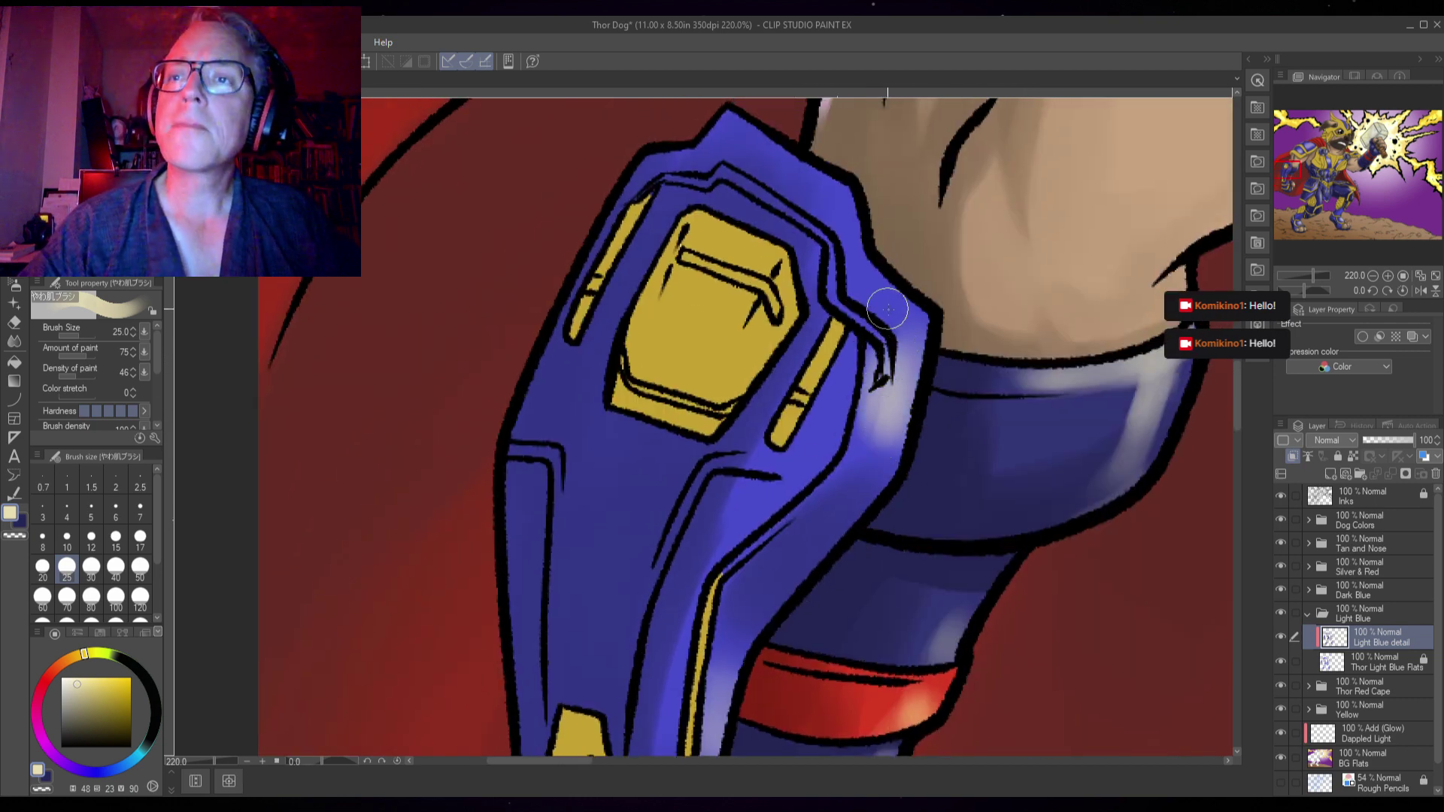
- Extend pale cream highlights along the forearm guard's upper outer edge up to its peak at brush sizes 7 and 10
{"action": "key", "text": "bracketleft"}
{"action": "key", "text": "bracketleft"}
{"action": "key", "text": "bracketleft"}
{"action": "key", "text": "bracketleft"}
{"action": "key", "text": "bracketleft"}
{"action": "key", "text": "bracketleft"}
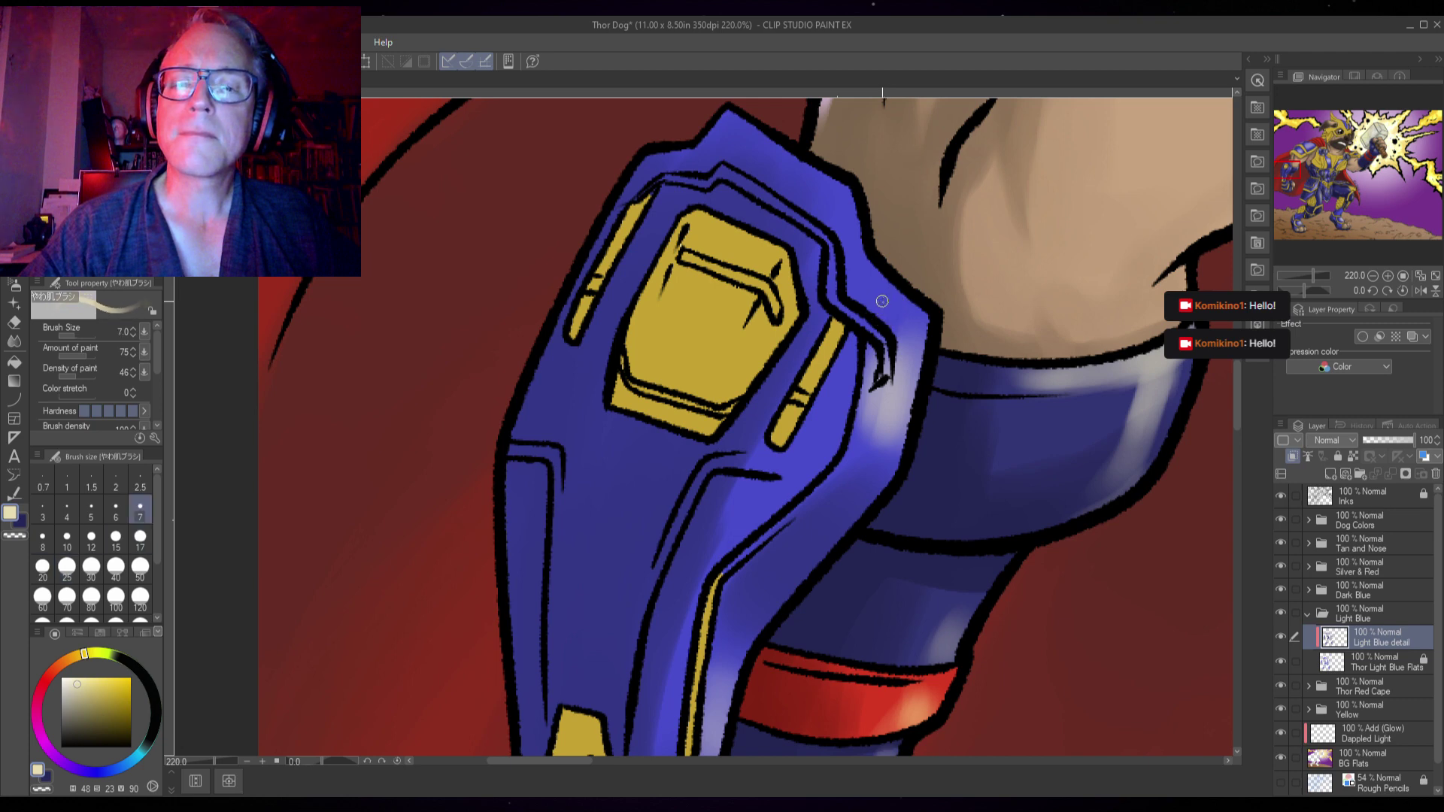
{"action": "mouse_move", "coordinate": [877, 286]}
{"action": "left_mouse_down"}
{"action": "mouse_move", "coordinate": [919, 323]}
{"action": "mouse_move", "coordinate": [905, 288]}
{"action": "mouse_move", "coordinate": [913, 345]}
{"action": "mouse_move", "coordinate": [920, 313]}
{"action": "mouse_move", "coordinate": [889, 422]}
{"action": "left_mouse_up"}
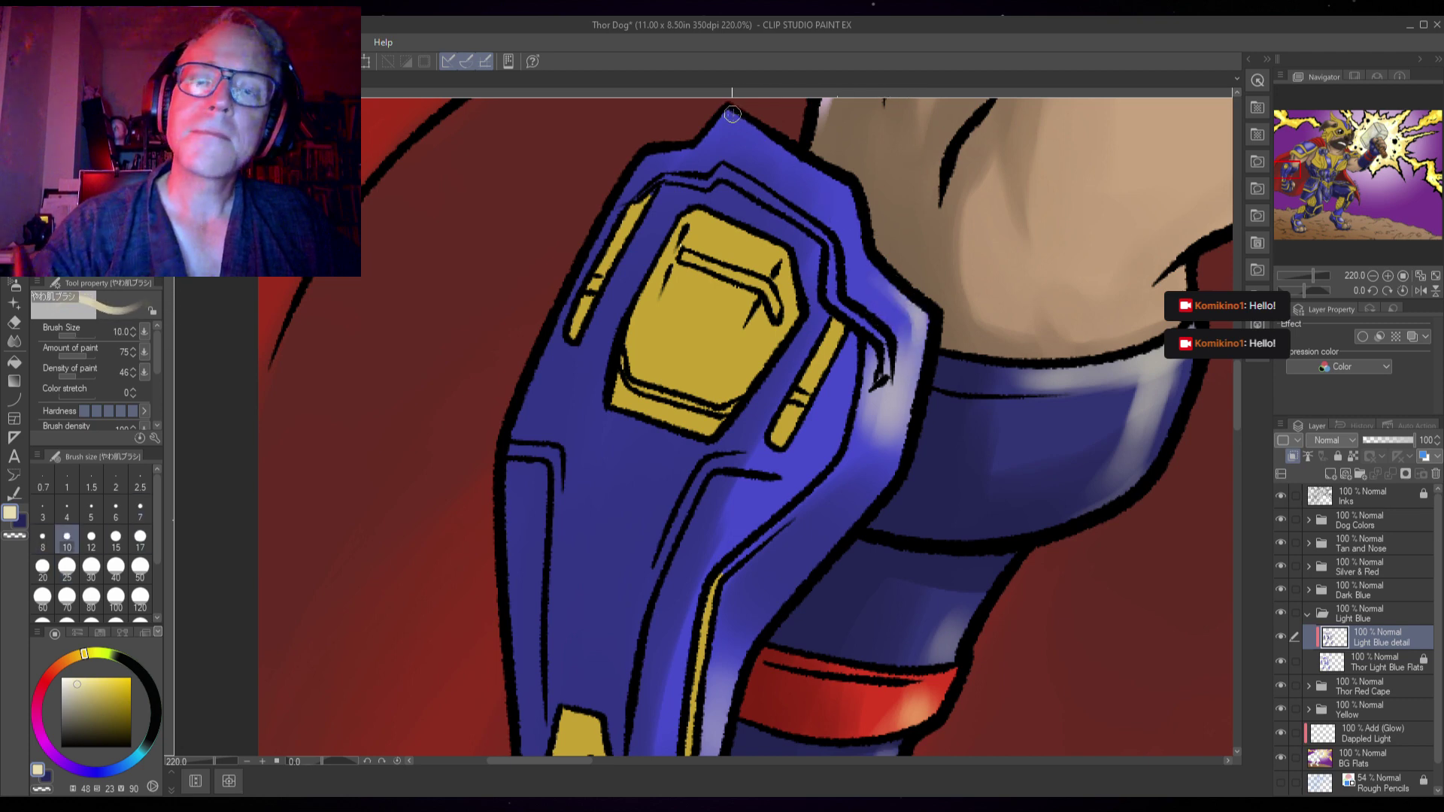
{"action": "mouse_move", "coordinate": [788, 163]}
{"action": "left_mouse_down"}
{"action": "mouse_move", "coordinate": [853, 196]}
{"action": "mouse_move", "coordinate": [839, 185]}
{"action": "mouse_move", "coordinate": [845, 237]}
{"action": "left_mouse_up"}
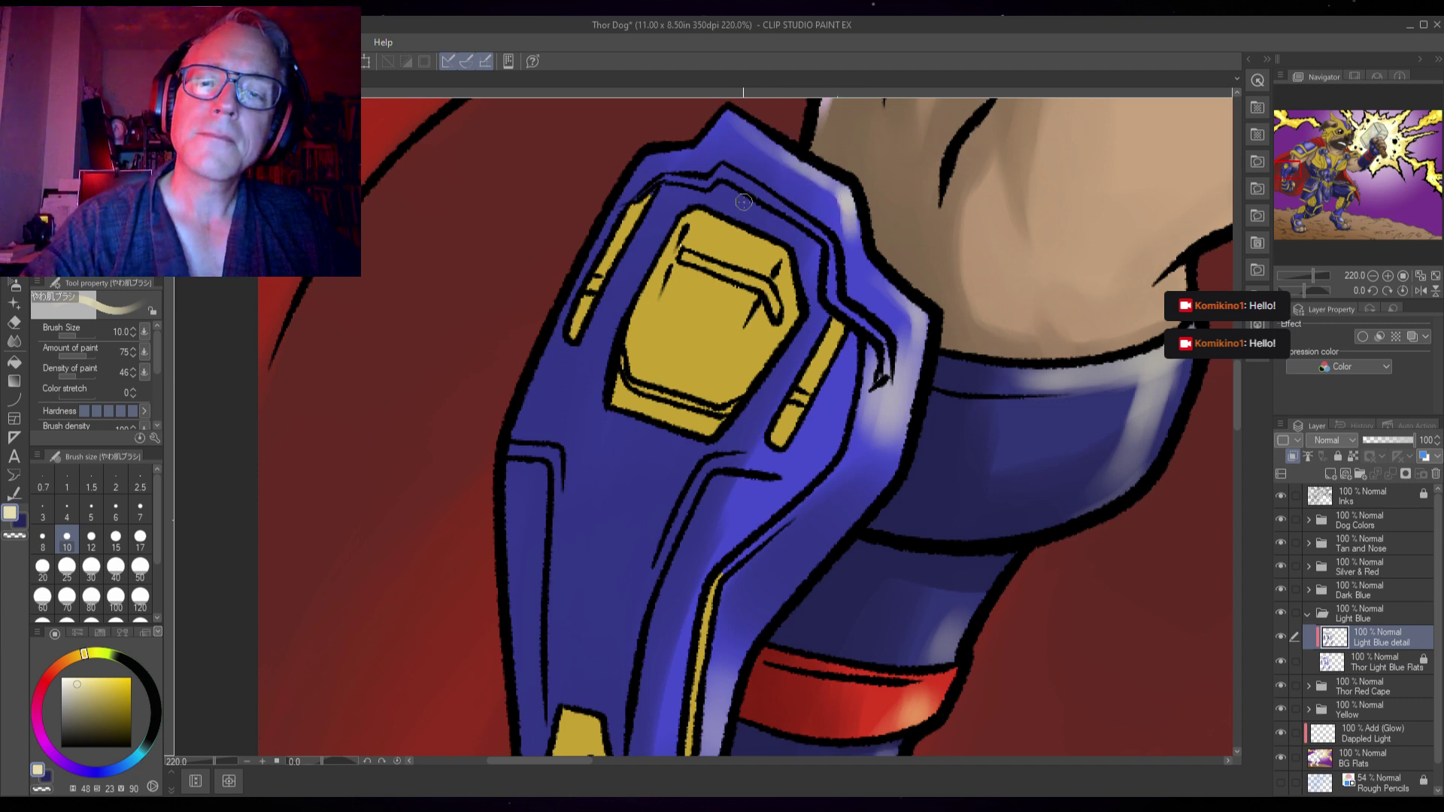
- Darken the narrow groove around the forearm guard's upper gold plate with dark blue at brush size 7
{"action": "key", "text": "x"}
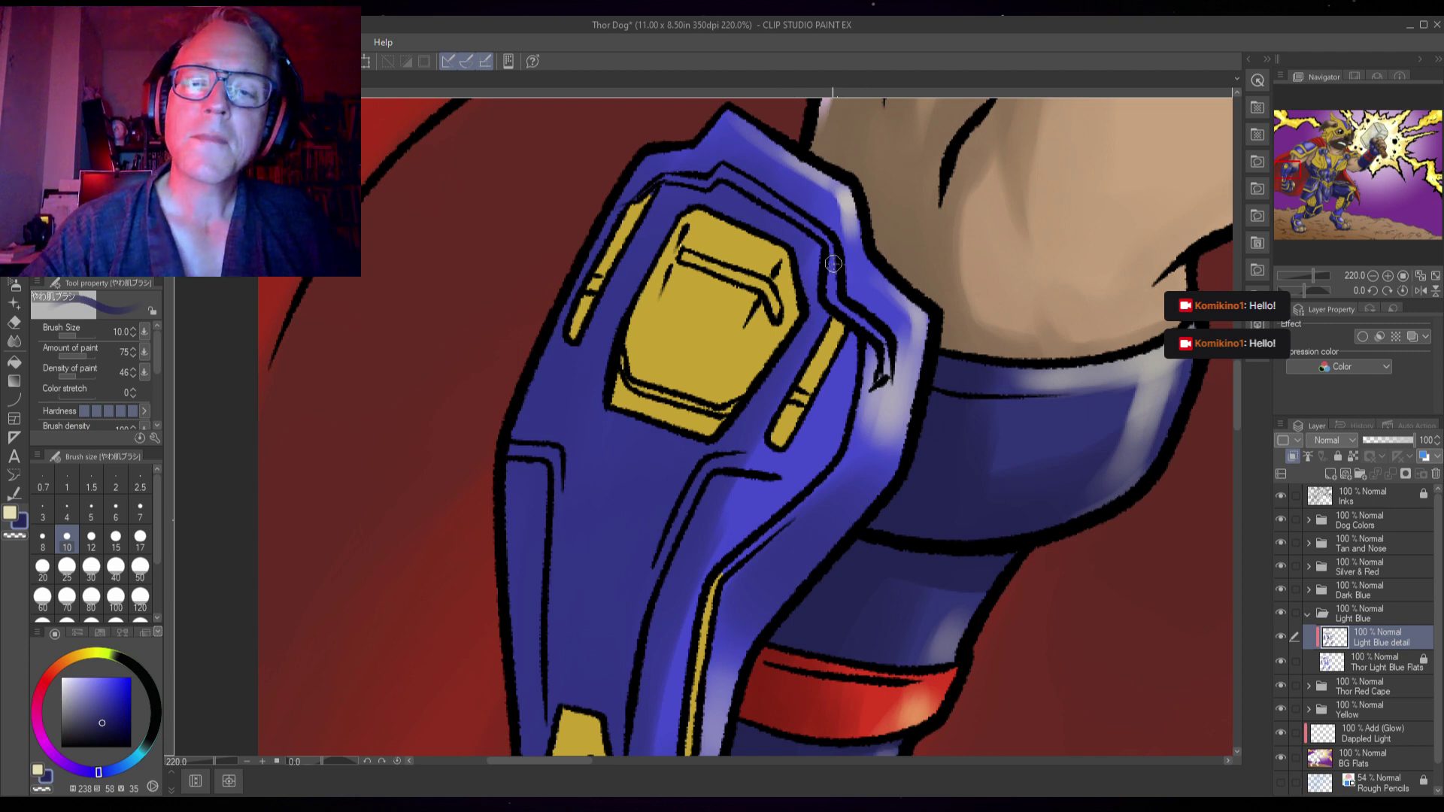
{"action": "key", "text": "bracketleft"}
{"action": "key", "text": "bracketleft"}
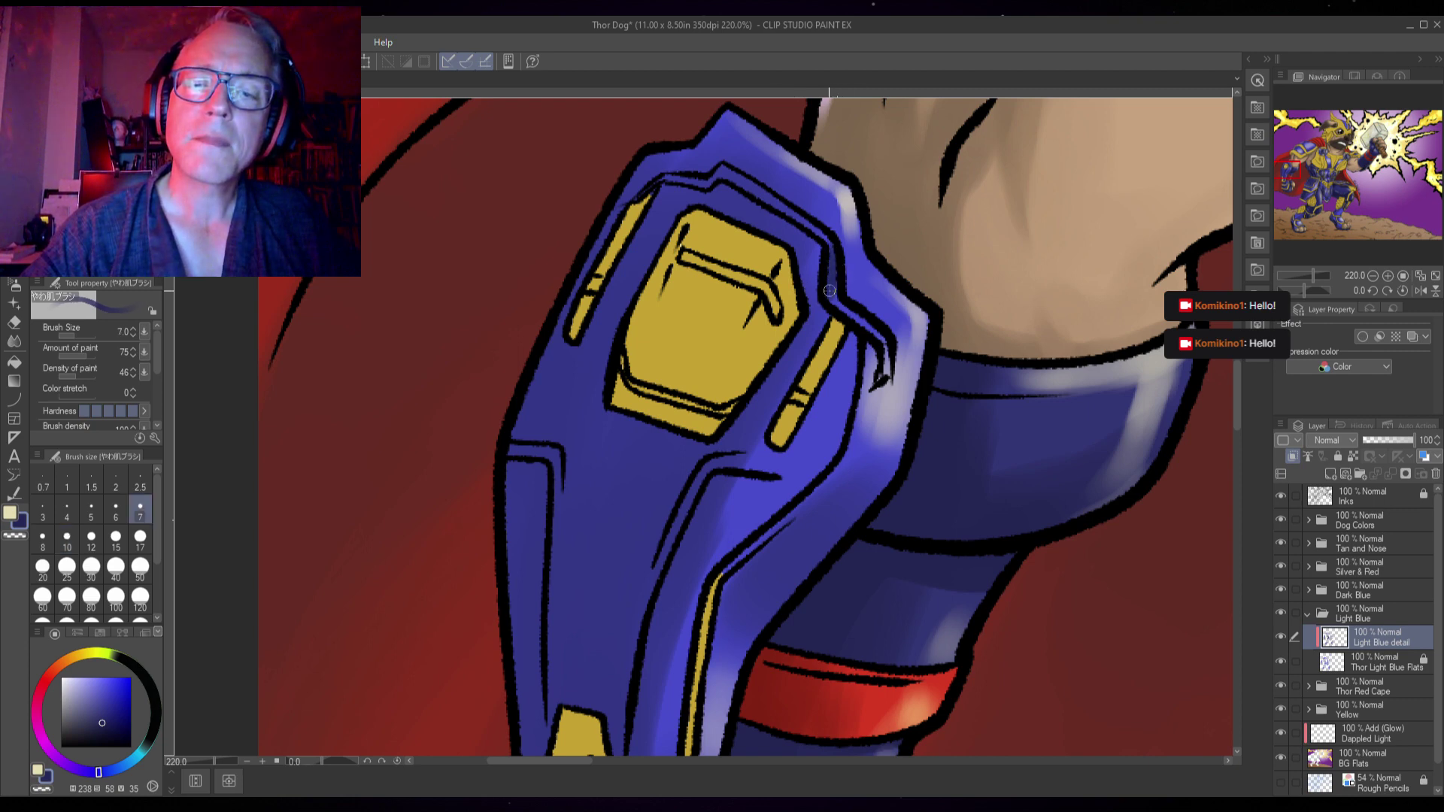
{"action": "mouse_move", "coordinate": [829, 291]}
{"action": "left_mouse_down"}
{"action": "mouse_move", "coordinate": [884, 371]}
{"action": "mouse_move", "coordinate": [884, 351]}
{"action": "left_mouse_up"}
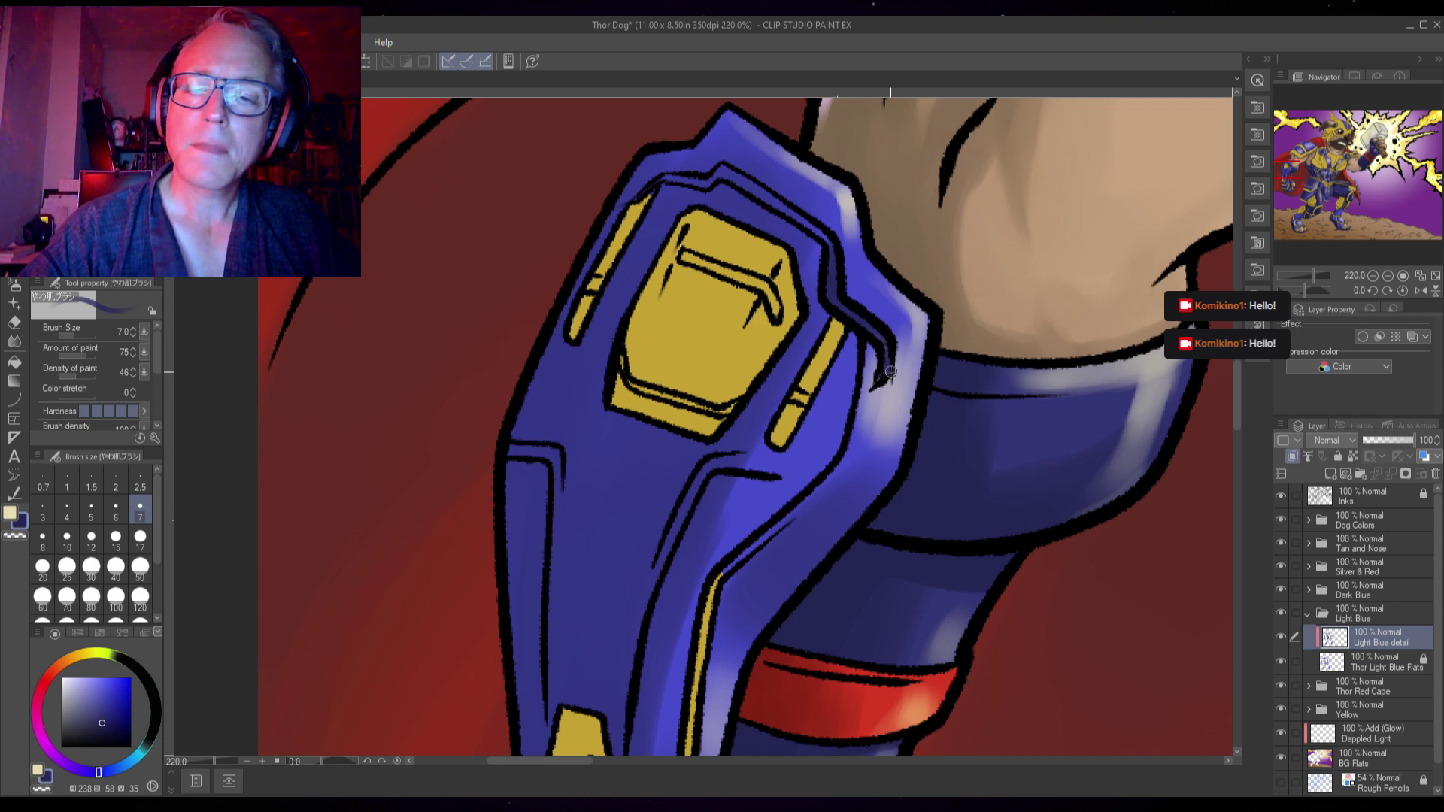
{"action": "left_click_drag", "start_coordinate": [832, 255], "coordinate": [724, 174]}
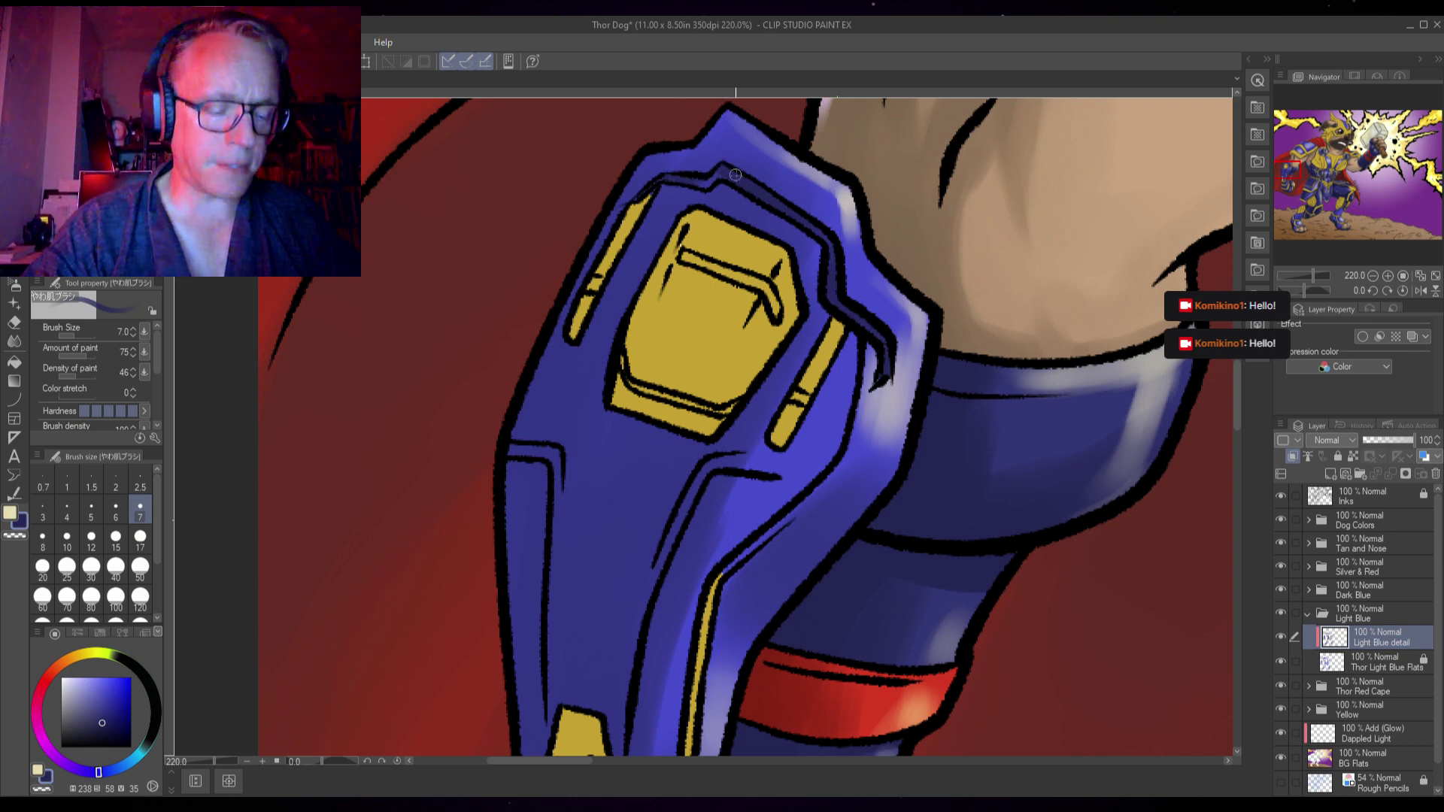
- Sharpen the forearm guard's upper and side outer edges with thin pale cream rim lights at brush size 7
{"action": "key", "text": "x"}
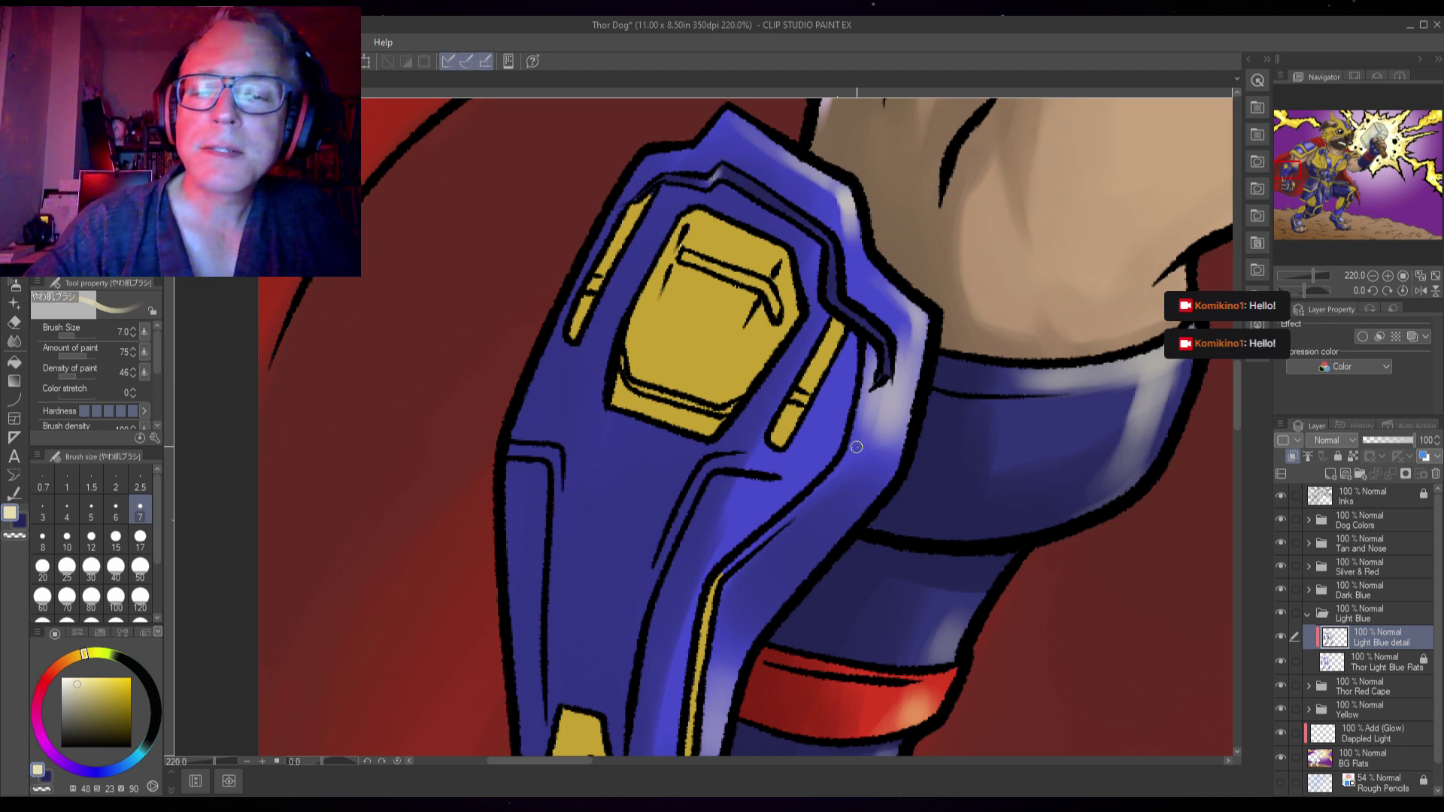
{"action": "left_click_drag", "start_coordinate": [841, 201], "coordinate": [818, 162]}
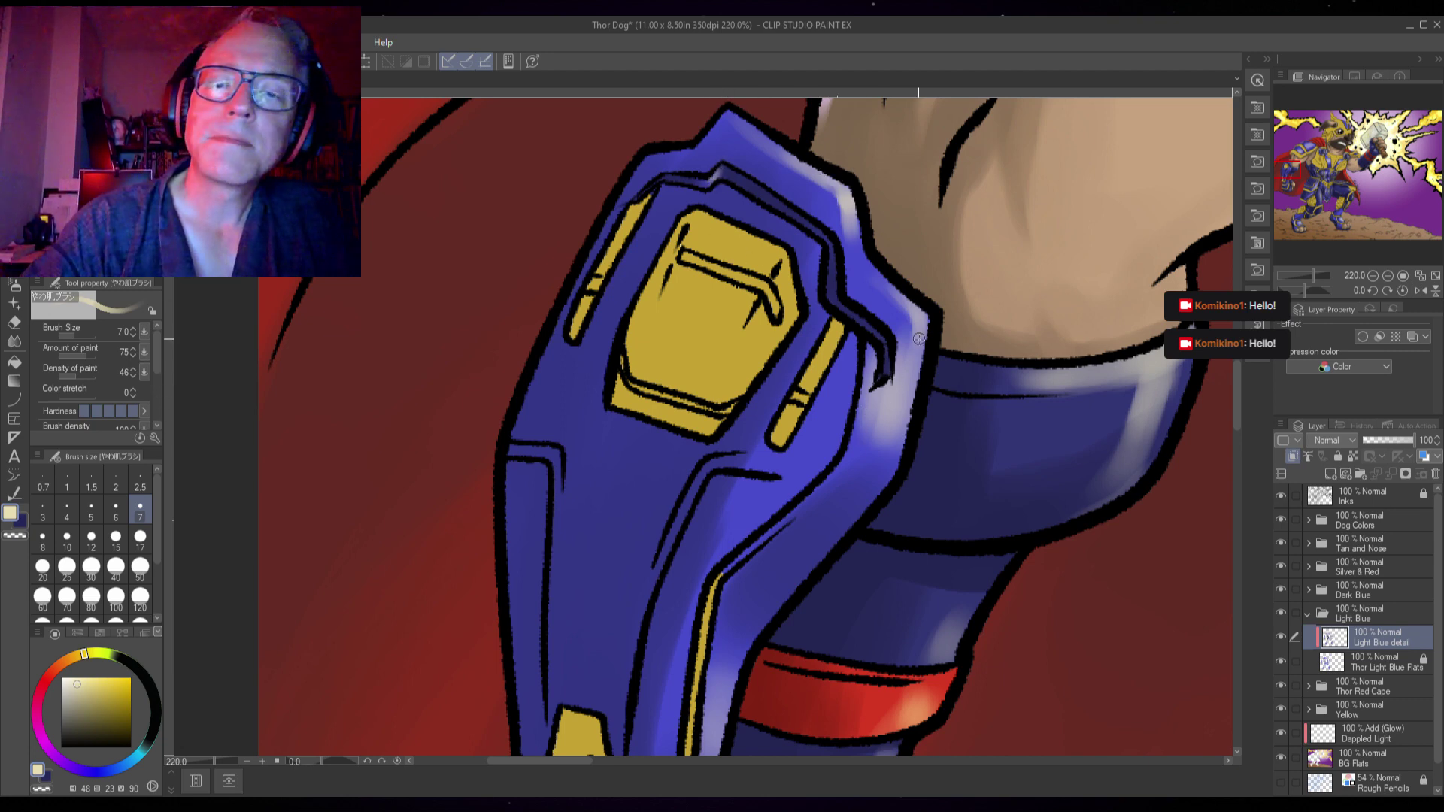
{"action": "left_click_drag", "start_coordinate": [918, 338], "coordinate": [896, 289]}
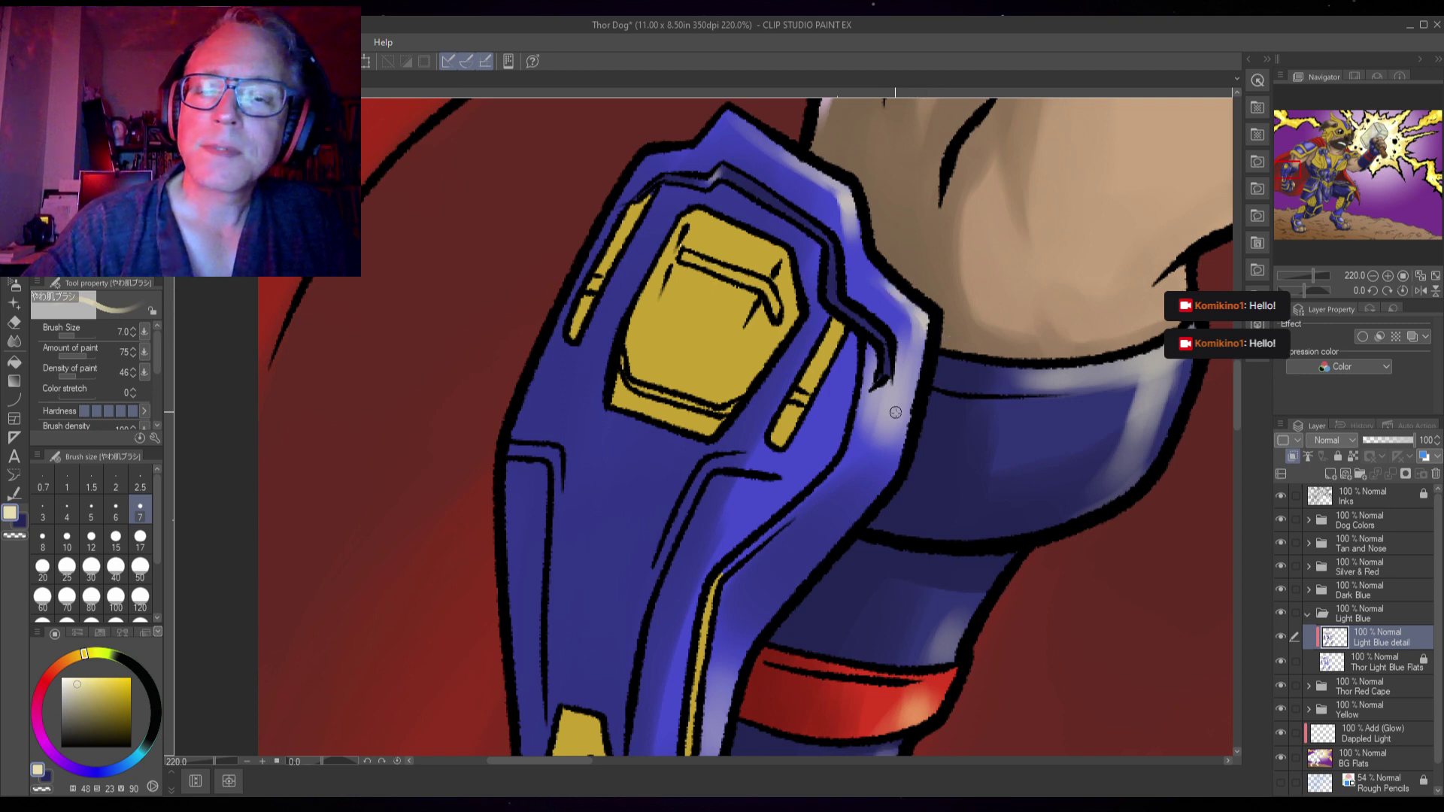
{"action": "left_click_drag", "start_coordinate": [909, 417], "coordinate": [867, 506]}
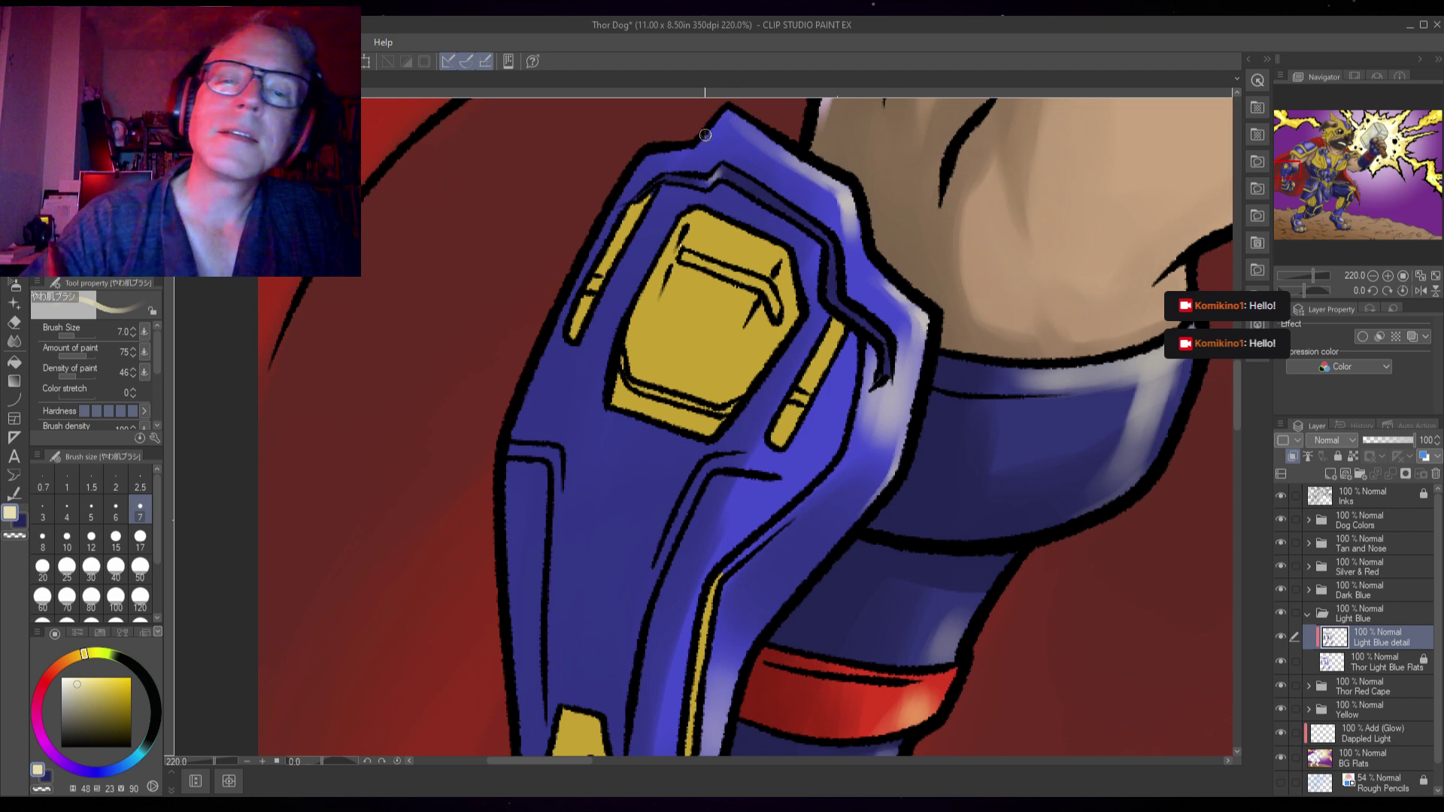
{"action": "mouse_move", "coordinate": [707, 136]}
{"action": "left_mouse_down"}
{"action": "mouse_move", "coordinate": [725, 108]}
{"action": "mouse_move", "coordinate": [760, 134]}
{"action": "left_mouse_up"}
{"action": "left_click_drag", "start_coordinate": [840, 189], "coordinate": [851, 197]}
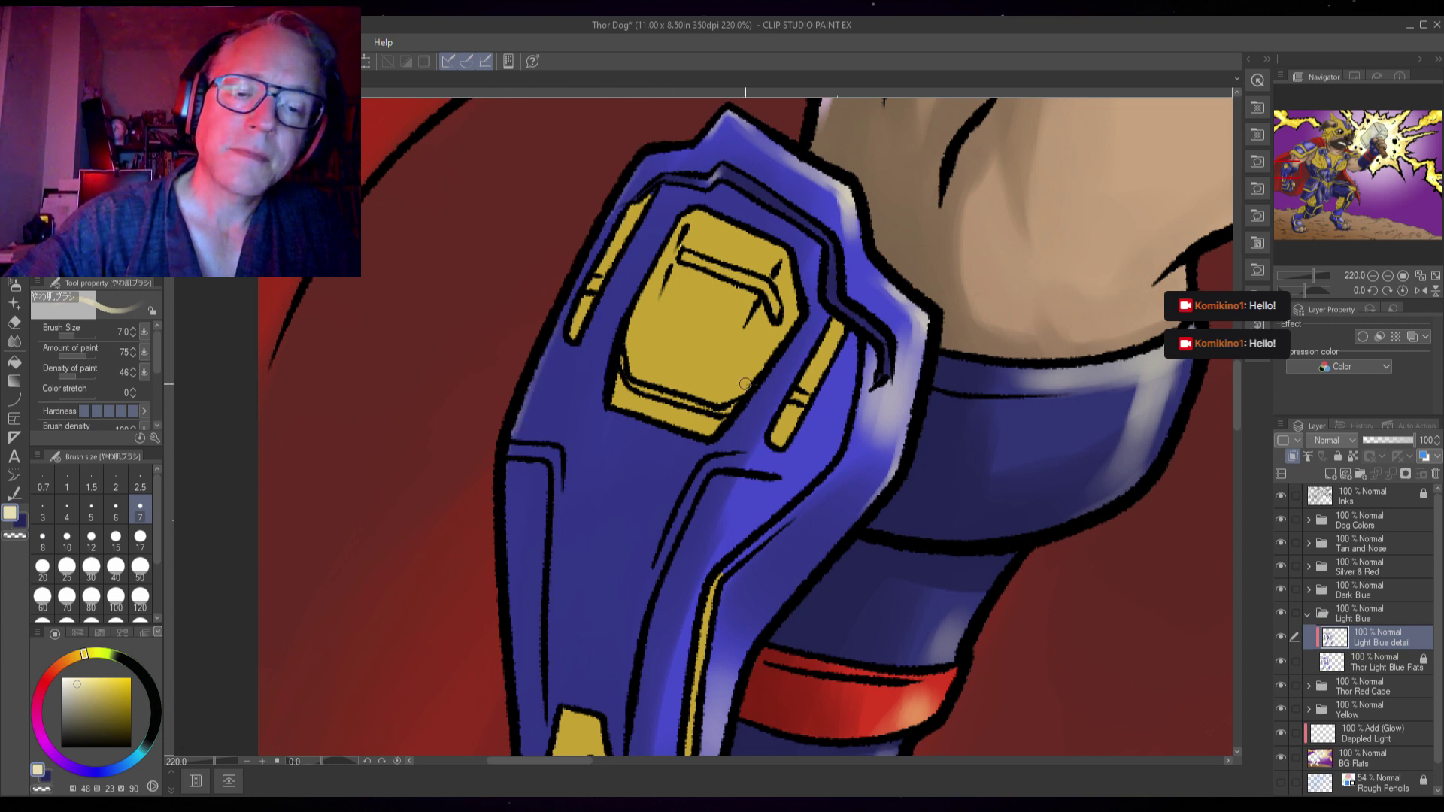
- Pick the background purple, lighten it to pale lilac, and paint a thin rim light along the forearm guard's upper cape-side edge at brush size 7
{"action": "left_click_drag", "start_coordinate": [873, 546], "coordinate": [900, 449]}
{"action": "left_click_drag", "start_coordinate": [880, 278], "coordinate": [820, 586]}
{"action": "left_click_drag", "start_coordinate": [796, 514], "coordinate": [773, 809]}
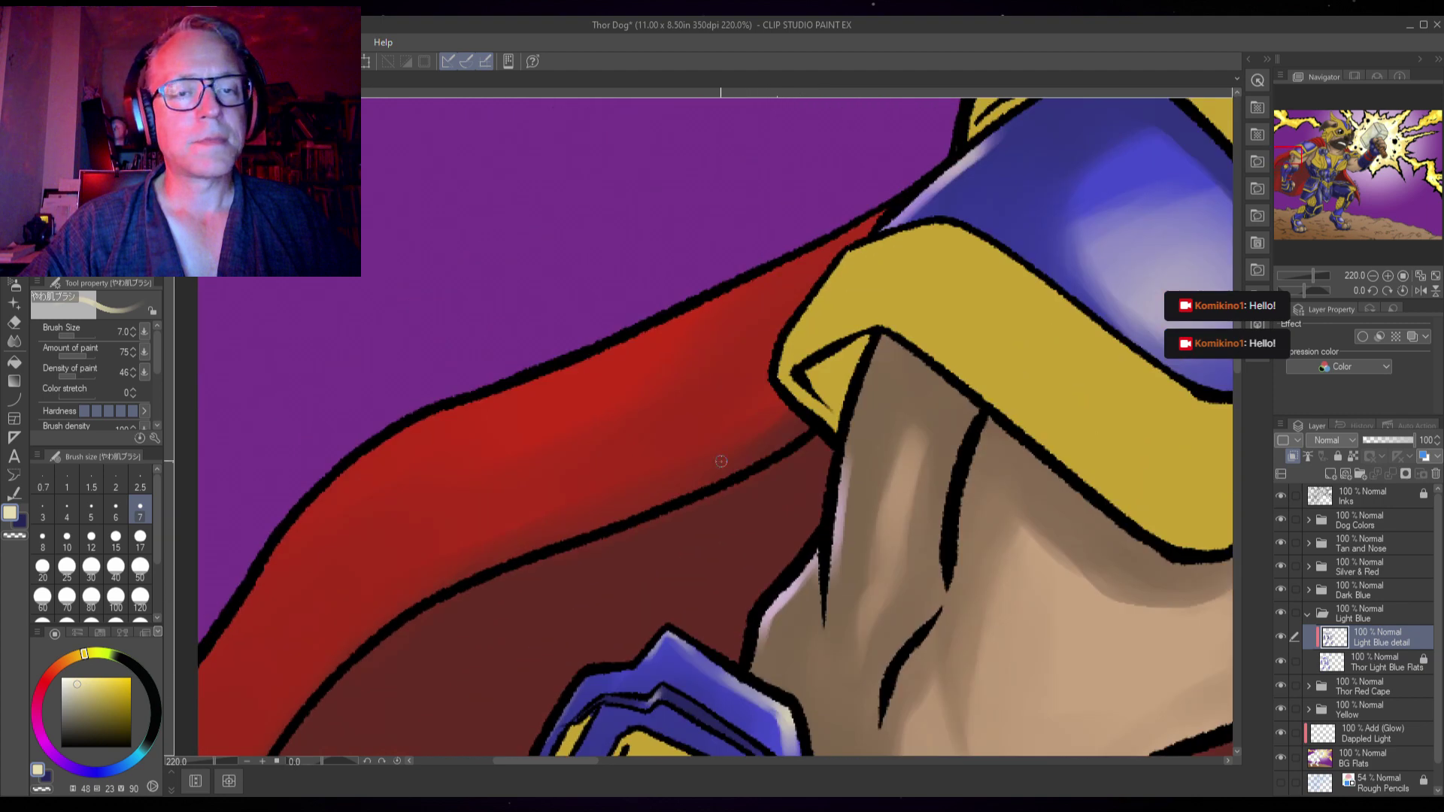
{"action": "left_click", "coordinate": [681, 270], "text": "alt"}
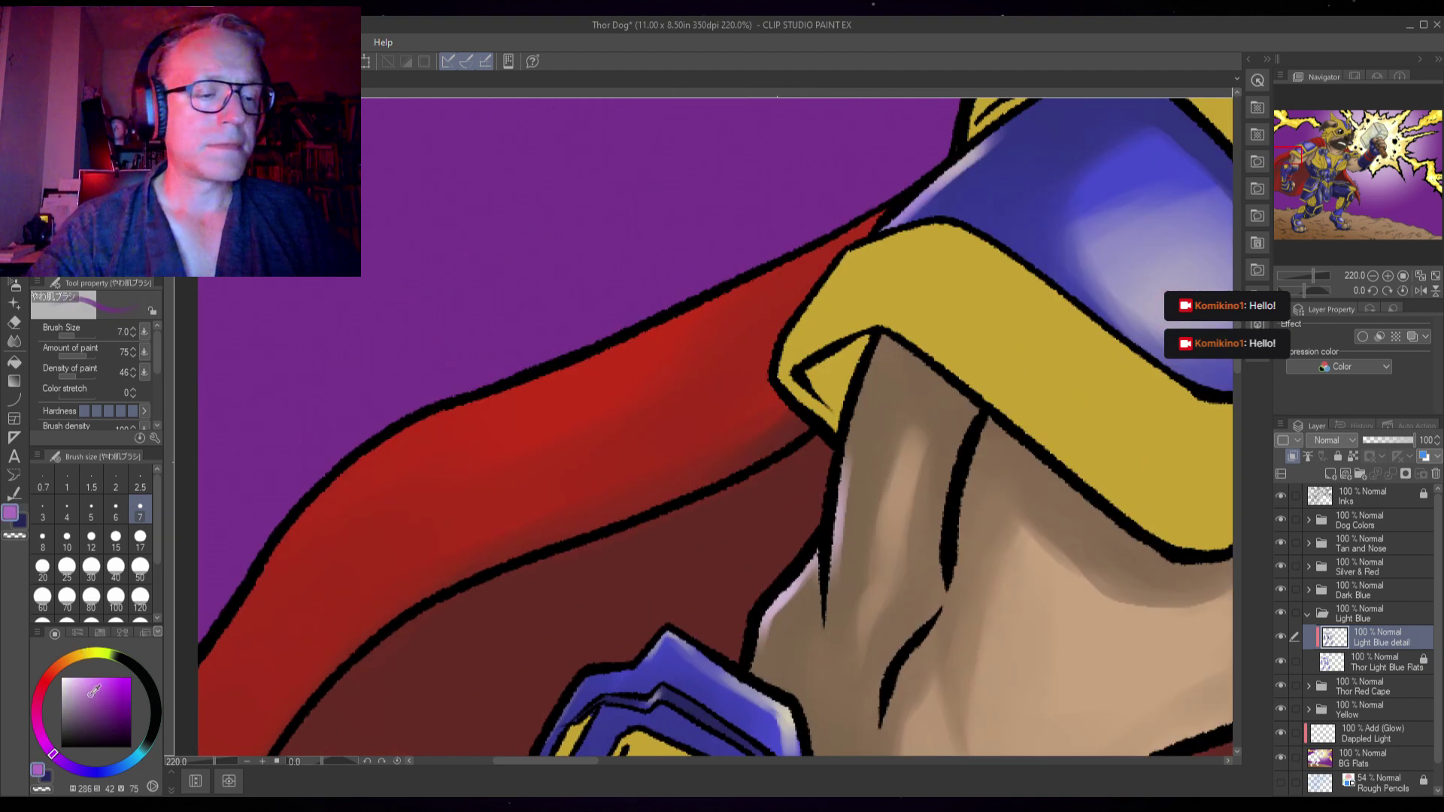
{"action": "left_click", "coordinate": [79, 682]}
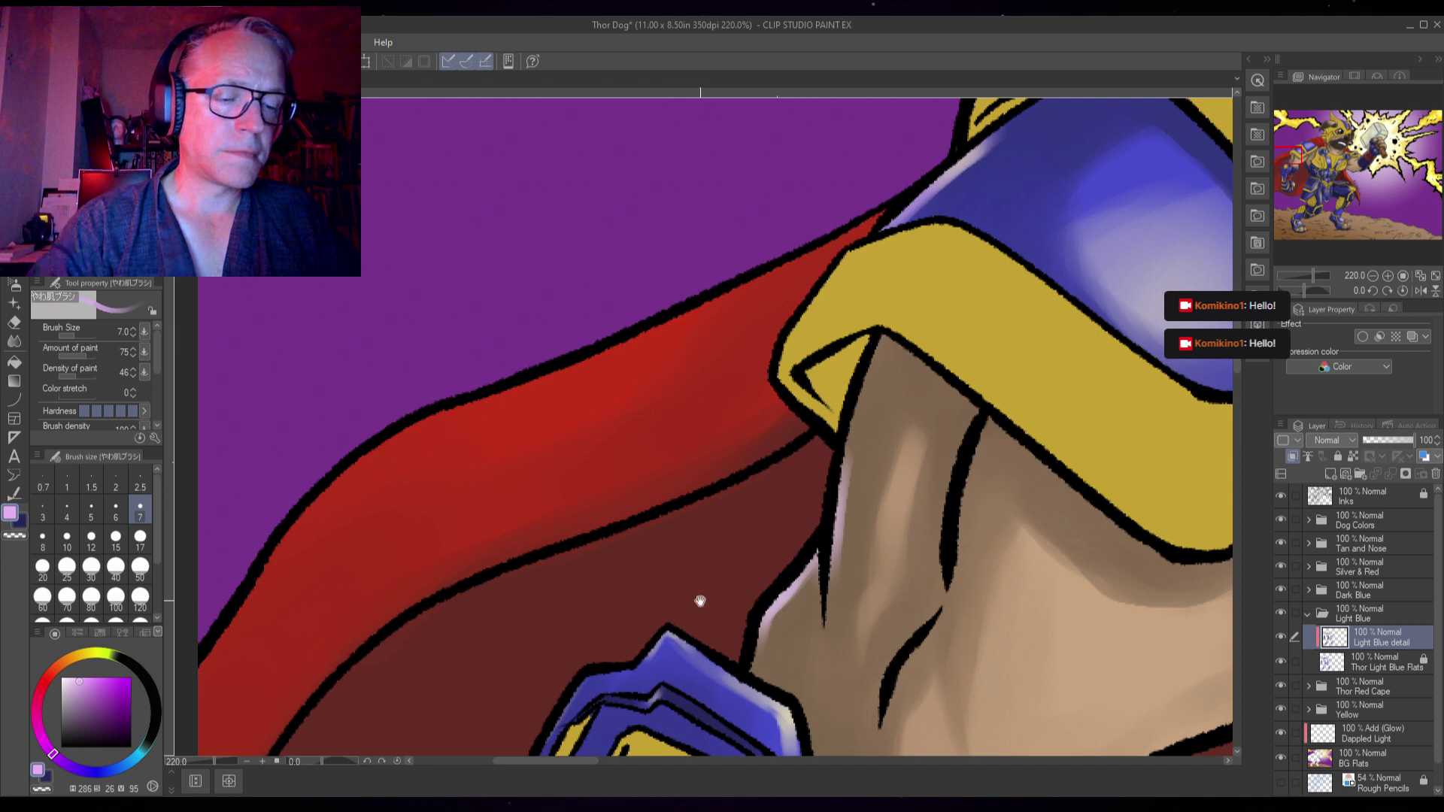
{"action": "left_click_drag", "start_coordinate": [696, 599], "coordinate": [783, 317]}
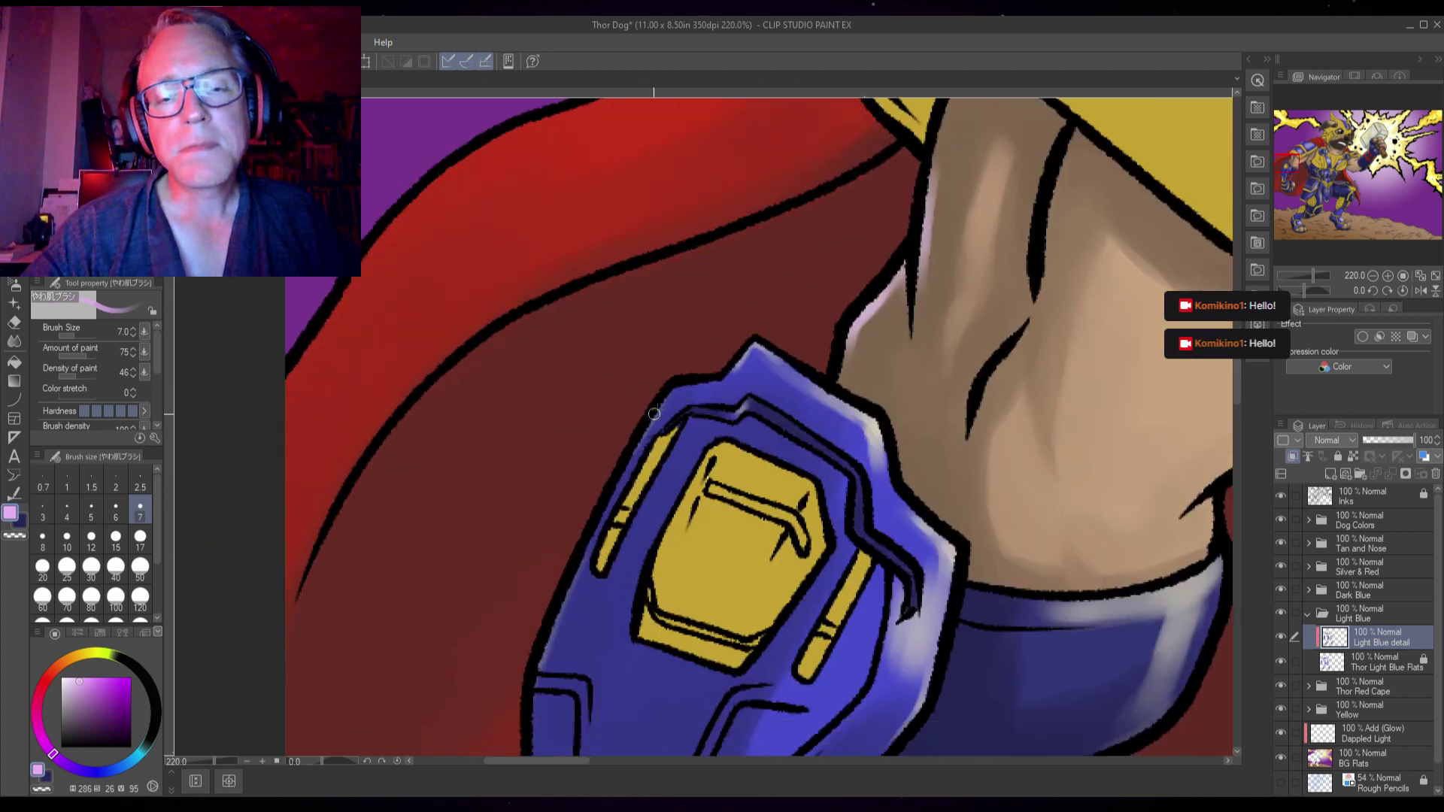
{"action": "left_click_drag", "start_coordinate": [672, 391], "coordinate": [589, 546]}
{"action": "left_click_drag", "start_coordinate": [609, 490], "coordinate": [539, 680]}
{"action": "left_click_drag", "start_coordinate": [638, 592], "coordinate": [664, 403]}
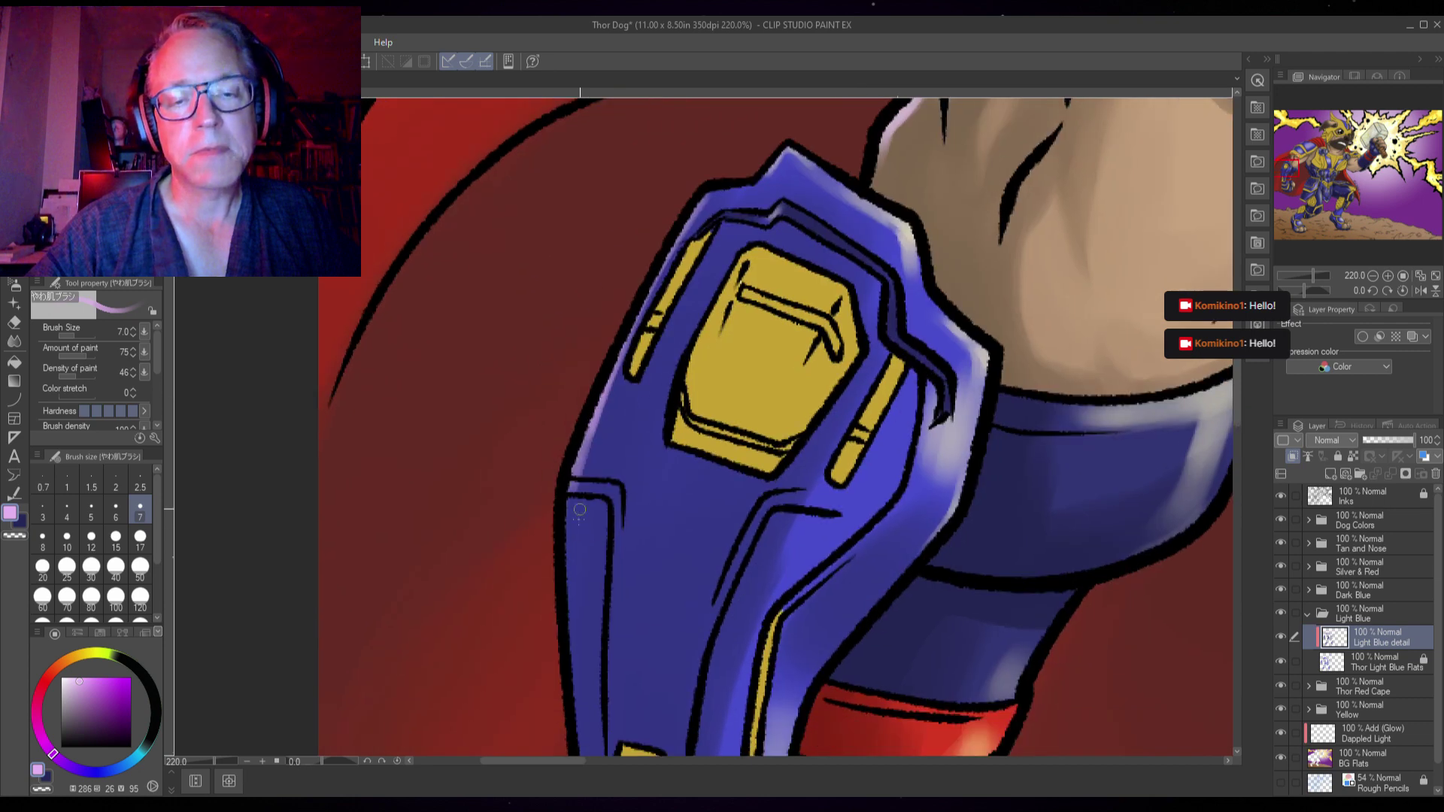
- Continue the pale lilac rim light down the forearm guard's lower cape-side edge, below the corner of the angular groove
{"action": "mouse_move", "coordinate": [573, 539]}
{"action": "left_mouse_down"}
{"action": "mouse_move", "coordinate": [587, 399]}
{"action": "mouse_move", "coordinate": [573, 418]}
{"action": "left_mouse_up"}
{"action": "left_click_drag", "start_coordinate": [575, 365], "coordinate": [579, 559]}
{"action": "left_click_drag", "start_coordinate": [572, 428], "coordinate": [587, 652]}
{"action": "left_click_drag", "start_coordinate": [575, 563], "coordinate": [588, 643]}
{"action": "left_click_drag", "start_coordinate": [653, 600], "coordinate": [596, 439]}
{"action": "left_click_drag", "start_coordinate": [740, 317], "coordinate": [643, 568]}
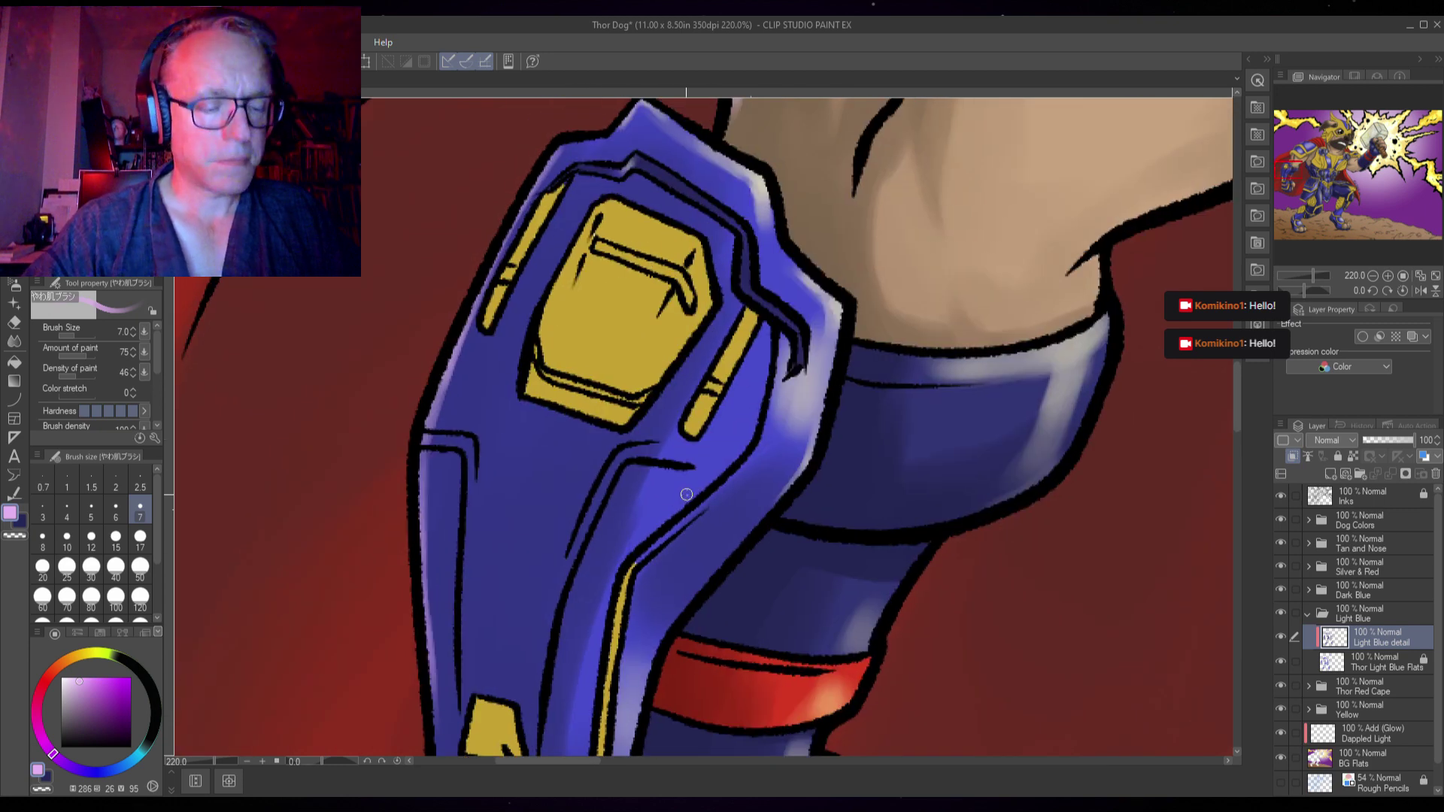
- Darken the groove end below the guard's upper gold plate, and add thin pale cream highlights along that groove and the guard's lower arm-side edge
{"action": "left_click", "coordinate": [686, 494], "text": "alt"}
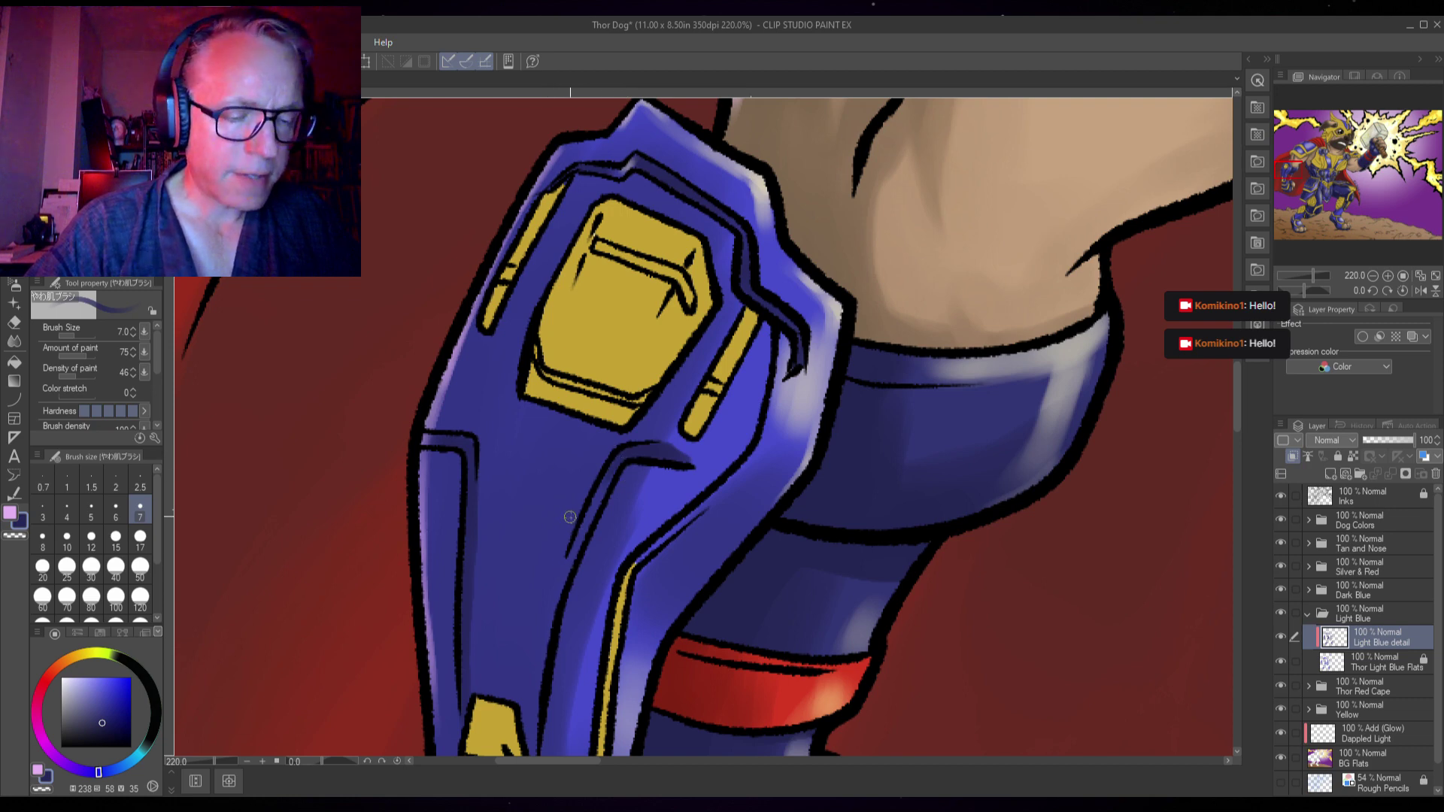
{"action": "left_click", "coordinate": [83, 657]}
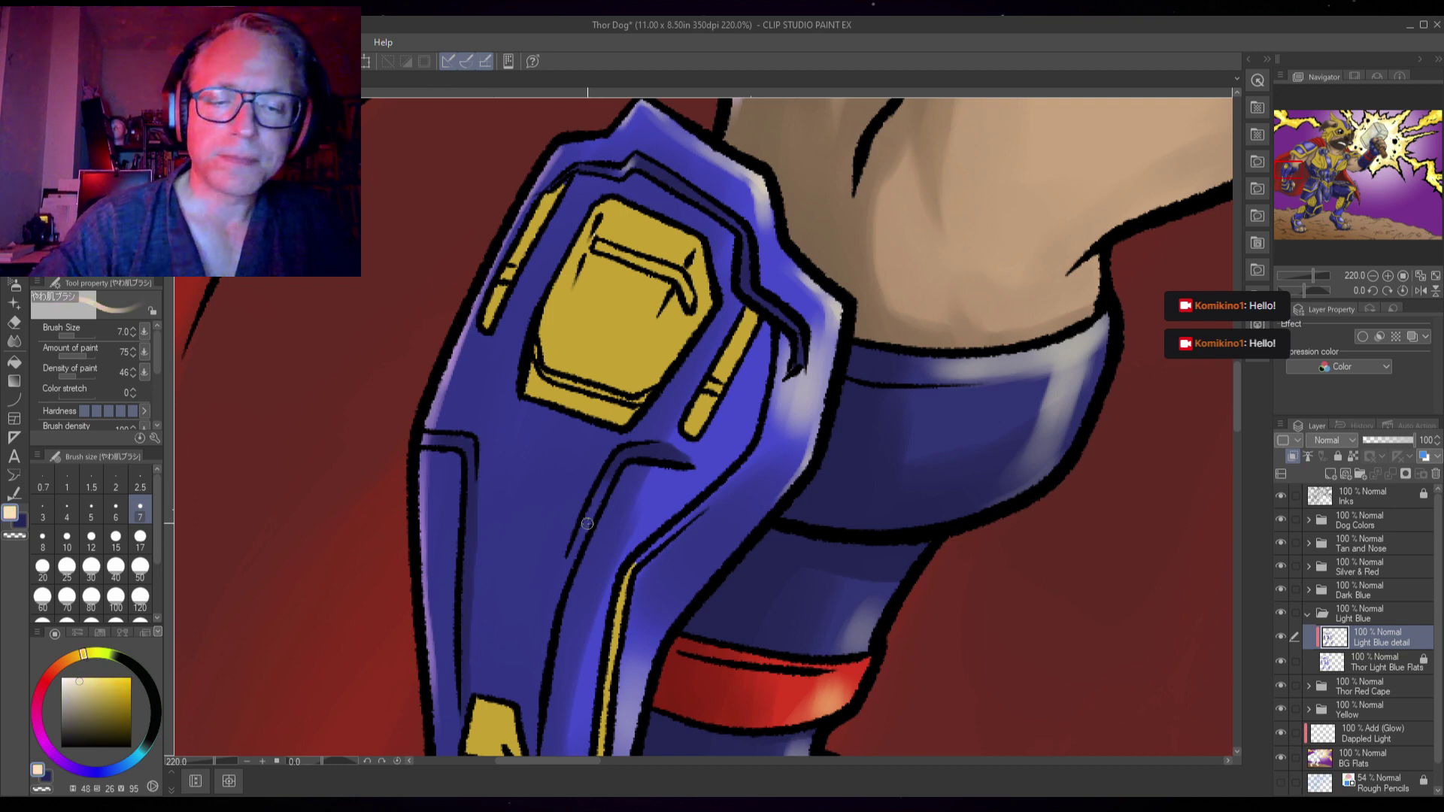
{"action": "mouse_move", "coordinate": [588, 519]}
{"action": "left_mouse_down"}
{"action": "mouse_move", "coordinate": [600, 493]}
{"action": "mouse_move", "coordinate": [539, 677]}
{"action": "mouse_move", "coordinate": [590, 451]}
{"action": "mouse_move", "coordinate": [558, 571]}
{"action": "left_mouse_up"}
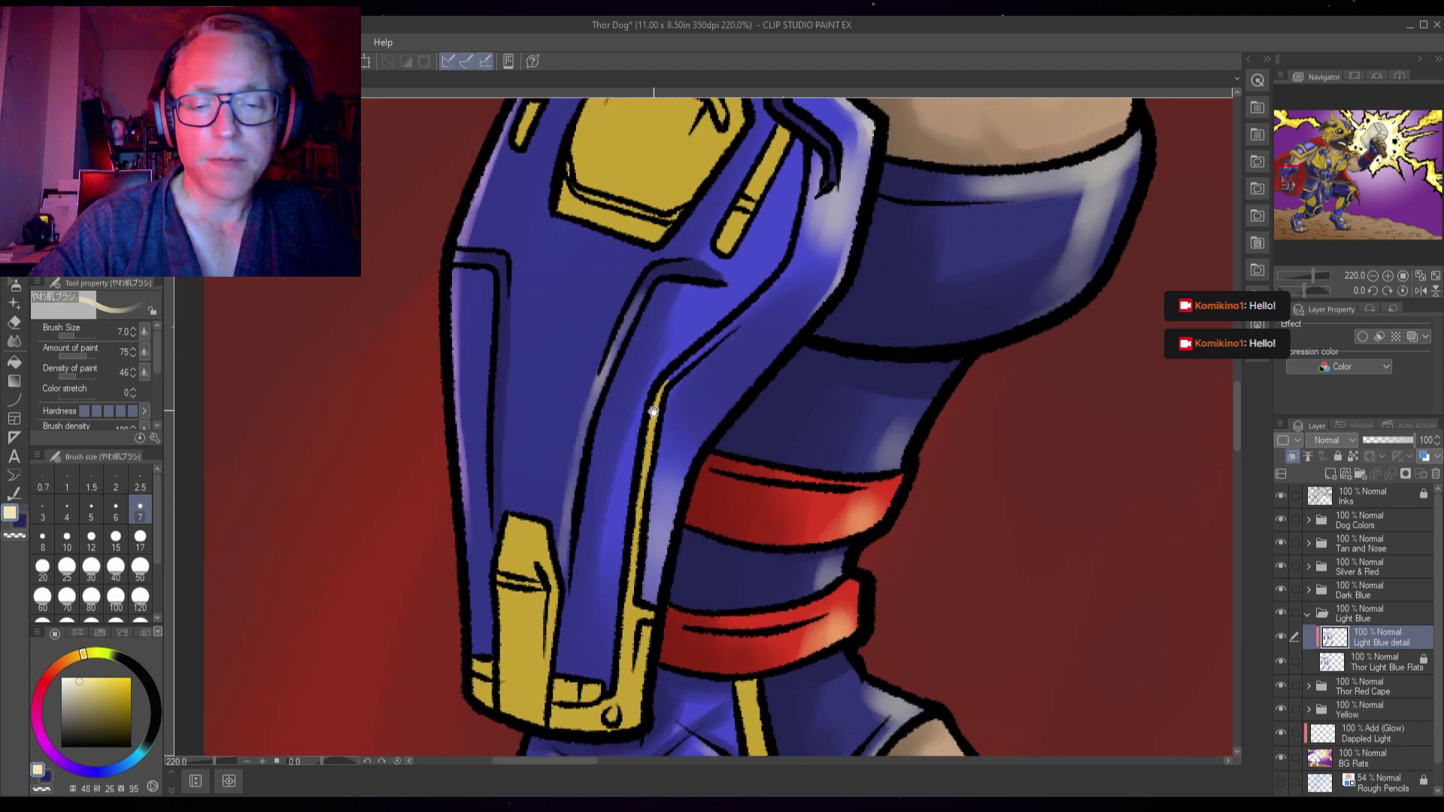
{"action": "left_click_drag", "start_coordinate": [653, 411], "coordinate": [597, 529]}
{"action": "left_click_drag", "start_coordinate": [673, 446], "coordinate": [647, 485]}
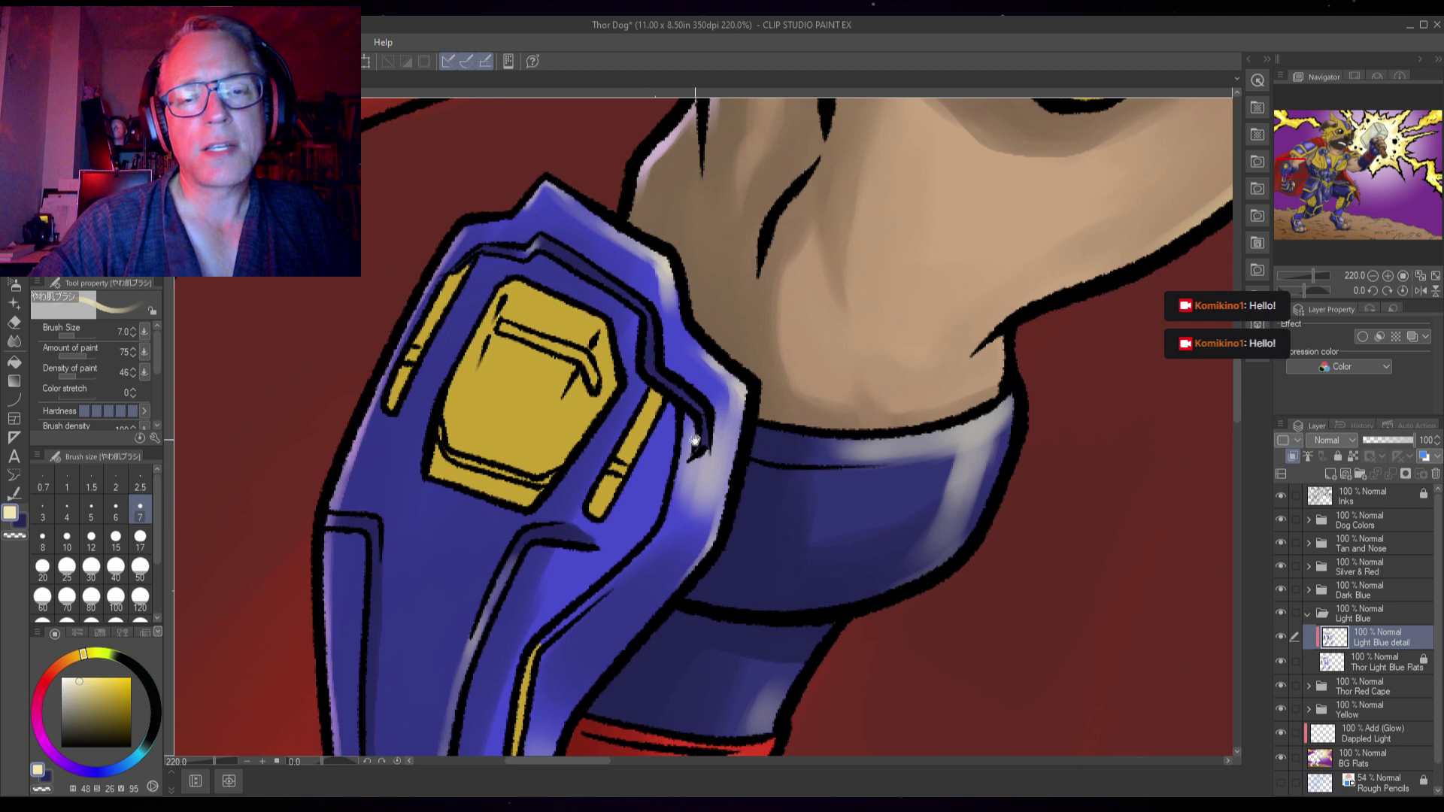
{"action": "scroll", "coordinate": [717, 501], "scroll_direction": "down", "scroll_amount": 5}
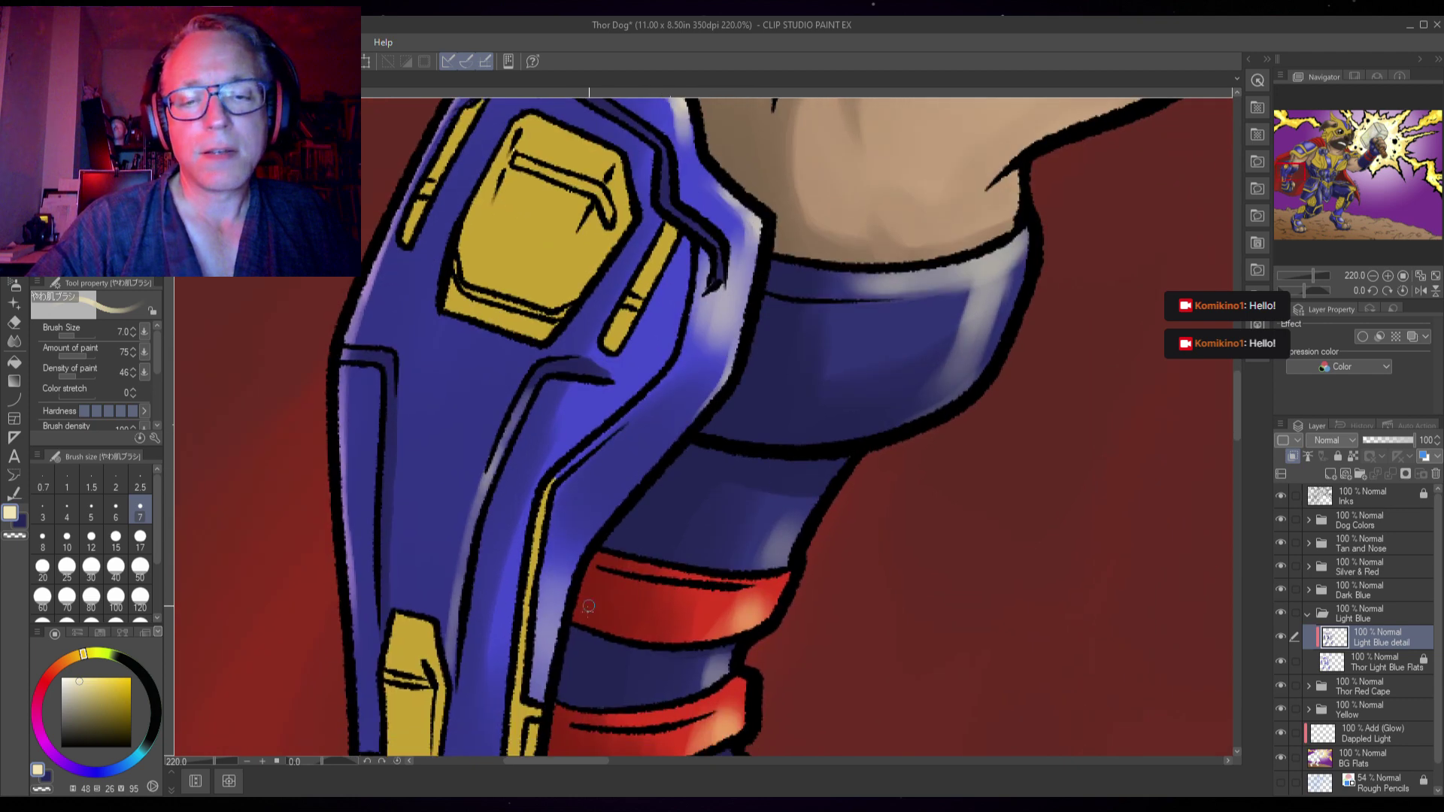
{"action": "left_click_drag", "start_coordinate": [563, 595], "coordinate": [541, 701]}
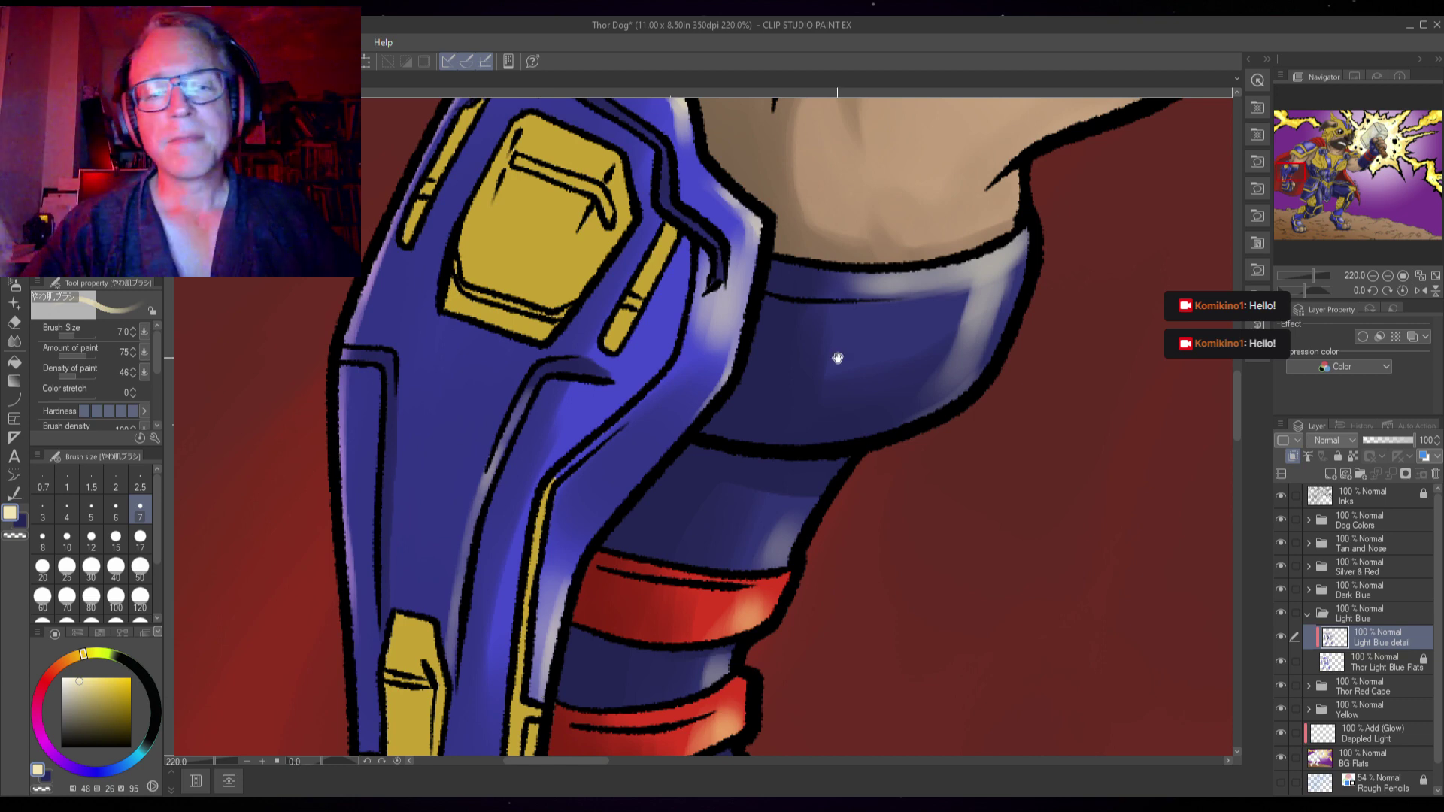
- Set the brush size to 15, pick a darker blue from the glove's quilted panel, and save the illustration
{"action": "left_click_drag", "start_coordinate": [905, 334], "coordinate": [799, 350]}
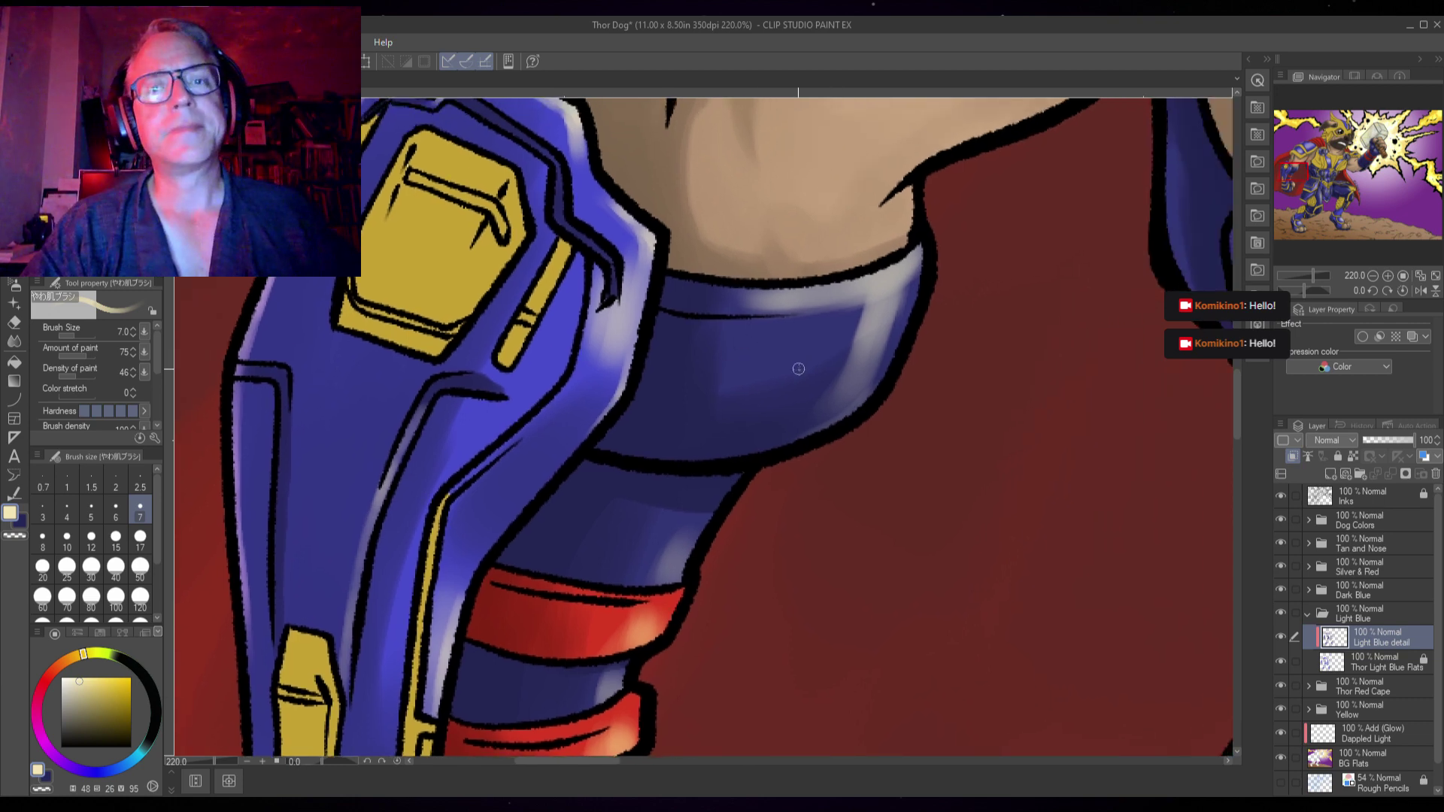
{"action": "scroll", "coordinate": [797, 376], "scroll_direction": "down", "scroll_amount": 5}
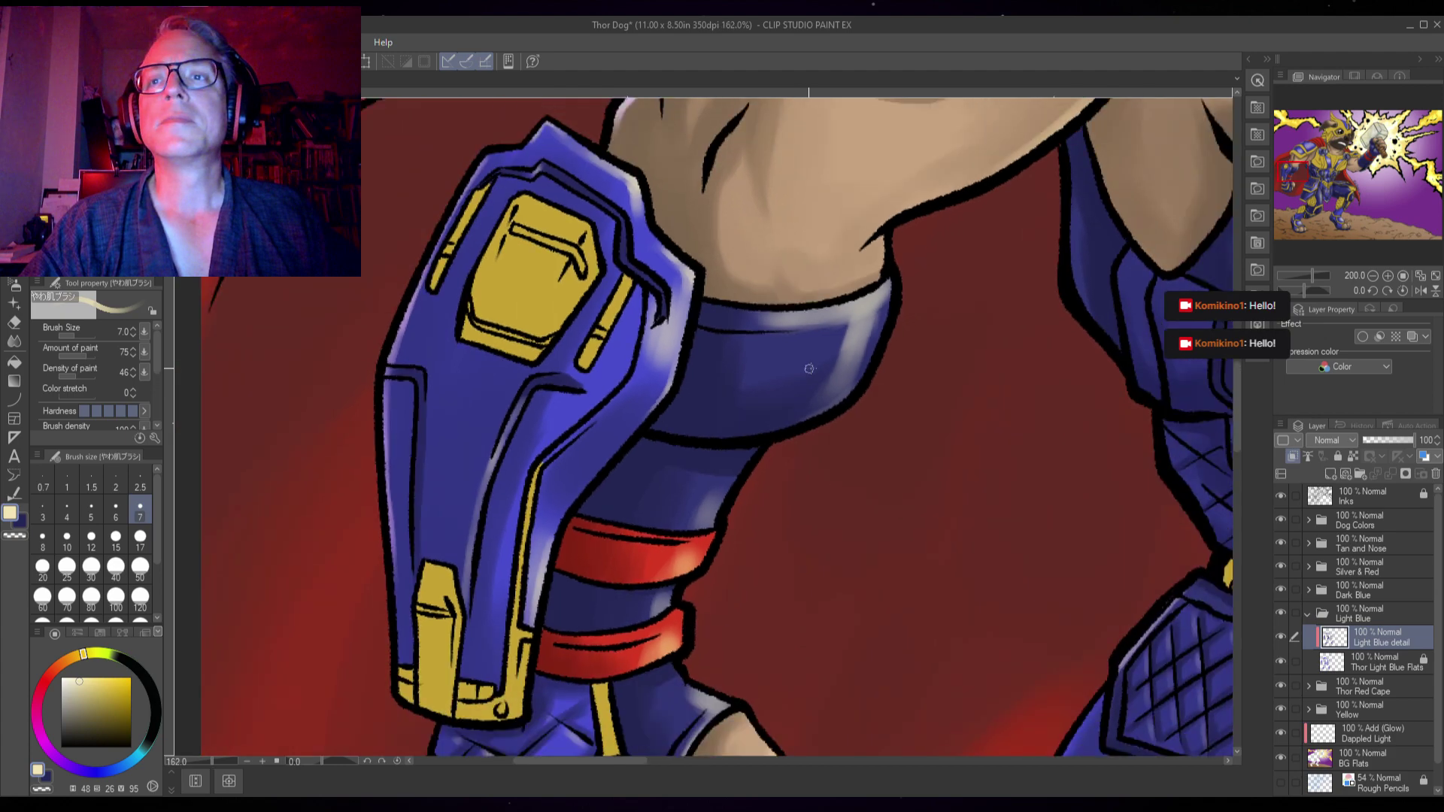
{"action": "left_click_drag", "start_coordinate": [909, 299], "coordinate": [781, 470]}
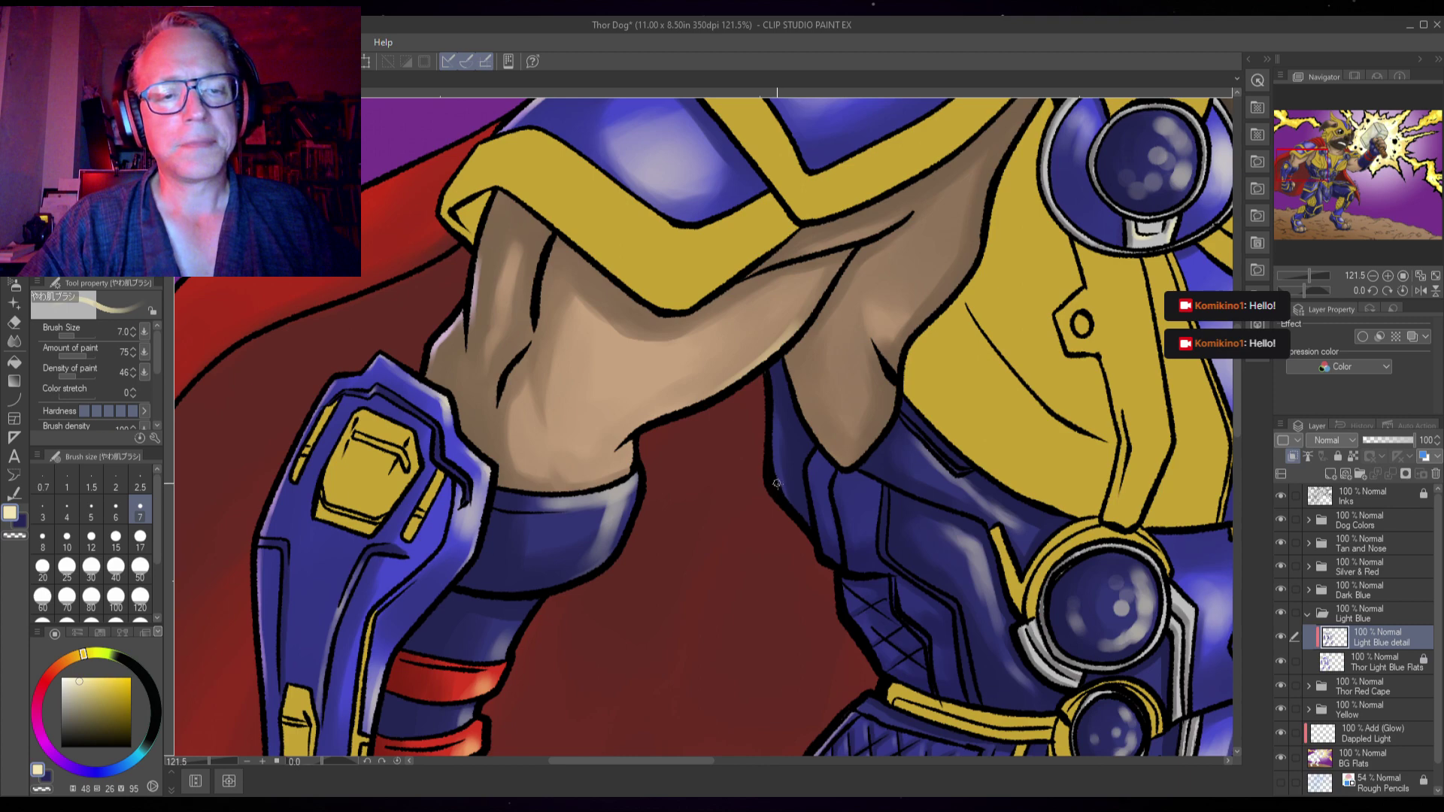
{"action": "scroll", "coordinate": [412, 426], "scroll_direction": "up", "scroll_amount": 2}
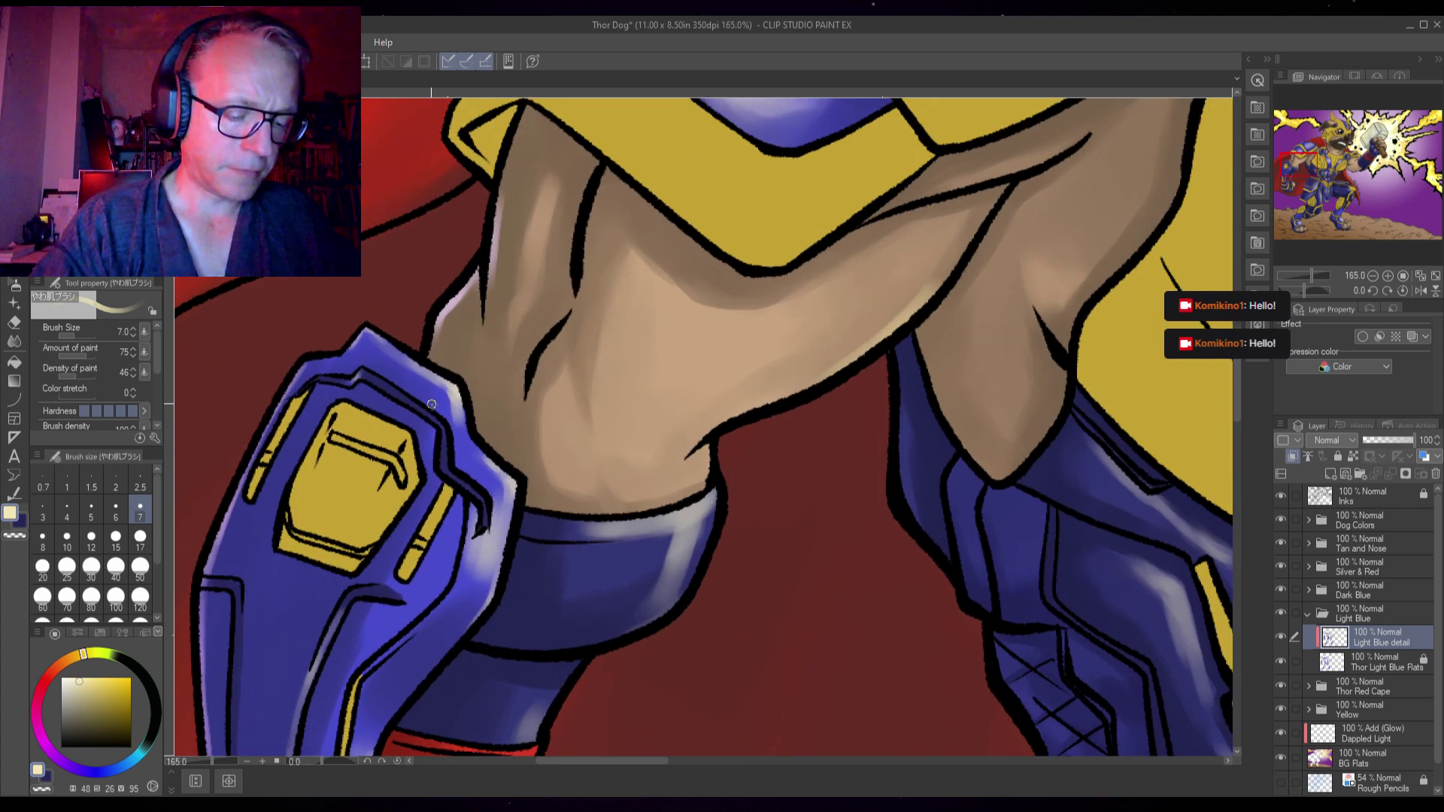
{"action": "left_click", "coordinate": [435, 396], "text": "alt"}
{"action": "left_click", "coordinate": [268, 628], "text": "alt"}
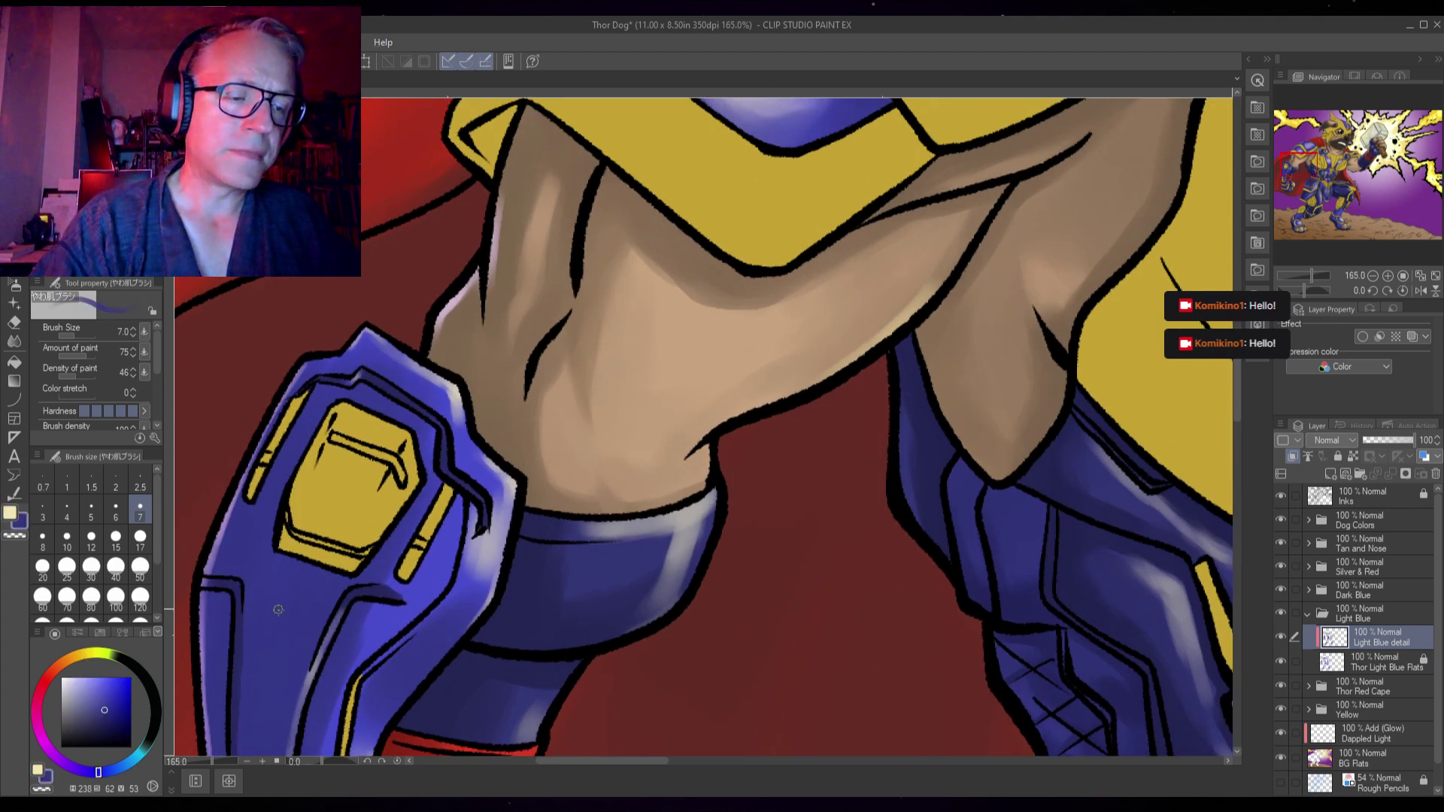
{"action": "key", "text": "bracketright"}
{"action": "key", "text": "bracketright"}
{"action": "key", "text": "bracketright"}
{"action": "key", "text": "bracketright"}
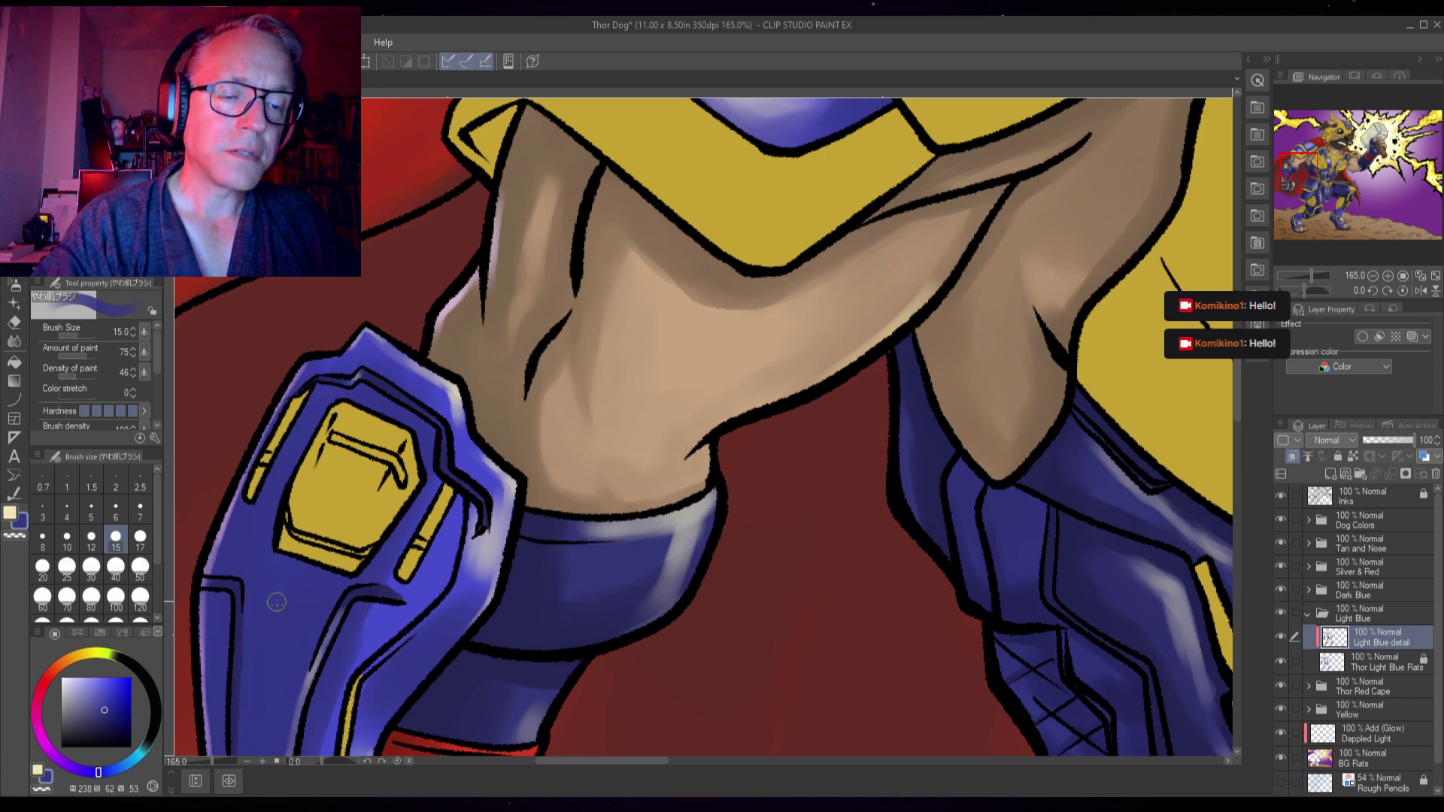
{"action": "left_click_drag", "start_coordinate": [551, 657], "coordinate": [673, 391]}
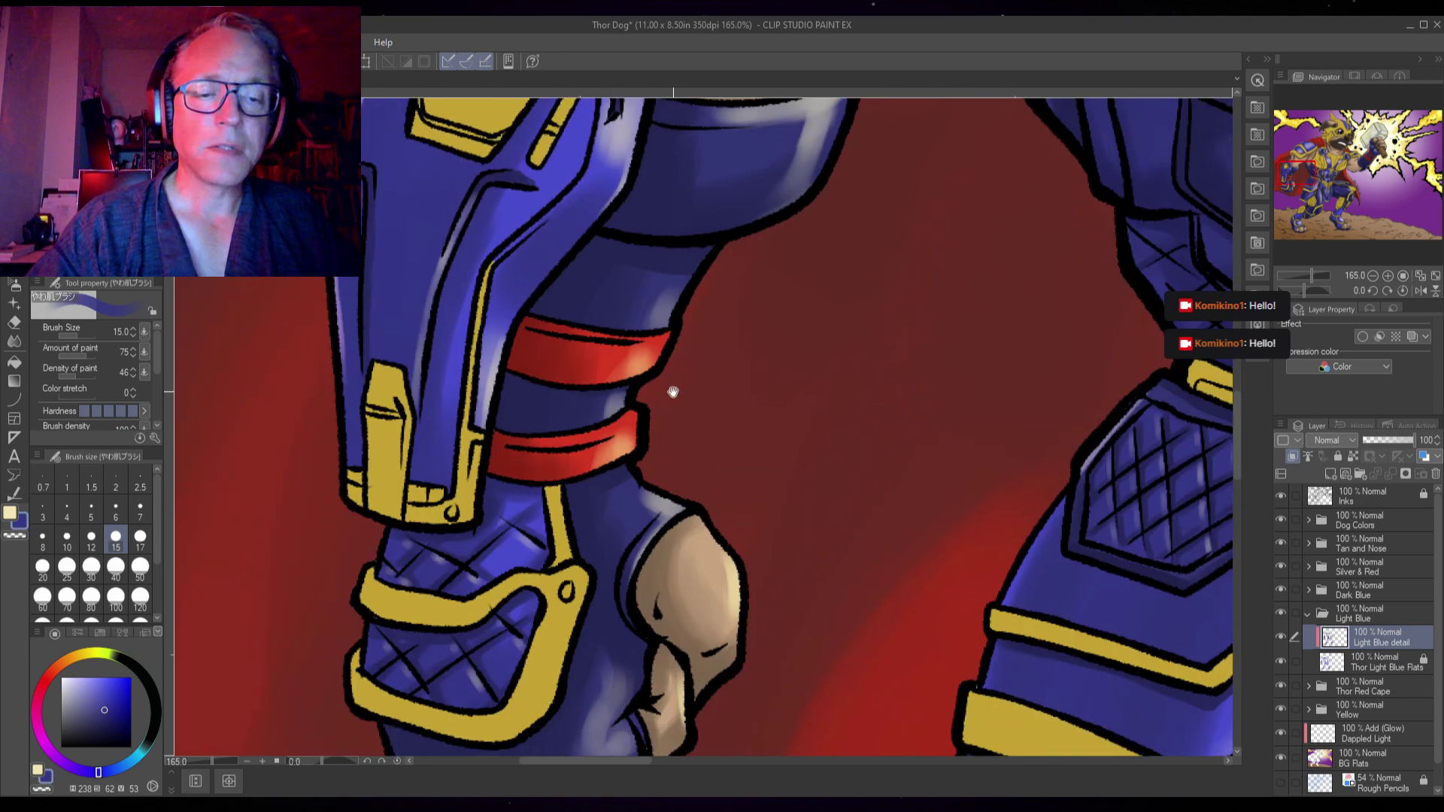
{"action": "left_click", "coordinate": [413, 553], "text": "alt"}
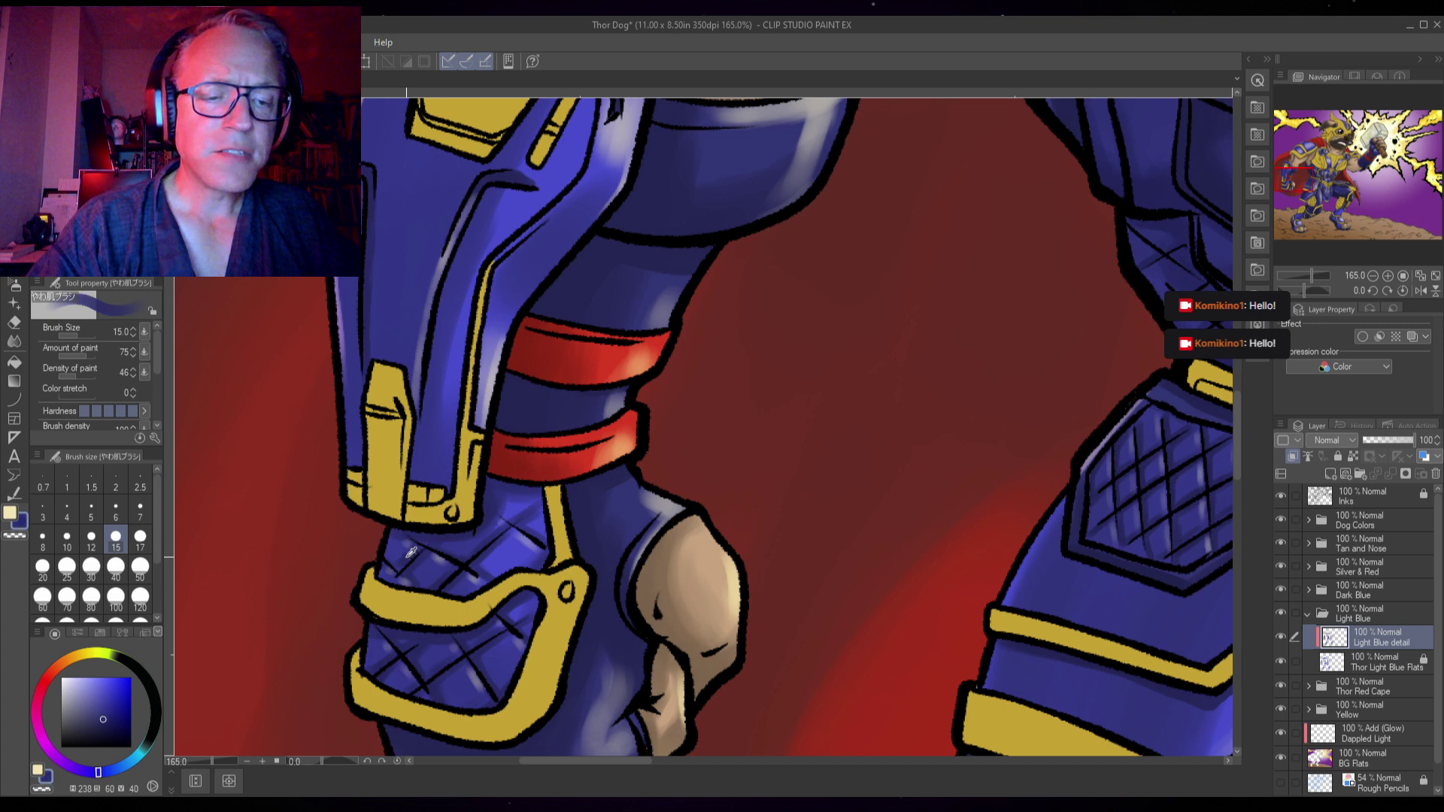
{"action": "left_click_drag", "start_coordinate": [481, 348], "coordinate": [428, 487]}
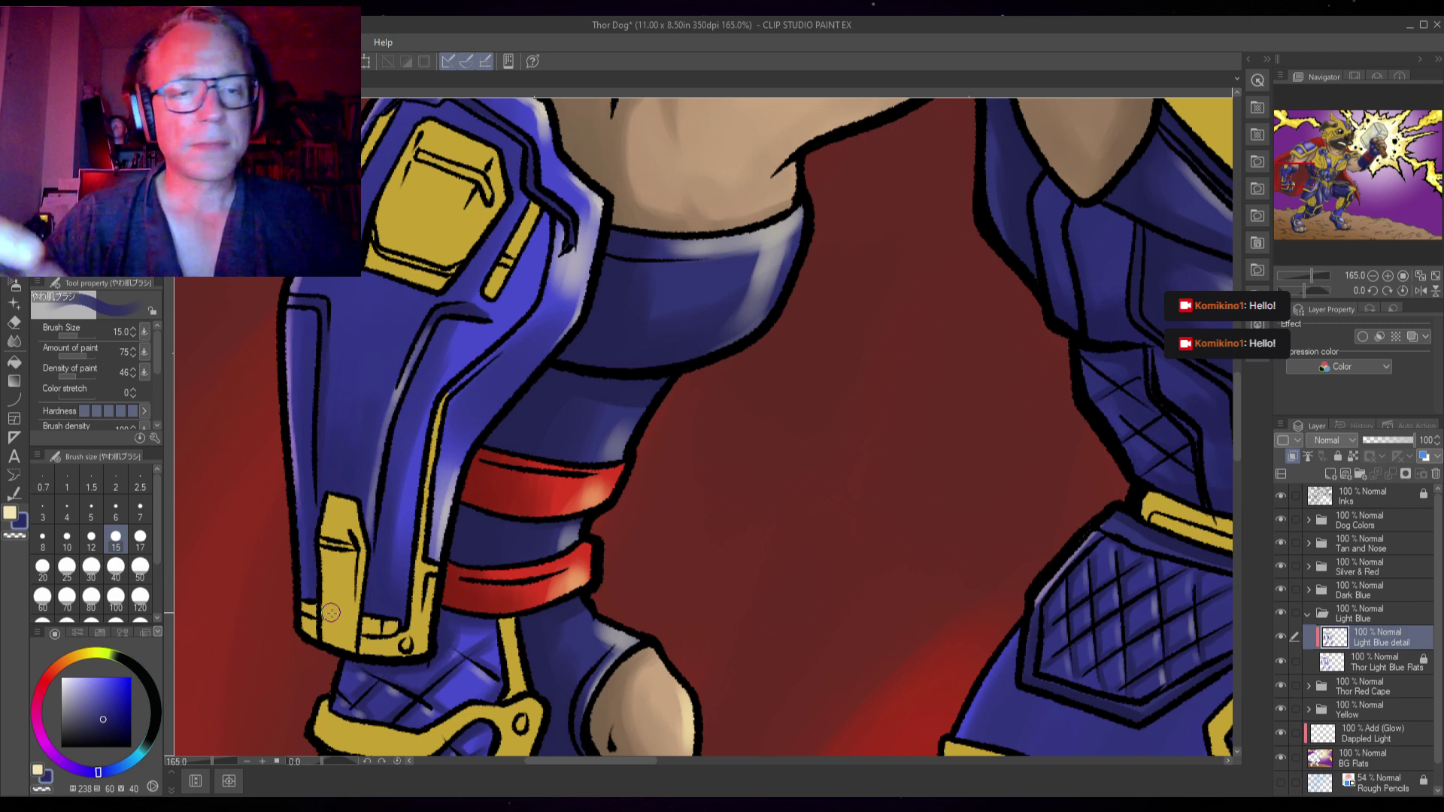
{"action": "key", "text": "ctrl+s"}
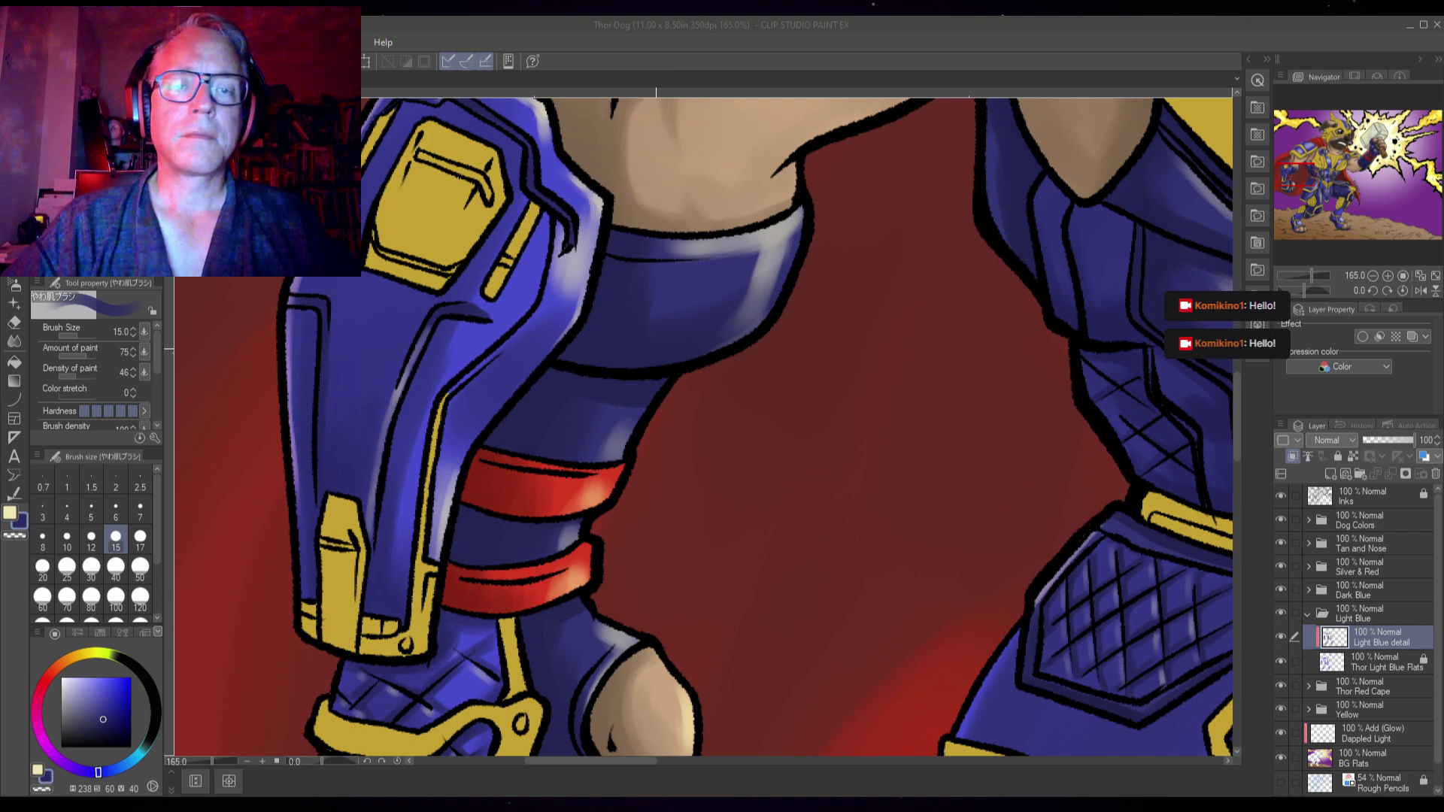
- Review the painted blue costume parts from the forearm and waist up to the shoulder, and examine the helmet's blue stripes
{"action": "scroll", "coordinate": [641, 339], "scroll_direction": "up", "scroll_amount": 4}
{"action": "scroll", "coordinate": [640, 339], "scroll_direction": "down", "scroll_amount": 3}
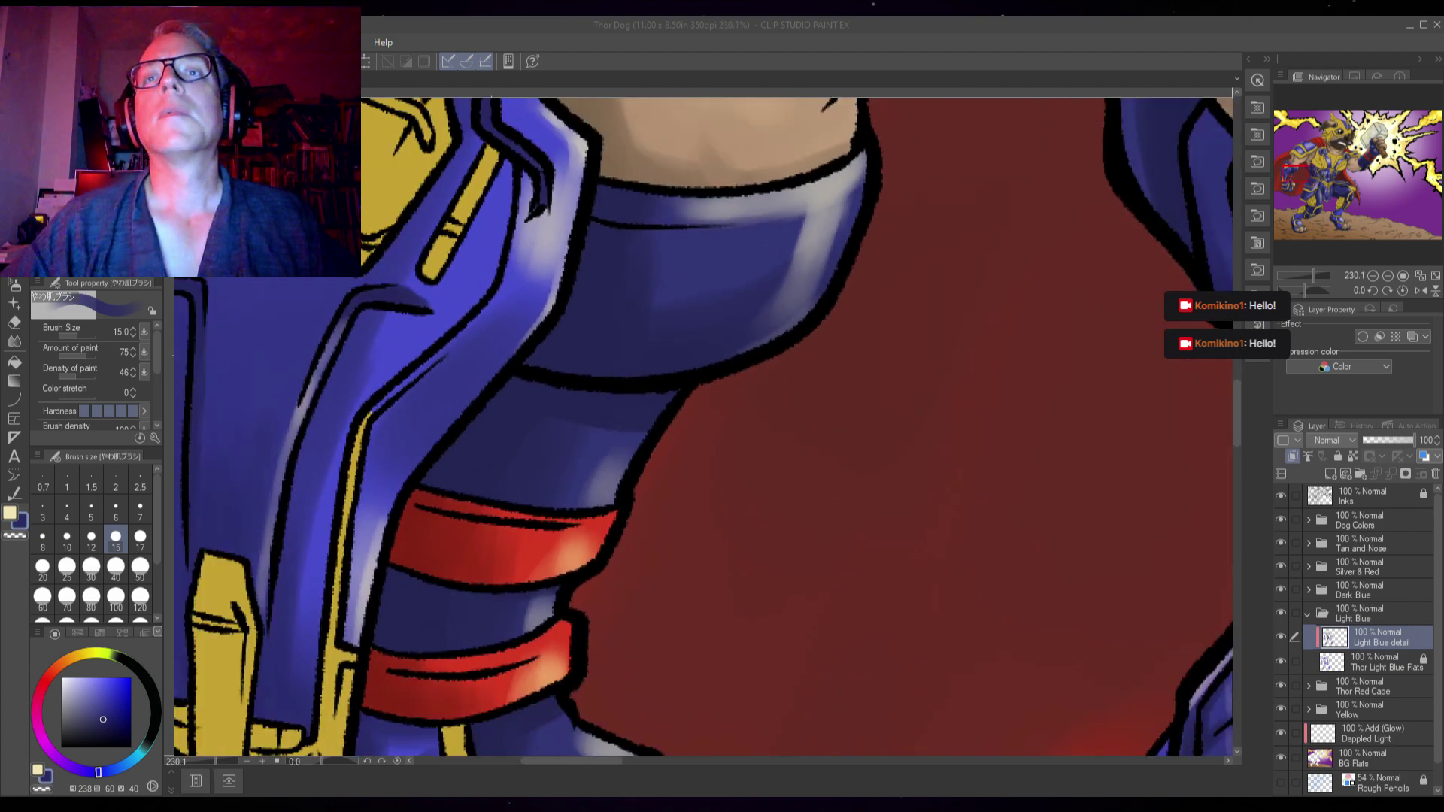
{"action": "scroll", "coordinate": [720, 166], "scroll_direction": "down", "scroll_amount": 1}
{"action": "scroll", "coordinate": [688, 297], "scroll_direction": "down", "scroll_amount": 1}
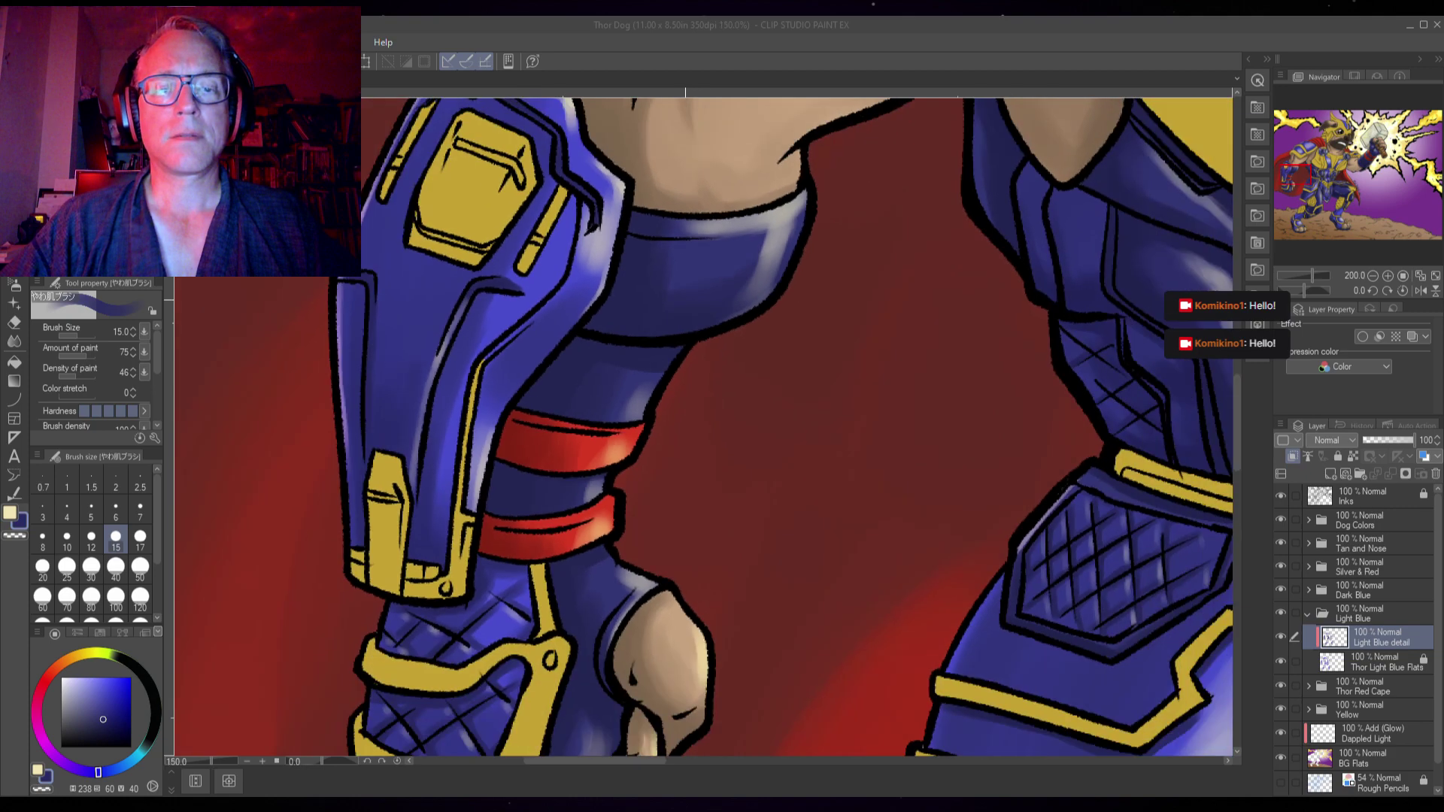
{"action": "scroll", "coordinate": [684, 293], "scroll_direction": "down", "scroll_amount": 1}
{"action": "scroll", "coordinate": [685, 293], "scroll_direction": "down", "scroll_amount": 1}
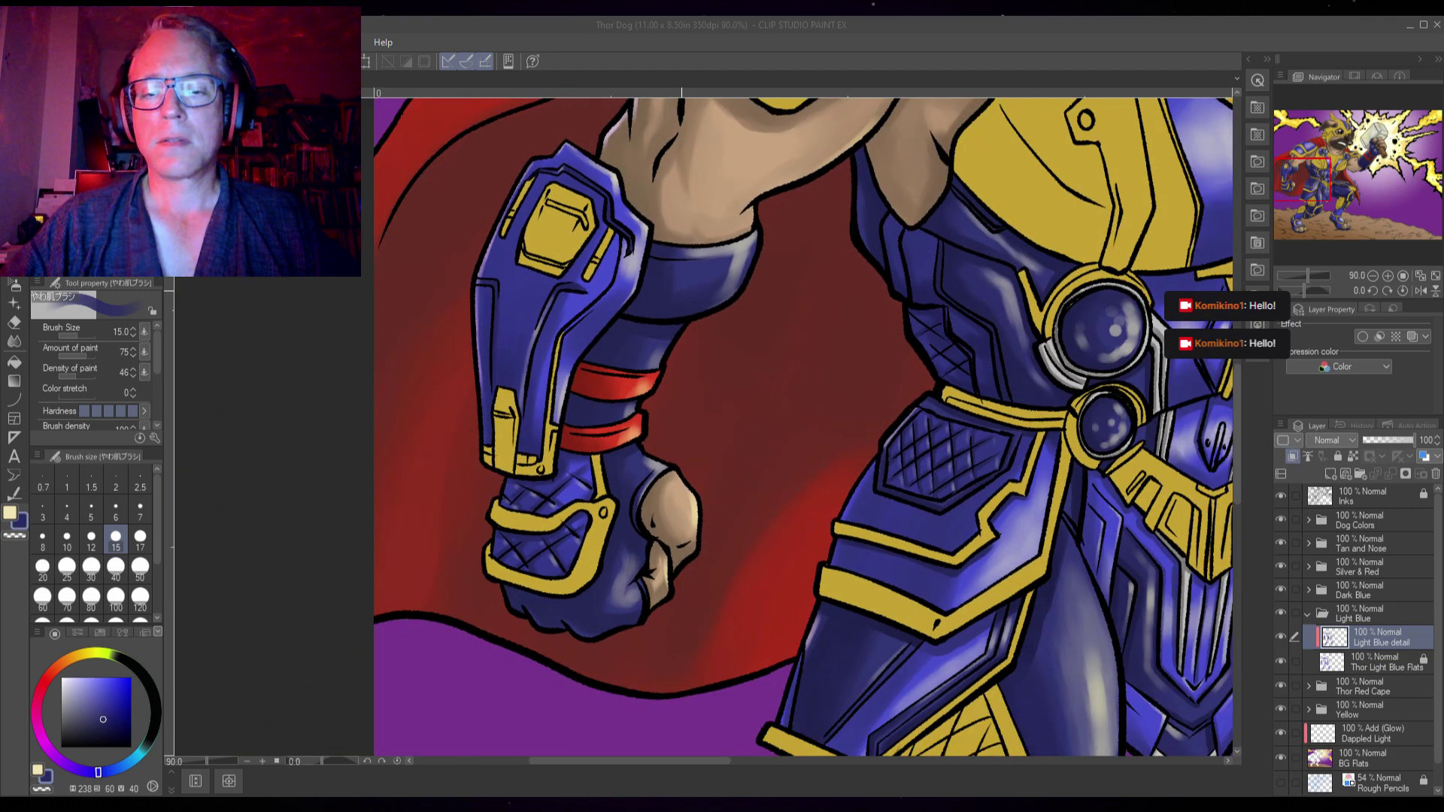
{"action": "left_click", "coordinate": [895, 406]}
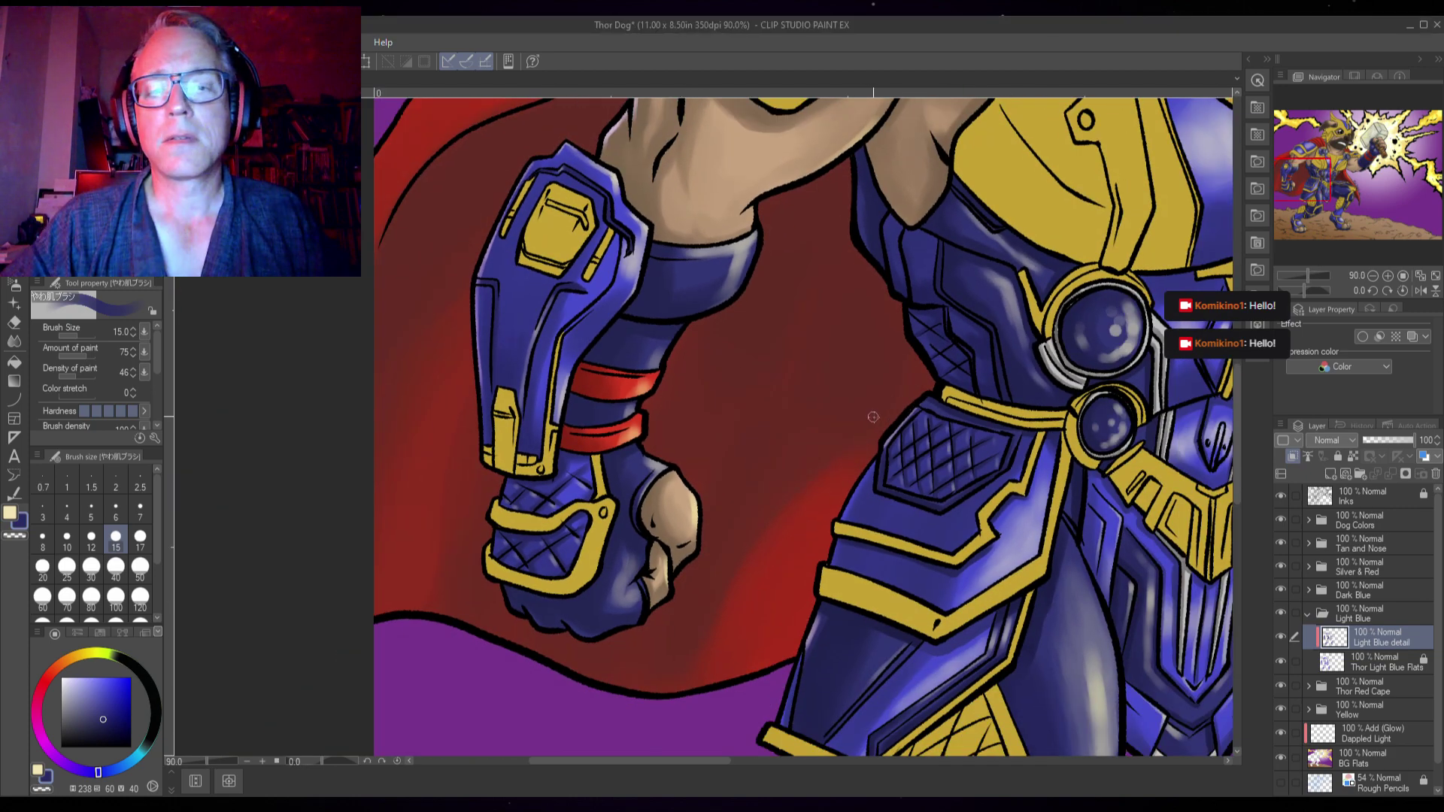
{"action": "left_click_drag", "start_coordinate": [872, 416], "coordinate": [650, 725]}
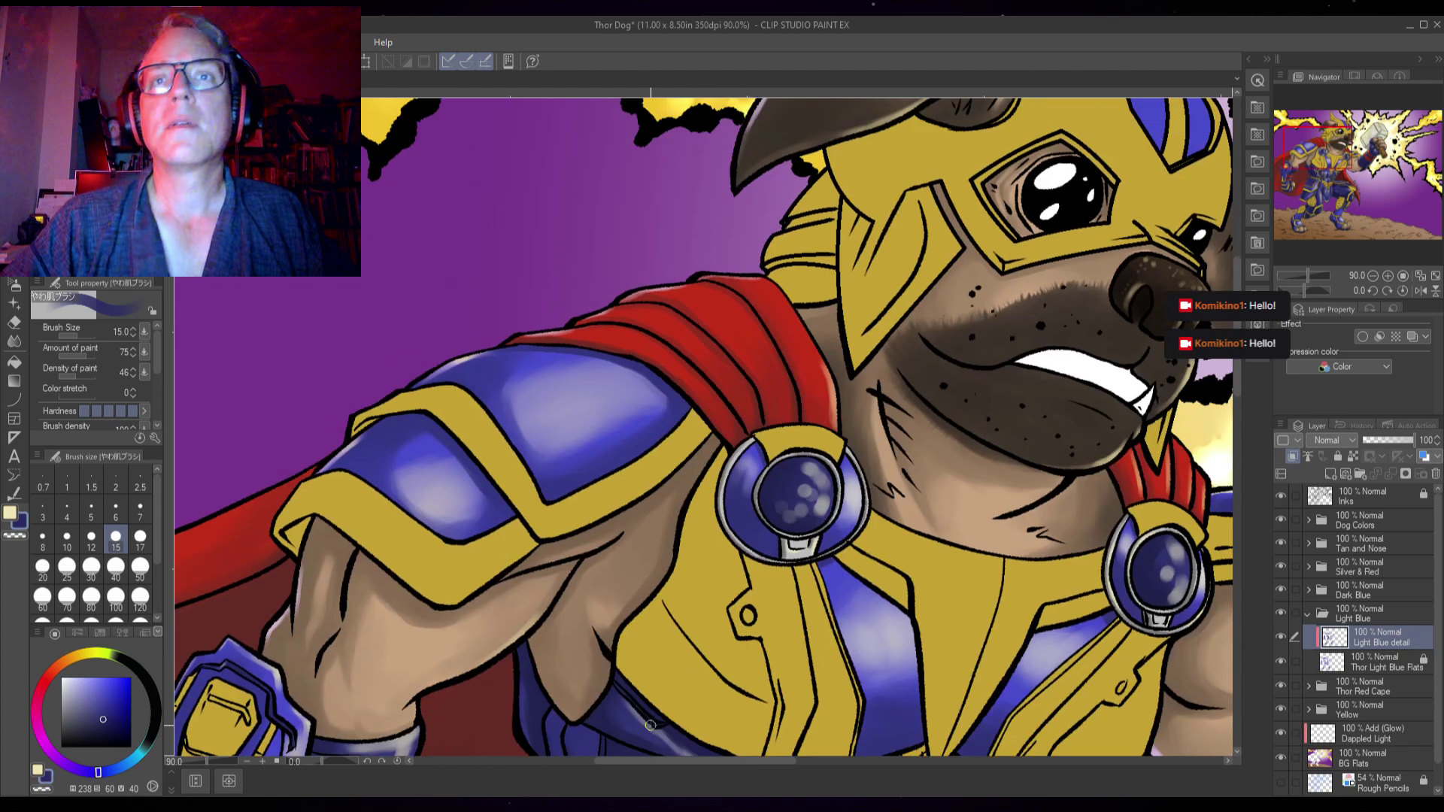
{"action": "scroll", "coordinate": [650, 725], "scroll_direction": "up", "scroll_amount": 1}
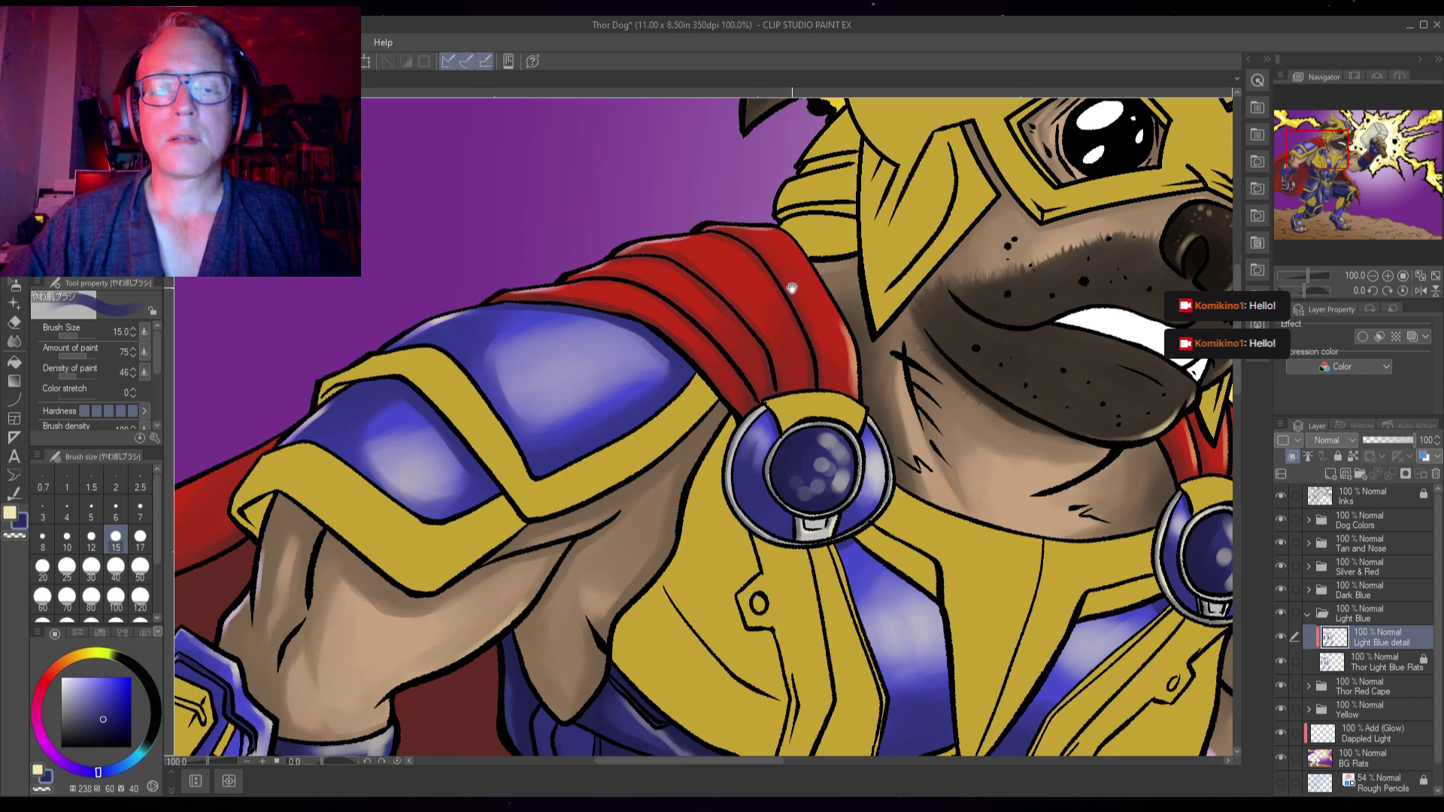
{"action": "left_click_drag", "start_coordinate": [792, 288], "coordinate": [519, 646]}
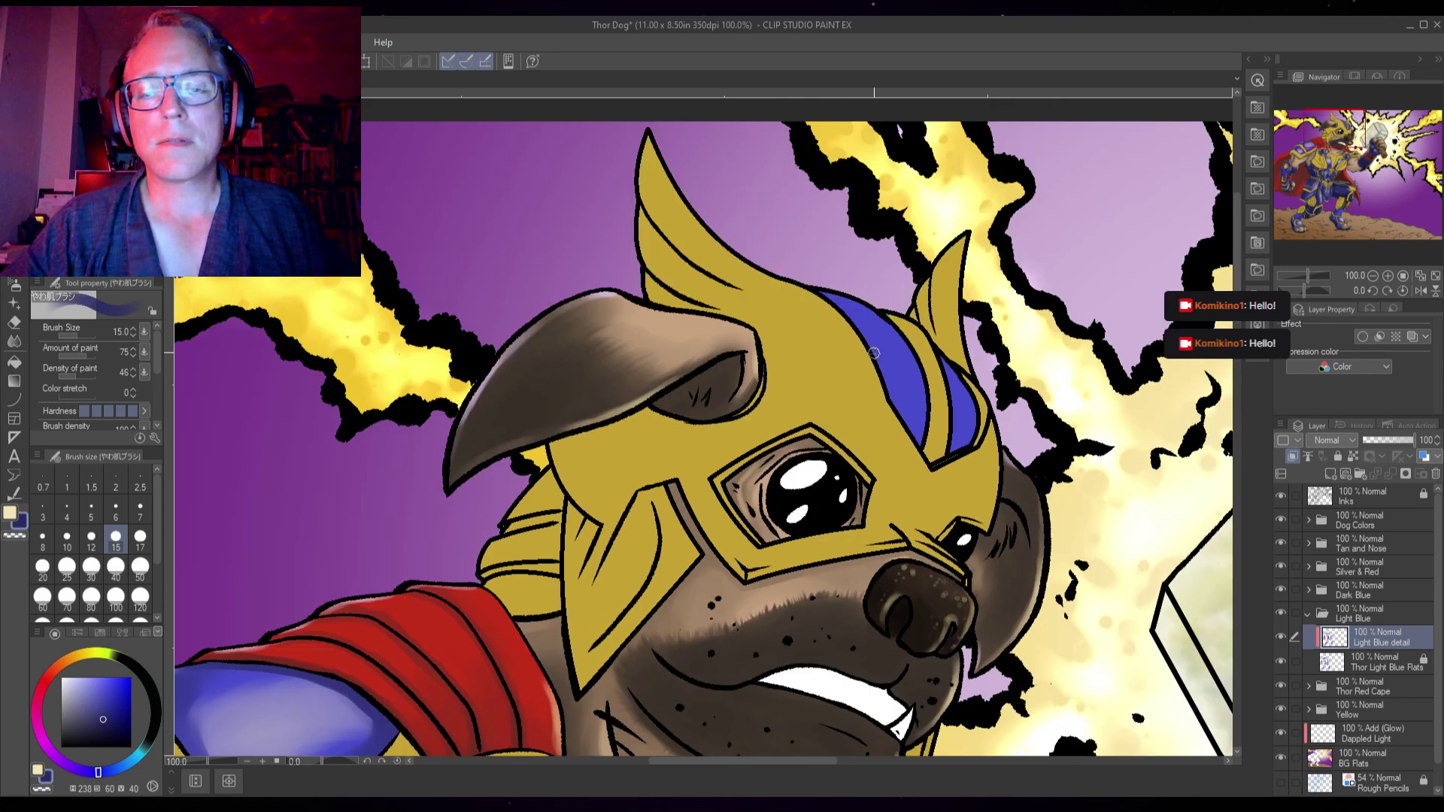
{"action": "scroll", "coordinate": [873, 352], "scroll_direction": "up", "scroll_amount": 2}
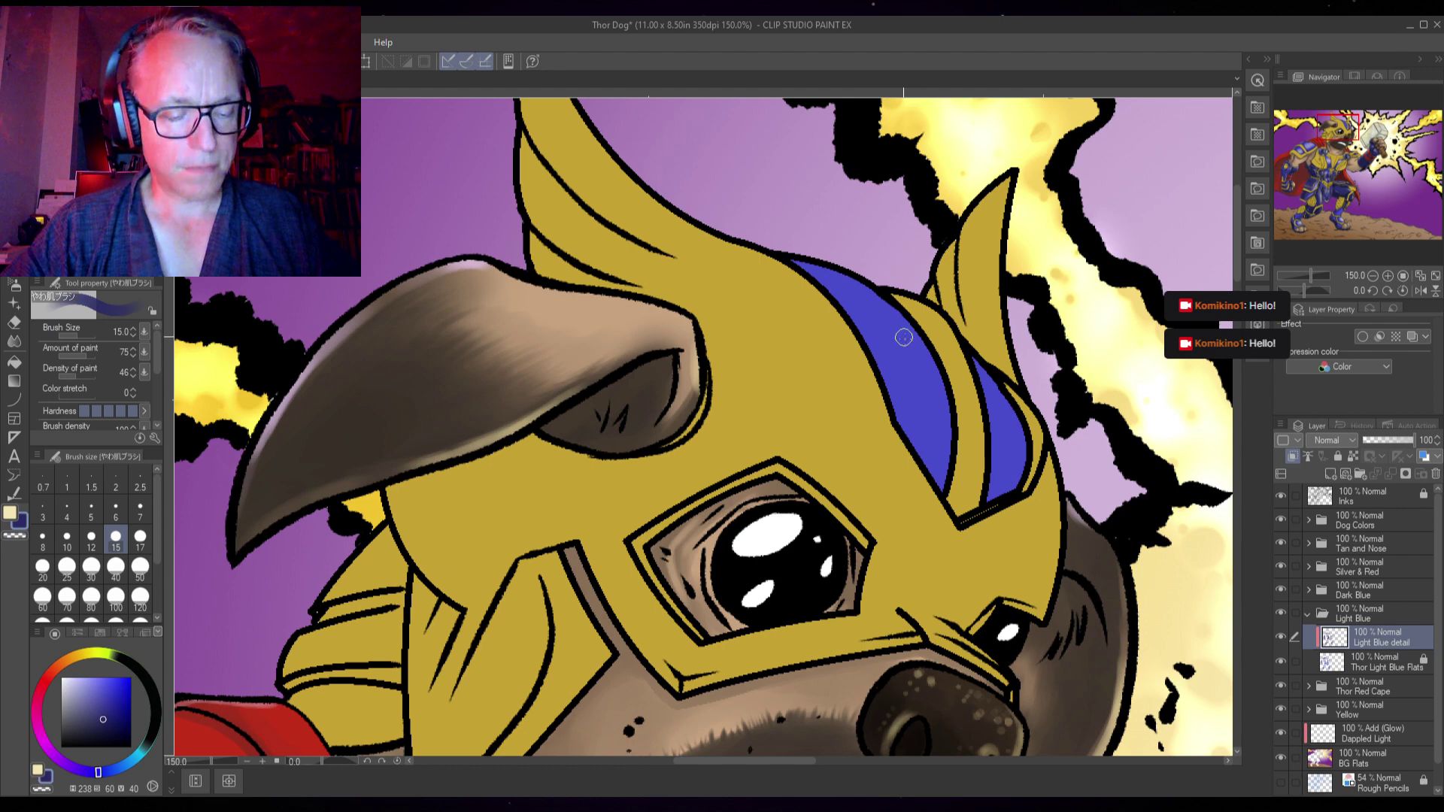
- Paint soft pale cream highlights across the middle of the helmet's two blue stripes at brush size 60
{"action": "key", "text": "x"}
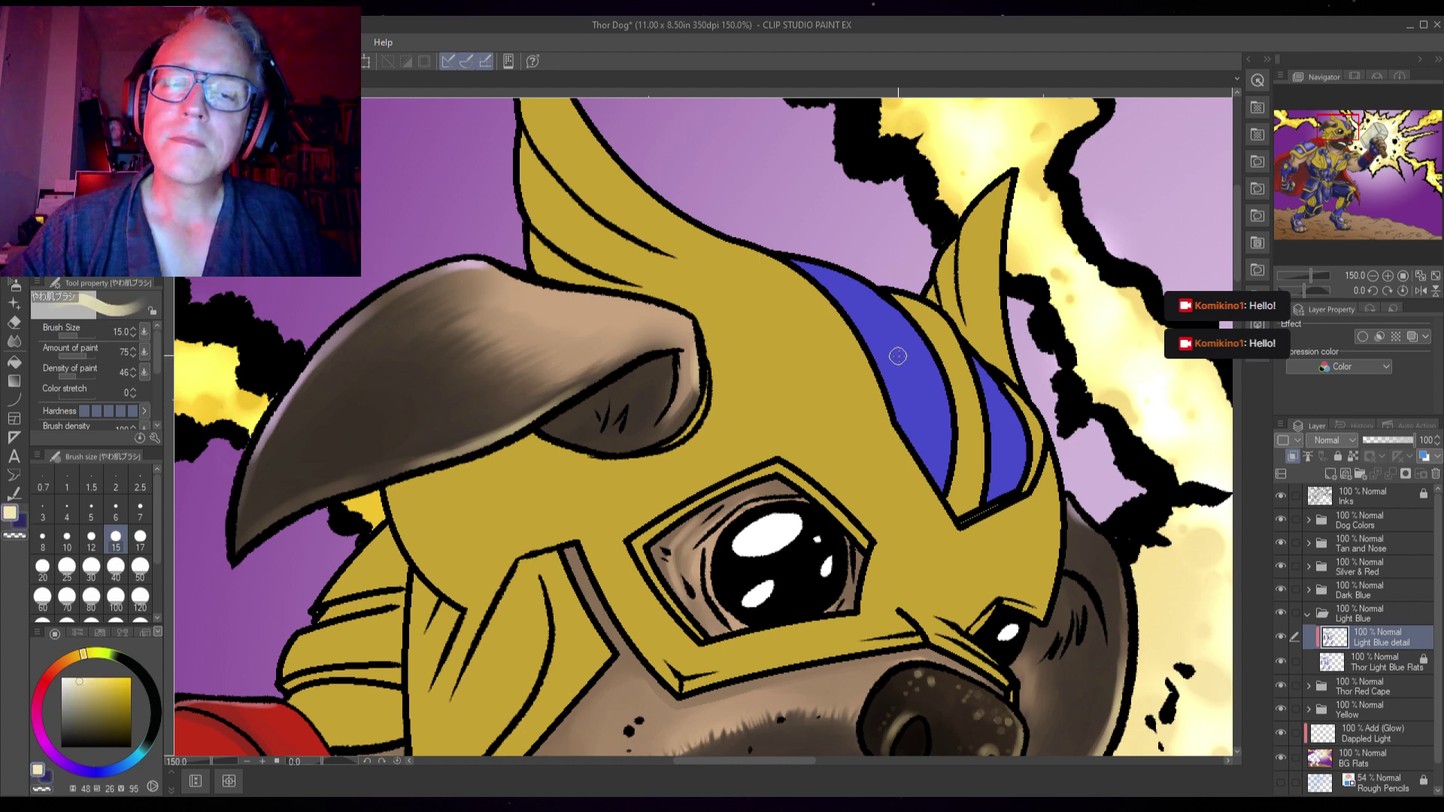
{"action": "key", "text": "bracketright"}
{"action": "key", "text": "bracketright"}
{"action": "key", "text": "bracketright"}
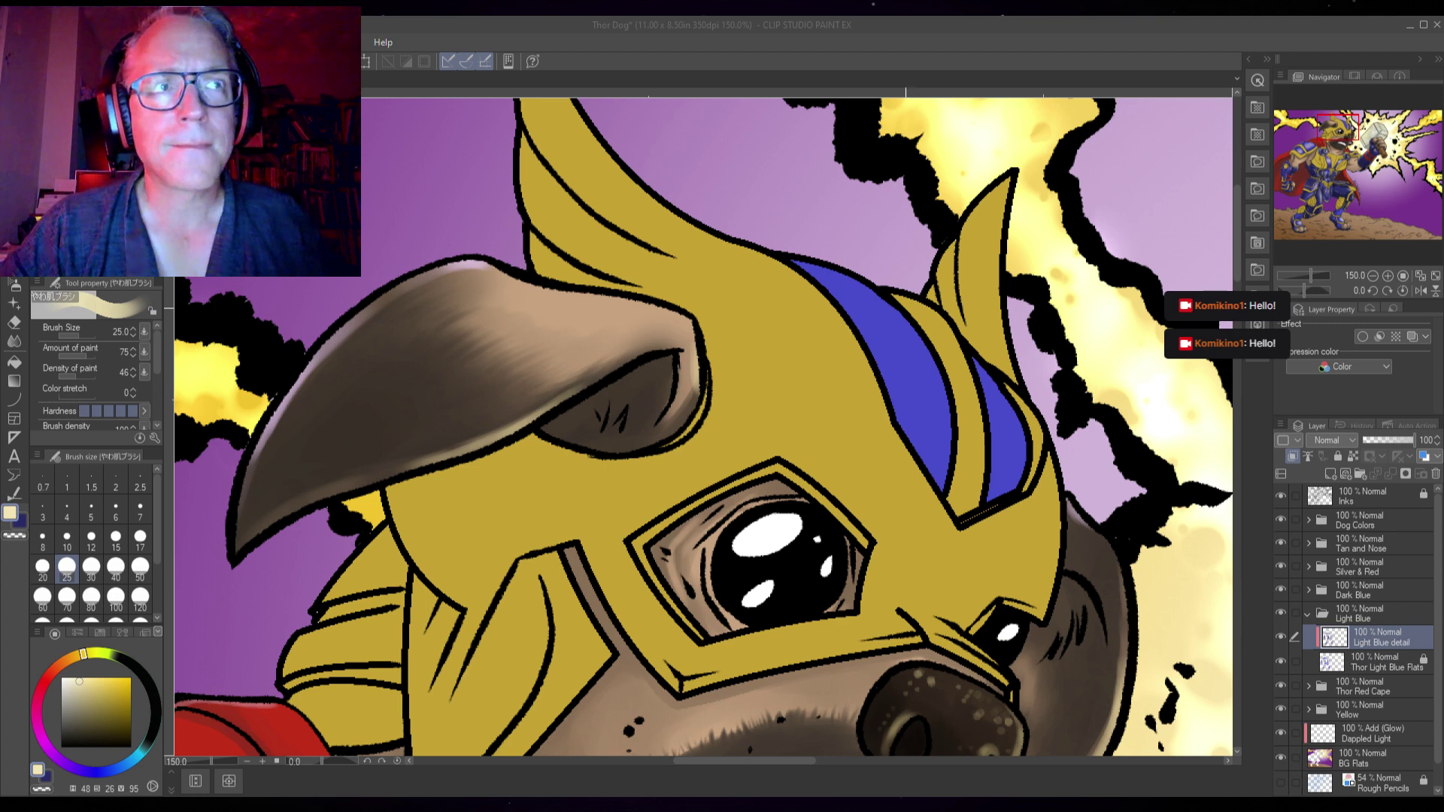
{"action": "left_click", "coordinate": [918, 367]}
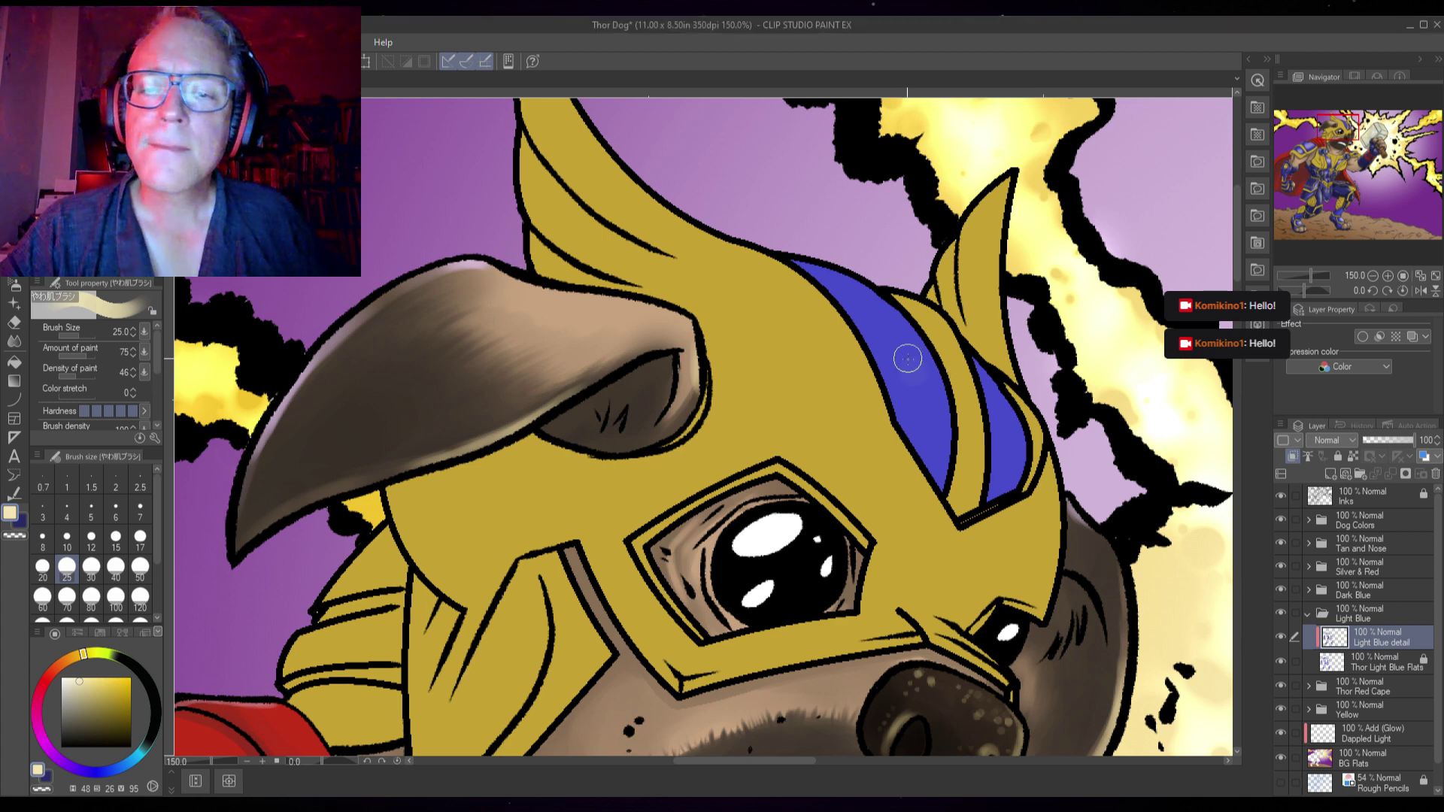
{"action": "key", "text": "bracketright"}
{"action": "key", "text": "bracketright"}
{"action": "key", "text": "bracketright"}
{"action": "key", "text": "bracketright"}
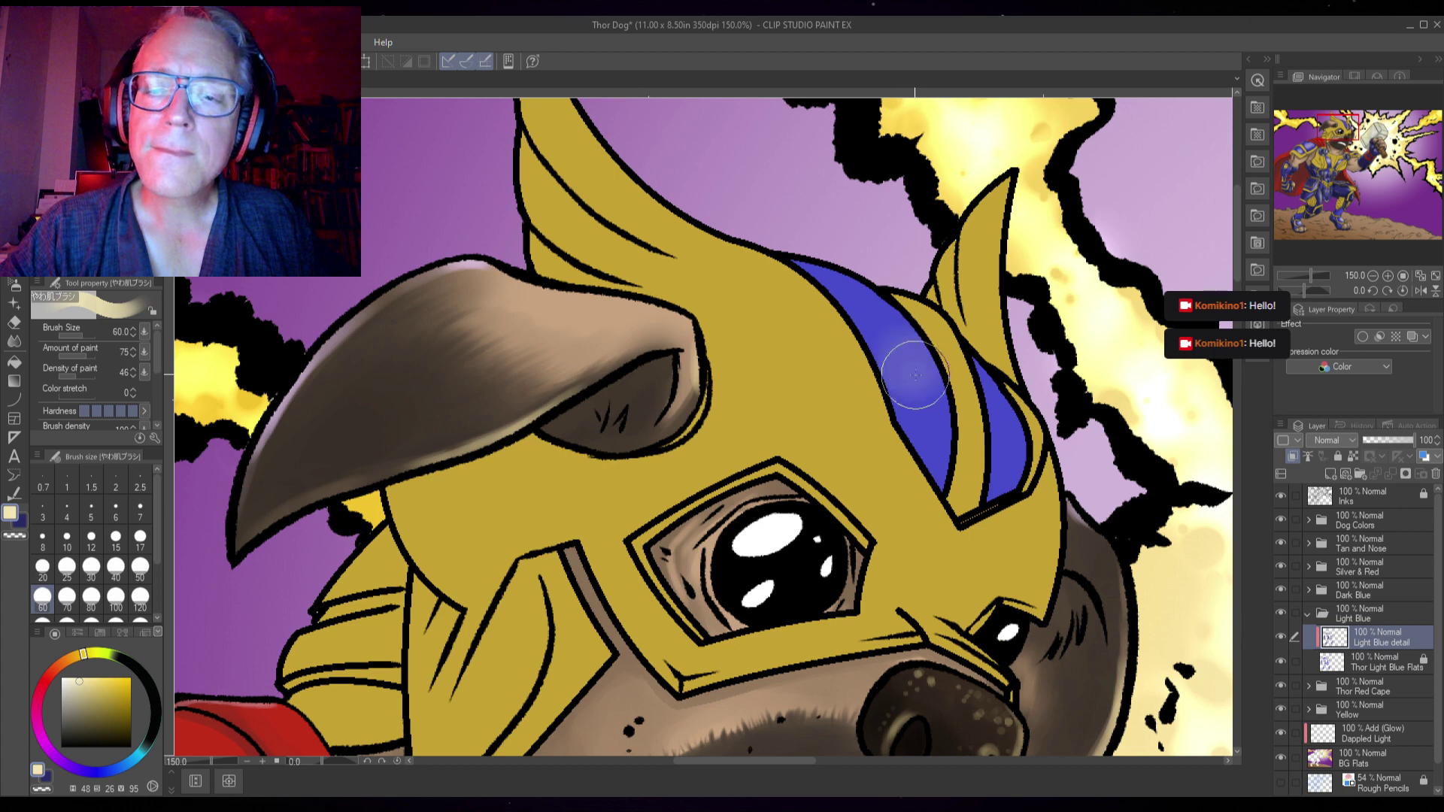
{"action": "mouse_move", "coordinate": [915, 374]}
{"action": "left_mouse_down"}
{"action": "mouse_move", "coordinate": [905, 344]}
{"action": "mouse_move", "coordinate": [931, 411]}
{"action": "mouse_move", "coordinate": [868, 326]}
{"action": "mouse_move", "coordinate": [963, 356]}
{"action": "mouse_move", "coordinate": [1000, 427]}
{"action": "mouse_move", "coordinate": [988, 395]}
{"action": "mouse_move", "coordinate": [1007, 431]}
{"action": "mouse_move", "coordinate": [991, 396]}
{"action": "mouse_move", "coordinate": [1013, 409]}
{"action": "mouse_move", "coordinate": [1008, 439]}
{"action": "left_mouse_up"}
{"action": "key", "text": "bracketleft"}
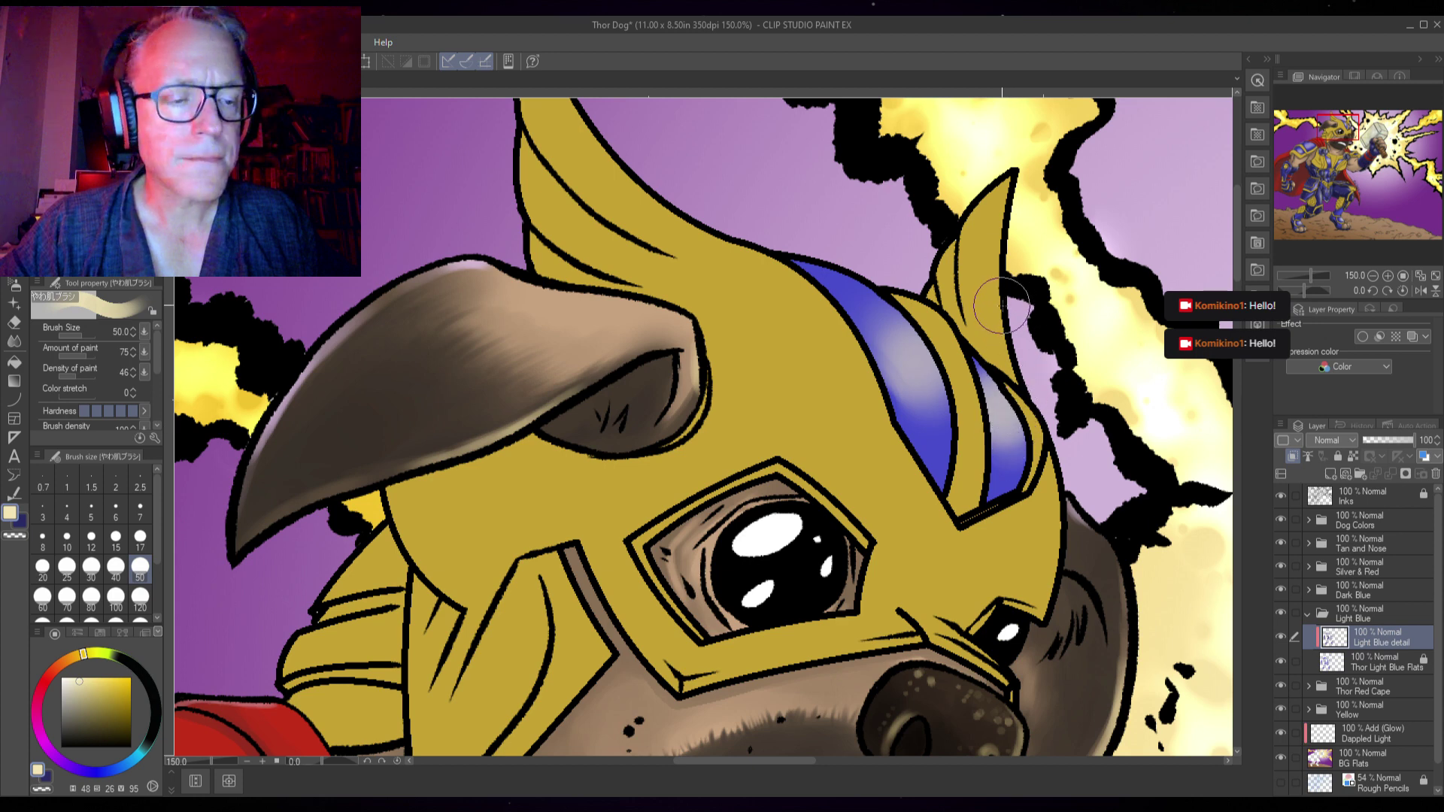
- Switch to the dark blue and softly shade the lower ends of the helmet's two blue stripes at brush size 50
{"action": "key", "text": "x"}
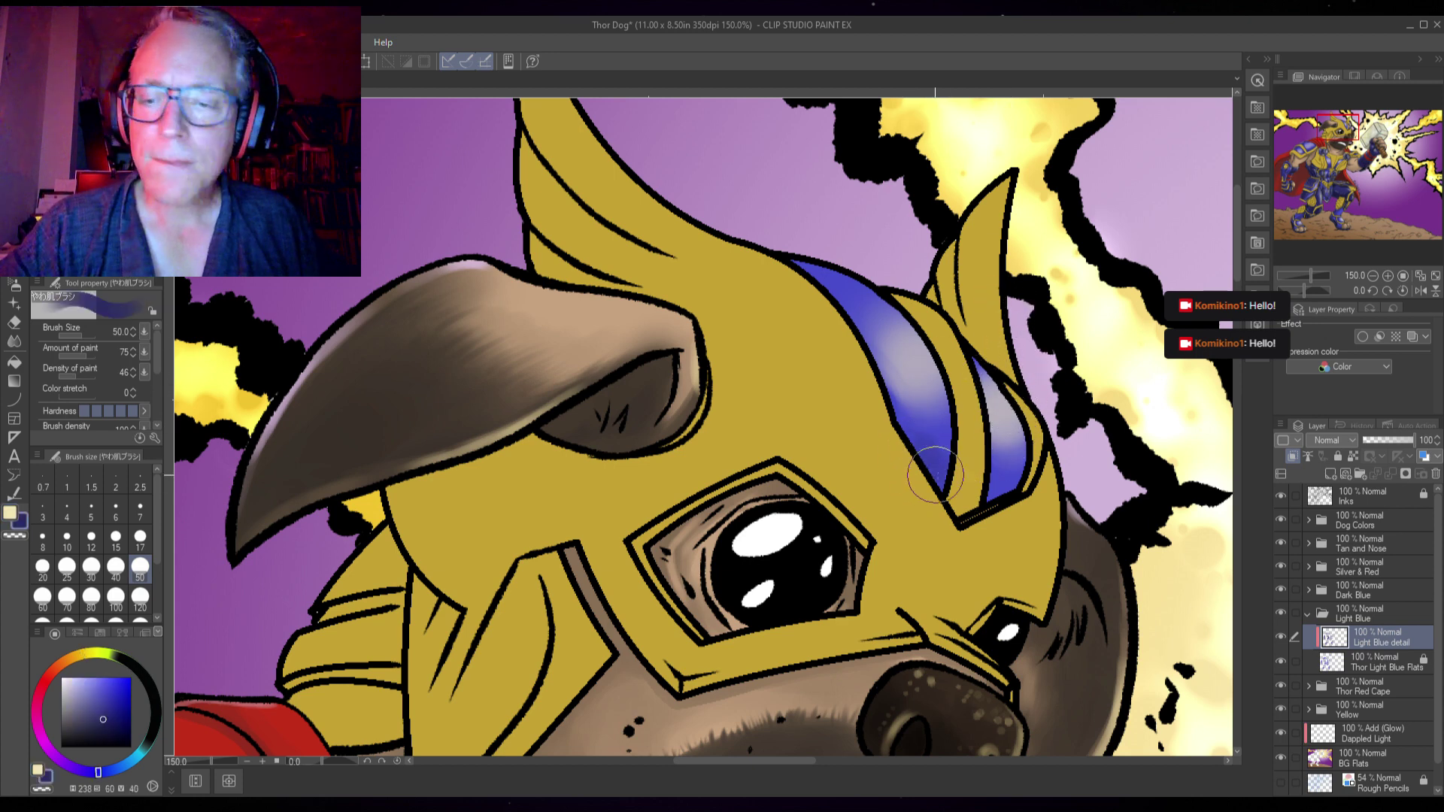
{"action": "left_click_drag", "start_coordinate": [935, 474], "coordinate": [918, 463]}
{"action": "mouse_move", "coordinate": [1009, 487]}
{"action": "left_mouse_down"}
{"action": "mouse_move", "coordinate": [1065, 446]}
{"action": "mouse_move", "coordinate": [1063, 404]}
{"action": "mouse_move", "coordinate": [1005, 510]}
{"action": "mouse_move", "coordinate": [1052, 446]}
{"action": "mouse_move", "coordinate": [1037, 478]}
{"action": "mouse_move", "coordinate": [1044, 464]}
{"action": "mouse_move", "coordinate": [1050, 406]}
{"action": "mouse_move", "coordinate": [1028, 491]}
{"action": "mouse_move", "coordinate": [1048, 447]}
{"action": "mouse_move", "coordinate": [985, 508]}
{"action": "left_mouse_up"}
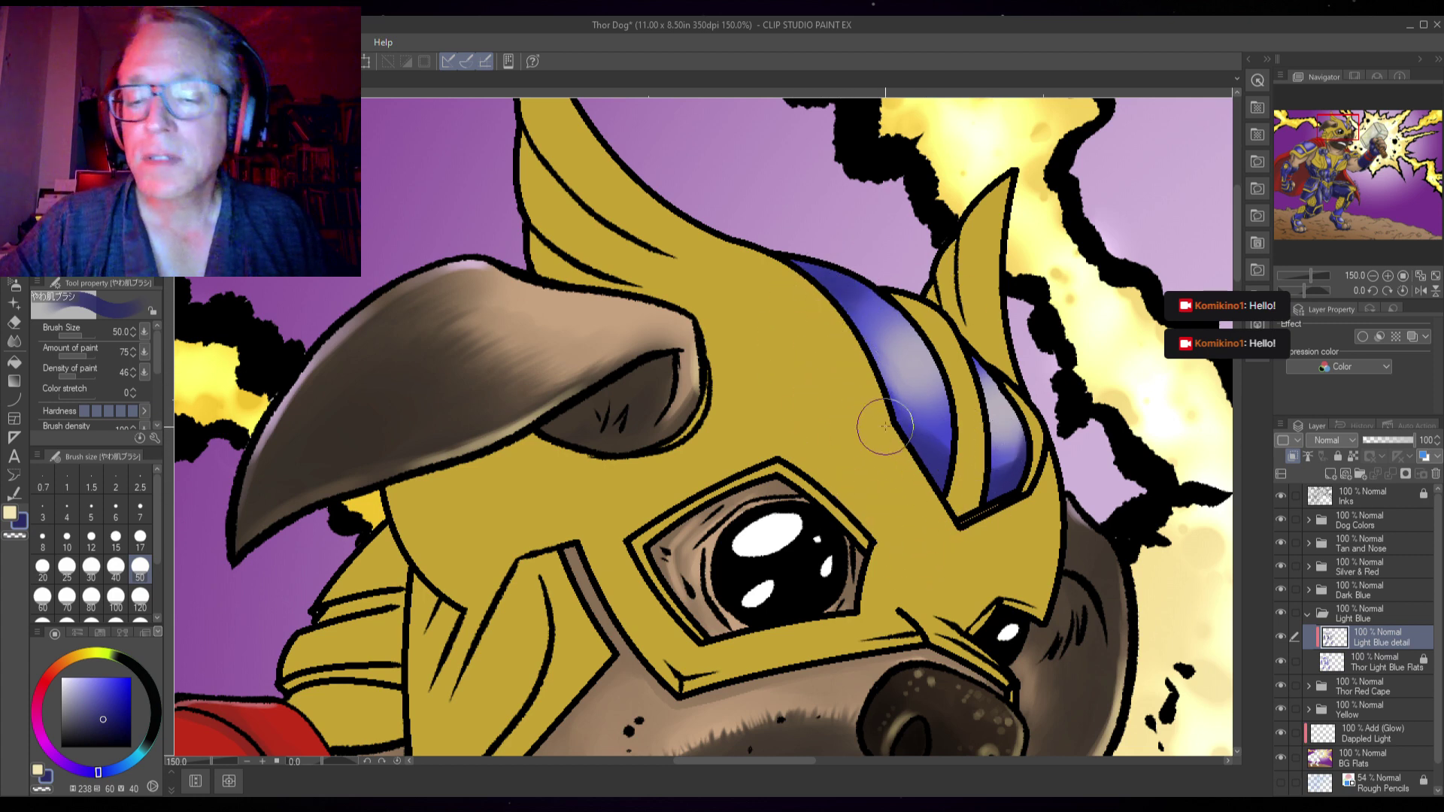
- Sample pale purple from the background and paint a thin rim light along the larger helmet stripe's upper edge at brush size 17
{"action": "scroll", "coordinate": [1056, 306], "scroll_direction": "up", "scroll_amount": 1}
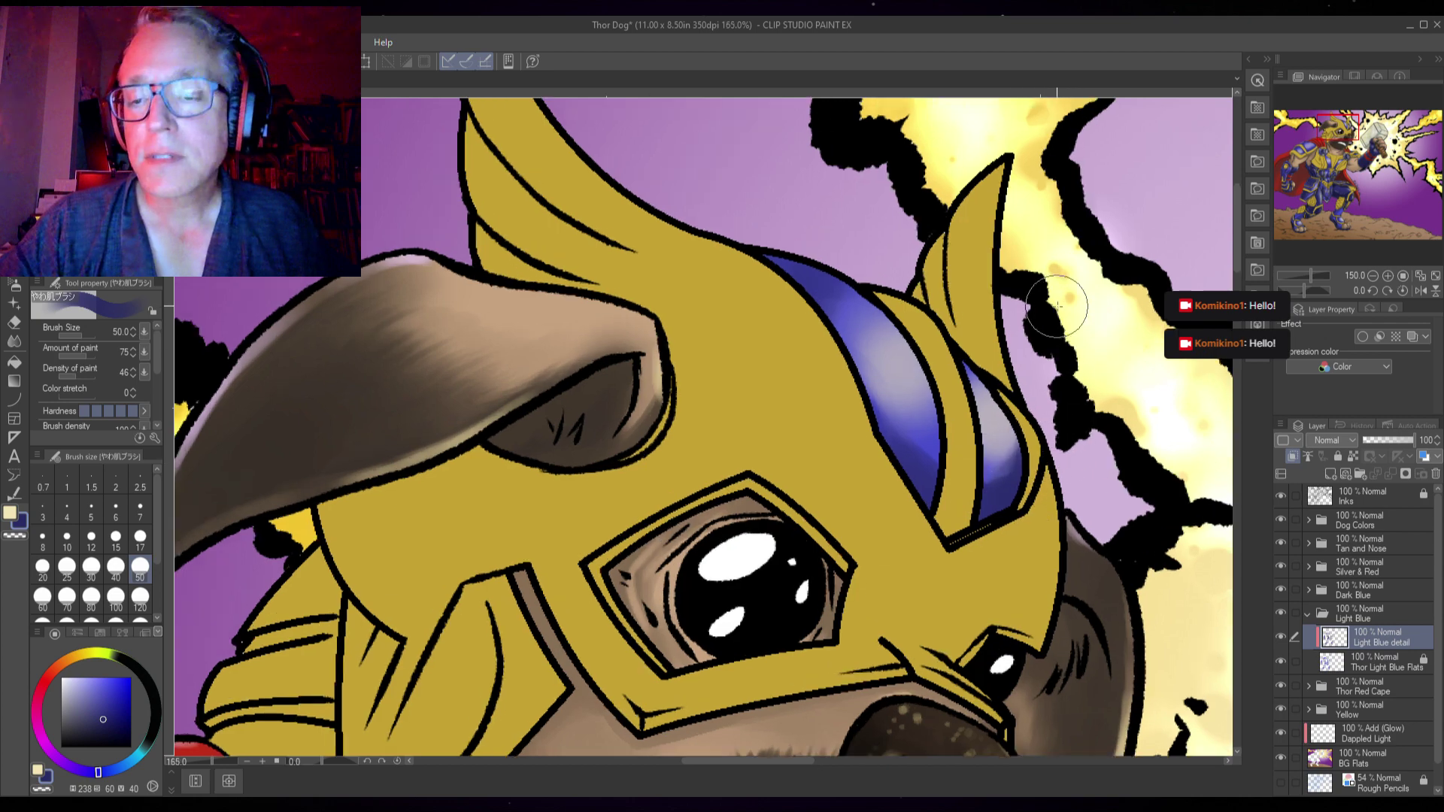
{"action": "scroll", "coordinate": [1056, 307], "scroll_direction": "up", "scroll_amount": 2}
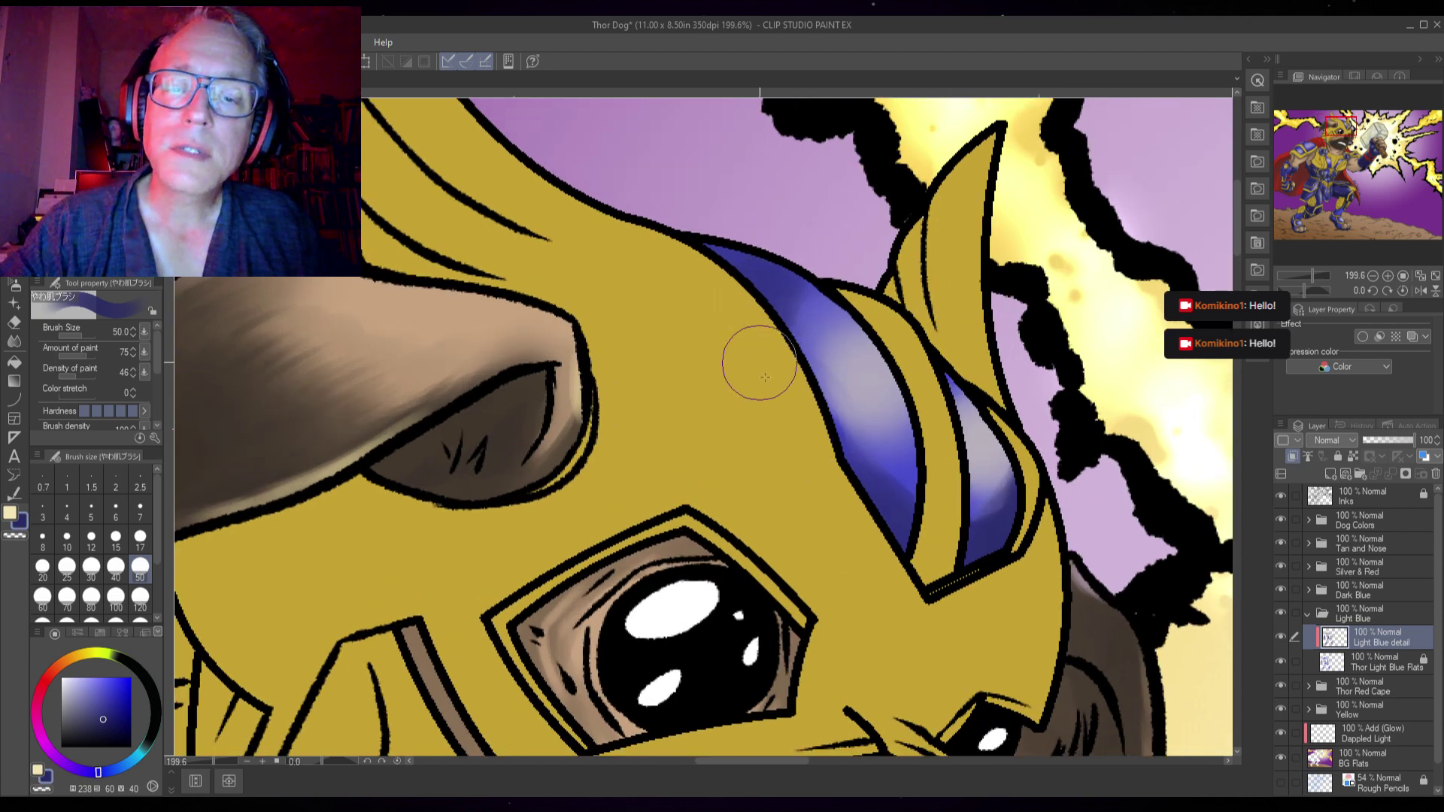
{"action": "left_click", "coordinate": [845, 238], "text": "alt"}
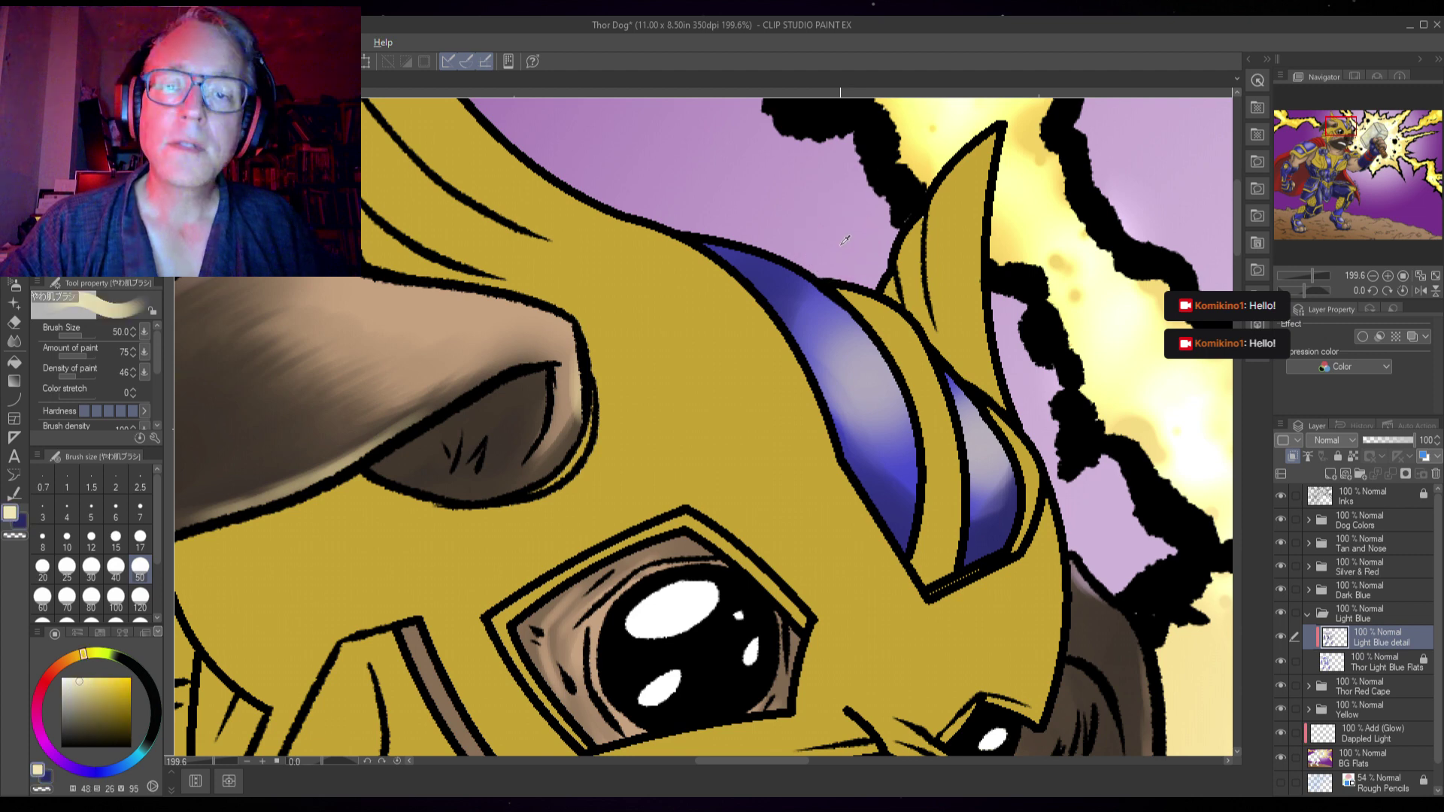
{"action": "left_click", "coordinate": [844, 239], "text": "alt"}
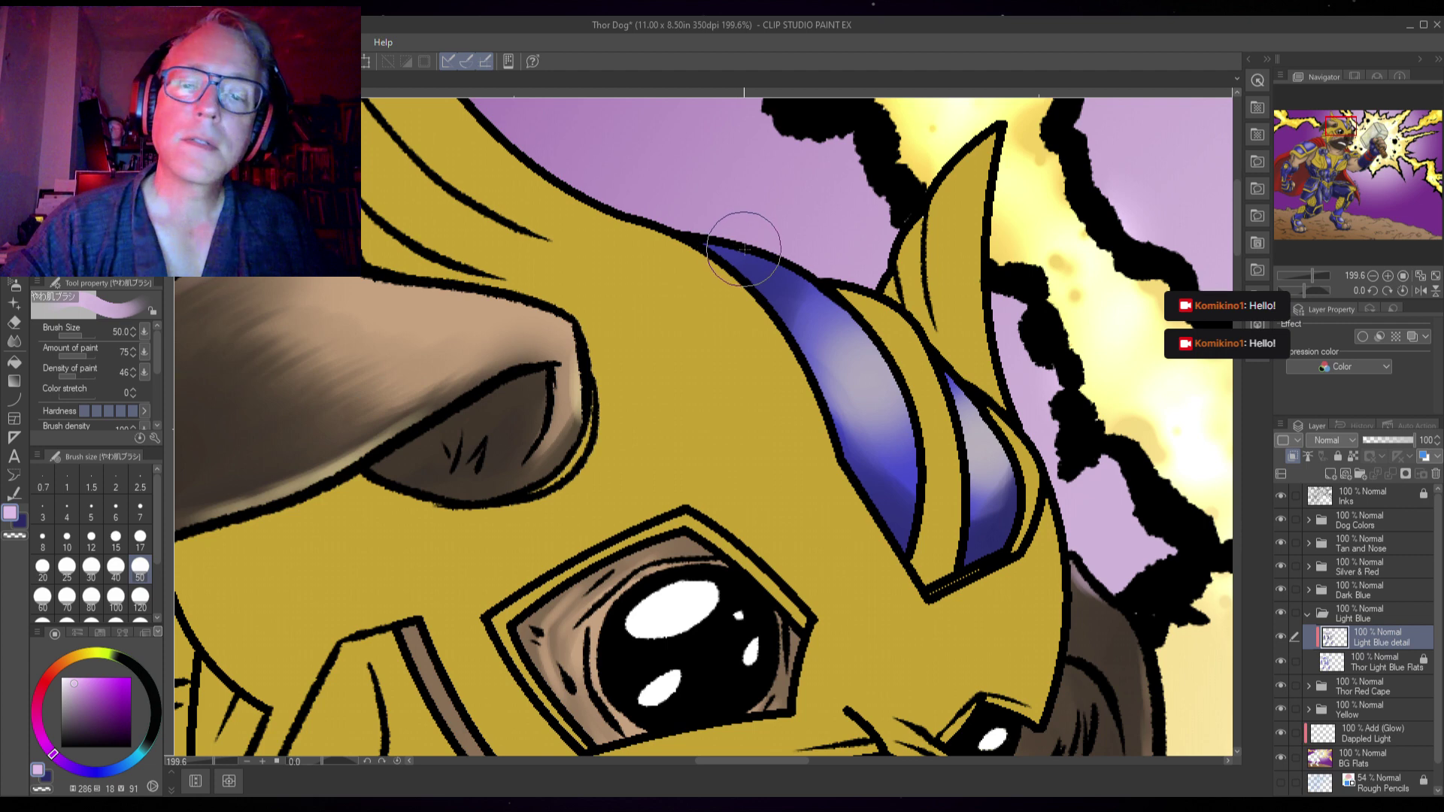
{"action": "key", "text": "bracketleft"}
{"action": "key", "text": "bracketleft"}
{"action": "key", "text": "bracketleft"}
{"action": "key", "text": "bracketleft"}
{"action": "key", "text": "bracketleft"}
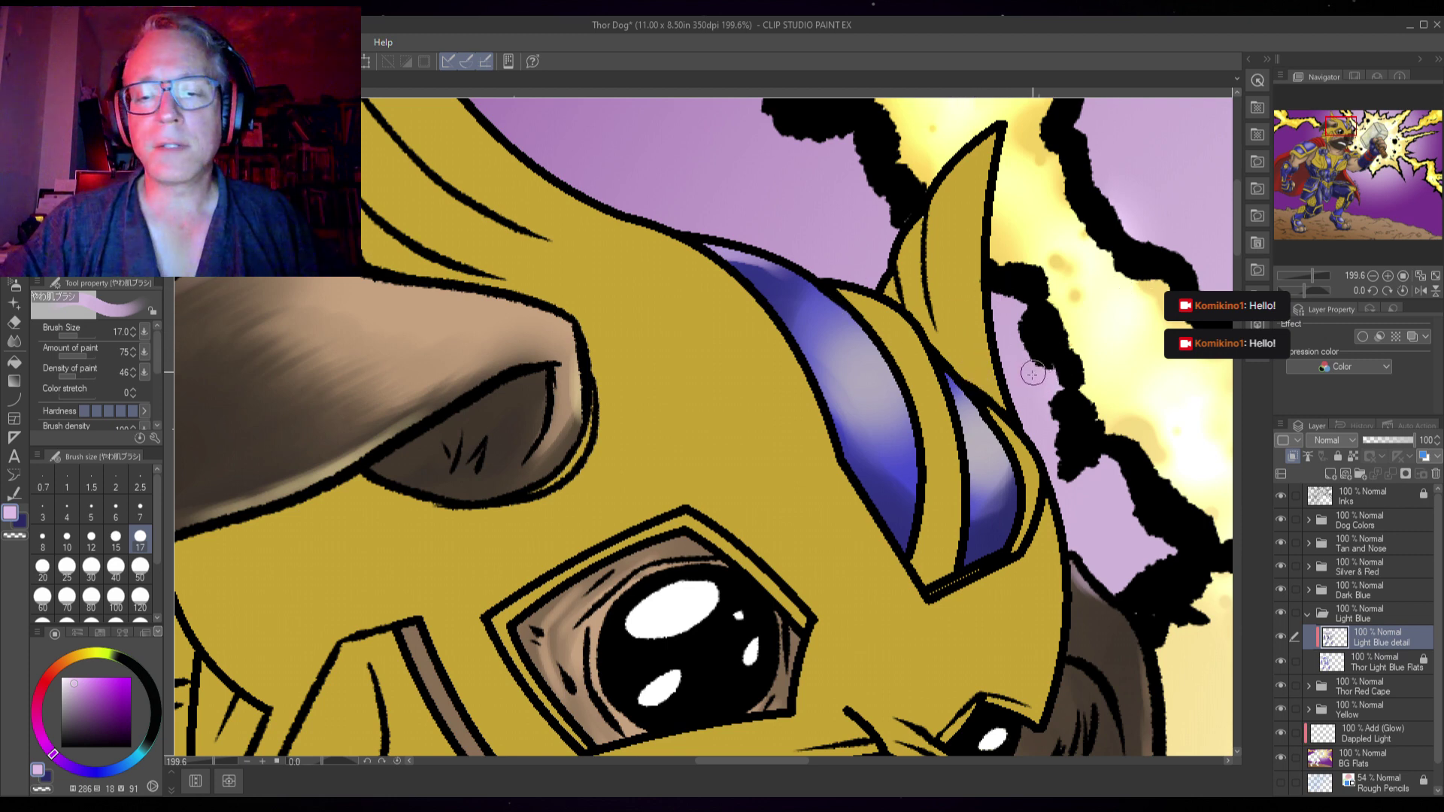
- Pick a paler cream and dab glossy highlight spots down the middle of the larger helmet stripe, reducing the brush size from 17 to 8
{"action": "left_click", "coordinate": [93, 660]}
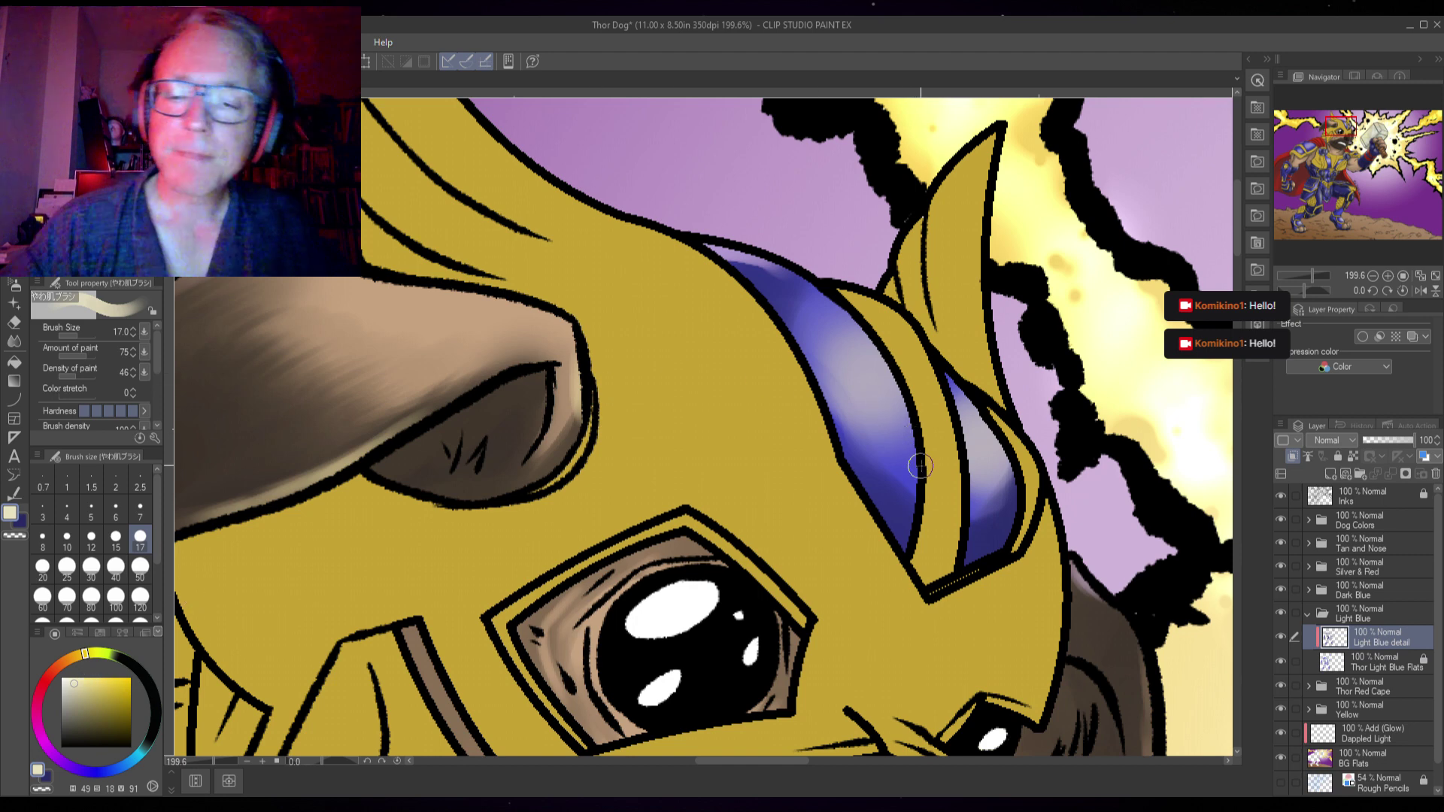
{"action": "left_click", "coordinate": [877, 403]}
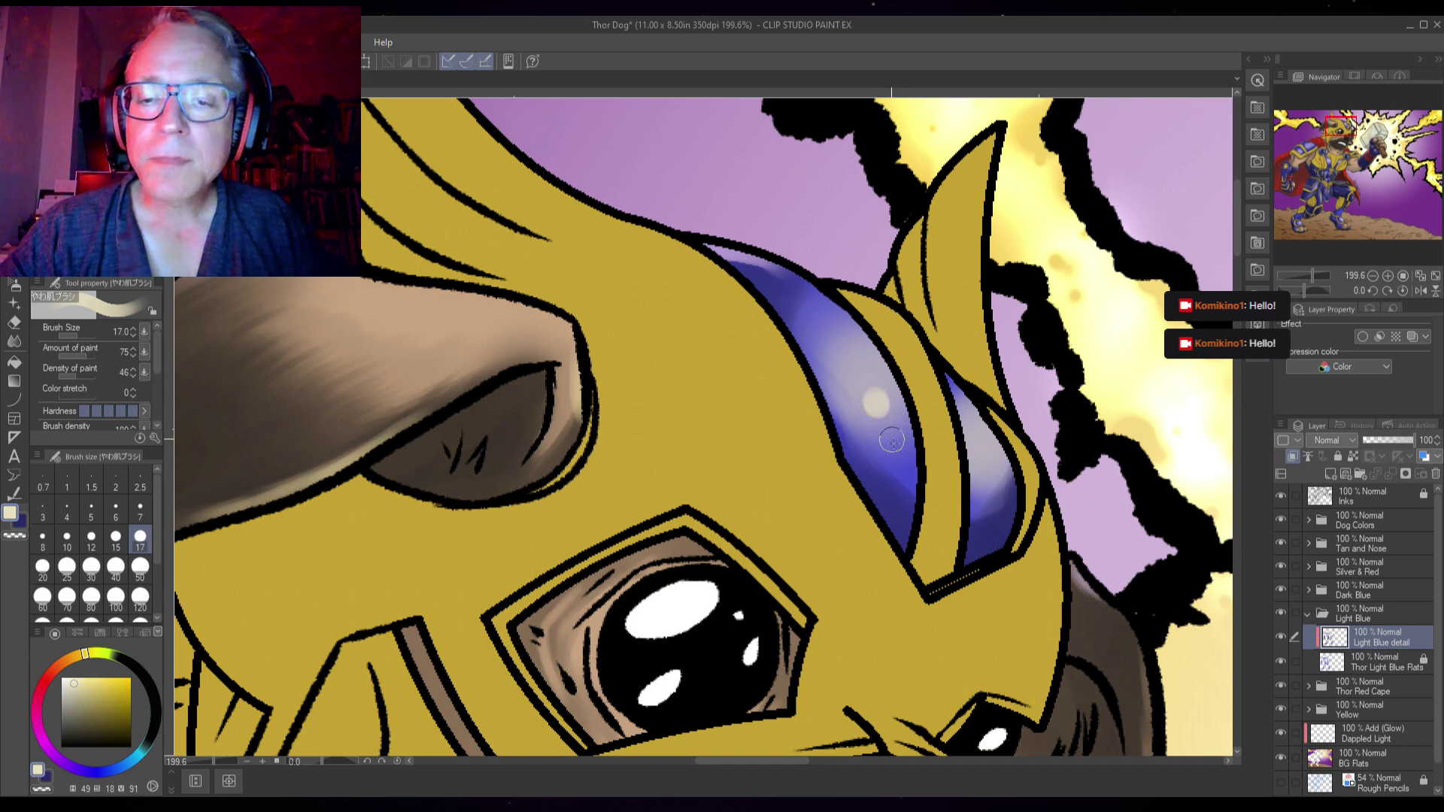
{"action": "mouse_move", "coordinate": [878, 400]}
{"action": "left_mouse_down"}
{"action": "mouse_move", "coordinate": [889, 449]}
{"action": "mouse_move", "coordinate": [933, 439]}
{"action": "mouse_move", "coordinate": [904, 392]}
{"action": "mouse_move", "coordinate": [891, 445]}
{"action": "mouse_move", "coordinate": [895, 392]}
{"action": "mouse_move", "coordinate": [849, 343]}
{"action": "left_mouse_up"}
{"action": "key", "text": "bracketleft"}
{"action": "key", "text": "bracketleft"}
{"action": "key", "text": "bracketleft"}
{"action": "key", "text": "bracketleft"}
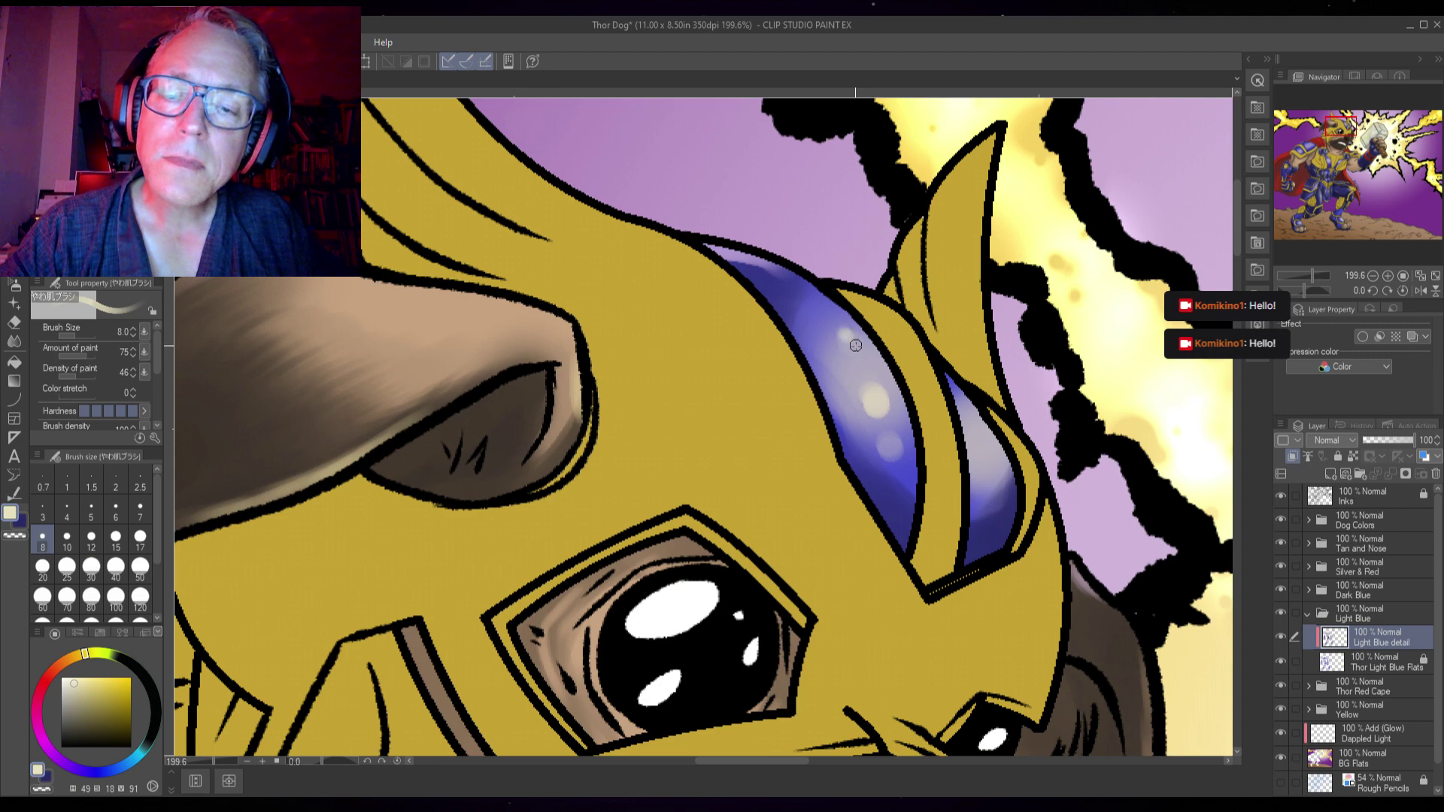
- Set the brush size to 15 and dab pale cream highlight spots on the smaller helmet stripe
{"action": "key", "text": "bracketright"}
{"action": "key", "text": "bracketright"}
{"action": "key", "text": "bracketright"}
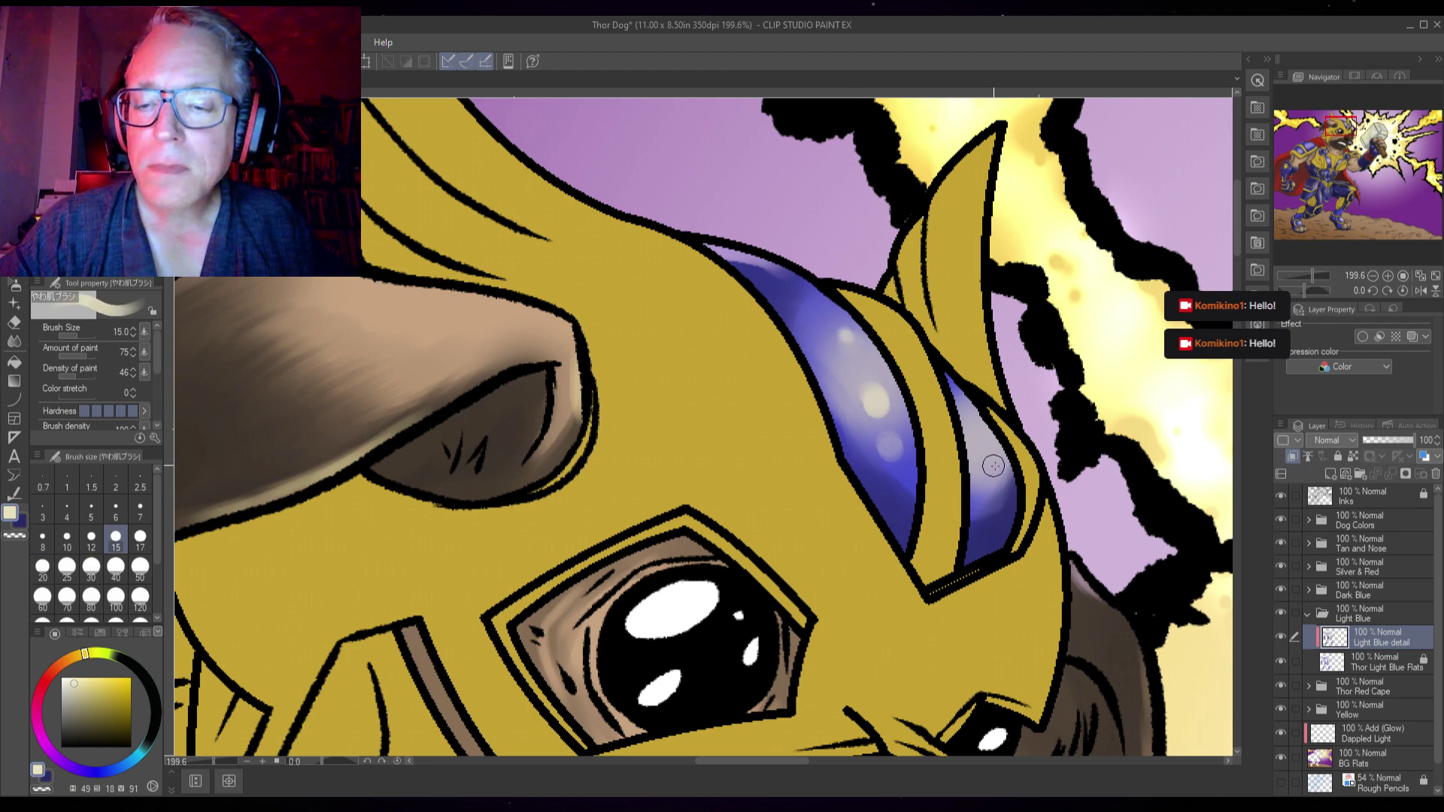
{"action": "left_click_drag", "start_coordinate": [993, 466], "coordinate": [997, 493]}
- Review the whole figure from the helmet to the boots, checking the finished shading and highlights on the light blue costume parts
{"action": "scroll", "coordinate": [1121, 528], "scroll_direction": "down", "scroll_amount": 5}
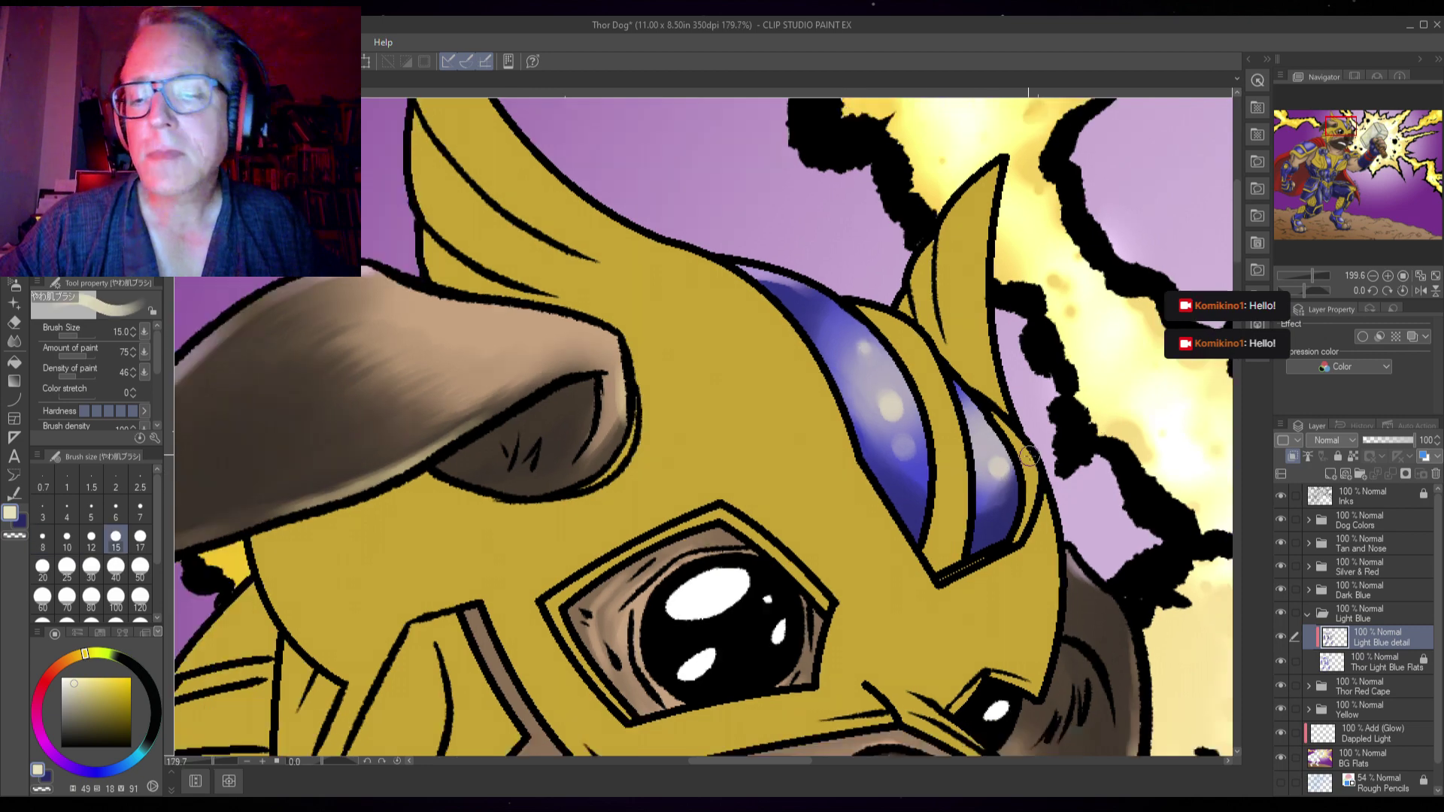
{"action": "scroll", "coordinate": [1120, 528], "scroll_direction": "down", "scroll_amount": 4}
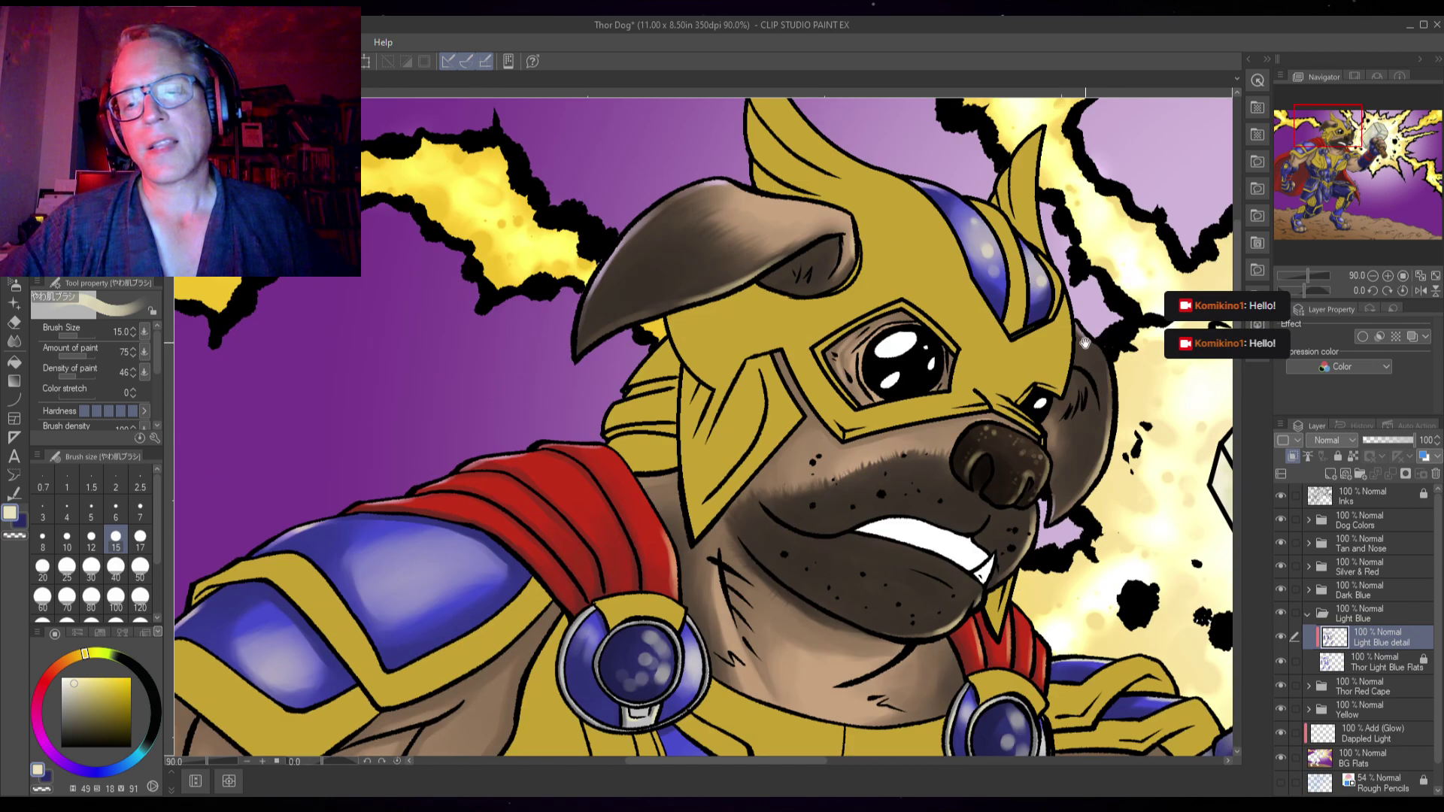
{"action": "scroll", "coordinate": [1085, 388], "scroll_direction": "down", "scroll_amount": 4}
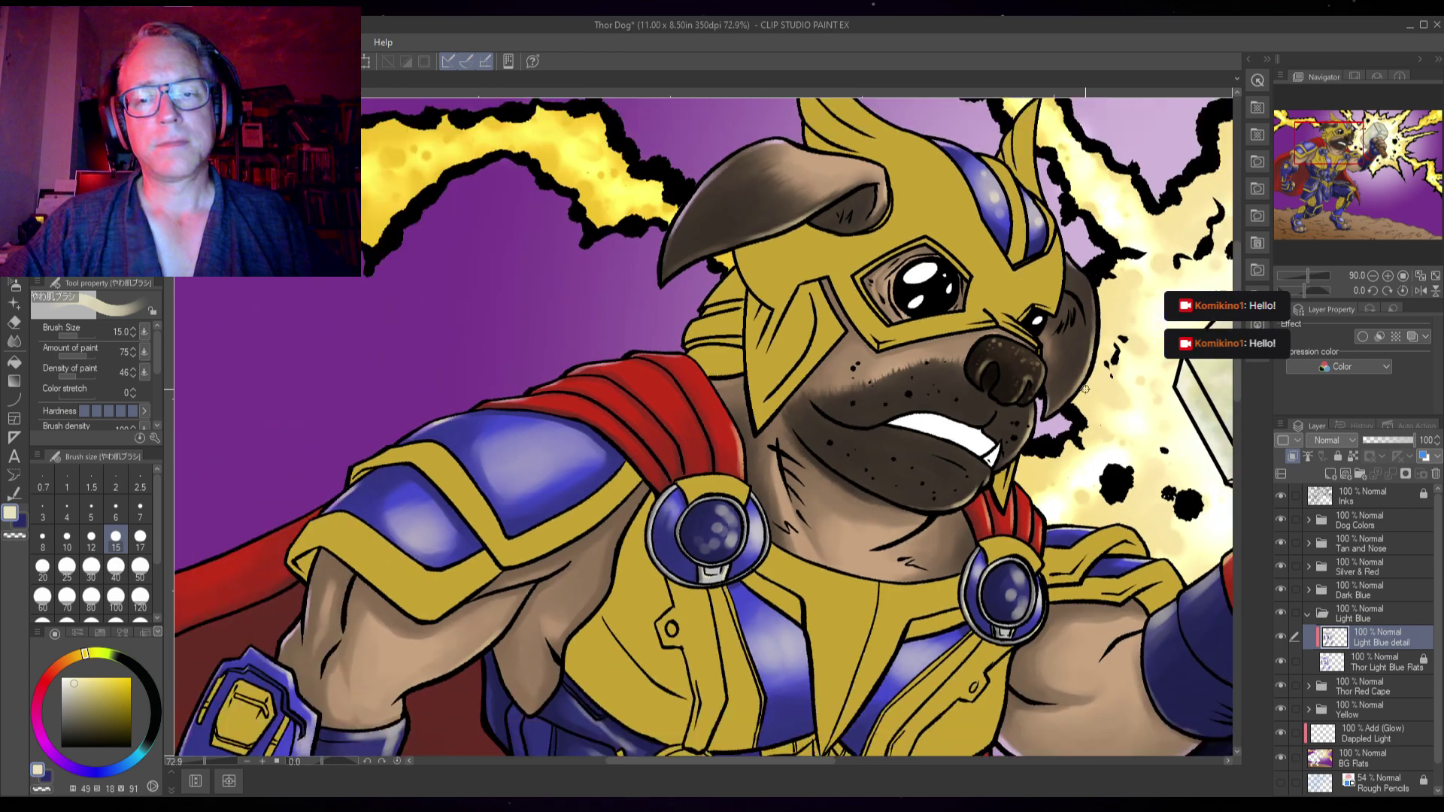
{"action": "scroll", "coordinate": [911, 363], "scroll_direction": "up", "scroll_amount": 2}
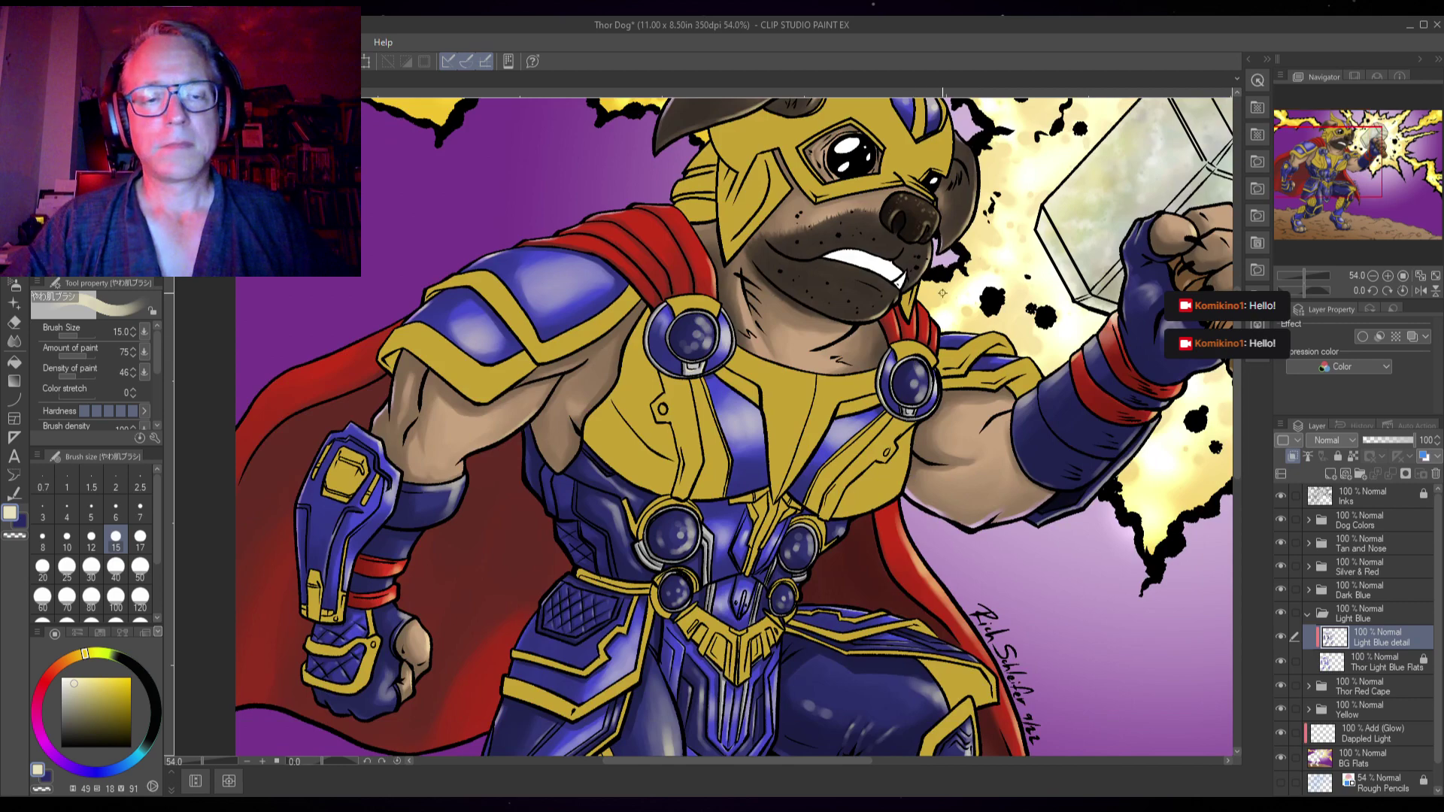
{"action": "scroll", "coordinate": [911, 363], "scroll_direction": "down", "scroll_amount": 3}
{"action": "left_click_drag", "start_coordinate": [997, 463], "coordinate": [840, 487]}
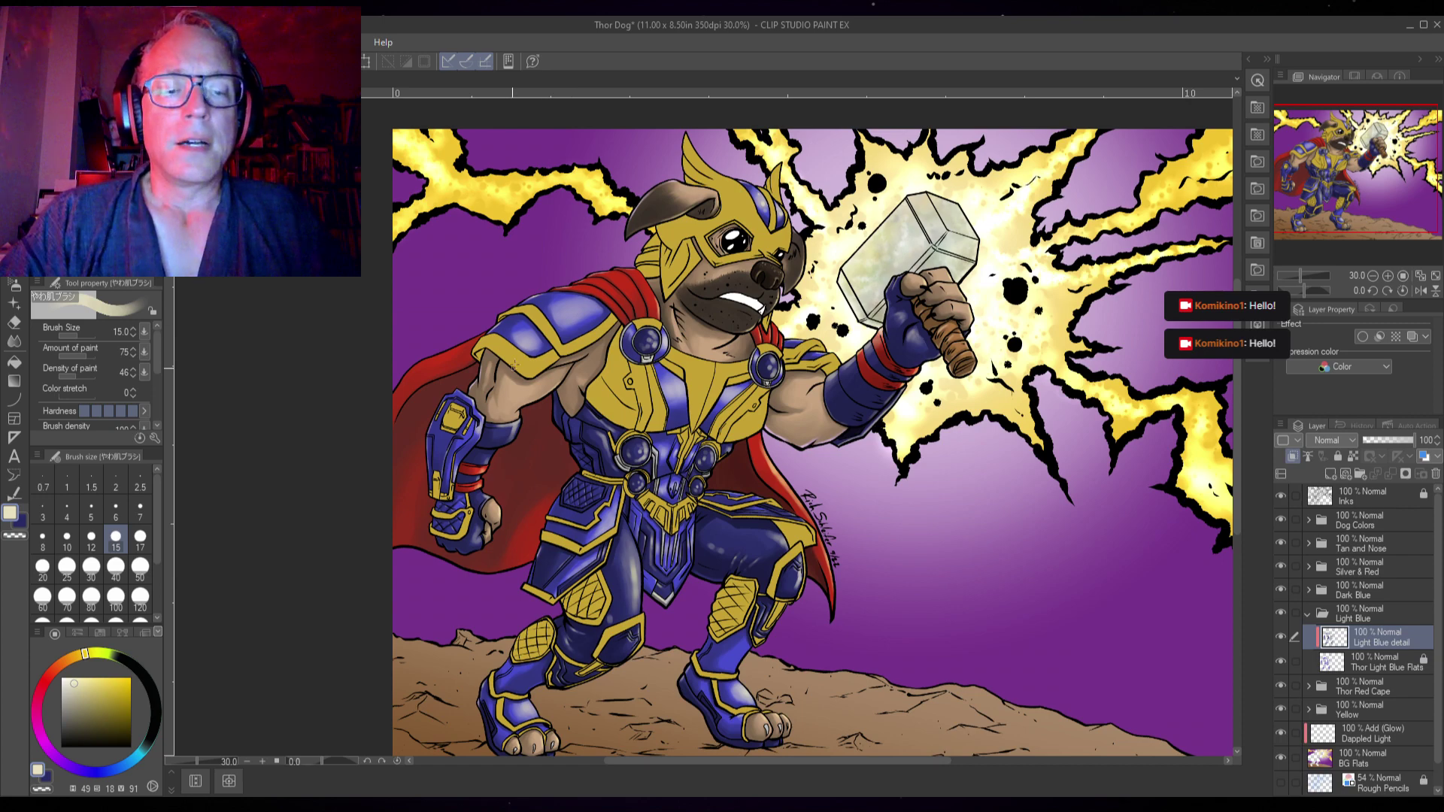
{"action": "scroll", "coordinate": [531, 331], "scroll_direction": "up", "scroll_amount": 1}
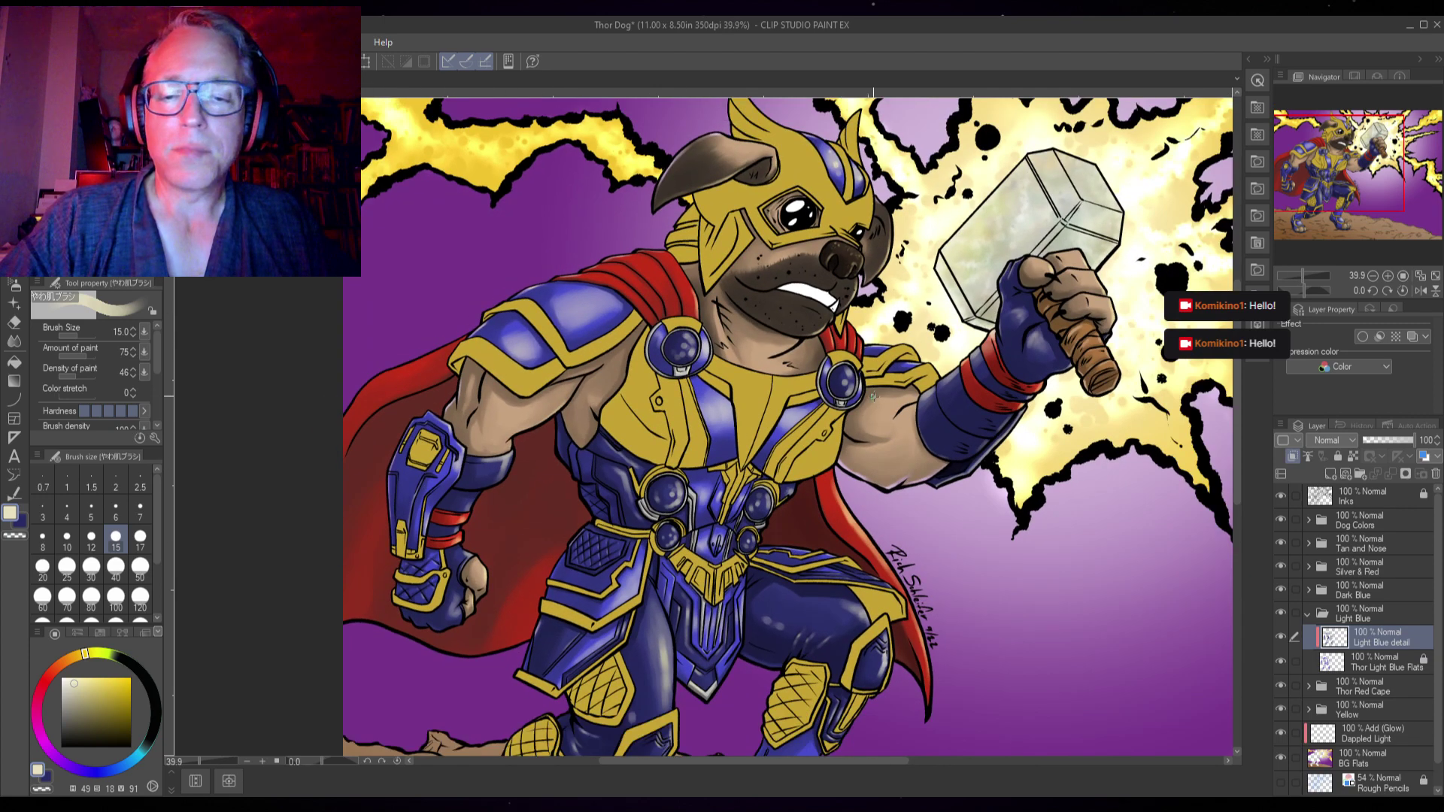
{"action": "scroll", "coordinate": [873, 396], "scroll_direction": "up", "scroll_amount": 2}
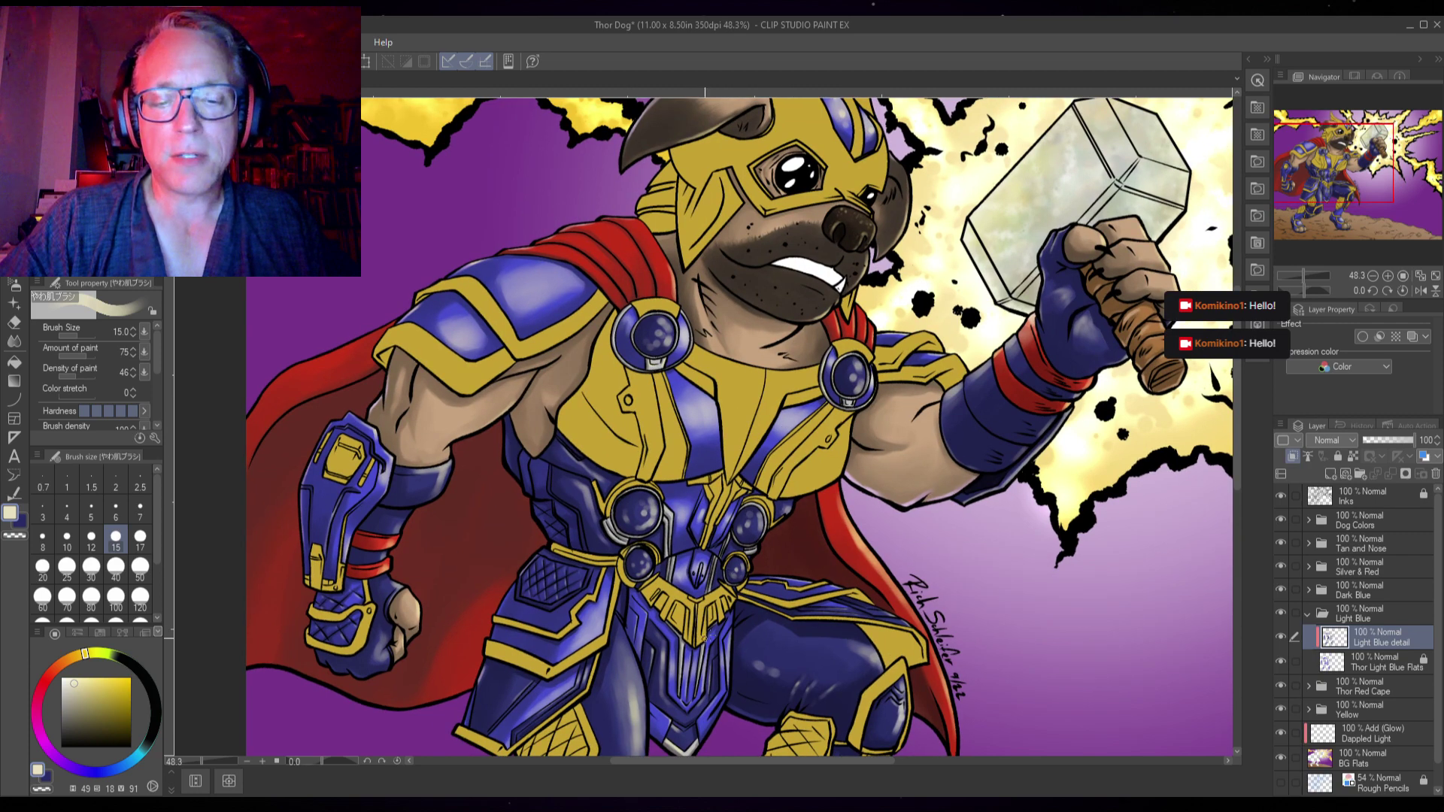
{"action": "left_click_drag", "start_coordinate": [870, 571], "coordinate": [925, 276]}
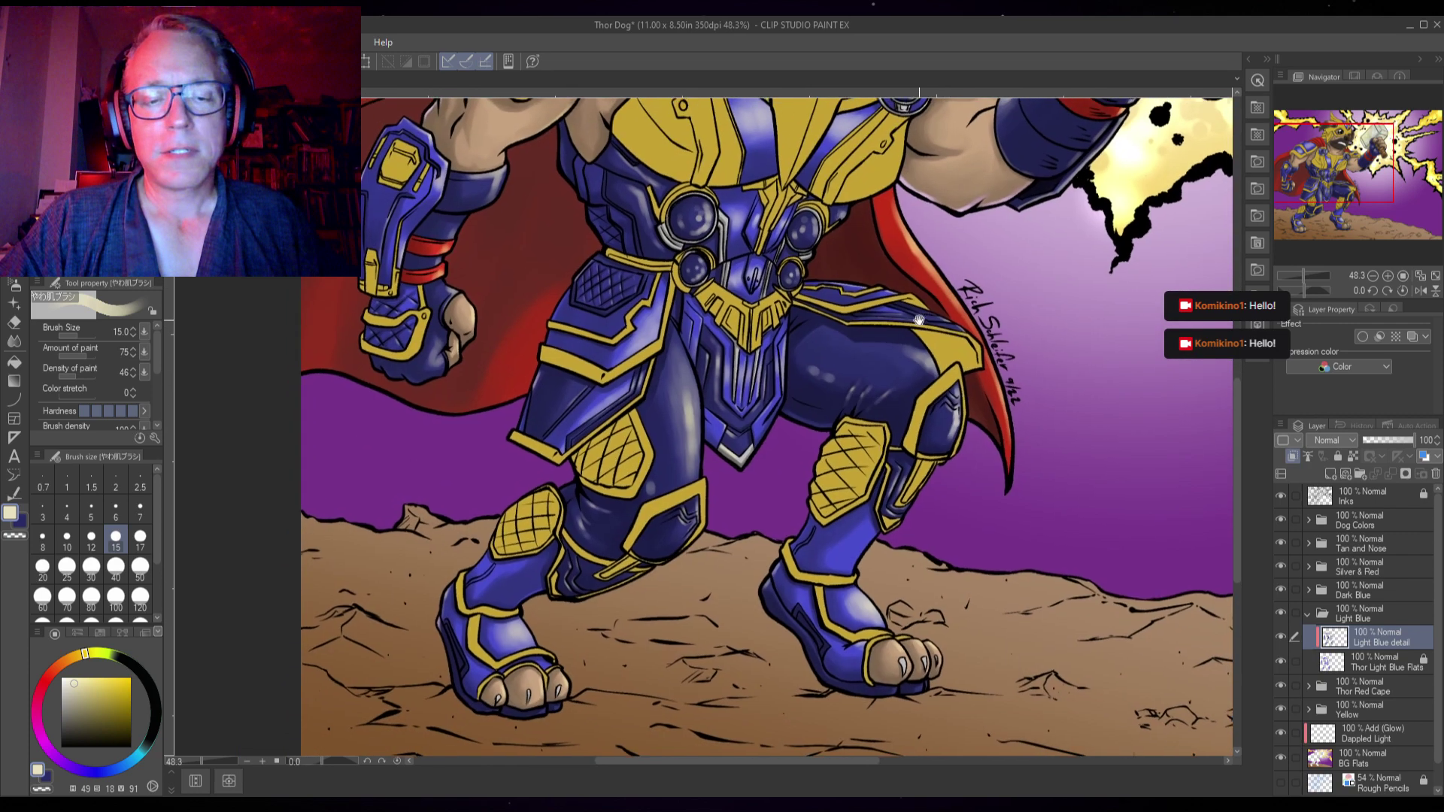
{"action": "left_click_drag", "start_coordinate": [905, 212], "coordinate": [864, 374]}
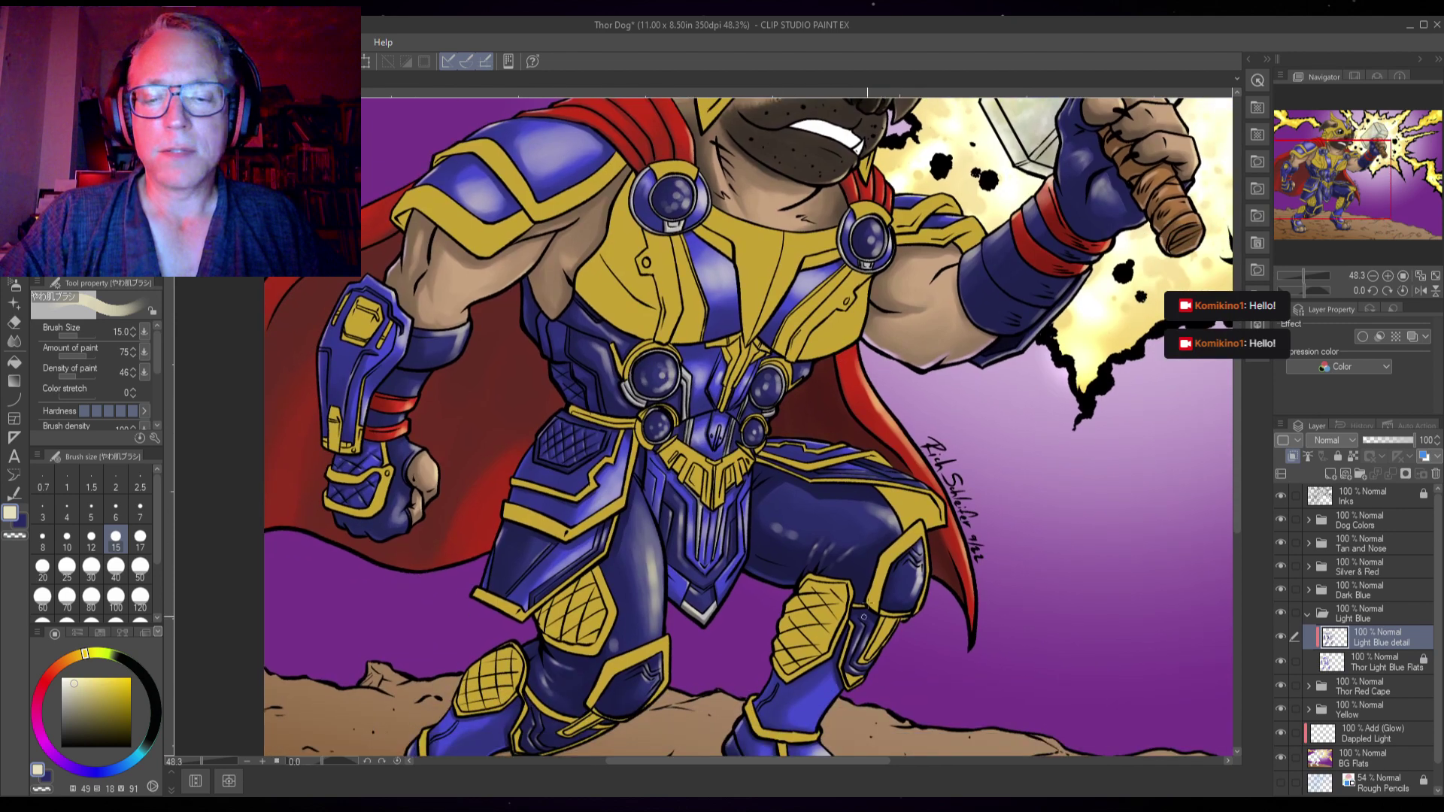
{"action": "left_click_drag", "start_coordinate": [842, 380], "coordinate": [846, 468]}
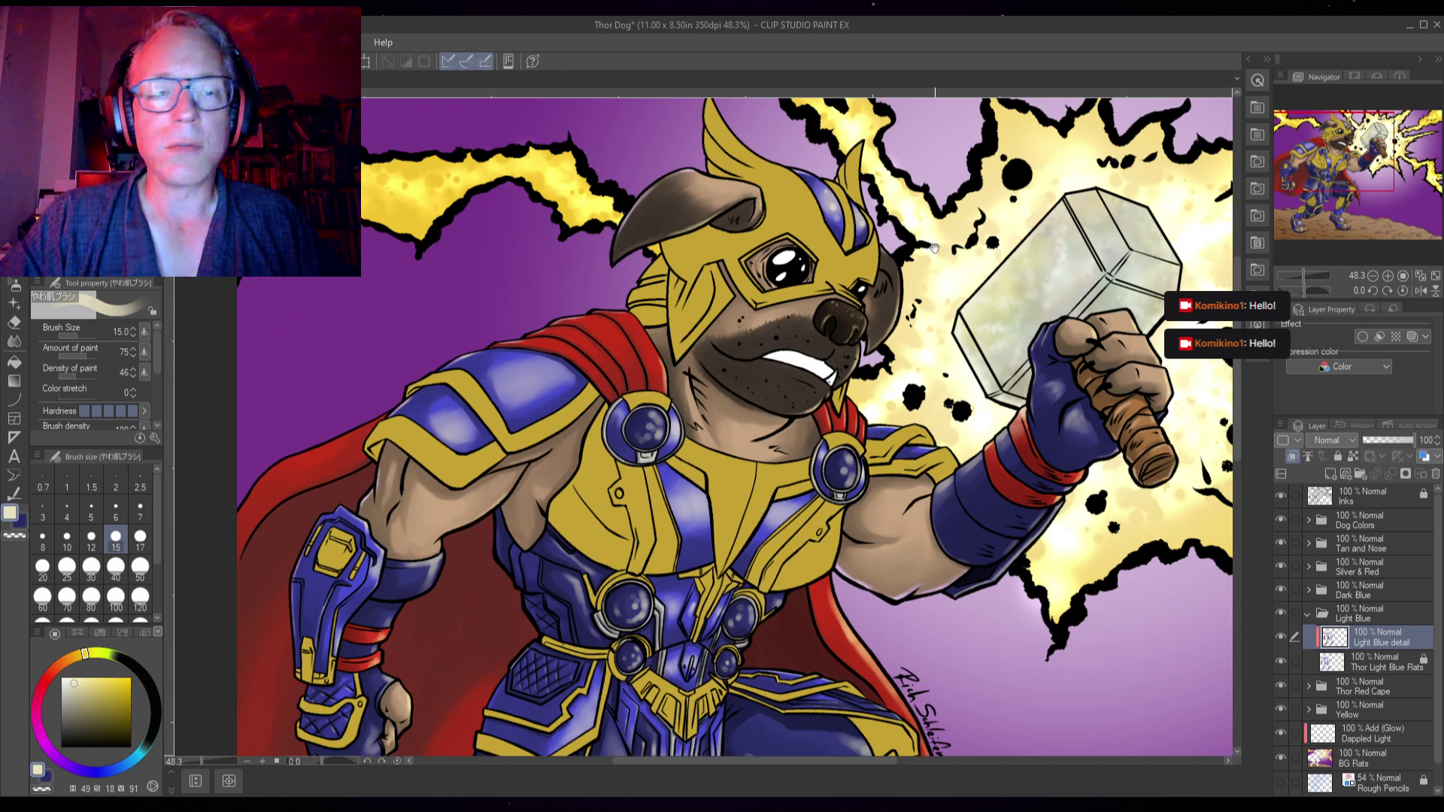
{"action": "left_click_drag", "start_coordinate": [933, 247], "coordinate": [914, 300]}
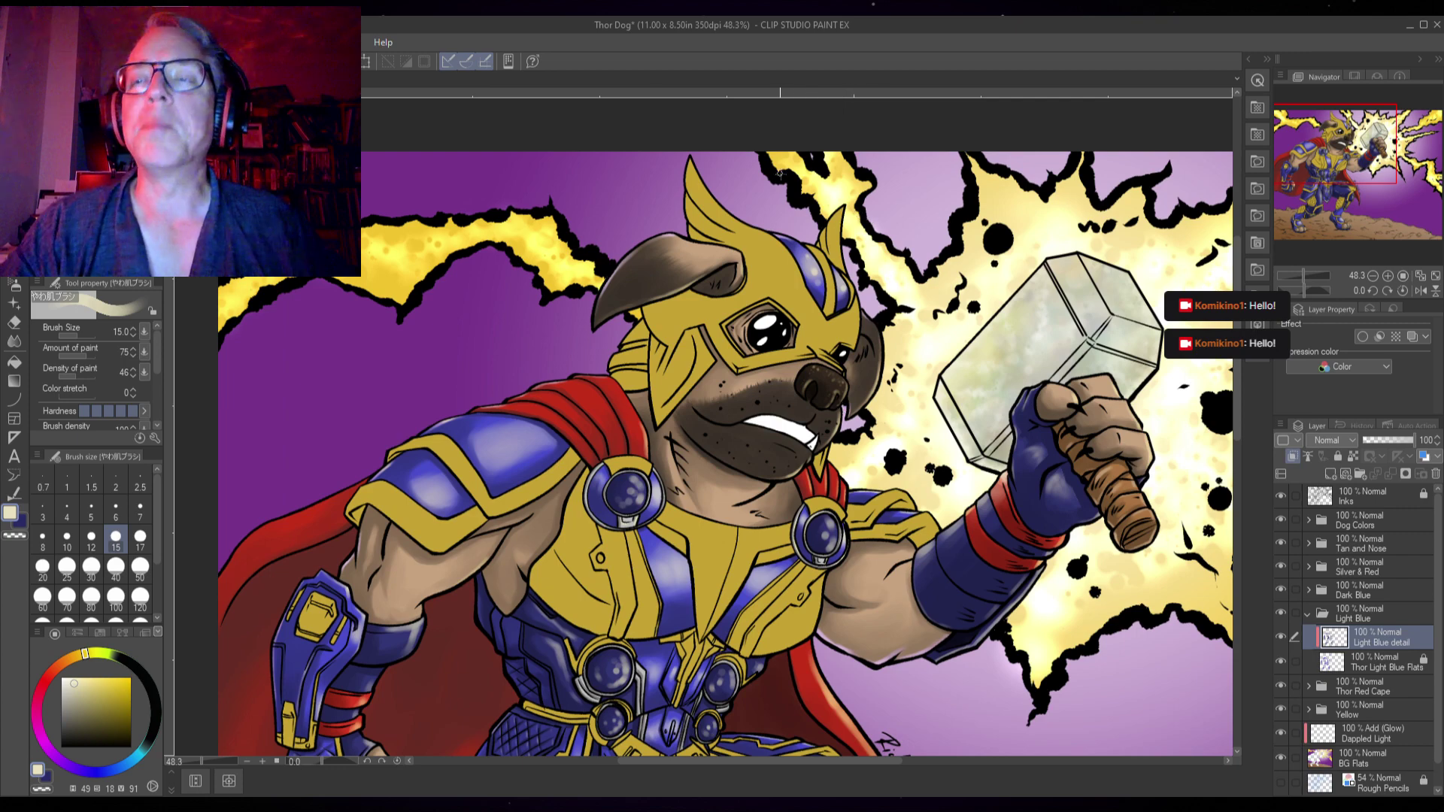
{"action": "scroll", "coordinate": [797, 195], "scroll_direction": "up", "scroll_amount": 3}
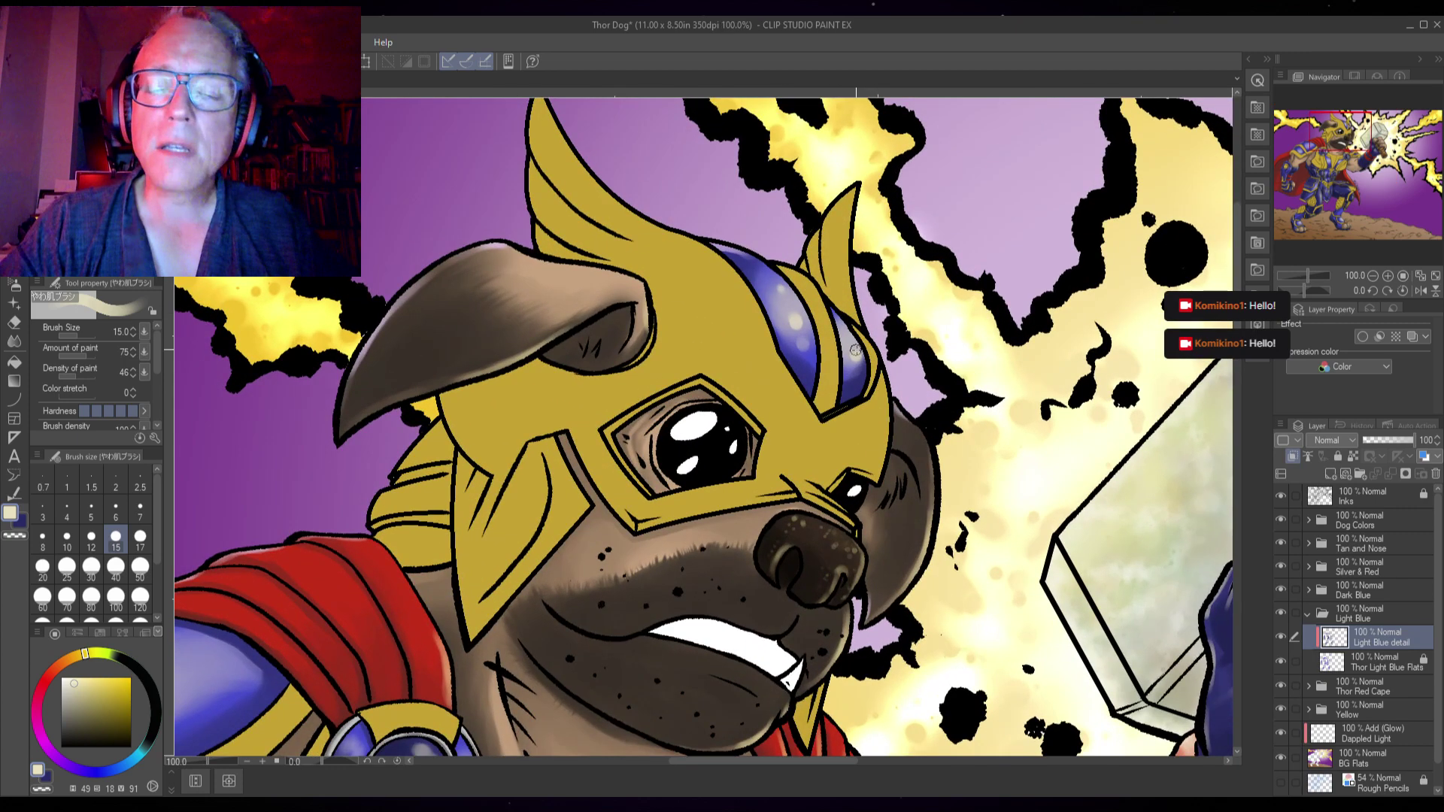
{"action": "scroll", "coordinate": [853, 344], "scroll_direction": "up", "scroll_amount": 1}
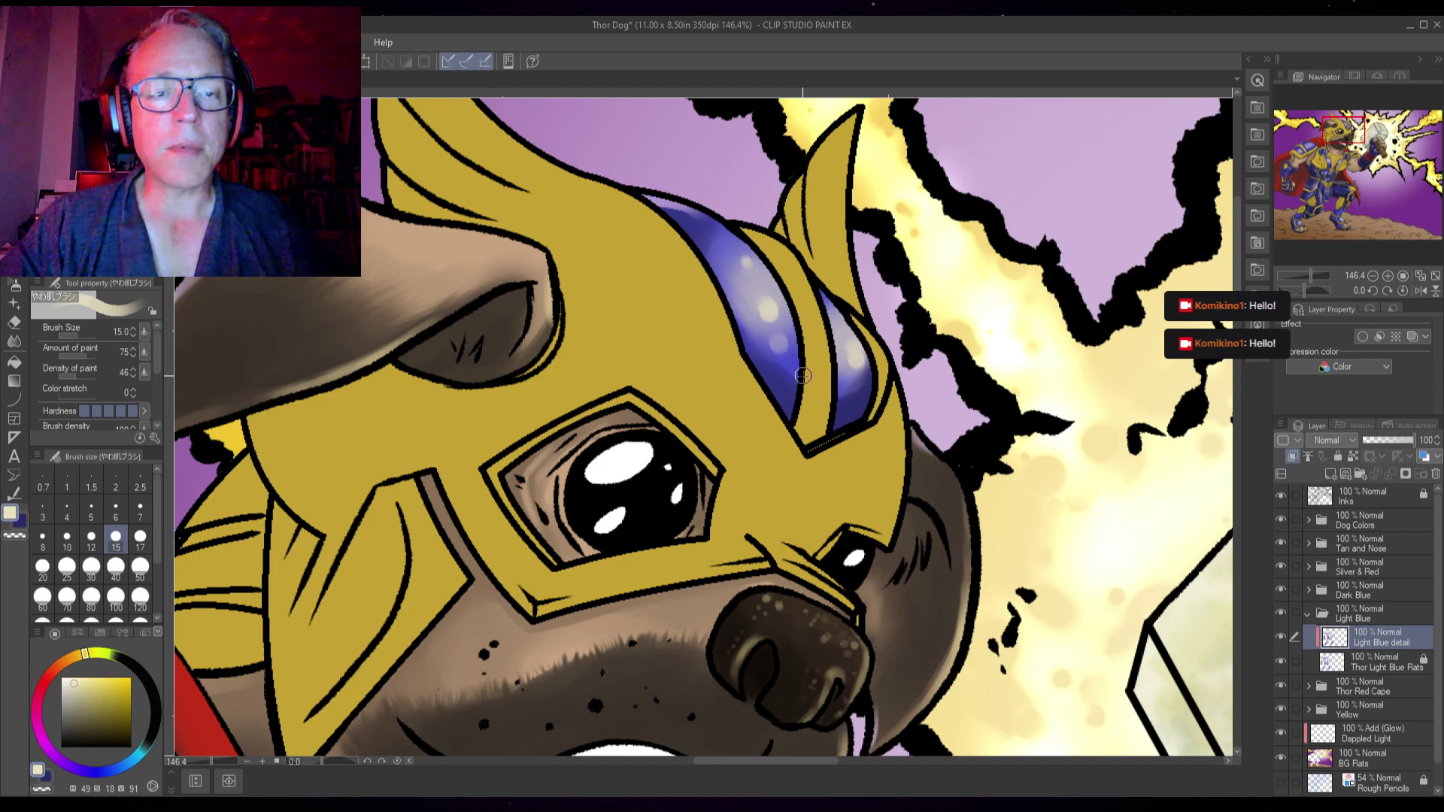
{"action": "scroll", "coordinate": [802, 376], "scroll_direction": "down", "scroll_amount": 2}
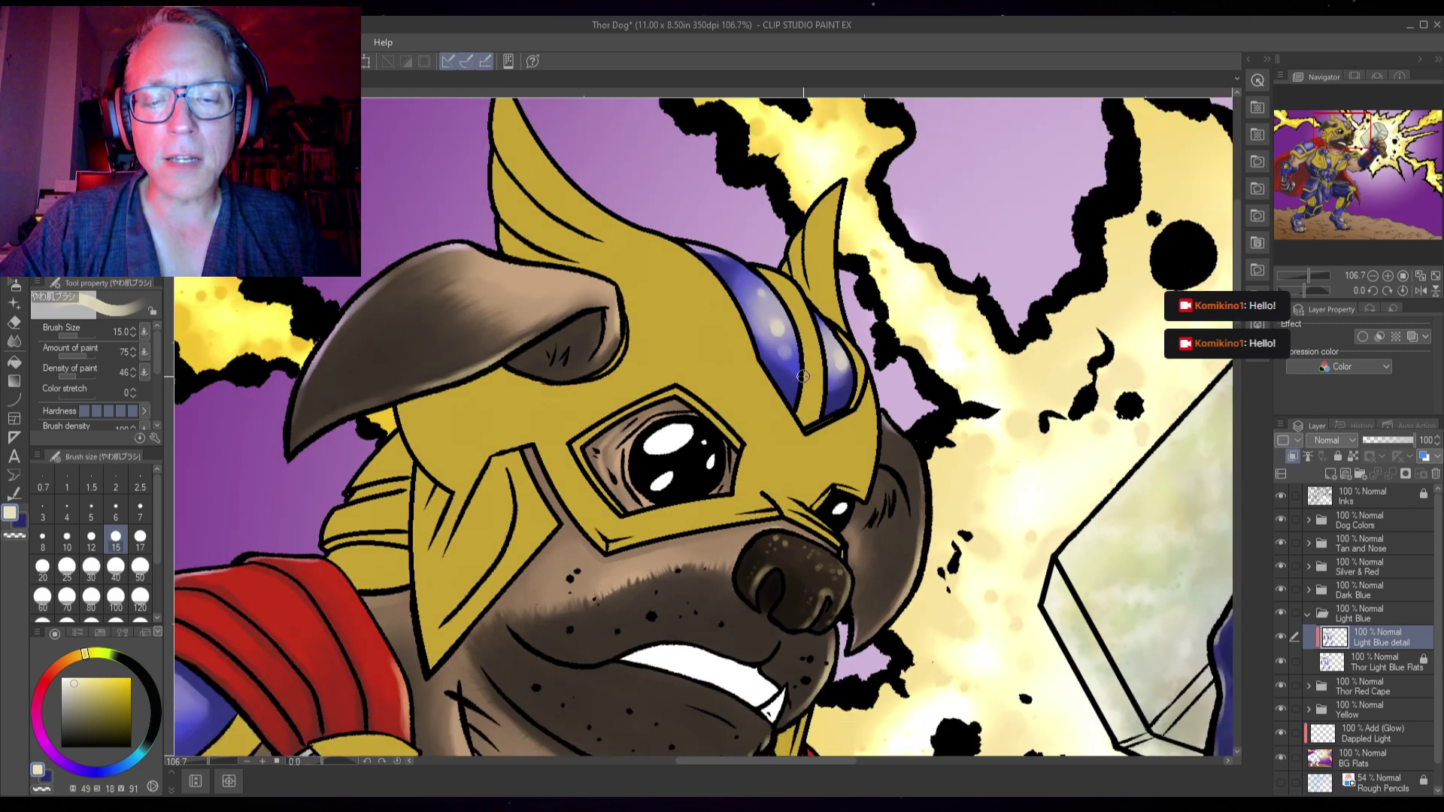
{"action": "scroll", "coordinate": [802, 375], "scroll_direction": "down", "scroll_amount": 2}
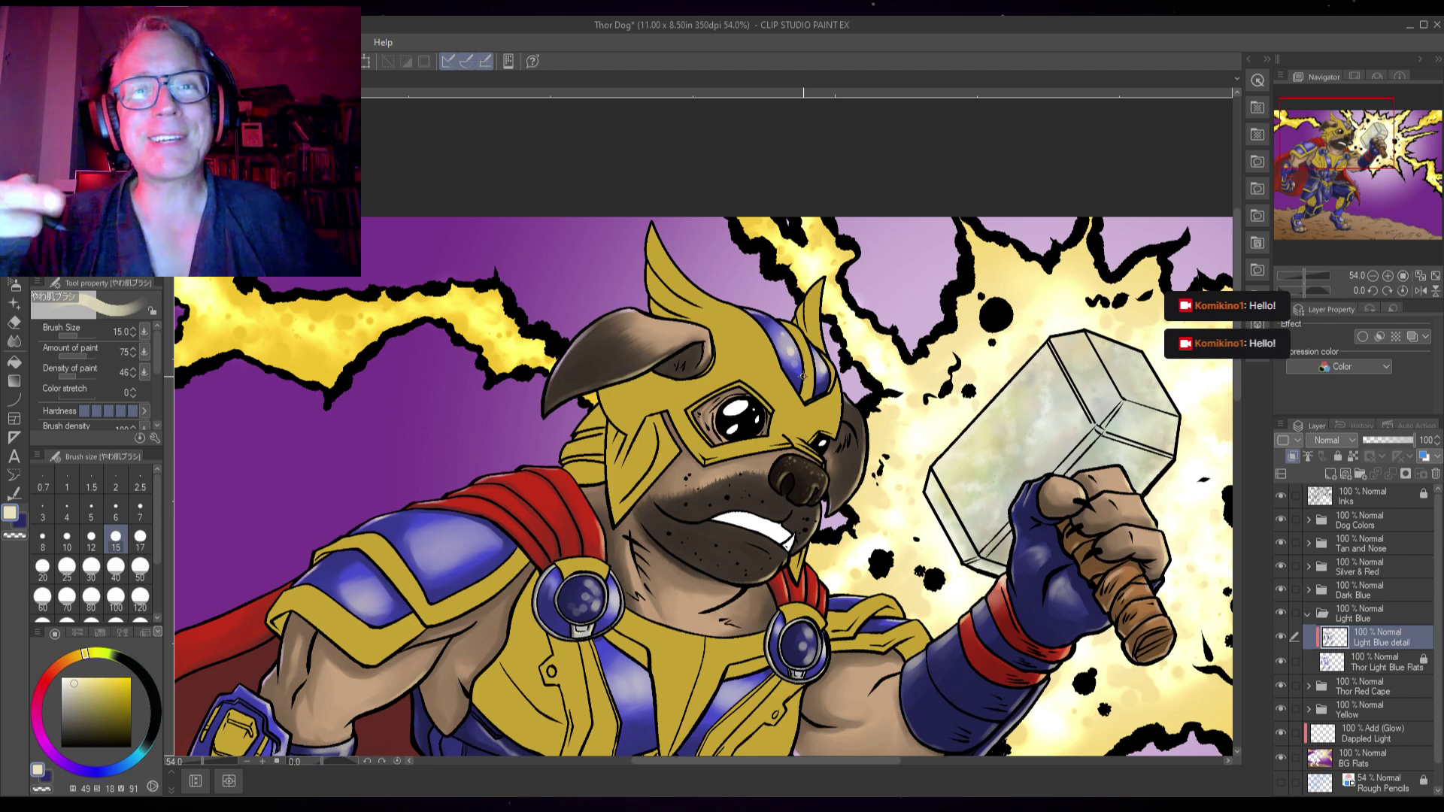
{"action": "scroll", "coordinate": [802, 376], "scroll_direction": "down", "scroll_amount": 5}
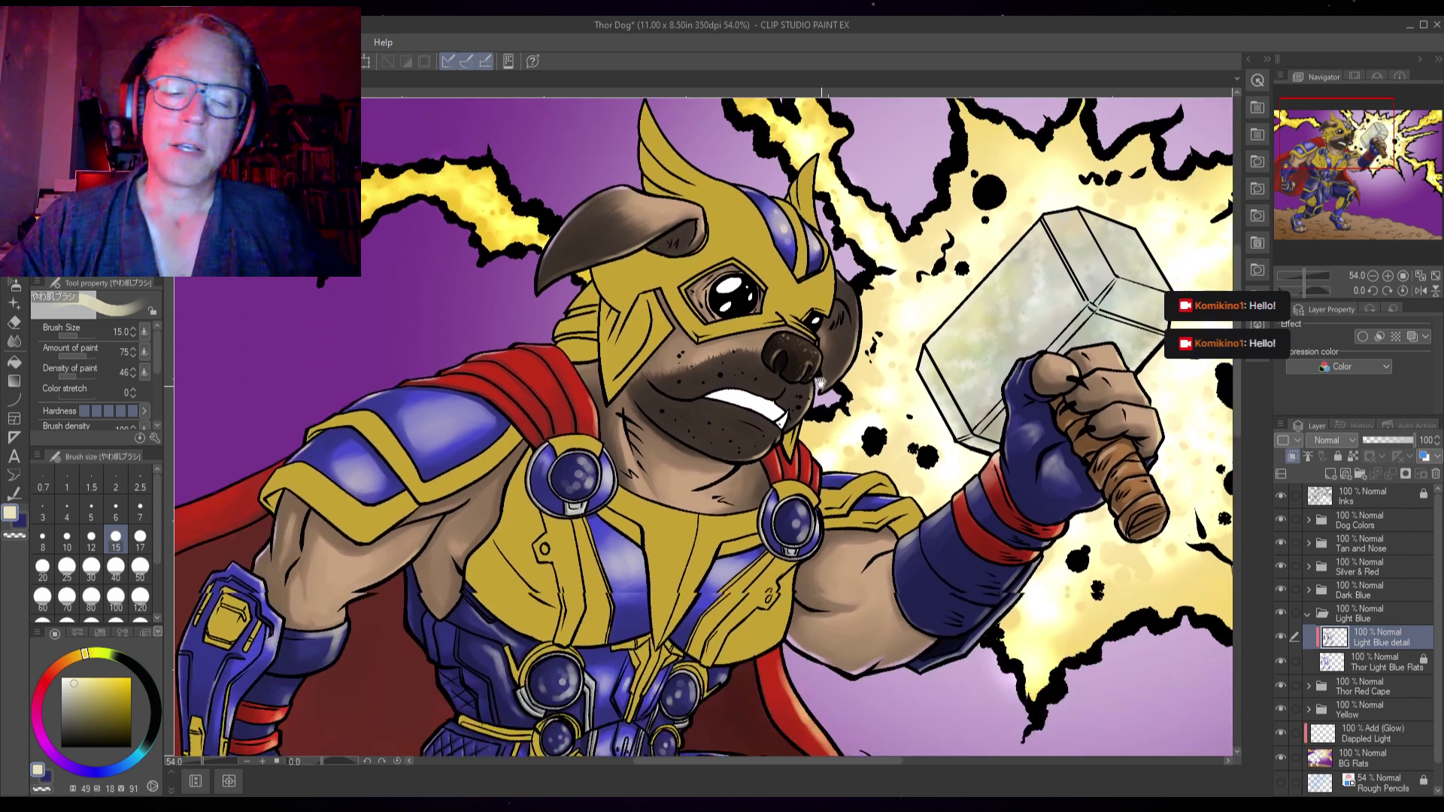
{"action": "scroll", "coordinate": [862, 436], "scroll_direction": "down", "scroll_amount": 3}
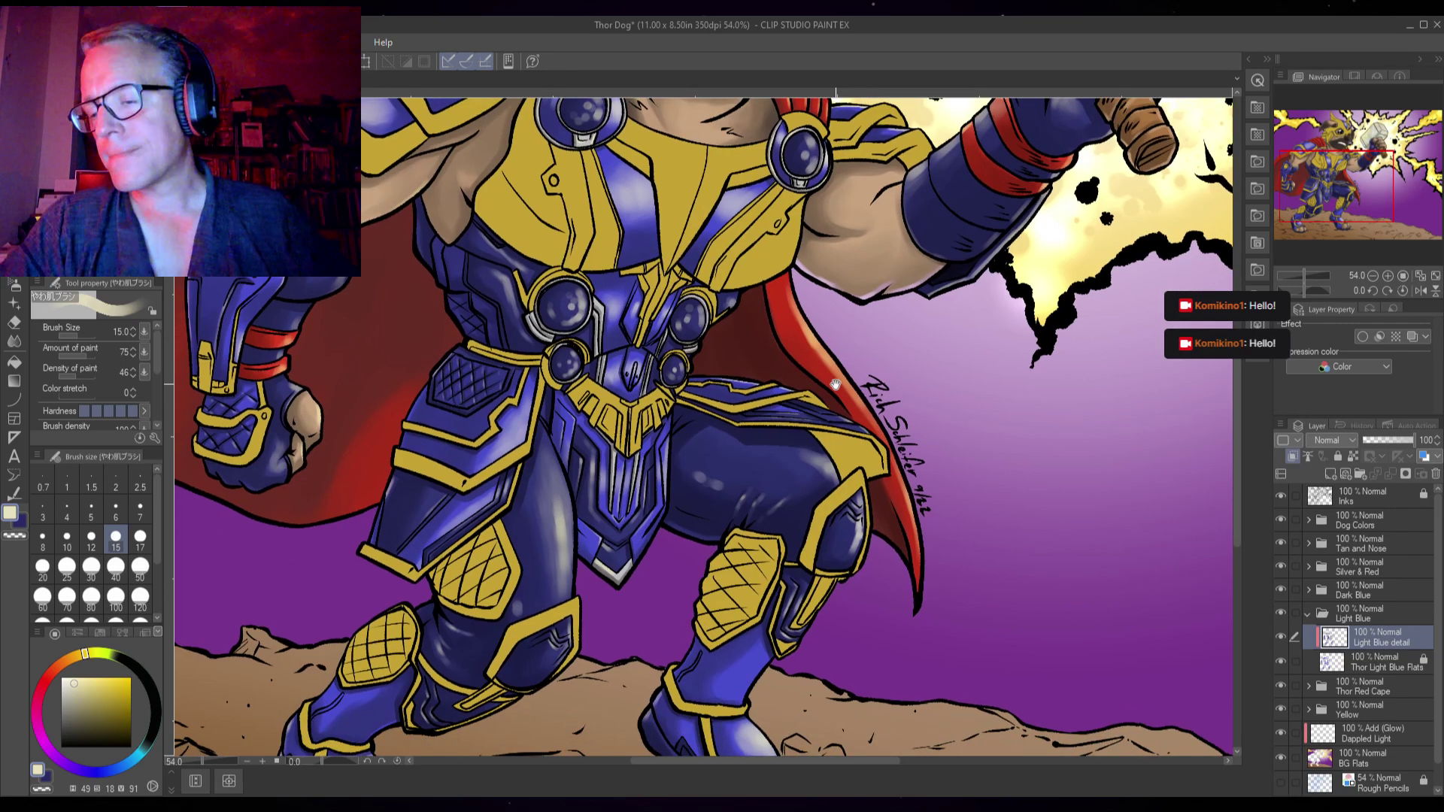
{"action": "scroll", "coordinate": [835, 384], "scroll_direction": "up", "scroll_amount": 4}
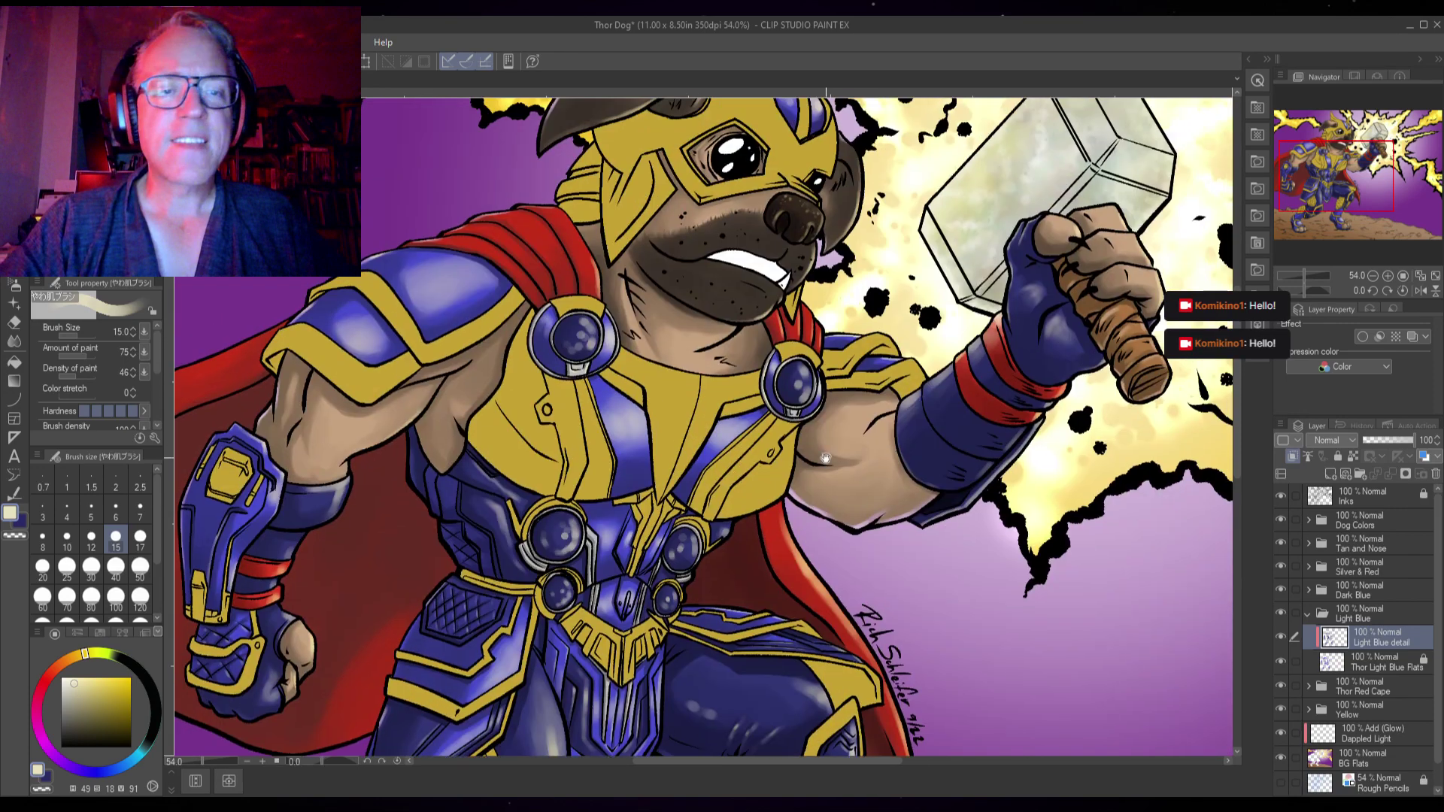
{"action": "left_click_drag", "start_coordinate": [825, 458], "coordinate": [687, 572]}
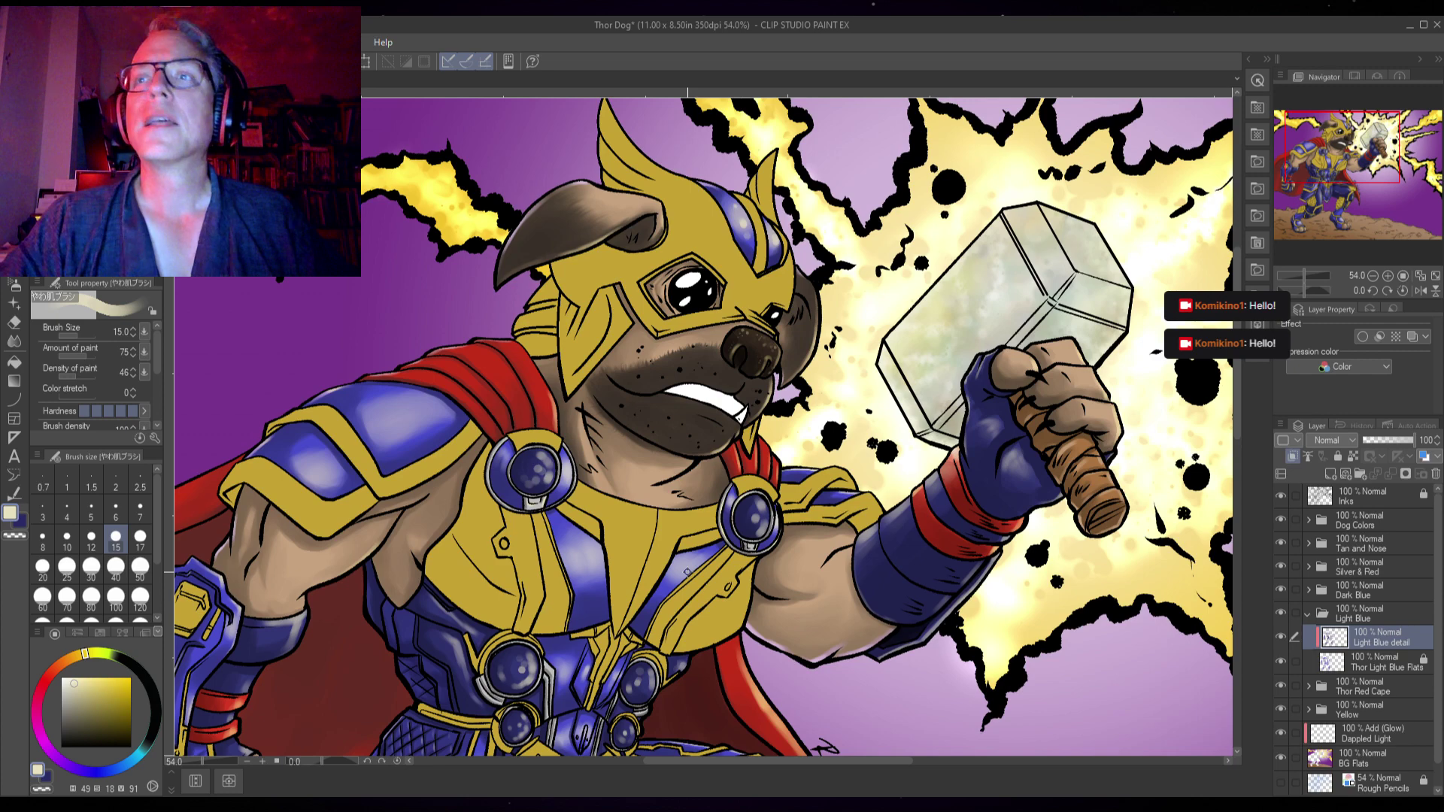
- Save the illustration, and switch from the Light Blue folder to the Yellow Detail layer in the Yellow folder
{"action": "key", "text": "ctrl+s"}
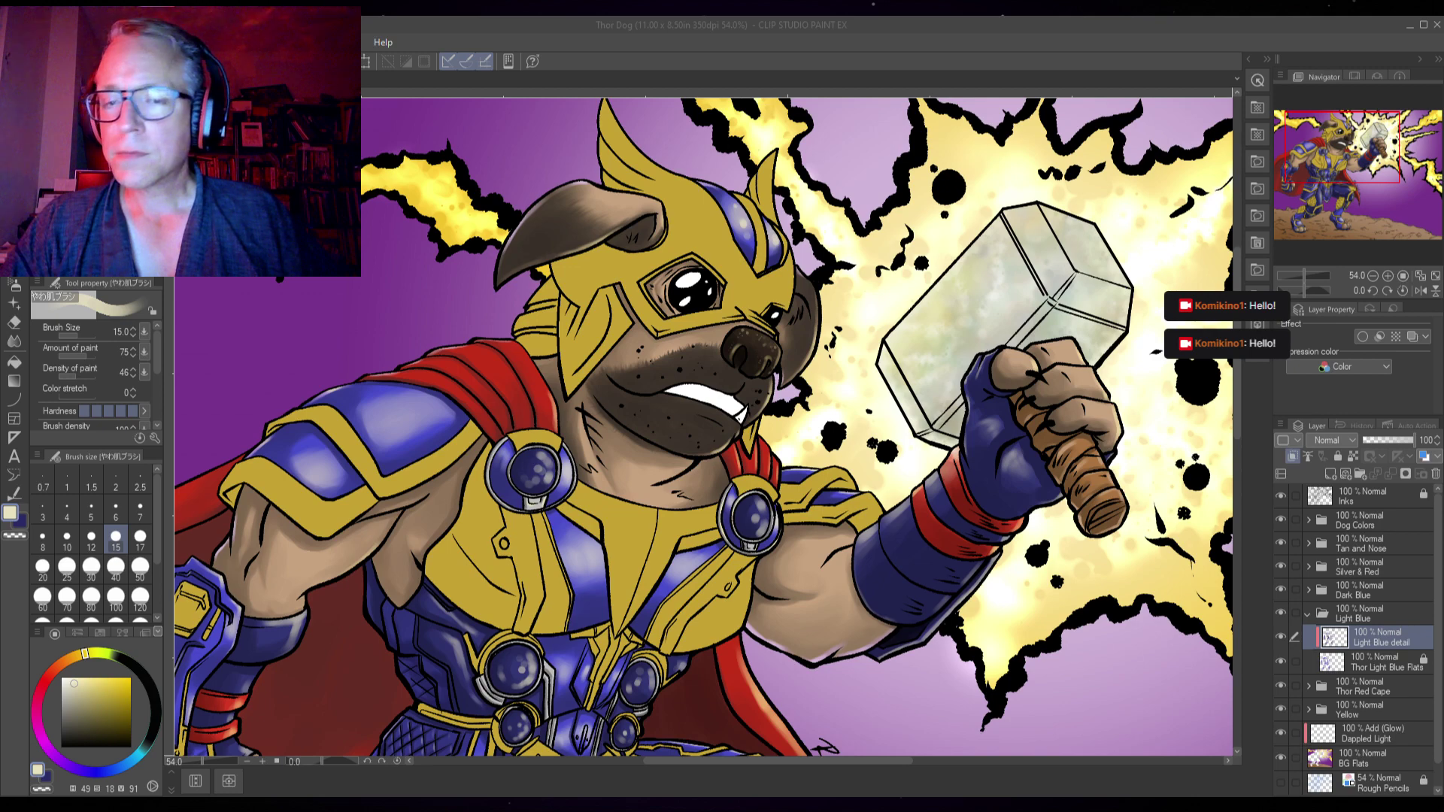
{"action": "left_click", "coordinate": [1306, 615]}
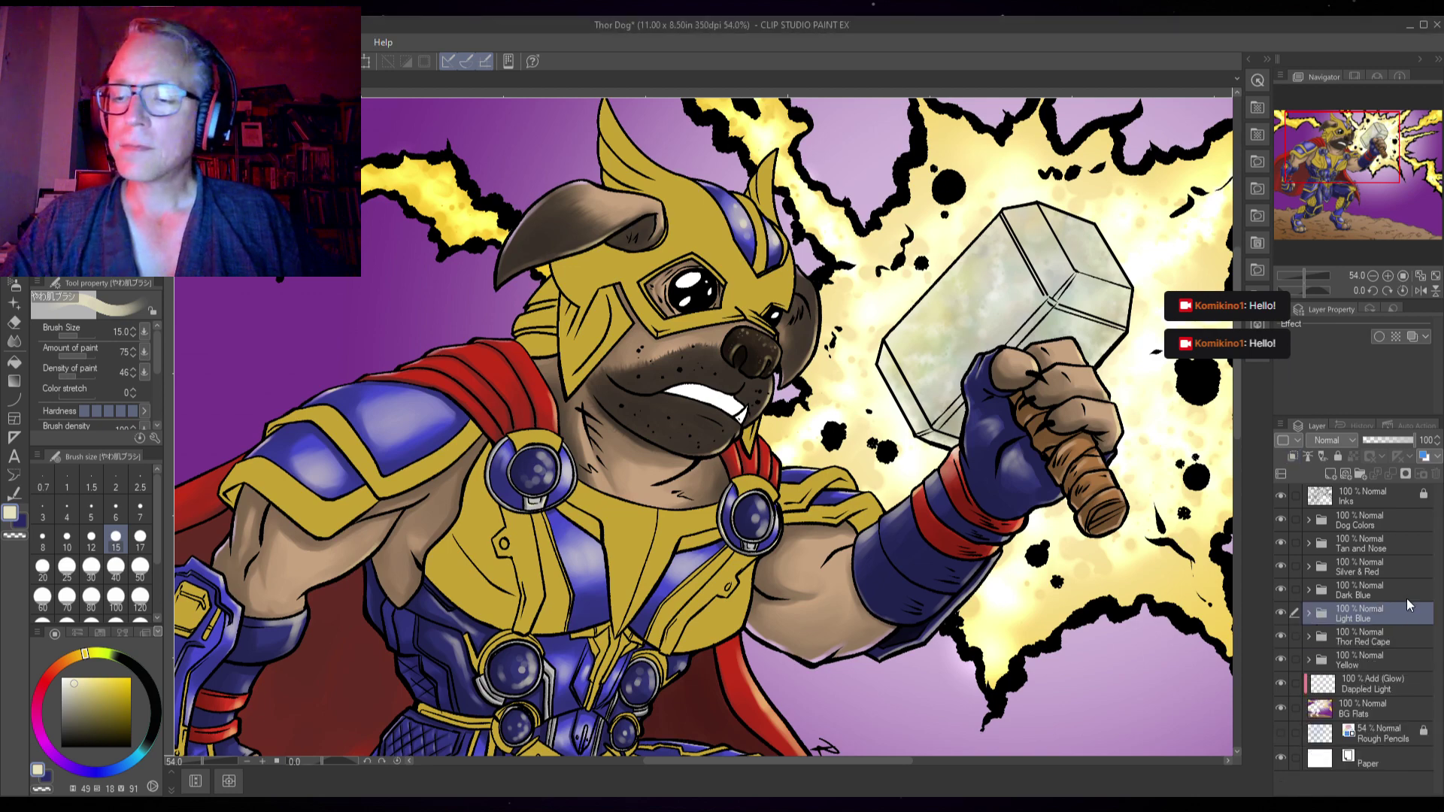
{"action": "left_click", "coordinate": [1311, 662]}
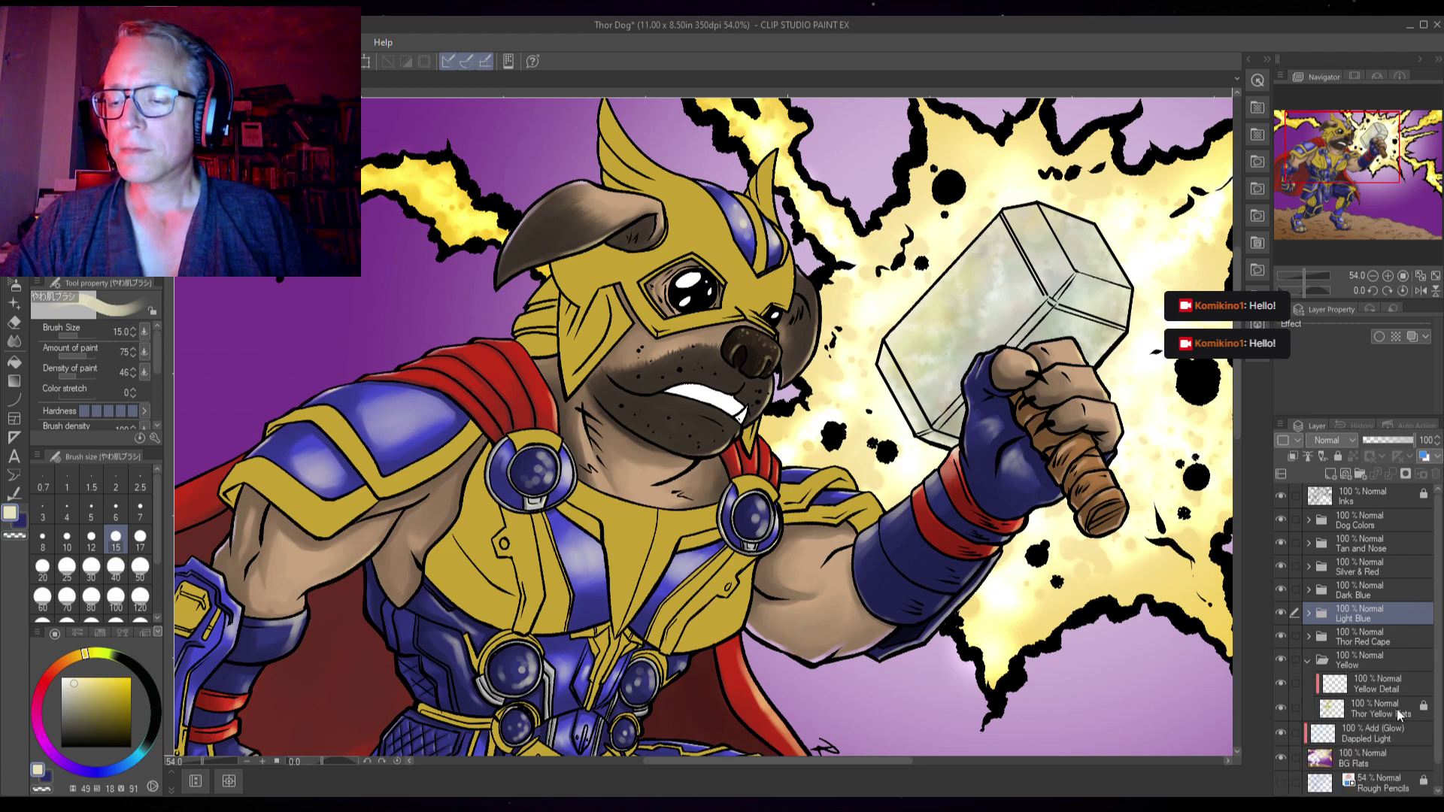
{"action": "left_click", "coordinate": [1376, 689]}
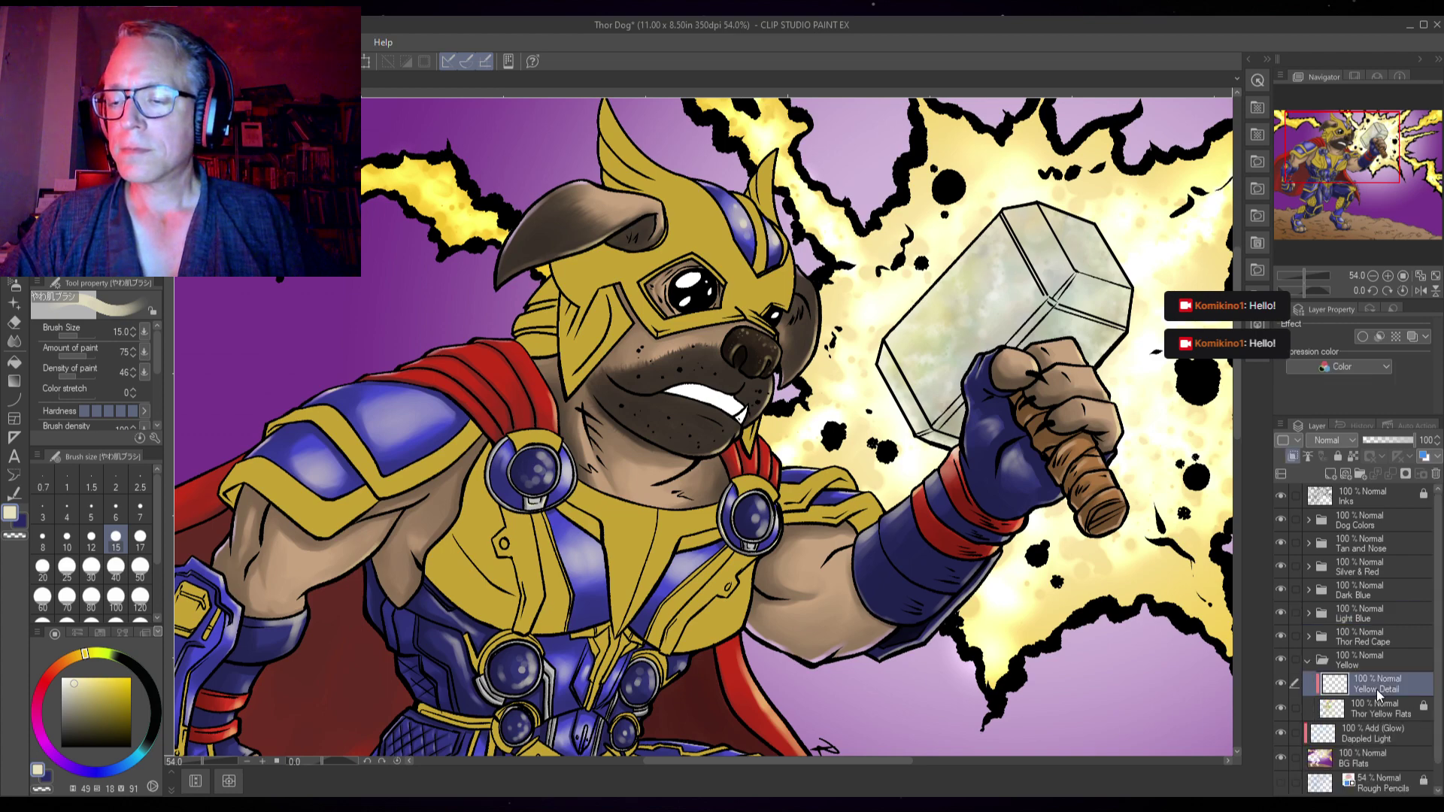
- Switch to the other drawing colour and sample the helmet's base yellow
{"action": "key", "text": "x"}
{"action": "left_click", "coordinate": [600, 273], "text": "alt"}
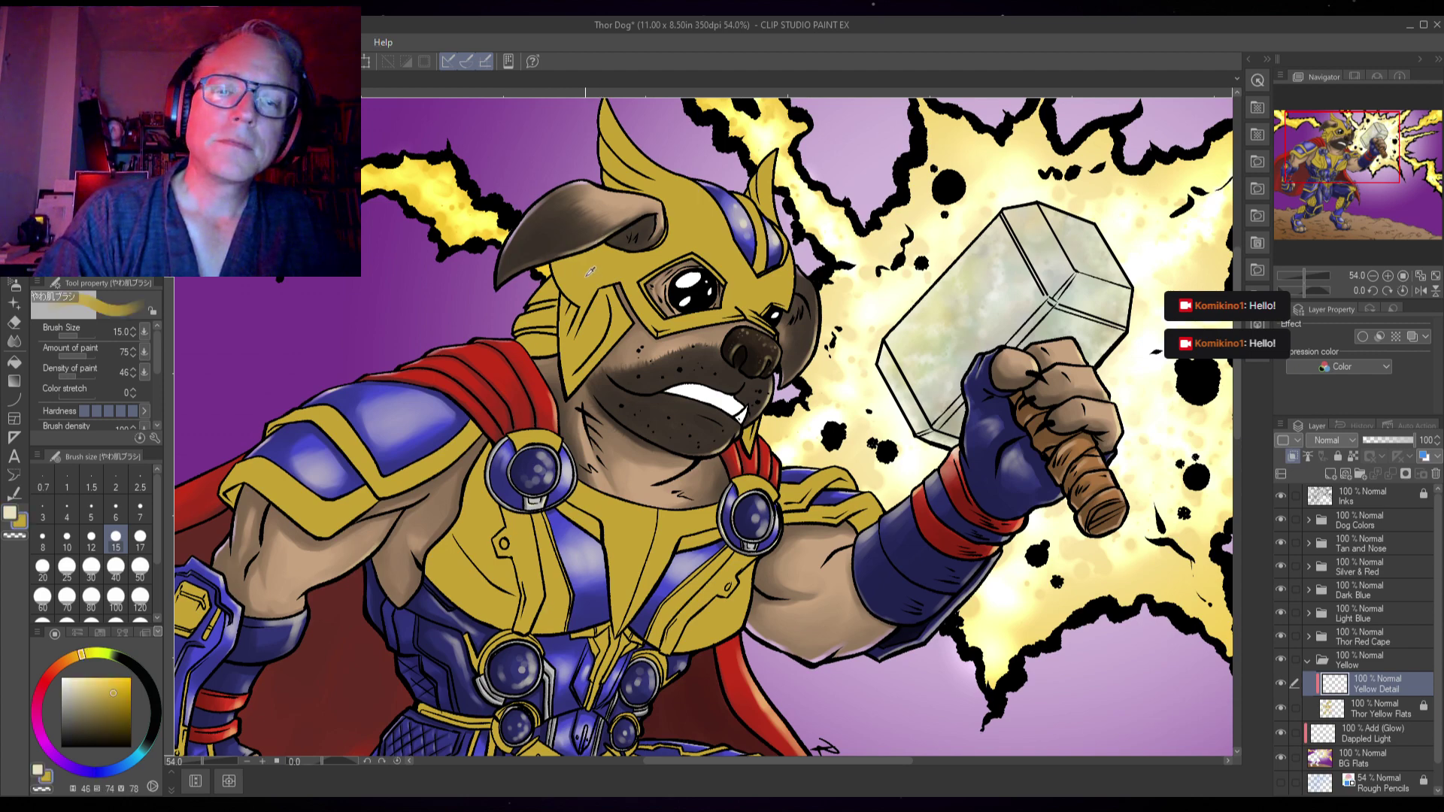
{"action": "left_click", "coordinate": [66, 660]}
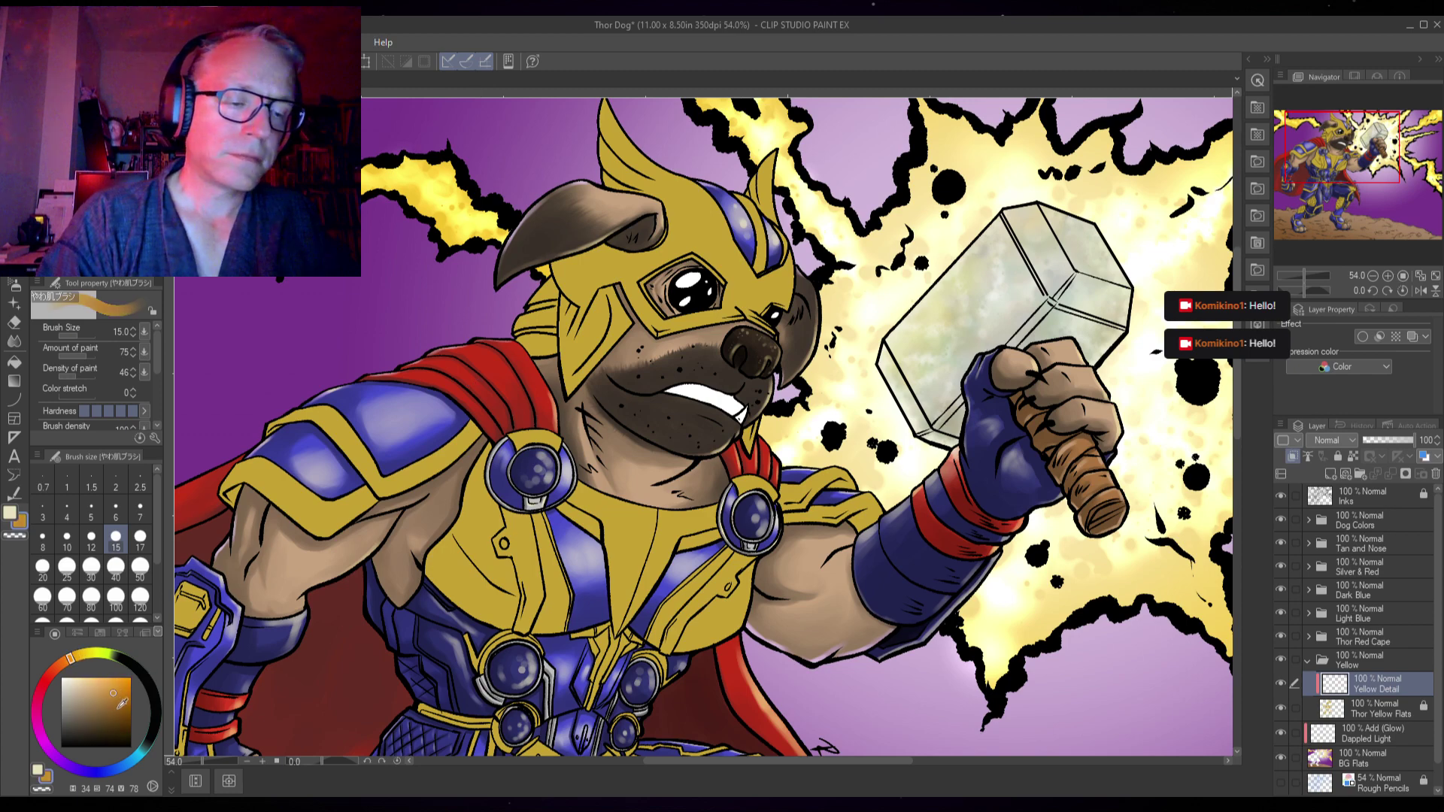
{"action": "left_click_drag", "start_coordinate": [67, 659], "coordinate": [86, 652]}
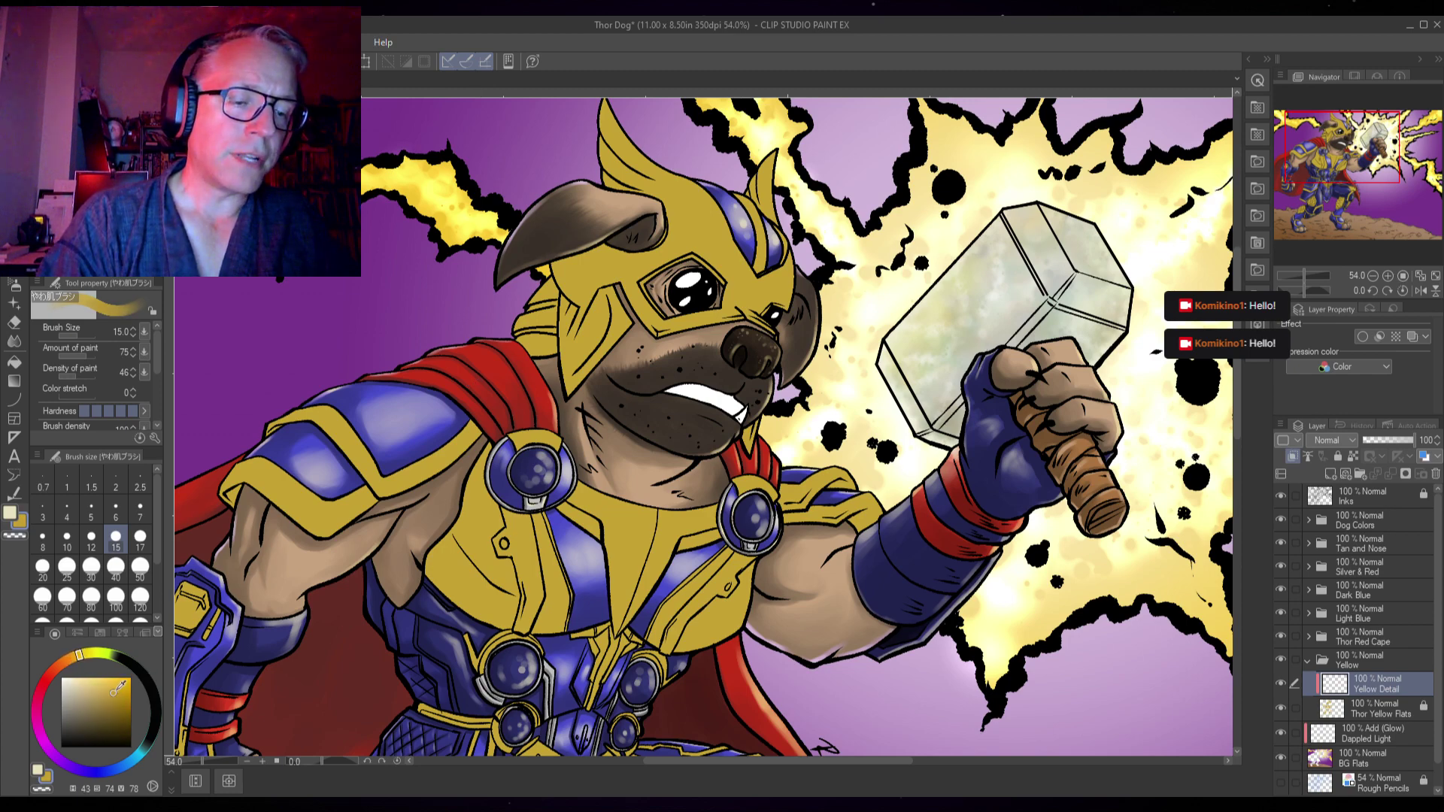
{"action": "left_click", "coordinate": [66, 661]}
{"action": "left_click_drag", "start_coordinate": [66, 660], "coordinate": [44, 682]}
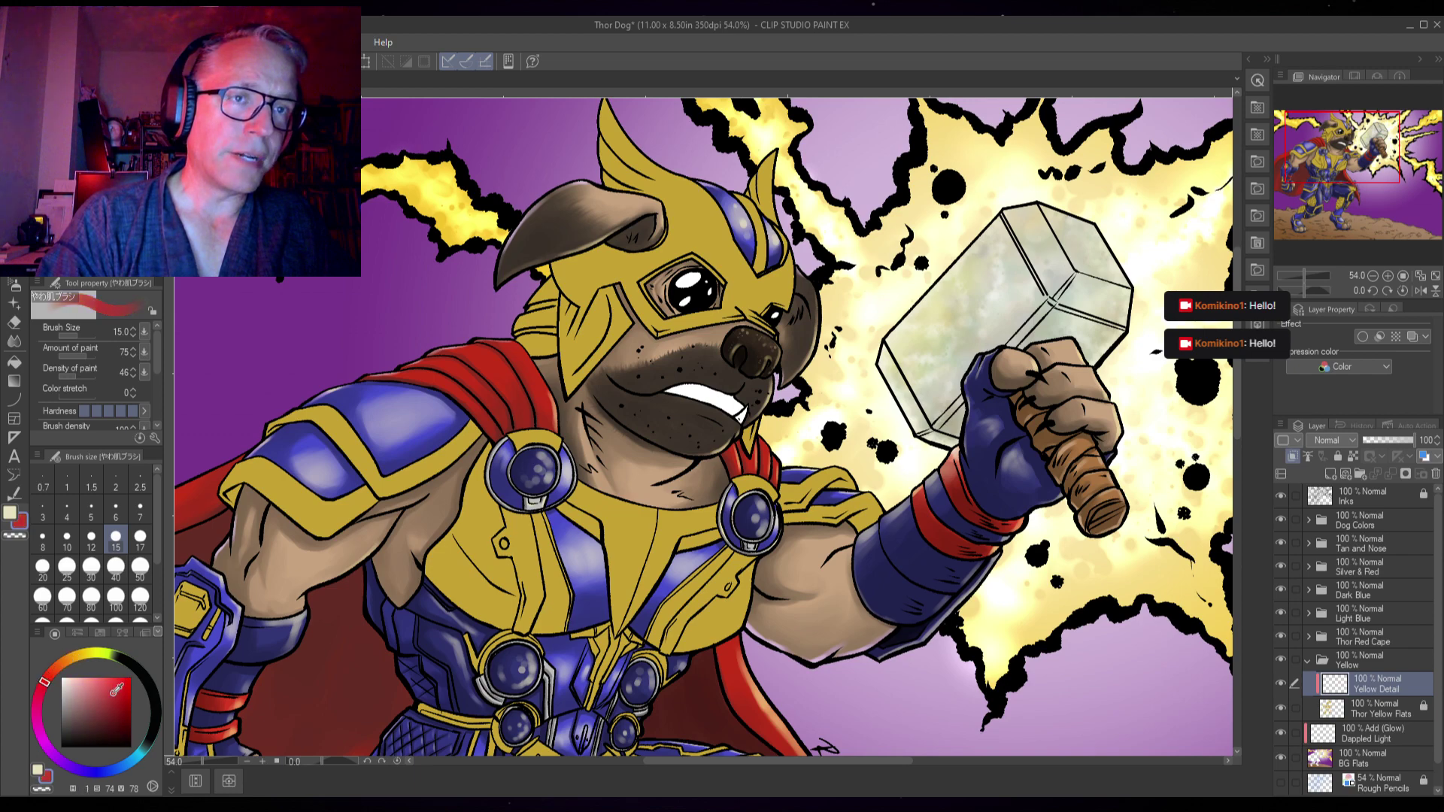
{"action": "mouse_move", "coordinate": [45, 682]}
{"action": "left_mouse_down"}
{"action": "mouse_move", "coordinate": [53, 670]}
{"action": "mouse_move", "coordinate": [41, 734]}
{"action": "mouse_move", "coordinate": [37, 699]}
{"action": "mouse_move", "coordinate": [75, 652]}
{"action": "mouse_move", "coordinate": [46, 676]}
{"action": "mouse_move", "coordinate": [109, 652]}
{"action": "mouse_move", "coordinate": [96, 652]}
{"action": "left_mouse_up"}
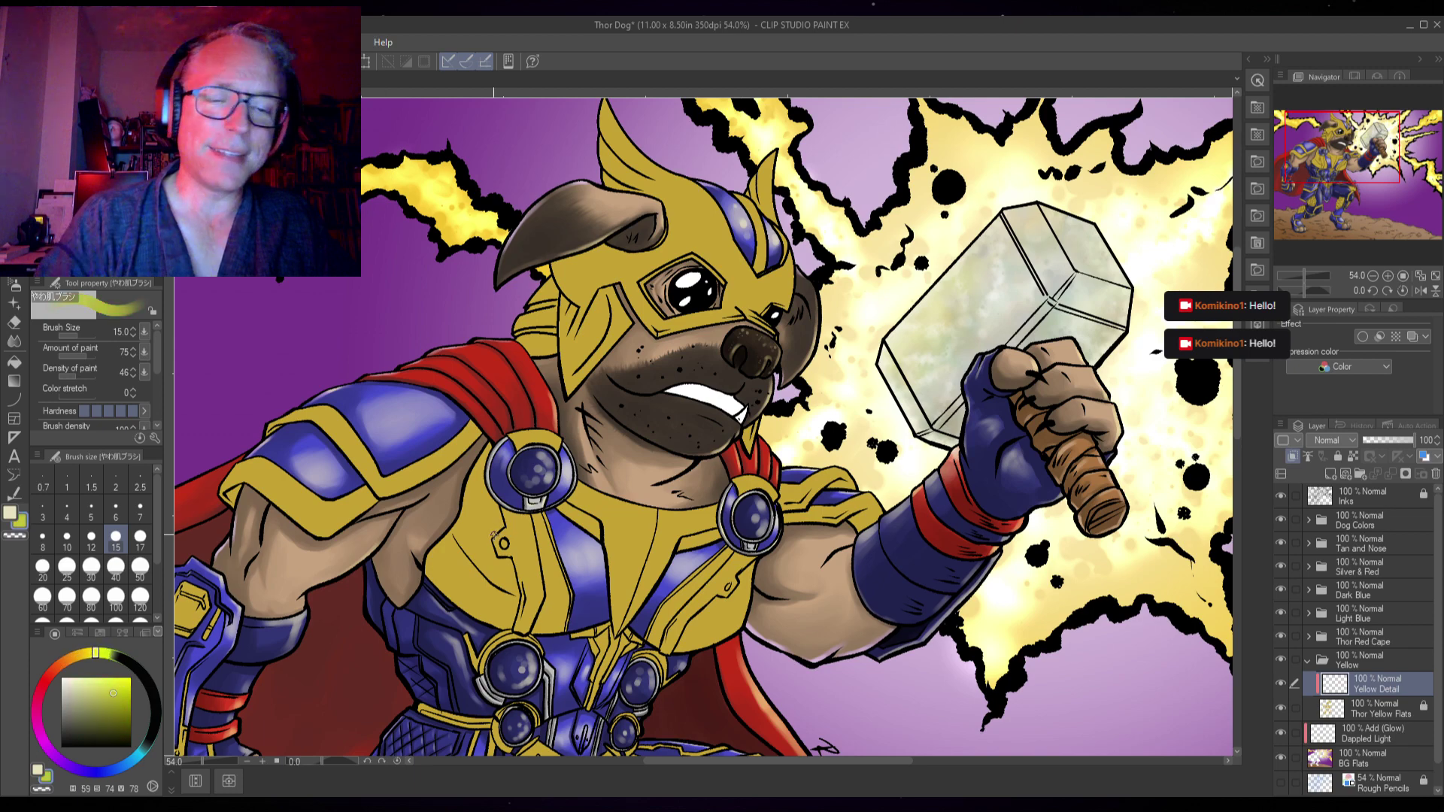
- Resample the base yellow, darken it to hue 46, saturation 71, value 46, and shade the yellow bands bordering the blue helmet stripes
{"action": "left_click", "coordinate": [492, 513], "text": "alt"}
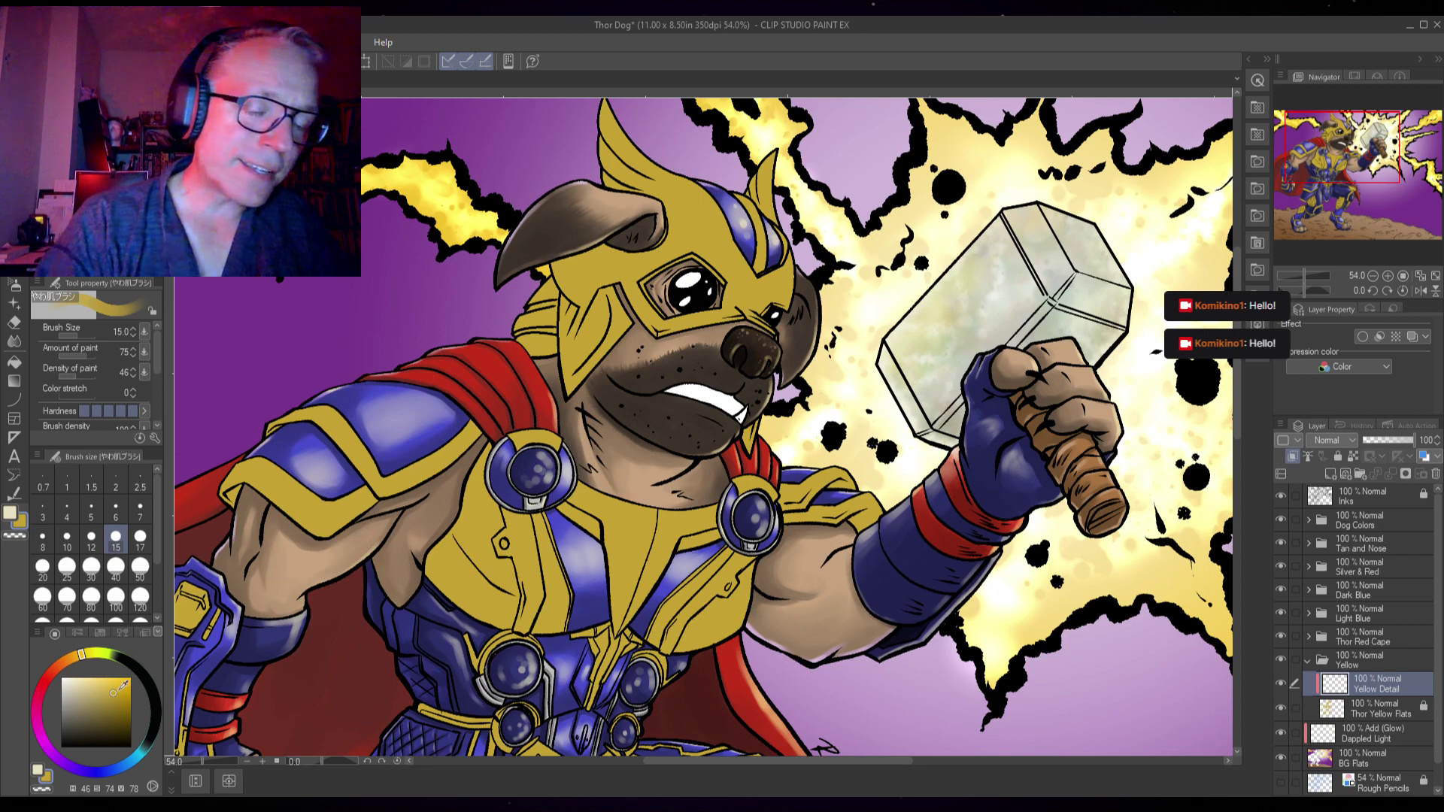
{"action": "left_click_drag", "start_coordinate": [117, 688], "coordinate": [111, 715]}
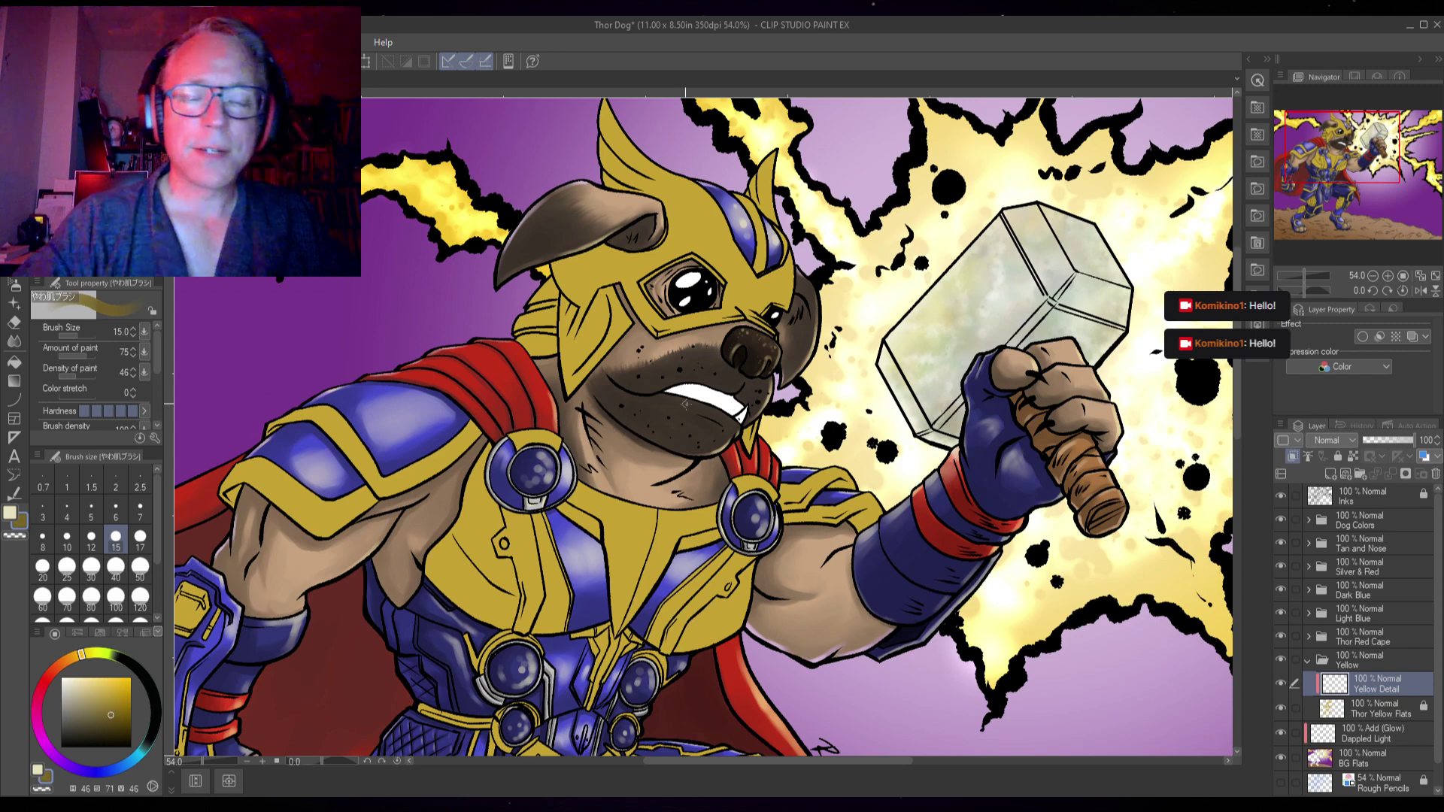
{"action": "scroll", "coordinate": [729, 258], "scroll_direction": "up", "scroll_amount": 3}
{"action": "scroll", "coordinate": [729, 258], "scroll_direction": "up", "scroll_amount": 1}
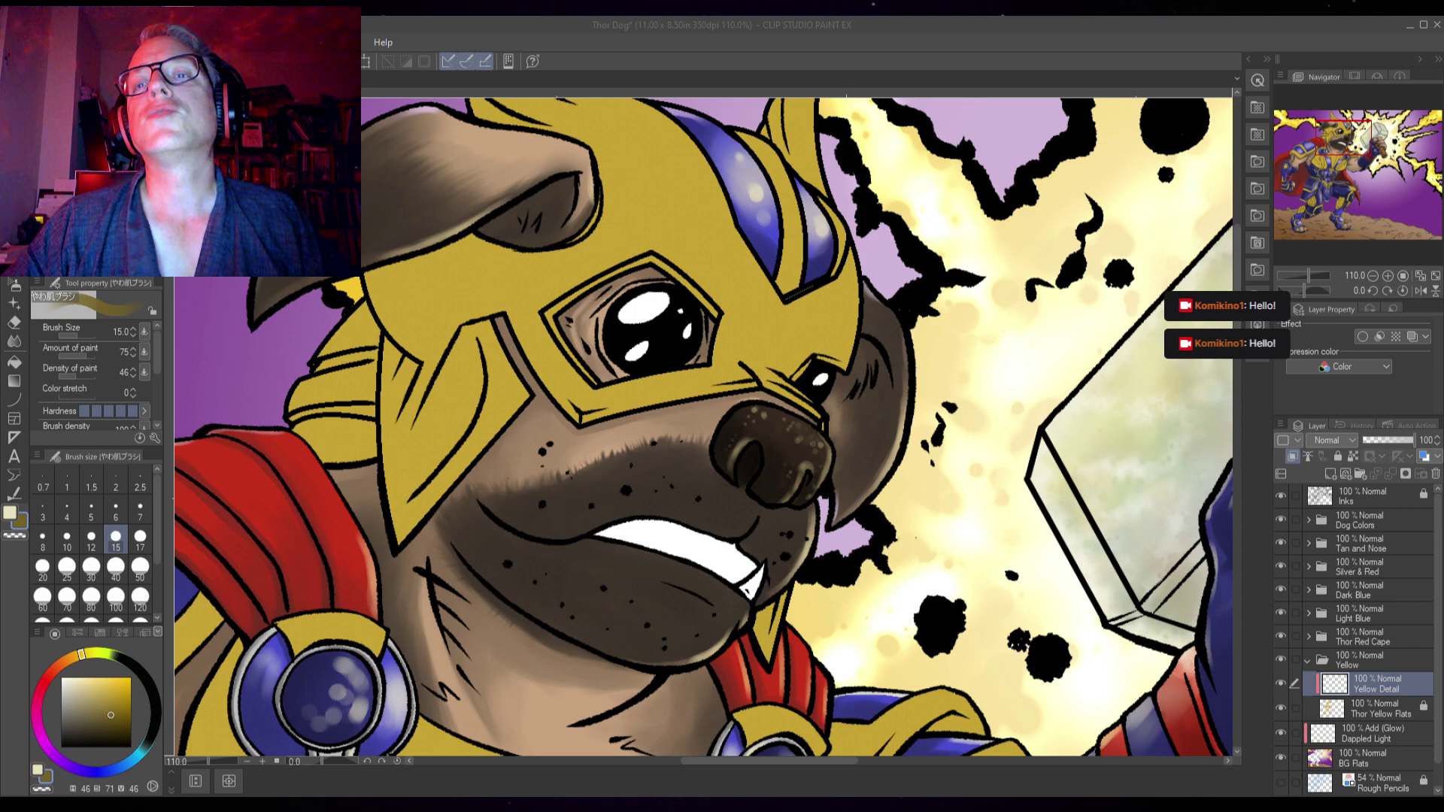
{"action": "left_click_drag", "start_coordinate": [738, 303], "coordinate": [674, 453]}
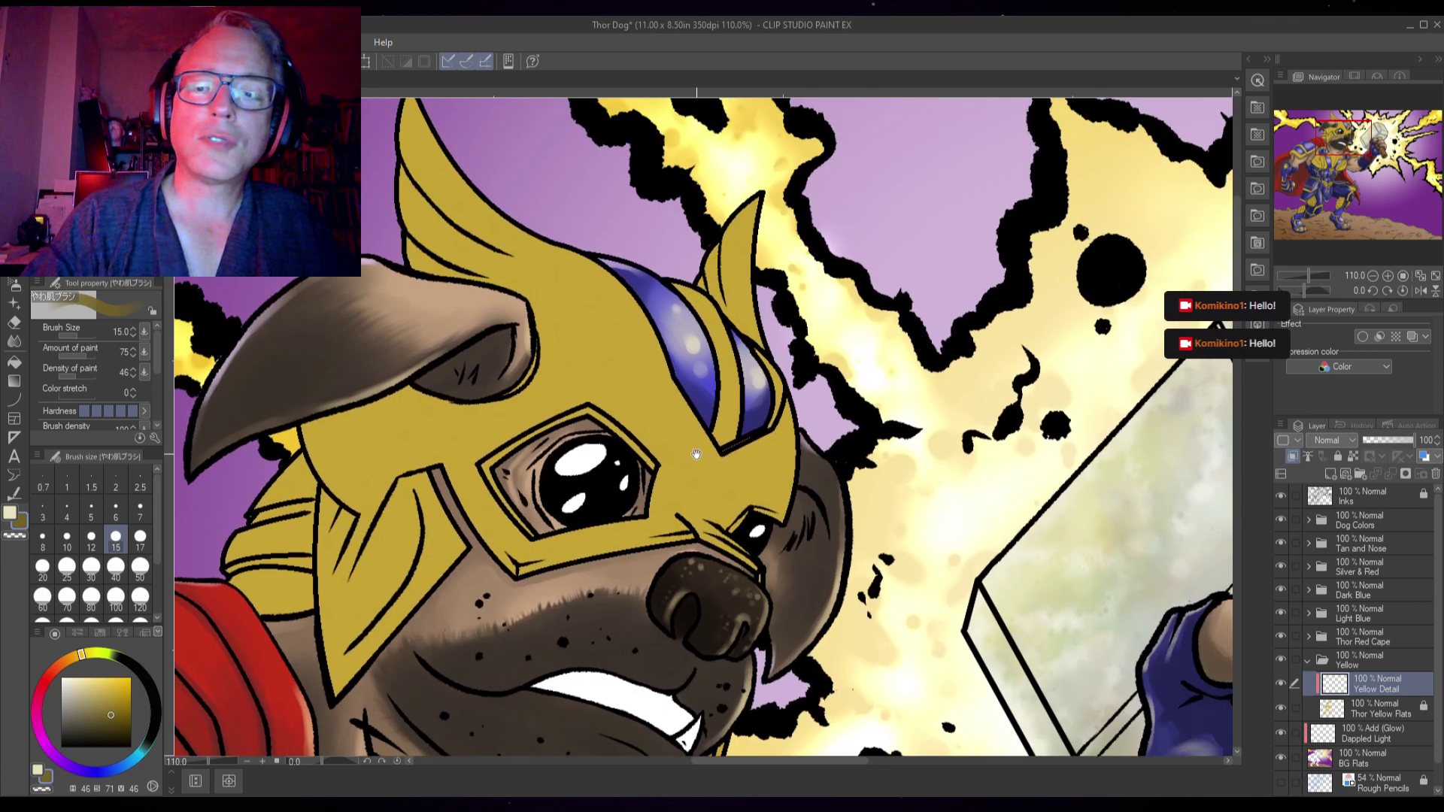
{"action": "scroll", "coordinate": [715, 358], "scroll_direction": "up", "scroll_amount": 5}
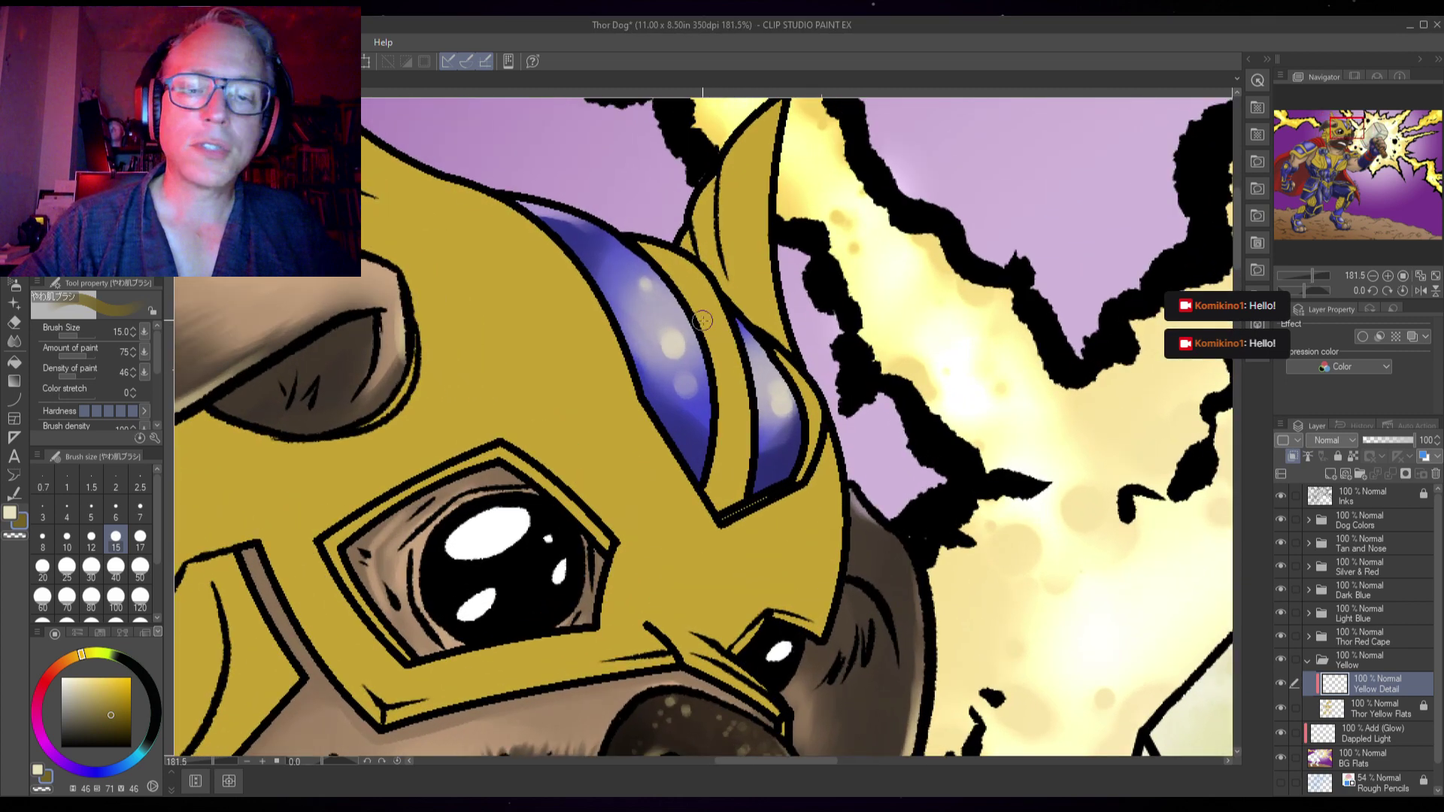
{"action": "mouse_move", "coordinate": [641, 244]}
{"action": "left_mouse_down"}
{"action": "mouse_move", "coordinate": [715, 364]}
{"action": "mouse_move", "coordinate": [715, 500]}
{"action": "left_mouse_up"}
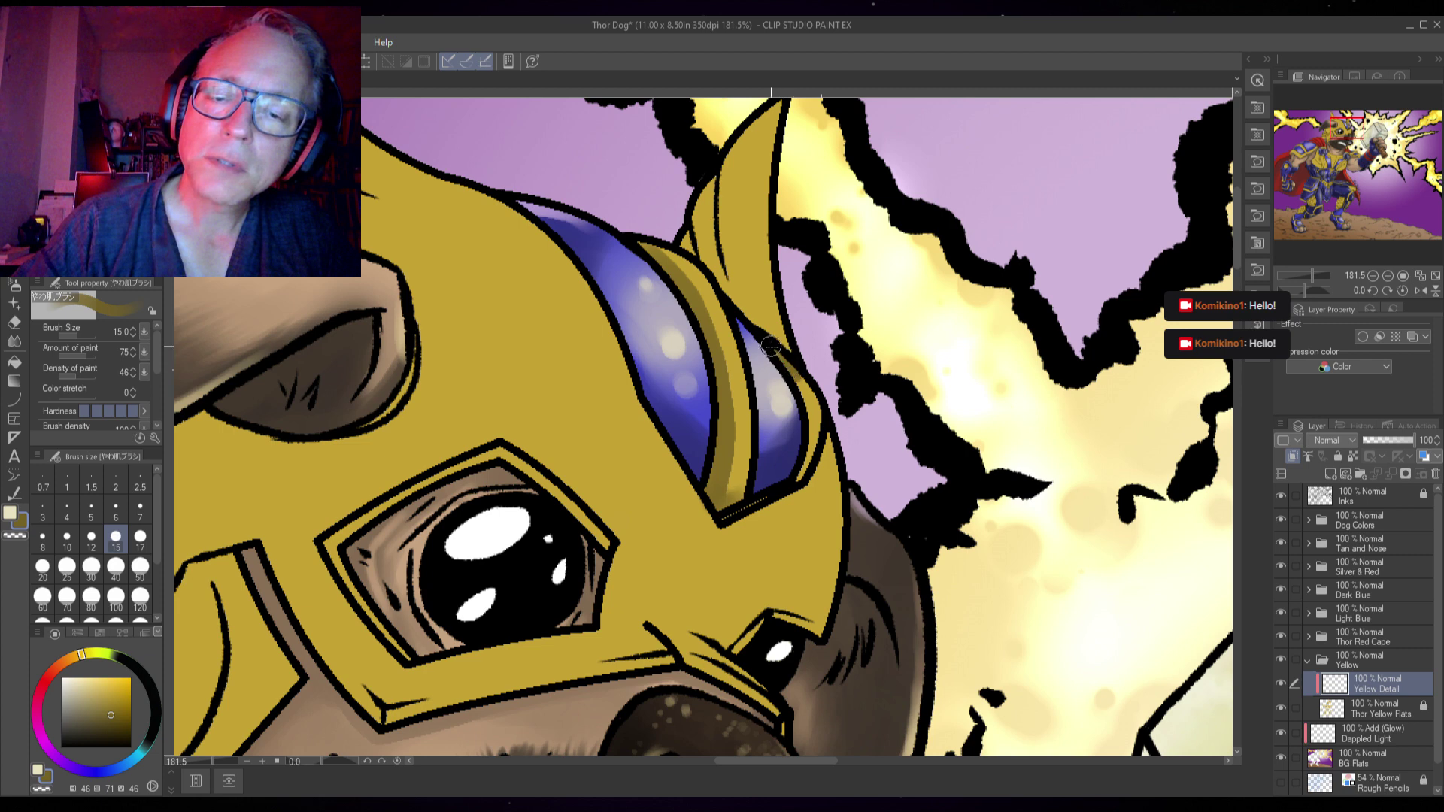
{"action": "mouse_move", "coordinate": [815, 414]}
{"action": "left_mouse_down"}
{"action": "mouse_move", "coordinate": [793, 474]}
{"action": "mouse_move", "coordinate": [803, 455]}
{"action": "left_mouse_up"}
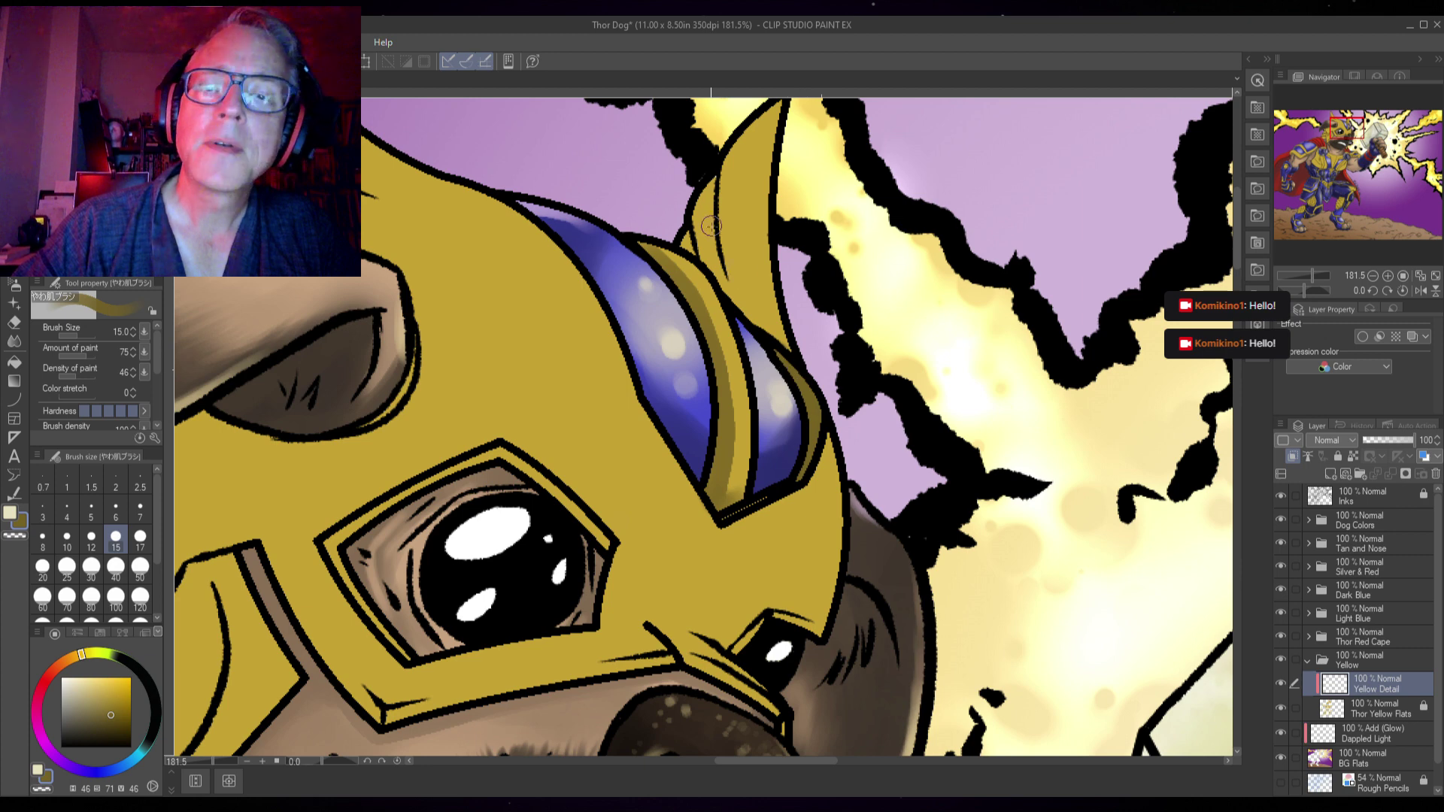
- Paint the dark yellow shadow over the inner fold and along both edges of the helmet's smaller wing
{"action": "left_click_drag", "start_coordinate": [843, 251], "coordinate": [836, 371]}
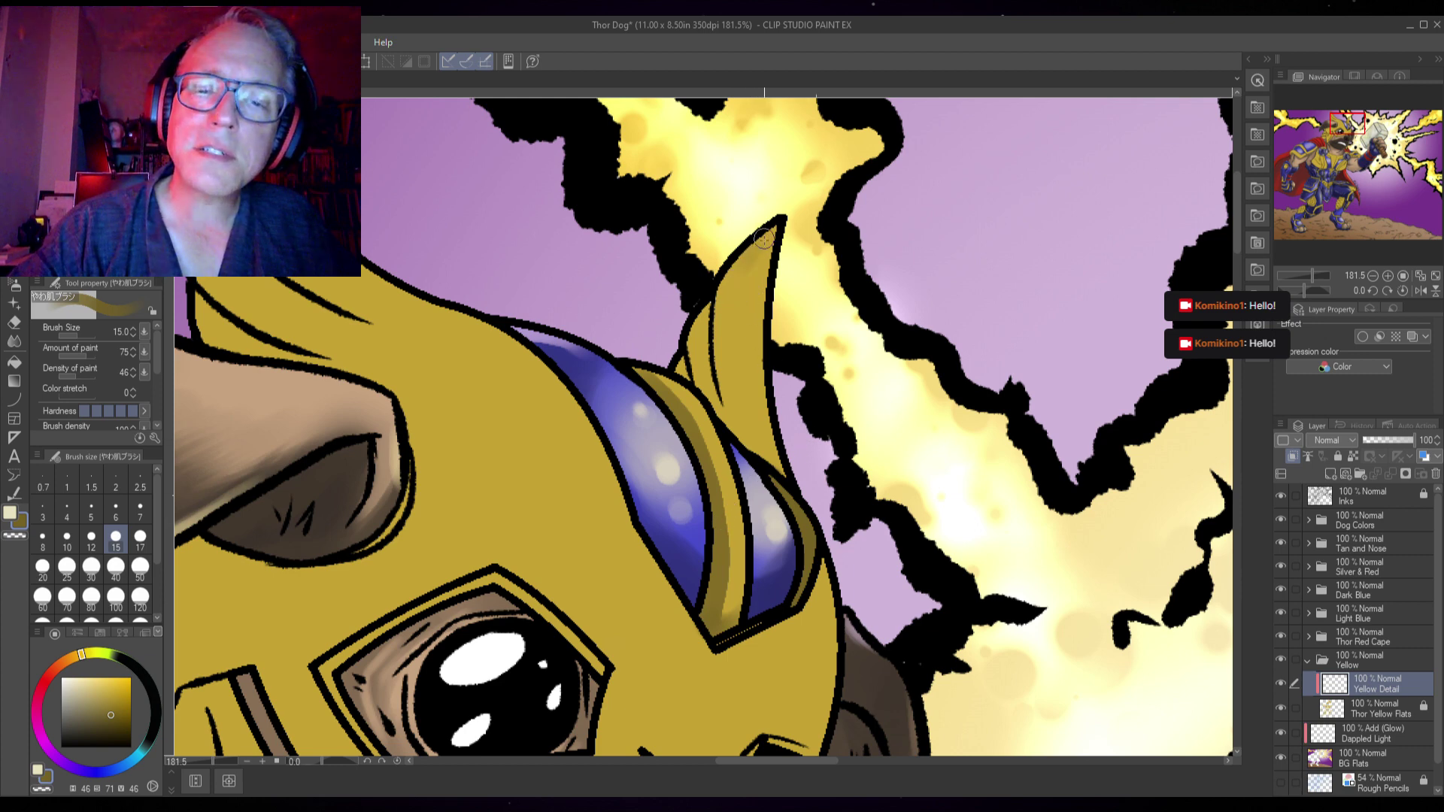
{"action": "mouse_move", "coordinate": [736, 281]}
{"action": "left_mouse_down"}
{"action": "mouse_move", "coordinate": [728, 382]}
{"action": "mouse_move", "coordinate": [722, 307]}
{"action": "mouse_move", "coordinate": [735, 438]}
{"action": "left_mouse_up"}
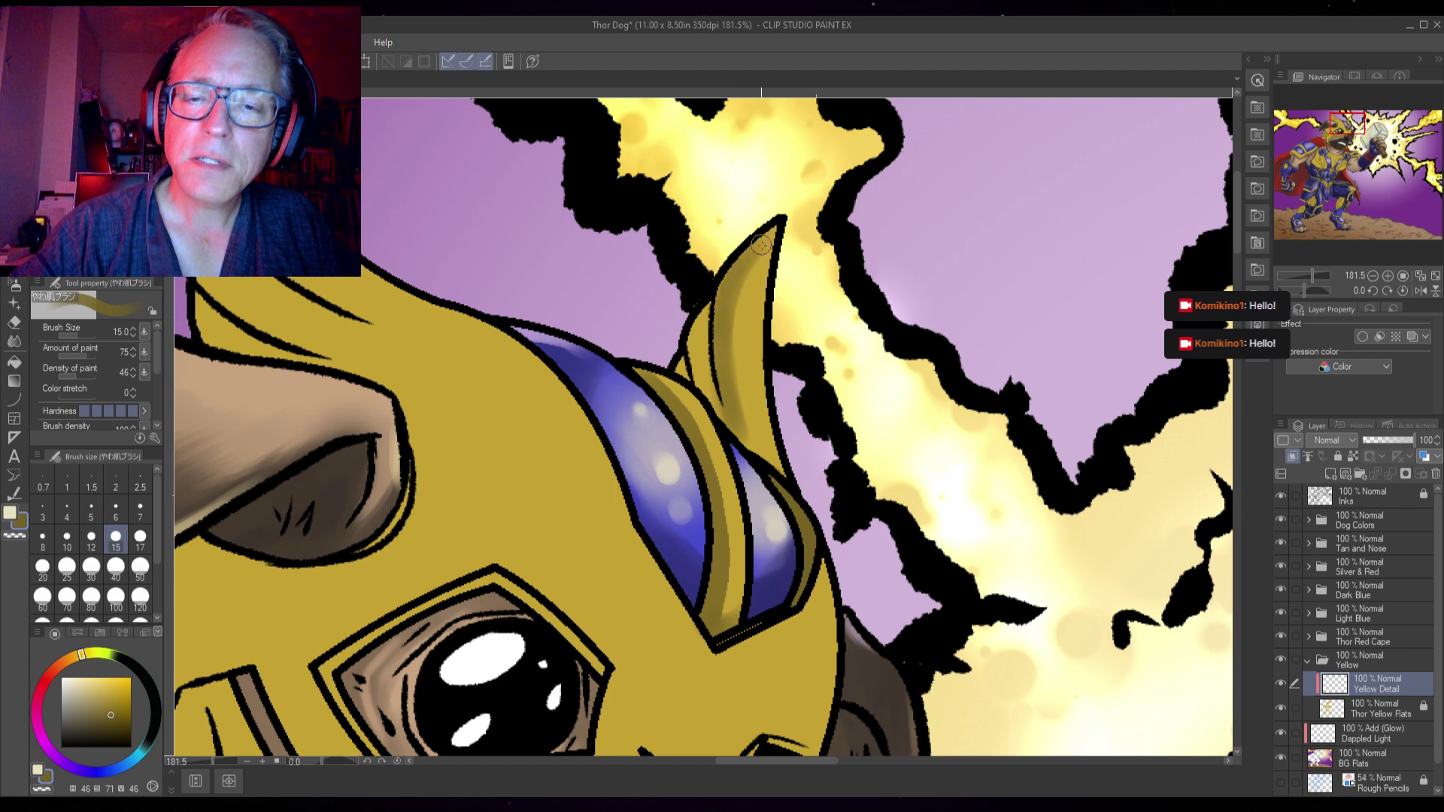
{"action": "mouse_move", "coordinate": [731, 278]}
{"action": "left_mouse_down"}
{"action": "mouse_move", "coordinate": [742, 440]}
{"action": "mouse_move", "coordinate": [717, 360]}
{"action": "mouse_move", "coordinate": [751, 459]}
{"action": "mouse_move", "coordinate": [734, 376]}
{"action": "mouse_move", "coordinate": [745, 269]}
{"action": "left_mouse_up"}
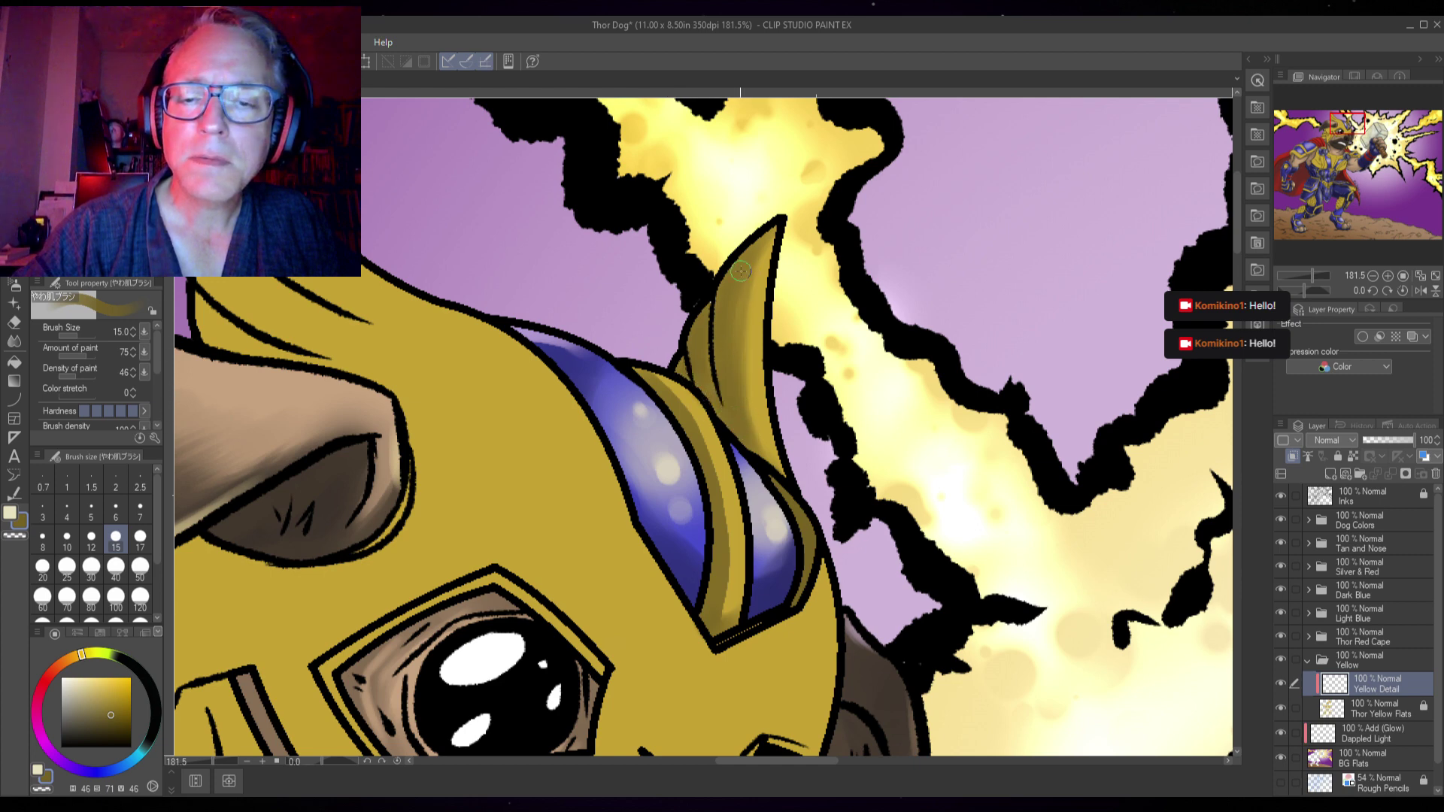
{"action": "left_click_drag", "start_coordinate": [755, 245], "coordinate": [758, 442]}
{"action": "left_click_drag", "start_coordinate": [737, 355], "coordinate": [758, 442]}
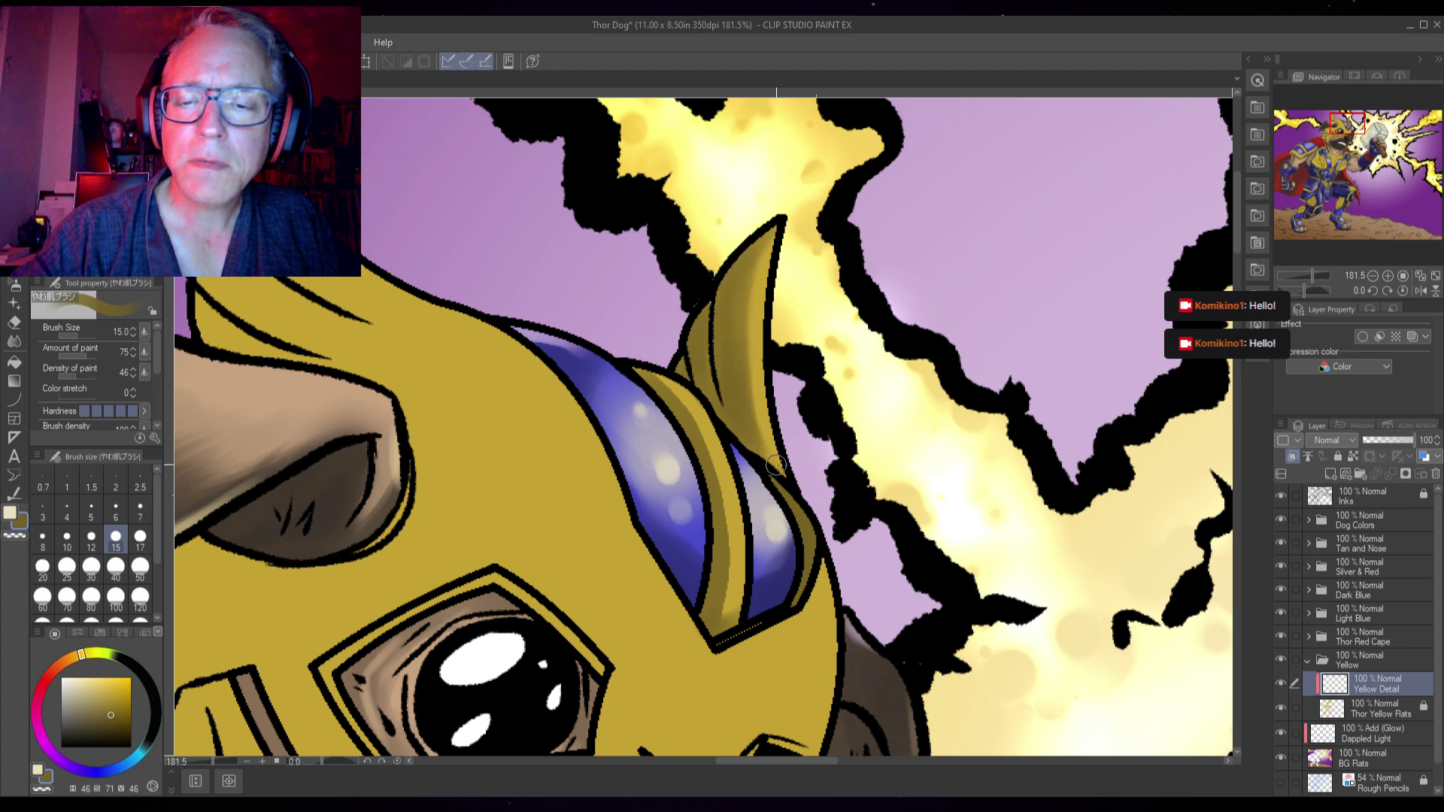
- Lock the Thor Yellow Flats layer and return to the Yellow Detail layer
{"action": "left_click", "coordinate": [1378, 713]}
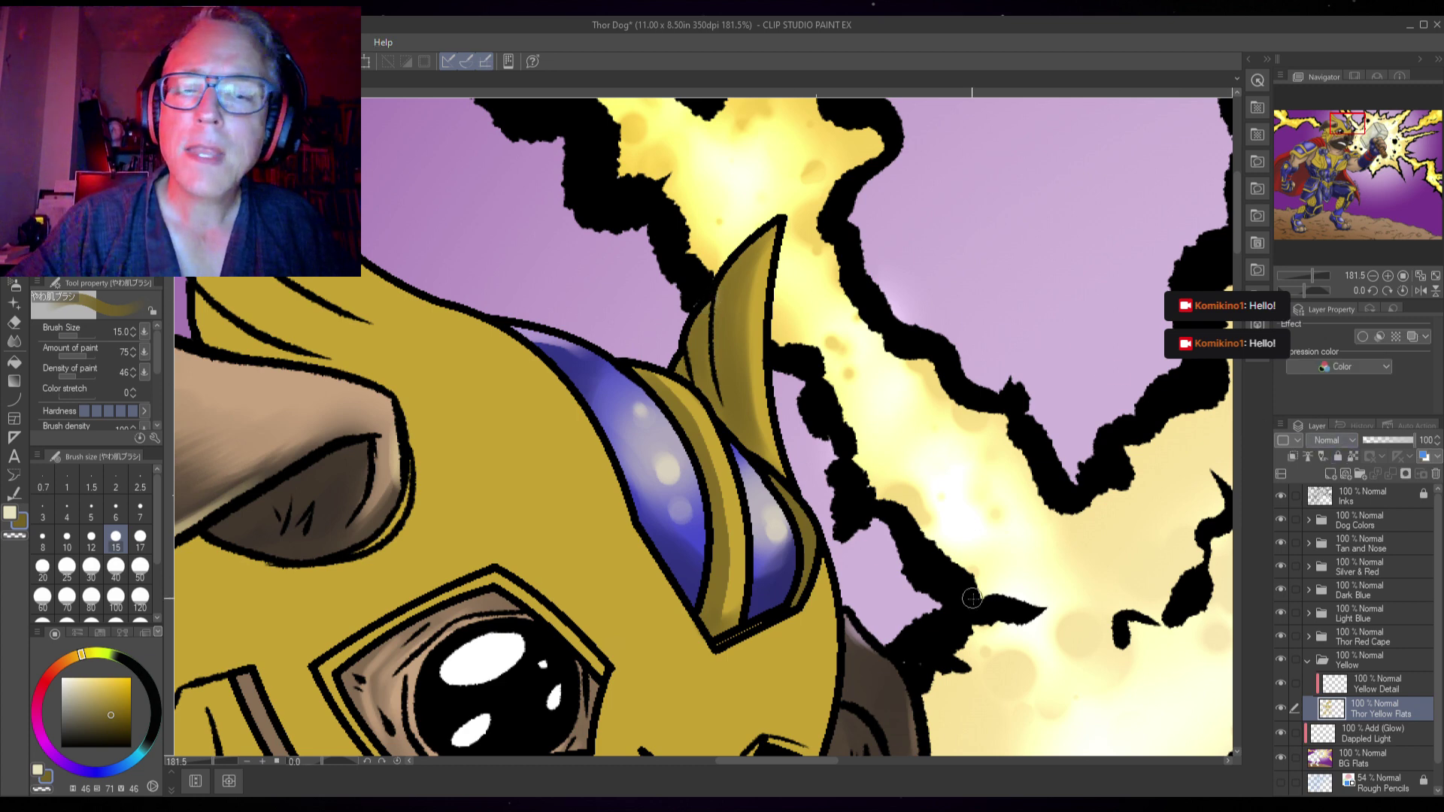
{"action": "left_click", "coordinate": [1342, 461]}
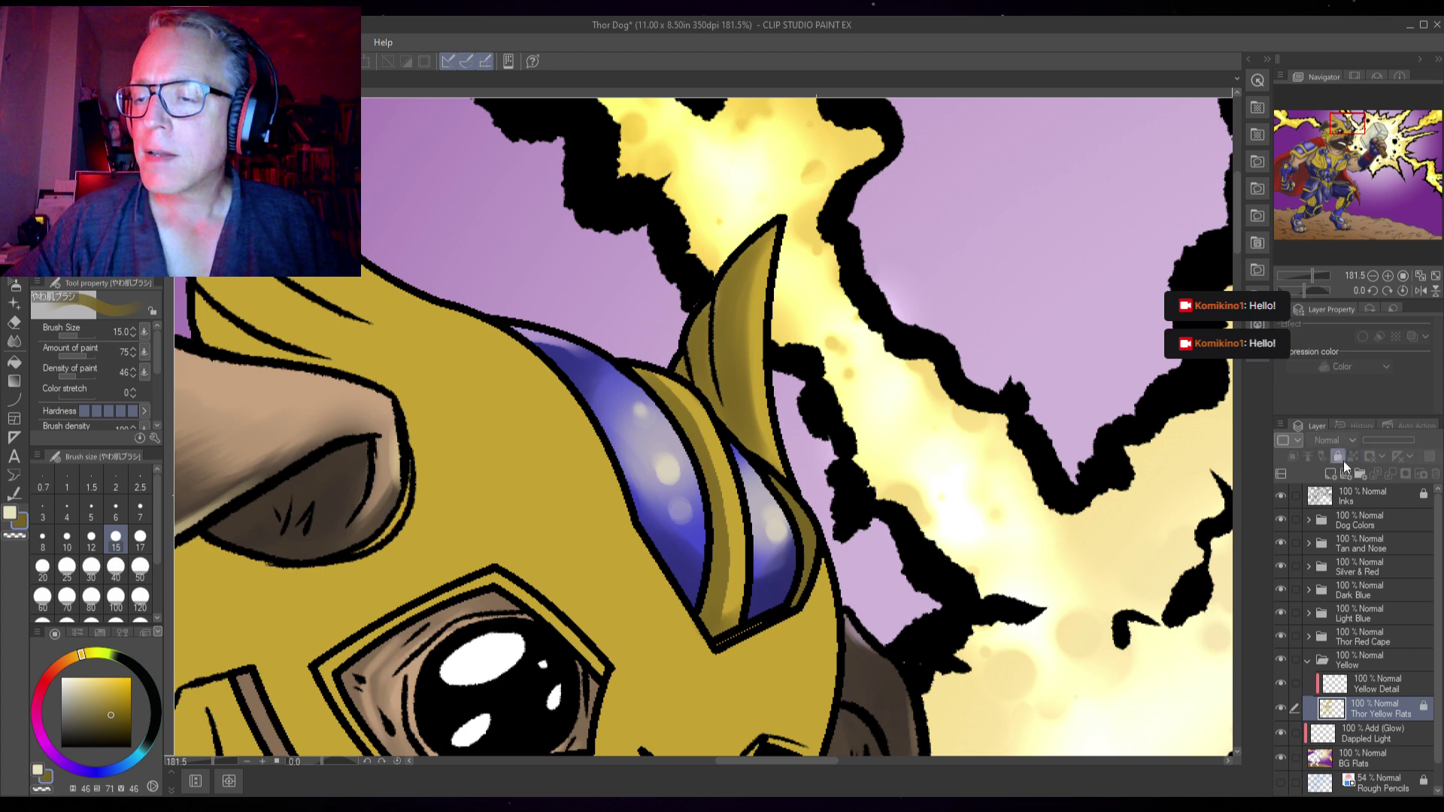
{"action": "left_click", "coordinate": [1387, 689]}
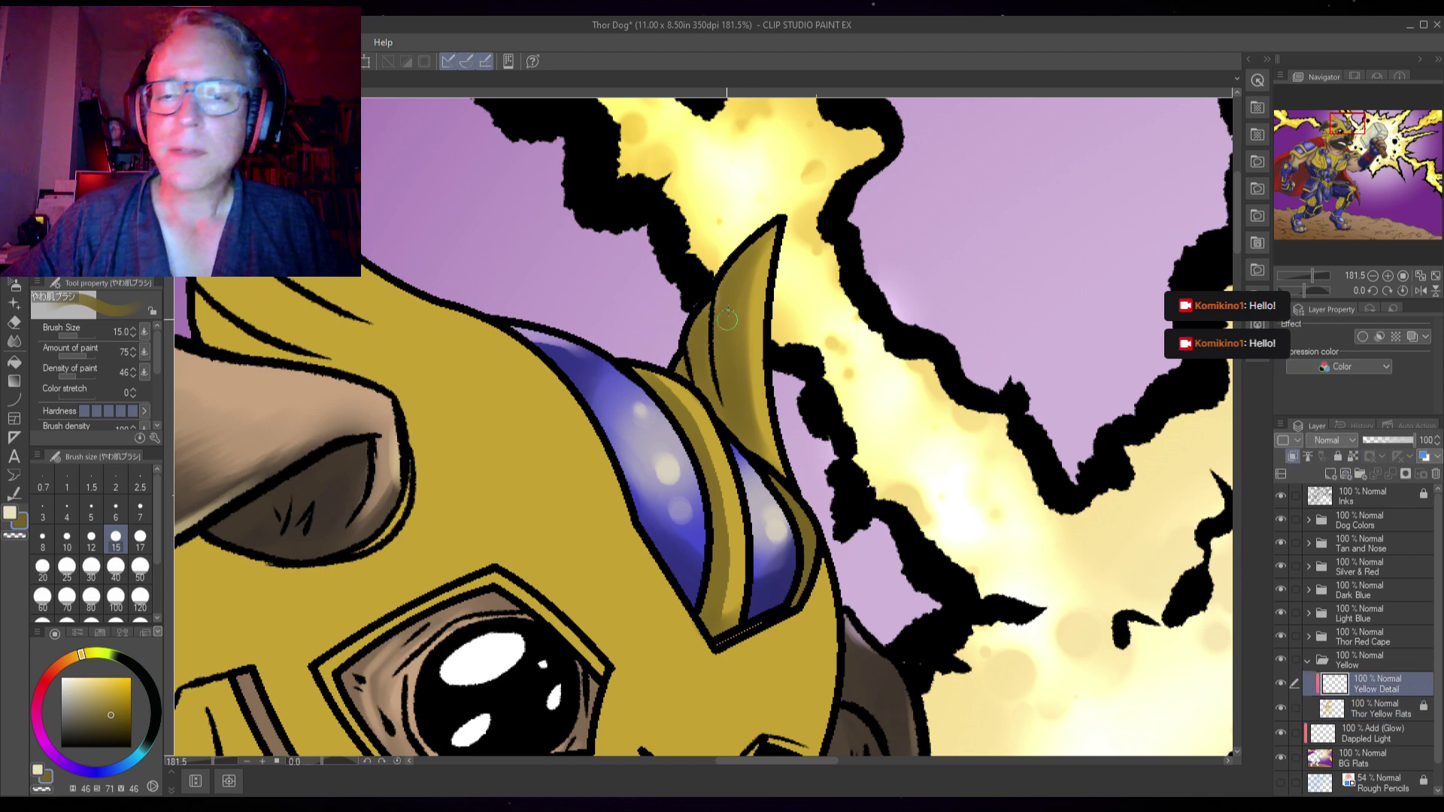
- Reduce the brush size to 8 and shade the helmet's narrow rim above the far eye
{"action": "left_click_drag", "start_coordinate": [703, 266], "coordinate": [752, 361]}
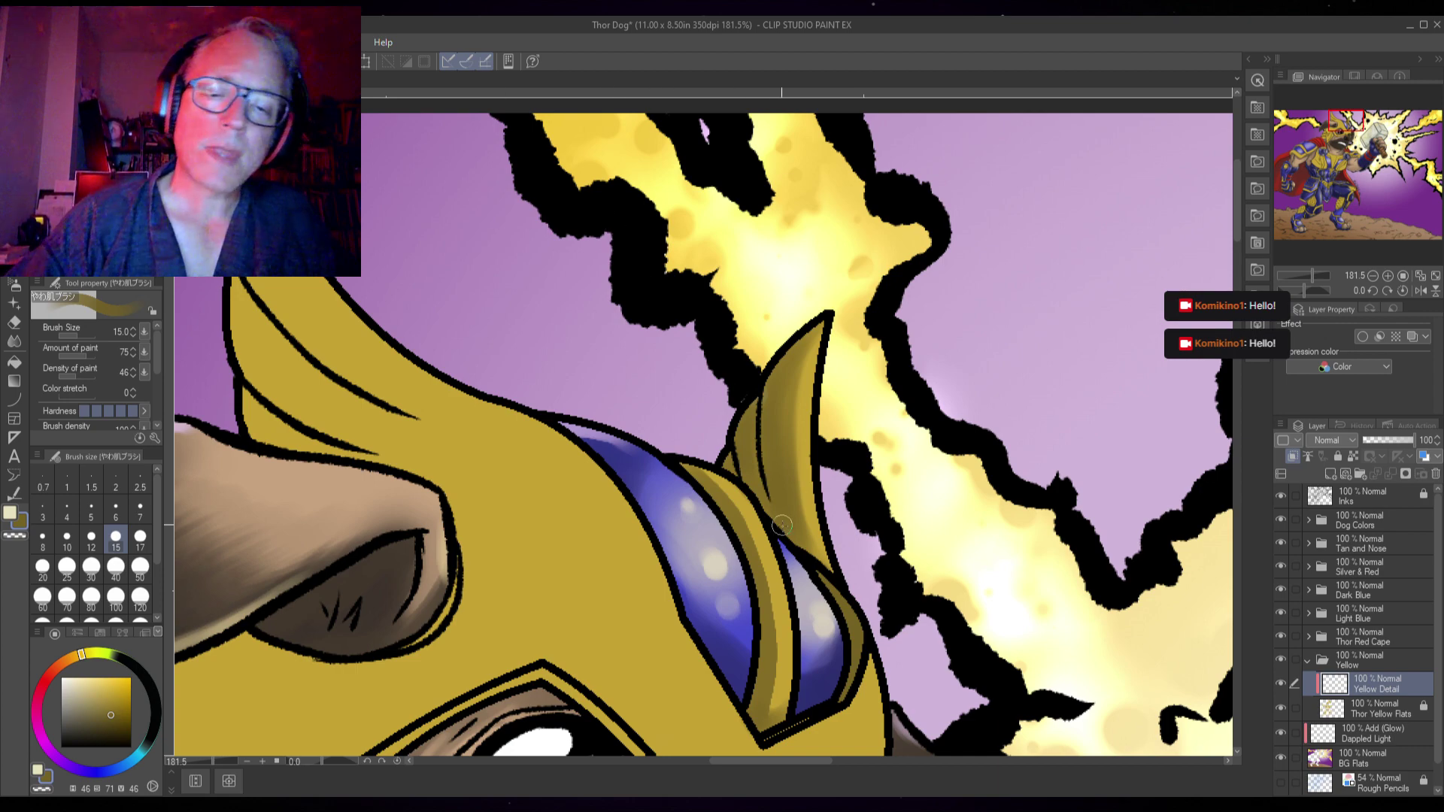
{"action": "scroll", "coordinate": [782, 525], "scroll_direction": "down", "scroll_amount": 1}
{"action": "scroll", "coordinate": [796, 492], "scroll_direction": "down", "scroll_amount": 2}
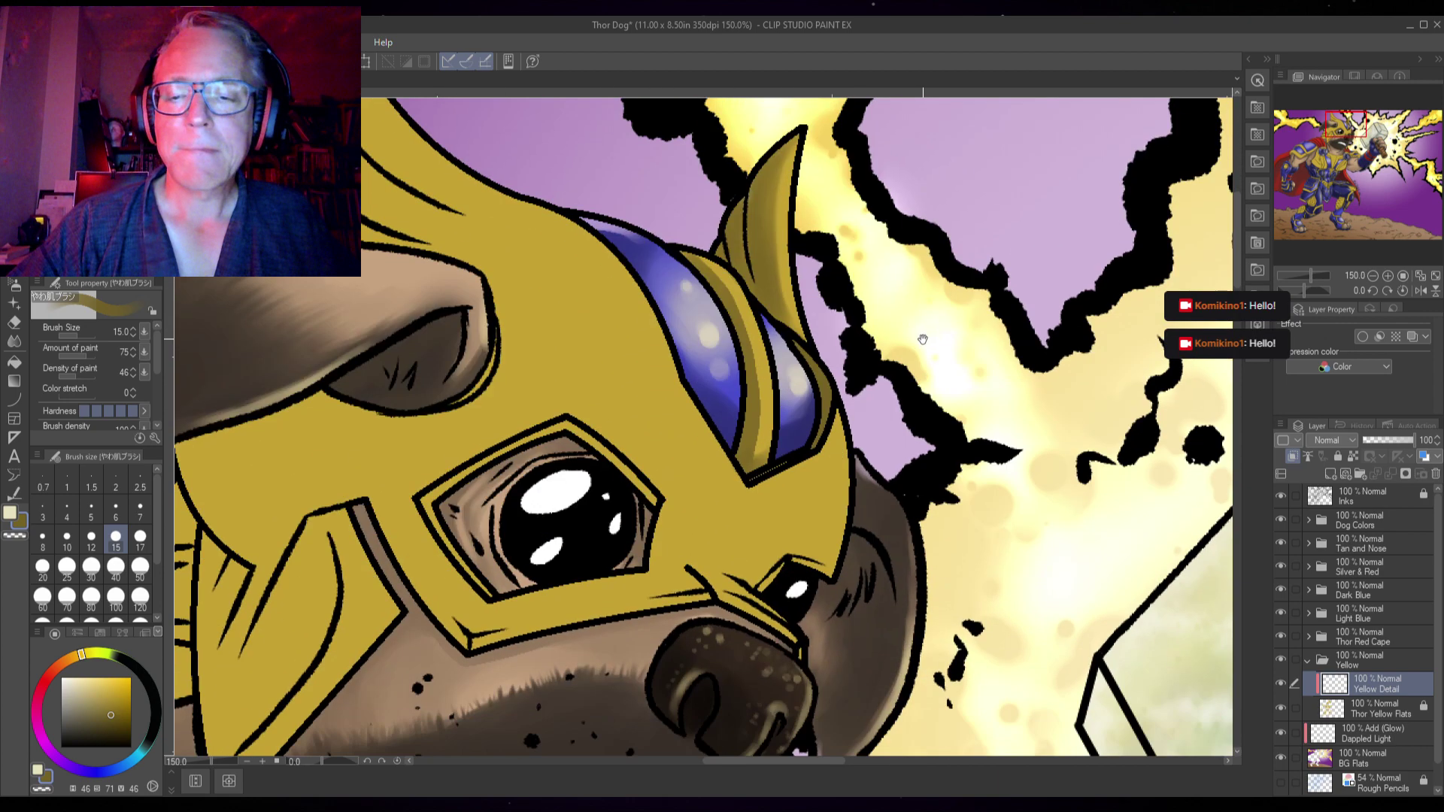
{"action": "scroll", "coordinate": [779, 593], "scroll_direction": "up", "scroll_amount": 3}
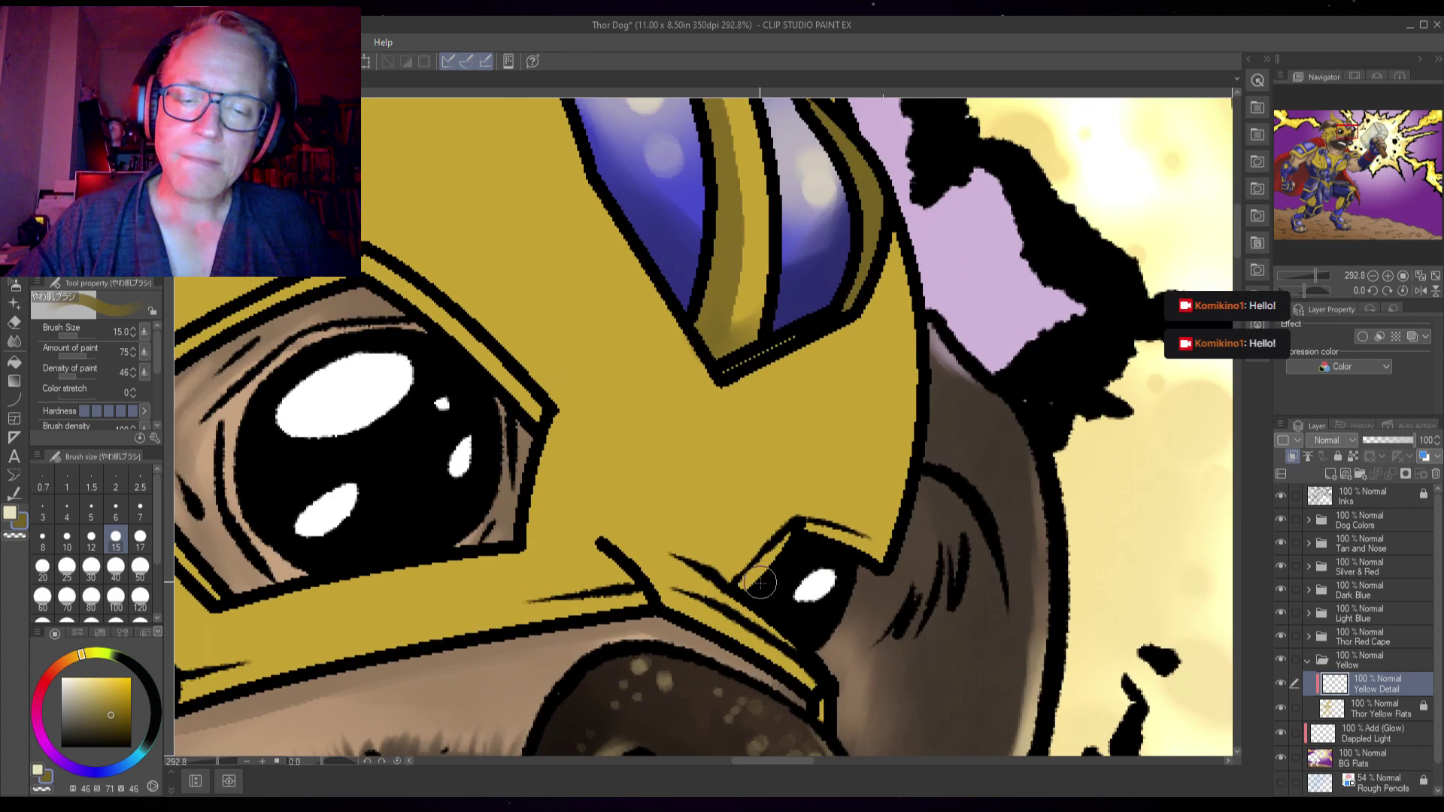
{"action": "key", "text": "bracketleft"}
{"action": "key", "text": "bracketleft"}
{"action": "key", "text": "bracketleft"}
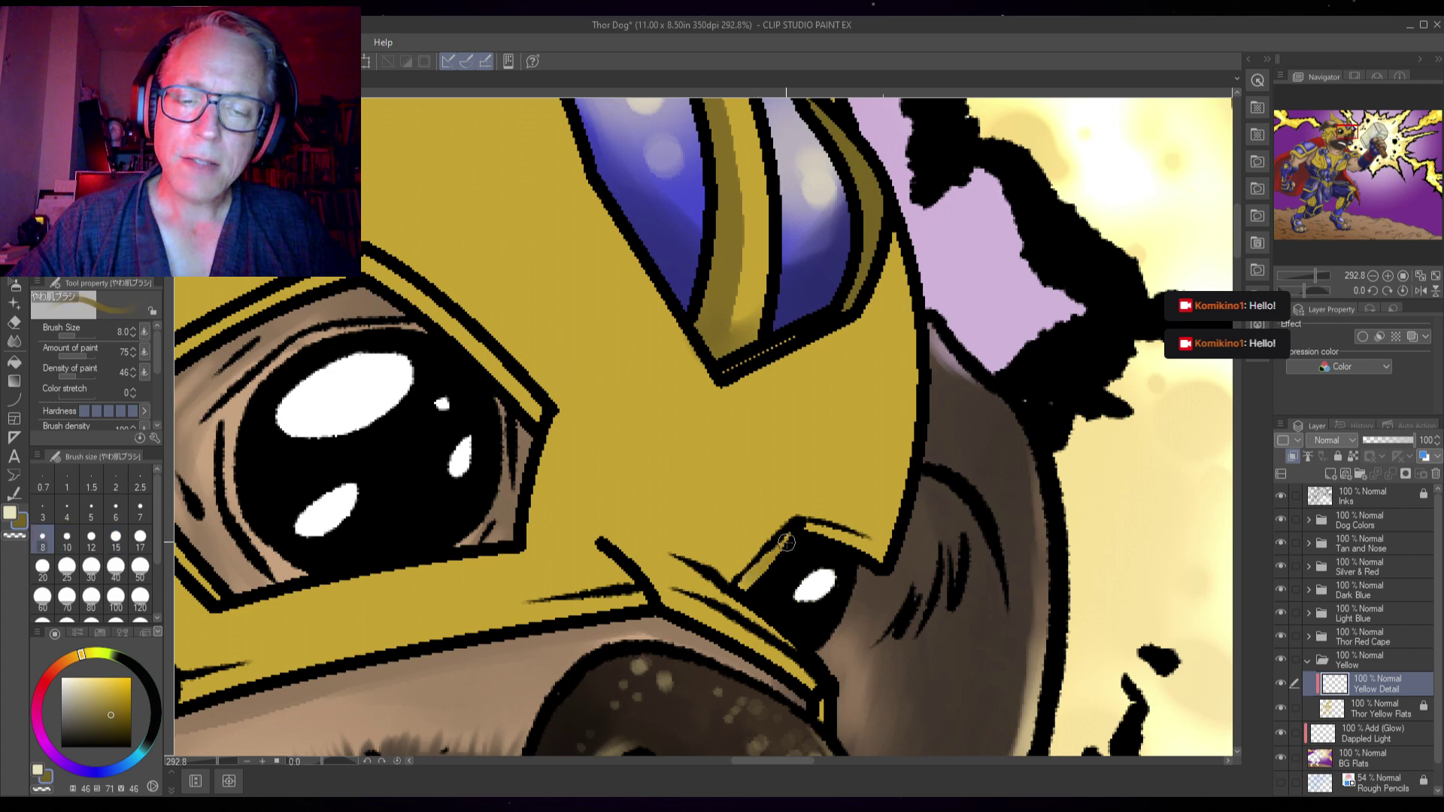
{"action": "mouse_move", "coordinate": [775, 555]}
{"action": "left_mouse_down"}
{"action": "mouse_move", "coordinate": [806, 529]}
{"action": "mouse_move", "coordinate": [867, 550]}
{"action": "mouse_move", "coordinate": [820, 528]}
{"action": "mouse_move", "coordinate": [885, 571]}
{"action": "left_mouse_up"}
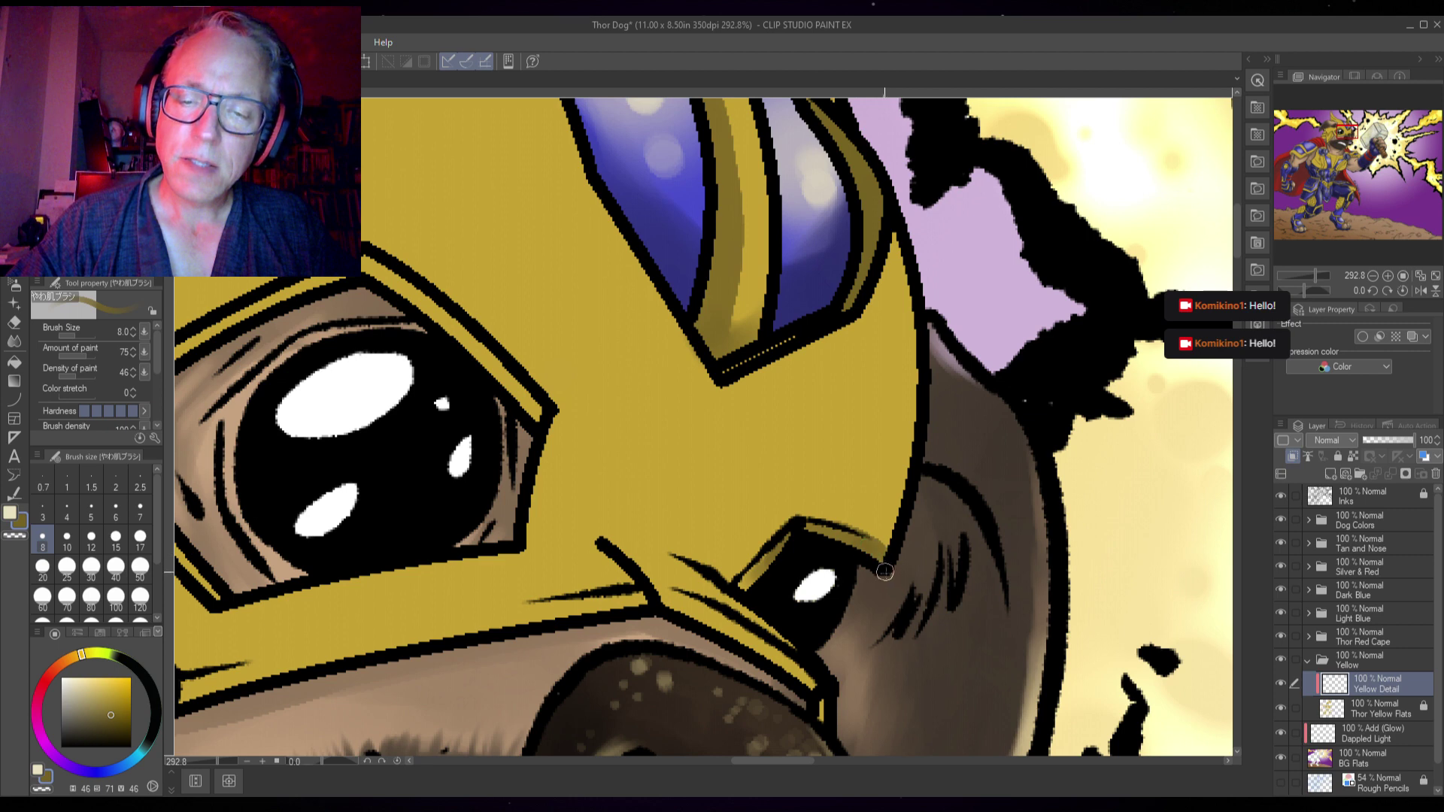
- Shade the upper rim of the near eye opening and the helmet's lower edge above the nose in dark yellow
{"action": "left_click_drag", "start_coordinate": [418, 314], "coordinate": [620, 409]}
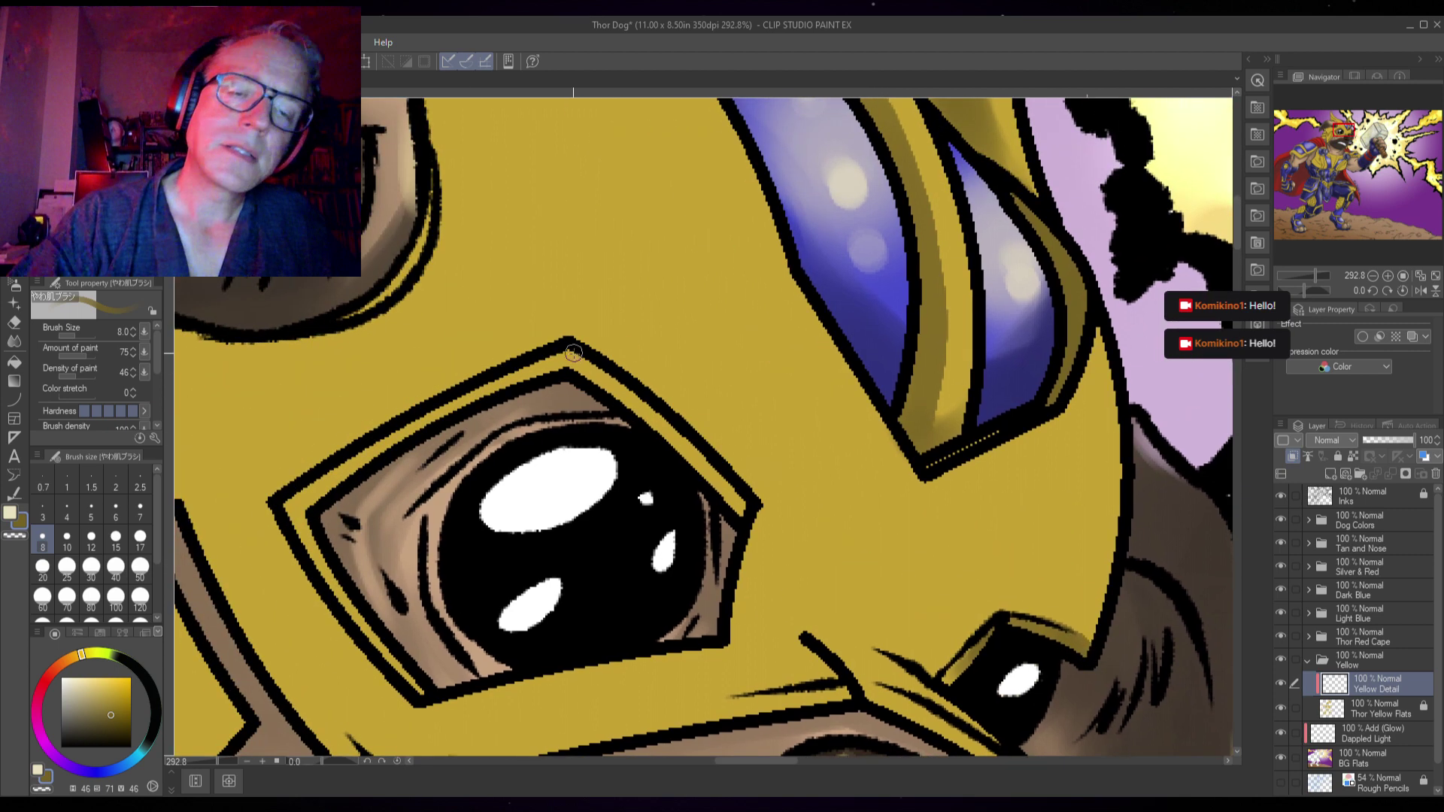
{"action": "mouse_move", "coordinate": [569, 355]}
{"action": "left_mouse_down"}
{"action": "mouse_move", "coordinate": [708, 465]}
{"action": "mouse_move", "coordinate": [739, 513]}
{"action": "mouse_move", "coordinate": [604, 384]}
{"action": "left_mouse_up"}
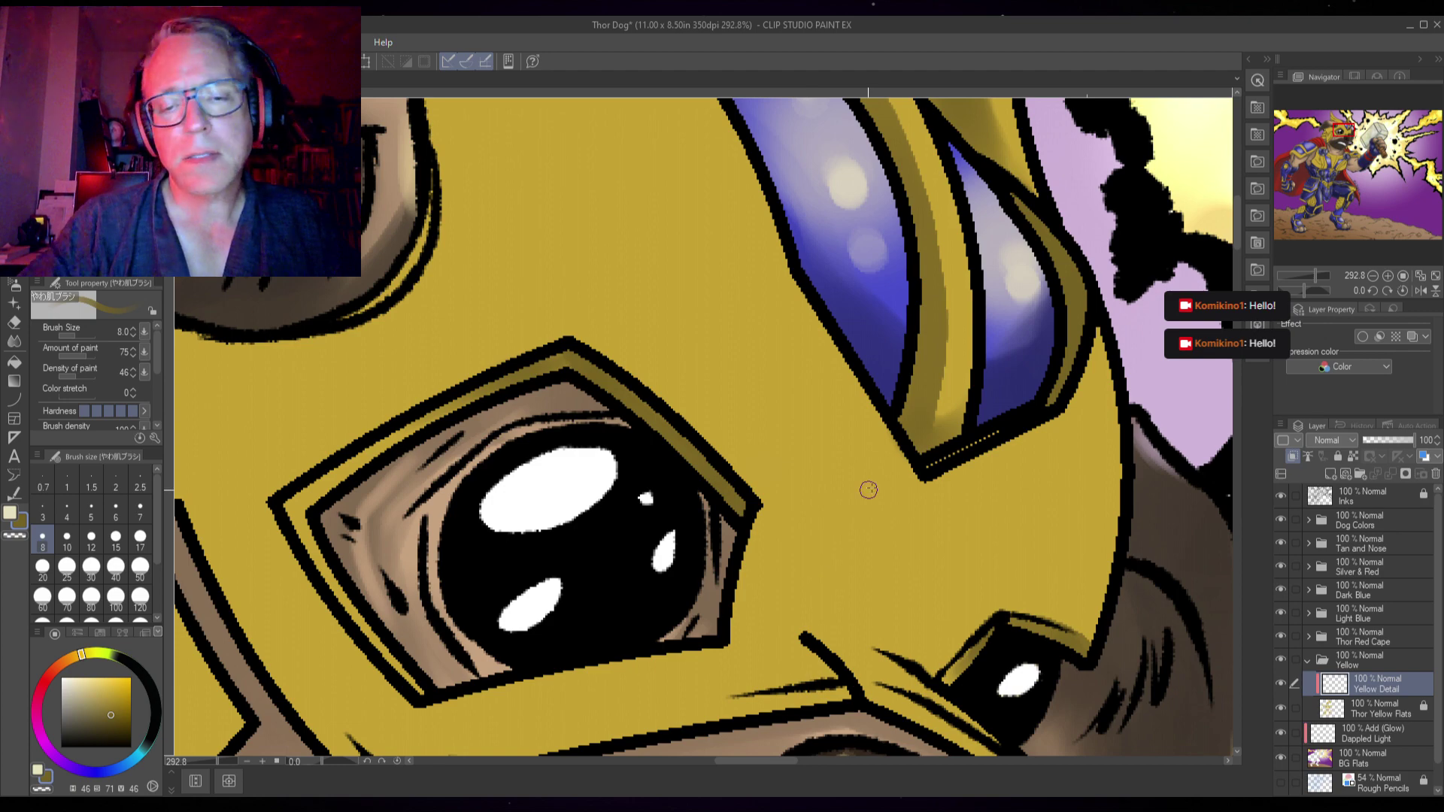
{"action": "mouse_move", "coordinate": [864, 490]}
{"action": "left_mouse_down"}
{"action": "mouse_move", "coordinate": [895, 279]}
{"action": "mouse_move", "coordinate": [774, 374]}
{"action": "mouse_move", "coordinate": [650, 246]}
{"action": "left_mouse_up"}
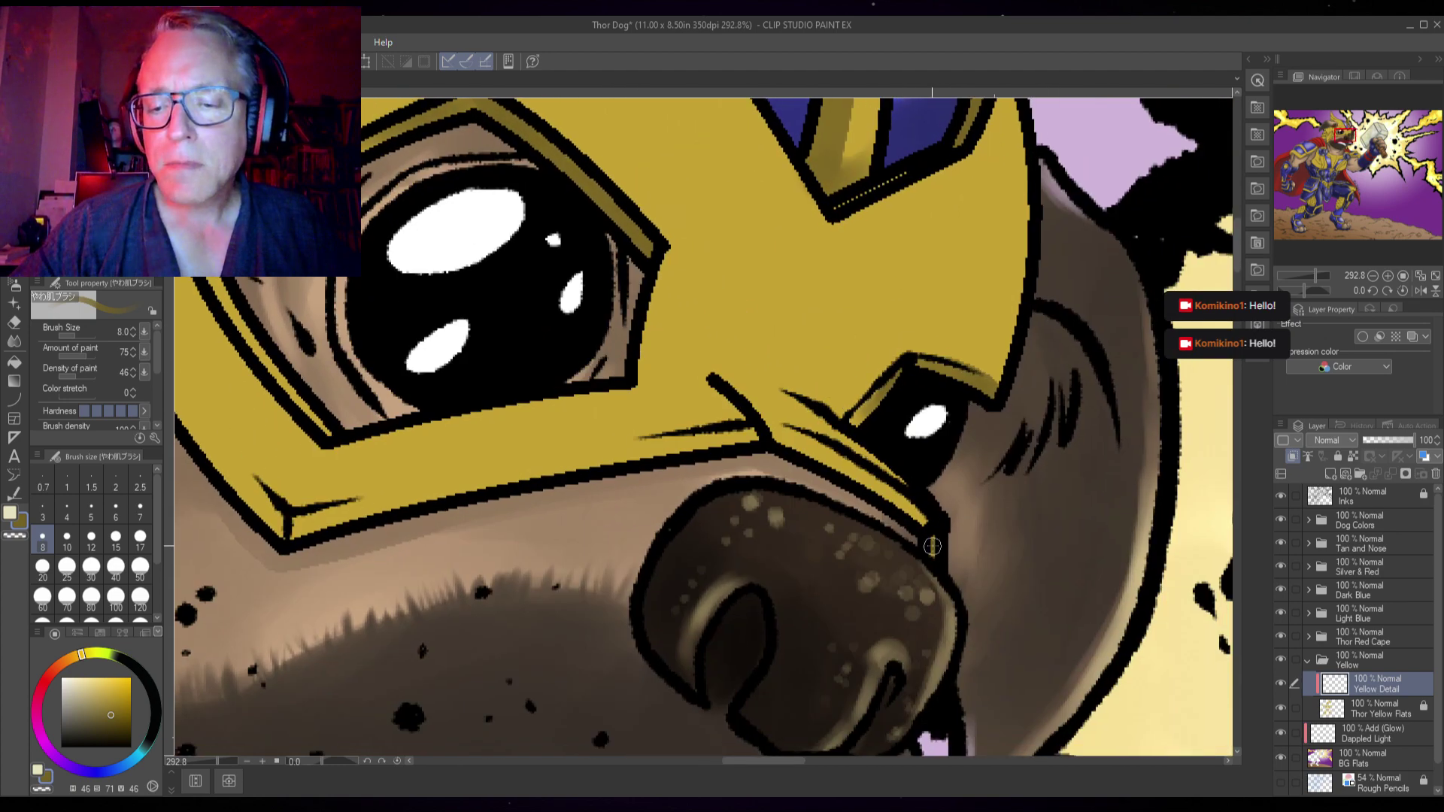
{"action": "mouse_move", "coordinate": [773, 430]}
{"action": "left_mouse_down"}
{"action": "mouse_move", "coordinate": [883, 482]}
{"action": "mouse_move", "coordinate": [924, 520]}
{"action": "mouse_move", "coordinate": [799, 447]}
{"action": "left_mouse_up"}
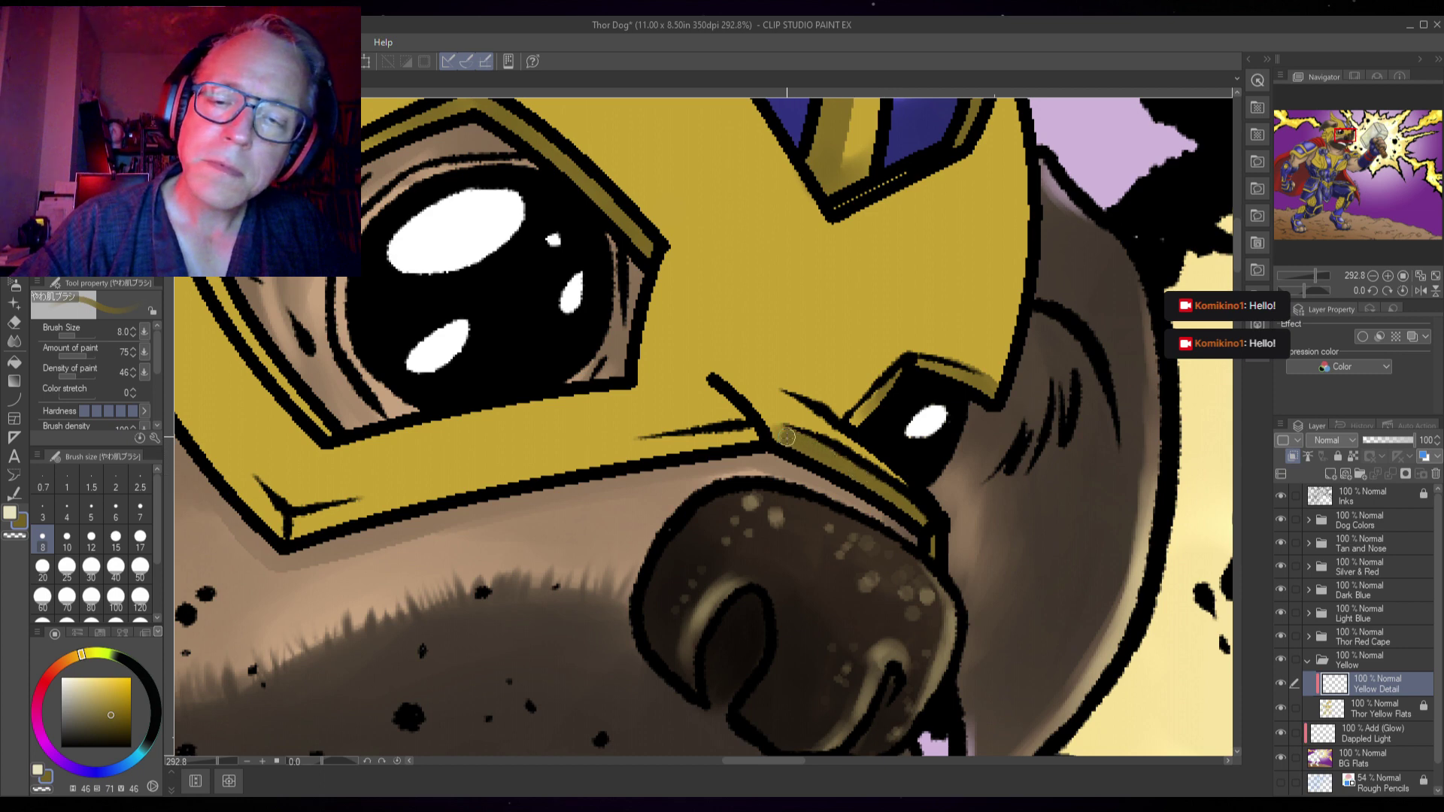
{"action": "left_click_drag", "start_coordinate": [872, 487], "coordinate": [919, 513]}
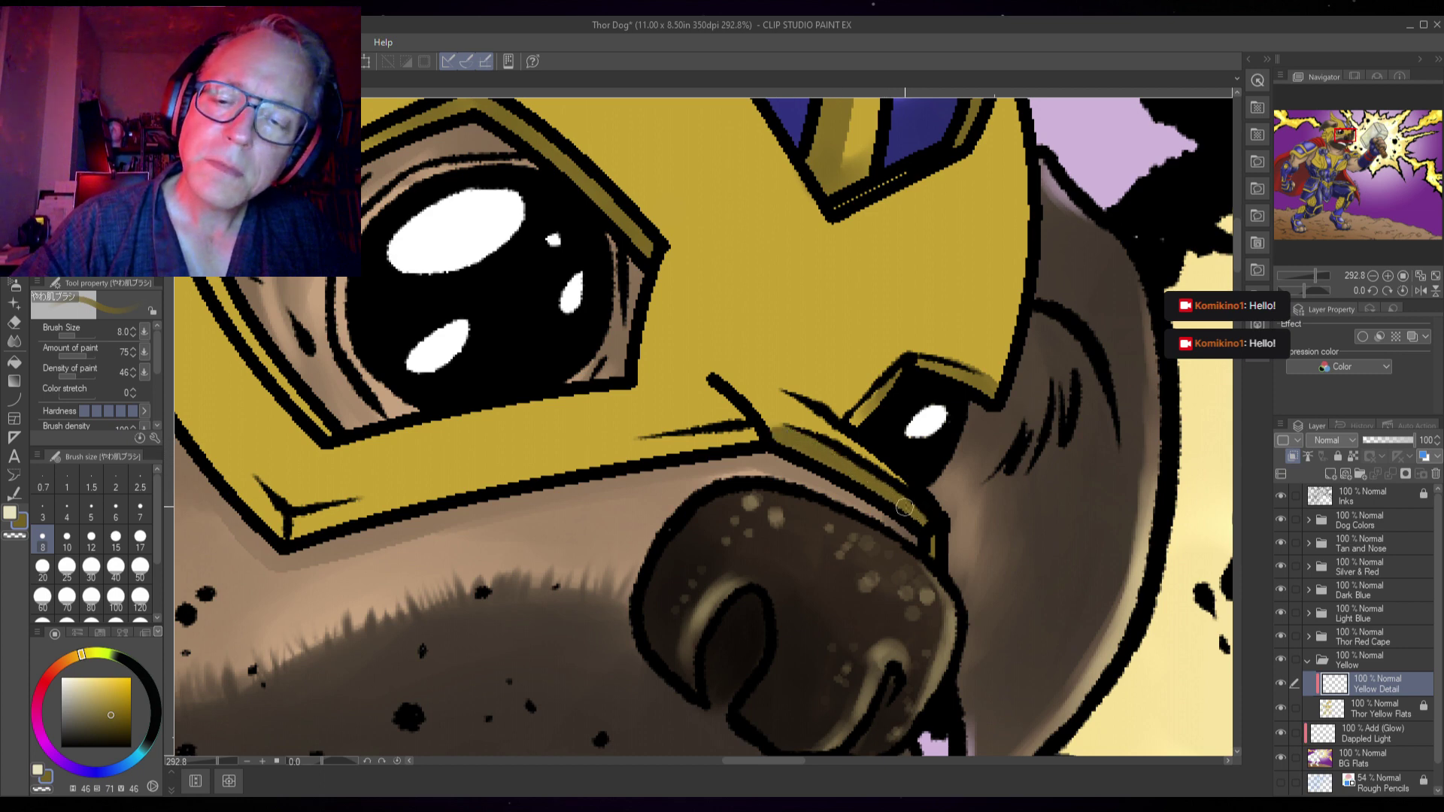
- Shade the slanted mask edge beside the cheek, from the upper notch down to the corner below the near eye
{"action": "left_click_drag", "start_coordinate": [604, 499], "coordinate": [946, 469]}
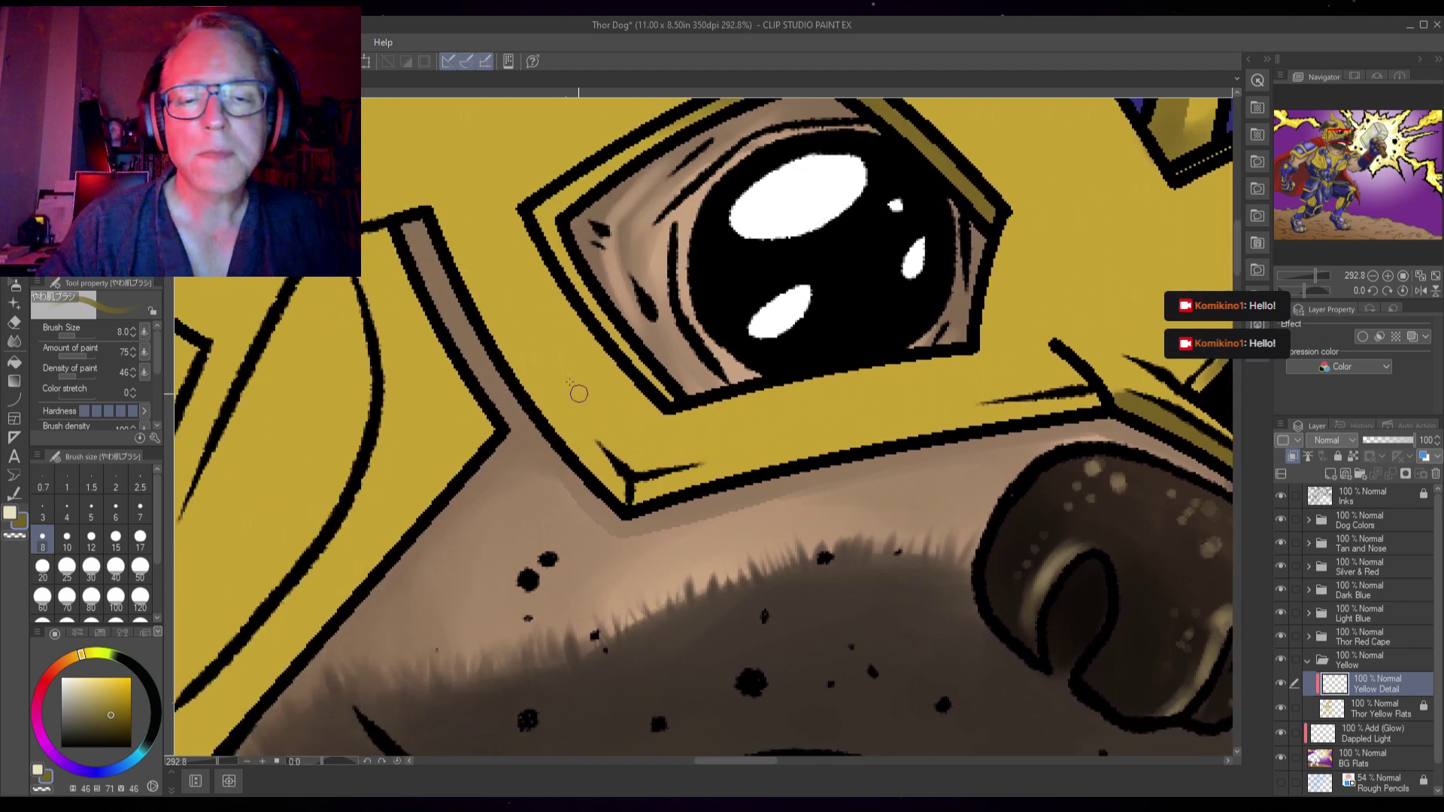
{"action": "mouse_move", "coordinate": [435, 217]}
{"action": "left_mouse_down"}
{"action": "mouse_move", "coordinate": [536, 398]}
{"action": "mouse_move", "coordinate": [622, 498]}
{"action": "left_mouse_up"}
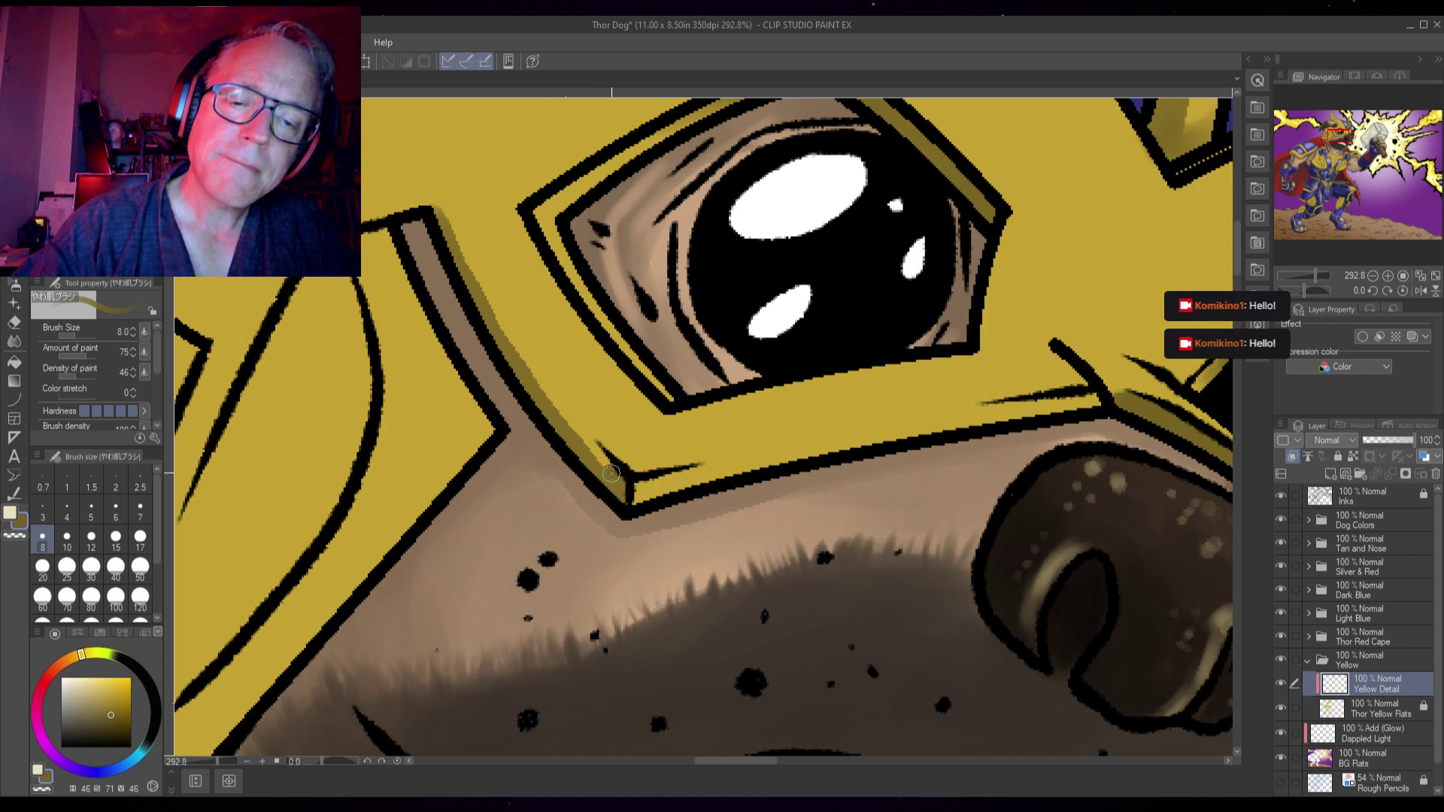
{"action": "left_click_drag", "start_coordinate": [588, 447], "coordinate": [467, 279]}
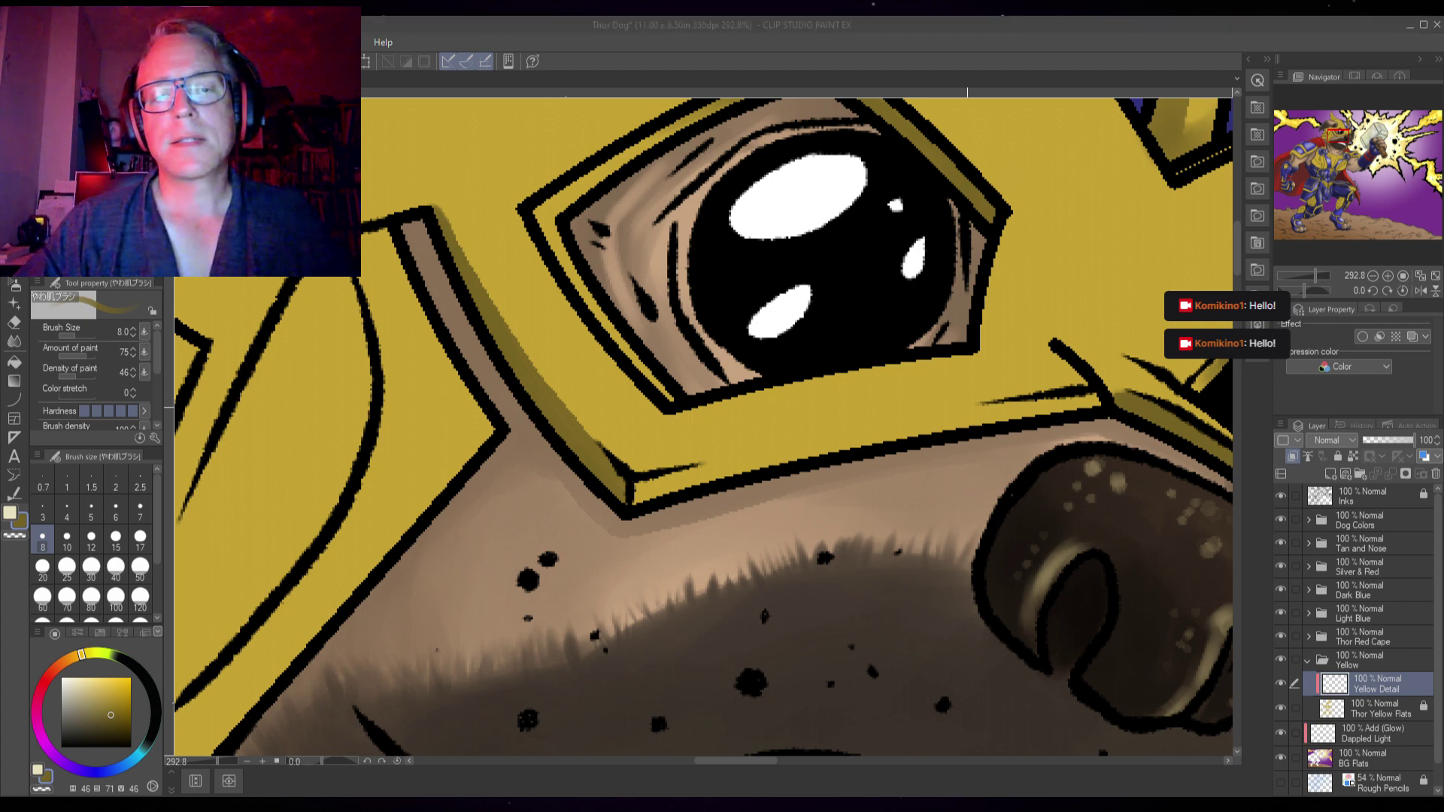
{"action": "scroll", "coordinate": [978, 305], "scroll_direction": "down", "scroll_amount": 5}
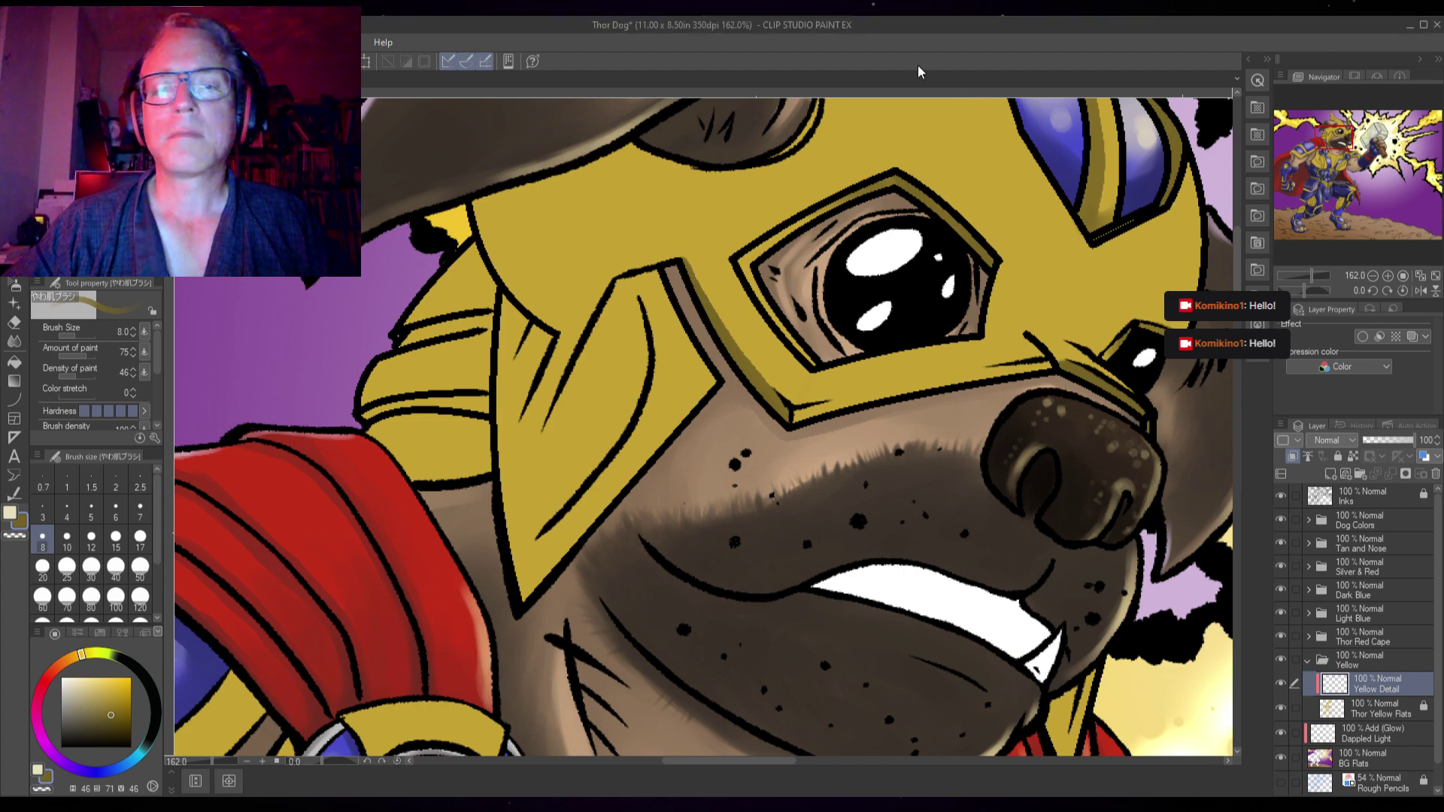
{"action": "left_click_drag", "start_coordinate": [918, 148], "coordinate": [829, 396]}
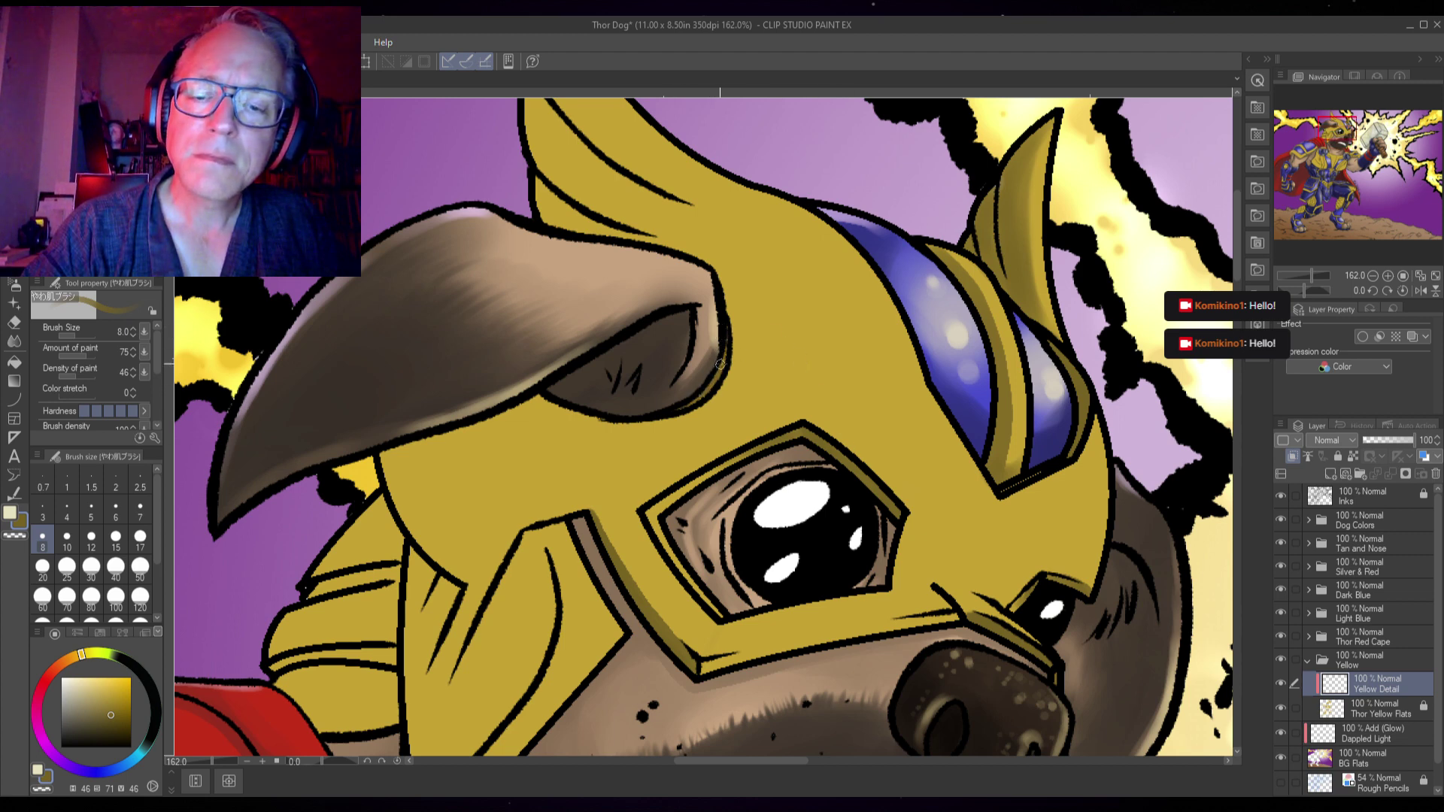
{"action": "left_click_drag", "start_coordinate": [663, 392], "coordinate": [528, 509]}
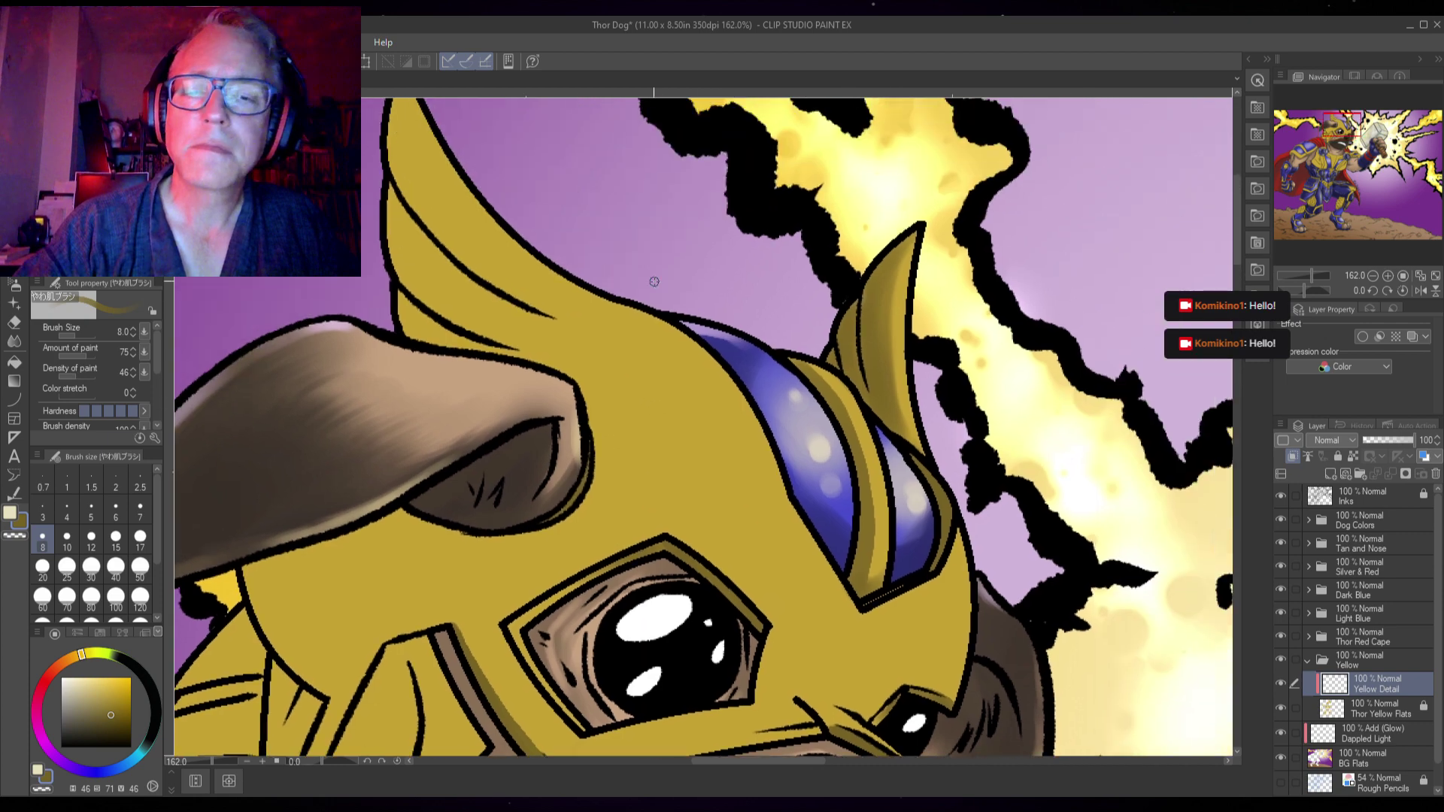
- Increase the brush size to 30 and shade the near wing's large upper feather in dark yellow, continuing down onto the helmet's crown
{"action": "key", "text": "ctrl+minus"}
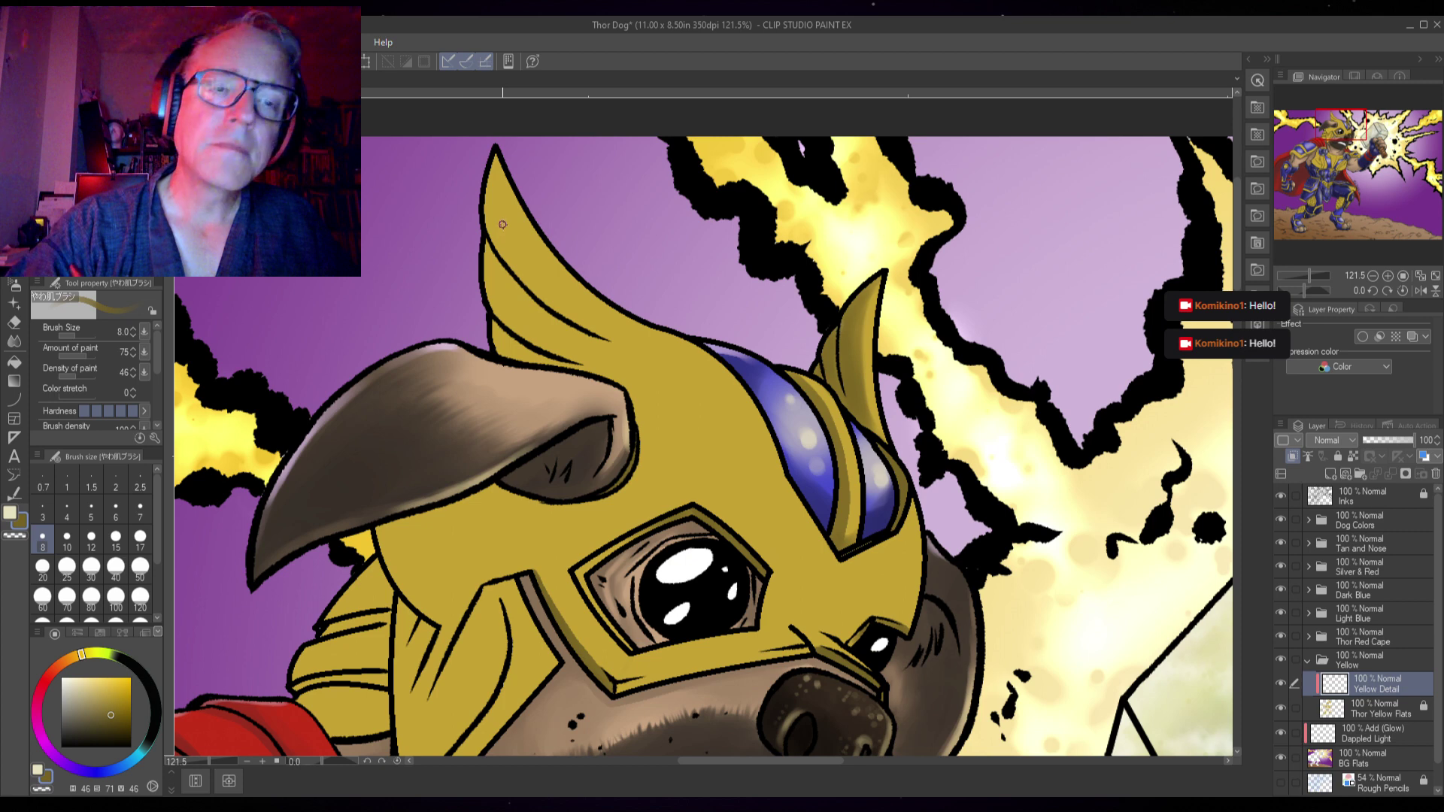
{"action": "key", "text": "bracketright"}
{"action": "key", "text": "bracketright"}
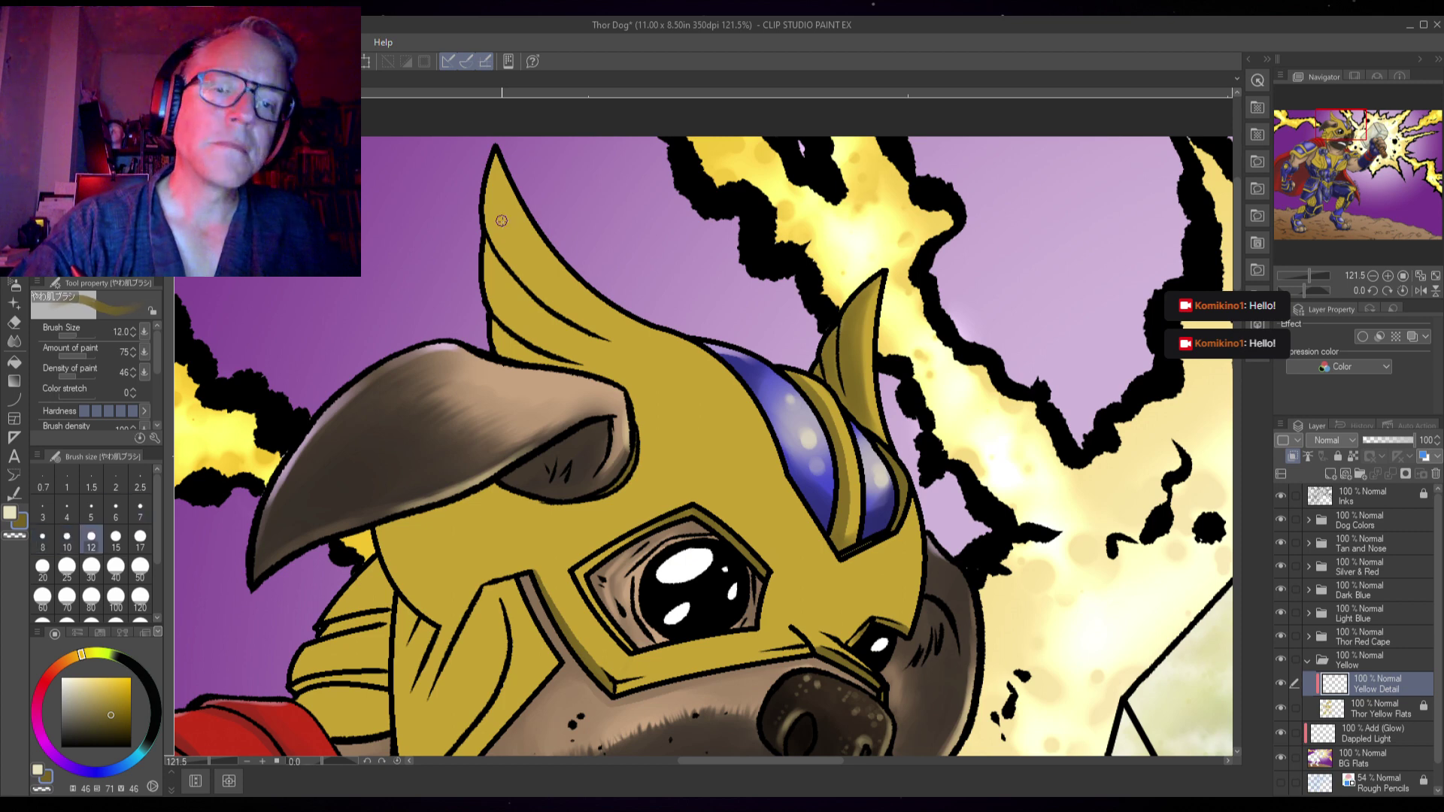
{"action": "key", "text": "bracketright"}
{"action": "key", "text": "bracketright"}
{"action": "key", "text": "bracketright"}
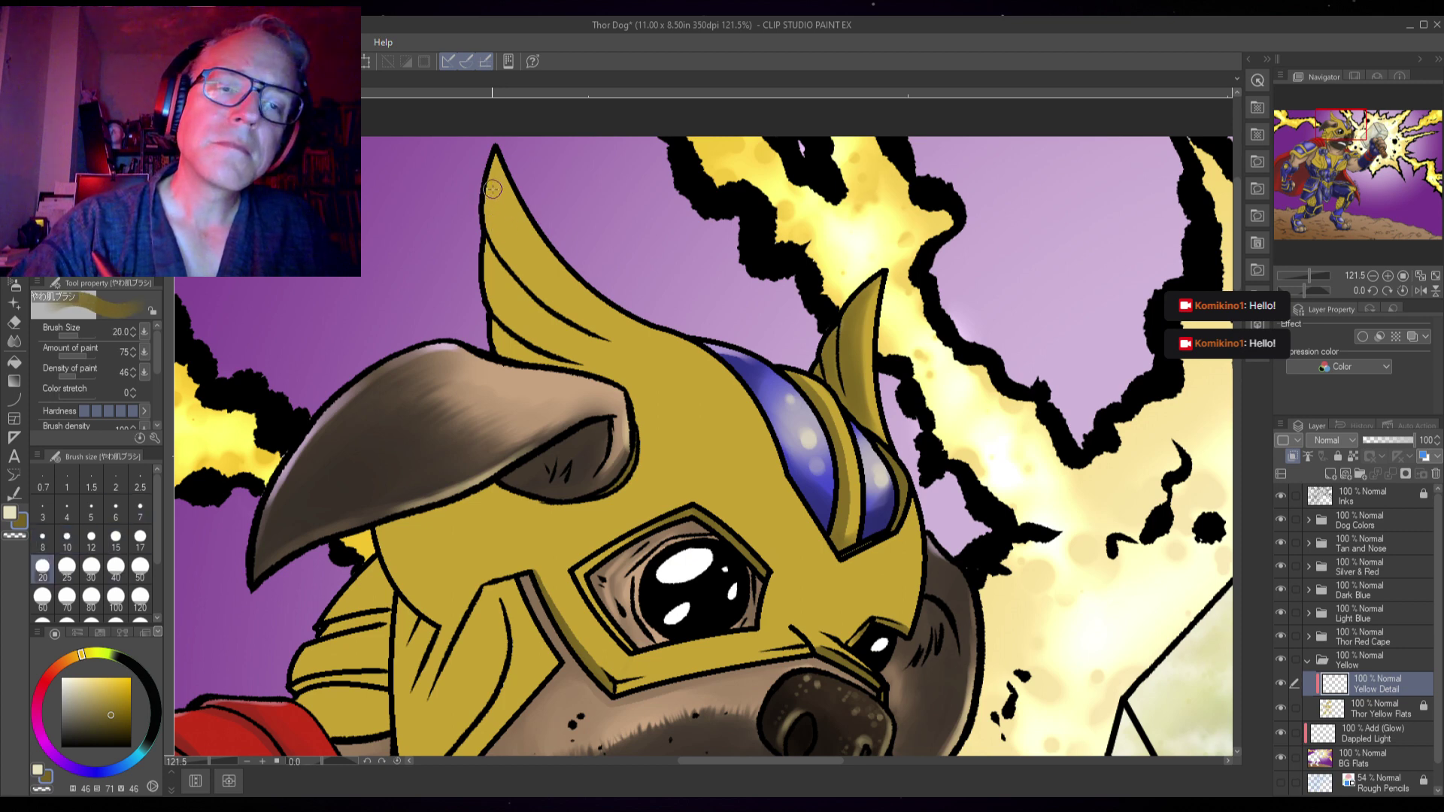
{"action": "key", "text": "bracketright"}
{"action": "key", "text": "bracketright"}
{"action": "key", "text": "bracketright"}
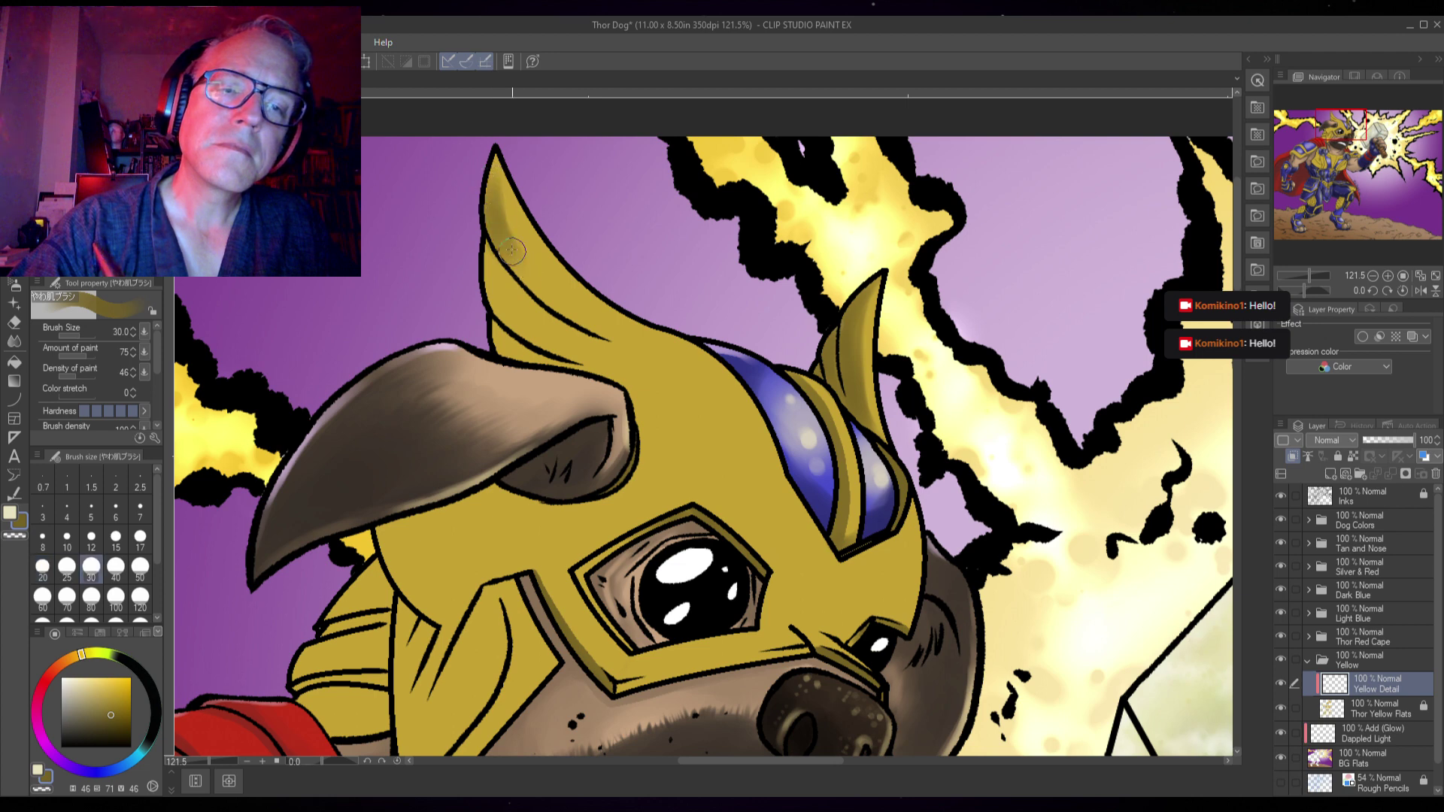
{"action": "left_click_drag", "start_coordinate": [503, 230], "coordinate": [535, 285]}
{"action": "mouse_move", "coordinate": [563, 304]}
{"action": "left_mouse_down"}
{"action": "mouse_move", "coordinate": [661, 387]}
{"action": "mouse_move", "coordinate": [696, 440]}
{"action": "left_mouse_up"}
- With brush size 50, shade the near wing's lower feathers and the helmet dome around and below the ear in dark yellow
{"action": "key", "text": "bracketright"}
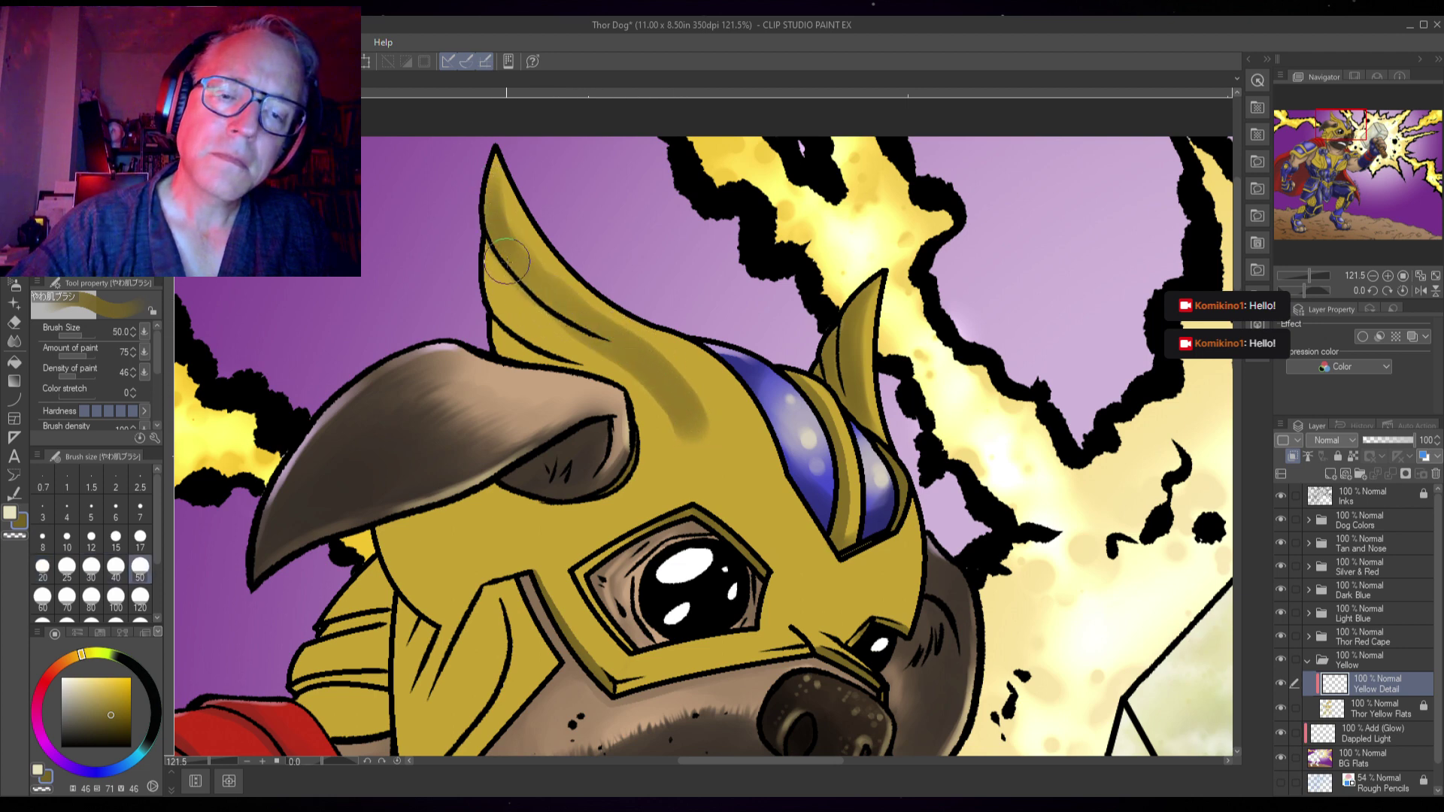
{"action": "mouse_move", "coordinate": [505, 255]}
{"action": "left_mouse_down"}
{"action": "mouse_move", "coordinate": [509, 312]}
{"action": "mouse_move", "coordinate": [495, 279]}
{"action": "mouse_move", "coordinate": [570, 351]}
{"action": "mouse_move", "coordinate": [502, 331]}
{"action": "mouse_move", "coordinate": [596, 372]}
{"action": "mouse_move", "coordinate": [540, 344]}
{"action": "mouse_move", "coordinate": [583, 350]}
{"action": "left_mouse_up"}
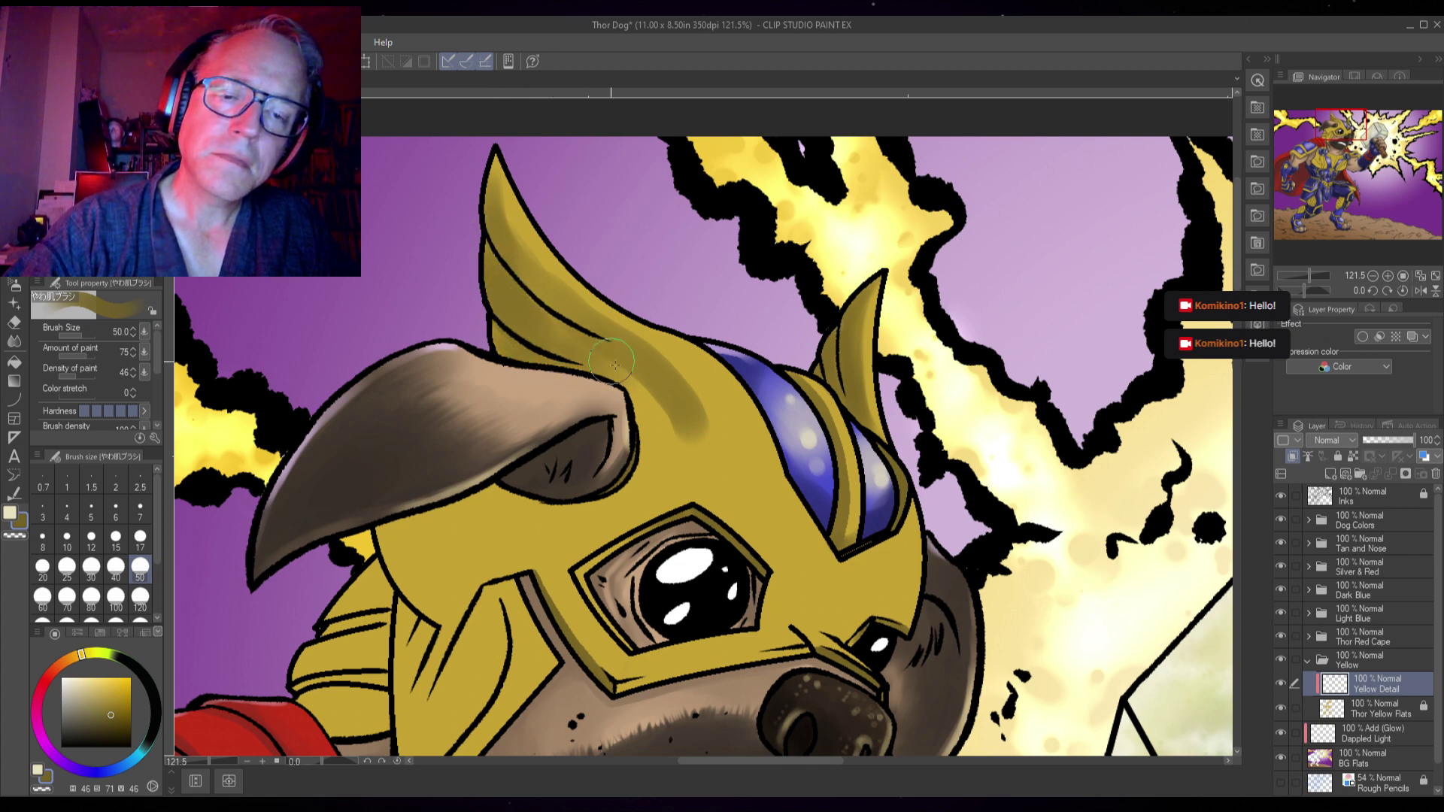
{"action": "scroll", "coordinate": [842, 421], "scroll_direction": "down", "scroll_amount": 5}
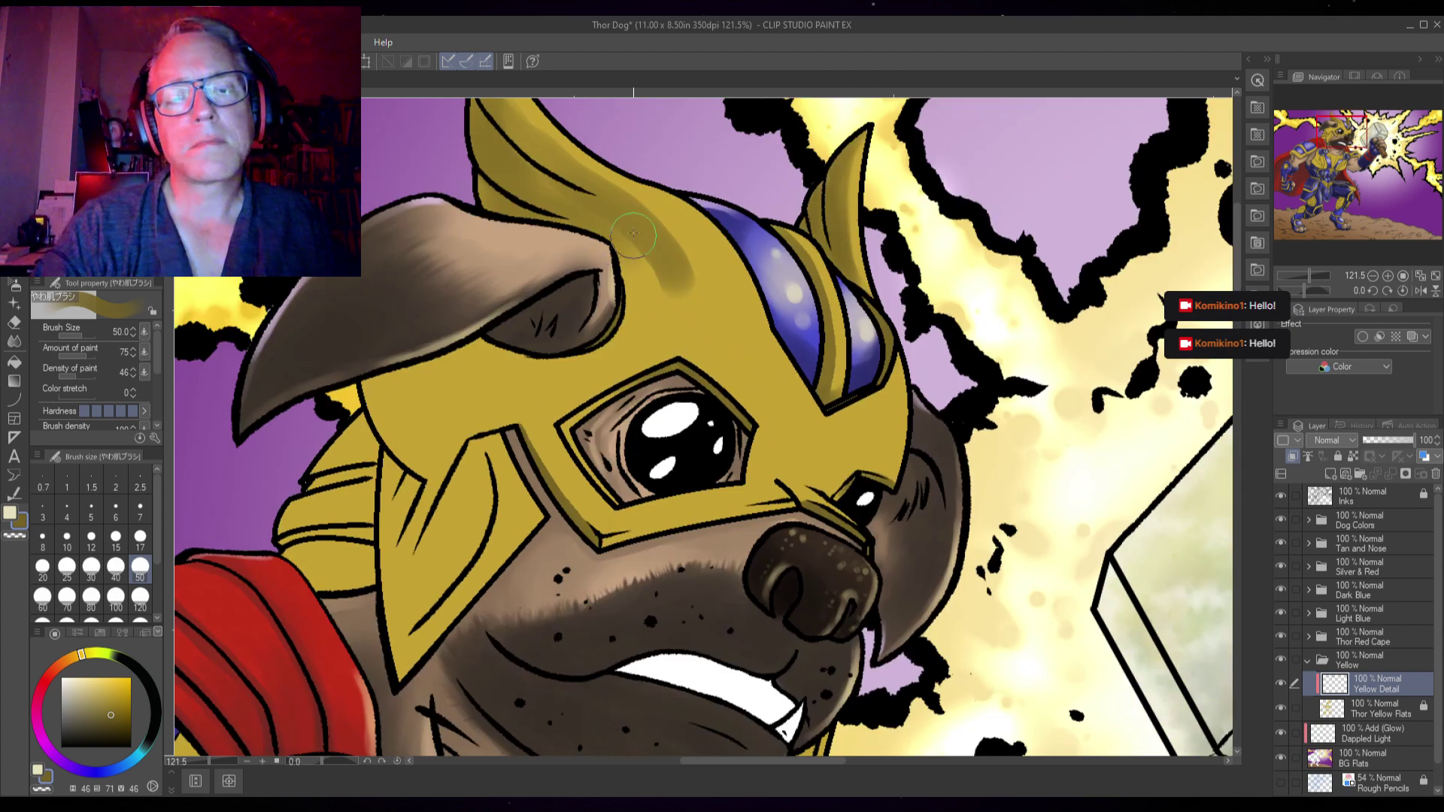
{"action": "mouse_move", "coordinate": [612, 237]}
{"action": "left_mouse_down"}
{"action": "mouse_move", "coordinate": [621, 304]}
{"action": "mouse_move", "coordinate": [606, 335]}
{"action": "mouse_move", "coordinate": [652, 292]}
{"action": "left_mouse_up"}
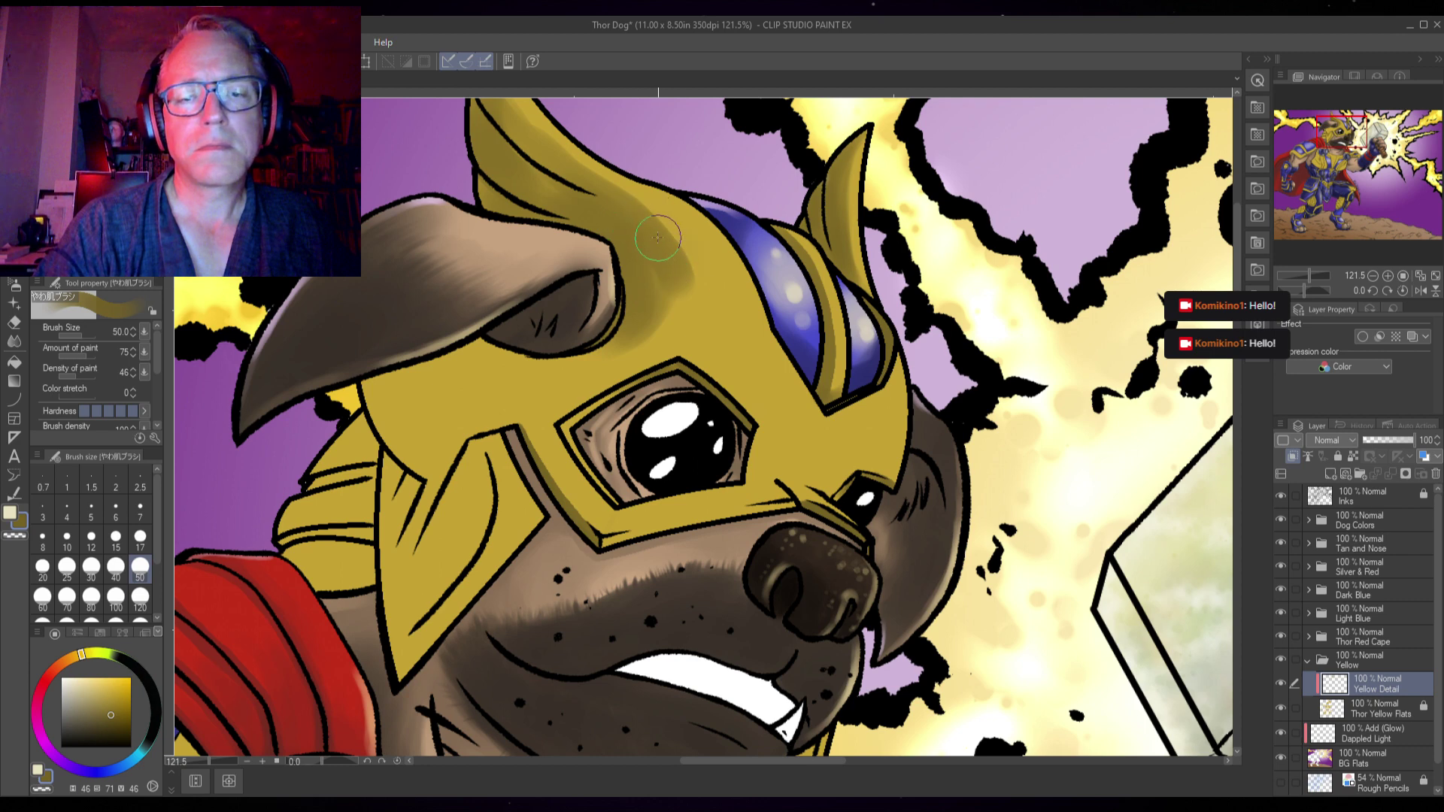
{"action": "left_click_drag", "start_coordinate": [658, 237], "coordinate": [655, 323]}
{"action": "mouse_move", "coordinate": [664, 258]}
{"action": "left_mouse_down"}
{"action": "mouse_move", "coordinate": [706, 296]}
{"action": "mouse_move", "coordinate": [706, 326]}
{"action": "mouse_move", "coordinate": [681, 305]}
{"action": "mouse_move", "coordinate": [767, 324]}
{"action": "mouse_move", "coordinate": [546, 381]}
{"action": "mouse_move", "coordinate": [470, 336]}
{"action": "mouse_move", "coordinate": [550, 364]}
{"action": "mouse_move", "coordinate": [449, 348]}
{"action": "mouse_move", "coordinate": [469, 366]}
{"action": "mouse_move", "coordinate": [442, 388]}
{"action": "mouse_move", "coordinate": [509, 404]}
{"action": "mouse_move", "coordinate": [566, 381]}
{"action": "mouse_move", "coordinate": [495, 368]}
{"action": "mouse_move", "coordinate": [531, 372]}
{"action": "mouse_move", "coordinate": [466, 324]}
{"action": "mouse_move", "coordinate": [545, 374]}
{"action": "mouse_move", "coordinate": [611, 363]}
{"action": "mouse_move", "coordinate": [550, 403]}
{"action": "mouse_move", "coordinate": [665, 339]}
{"action": "left_mouse_up"}
{"action": "mouse_move", "coordinate": [485, 401]}
{"action": "left_mouse_down"}
{"action": "mouse_move", "coordinate": [378, 350]}
{"action": "mouse_move", "coordinate": [420, 436]}
{"action": "mouse_move", "coordinate": [406, 373]}
{"action": "mouse_move", "coordinate": [456, 411]}
{"action": "mouse_move", "coordinate": [437, 424]}
{"action": "mouse_move", "coordinate": [434, 464]}
{"action": "mouse_move", "coordinate": [440, 444]}
{"action": "mouse_move", "coordinate": [525, 404]}
{"action": "left_mouse_up"}
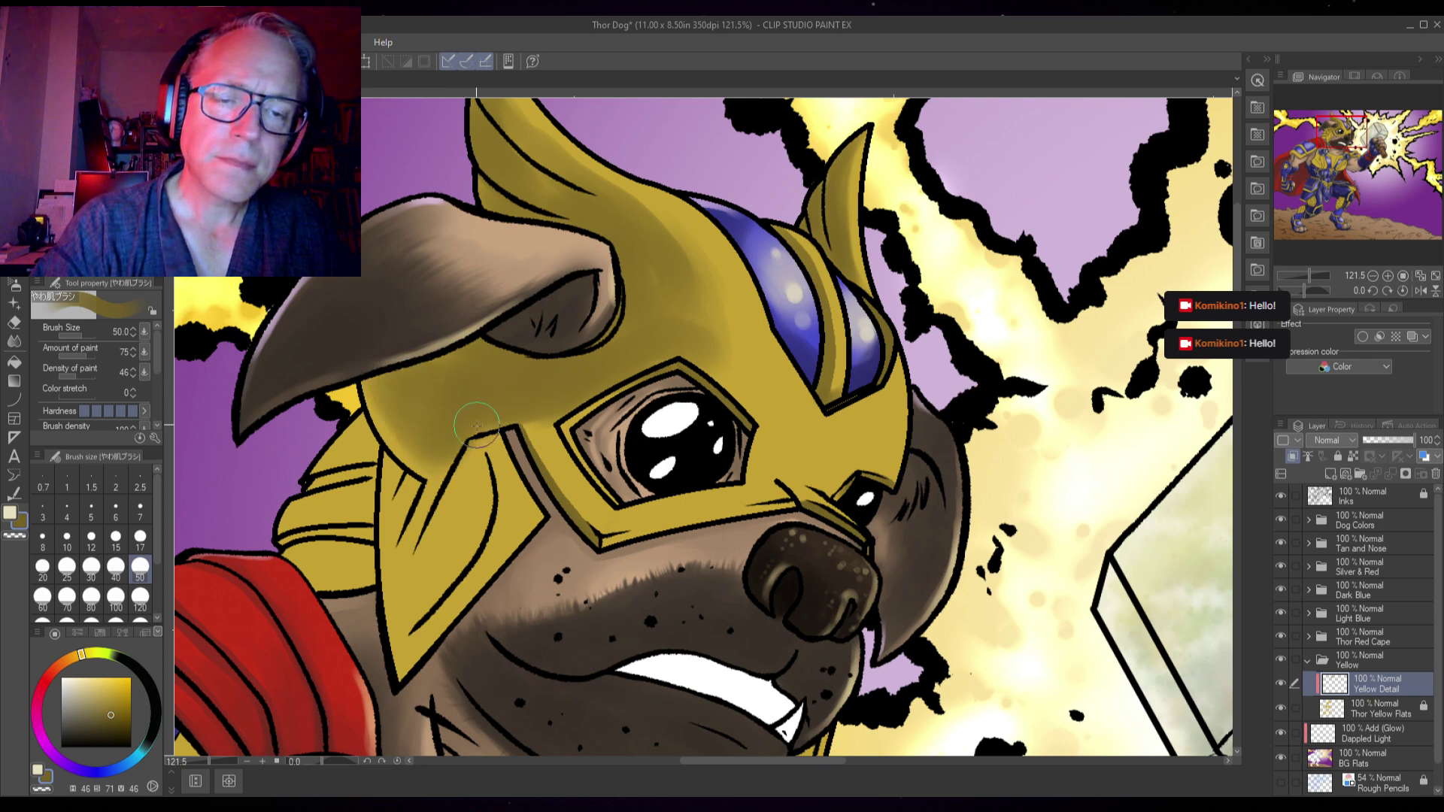
- Shade the helmet's pointed cheek guard in dark yellow, from its lower tip up to the mask notch
{"action": "mouse_move", "coordinate": [412, 487]}
{"action": "left_mouse_down"}
{"action": "mouse_move", "coordinate": [410, 440]}
{"action": "mouse_move", "coordinate": [418, 603]}
{"action": "mouse_move", "coordinate": [418, 440]}
{"action": "mouse_move", "coordinate": [406, 647]}
{"action": "mouse_move", "coordinate": [471, 559]}
{"action": "mouse_move", "coordinate": [448, 585]}
{"action": "left_mouse_up"}
{"action": "mouse_move", "coordinate": [472, 534]}
{"action": "left_mouse_down"}
{"action": "mouse_move", "coordinate": [457, 428]}
{"action": "mouse_move", "coordinate": [433, 577]}
{"action": "mouse_move", "coordinate": [436, 427]}
{"action": "left_mouse_up"}
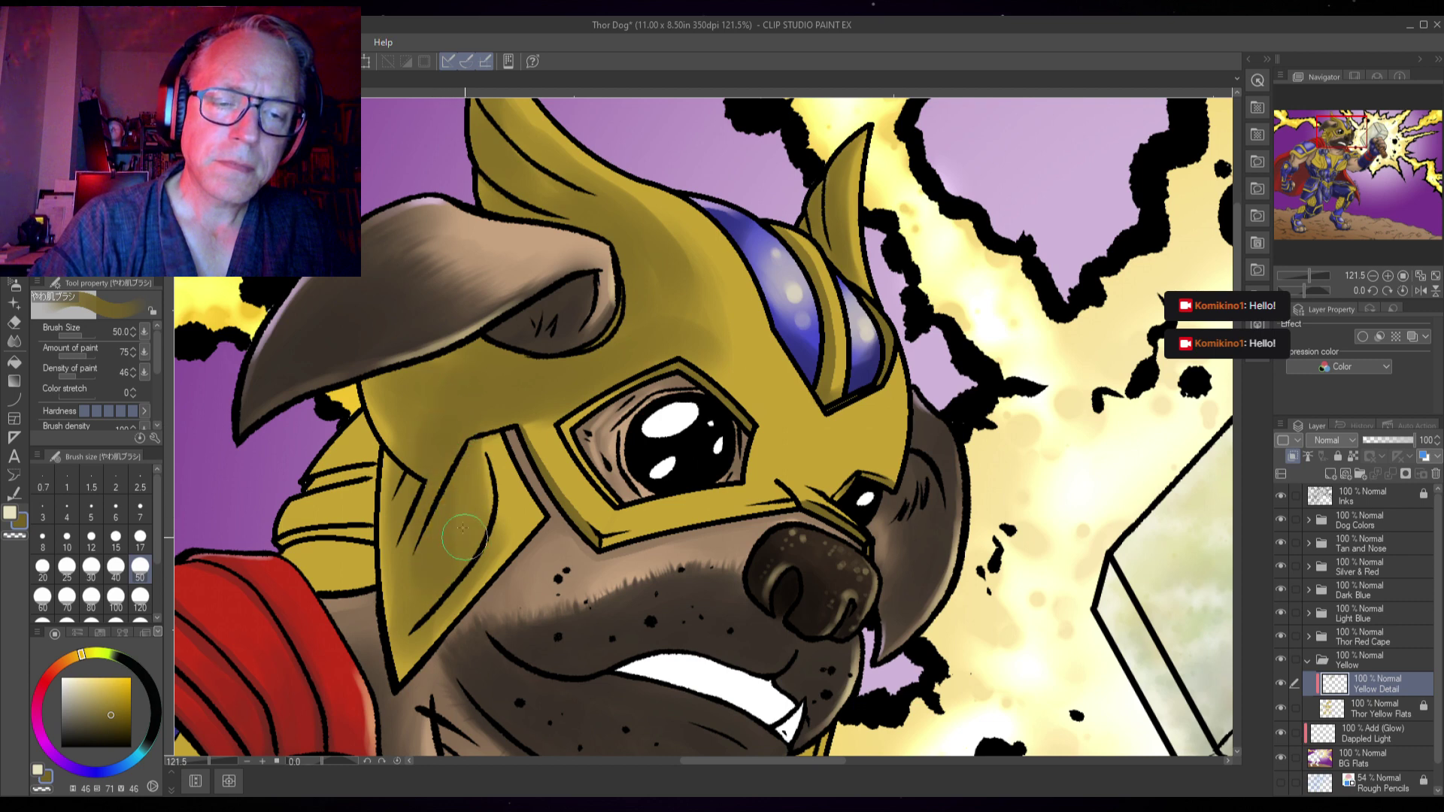
{"action": "mouse_move", "coordinate": [465, 537]}
{"action": "left_mouse_down"}
{"action": "mouse_move", "coordinate": [455, 449]}
{"action": "mouse_move", "coordinate": [382, 361]}
{"action": "mouse_move", "coordinate": [588, 362]}
{"action": "mouse_move", "coordinate": [532, 434]}
{"action": "mouse_move", "coordinate": [537, 399]}
{"action": "mouse_move", "coordinate": [526, 429]}
{"action": "left_mouse_up"}
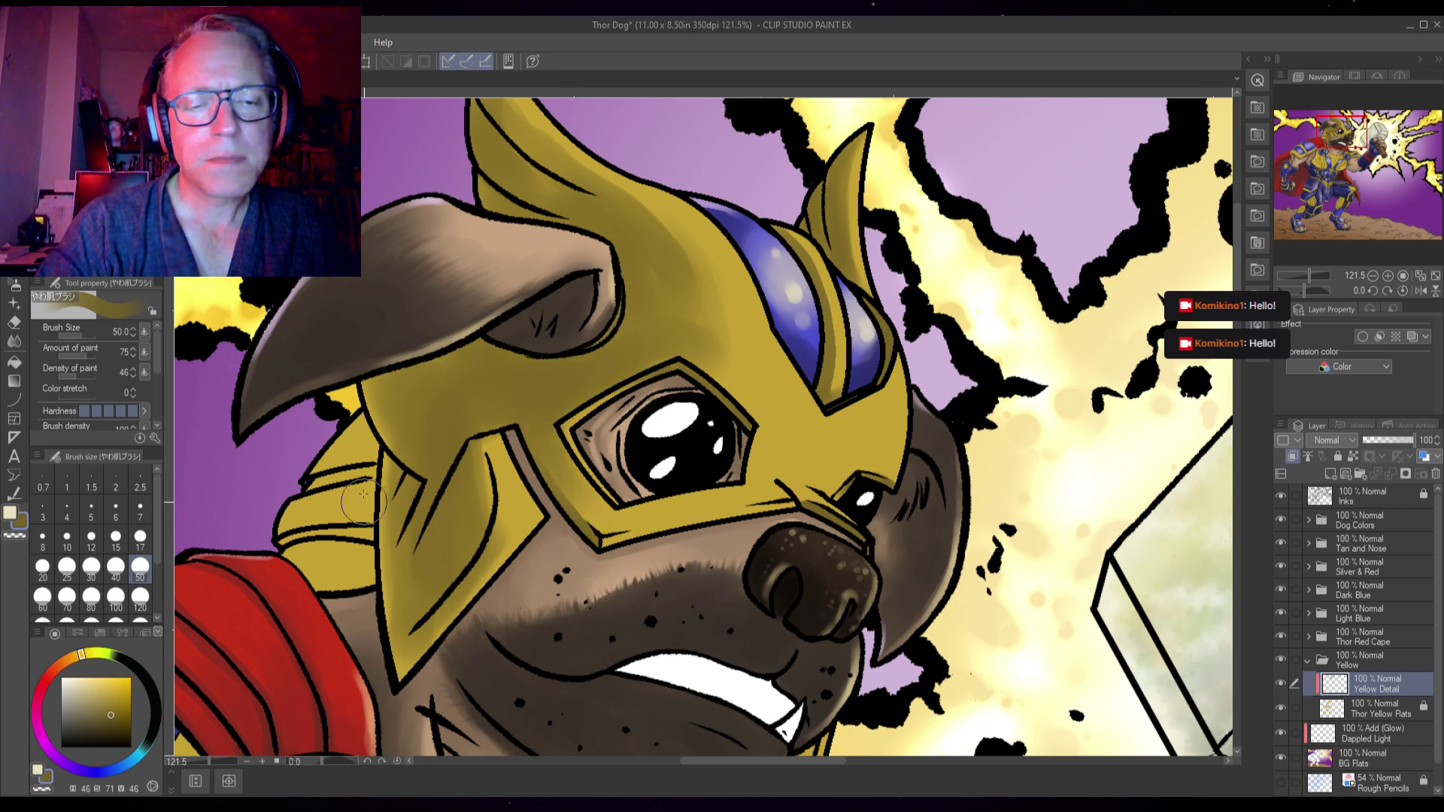
- Shade the layered neck plates behind the cheek guard, finishing along the guard's rear edge with brush size 15
{"action": "mouse_move", "coordinate": [350, 461]}
{"action": "left_mouse_down"}
{"action": "mouse_move", "coordinate": [343, 517]}
{"action": "mouse_move", "coordinate": [373, 456]}
{"action": "mouse_move", "coordinate": [366, 585]}
{"action": "mouse_move", "coordinate": [366, 456]}
{"action": "mouse_move", "coordinate": [362, 579]}
{"action": "mouse_move", "coordinate": [359, 534]}
{"action": "mouse_move", "coordinate": [358, 581]}
{"action": "mouse_move", "coordinate": [311, 597]}
{"action": "mouse_move", "coordinate": [351, 590]}
{"action": "left_mouse_up"}
{"action": "left_click_drag", "start_coordinate": [359, 532], "coordinate": [362, 412]}
{"action": "key", "text": "bracketleft"}
{"action": "key", "text": "bracketleft"}
{"action": "key", "text": "bracketleft"}
{"action": "key", "text": "bracketleft"}
{"action": "key", "text": "bracketleft"}
{"action": "key", "text": "bracketleft"}
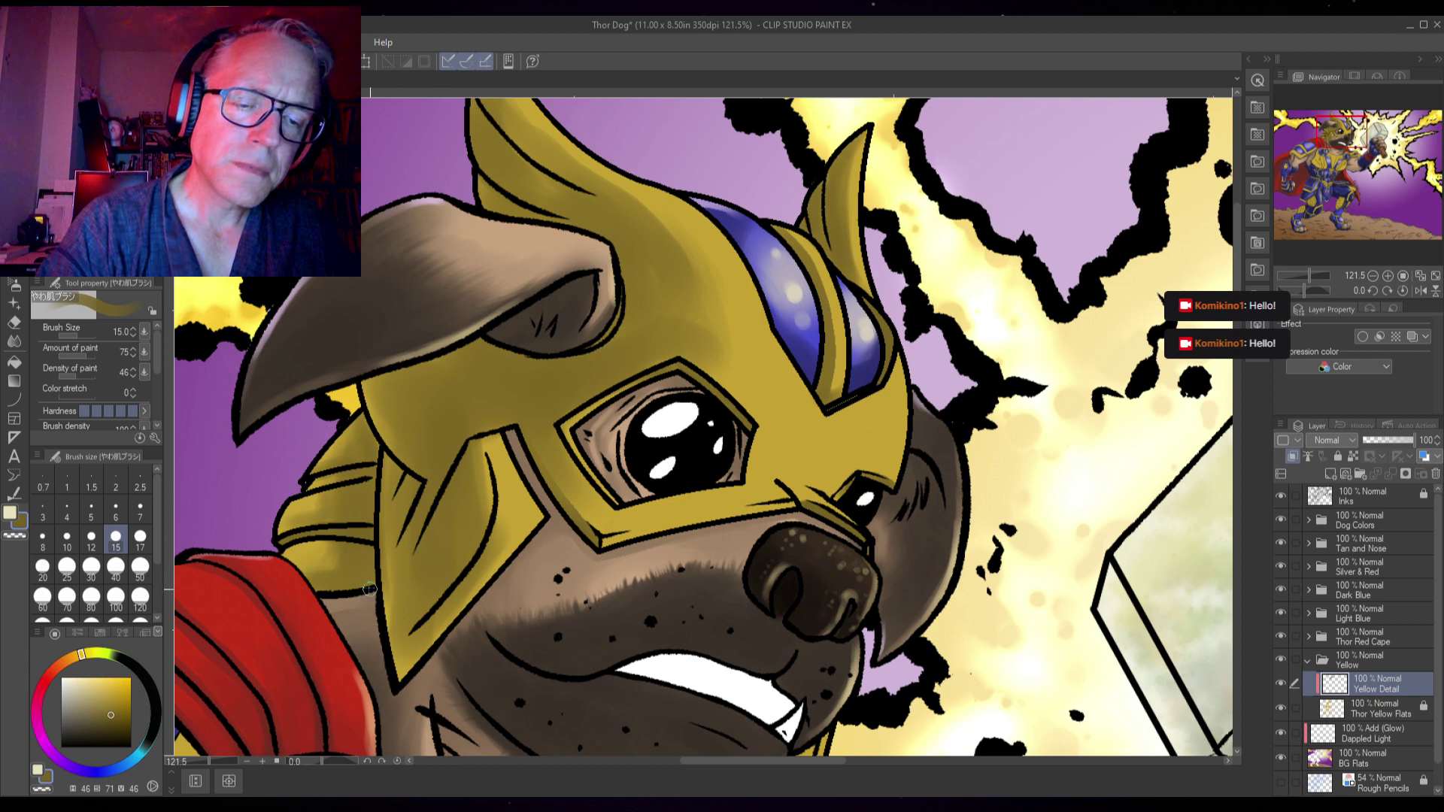
{"action": "mouse_move", "coordinate": [378, 483]}
{"action": "left_mouse_down"}
{"action": "mouse_move", "coordinate": [382, 555]}
{"action": "mouse_move", "coordinate": [377, 451]}
{"action": "mouse_move", "coordinate": [397, 655]}
{"action": "left_mouse_up"}
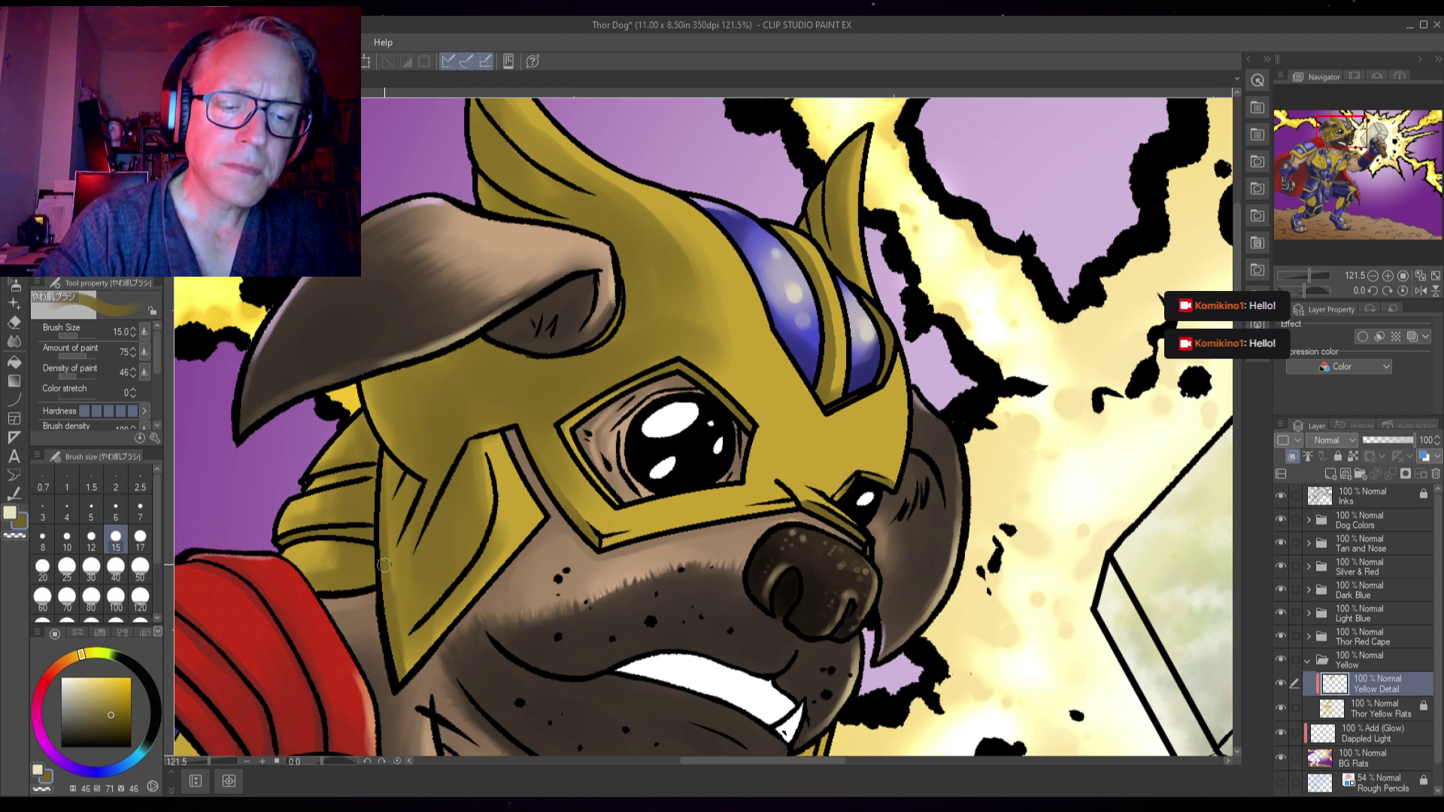
{"action": "key", "text": "bracketright"}
{"action": "key", "text": "bracketright"}
{"action": "key", "text": "bracketright"}
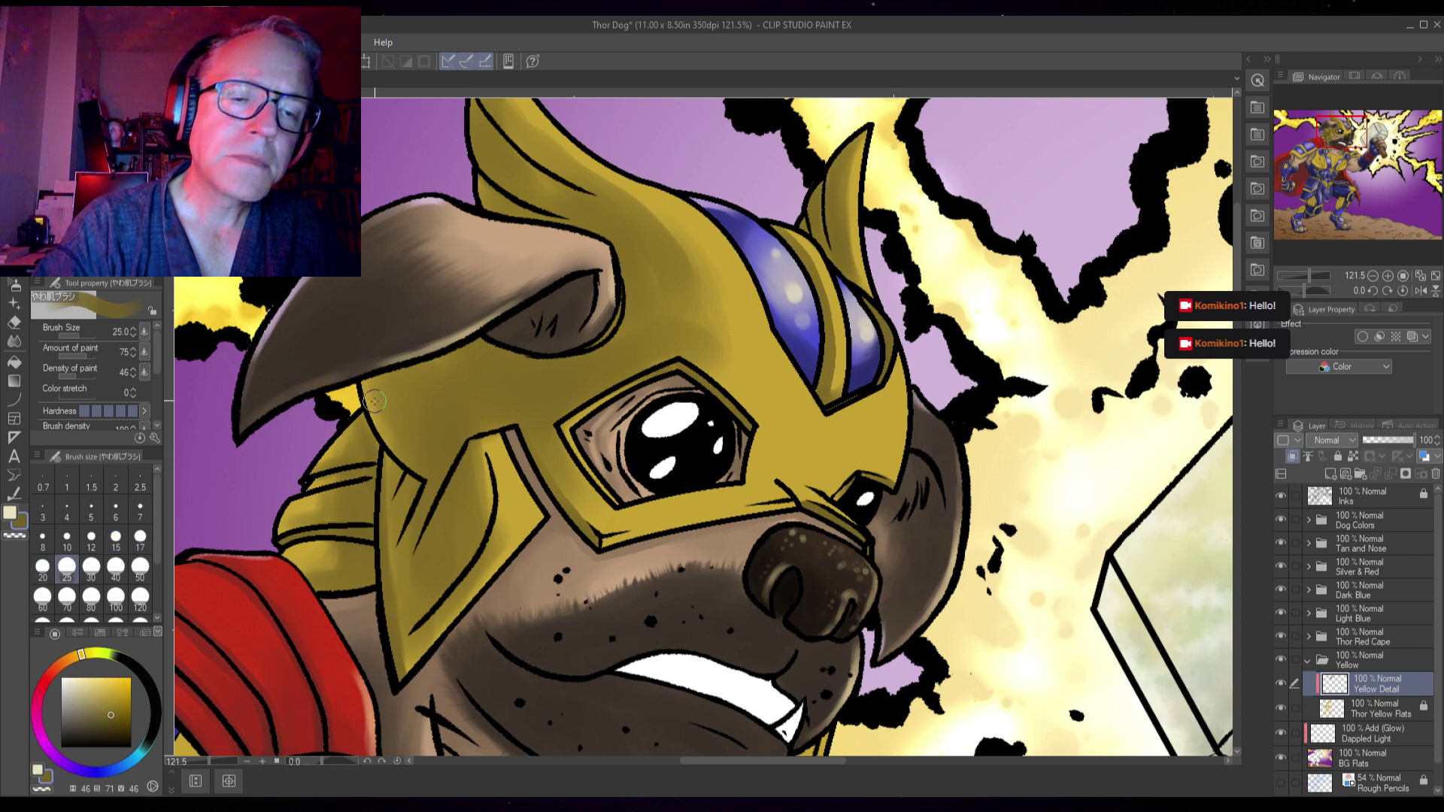
{"action": "key", "text": "bracketleft"}
{"action": "key", "text": "bracketleft"}
{"action": "key", "text": "bracketleft"}
{"action": "key", "text": "bracketleft"}
{"action": "key", "text": "bracketleft"}
{"action": "key", "text": "bracketleft"}
{"action": "key", "text": "bracketleft"}
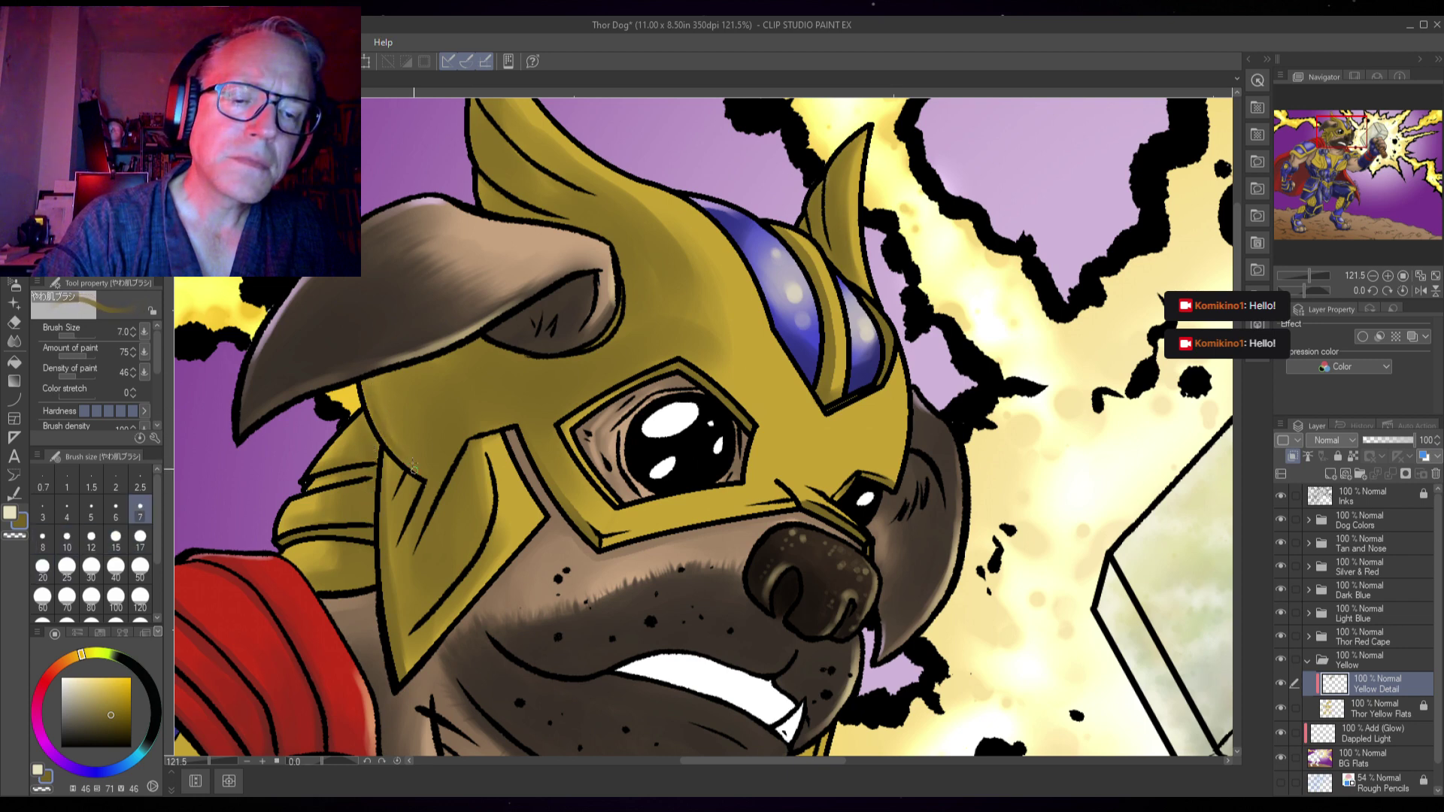
{"action": "key", "text": "bracketleft"}
{"action": "key", "text": "bracketleft"}
{"action": "key", "text": "bracketleft"}
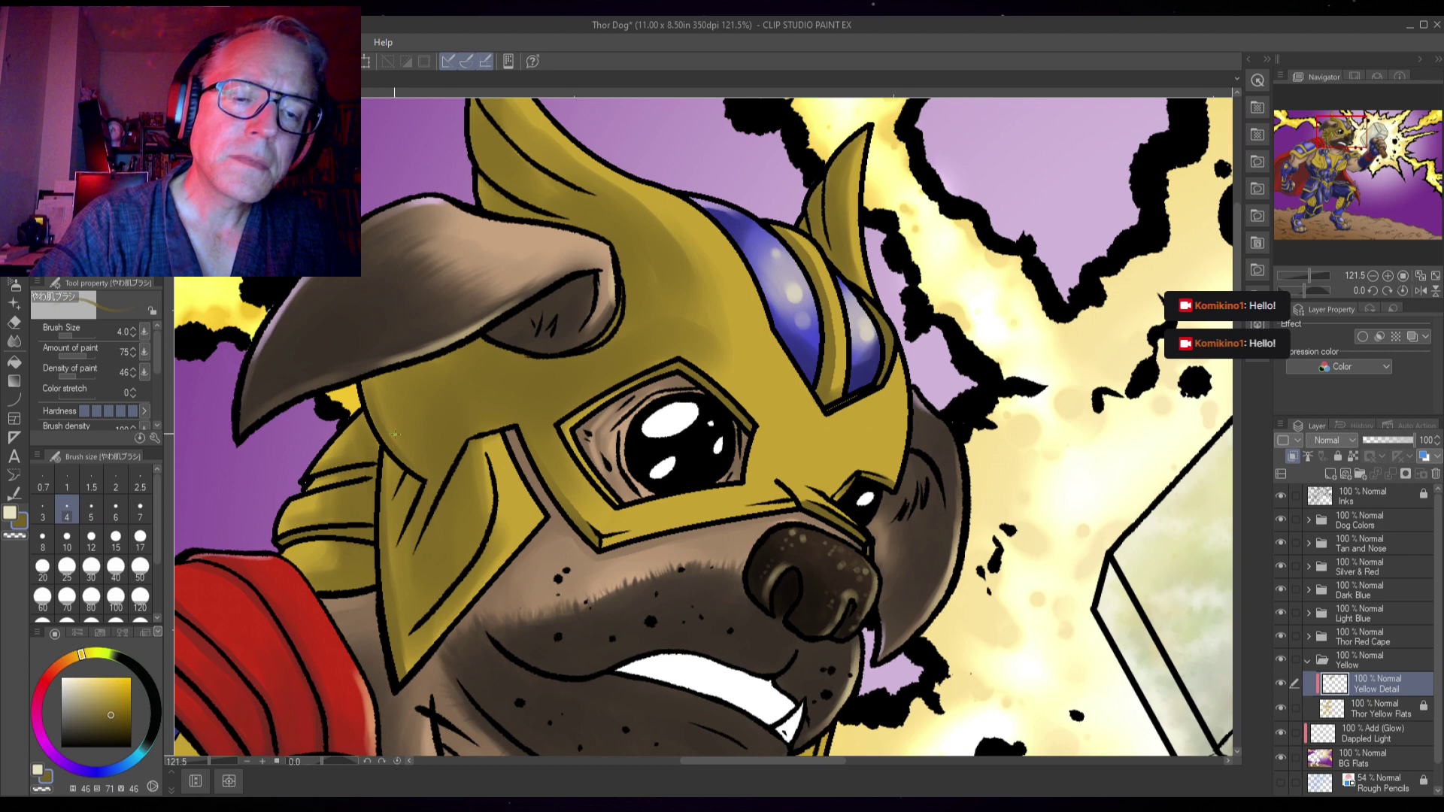
{"action": "key", "text": "bracketleft"}
{"action": "key", "text": "bracketright"}
{"action": "key", "text": "bracketright"}
{"action": "key", "text": "bracketright"}
{"action": "key", "text": "bracketright"}
{"action": "key", "text": "bracketright"}
{"action": "key", "text": "bracketright"}
{"action": "key", "text": "bracketright"}
{"action": "key", "text": "bracketright"}
{"action": "key", "text": "bracketright"}
{"action": "key", "text": "bracketright"}
{"action": "key", "text": "bracketright"}
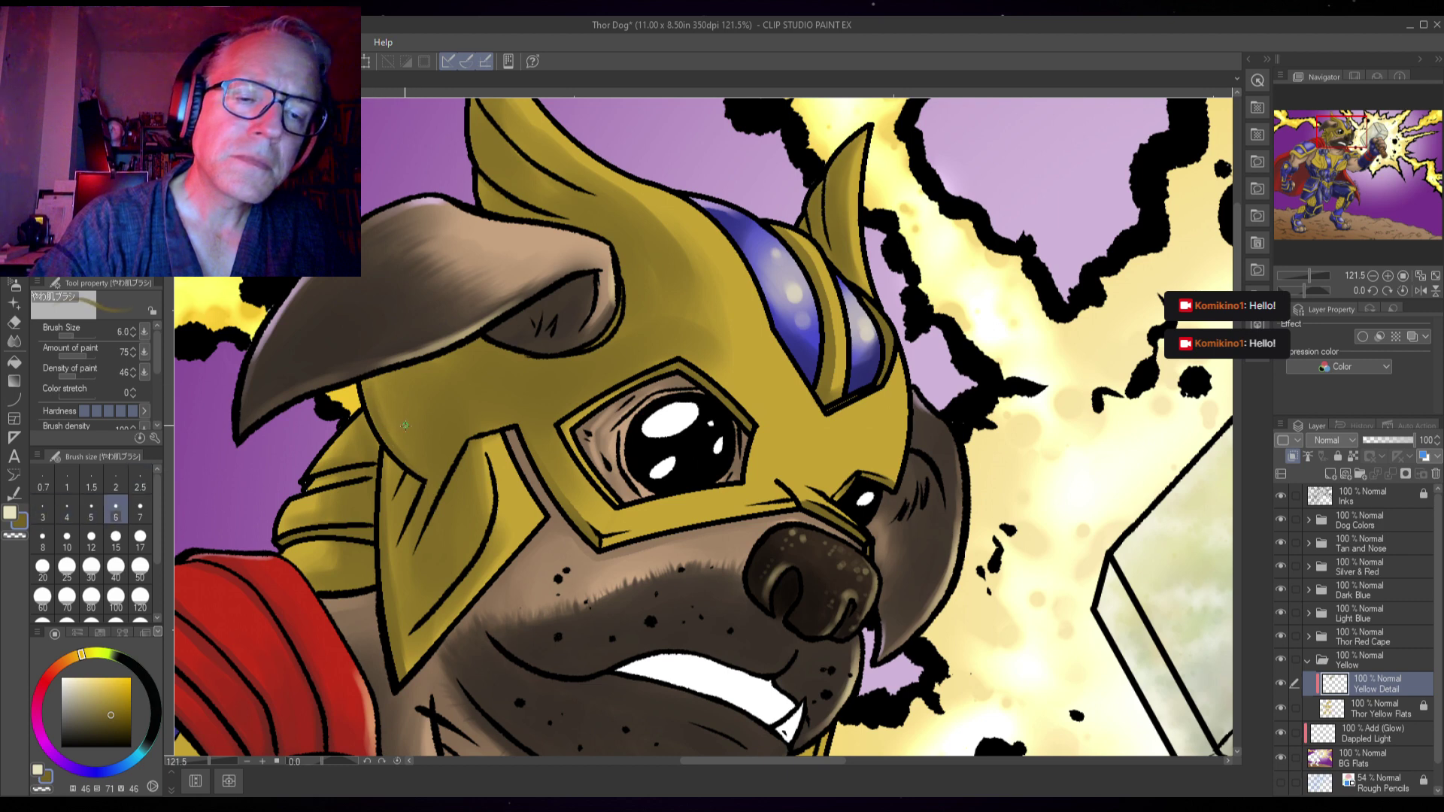
{"action": "key", "text": "bracketleft"}
{"action": "key", "text": "bracketleft"}
{"action": "key", "text": "bracketleft"}
{"action": "key", "text": "bracketleft"}
{"action": "key", "text": "bracketleft"}
{"action": "key", "text": "bracketleft"}
{"action": "key", "text": "bracketleft"}
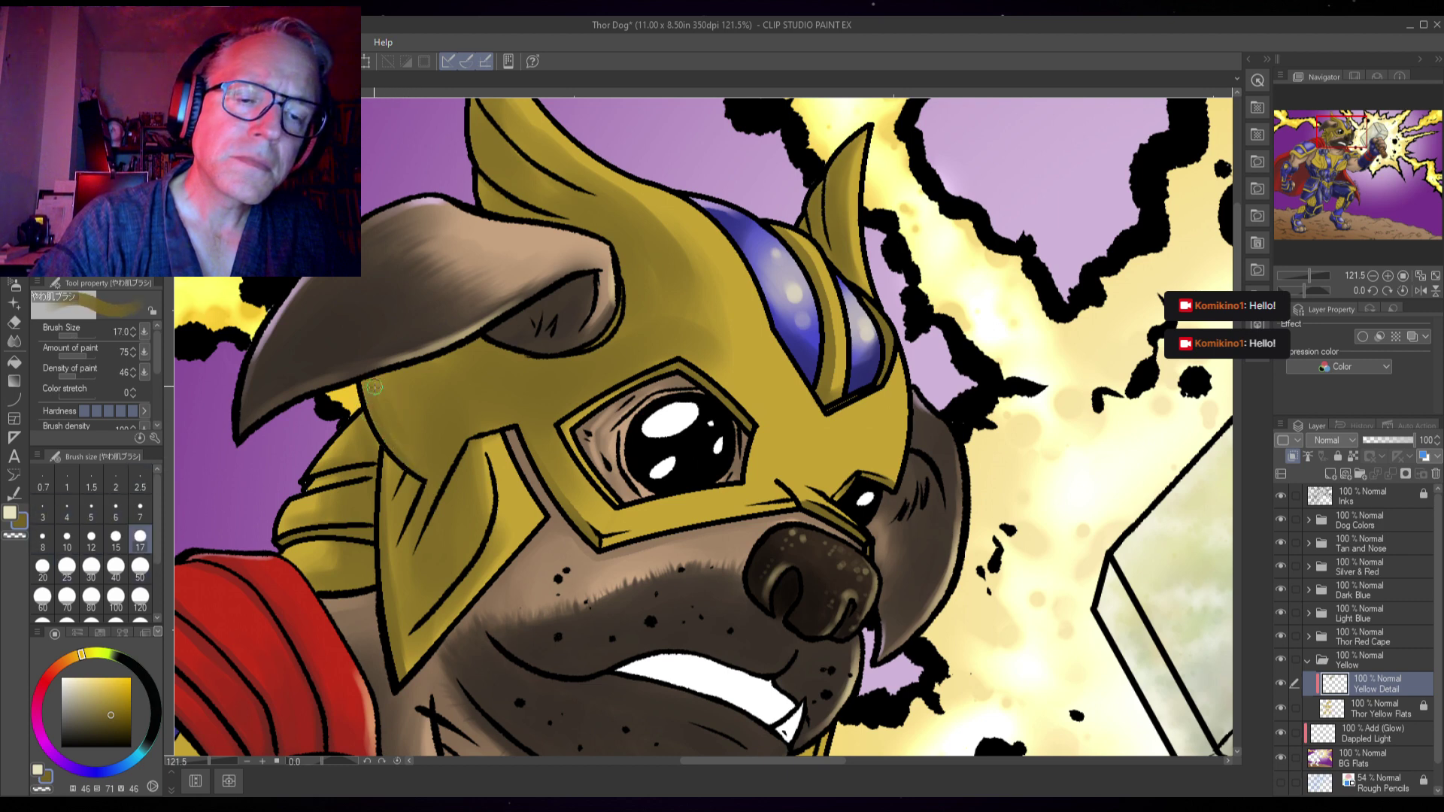
{"action": "key", "text": "bracketright"}
{"action": "key", "text": "bracketright"}
{"action": "key", "text": "bracketright"}
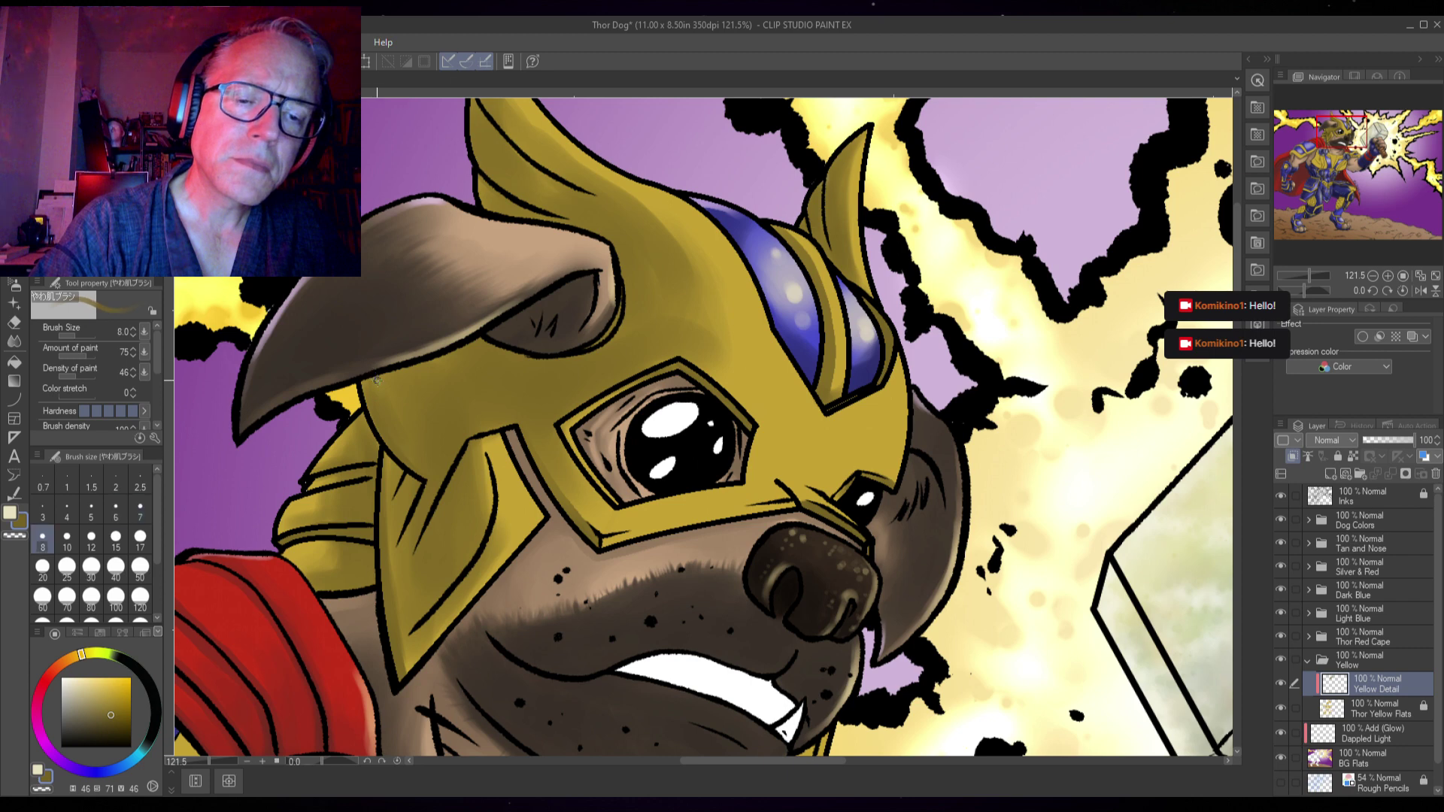
- Set the brush size to 30 and deepen the dark yellow shadow at the top of the cheek guard
{"action": "key", "text": "bracketright"}
{"action": "key", "text": "bracketright"}
{"action": "key", "text": "bracketright"}
{"action": "key", "text": "bracketright"}
{"action": "key", "text": "bracketright"}
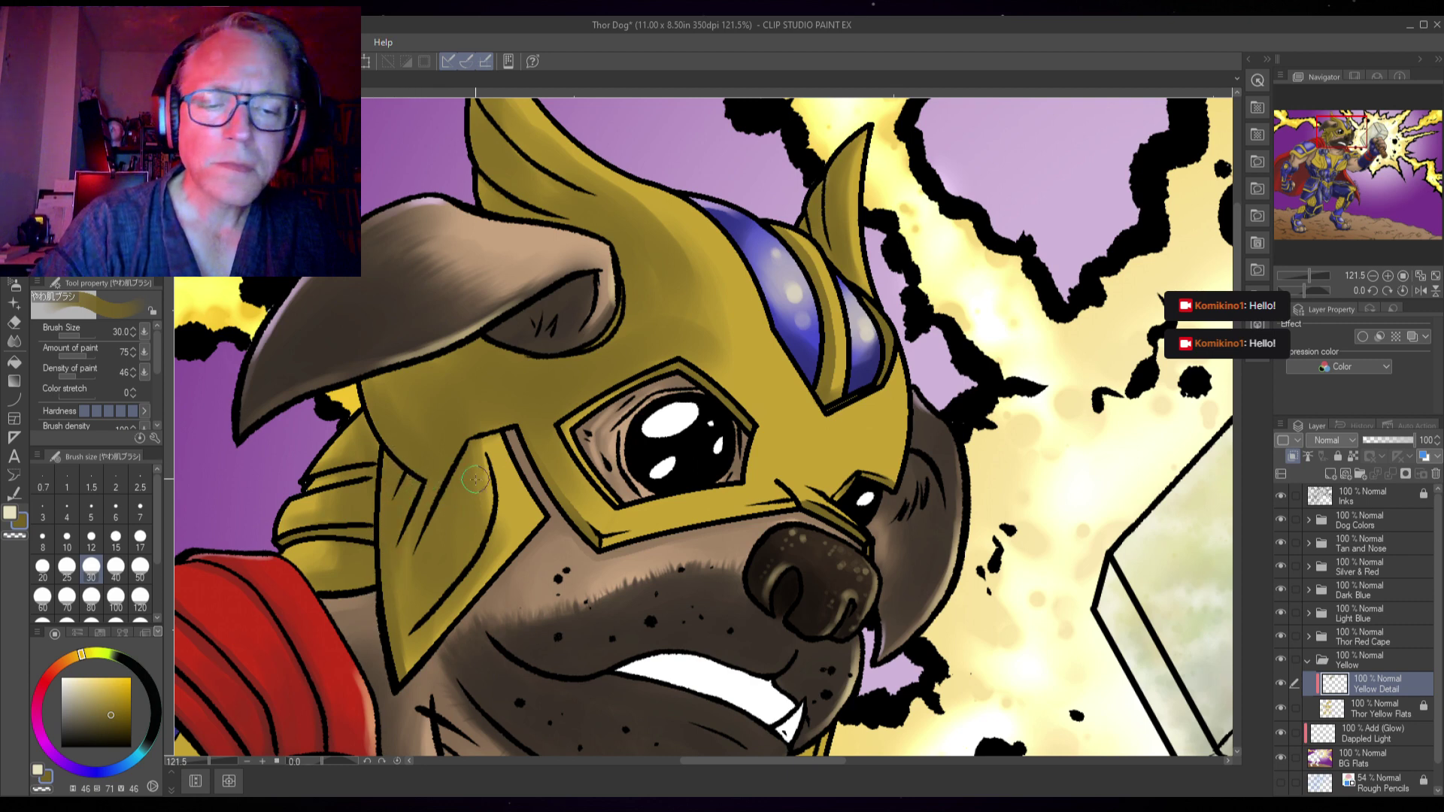
{"action": "mouse_move", "coordinate": [470, 460]}
{"action": "left_mouse_down"}
{"action": "mouse_move", "coordinate": [477, 502]}
{"action": "mouse_move", "coordinate": [475, 468]}
{"action": "left_mouse_up"}
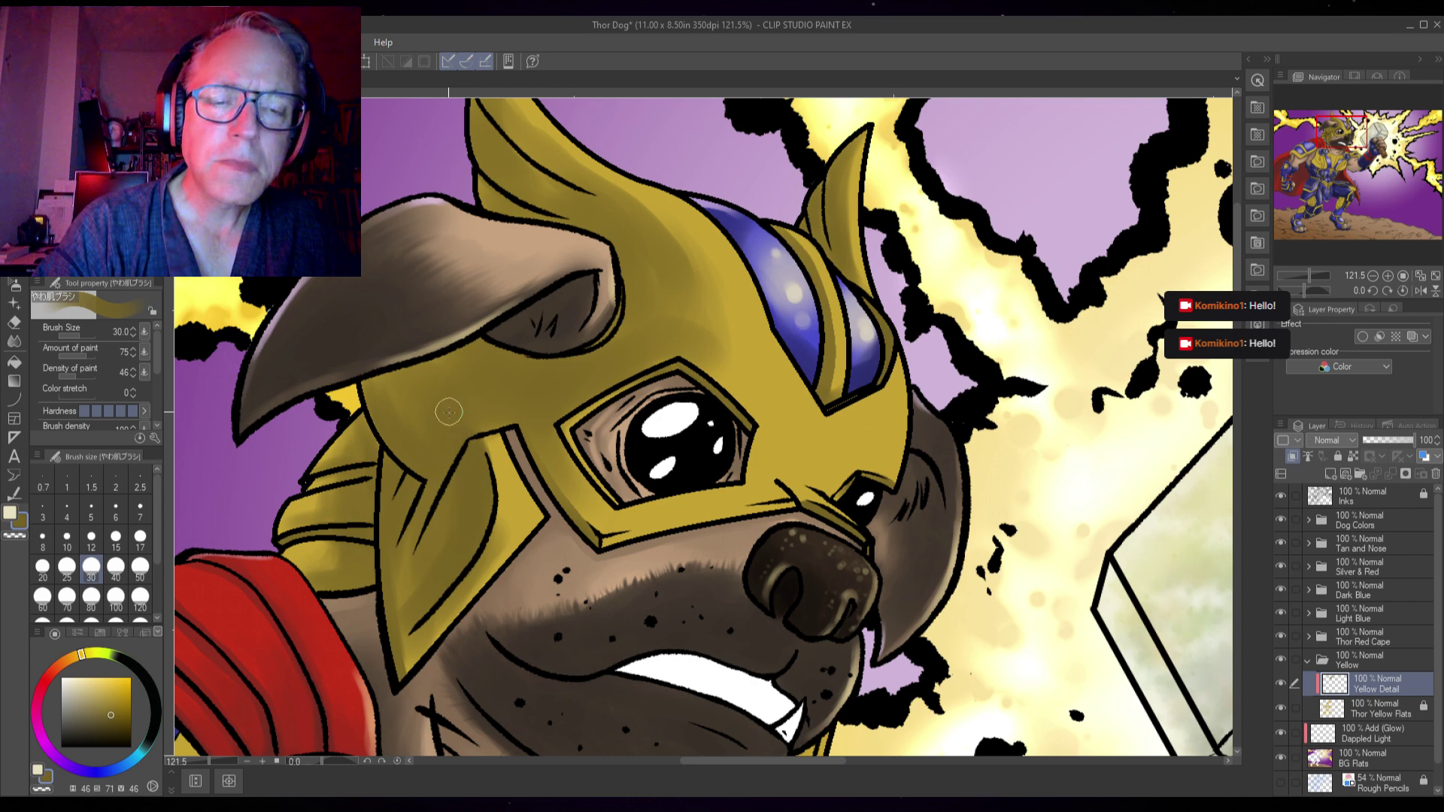
- Set the brush size to 50 and blend the forehead shading above the near eye using yellow tones sampled from the helmet
{"action": "key", "text": "bracketright"}
{"action": "key", "text": "bracketright"}
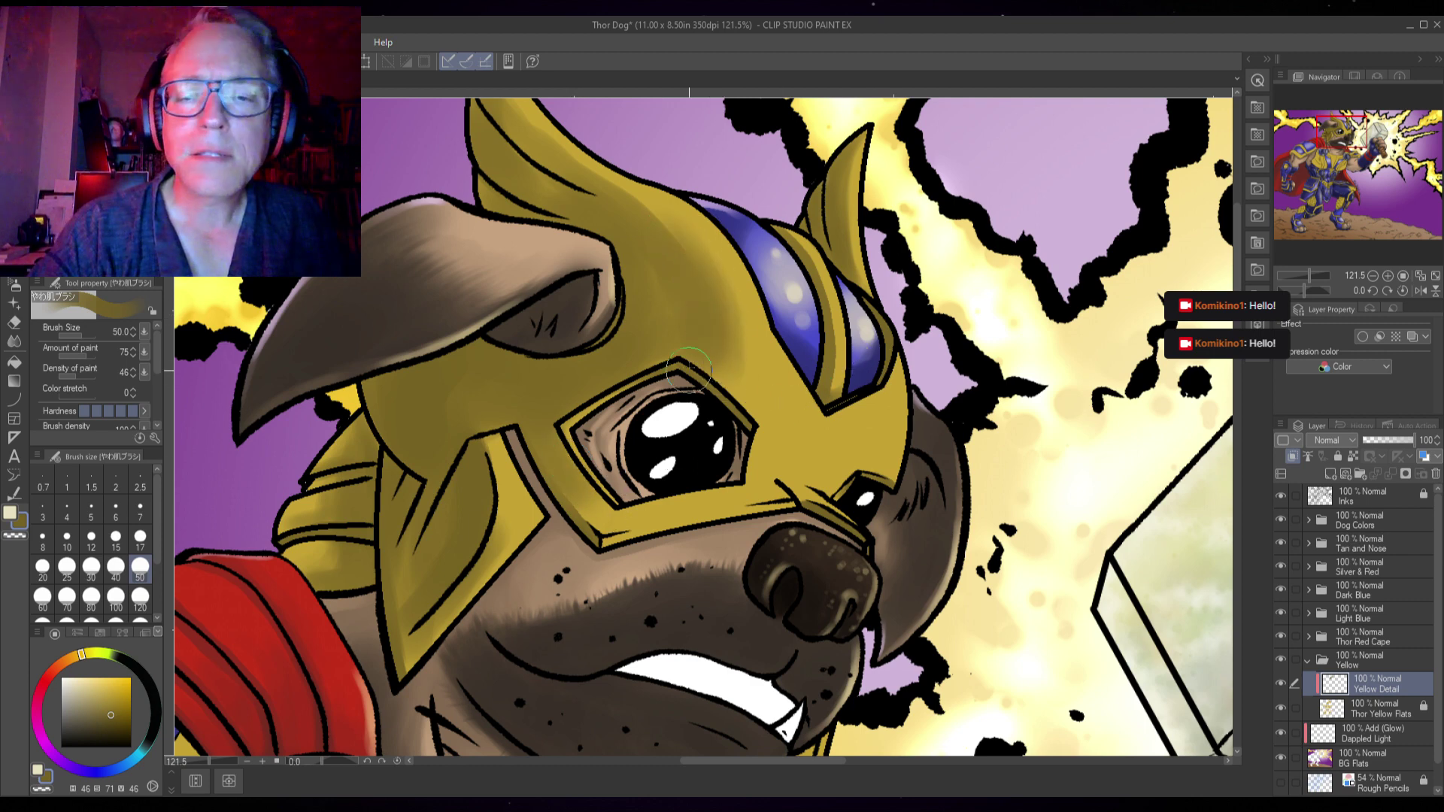
{"action": "left_click_drag", "start_coordinate": [675, 233], "coordinate": [645, 520]}
{"action": "left_click", "coordinate": [617, 444], "text": "alt"}
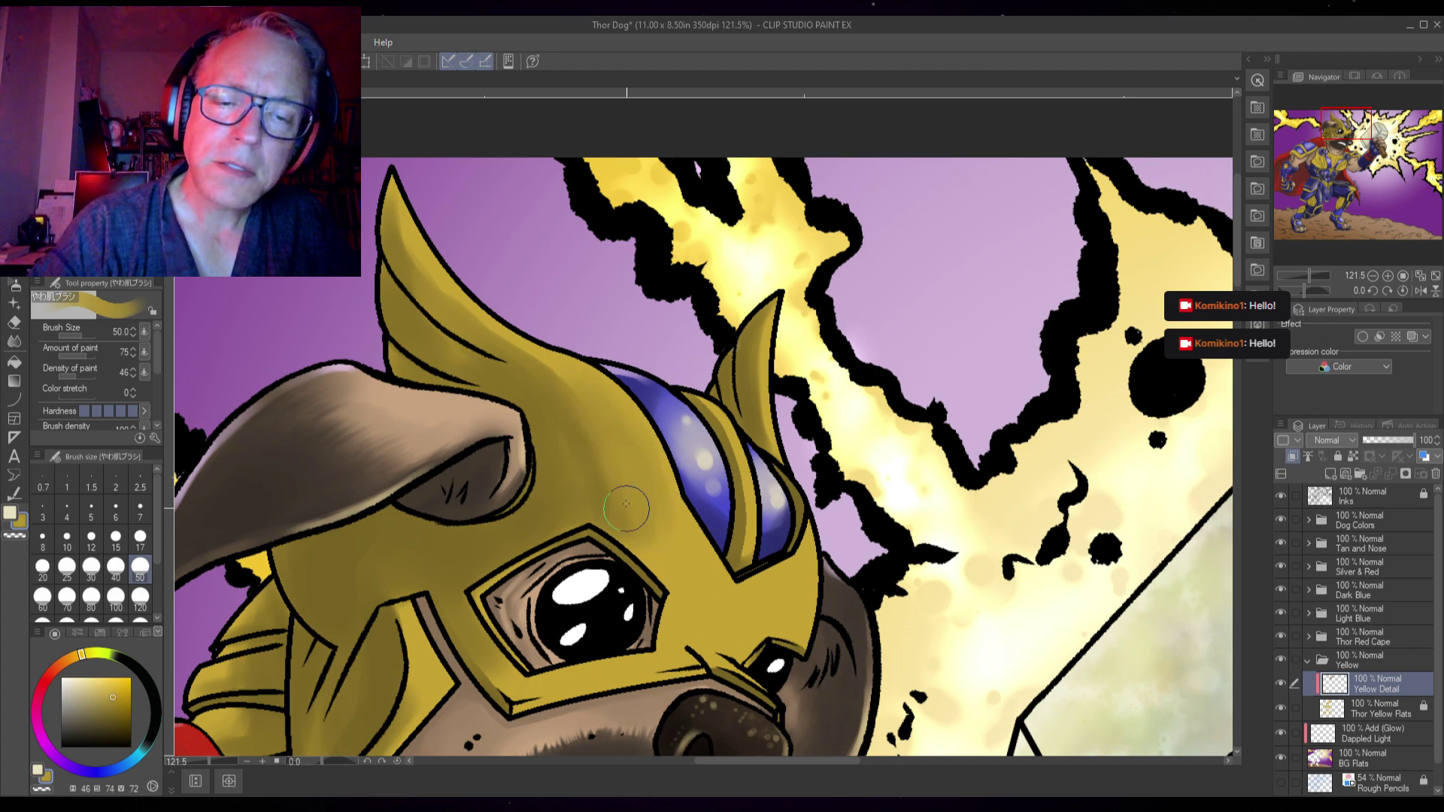
{"action": "left_click", "coordinate": [587, 414], "text": "alt"}
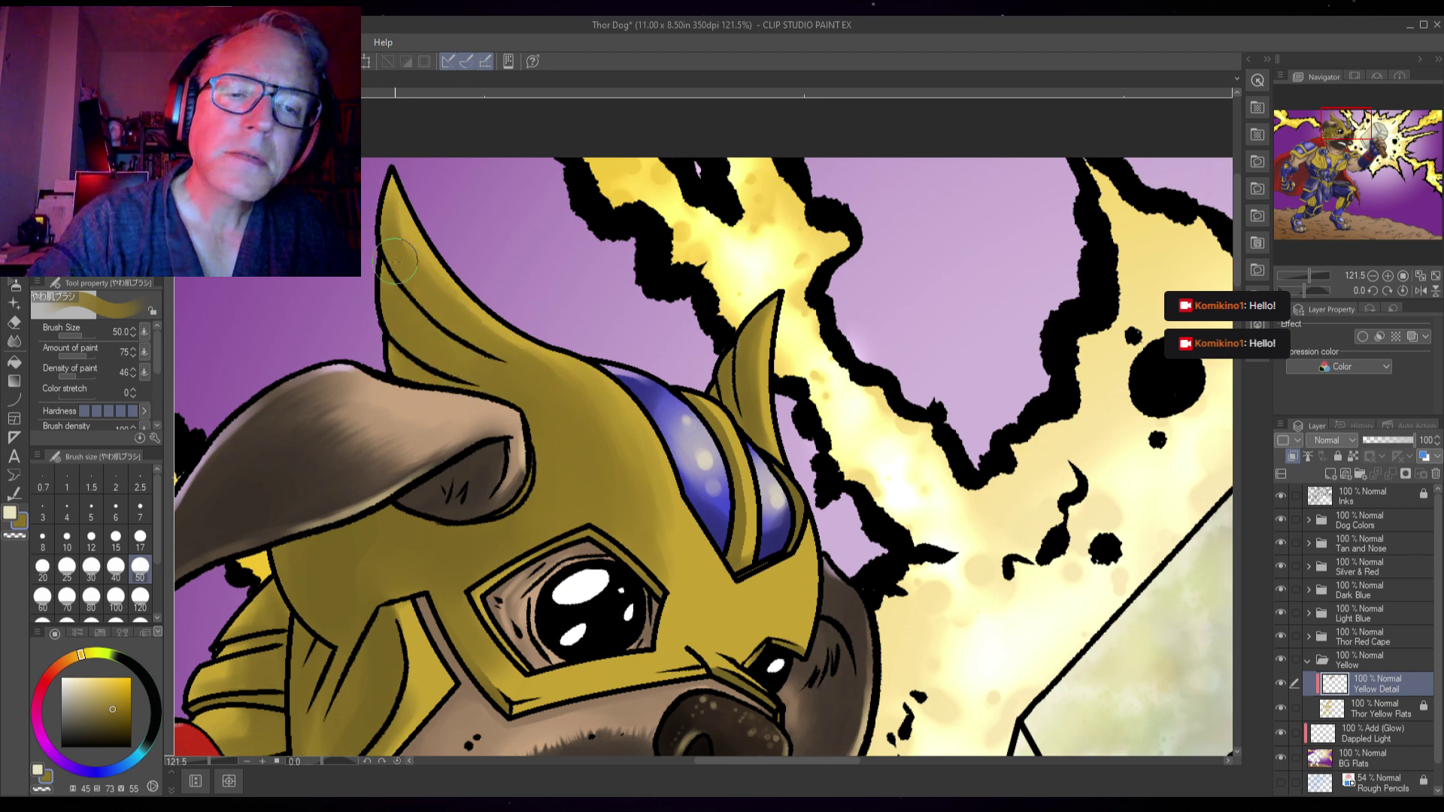
{"action": "left_click_drag", "start_coordinate": [653, 451], "coordinate": [646, 408]}
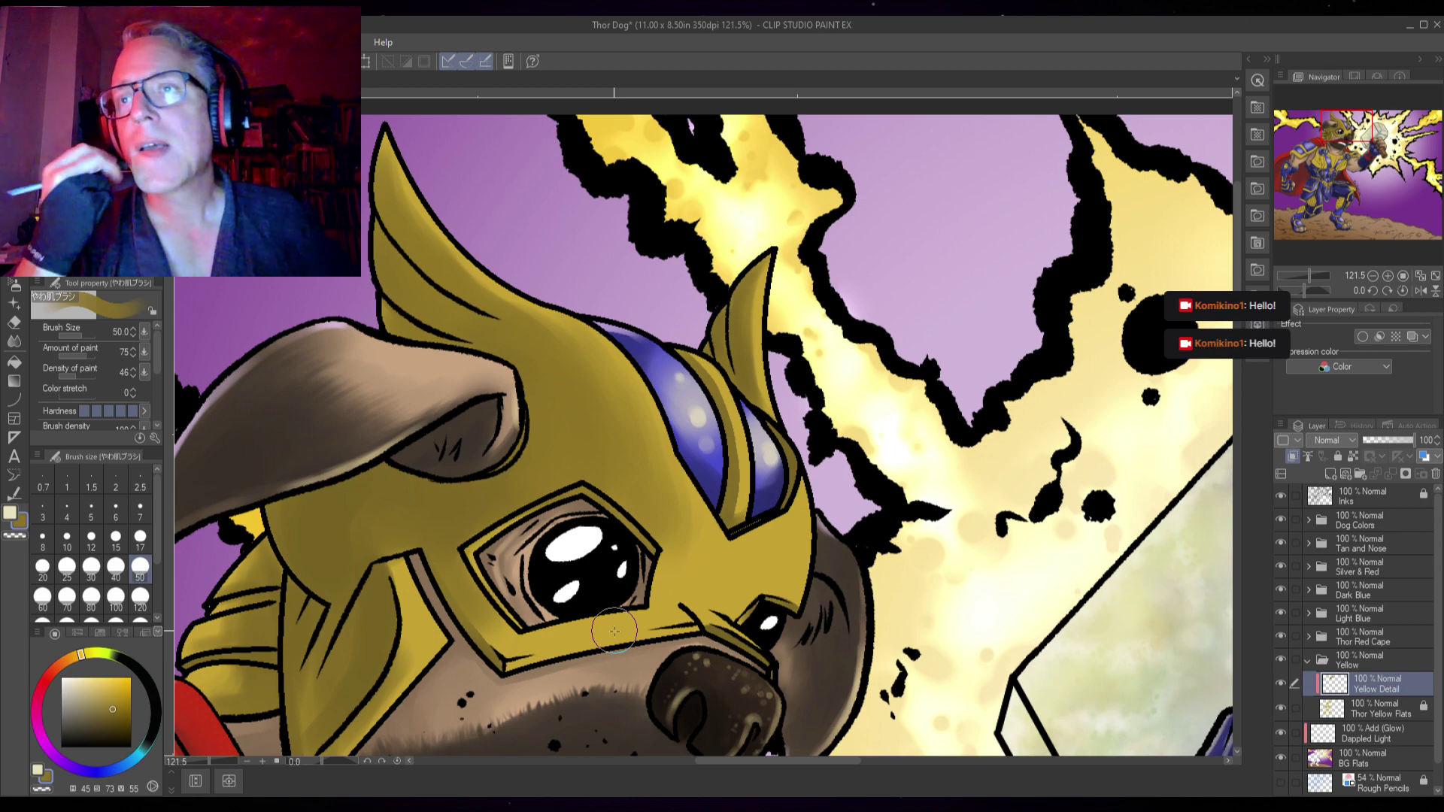
- Smooth the shading on the helmet's side below the ear and around the near eye with sampled yellows
{"action": "scroll", "coordinate": [654, 418], "scroll_direction": "up", "scroll_amount": 2}
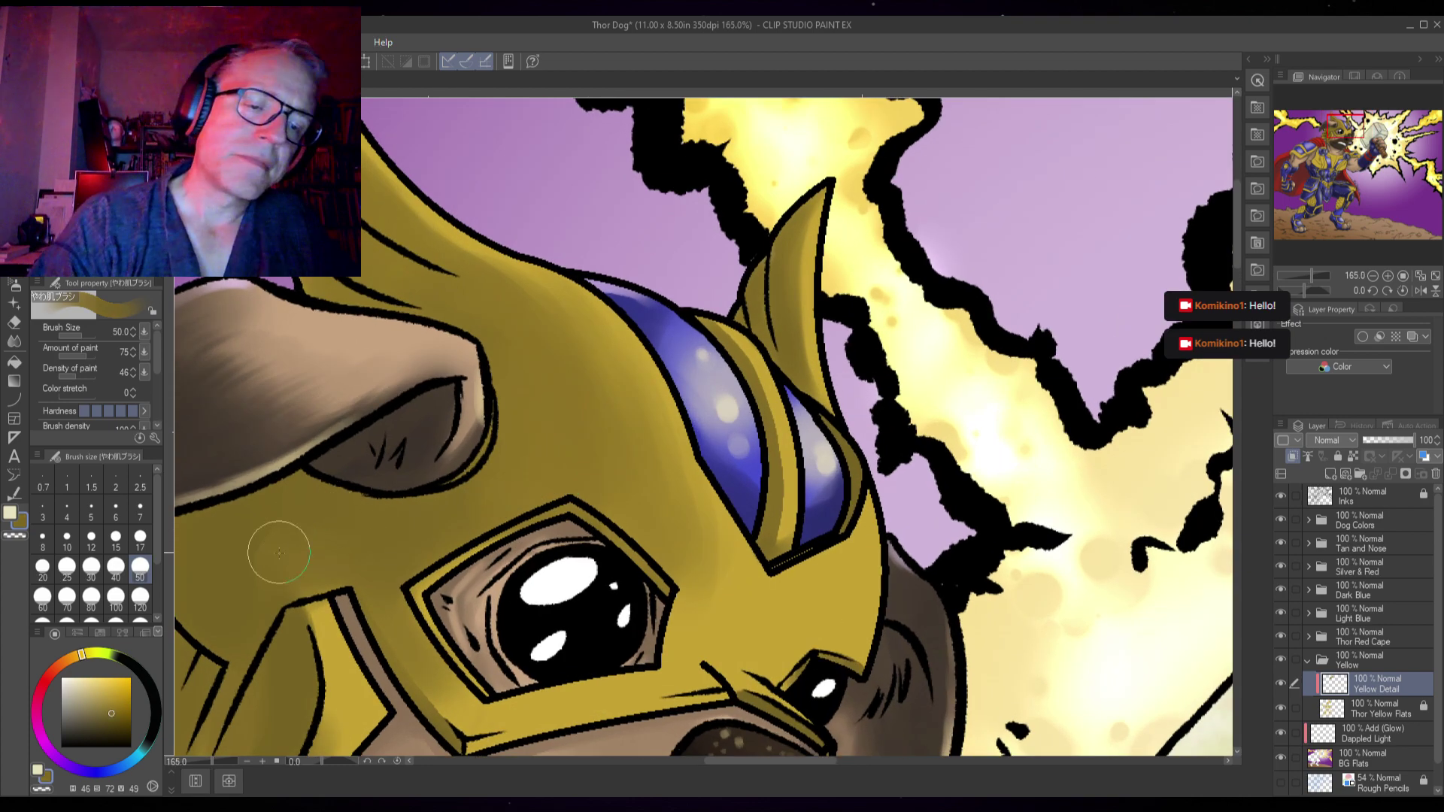
{"action": "mouse_move", "coordinate": [300, 525]}
{"action": "left_mouse_down"}
{"action": "mouse_move", "coordinate": [281, 585]}
{"action": "mouse_move", "coordinate": [290, 507]}
{"action": "mouse_move", "coordinate": [280, 554]}
{"action": "left_mouse_up"}
{"action": "left_click", "coordinate": [268, 526], "text": "alt"}
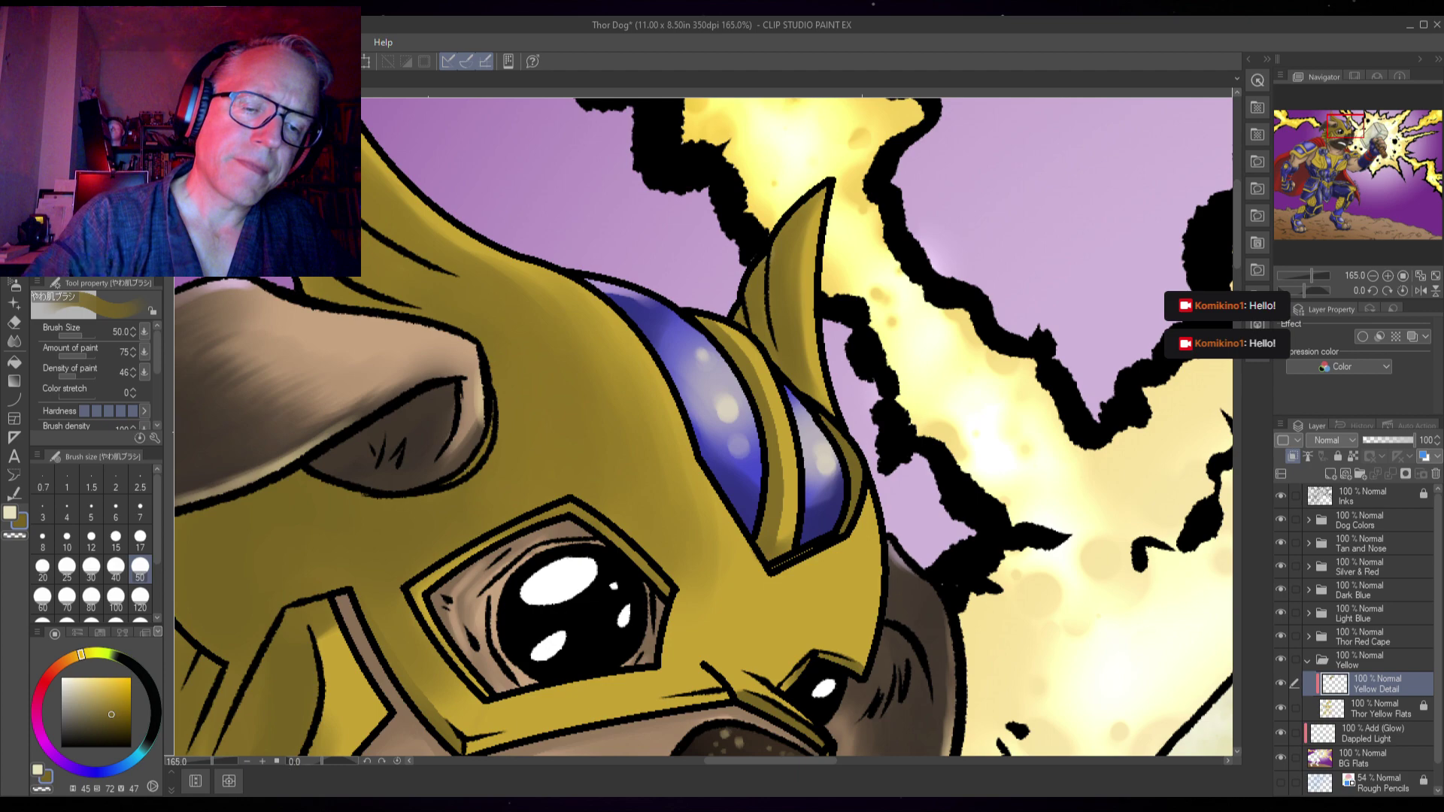
{"action": "left_click_drag", "start_coordinate": [466, 649], "coordinate": [782, 390]}
{"action": "mouse_move", "coordinate": [818, 343]}
{"action": "left_mouse_down"}
{"action": "mouse_move", "coordinate": [760, 430]}
{"action": "mouse_move", "coordinate": [788, 439]}
{"action": "mouse_move", "coordinate": [708, 466]}
{"action": "left_mouse_up"}
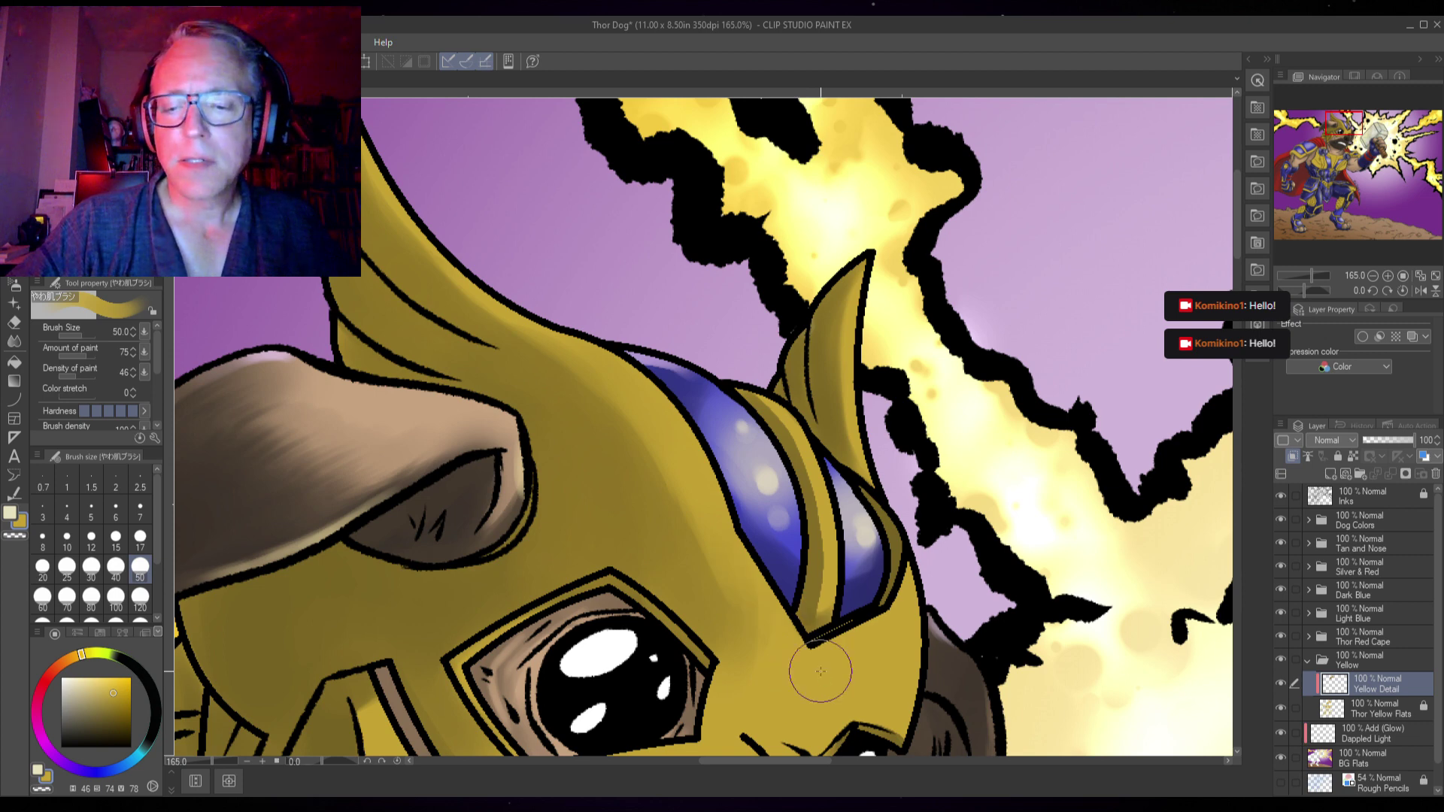
- Reduce the brush size to 17 and paint lighter yellow highlights along the lower feathers of the near wing
{"action": "key", "text": "bracketleft"}
{"action": "key", "text": "bracketleft"}
{"action": "key", "text": "bracketleft"}
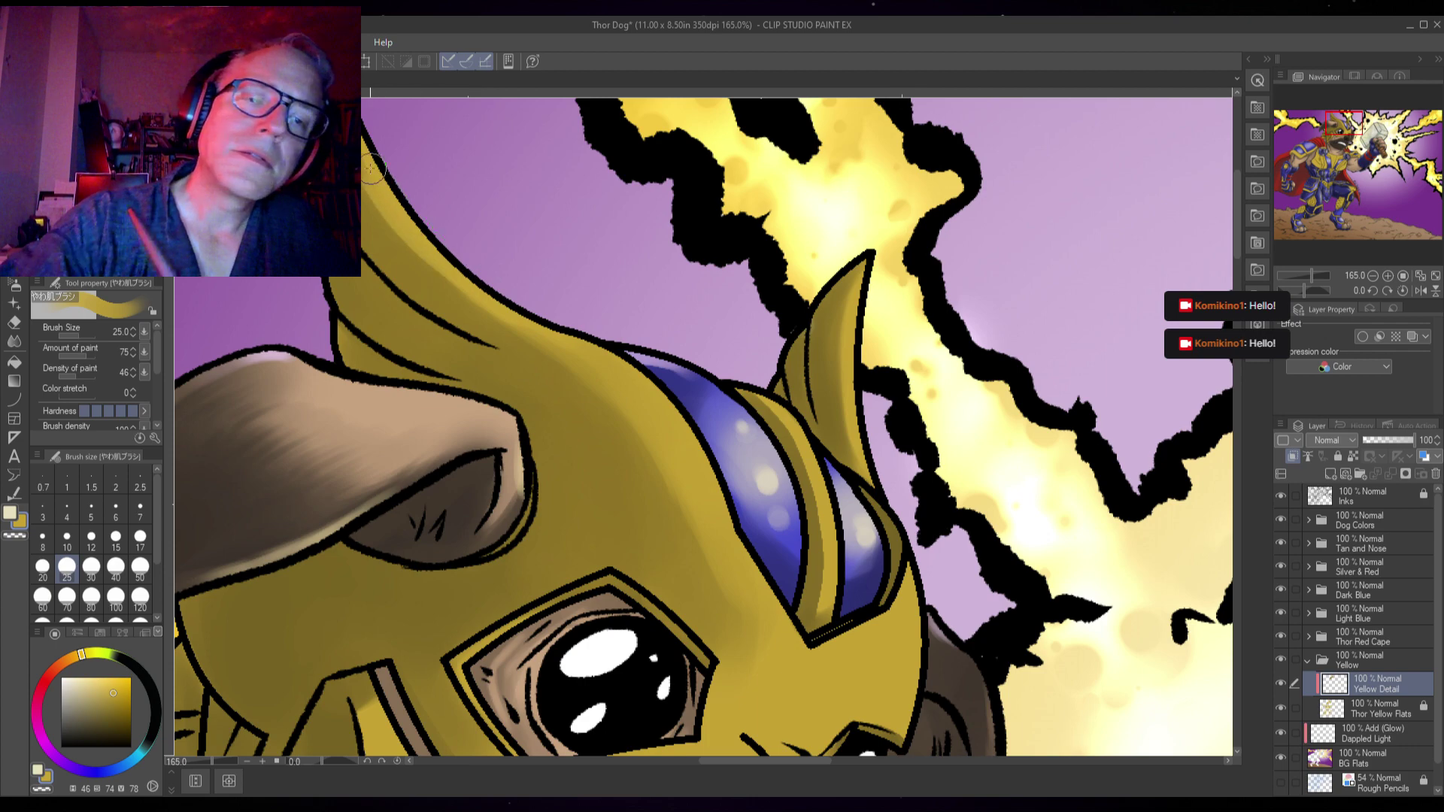
{"action": "left_click_drag", "start_coordinate": [489, 260], "coordinate": [496, 393]}
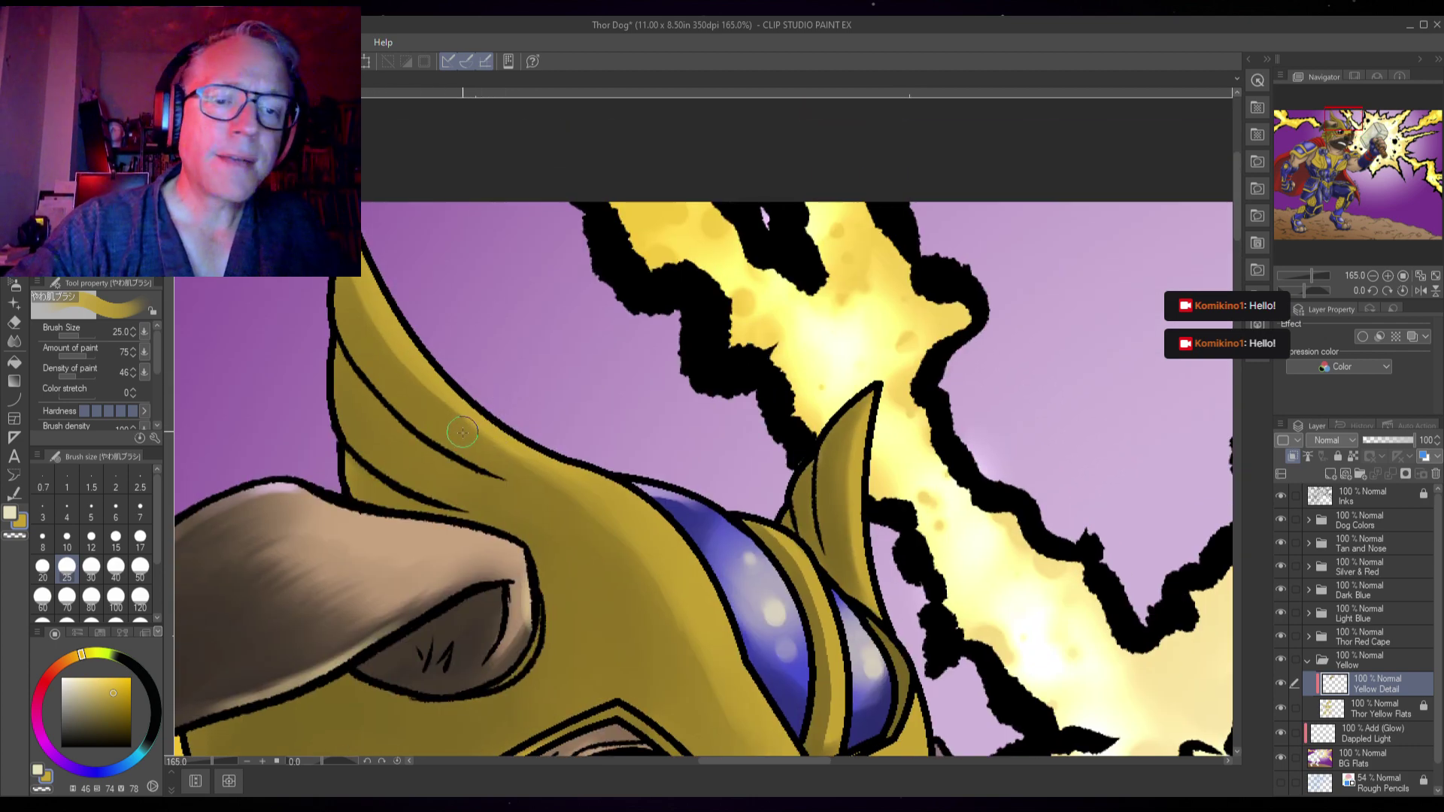
{"action": "key", "text": "bracketleft"}
{"action": "key", "text": "bracketleft"}
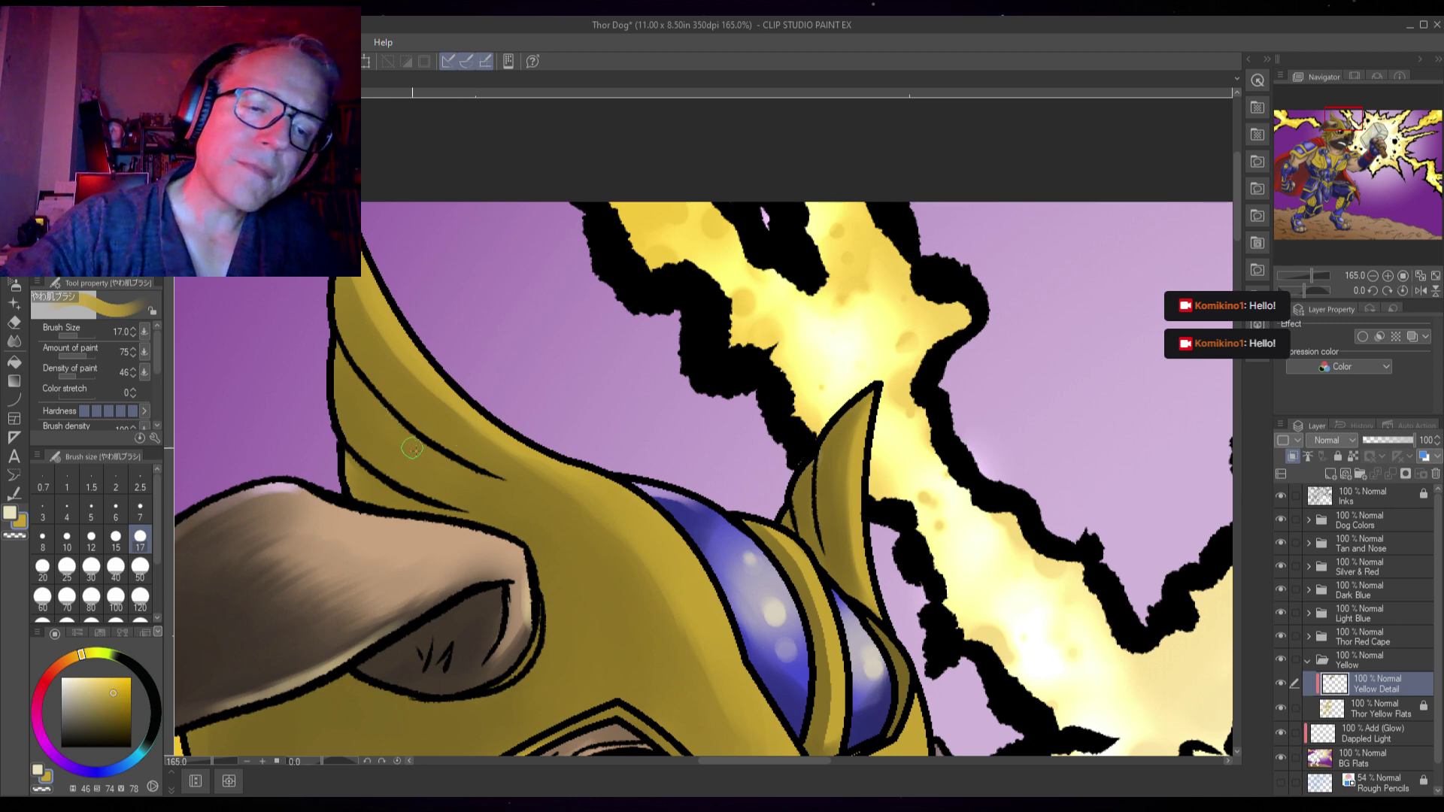
{"action": "left_click_drag", "start_coordinate": [388, 429], "coordinate": [451, 477]}
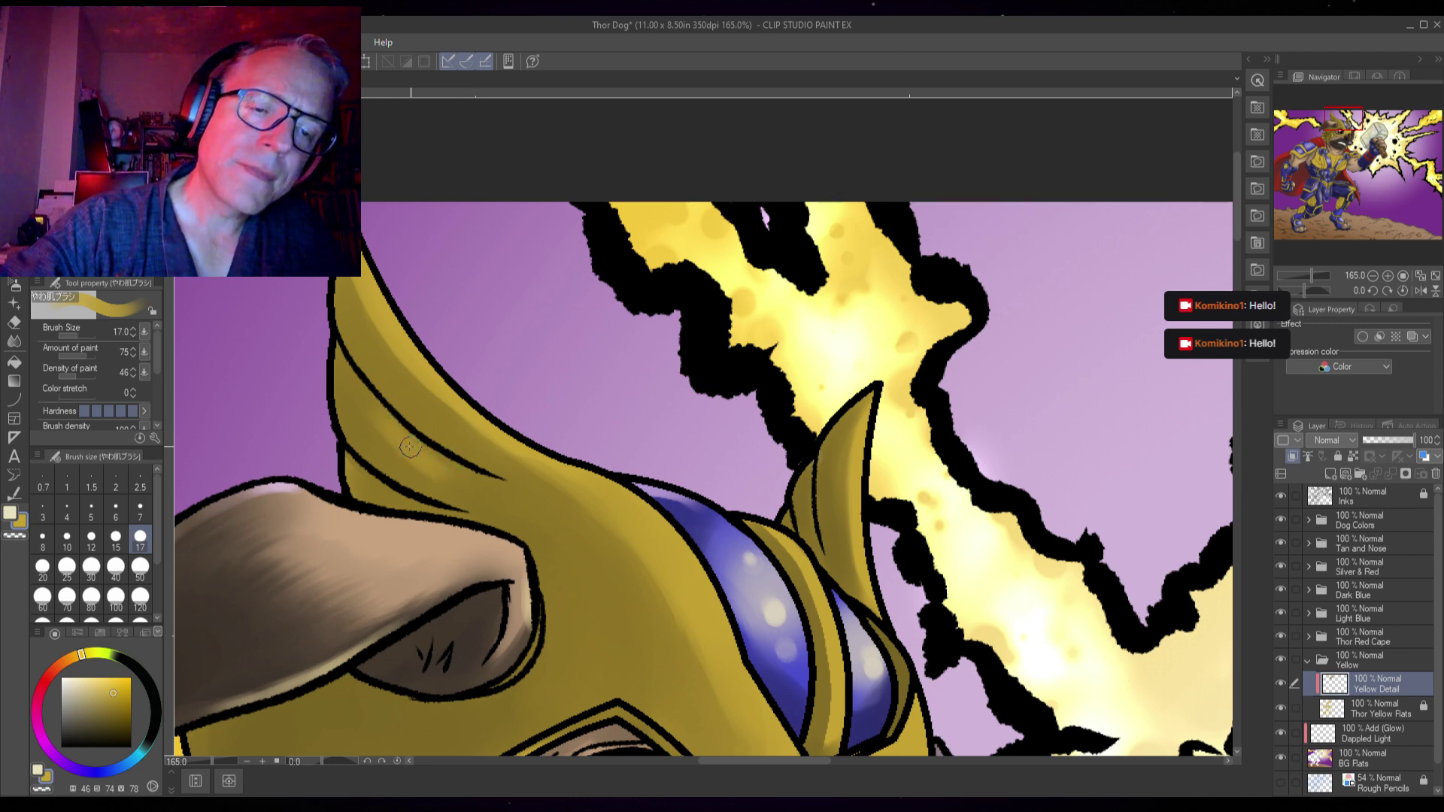
{"action": "left_click_drag", "start_coordinate": [397, 431], "coordinate": [453, 470]}
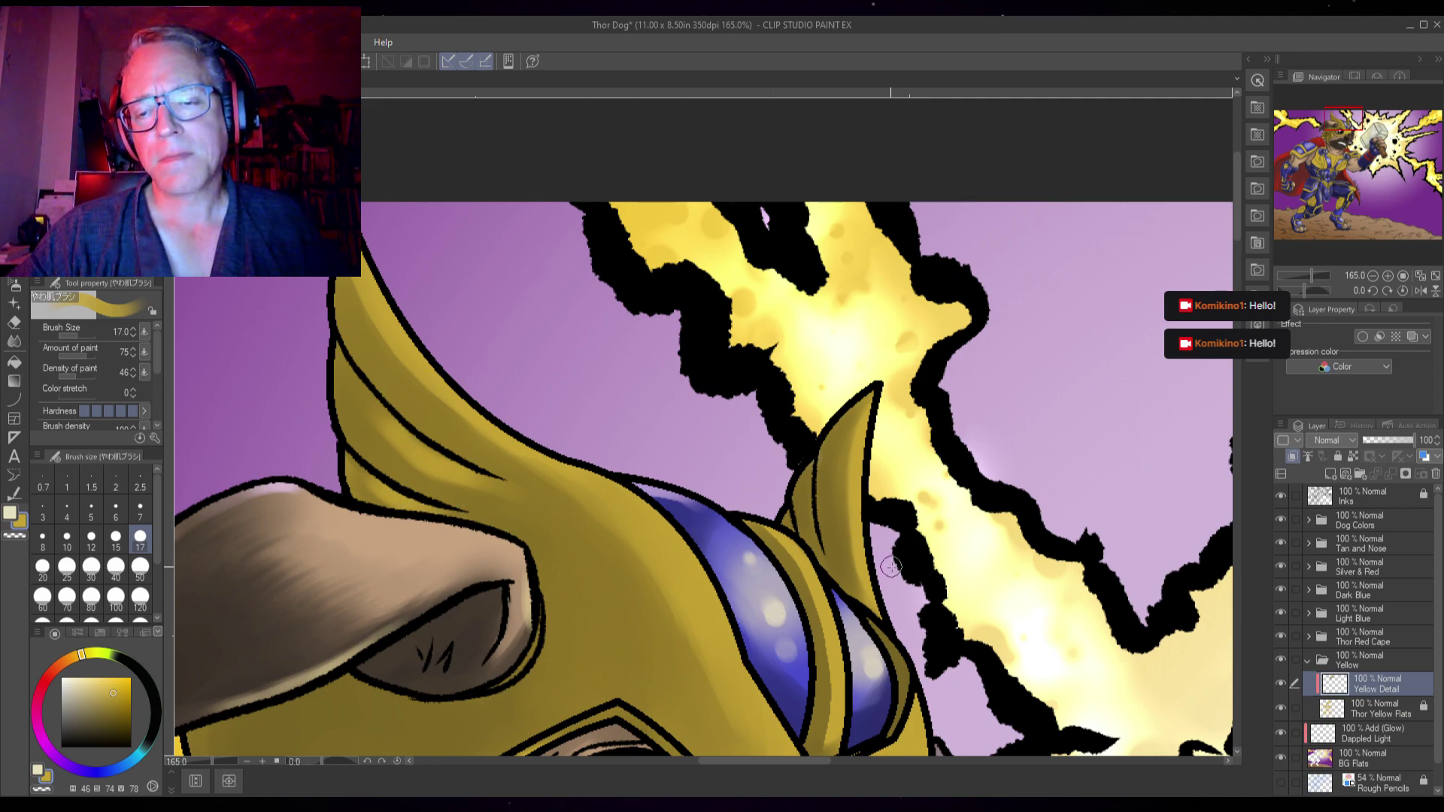
- Save the Thor Dog illustration with the helmet shading
{"action": "scroll", "coordinate": [891, 451], "scroll_direction": "down", "scroll_amount": 5}
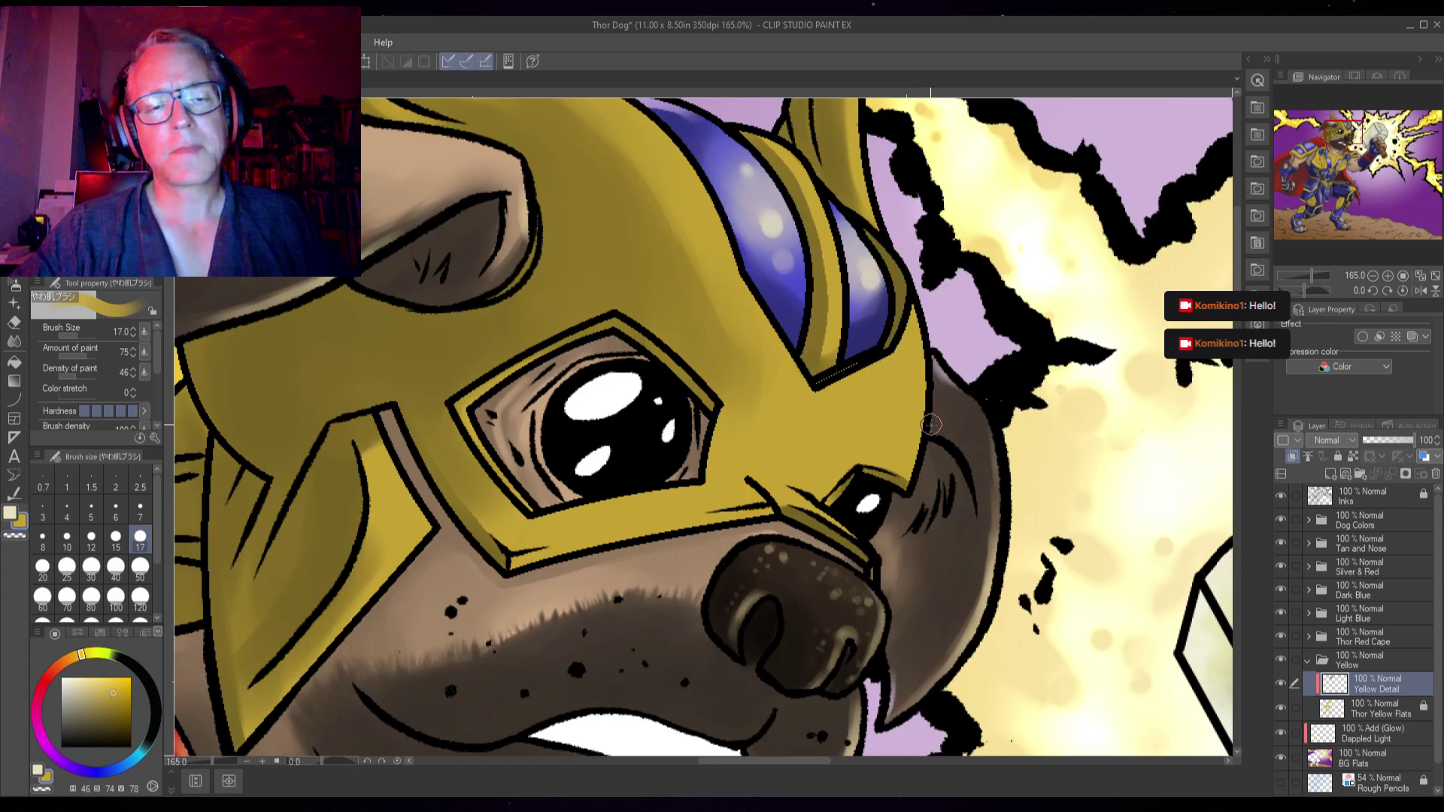
{"action": "scroll", "coordinate": [936, 417], "scroll_direction": "down", "scroll_amount": 3}
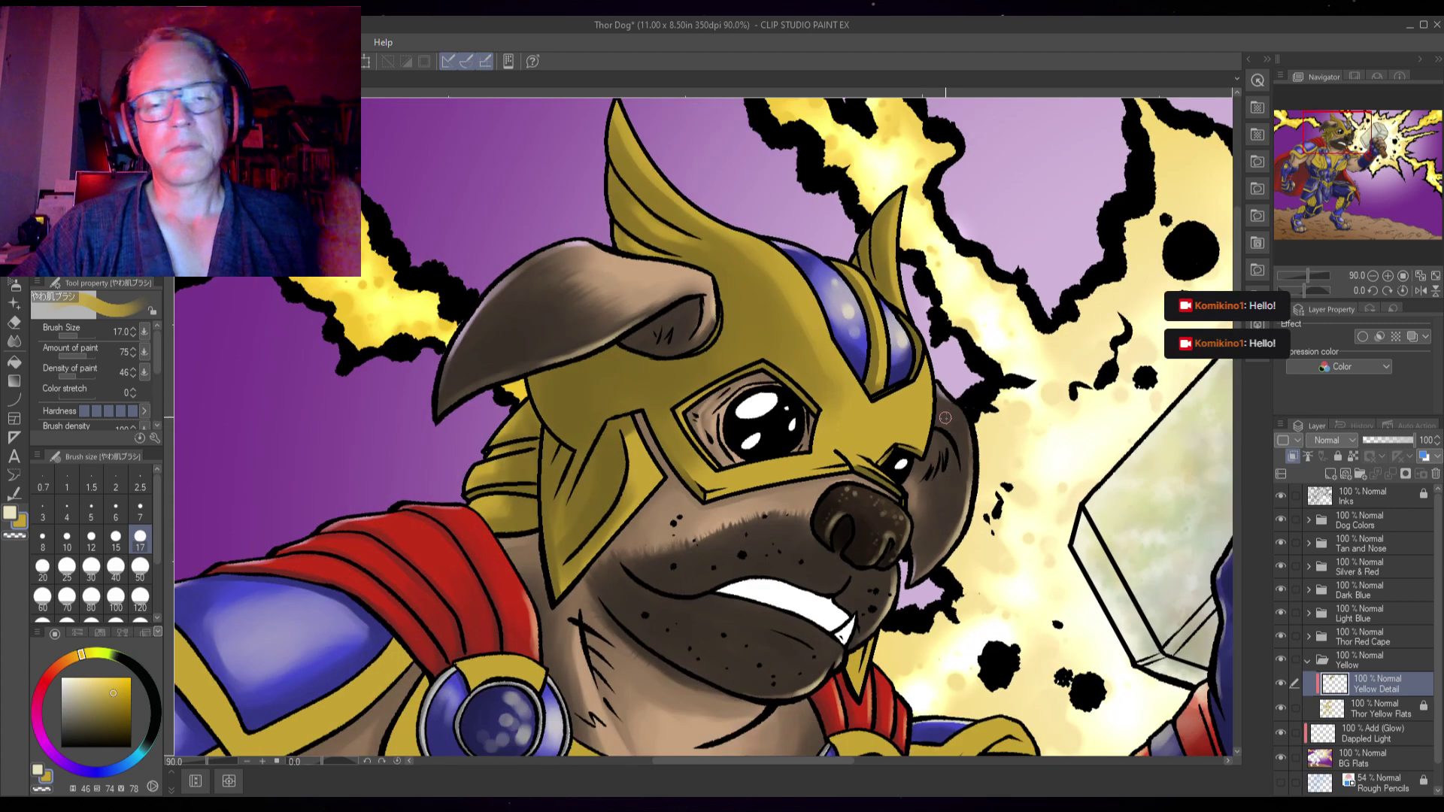
{"action": "scroll", "coordinate": [938, 418], "scroll_direction": "down", "scroll_amount": 2}
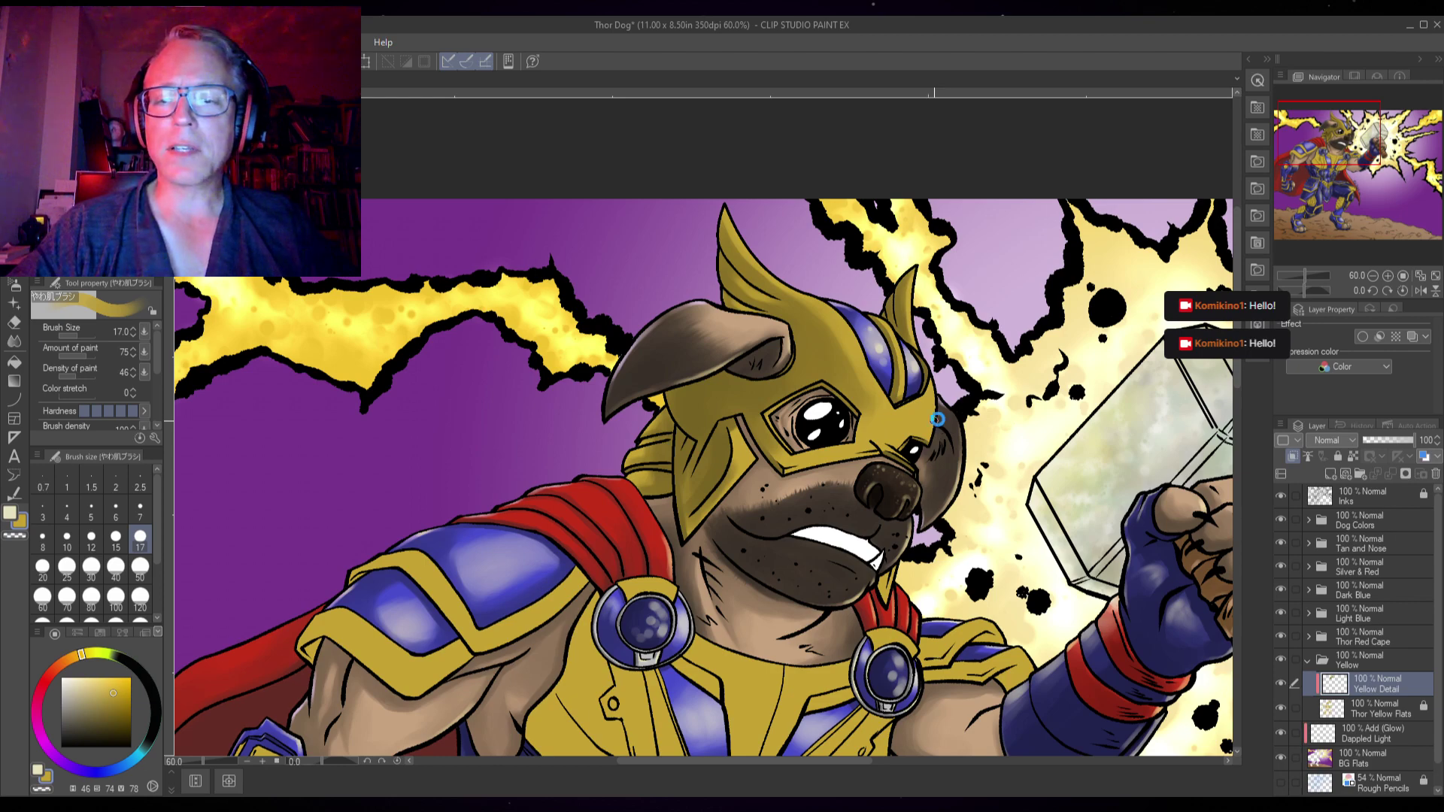
{"action": "key", "text": "ctrl+s"}
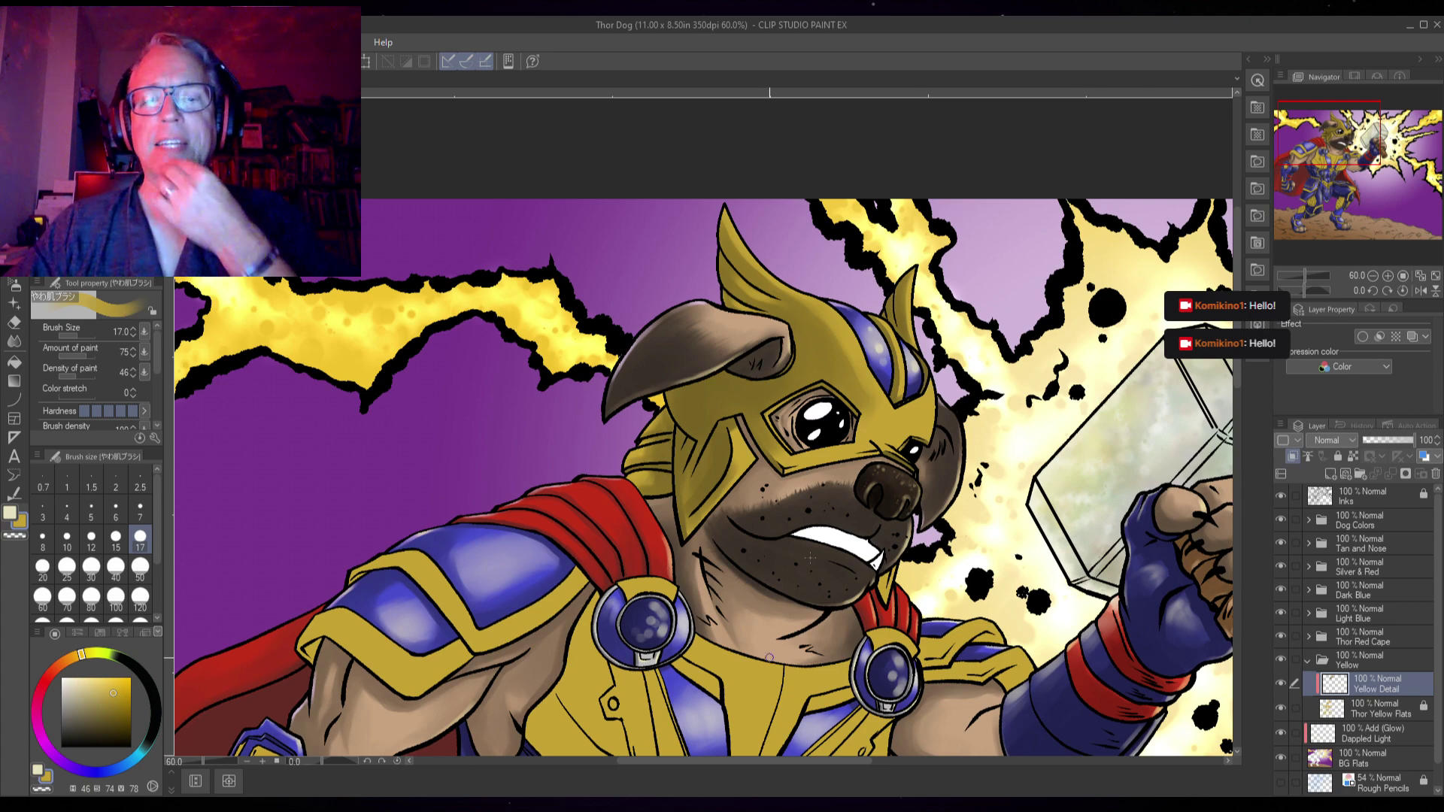
{"action": "scroll", "coordinate": [905, 497], "scroll_direction": "down", "scroll_amount": 4}
{"action": "left_click_drag", "start_coordinate": [907, 553], "coordinate": [694, 311]}
{"action": "scroll", "coordinate": [613, 421], "scroll_direction": "up", "scroll_amount": 1}
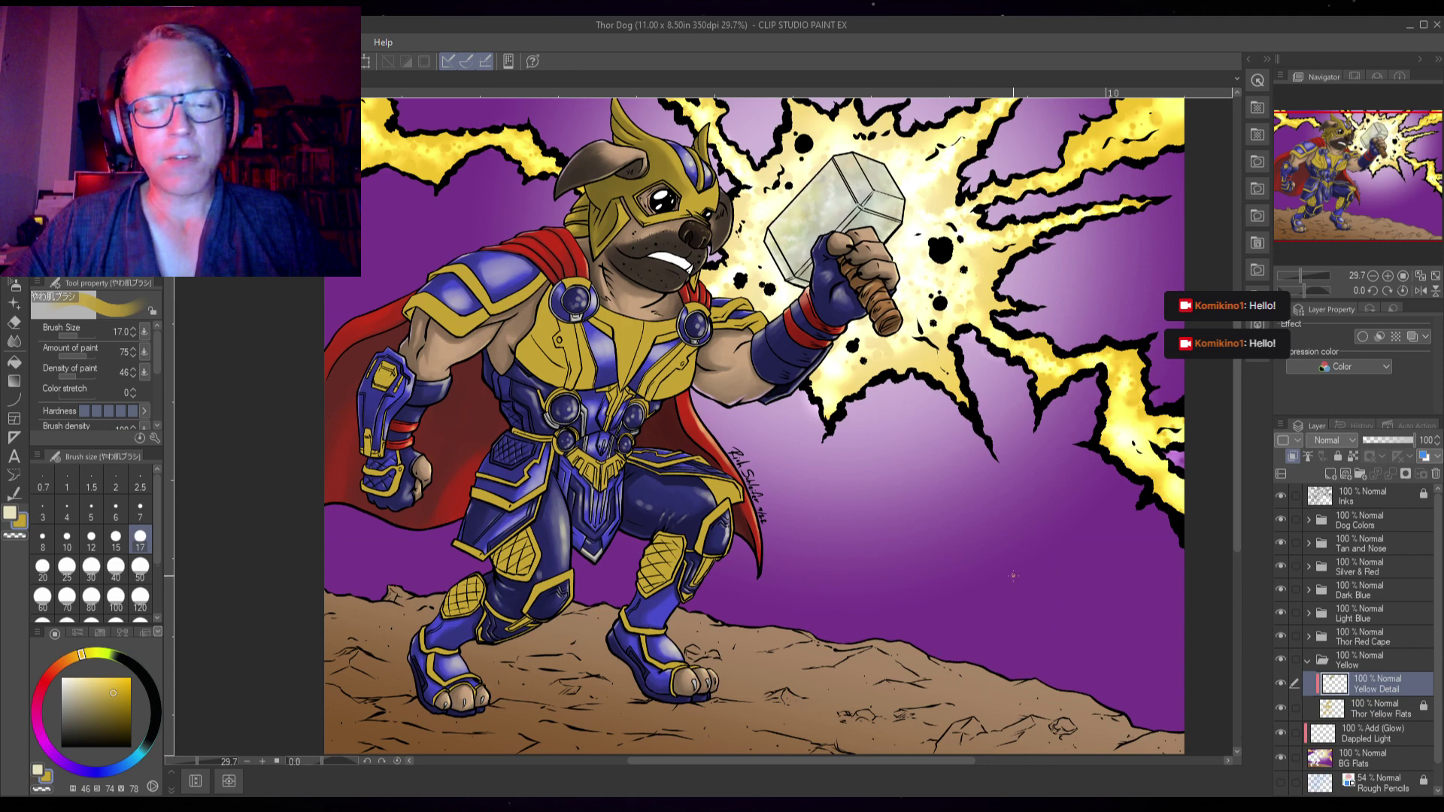
{"action": "left_click_drag", "start_coordinate": [944, 503], "coordinate": [848, 555]}
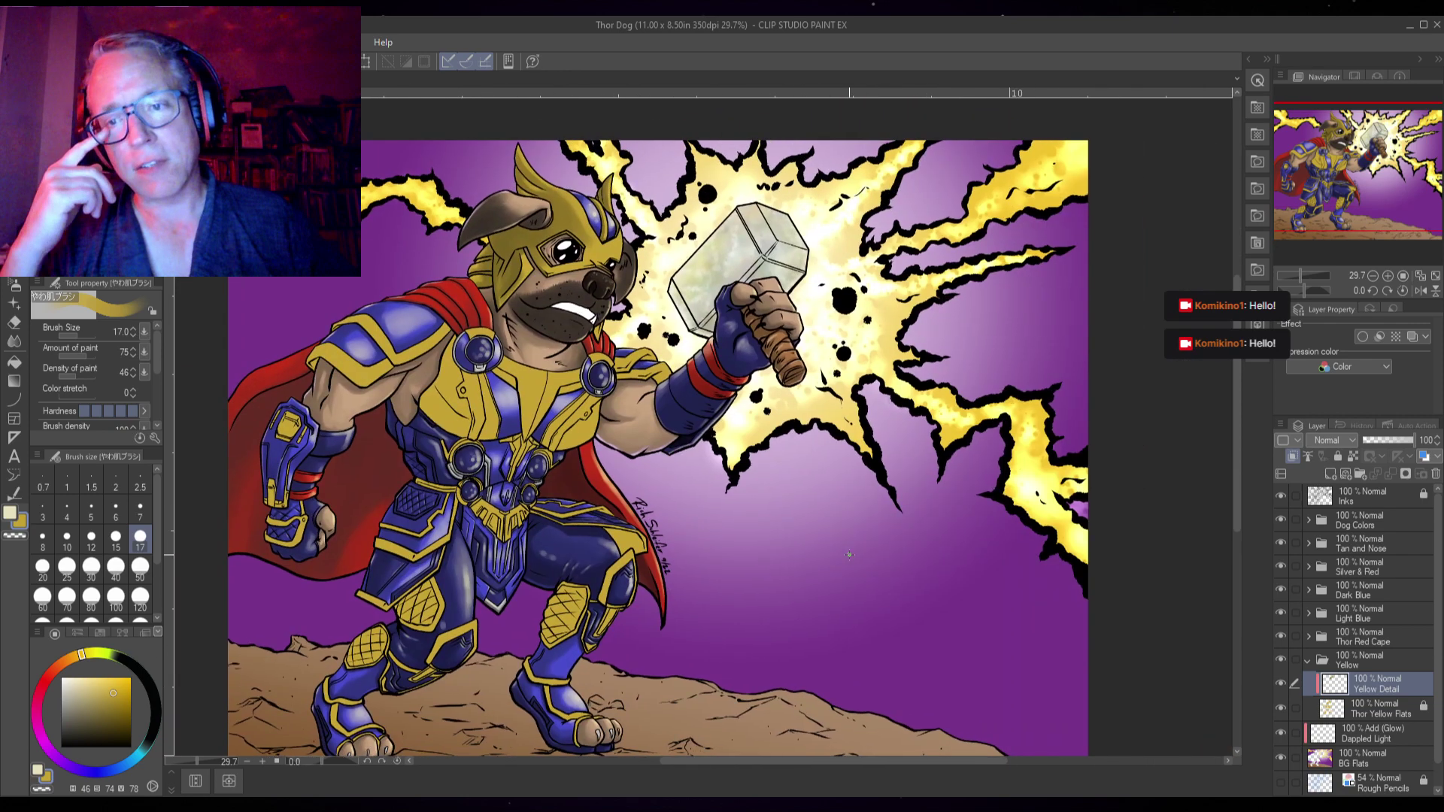